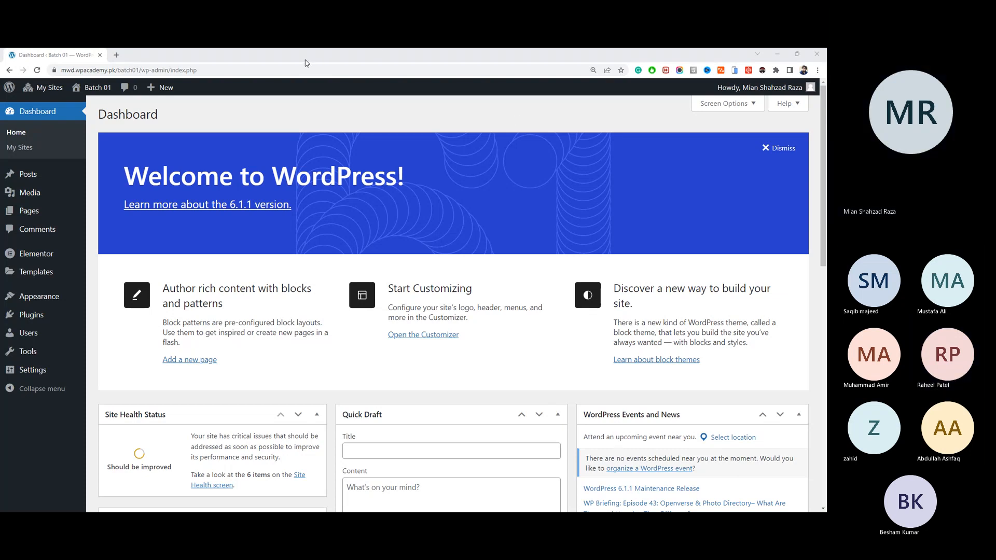
{"action": "left_click", "coordinate": [325, 106]}
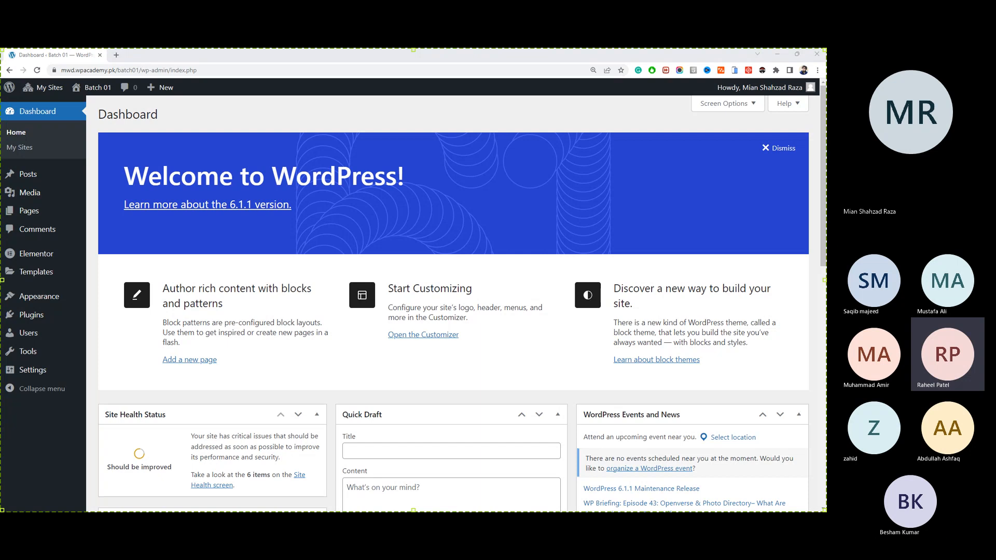
{"action": "key", "text": "F9"}
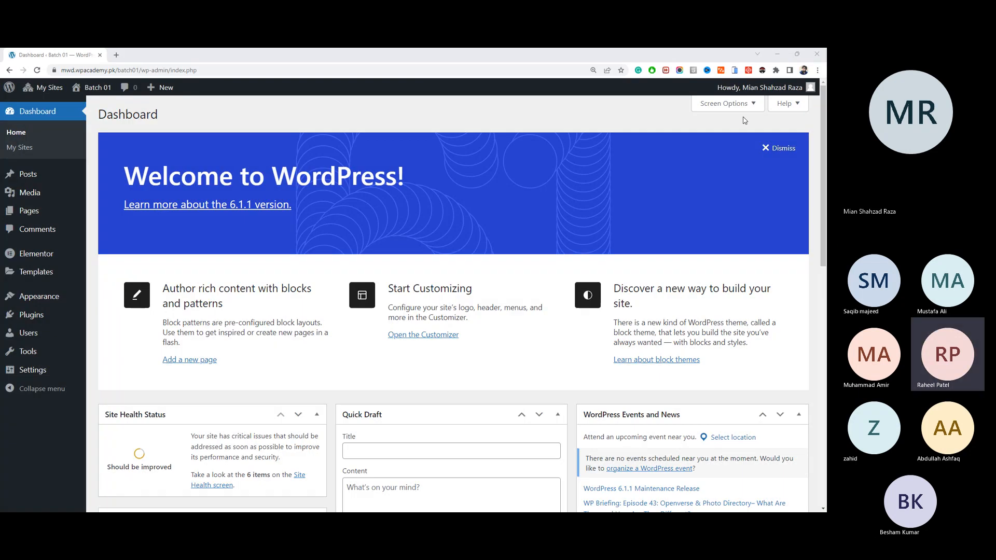
{"action": "left_click", "coordinate": [710, 123]}
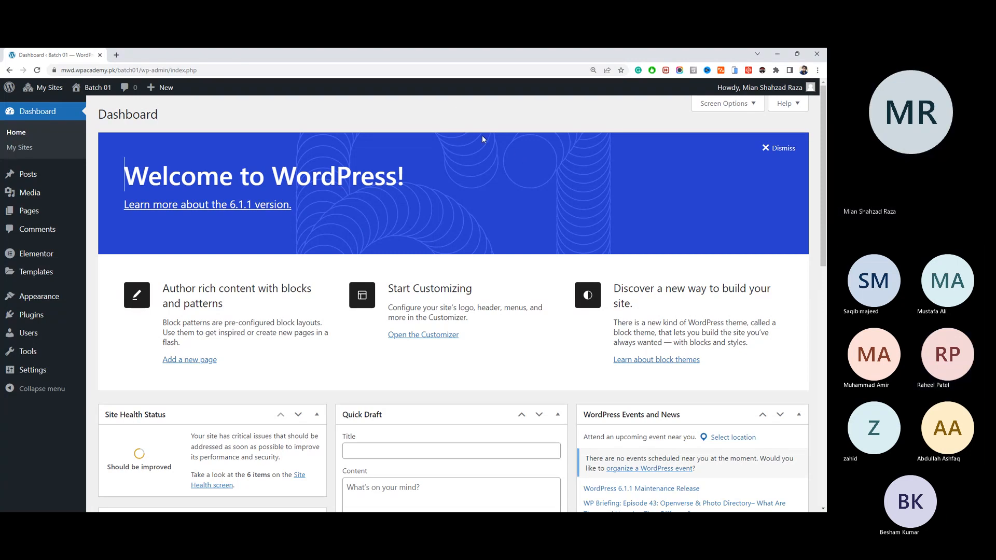
Step: Activate the Custom Post Type UI and Advanced Custom Fields plugins among the site's installed plugins
{"action": "mouse_move", "coordinate": [72, 296]}
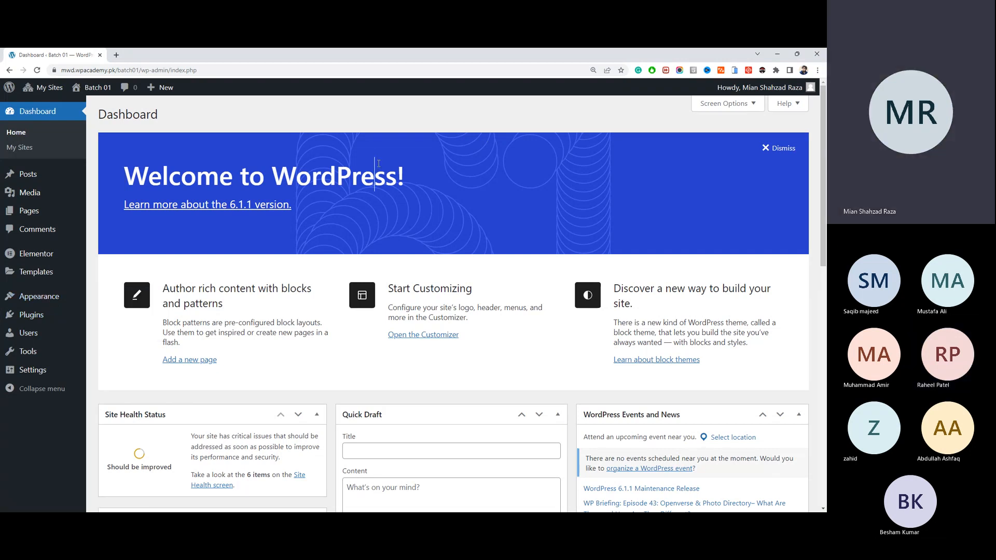
{"action": "left_click", "coordinate": [52, 315]}
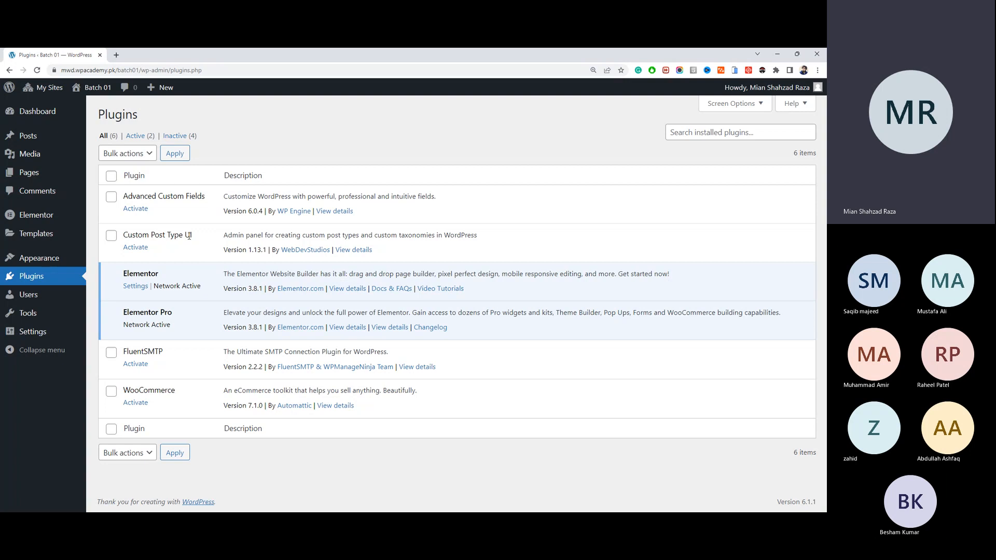
{"action": "left_click_drag", "start_coordinate": [193, 235], "coordinate": [123, 237]}
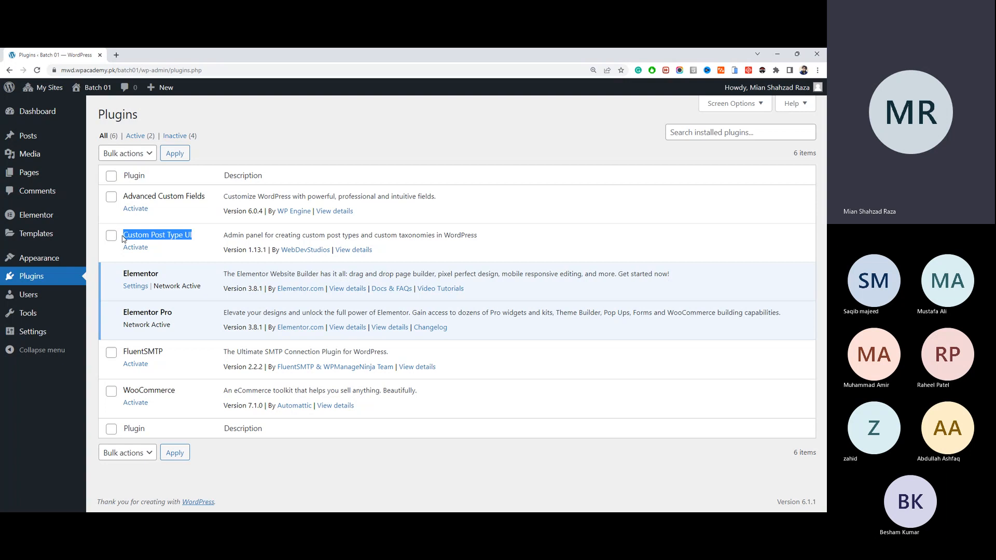
{"action": "left_click_drag", "start_coordinate": [212, 199], "coordinate": [125, 200]}
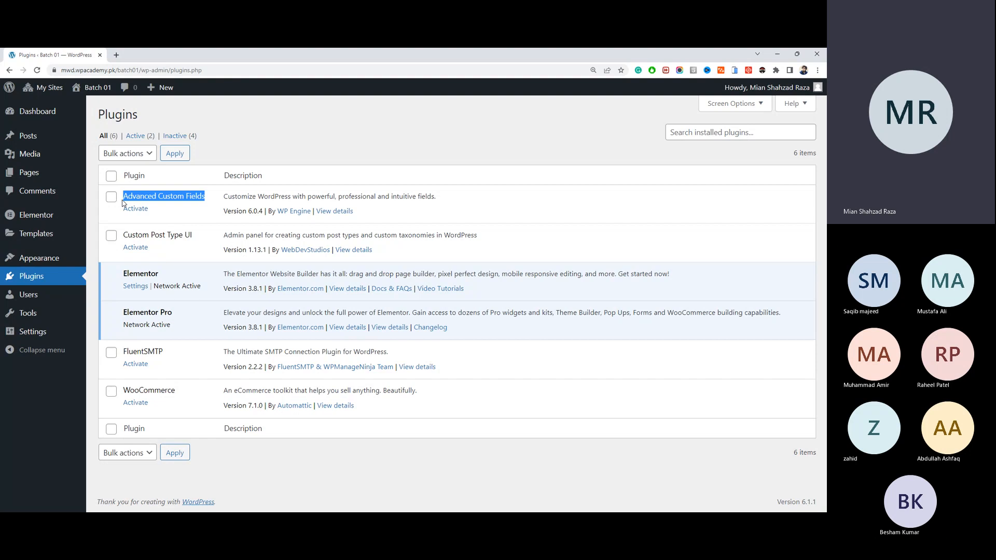
{"action": "left_click", "coordinate": [201, 206]}
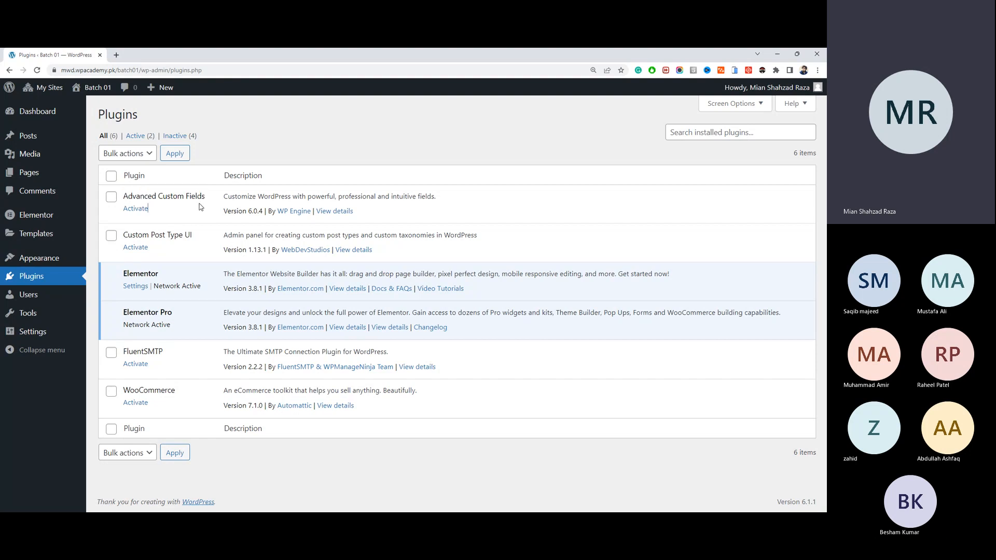
{"action": "mouse_move", "coordinate": [58, 136]}
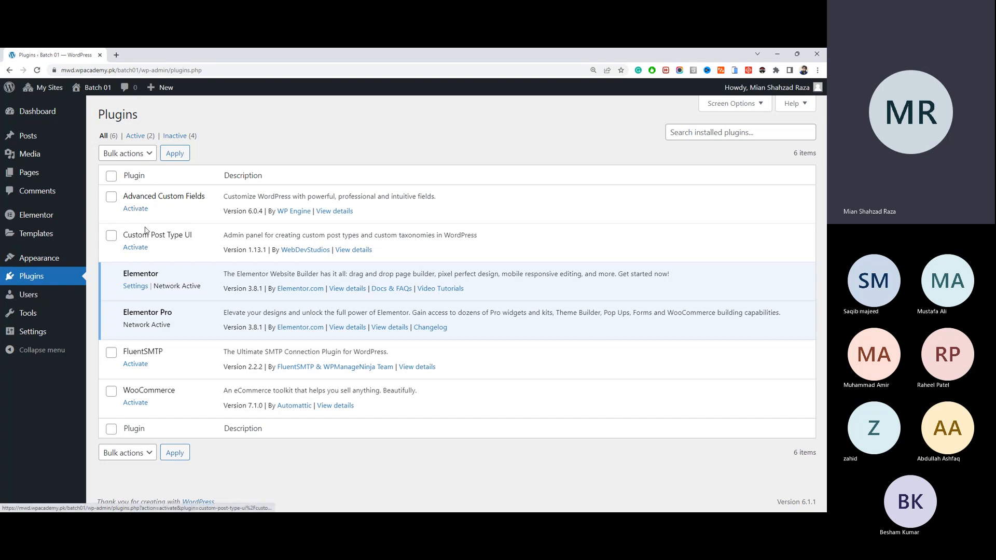
{"action": "left_click", "coordinate": [136, 247]}
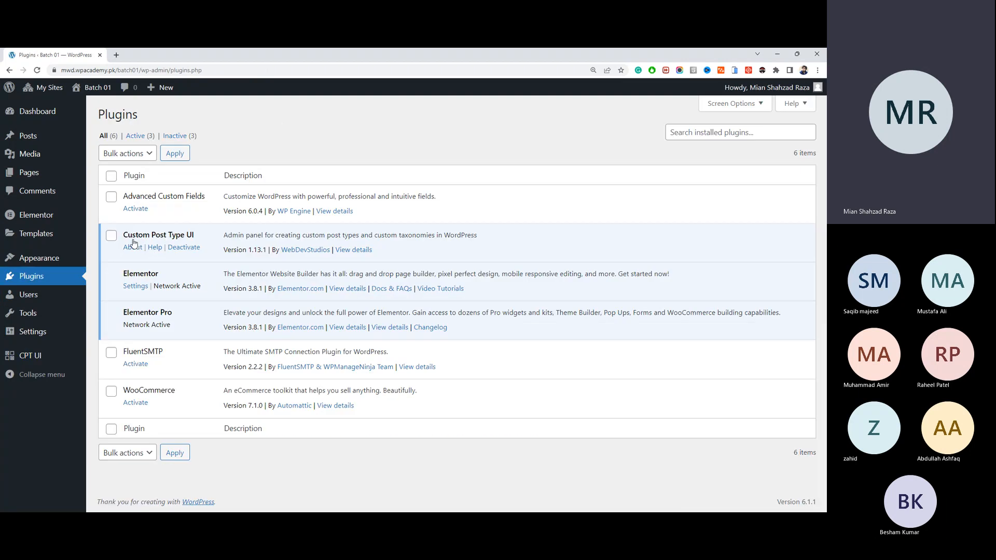
{"action": "left_click", "coordinate": [142, 210]}
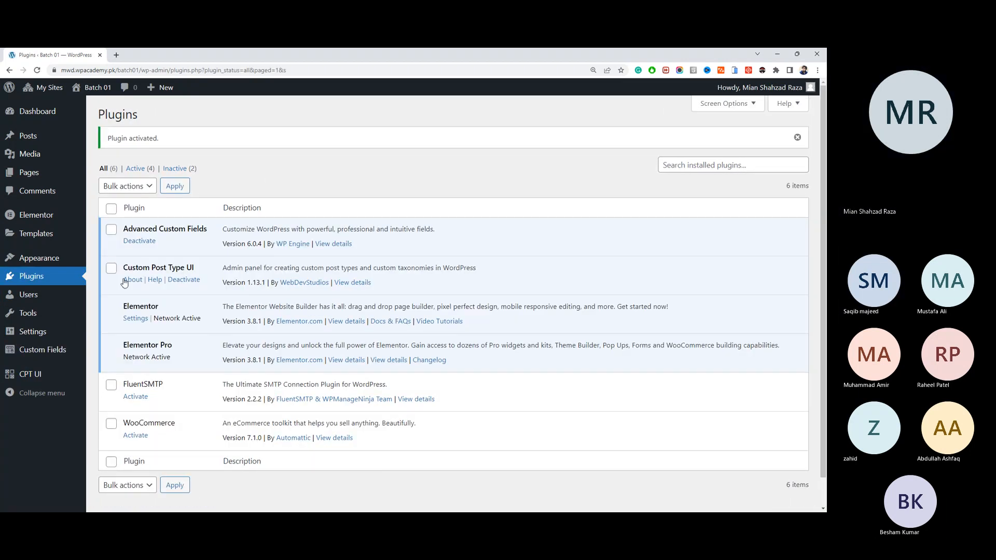
Step: Compare the Elementor and Elementor Pro version numbers and review the Advanced Custom Fields and Custom Post Type UI entries
{"action": "left_click_drag", "start_coordinate": [264, 360], "coordinate": [247, 360]}
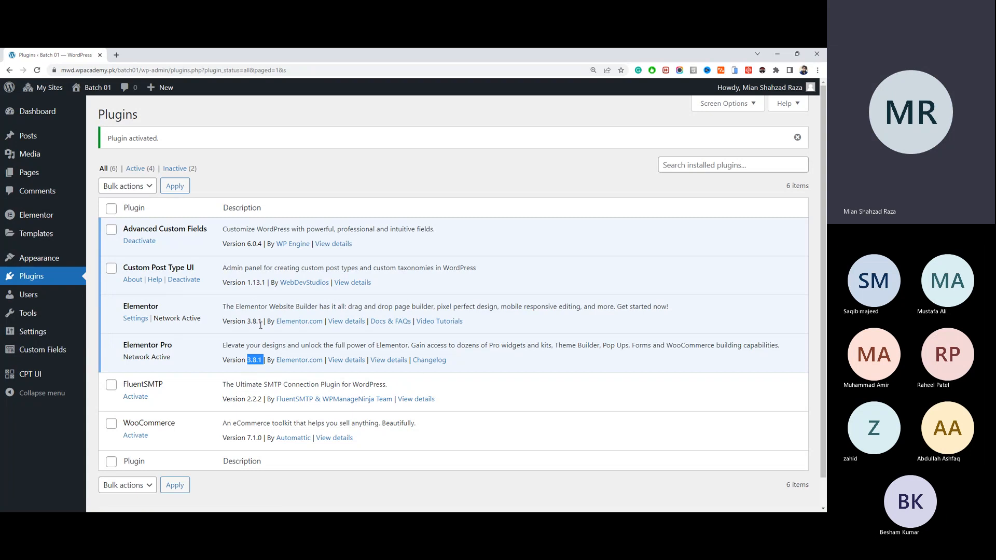
{"action": "left_click_drag", "start_coordinate": [264, 322], "coordinate": [248, 321]}
{"action": "left_click", "coordinate": [248, 324]}
{"action": "left_click_drag", "start_coordinate": [264, 359], "coordinate": [246, 357]}
{"action": "left_click_drag", "start_coordinate": [264, 322], "coordinate": [245, 322]}
{"action": "left_click_drag", "start_coordinate": [219, 231], "coordinate": [124, 224]}
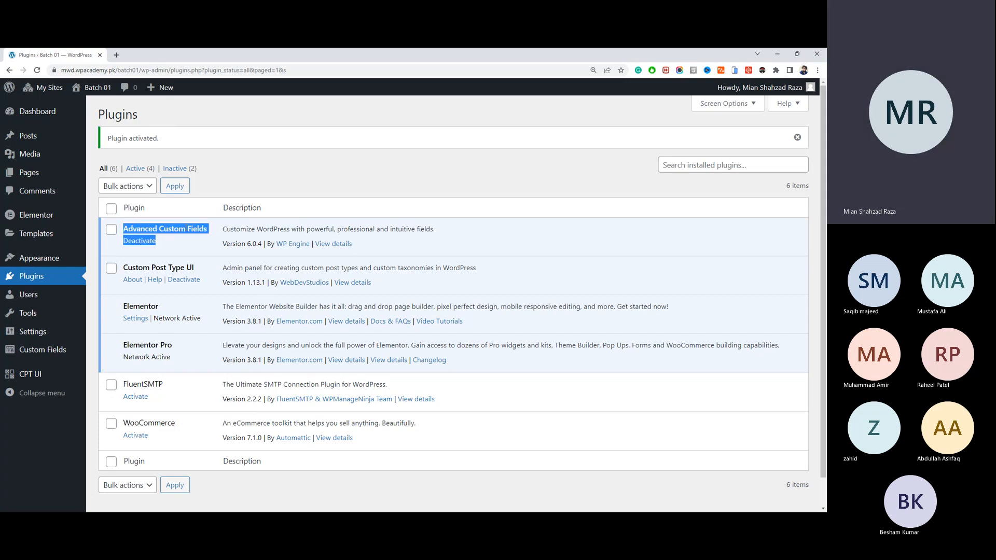
{"action": "left_click_drag", "start_coordinate": [198, 268], "coordinate": [123, 268]}
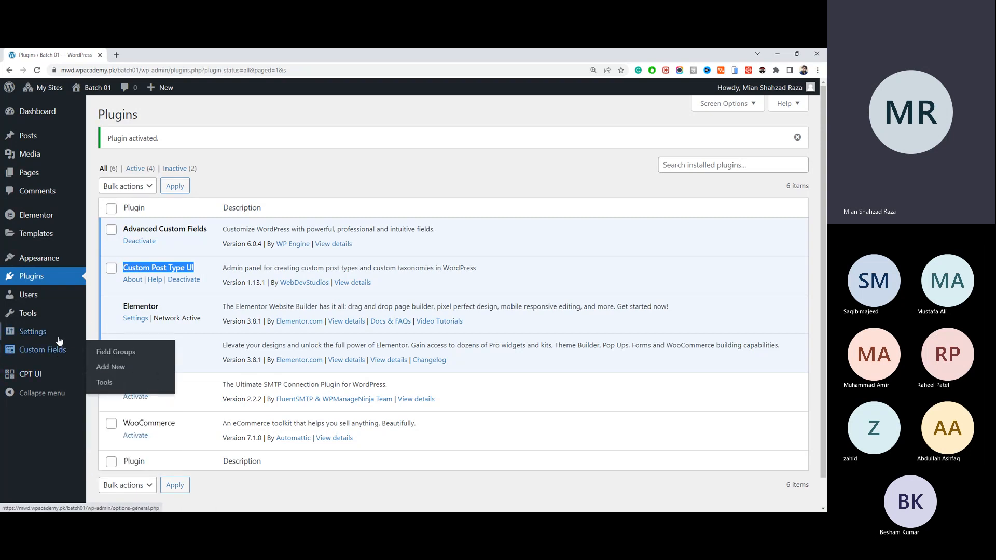
{"action": "mouse_move", "coordinate": [56, 372]}
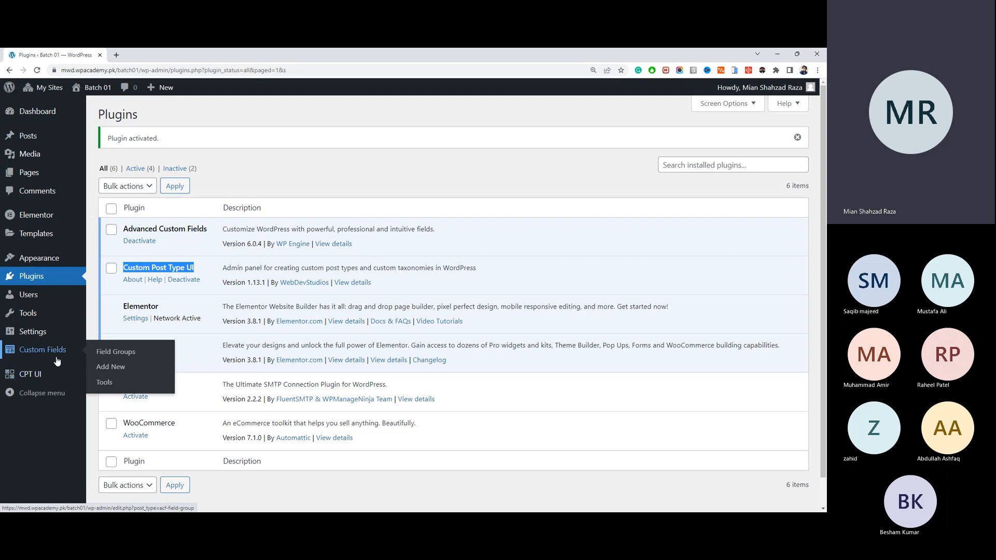
{"action": "left_click", "coordinate": [277, 148]}
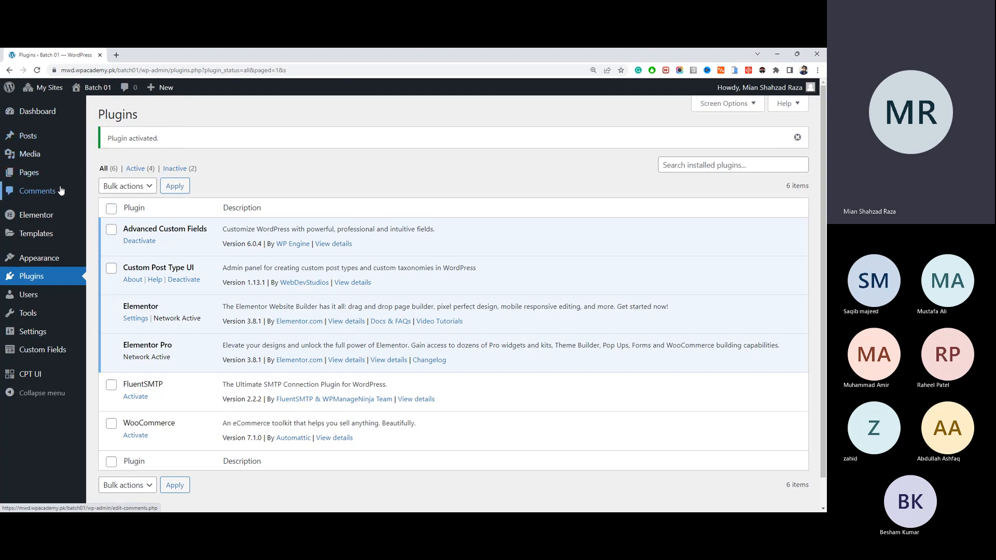
Step: Open the list of all posts and examine the edit.php part of its web address
{"action": "mouse_move", "coordinate": [57, 172]}
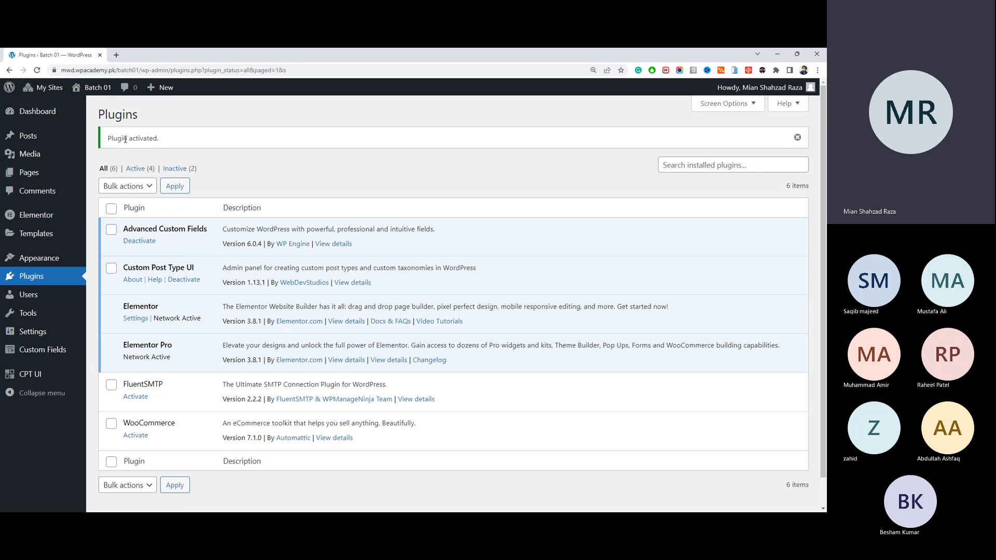
{"action": "mouse_move", "coordinate": [110, 142]}
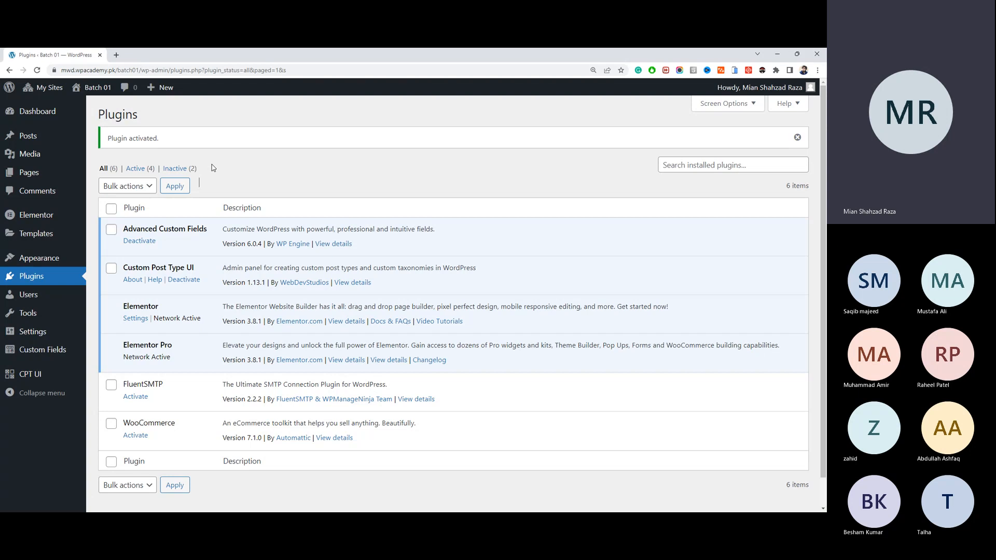
{"action": "mouse_move", "coordinate": [59, 379]}
{"action": "left_click", "coordinate": [114, 136]}
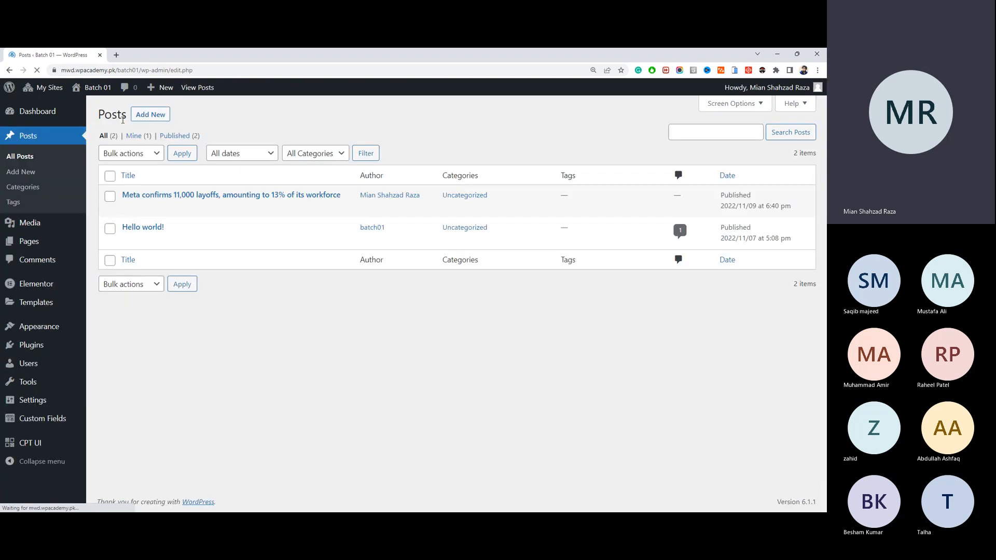
{"action": "left_click_drag", "start_coordinate": [173, 70], "coordinate": [238, 68]}
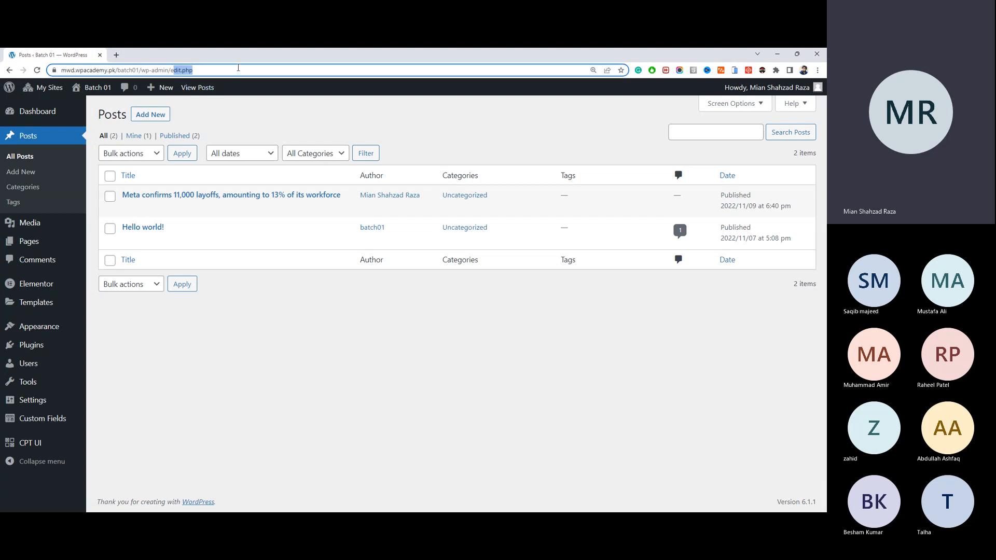
{"action": "left_click", "coordinate": [244, 111]}
{"action": "left_click", "coordinate": [222, 71]}
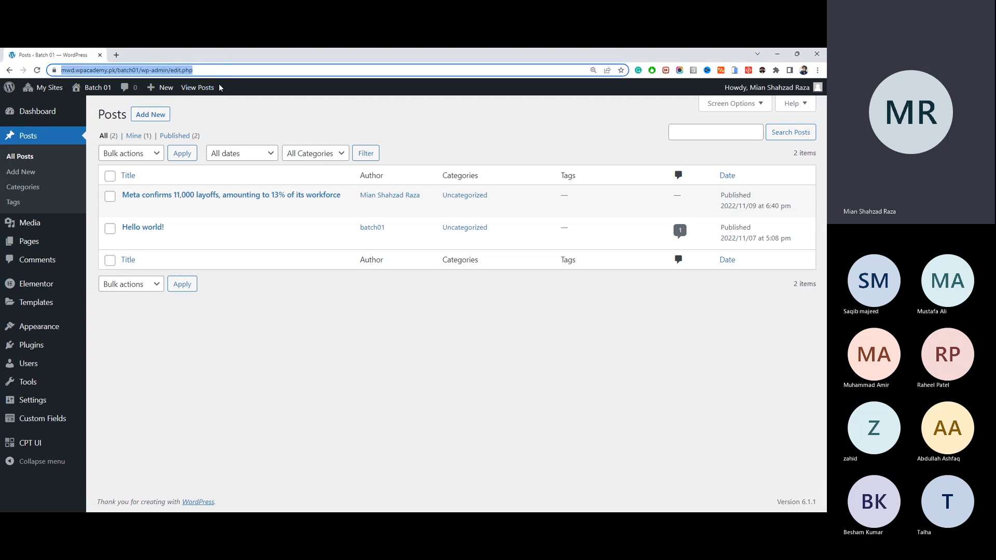
{"action": "left_click", "coordinate": [237, 119]}
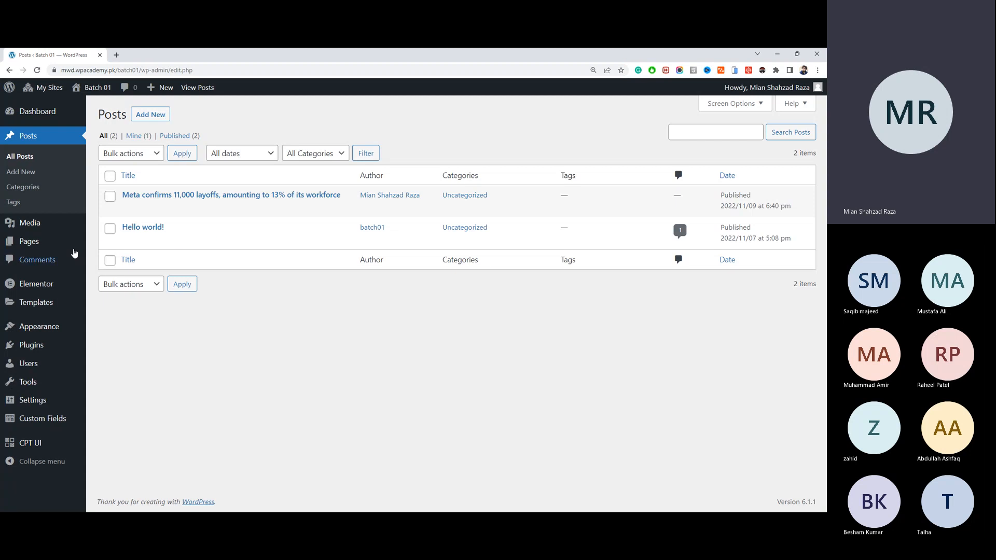
Step: Open the list of all pages and examine the post_type=page parameter in its web address
{"action": "left_click", "coordinate": [107, 238]}
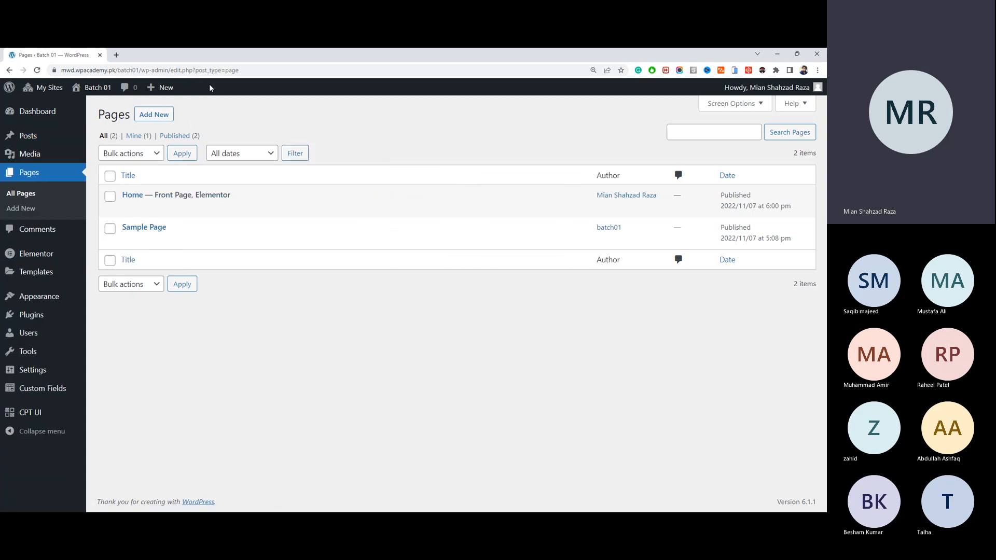
{"action": "left_click_drag", "start_coordinate": [194, 73], "coordinate": [170, 74]}
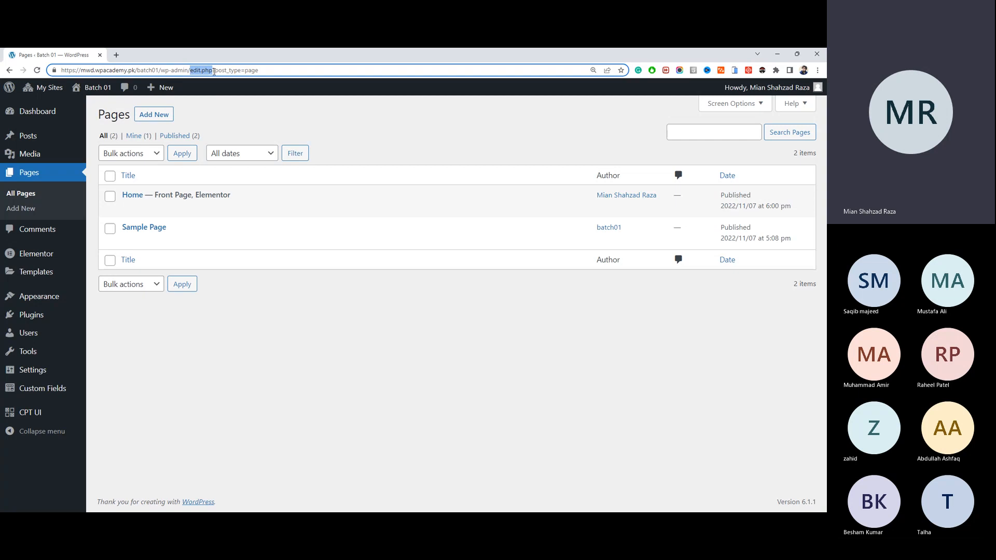
{"action": "left_click_drag", "start_coordinate": [217, 73], "coordinate": [271, 68]}
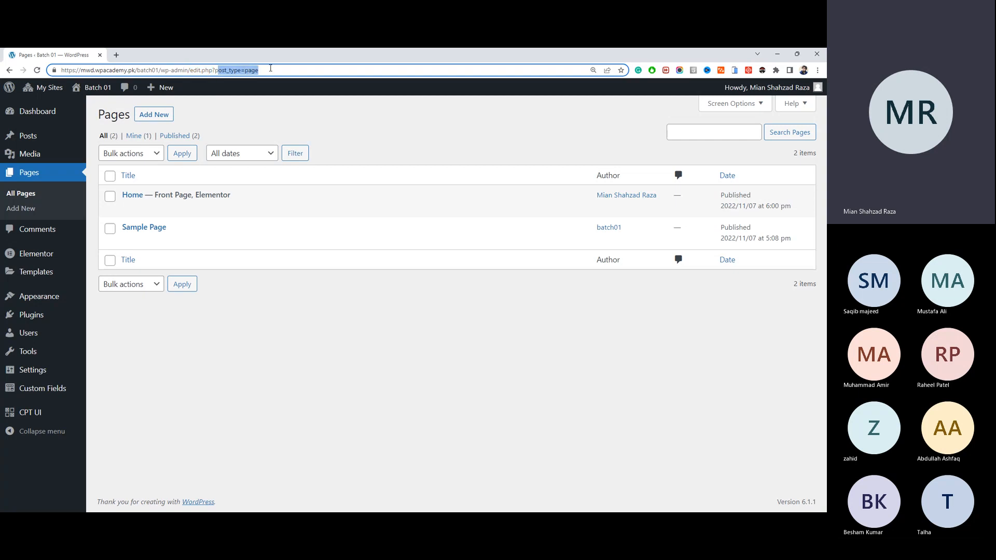
{"action": "double_click", "coordinate": [276, 68]}
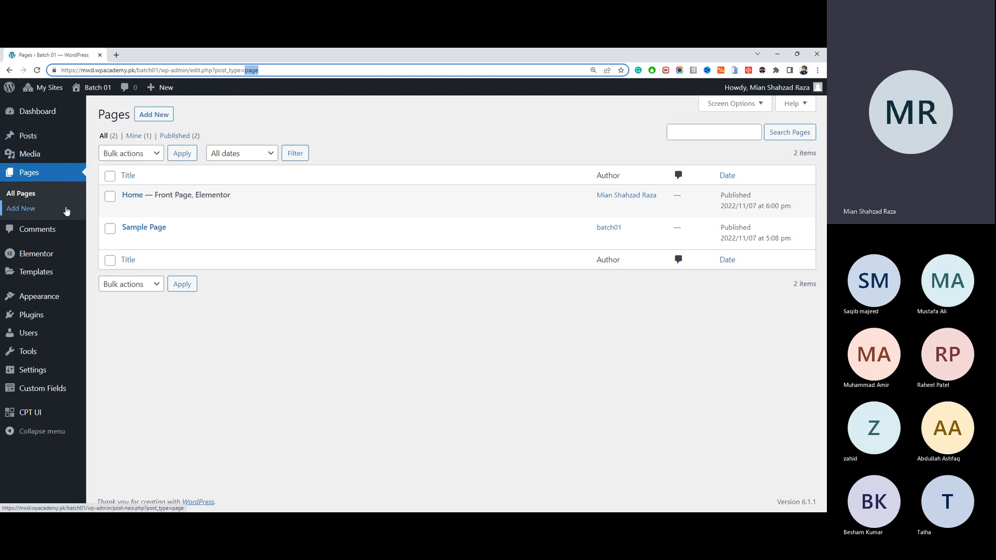
{"action": "left_click_drag", "start_coordinate": [215, 70], "coordinate": [266, 71]}
{"action": "left_click", "coordinate": [267, 70]}
{"action": "left_click", "coordinate": [293, 108]}
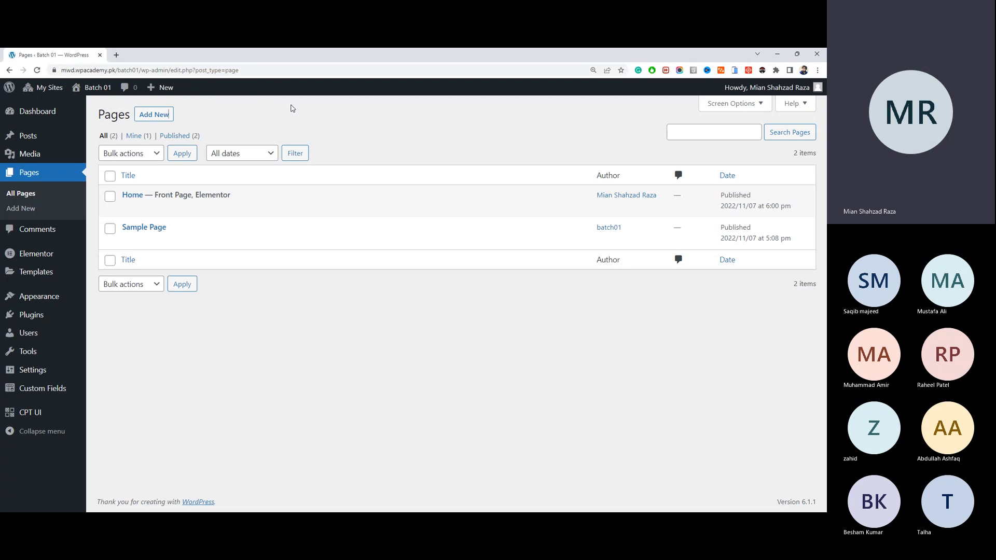
{"action": "left_click", "coordinate": [280, 72]}
{"action": "left_click", "coordinate": [280, 71]}
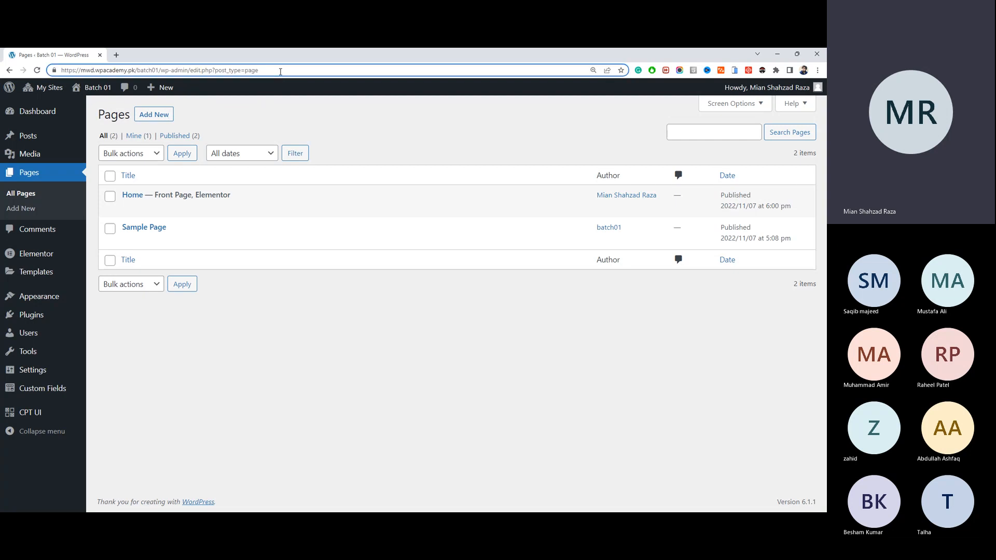
{"action": "left_click", "coordinate": [284, 116]}
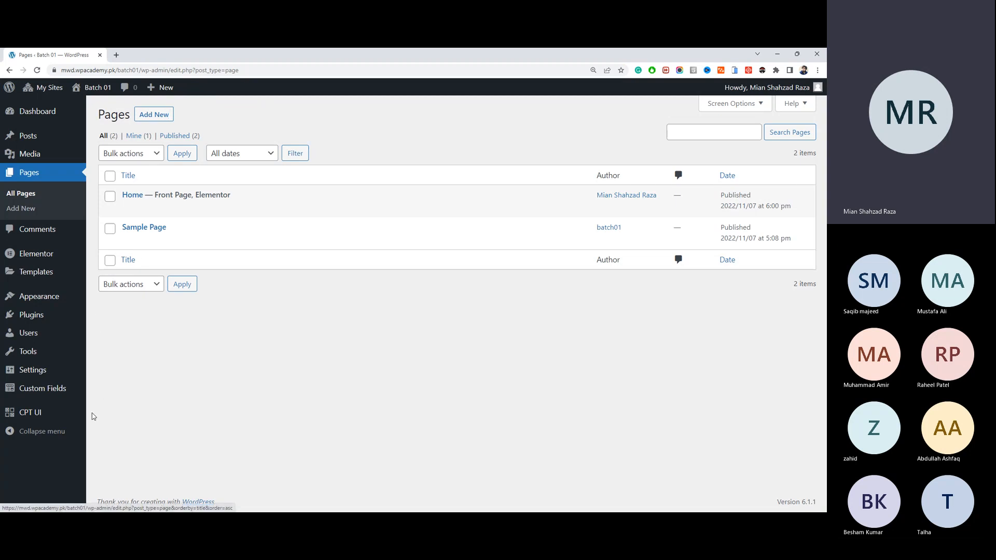
Step: Review the Custom Fields and CPT UI options, and start a new blank page in the editor
{"action": "mouse_move", "coordinate": [71, 420]}
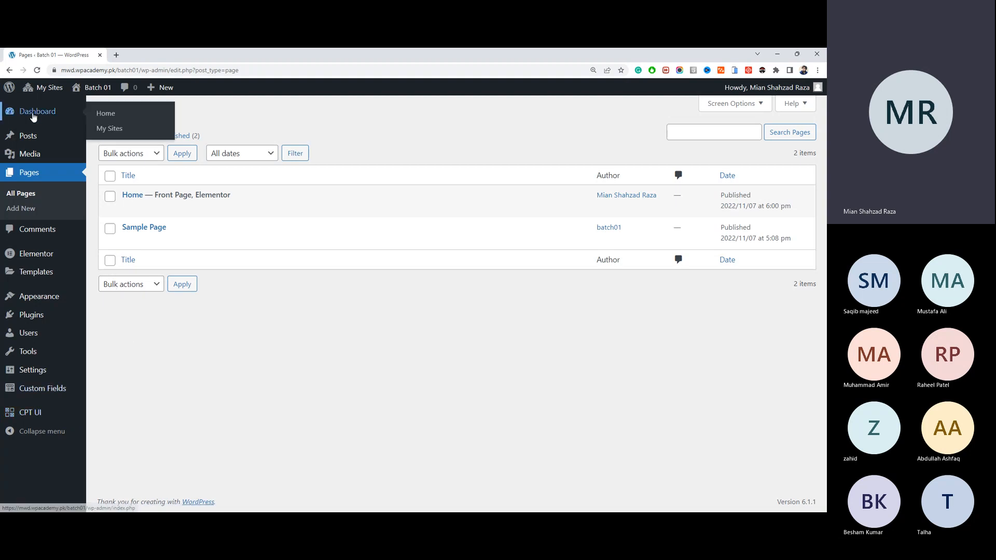
{"action": "mouse_move", "coordinate": [47, 138]}
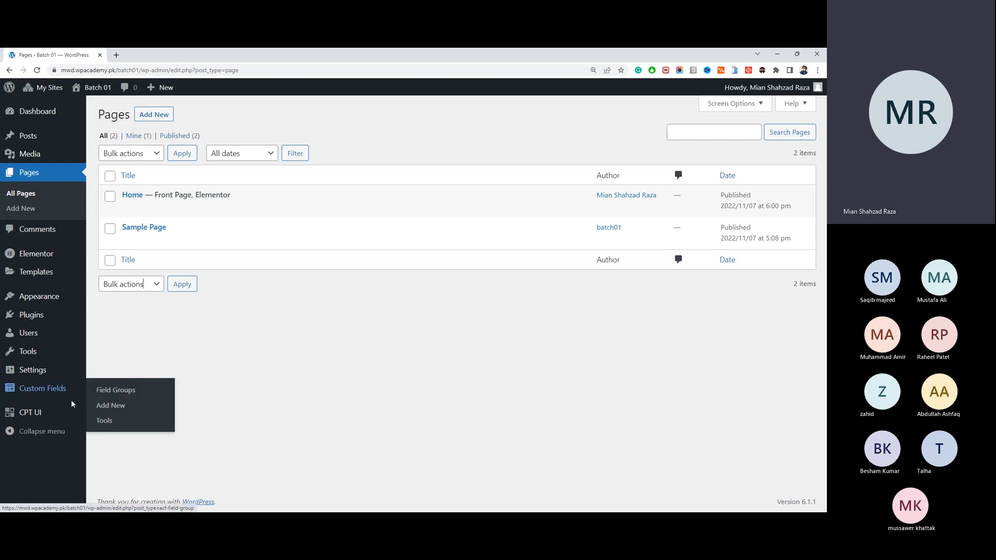
{"action": "mouse_move", "coordinate": [52, 424]}
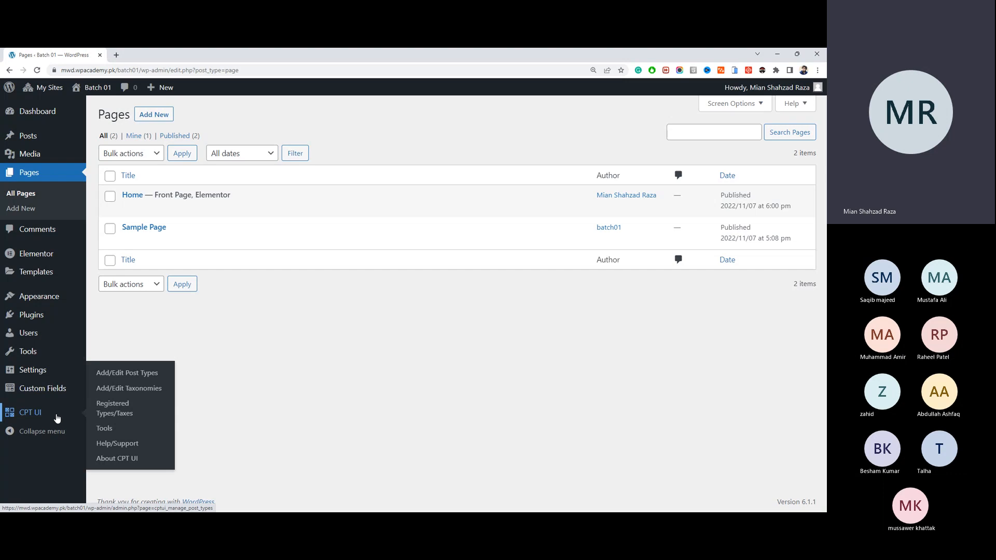
{"action": "mouse_move", "coordinate": [61, 396]}
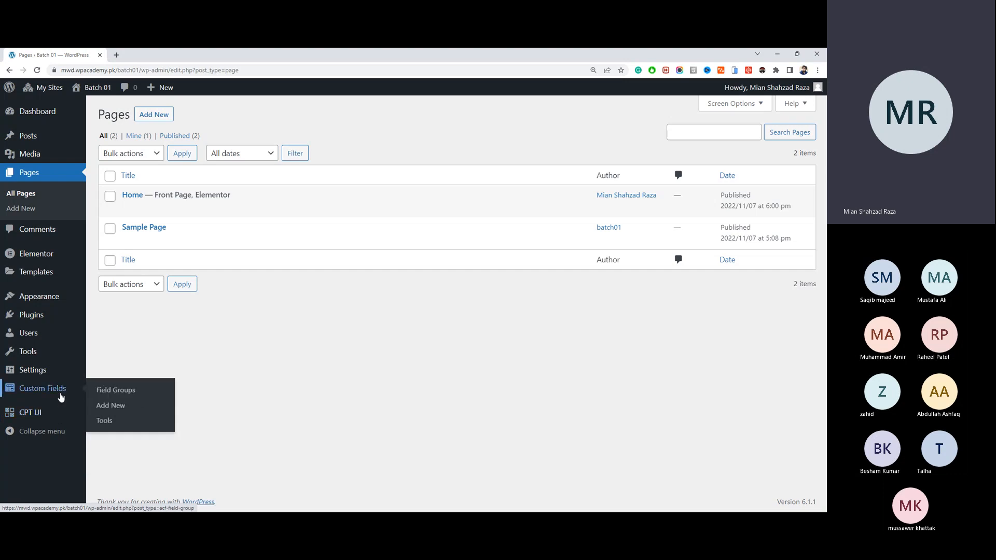
{"action": "mouse_move", "coordinate": [115, 140]}
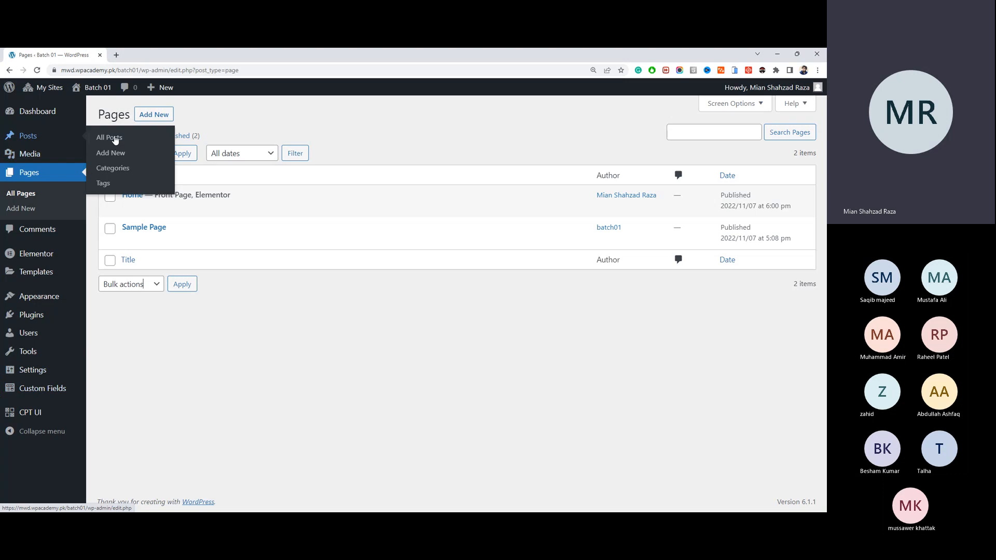
{"action": "left_click", "coordinate": [153, 114]}
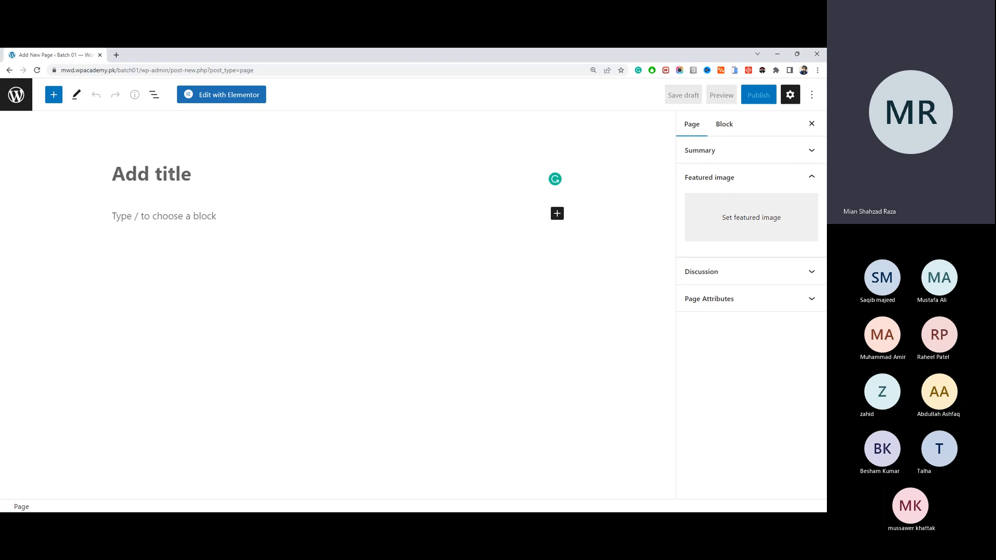
Step: Review the Discussion and Summary settings of the new page, and leave the editor without saving
{"action": "left_click", "coordinate": [184, 217]}
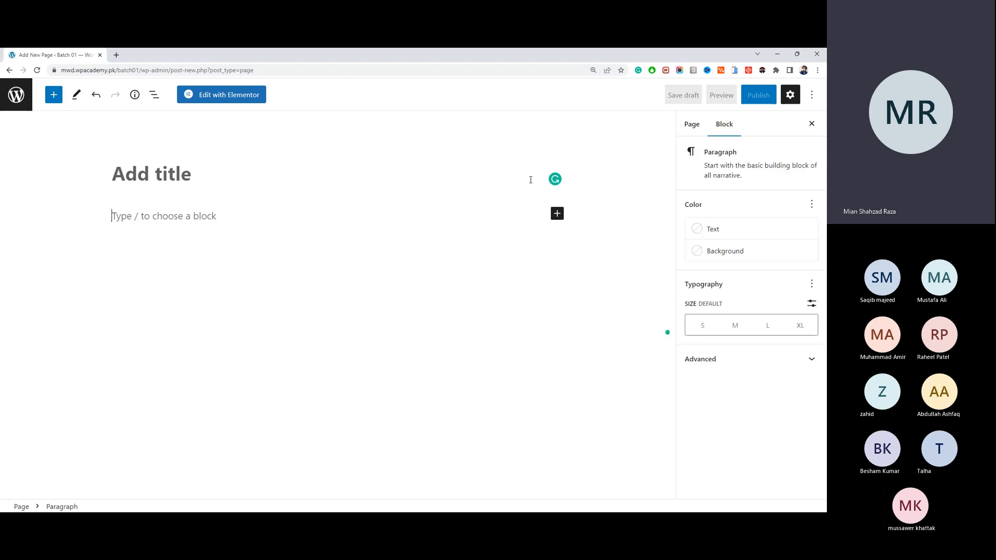
{"action": "left_click", "coordinate": [691, 126]}
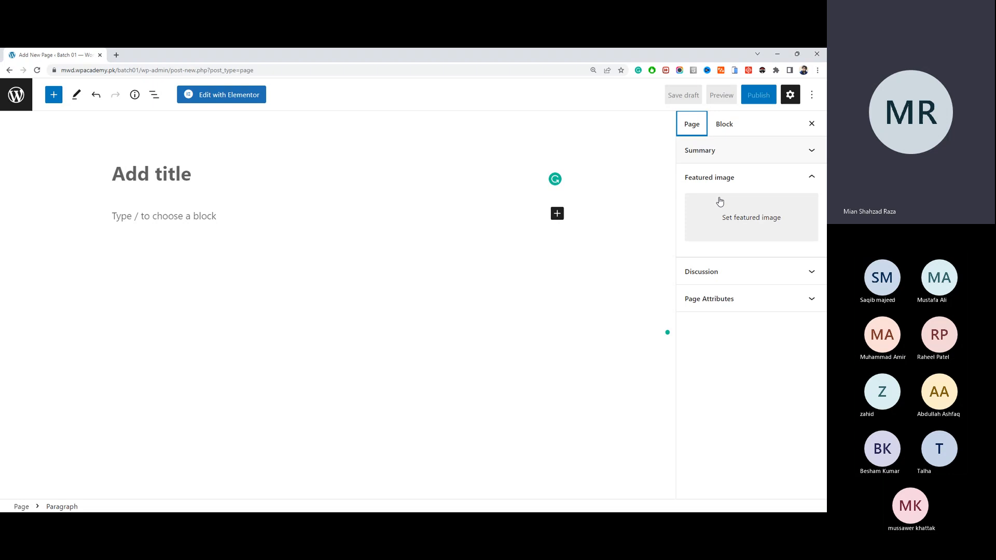
{"action": "left_click", "coordinate": [733, 278]}
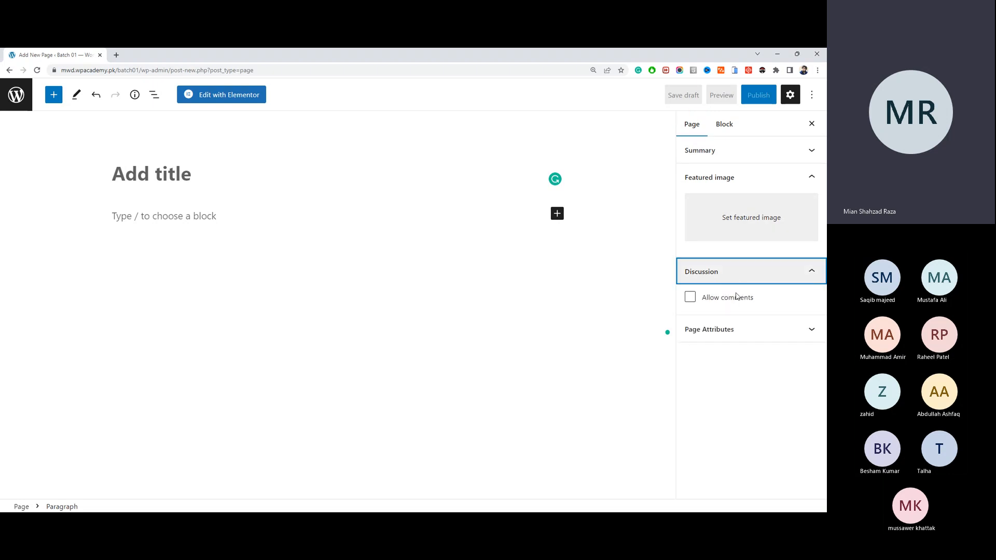
{"action": "left_click", "coordinate": [735, 151]}
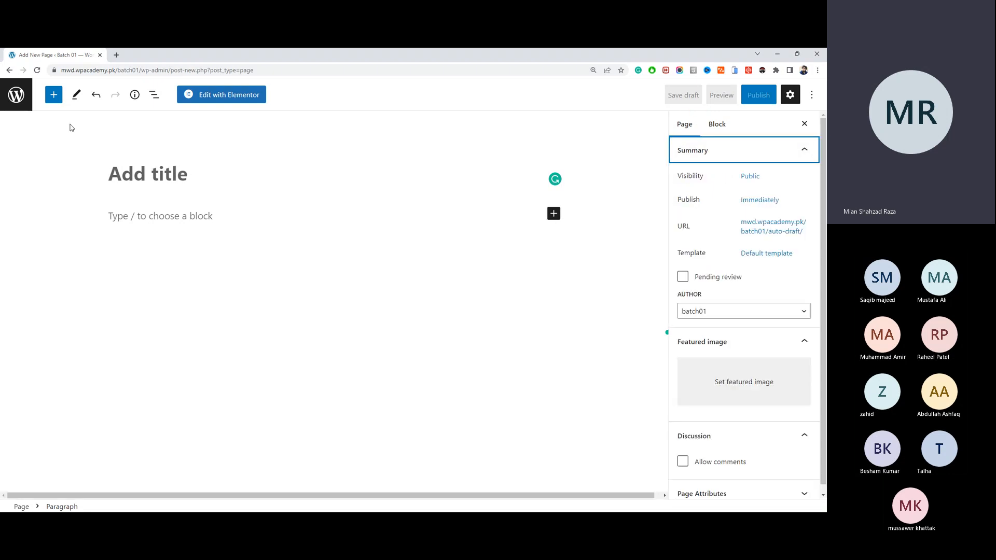
{"action": "left_click", "coordinate": [23, 104]}
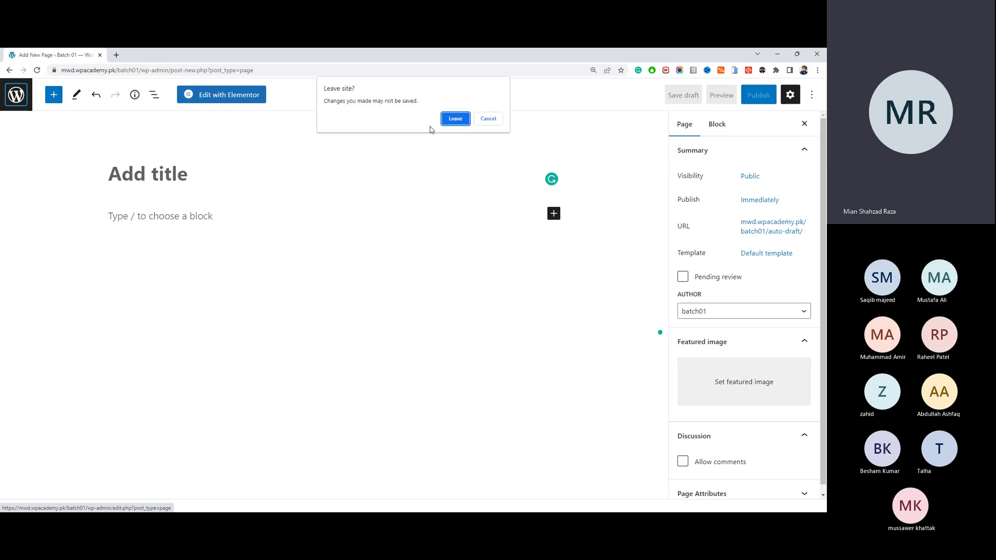
{"action": "left_click", "coordinate": [454, 118]}
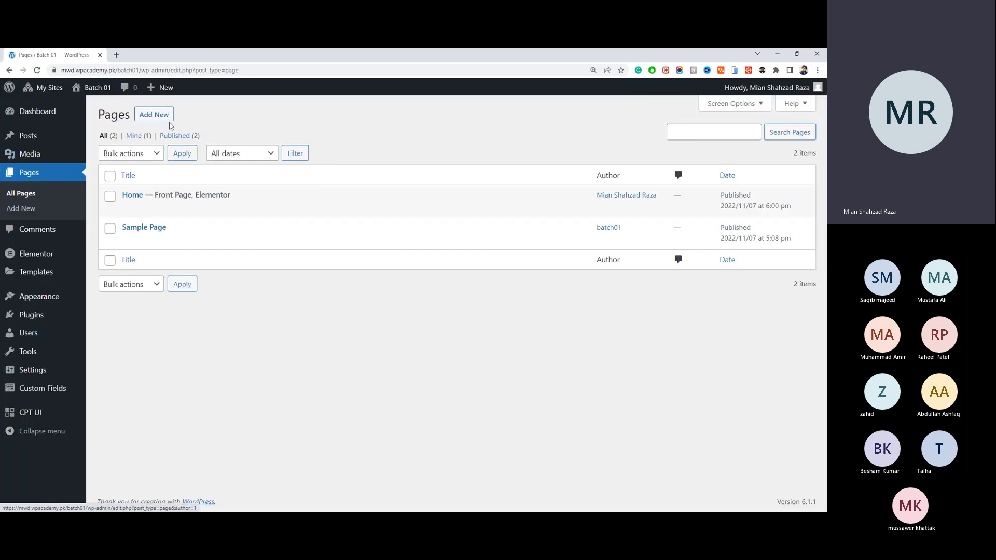
Step: Start a new post, review its Categories, Tags and Discussion settings, and return to the posts list without saving
{"action": "left_click", "coordinate": [130, 152]}
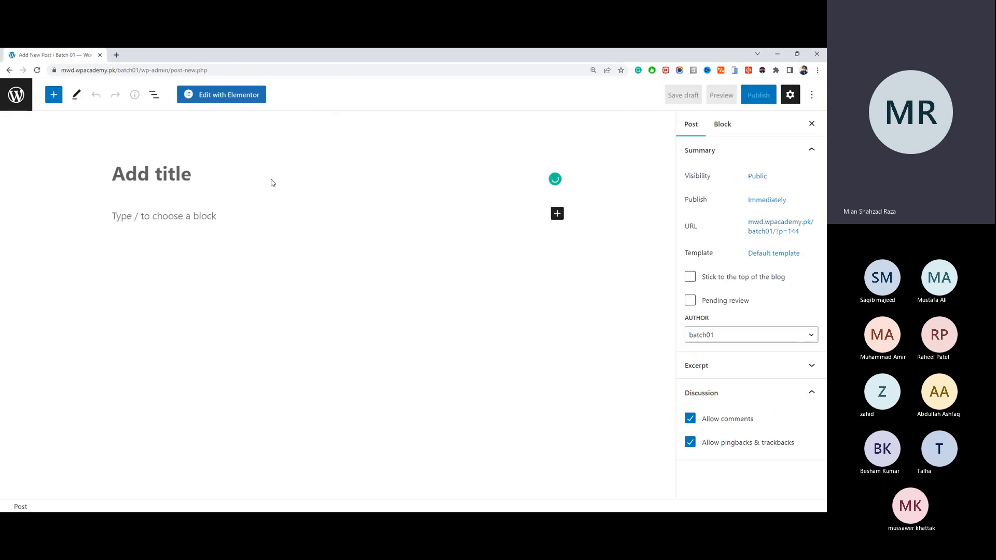
{"action": "left_click", "coordinate": [725, 434]}
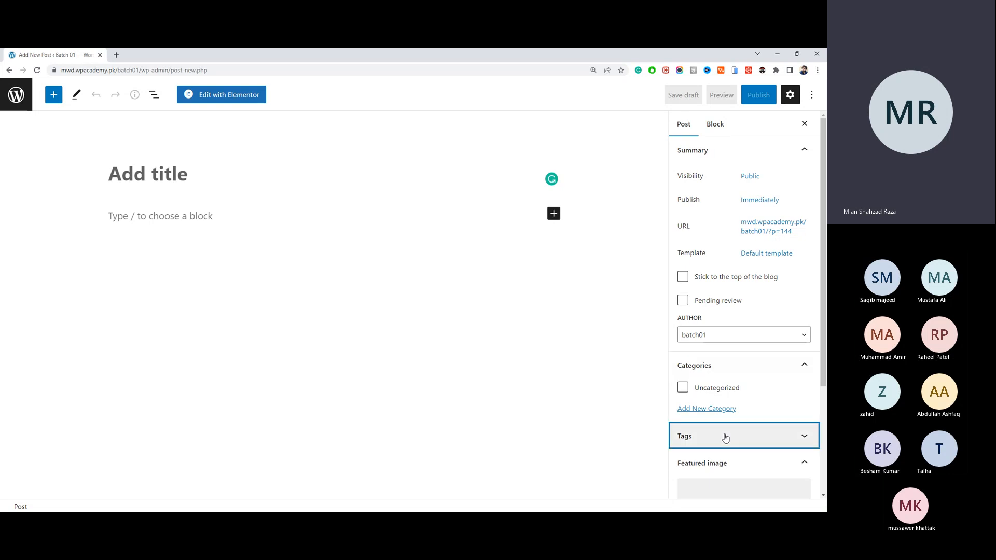
{"action": "scroll", "coordinate": [721, 425], "scroll_direction": "down", "scroll_amount": 4}
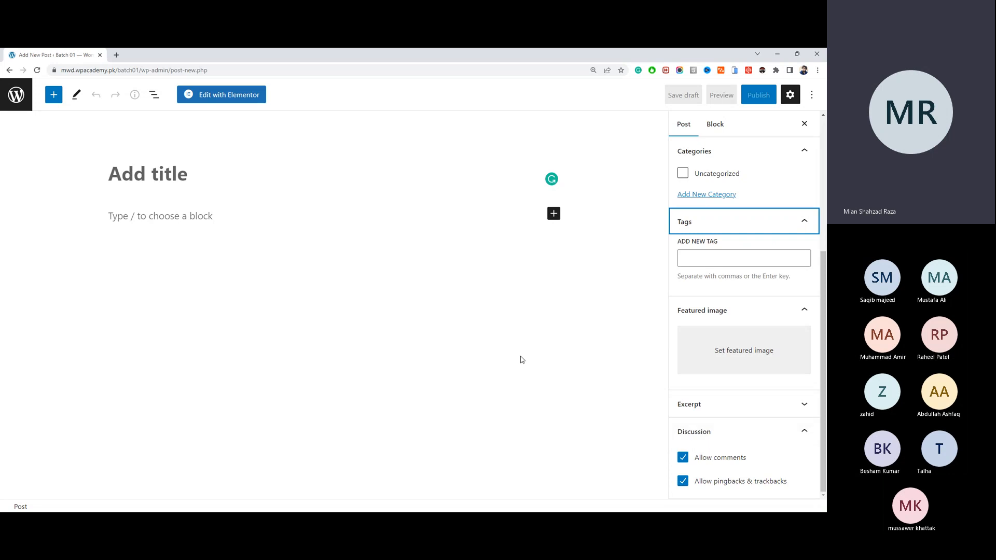
{"action": "left_click", "coordinate": [326, 259]}
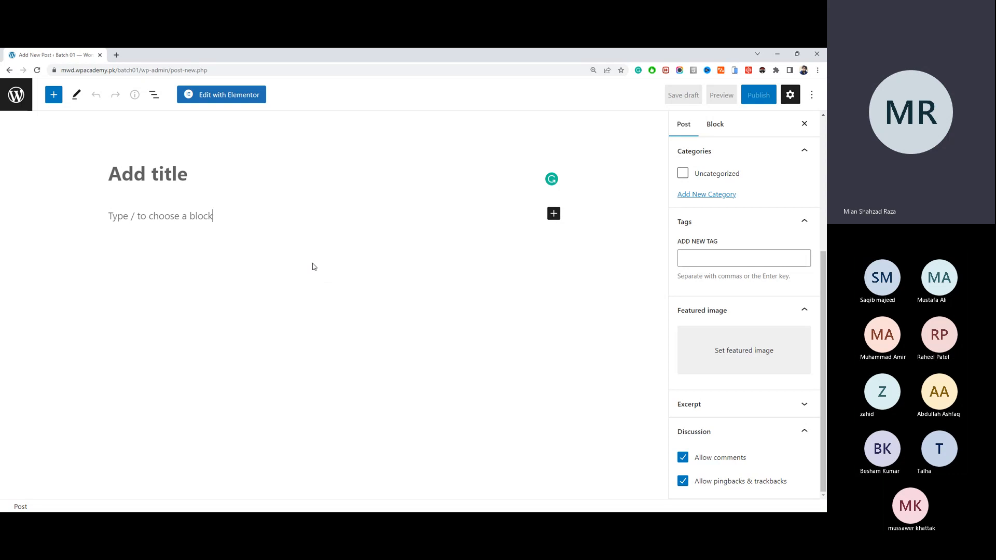
{"action": "left_click", "coordinate": [220, 221]}
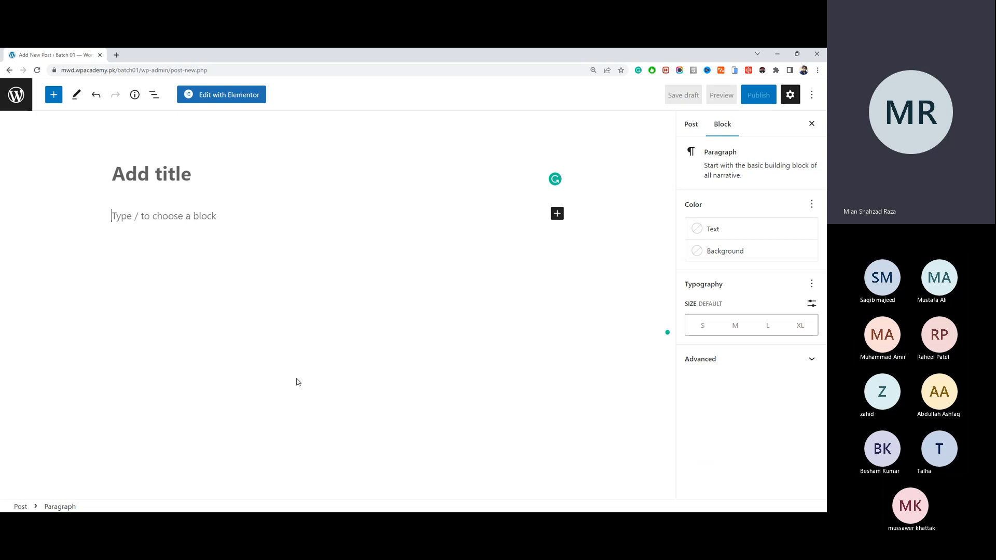
{"action": "left_click", "coordinate": [685, 125]}
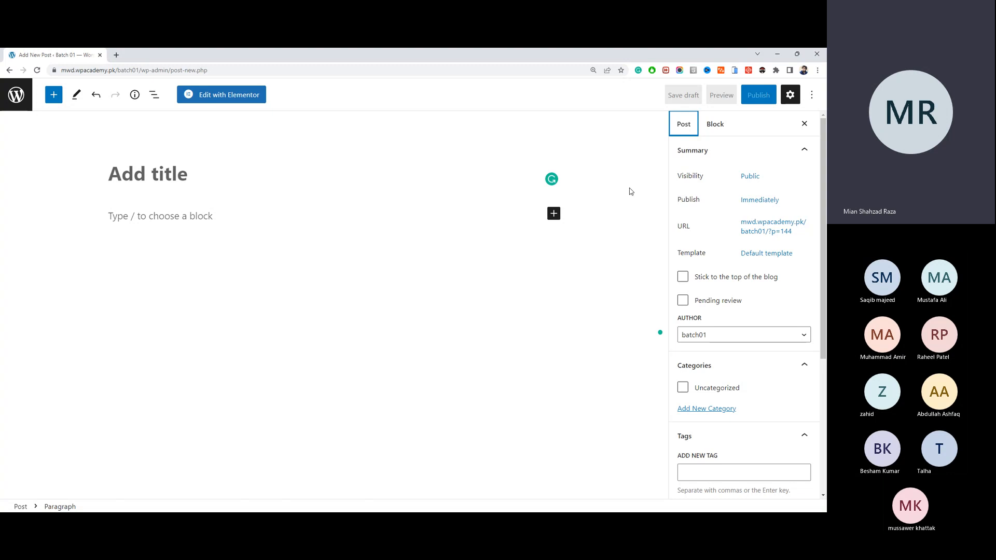
{"action": "left_click", "coordinate": [16, 95]}
{"action": "left_click", "coordinate": [449, 117]}
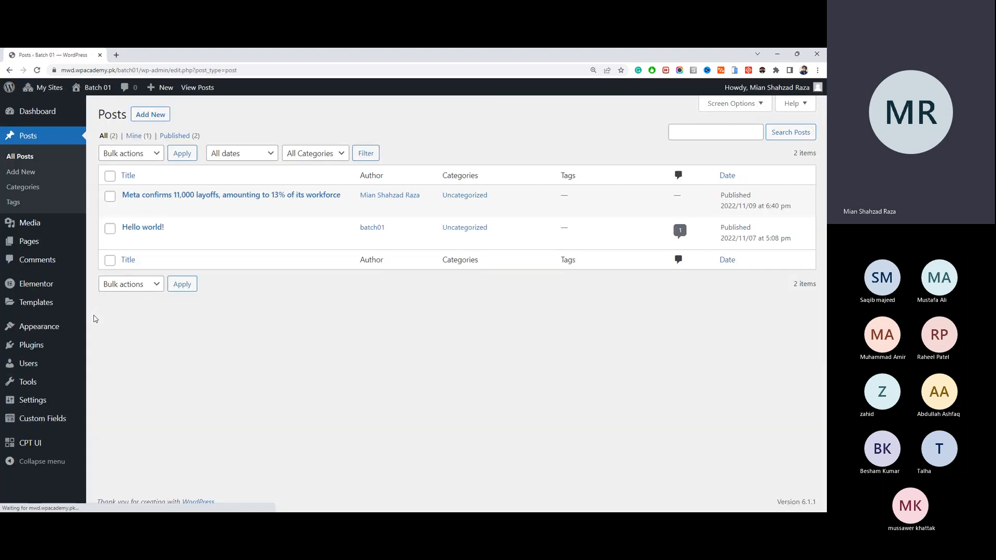
Step: Open the CPT UI form for adding a post type and set the post type slug to reviews
{"action": "mouse_move", "coordinate": [75, 426]}
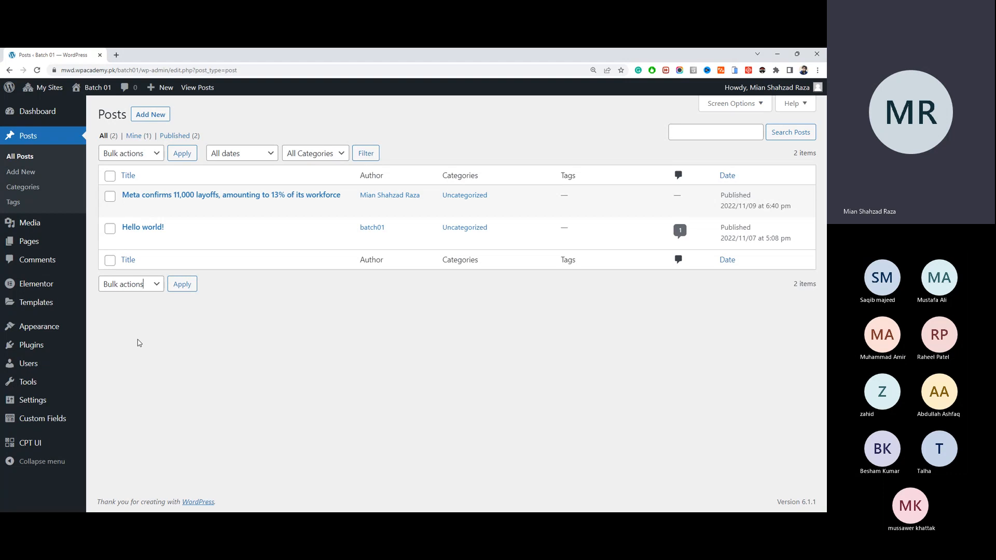
{"action": "left_click", "coordinate": [73, 438]}
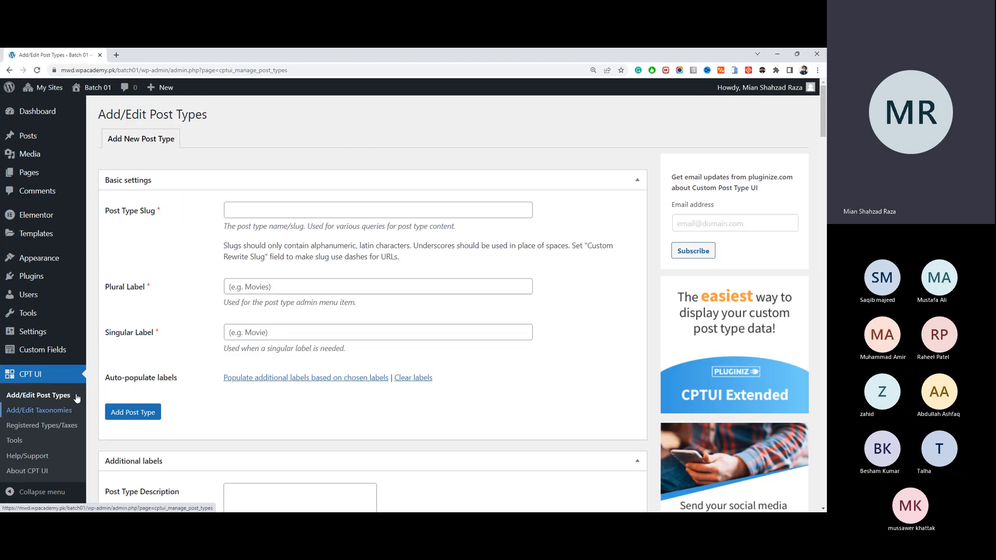
{"action": "left_click", "coordinate": [281, 214]}
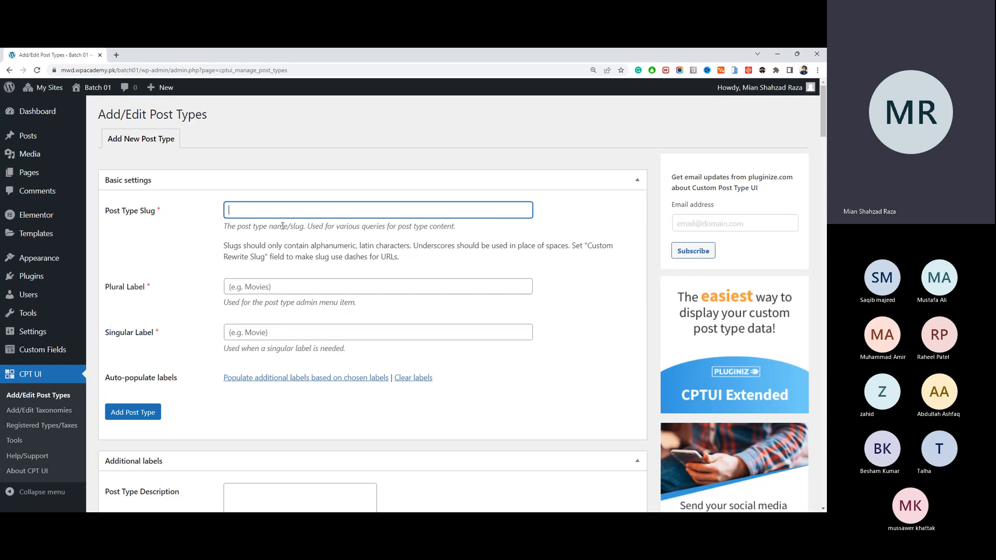
{"action": "type", "text": "R"}
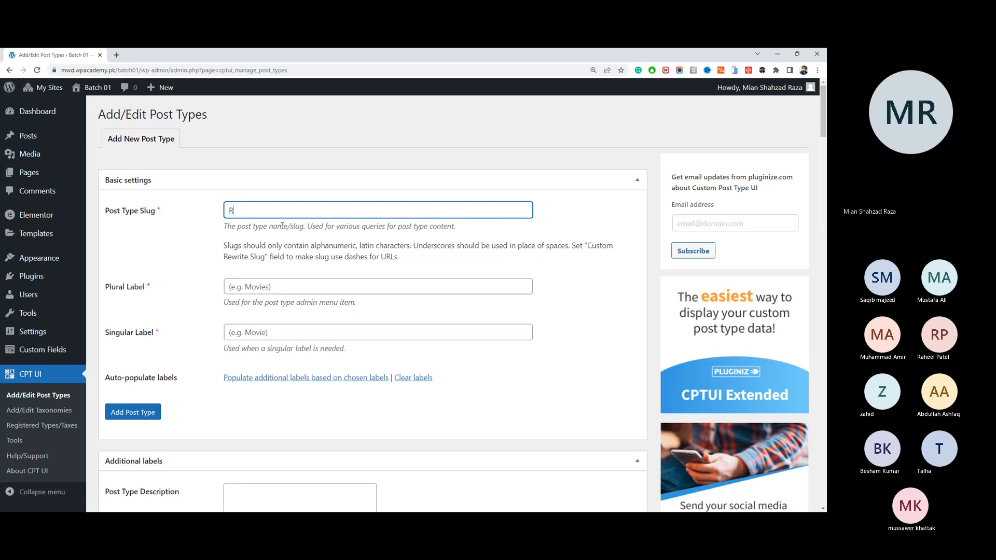
{"action": "type", "text": "eviews"}
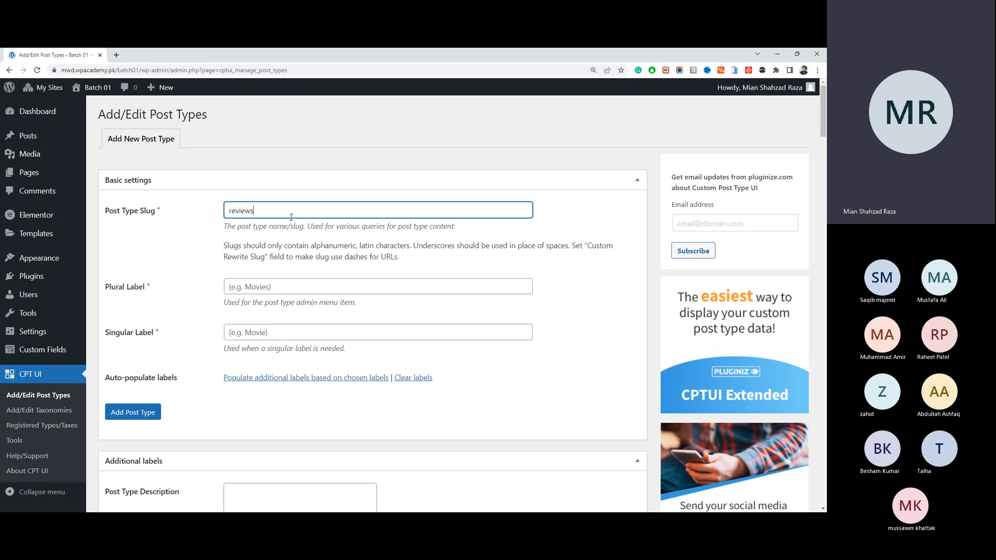
{"action": "left_click_drag", "start_coordinate": [285, 218], "coordinate": [226, 218]}
{"action": "left_click", "coordinate": [283, 209]}
Step: Set the post type's plural label to Reviews and its singular label to Review
{"action": "left_click", "coordinate": [293, 292]}
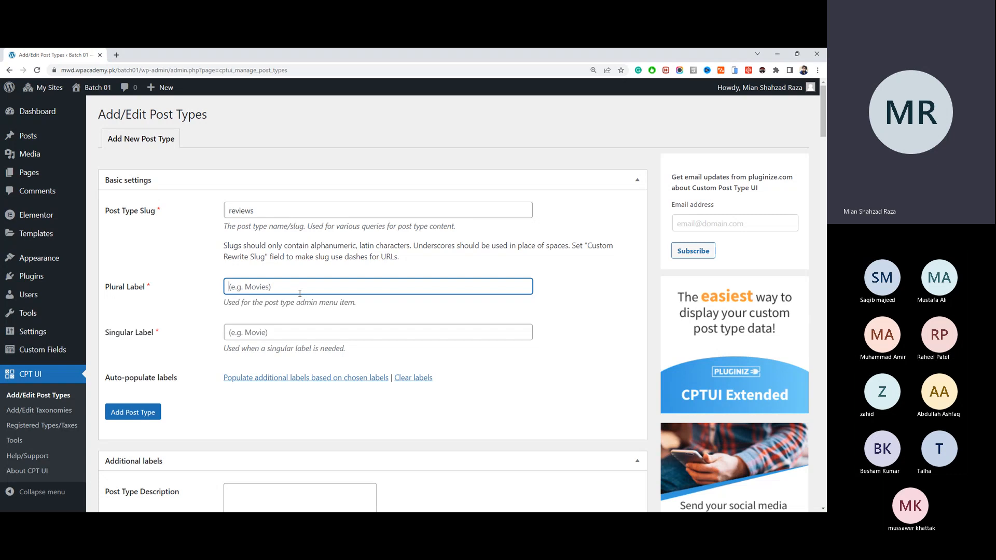
{"action": "type", "text": "Reviews"}
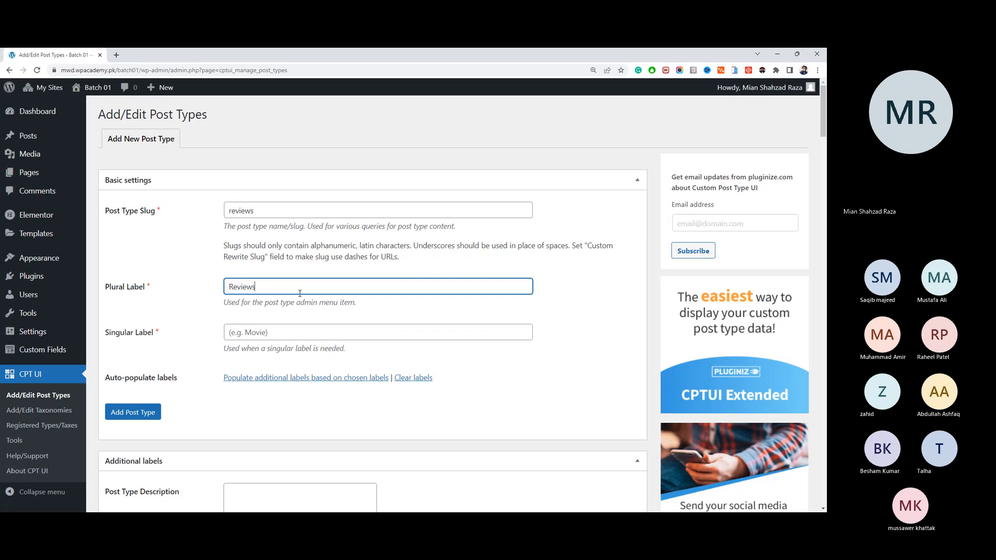
{"action": "key", "text": "Tab"}
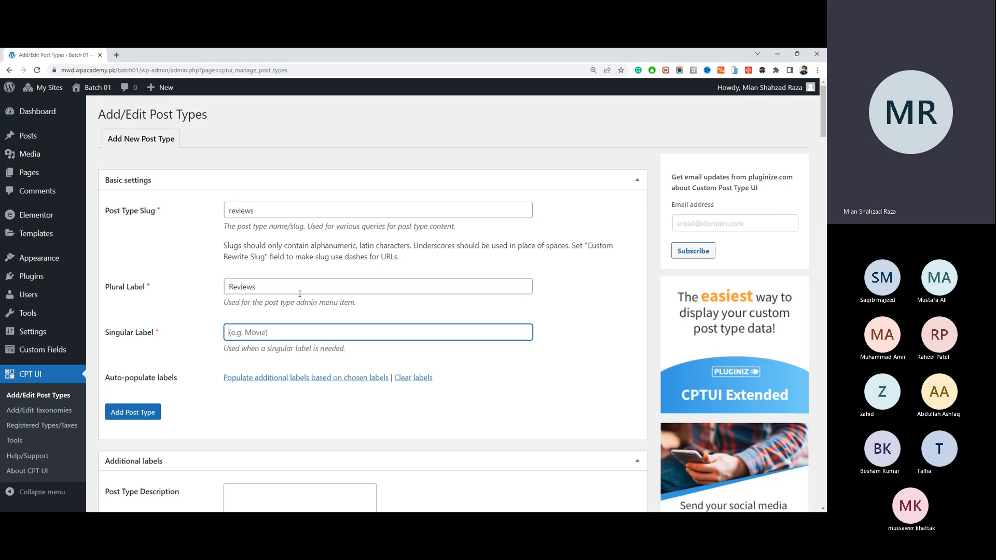
{"action": "type", "text": "Review"}
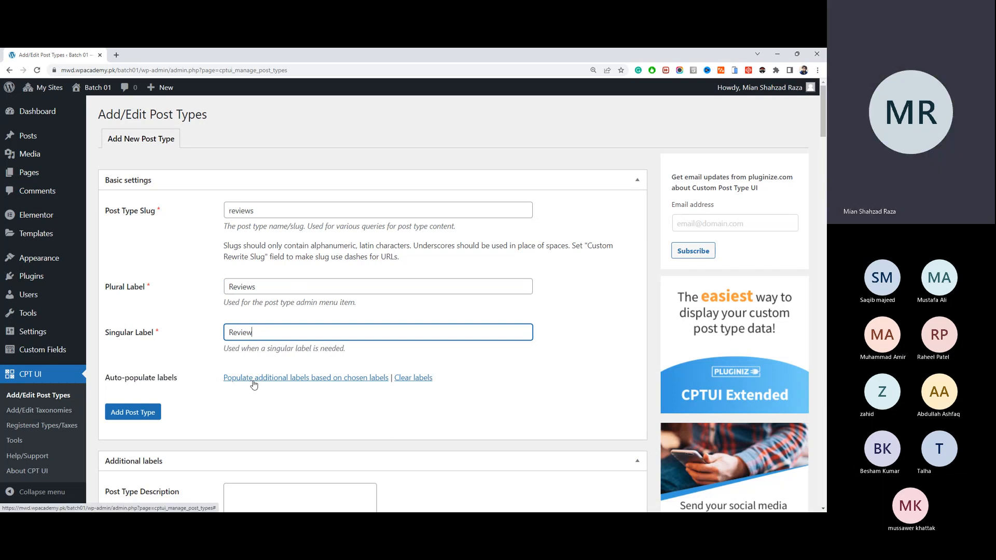
Step: Auto-populate the additional labels from the chosen plural and singular labels, and check the generated entries
{"action": "scroll", "coordinate": [245, 337], "scroll_direction": "down", "scroll_amount": 2}
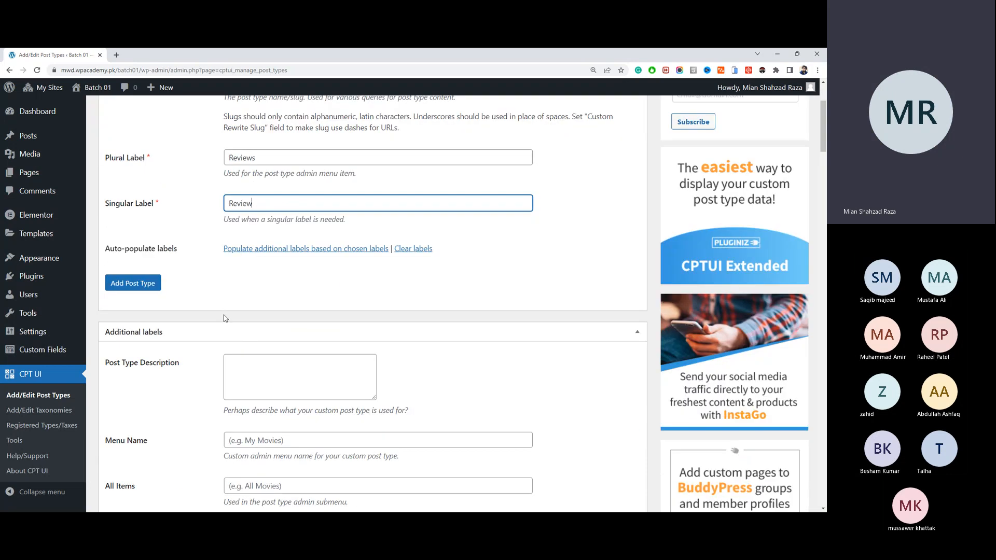
{"action": "scroll", "coordinate": [225, 318], "scroll_direction": "up", "scroll_amount": 3}
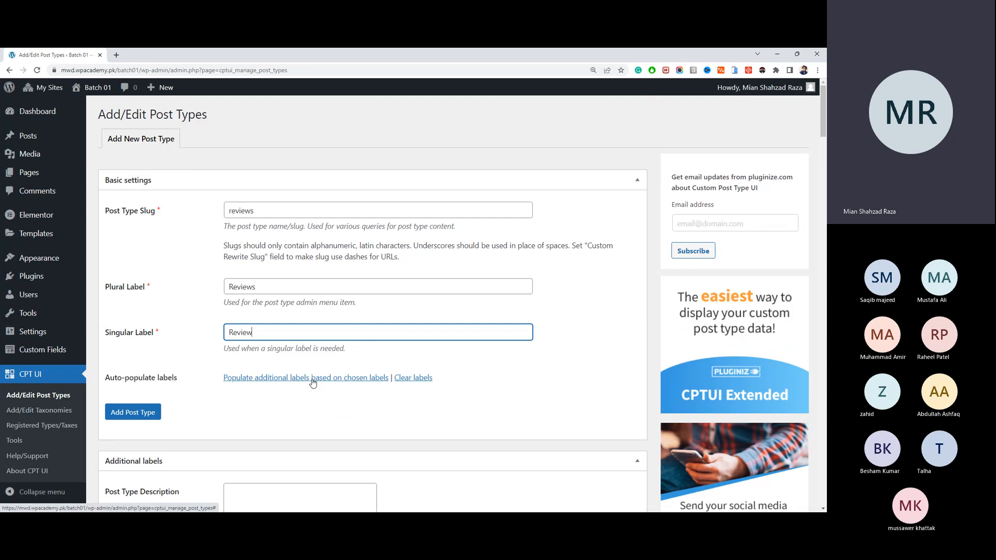
{"action": "scroll", "coordinate": [212, 373], "scroll_direction": "down", "scroll_amount": 5}
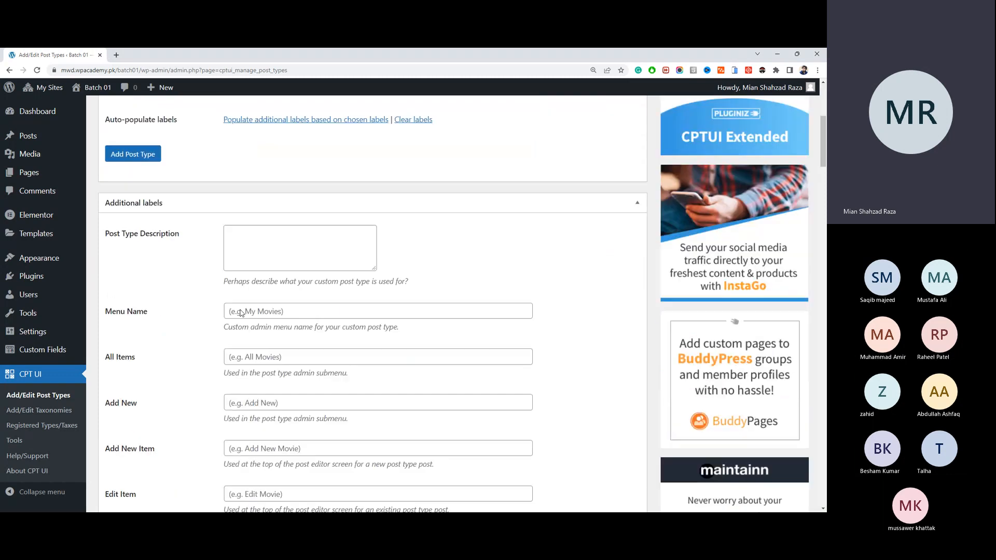
{"action": "left_click", "coordinate": [285, 121]}
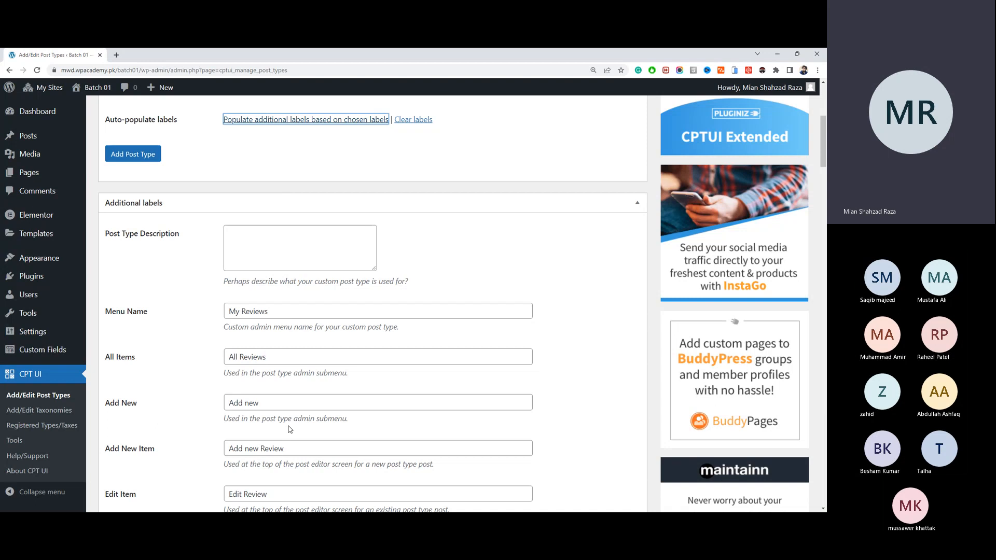
{"action": "scroll", "coordinate": [251, 417], "scroll_direction": "down", "scroll_amount": 1}
{"action": "scroll", "coordinate": [250, 417], "scroll_direction": "down", "scroll_amount": 5}
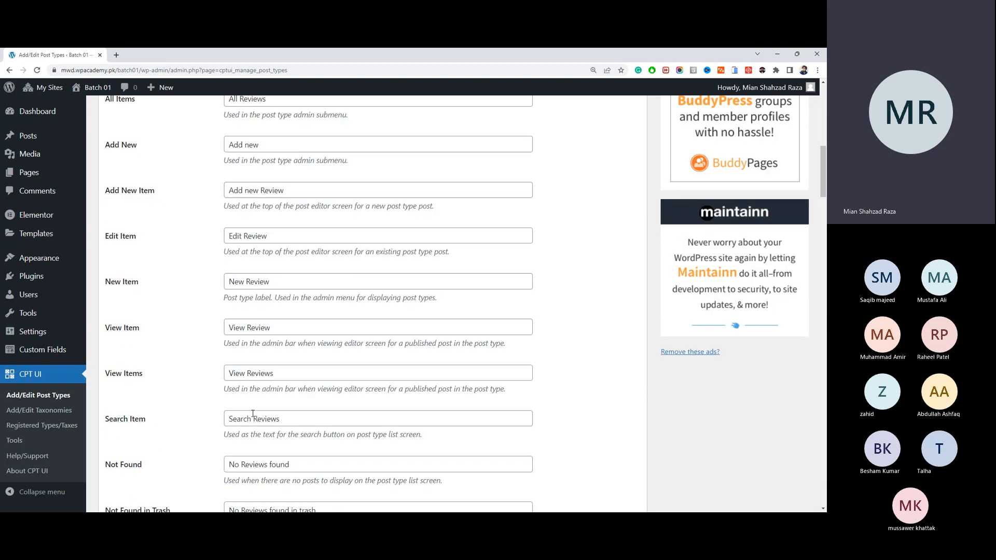
{"action": "scroll", "coordinate": [253, 414], "scroll_direction": "up", "scroll_amount": 7}
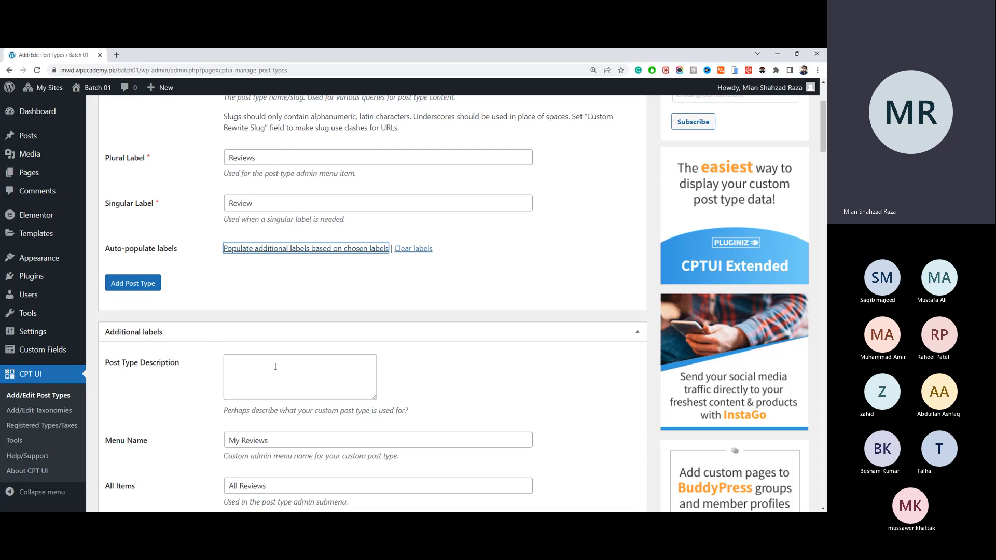
{"action": "left_click", "coordinate": [287, 377]}
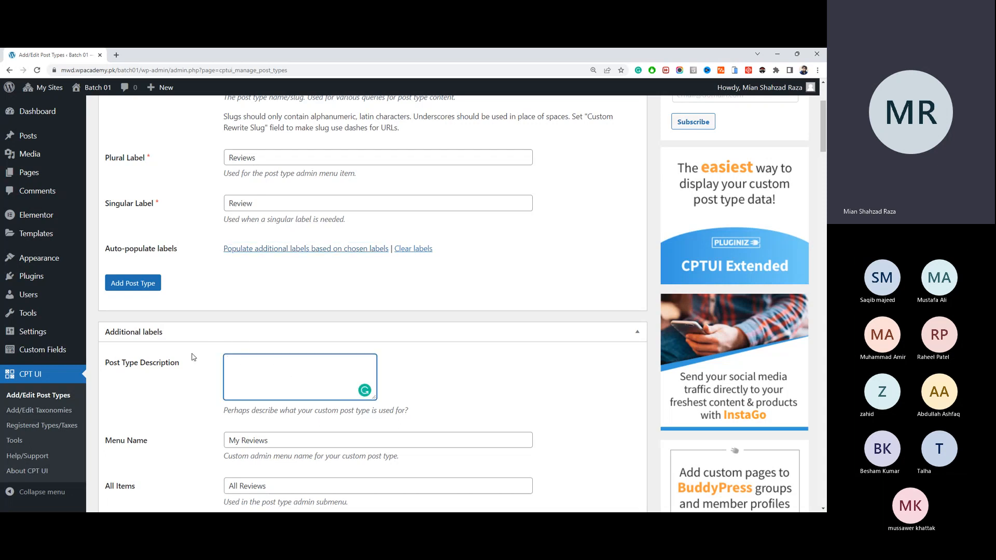
Step: Review the remaining additional labels and examine the available options of the Public setting for the post type
{"action": "scroll", "coordinate": [243, 328], "scroll_direction": "down", "scroll_amount": 14}
{"action": "scroll", "coordinate": [241, 327], "scroll_direction": "down", "scroll_amount": 20}
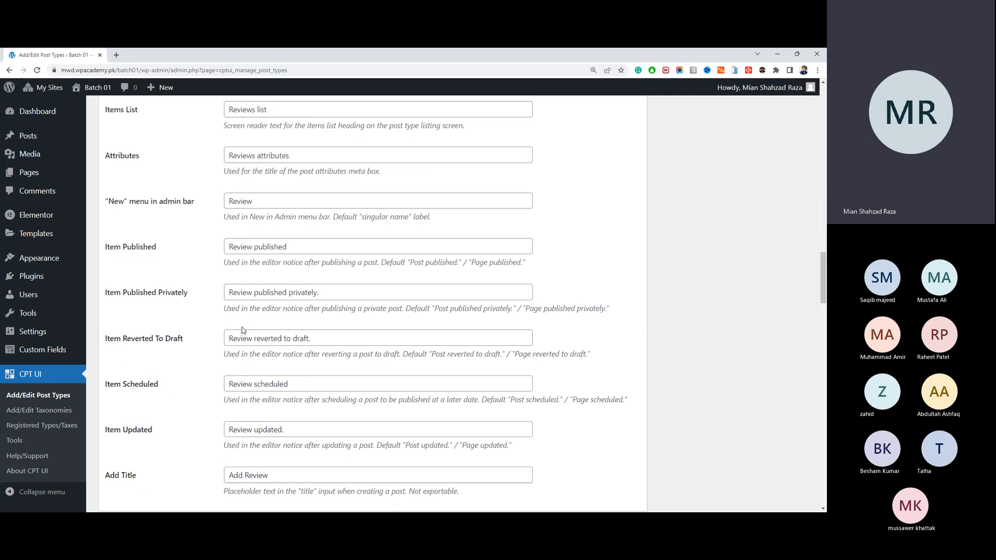
{"action": "scroll", "coordinate": [243, 331], "scroll_direction": "up", "scroll_amount": 4}
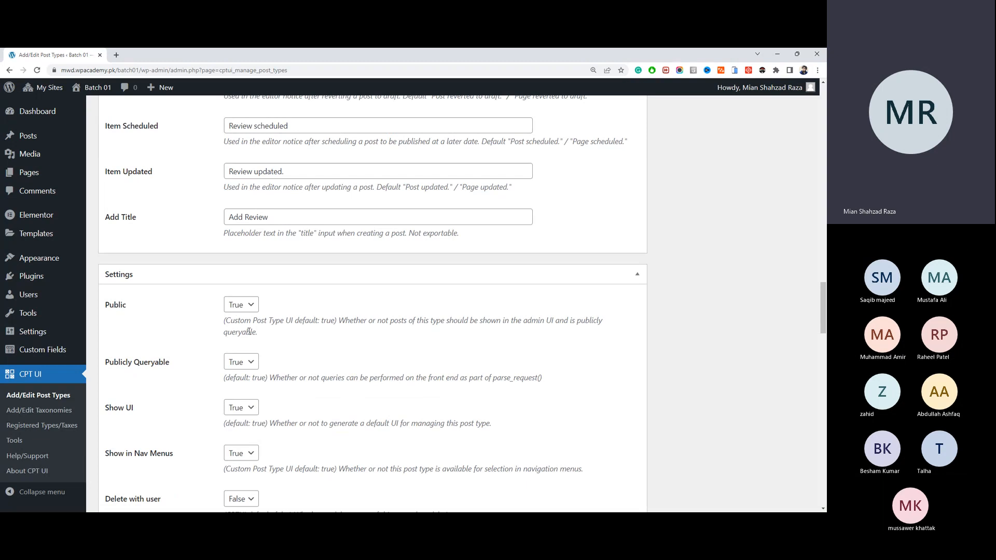
{"action": "left_click", "coordinate": [246, 311]}
{"action": "left_click", "coordinate": [246, 311]}
{"action": "left_click", "coordinate": [245, 311]}
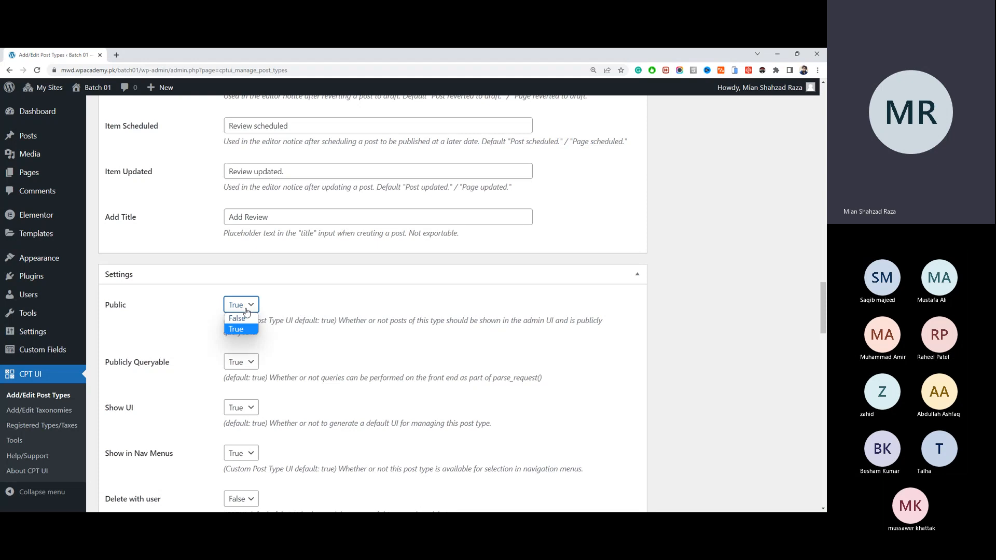
{"action": "left_click", "coordinate": [247, 312]}
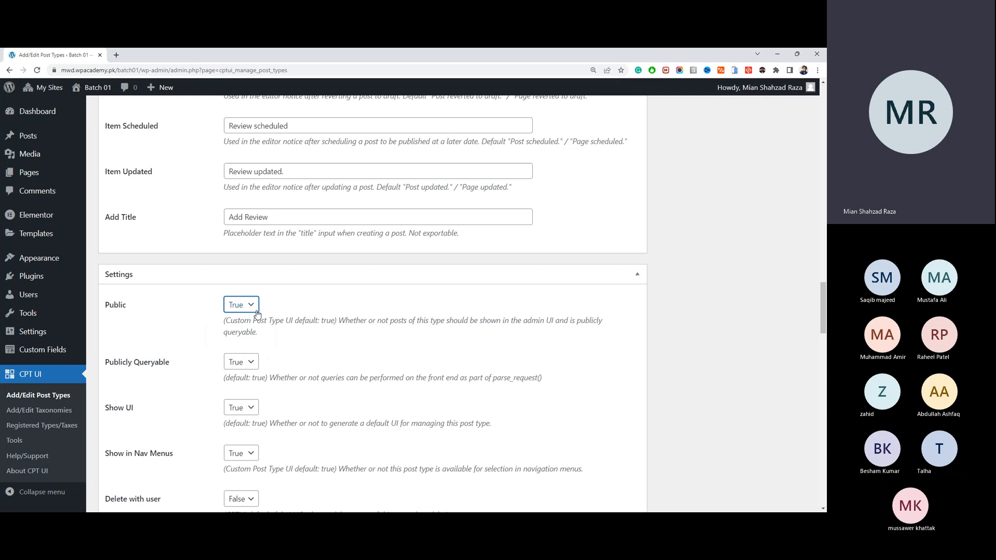
{"action": "mouse_move", "coordinate": [51, 231]}
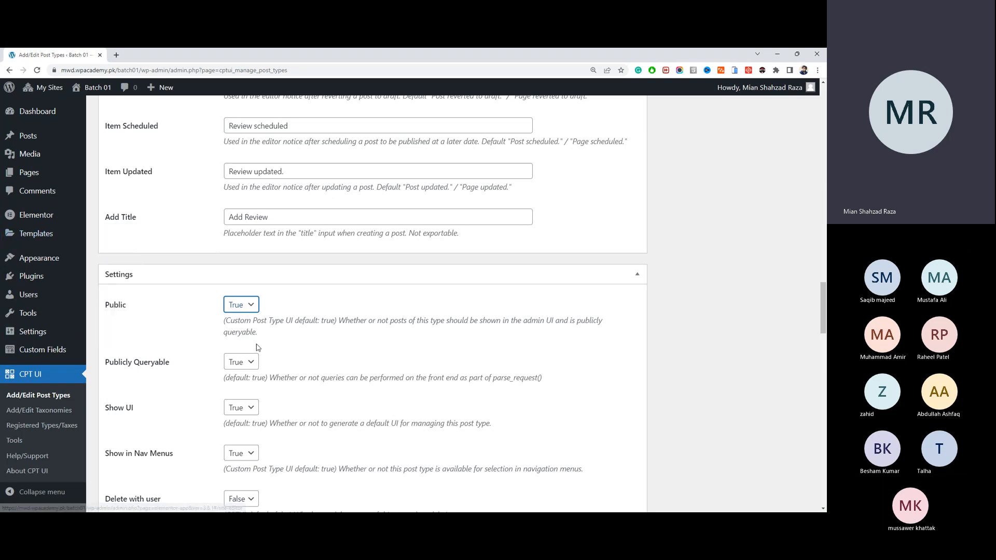
{"action": "left_click", "coordinate": [243, 310]}
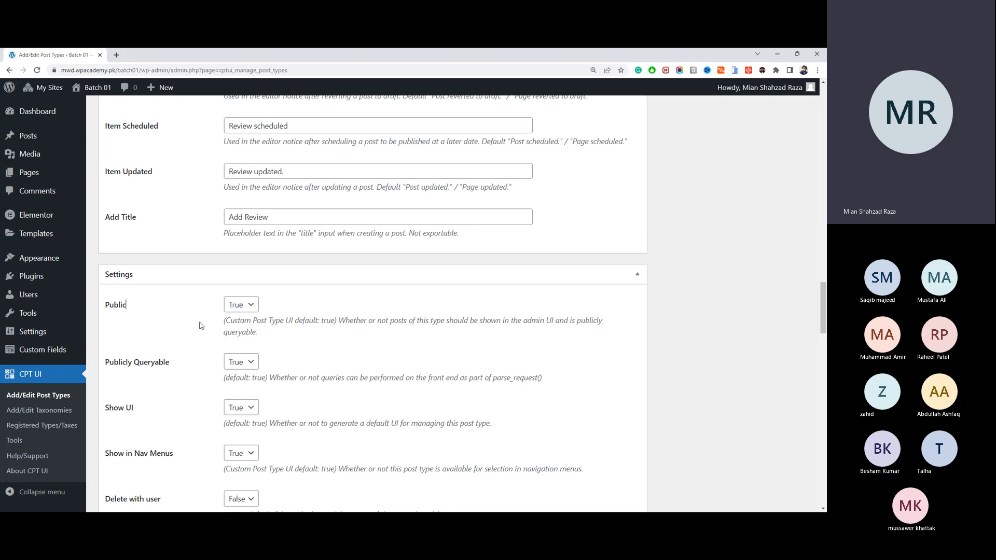
Step: Review the visibility settings for the post type and set Show in REST API to False
{"action": "scroll", "coordinate": [201, 325], "scroll_direction": "down", "scroll_amount": 3}
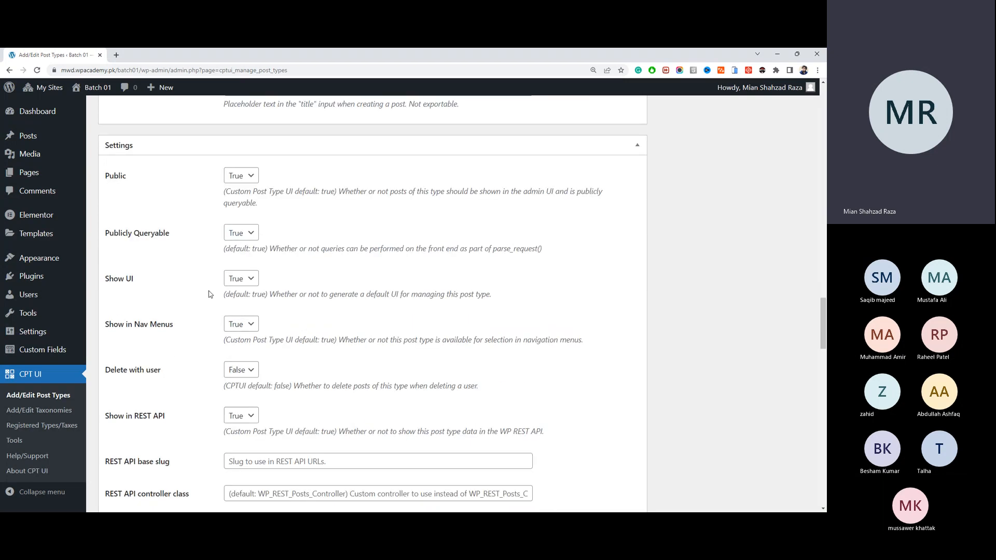
{"action": "scroll", "coordinate": [203, 301], "scroll_direction": "down", "scroll_amount": 3}
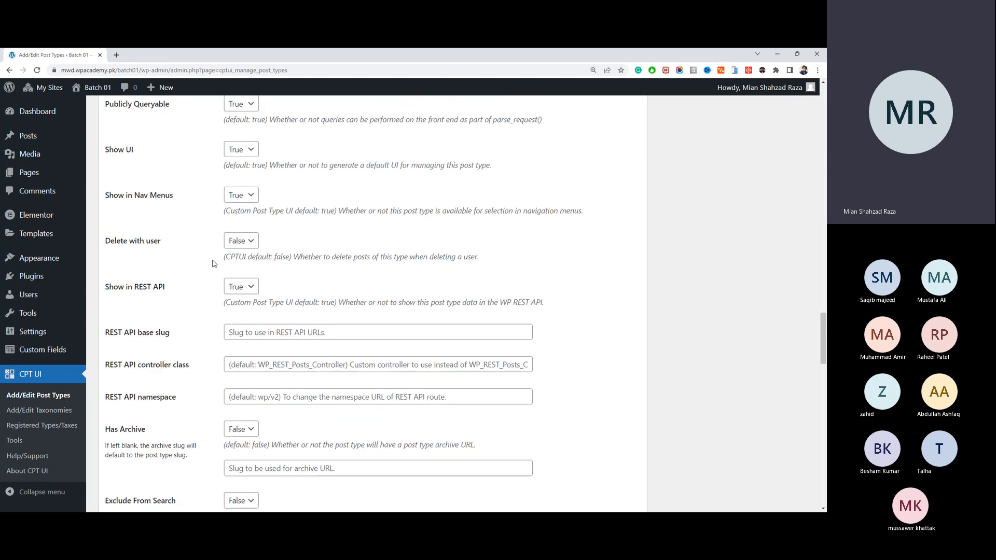
{"action": "scroll", "coordinate": [220, 251], "scroll_direction": "down", "scroll_amount": 3}
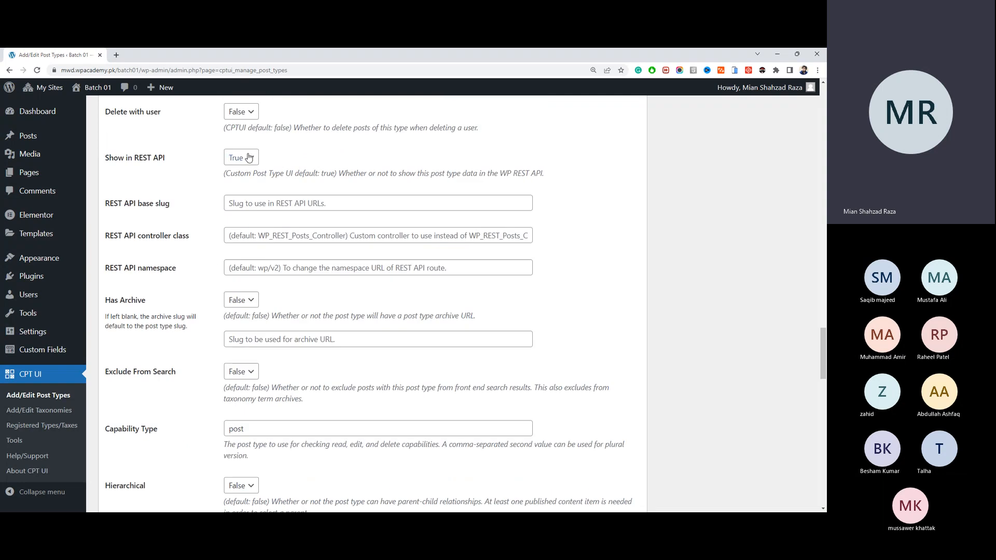
{"action": "left_click", "coordinate": [248, 157]}
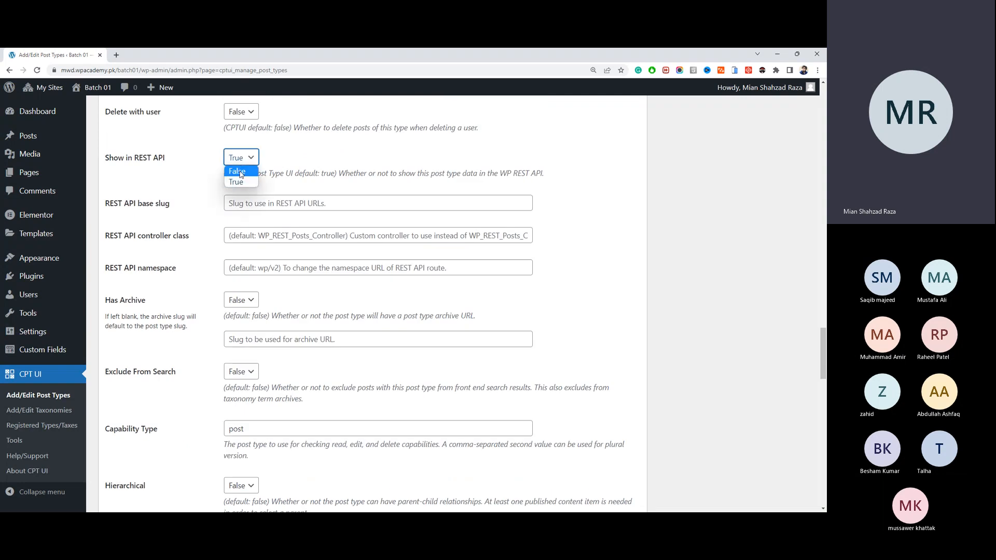
{"action": "left_click", "coordinate": [238, 171]}
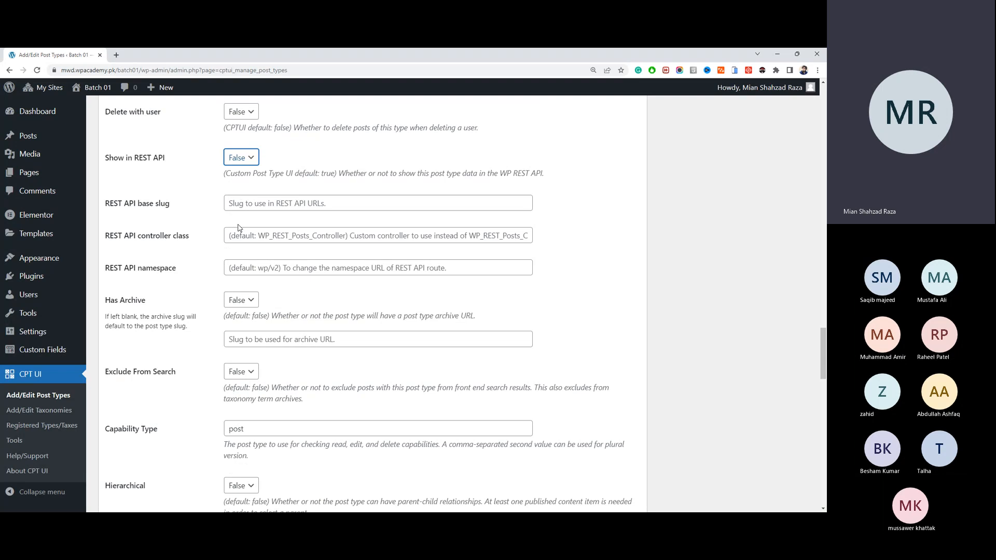
{"action": "left_click", "coordinate": [237, 204]}
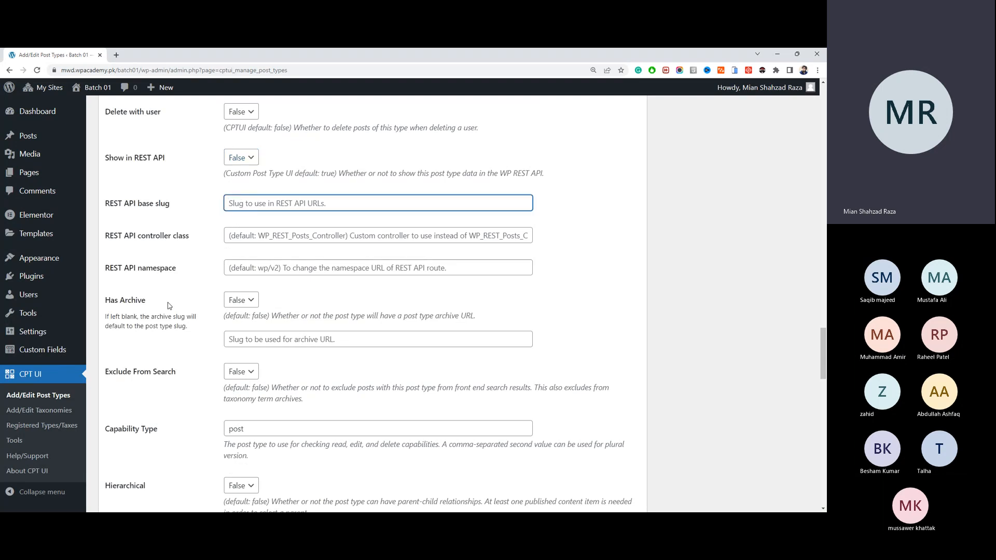
Step: Check the Has Archive options without changing them, and set Exclude From Search to True
{"action": "left_click", "coordinate": [234, 300]}
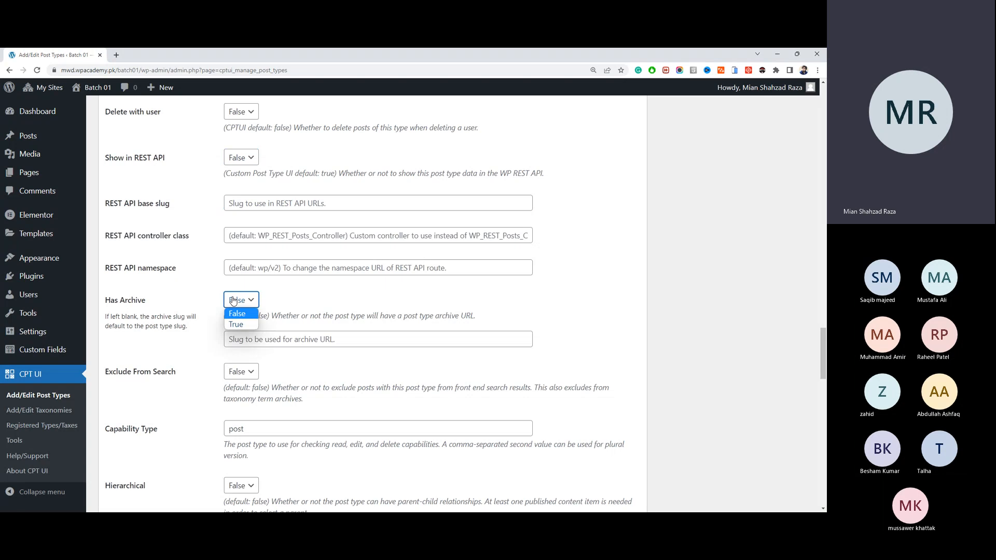
{"action": "left_click", "coordinate": [192, 300]}
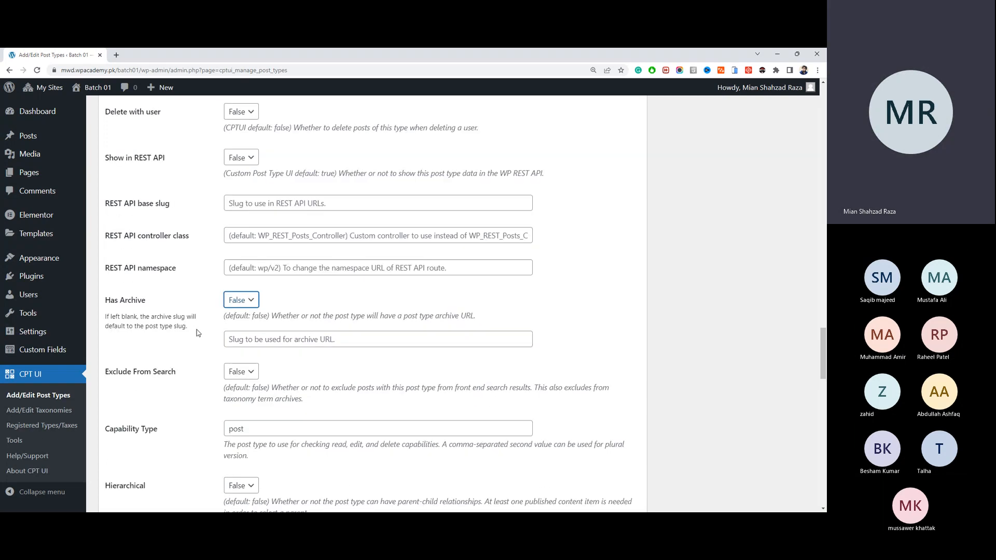
{"action": "left_click", "coordinate": [232, 375]}
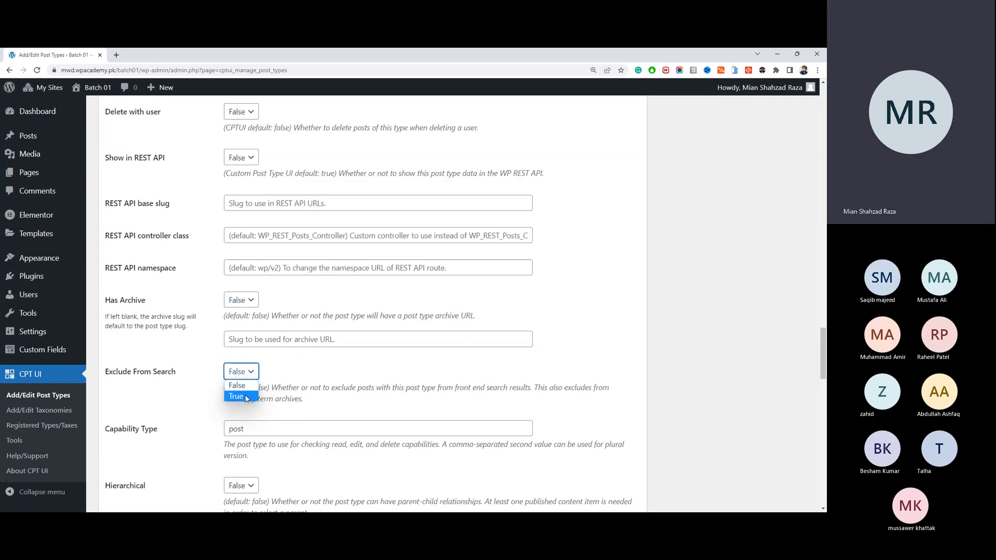
{"action": "left_click", "coordinate": [244, 396]}
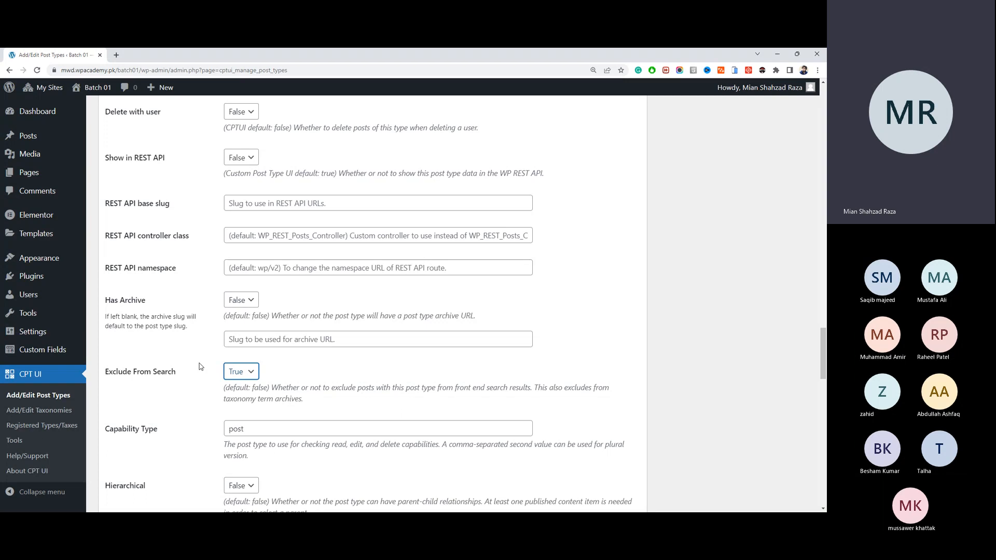
Step: Examine the Capability Type setting and its description for the post type
{"action": "scroll", "coordinate": [201, 367], "scroll_direction": "down", "scroll_amount": 2}
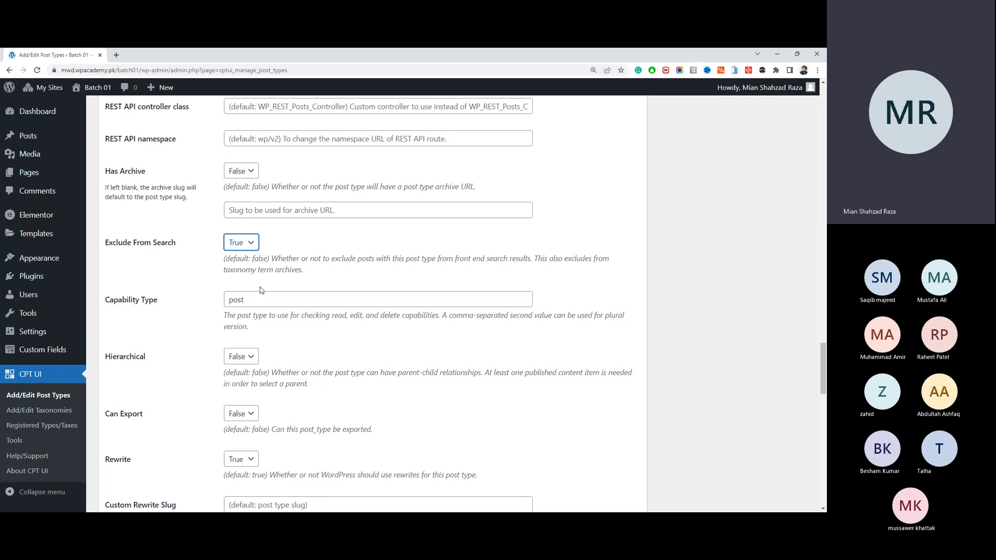
{"action": "left_click", "coordinate": [235, 303]}
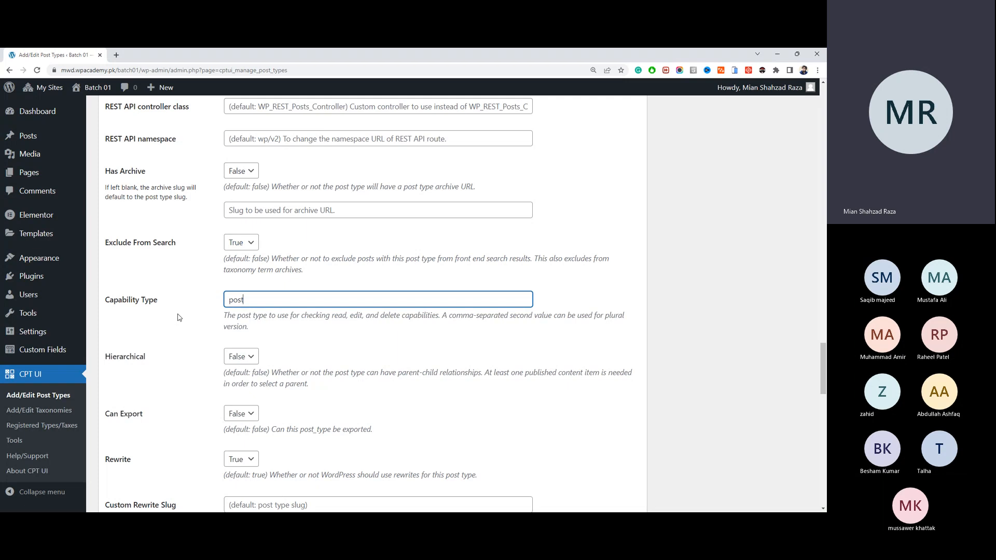
{"action": "scroll", "coordinate": [179, 318], "scroll_direction": "down", "scroll_amount": 2}
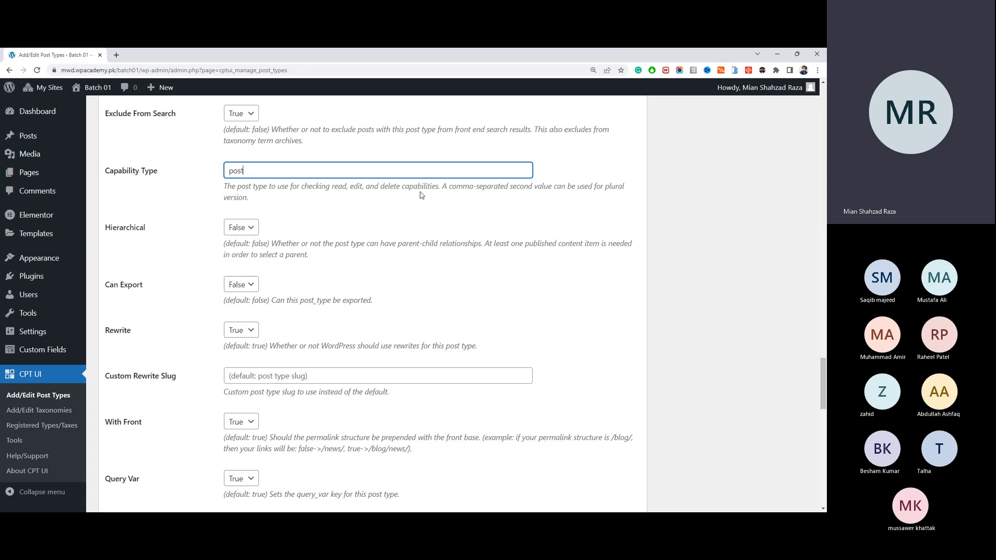
{"action": "double_click", "coordinate": [267, 172]}
Step: Examine the options of the Hierarchical setting, comparing them with how Pages and Posts behave
{"action": "left_click", "coordinate": [240, 228]}
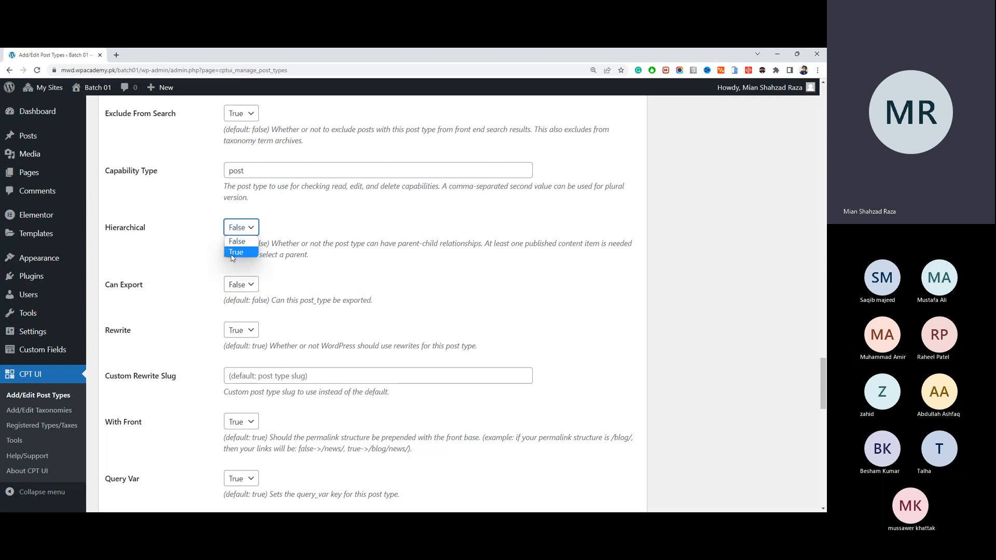
{"action": "left_click", "coordinate": [211, 252]}
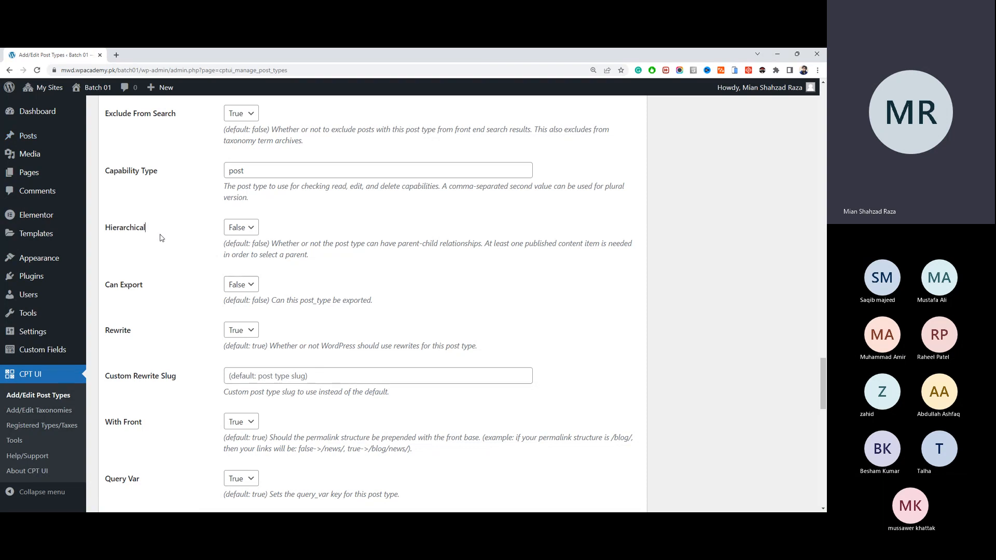
{"action": "mouse_move", "coordinate": [45, 174]}
{"action": "mouse_move", "coordinate": [29, 144]}
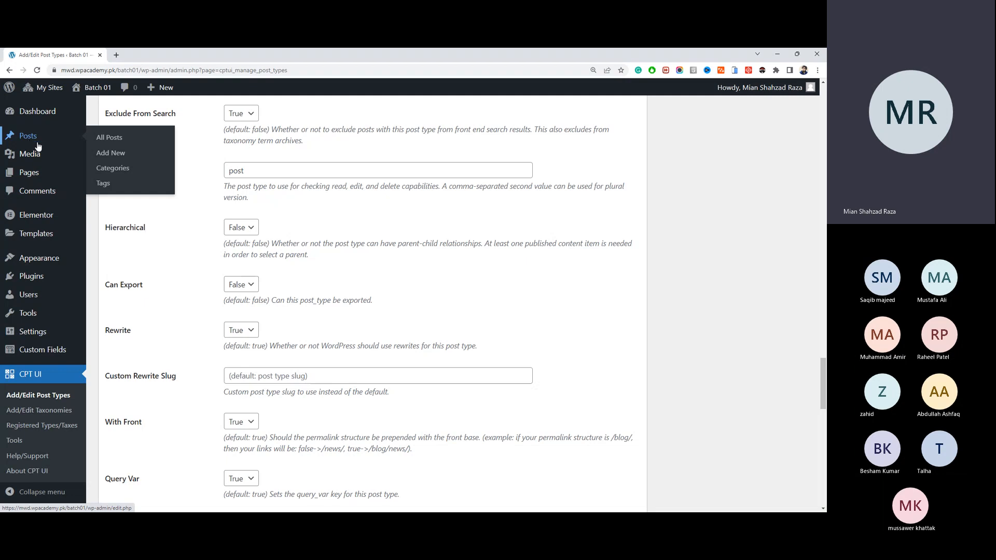
{"action": "left_click", "coordinate": [242, 228]}
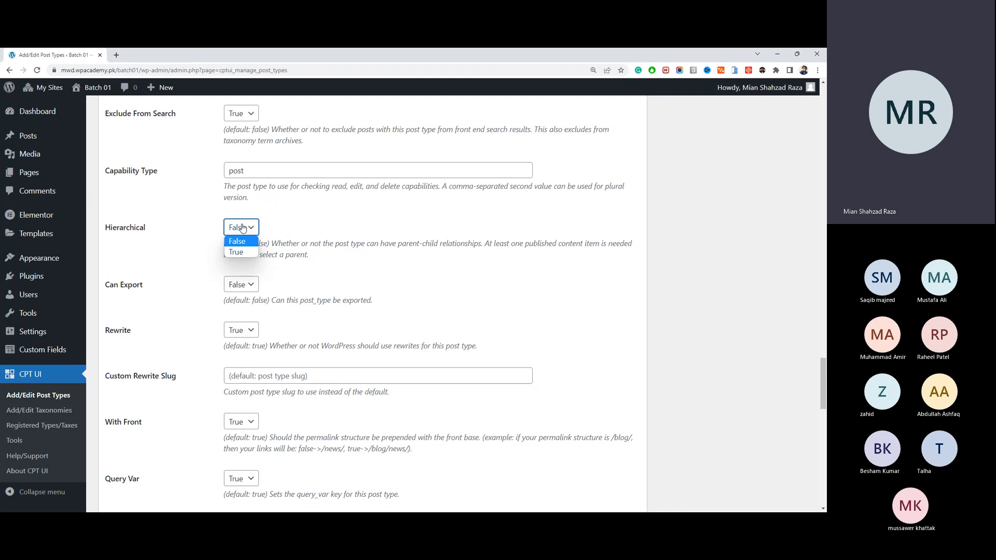
{"action": "left_click", "coordinate": [242, 229]}
{"action": "left_click", "coordinate": [205, 244]}
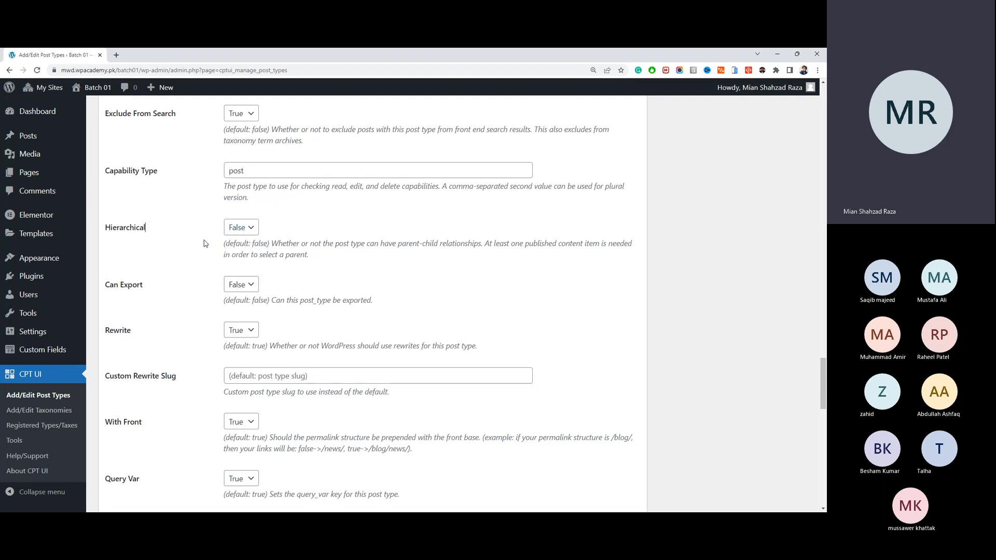
{"action": "left_click", "coordinate": [236, 229]}
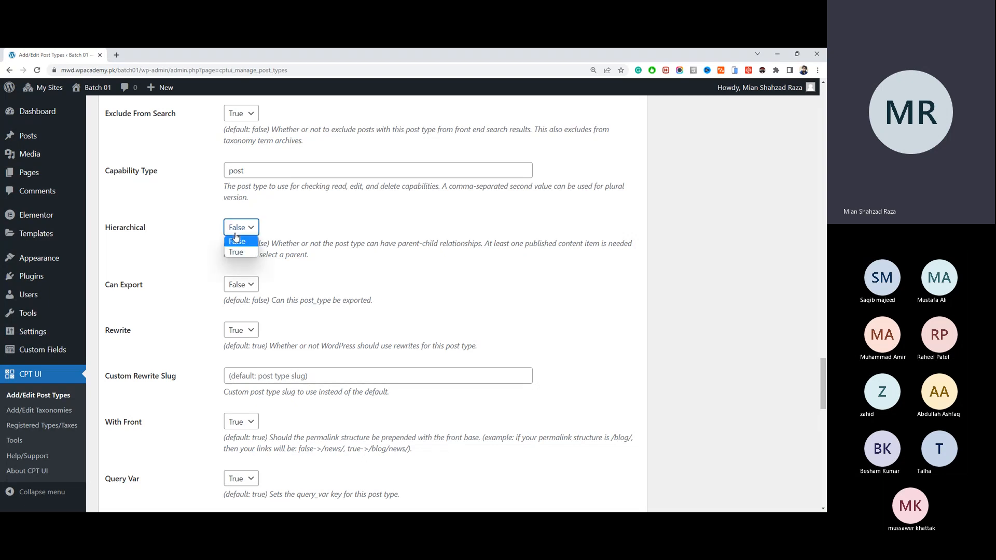
{"action": "left_click", "coordinate": [196, 241]}
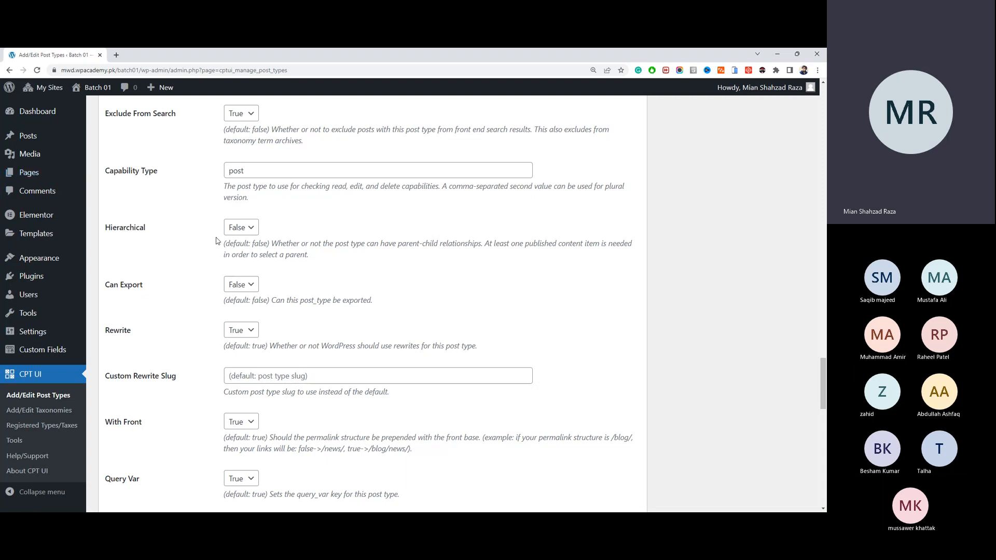
Step: Set the post type's Rewrite option to False, leaving the custom rewrite slug empty
{"action": "scroll", "coordinate": [214, 287], "scroll_direction": "down", "scroll_amount": 2}
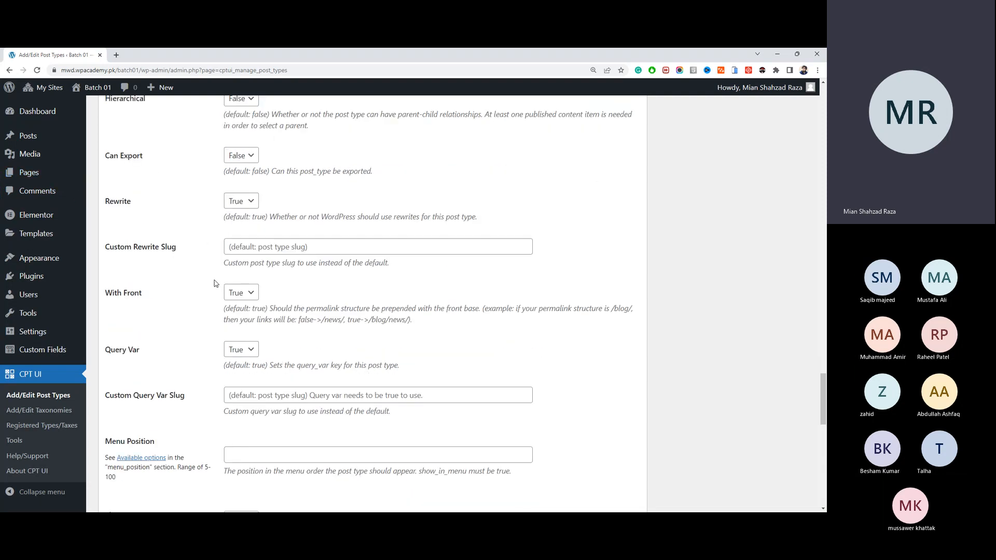
{"action": "left_click", "coordinate": [237, 209]}
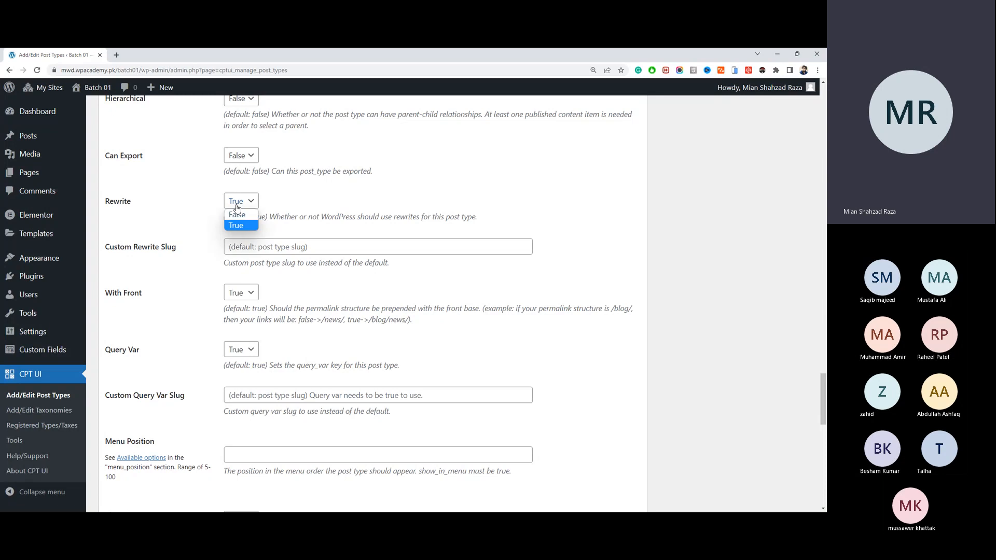
{"action": "left_click", "coordinate": [270, 248]}
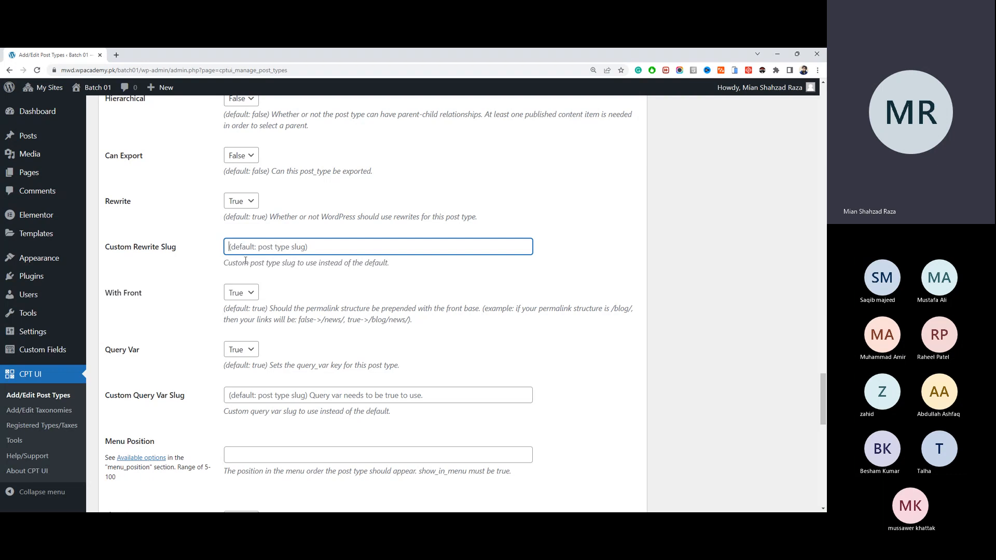
{"action": "left_click", "coordinate": [245, 202]}
{"action": "left_click", "coordinate": [236, 211]}
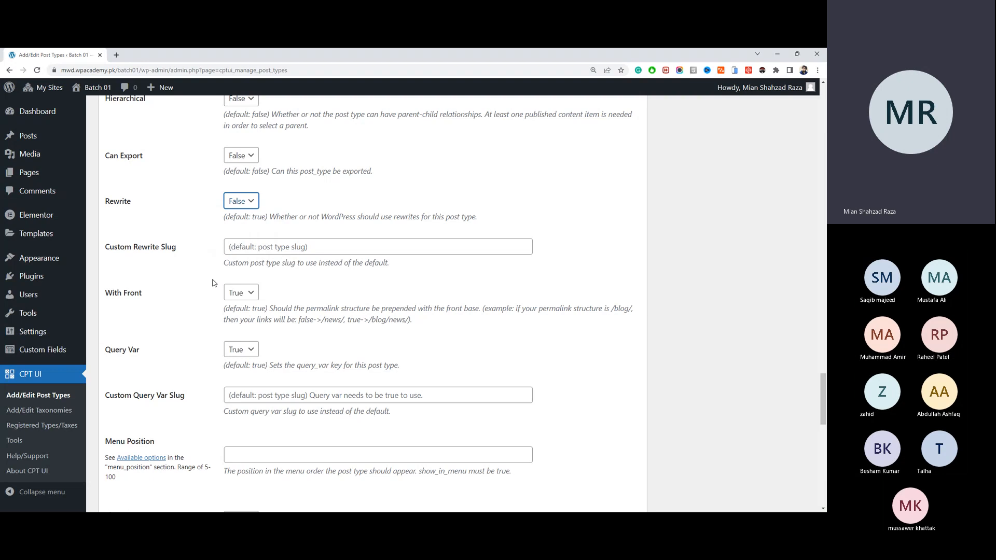
Step: Browse the dashicons for the post type's Menu Icon and choose the half-filled star, dashicons-star-half
{"action": "scroll", "coordinate": [212, 282], "scroll_direction": "up", "scroll_amount": 1}
{"action": "scroll", "coordinate": [212, 283], "scroll_direction": "down", "scroll_amount": 8}
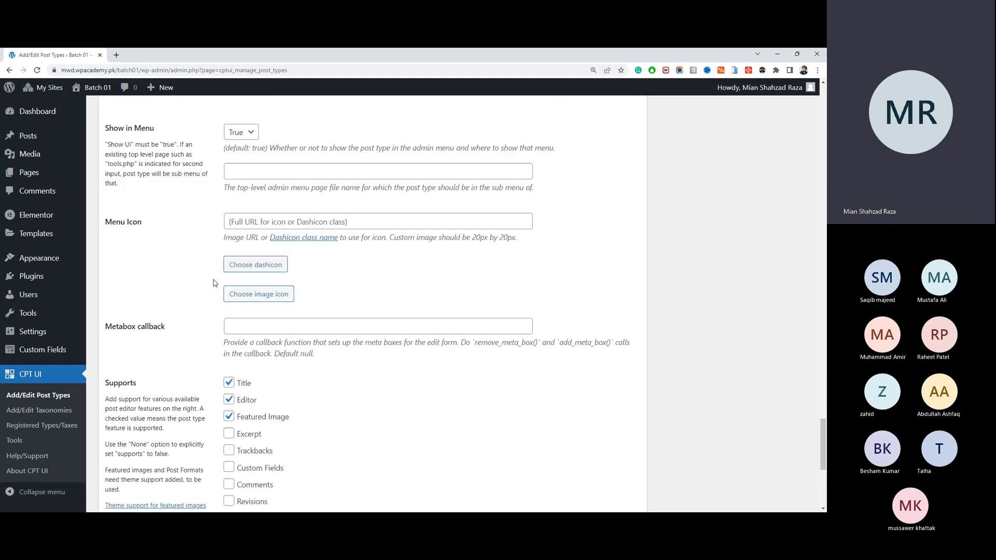
{"action": "left_click", "coordinate": [267, 226]}
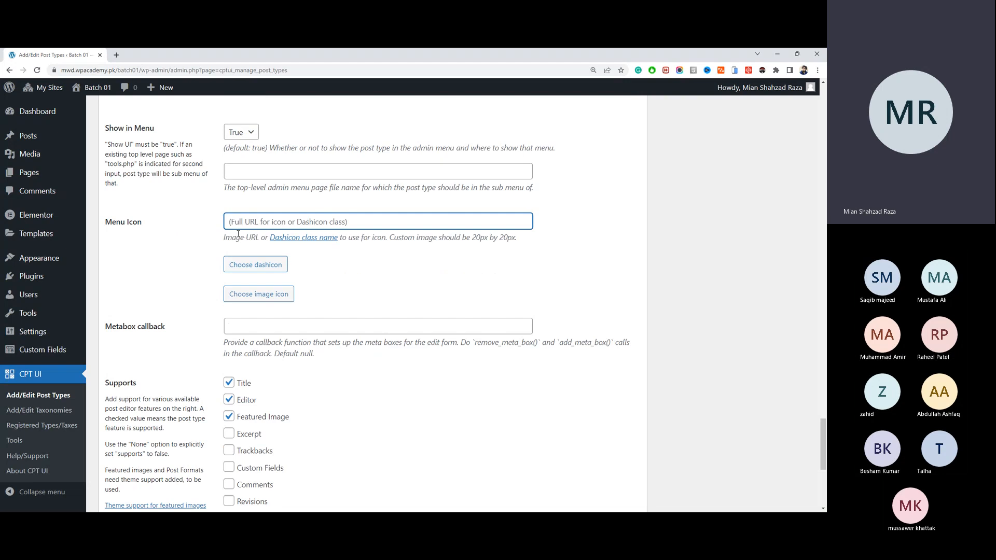
{"action": "left_click", "coordinate": [257, 265]}
{"action": "left_click", "coordinate": [272, 269]}
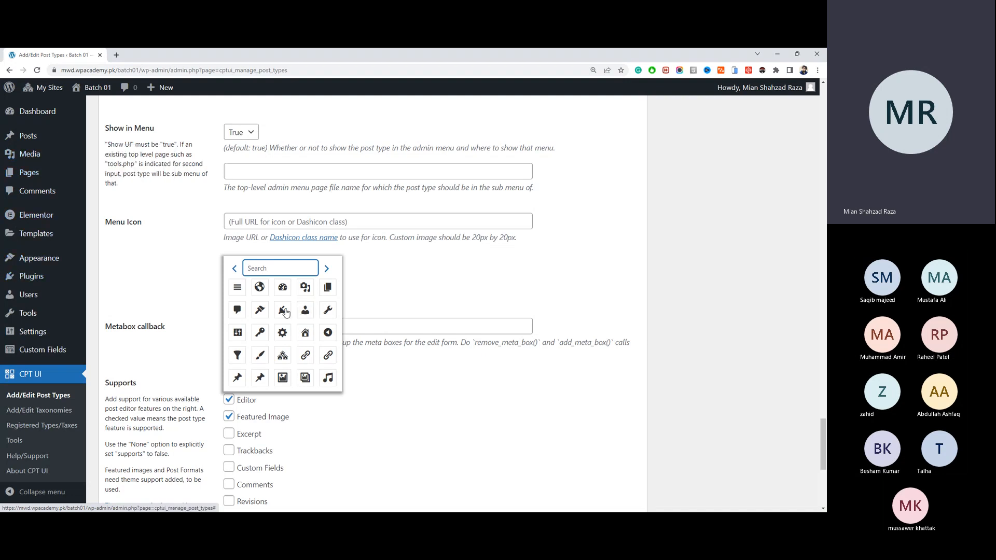
{"action": "scroll", "coordinate": [276, 308], "scroll_direction": "down", "scroll_amount": 1}
{"action": "scroll", "coordinate": [275, 308], "scroll_direction": "down", "scroll_amount": 4}
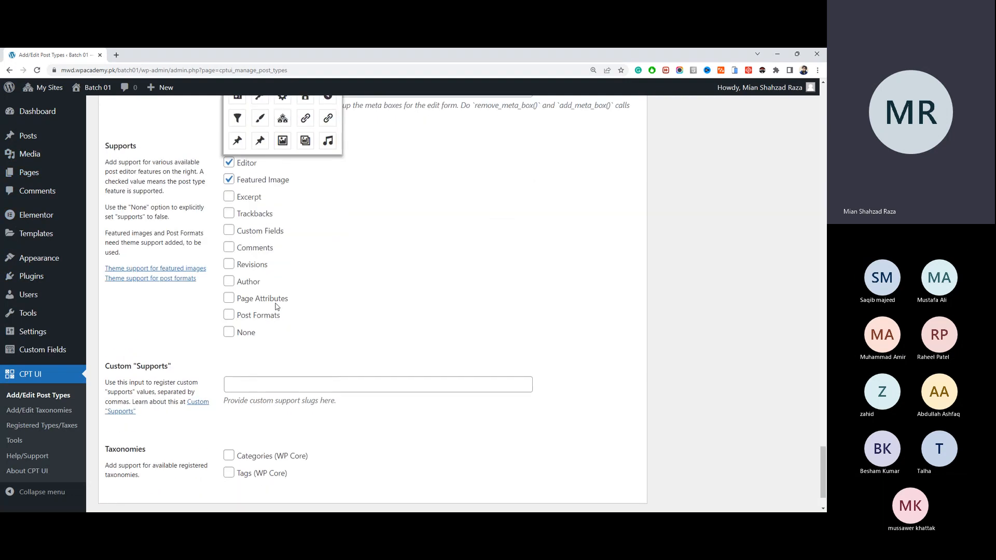
{"action": "scroll", "coordinate": [275, 309], "scroll_direction": "up", "scroll_amount": 5}
{"action": "left_click", "coordinate": [327, 269]}
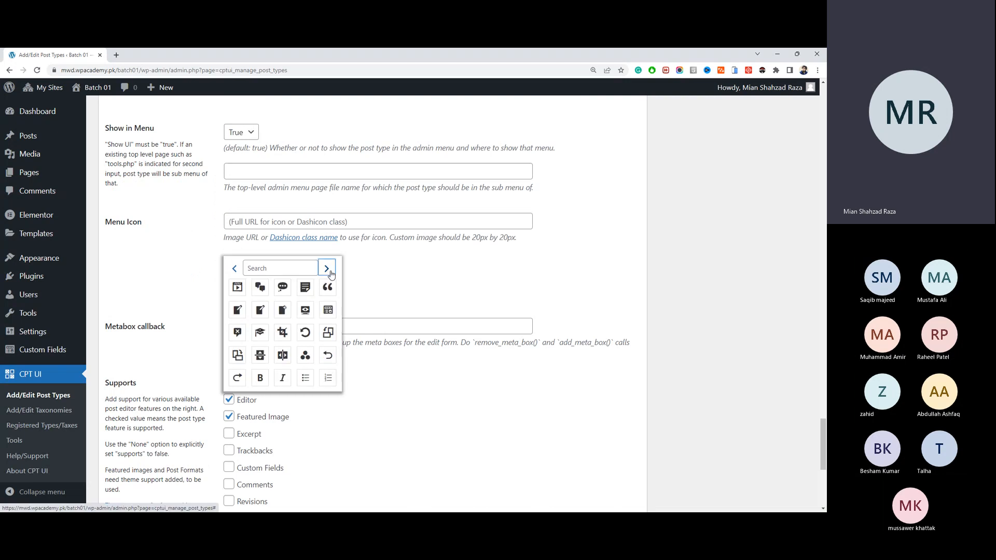
{"action": "left_click", "coordinate": [328, 270]}
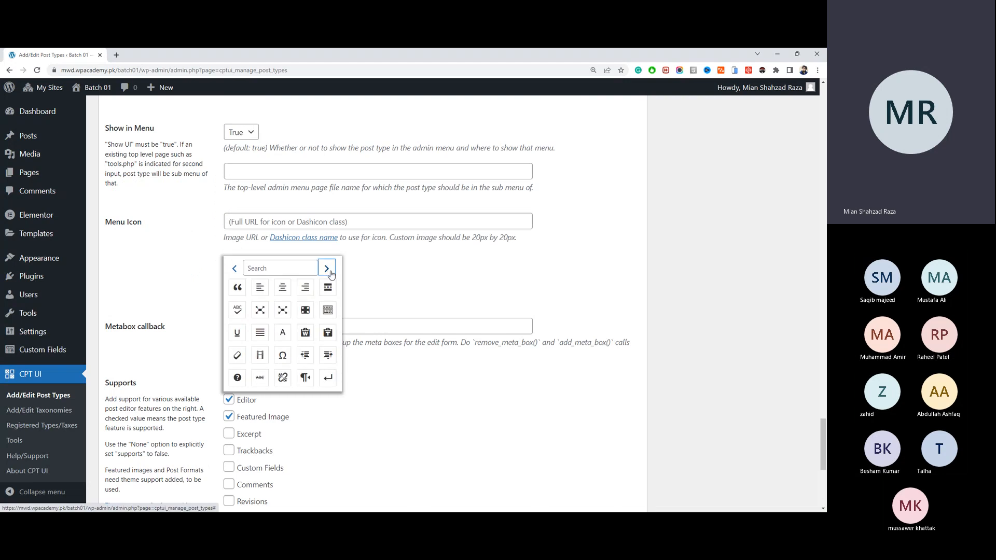
{"action": "left_click", "coordinate": [328, 269]}
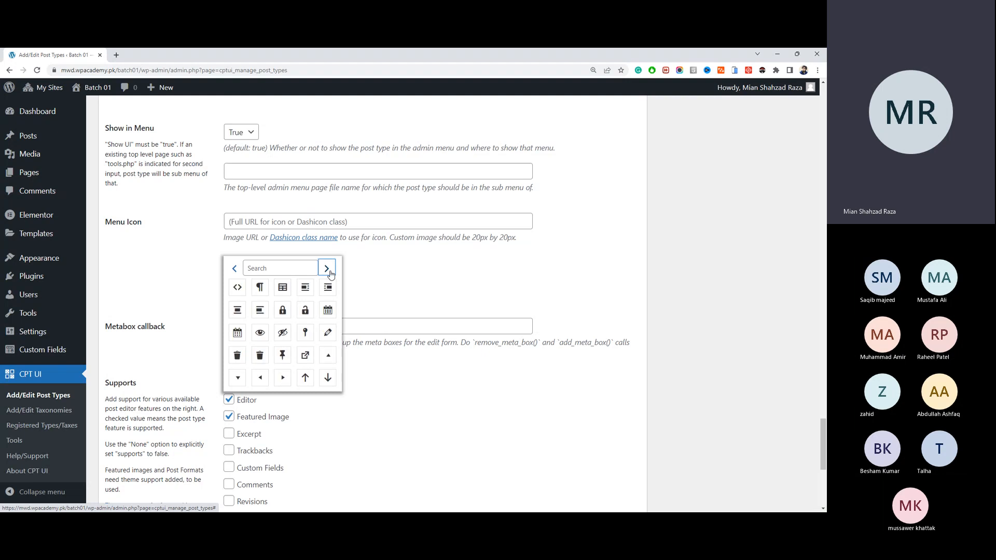
{"action": "left_click", "coordinate": [328, 269]}
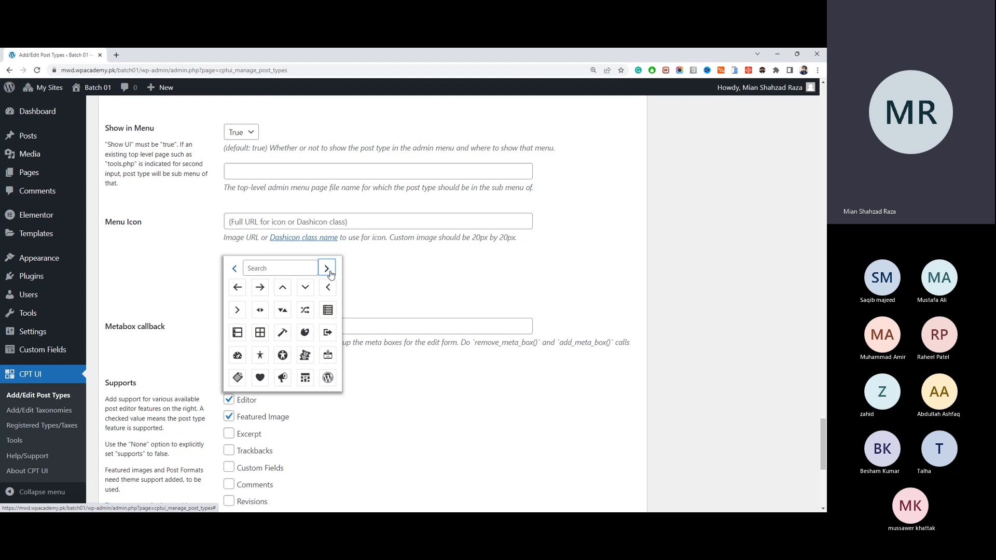
{"action": "left_click", "coordinate": [328, 269]}
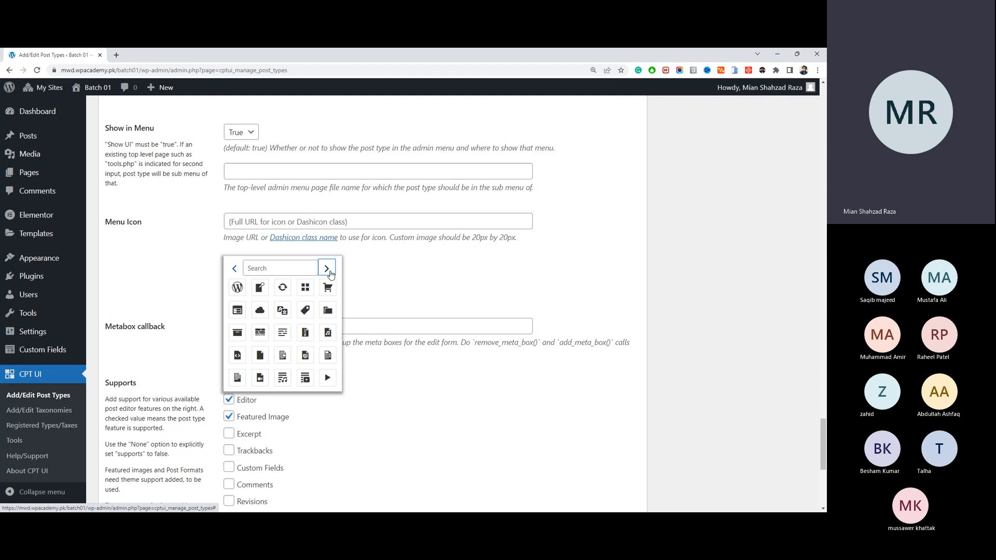
{"action": "left_click", "coordinate": [328, 269]}
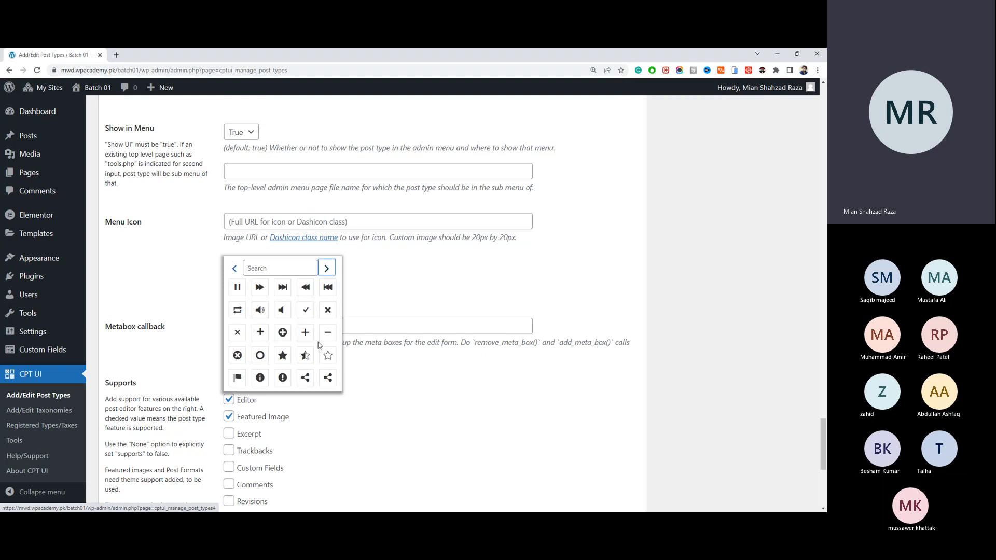
{"action": "left_click", "coordinate": [306, 356]}
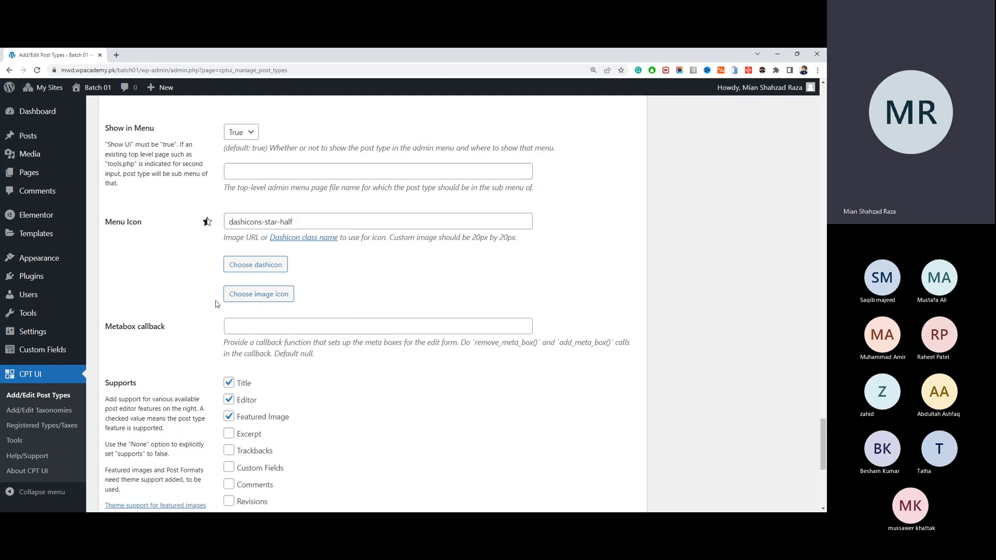
Step: Examine the Supports options of the post type, briefly enabling Excerpt and disabling it again
{"action": "scroll", "coordinate": [215, 301], "scroll_direction": "down", "scroll_amount": 5}
{"action": "scroll", "coordinate": [216, 304], "scroll_direction": "up", "scroll_amount": 2}
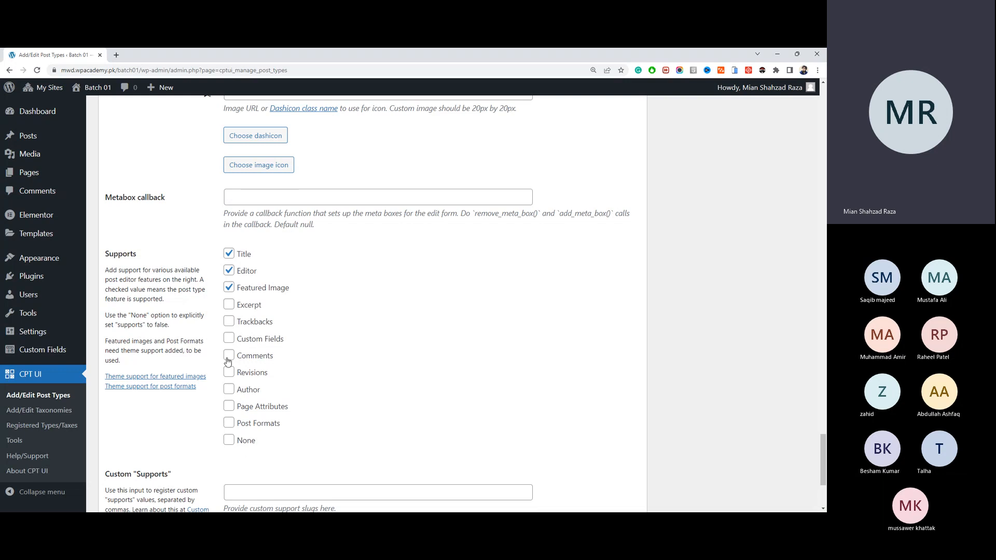
{"action": "left_click", "coordinate": [228, 305]}
{"action": "left_click", "coordinate": [229, 305]}
{"action": "scroll", "coordinate": [188, 290], "scroll_direction": "down", "scroll_amount": 3}
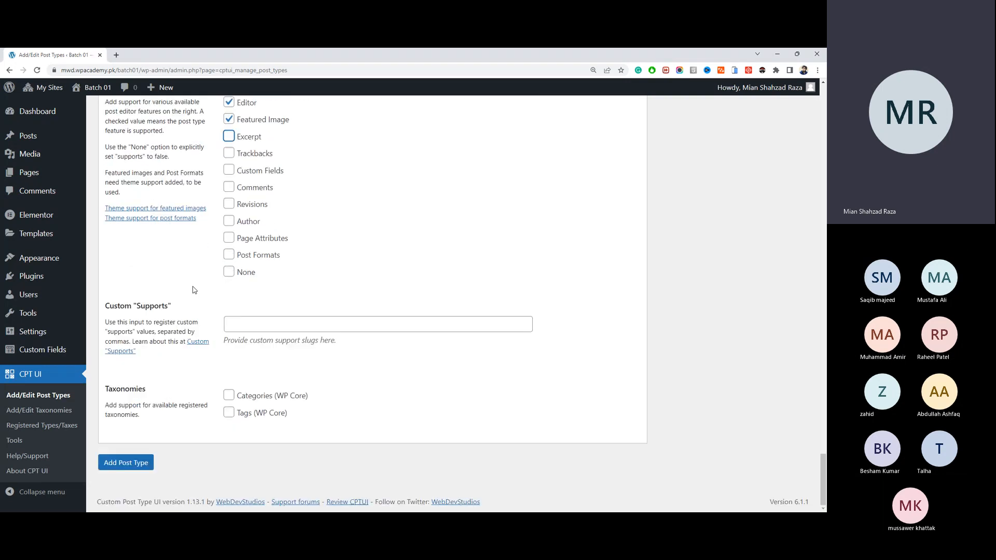
Step: Examine the Custom "Supports" and Taxonomies settings, comparing the latter with the Categories and Tags available under Posts
{"action": "left_click", "coordinate": [265, 322]}
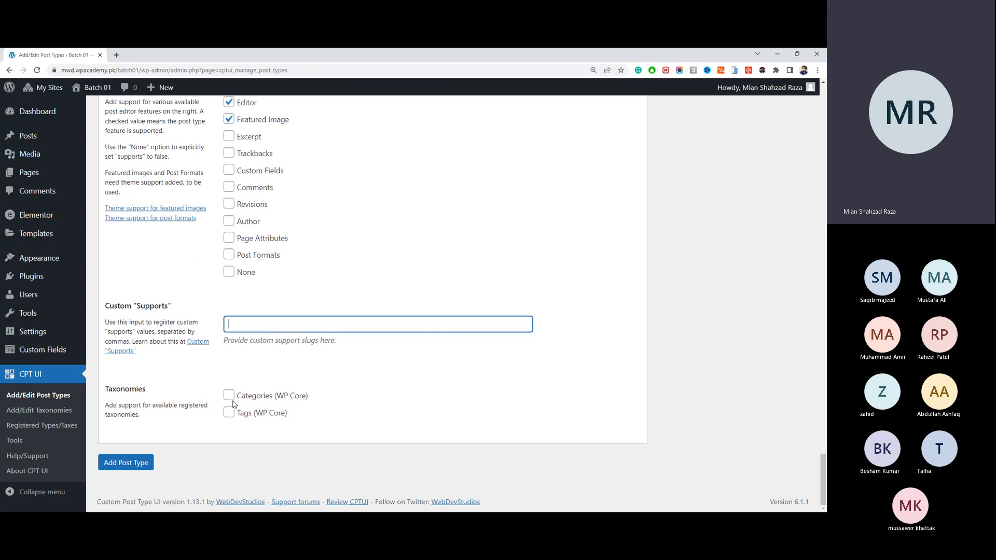
{"action": "left_click", "coordinate": [221, 375]}
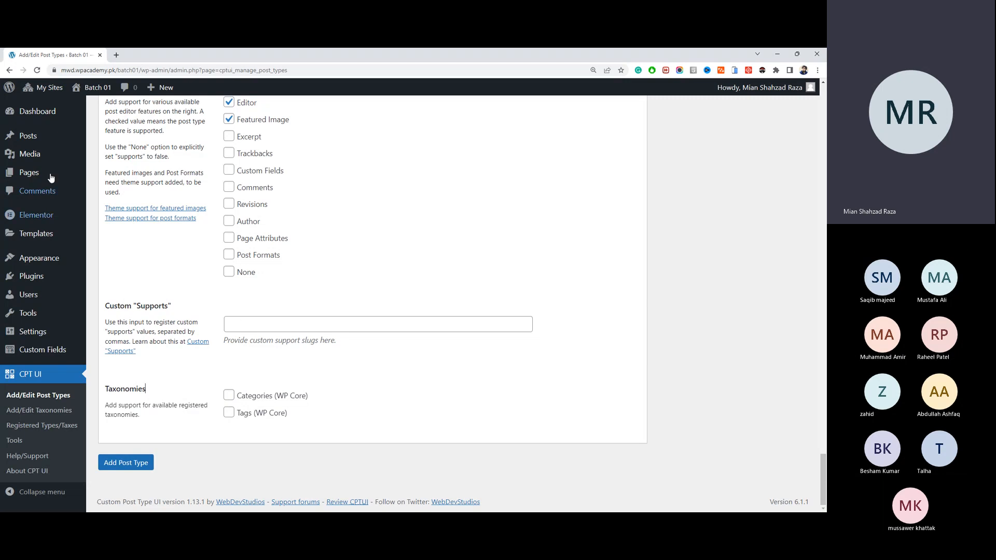
{"action": "mouse_move", "coordinate": [24, 136]}
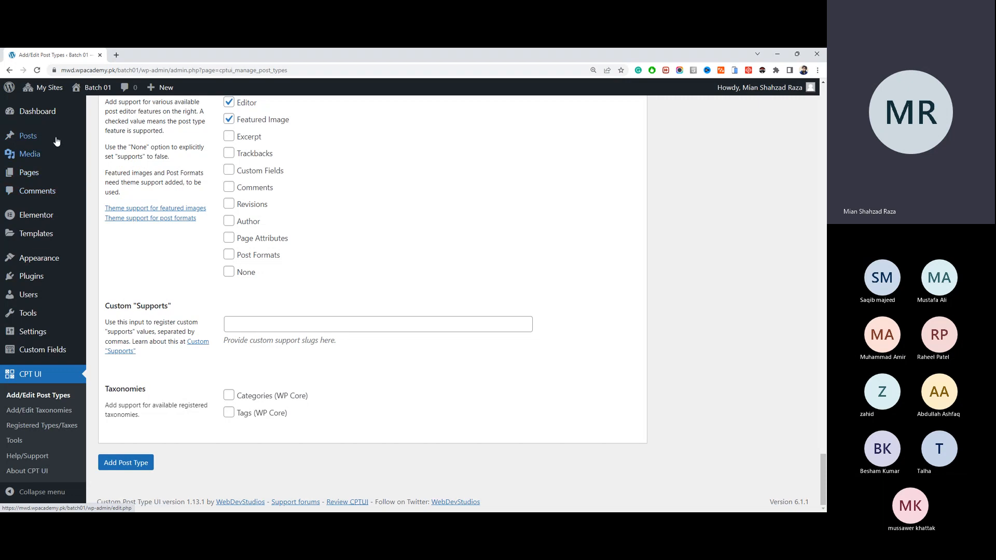
{"action": "mouse_move", "coordinate": [54, 138]}
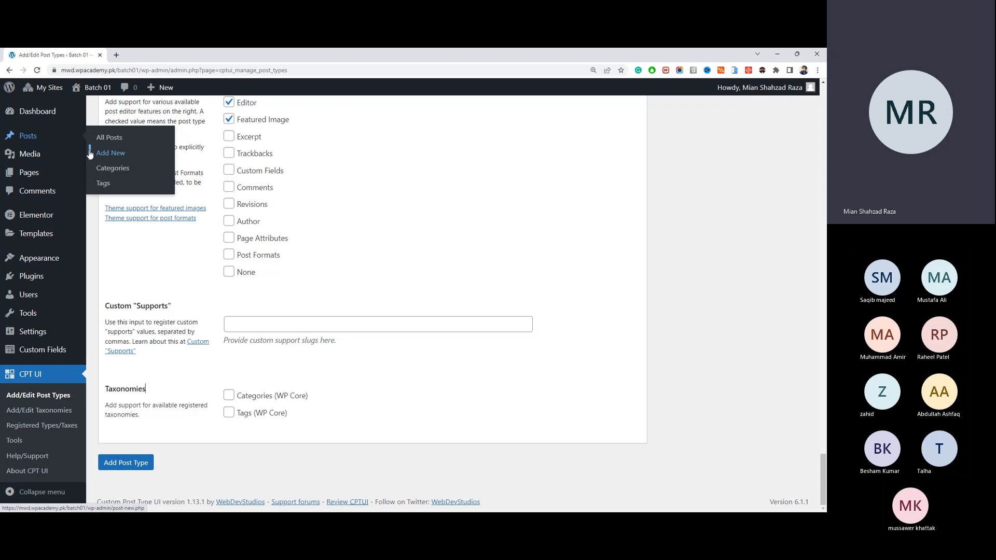
{"action": "mouse_move", "coordinate": [70, 216]}
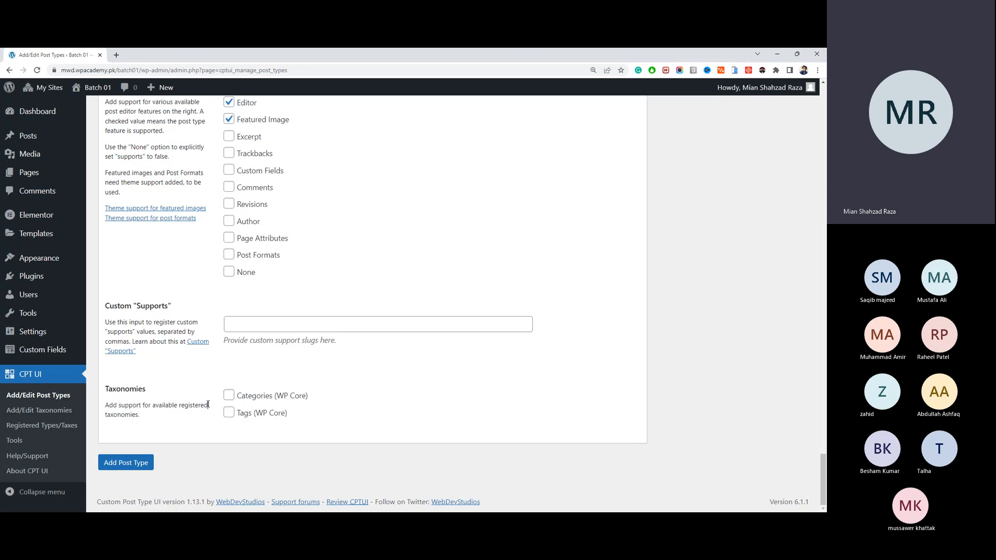
{"action": "left_click_drag", "start_coordinate": [208, 405], "coordinate": [106, 405]}
{"action": "left_click", "coordinate": [150, 416]}
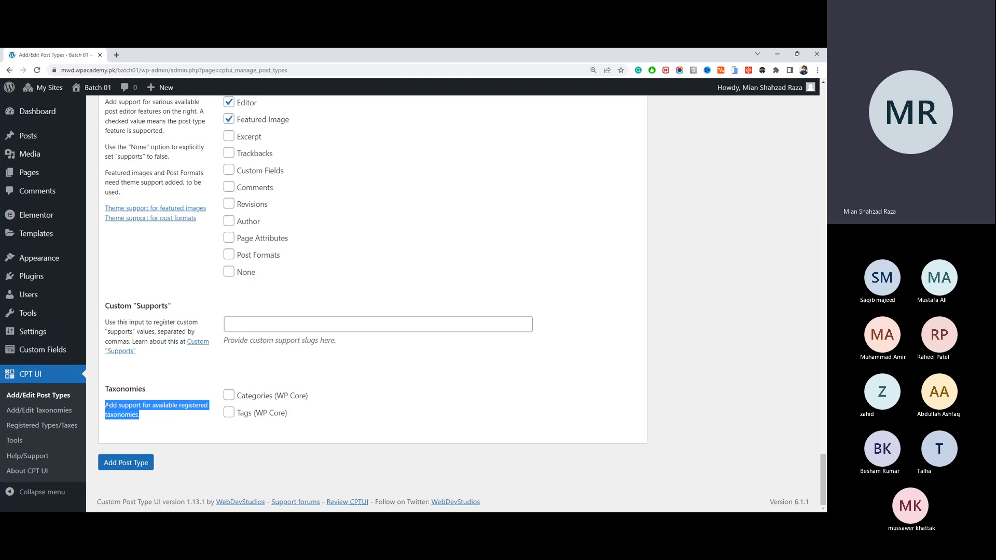
{"action": "left_click", "coordinate": [181, 372]}
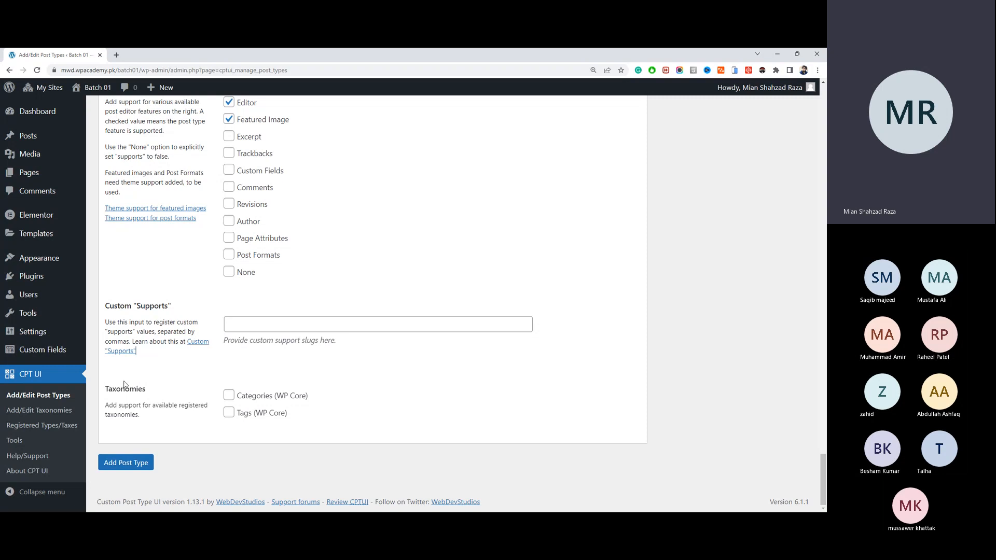
Step: Add the configured Reviews post type and open it for editing, checking which post types can be selected
{"action": "left_click", "coordinate": [145, 465]}
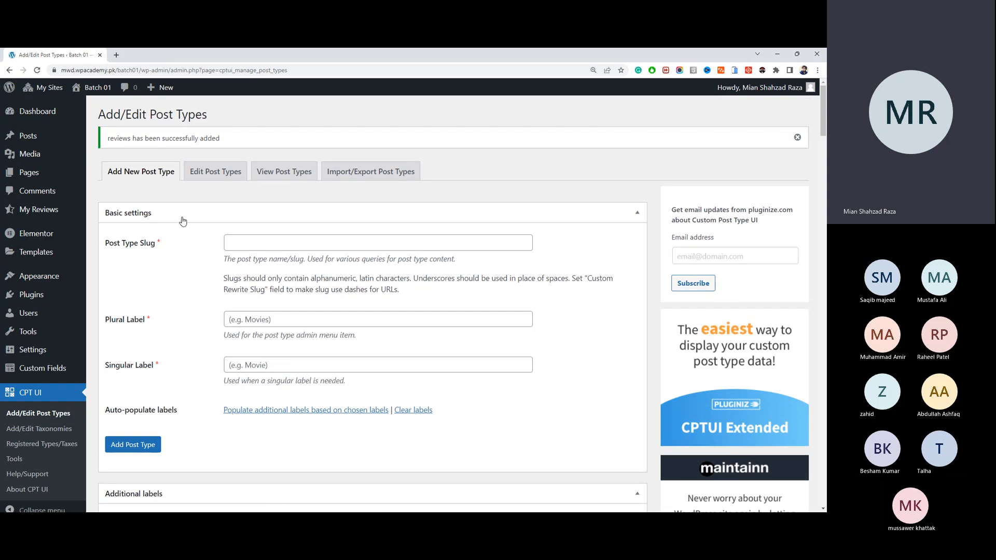
{"action": "left_click", "coordinate": [217, 171]}
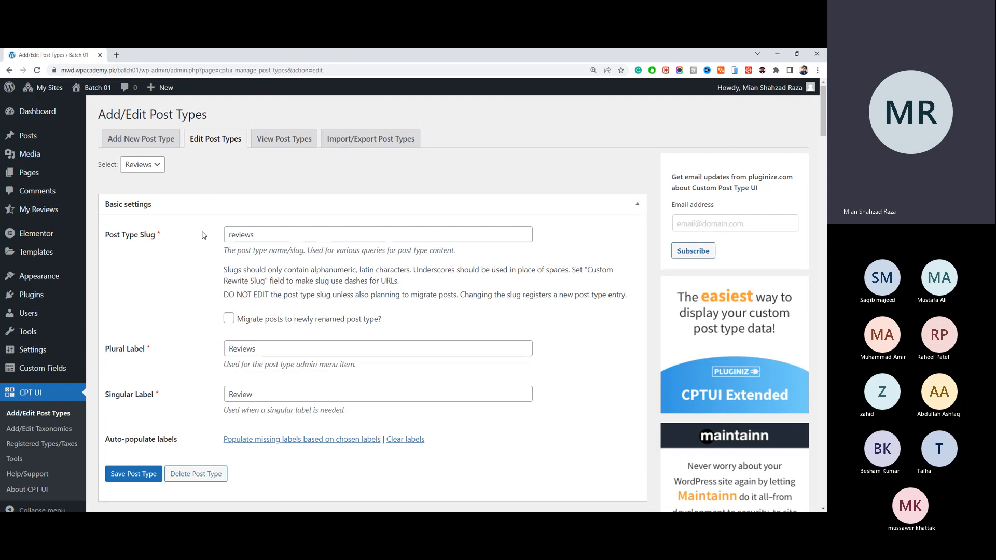
{"action": "scroll", "coordinate": [206, 235], "scroll_direction": "down", "scroll_amount": 3}
{"action": "scroll", "coordinate": [208, 233], "scroll_direction": "up", "scroll_amount": 3}
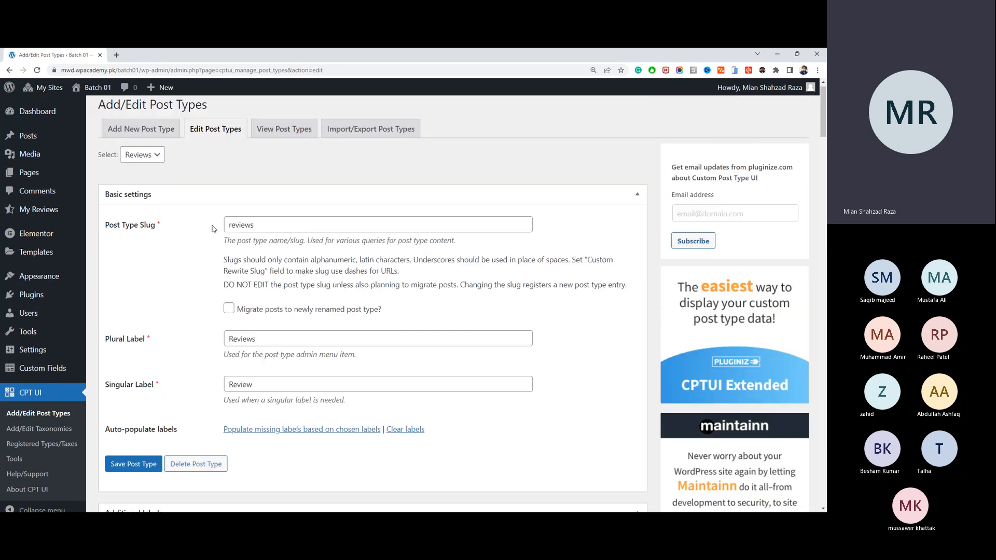
{"action": "left_click", "coordinate": [152, 165]}
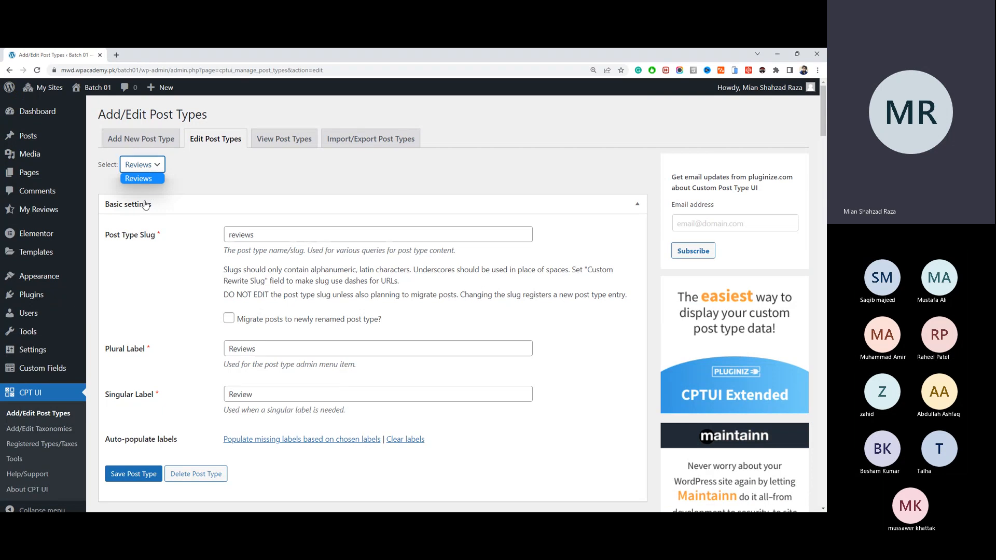
{"action": "left_click", "coordinate": [190, 185]}
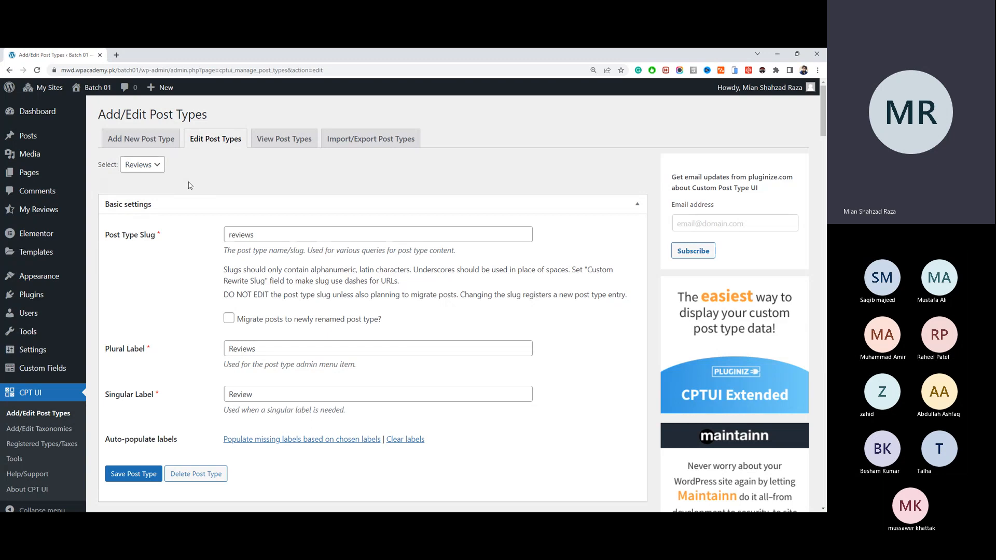
{"action": "left_click", "coordinate": [150, 164]}
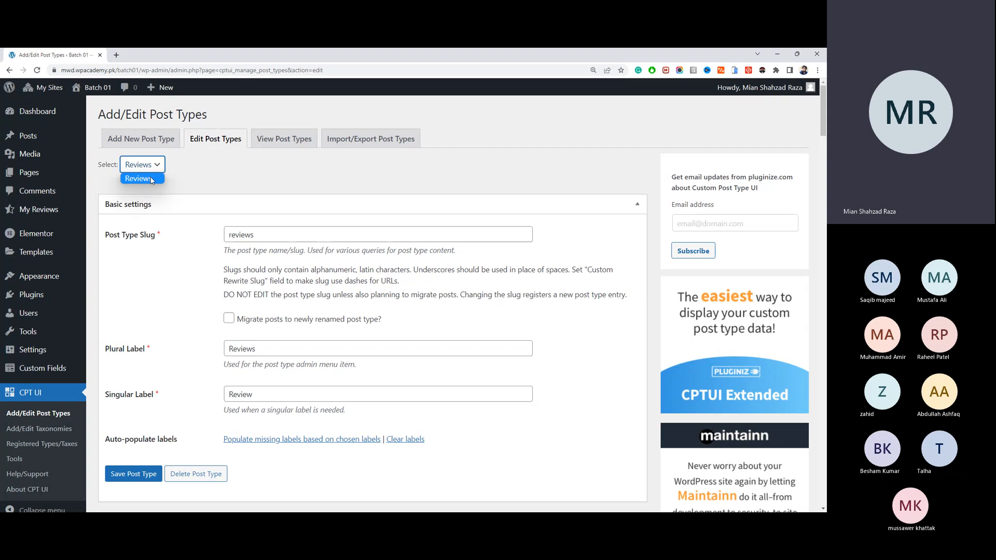
{"action": "left_click", "coordinate": [181, 190]}
Step: Examine the Reviews post type's slug and the option to migrate posts to a newly renamed post type
{"action": "scroll", "coordinate": [303, 317], "scroll_direction": "down", "scroll_amount": 2}
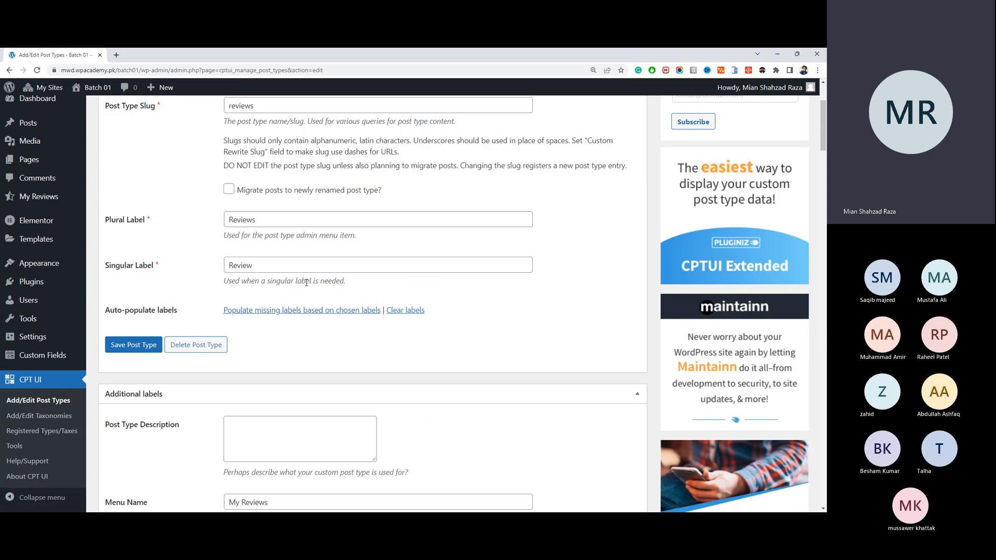
{"action": "scroll", "coordinate": [314, 301], "scroll_direction": "up", "scroll_amount": 2}
{"action": "left_click", "coordinate": [267, 235]}
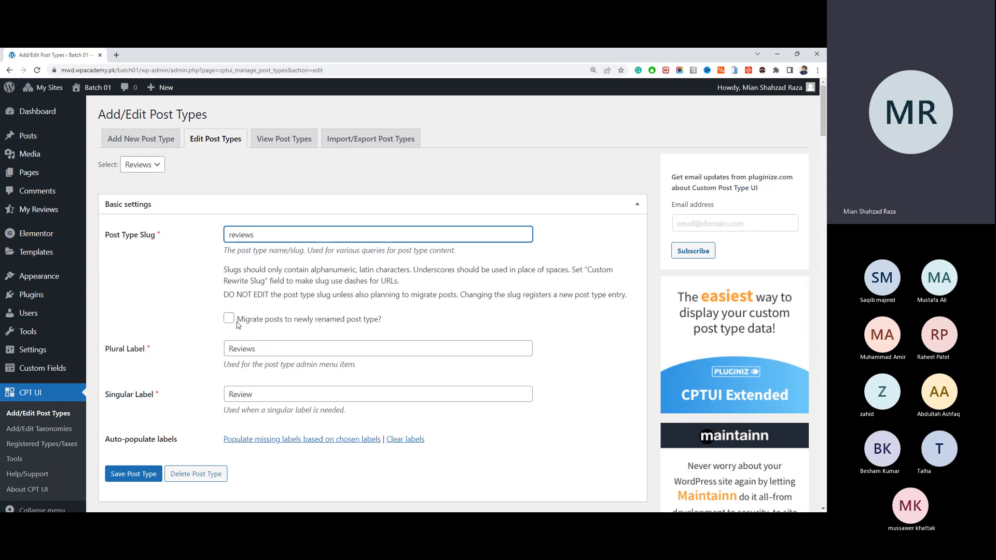
{"action": "left_click", "coordinate": [228, 319]}
{"action": "left_click", "coordinate": [276, 238]}
Step: View the registered post type's settings overview and the Custom Post Type UI import and export tools
{"action": "left_click", "coordinate": [276, 133]}
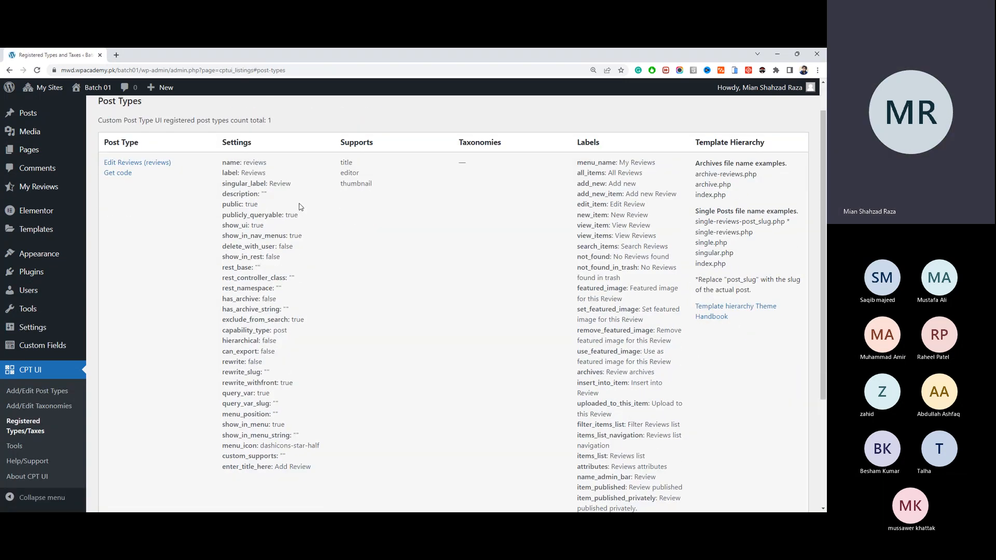
{"action": "scroll", "coordinate": [306, 202], "scroll_direction": "down", "scroll_amount": 3}
{"action": "scroll", "coordinate": [314, 196], "scroll_direction": "up", "scroll_amount": 4}
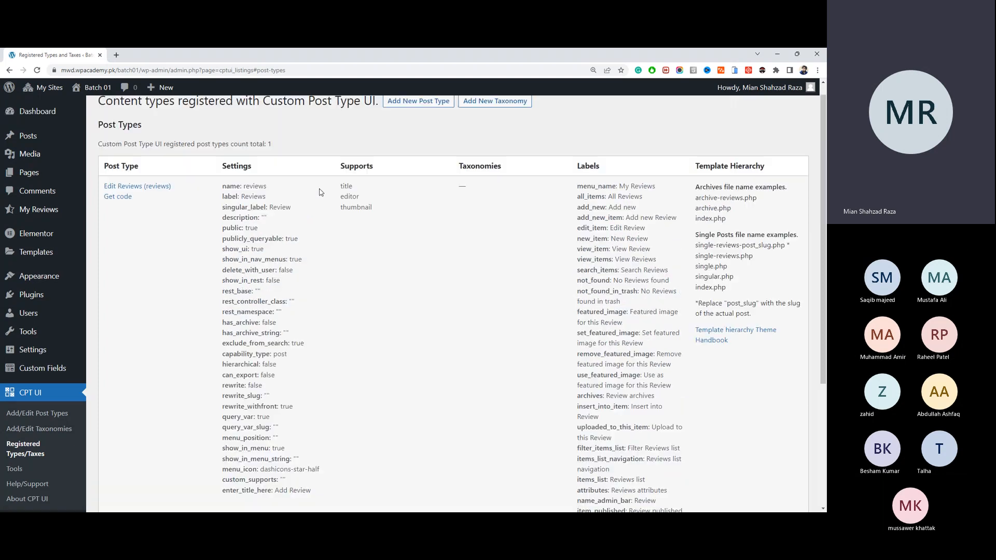
{"action": "left_click", "coordinate": [10, 70]}
{"action": "left_click", "coordinate": [364, 138]}
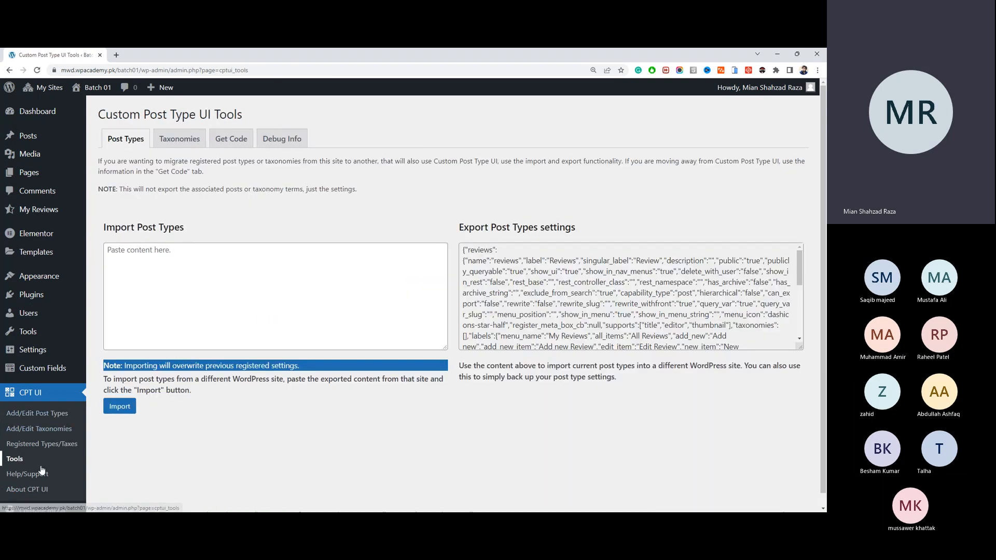
Step: Open the new taxonomy form and examine its basic settings, post type attachments and additional labels
{"action": "left_click", "coordinate": [57, 431]}
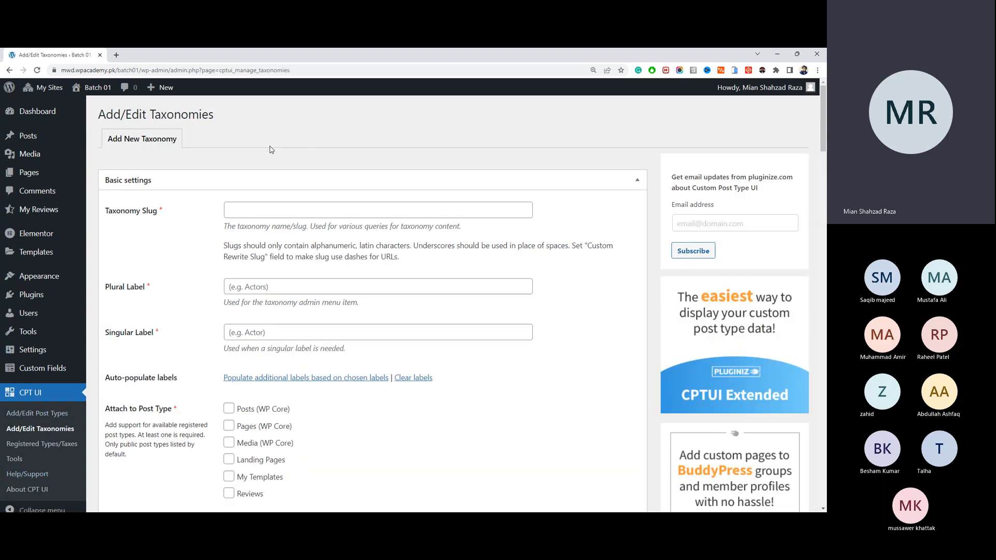
{"action": "left_click", "coordinate": [248, 212]}
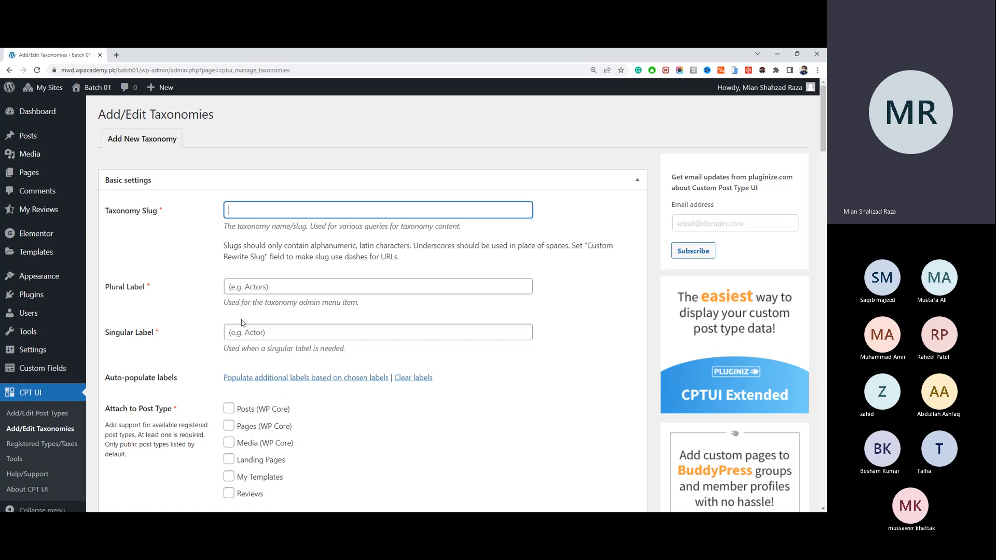
{"action": "scroll", "coordinate": [197, 343], "scroll_direction": "down", "scroll_amount": 2}
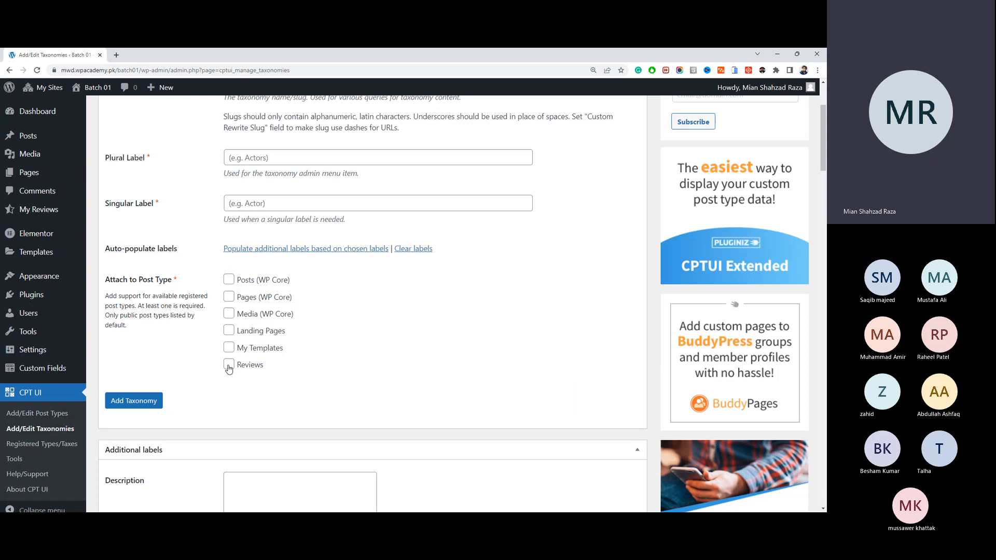
{"action": "scroll", "coordinate": [210, 360], "scroll_direction": "down", "scroll_amount": 6}
{"action": "scroll", "coordinate": [217, 342], "scroll_direction": "up", "scroll_amount": 2}
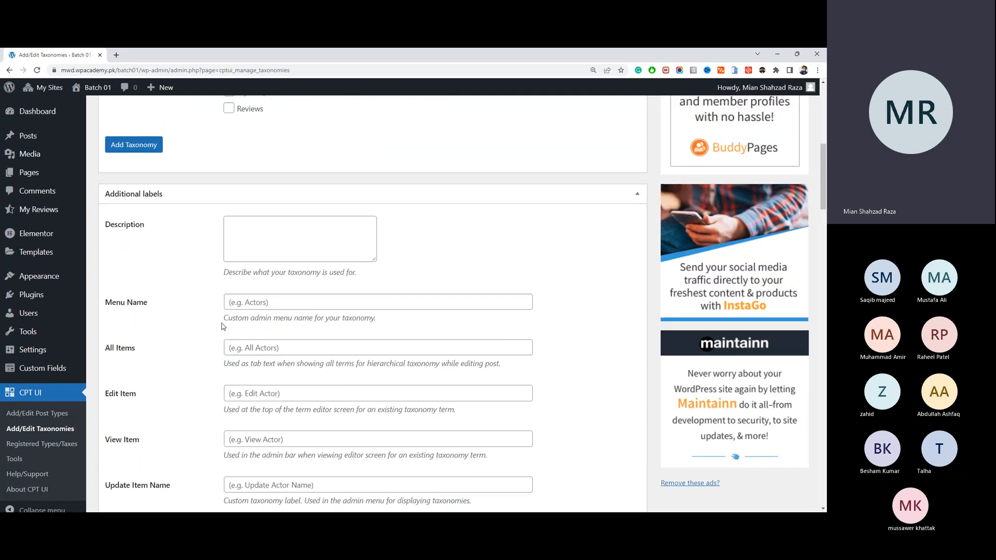
{"action": "scroll", "coordinate": [222, 326], "scroll_direction": "up", "scroll_amount": 6}
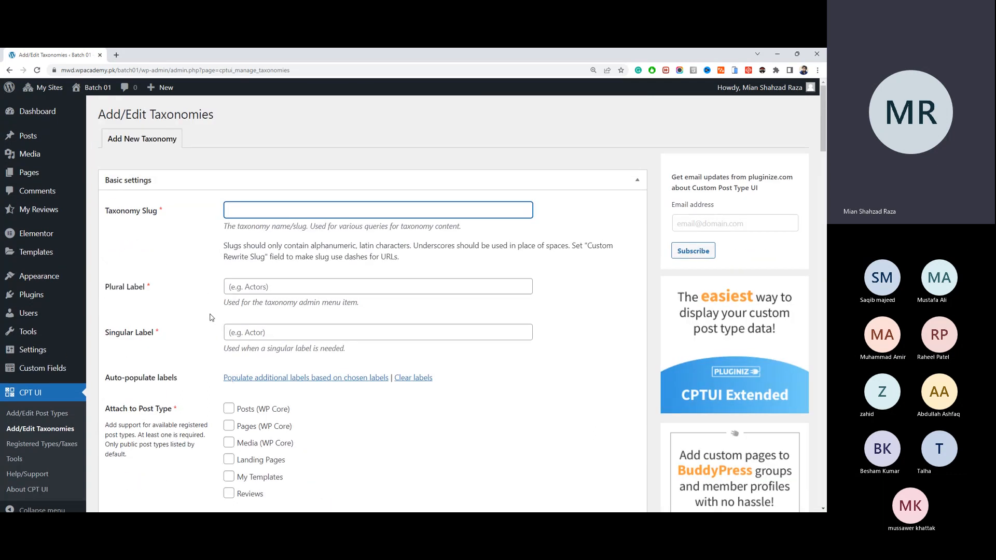
Step: View the My Reviews list in the admin, and return to the taxonomy form
{"action": "mouse_move", "coordinate": [37, 214]}
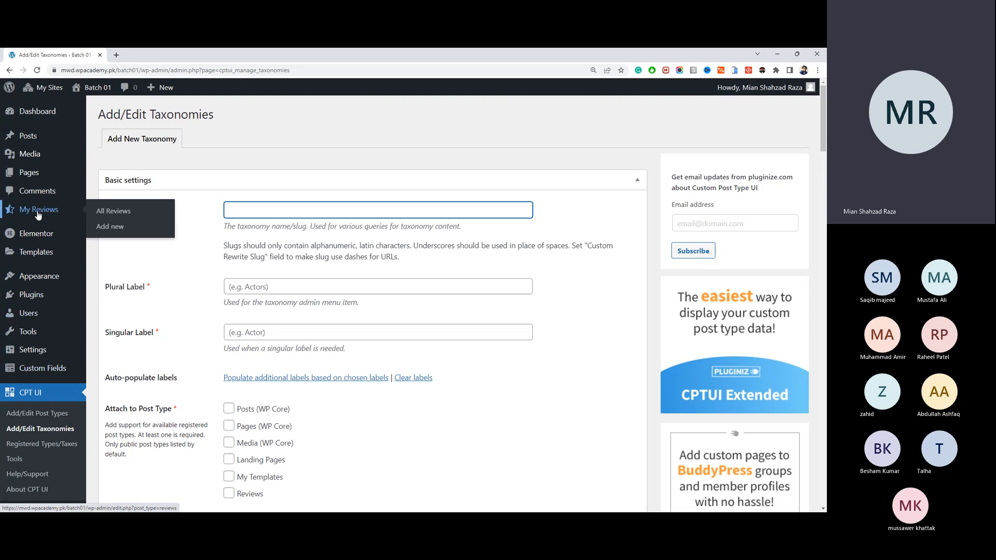
{"action": "left_click", "coordinate": [37, 212]}
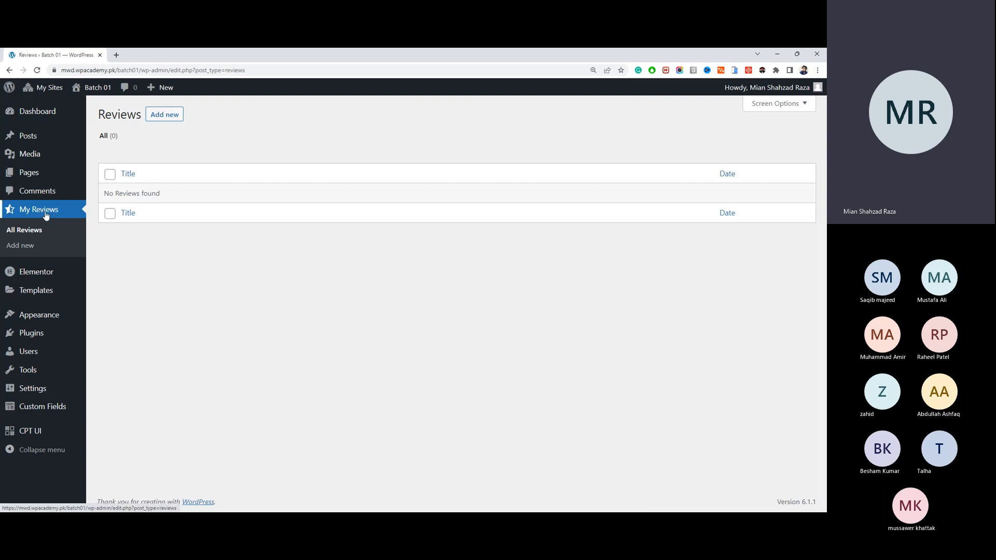
{"action": "left_click", "coordinate": [9, 71]}
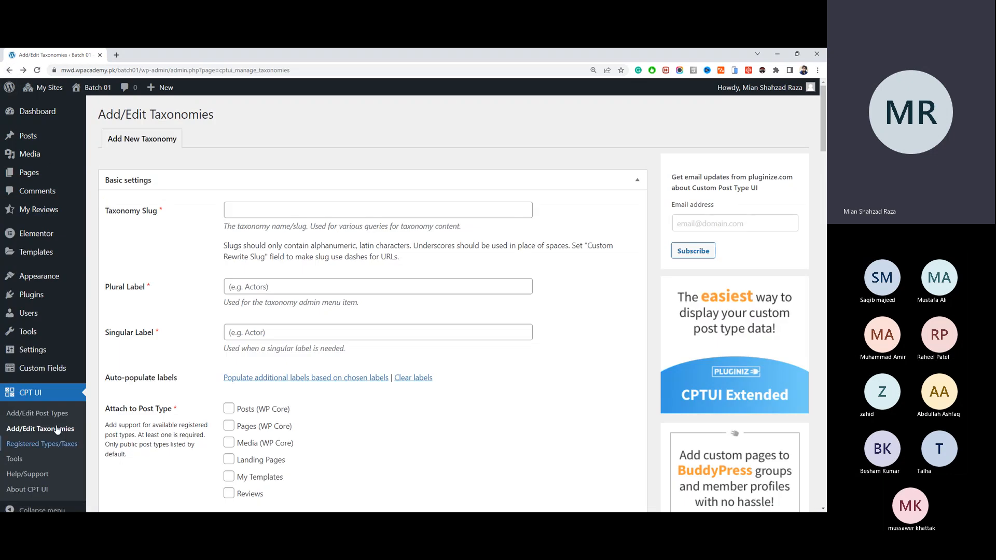
Step: Change the Reviews post type's menu name to "Reviews" and save the post type
{"action": "left_click", "coordinate": [50, 414]}
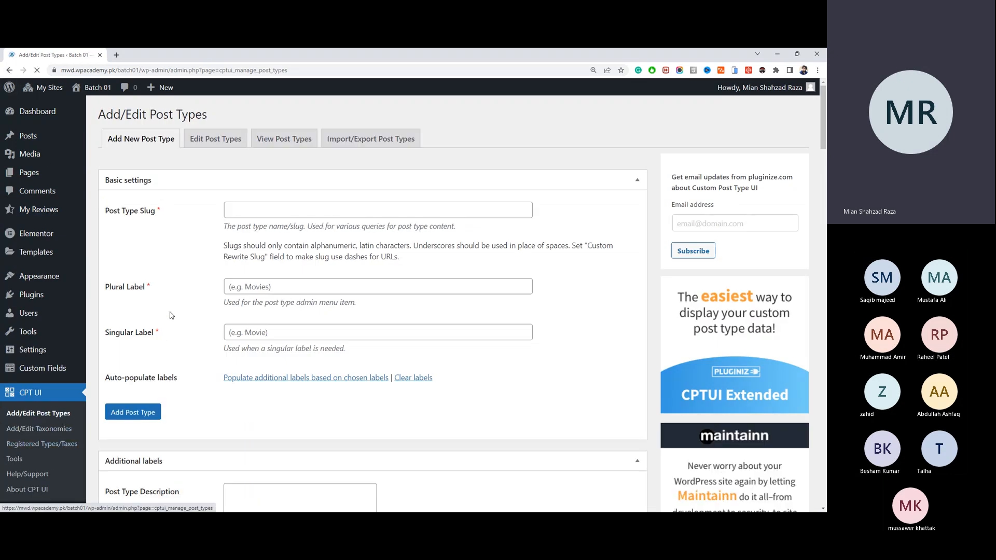
{"action": "left_click", "coordinate": [226, 143]}
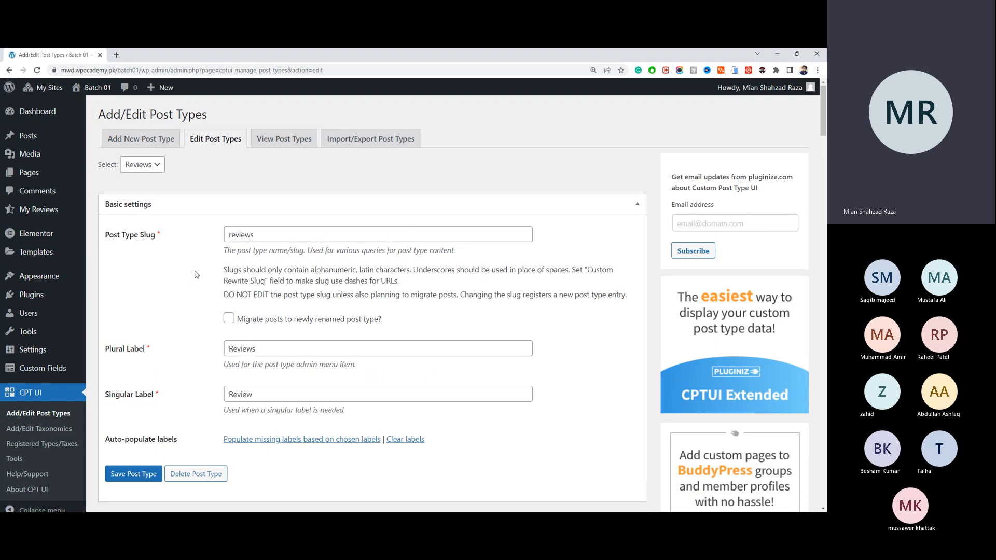
{"action": "scroll", "coordinate": [196, 275], "scroll_direction": "down", "scroll_amount": 8}
{"action": "scroll", "coordinate": [196, 275], "scroll_direction": "up", "scroll_amount": 3}
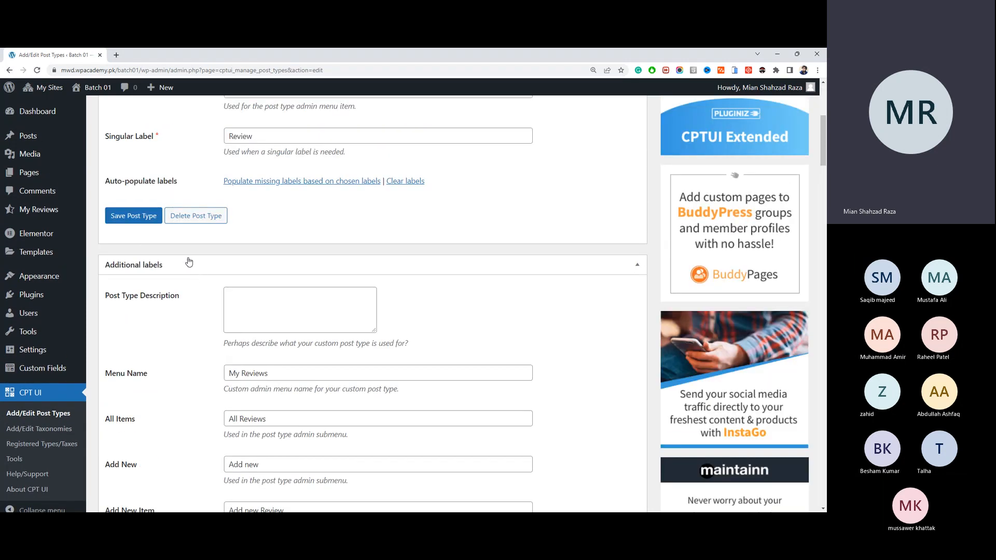
{"action": "scroll", "coordinate": [189, 262], "scroll_direction": "down", "scroll_amount": 20}
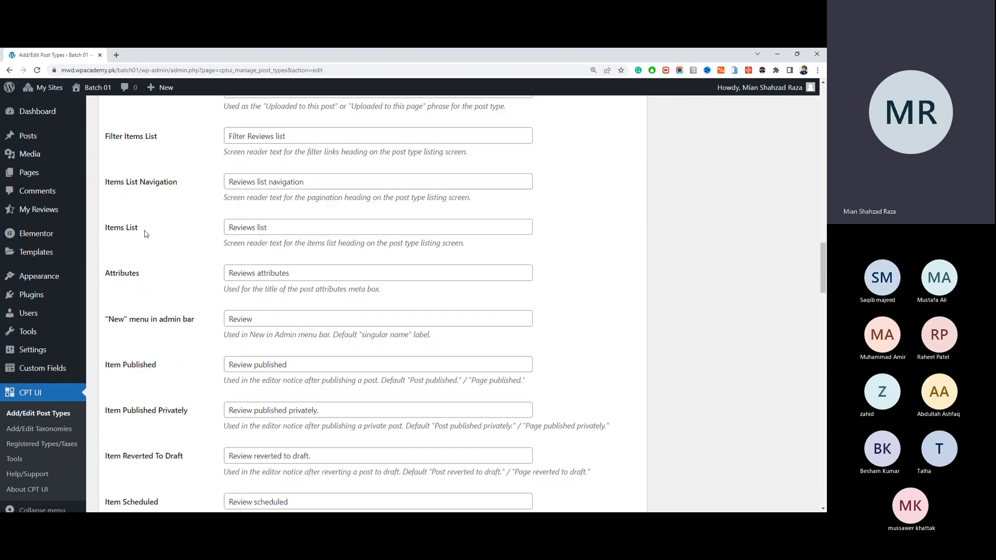
{"action": "scroll", "coordinate": [146, 234], "scroll_direction": "up", "scroll_amount": 18}
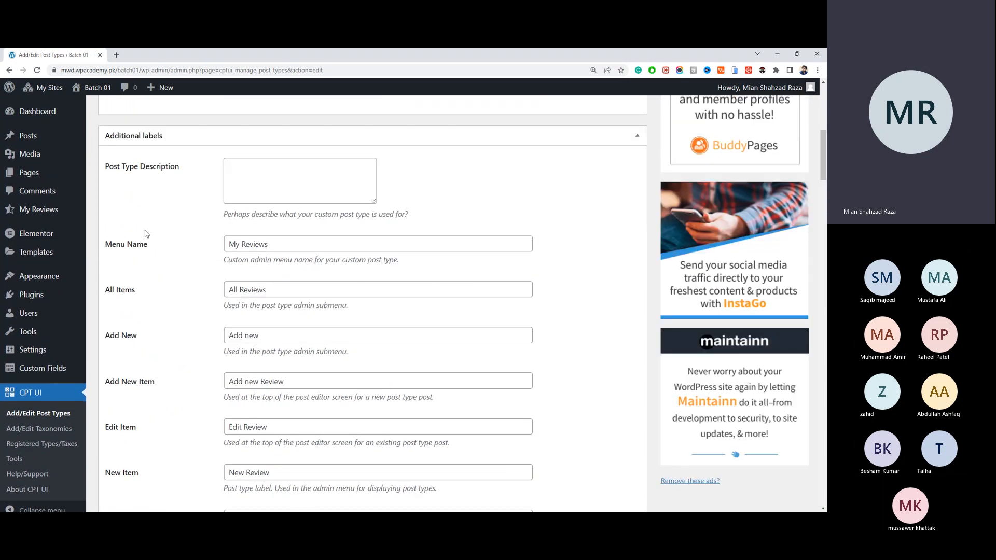
{"action": "left_click_drag", "start_coordinate": [242, 243], "coordinate": [229, 243]}
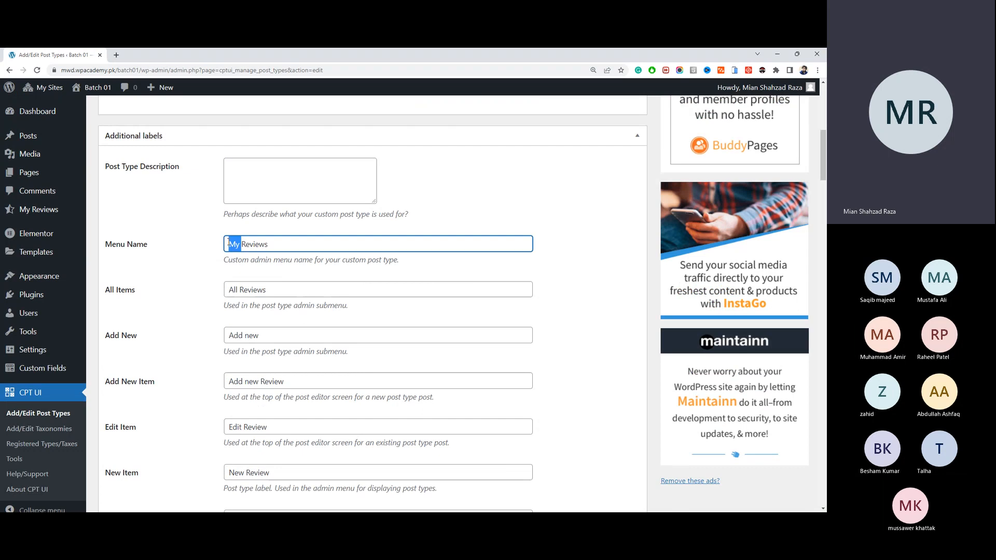
{"action": "key", "text": "BackSpace"}
{"action": "scroll", "coordinate": [256, 269], "scroll_direction": "down", "scroll_amount": 20}
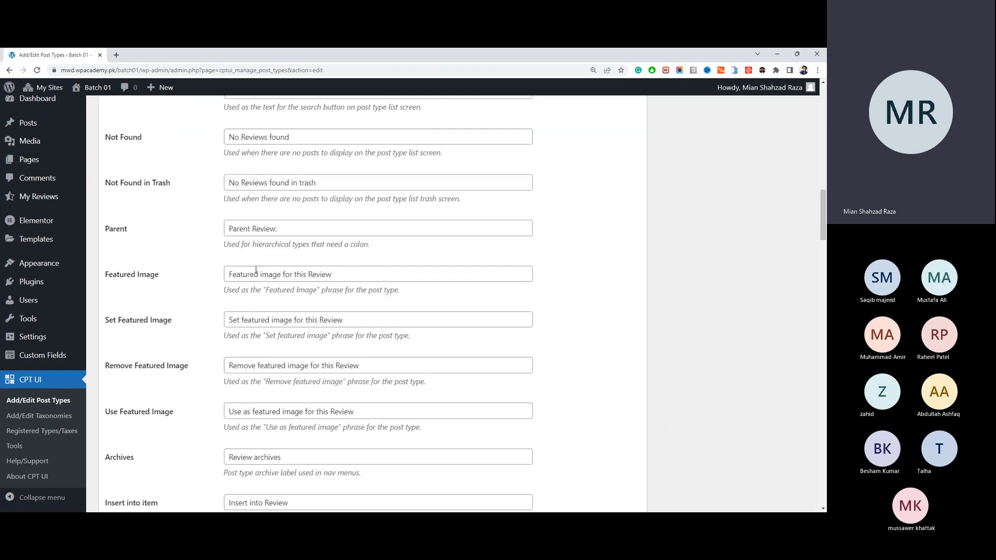
{"action": "scroll", "coordinate": [256, 269], "scroll_direction": "down", "scroll_amount": 10}
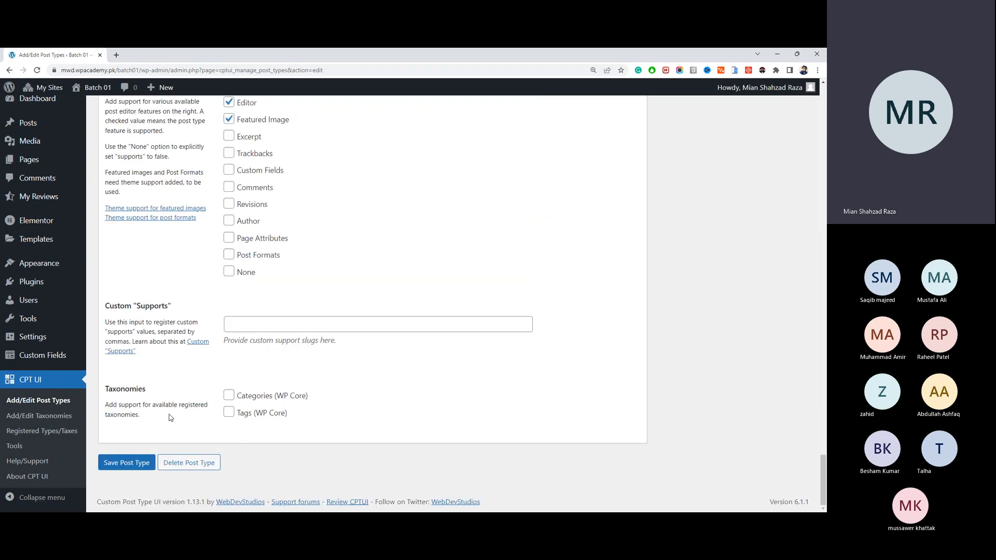
{"action": "left_click", "coordinate": [136, 465]}
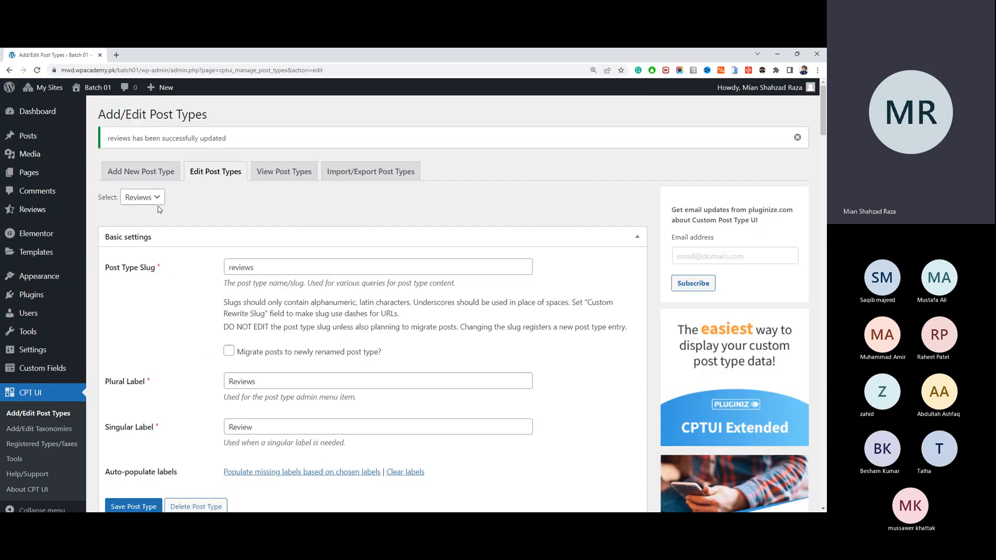
Step: View the Reviews list in the admin and open the form for adding a new review
{"action": "left_click", "coordinate": [53, 214]}
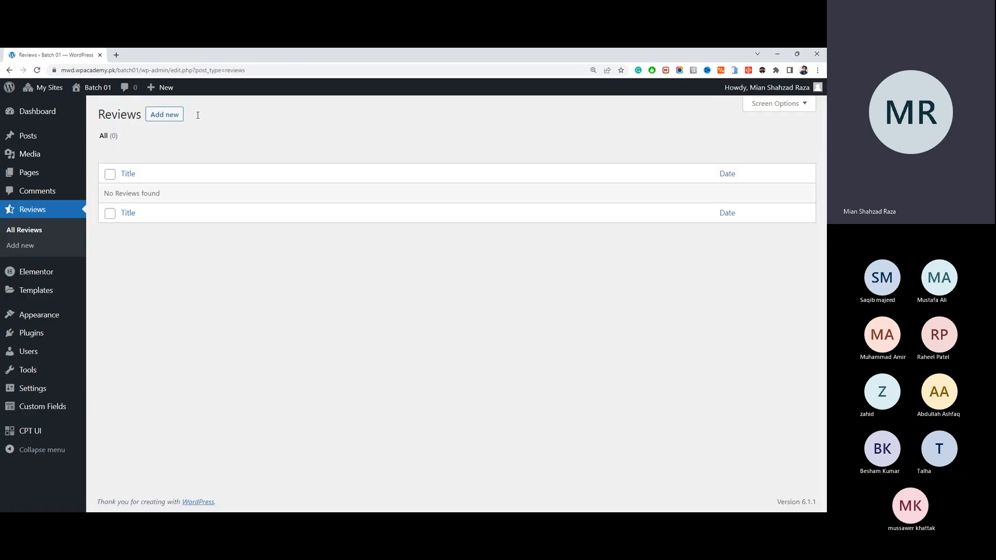
{"action": "left_click", "coordinate": [173, 118]}
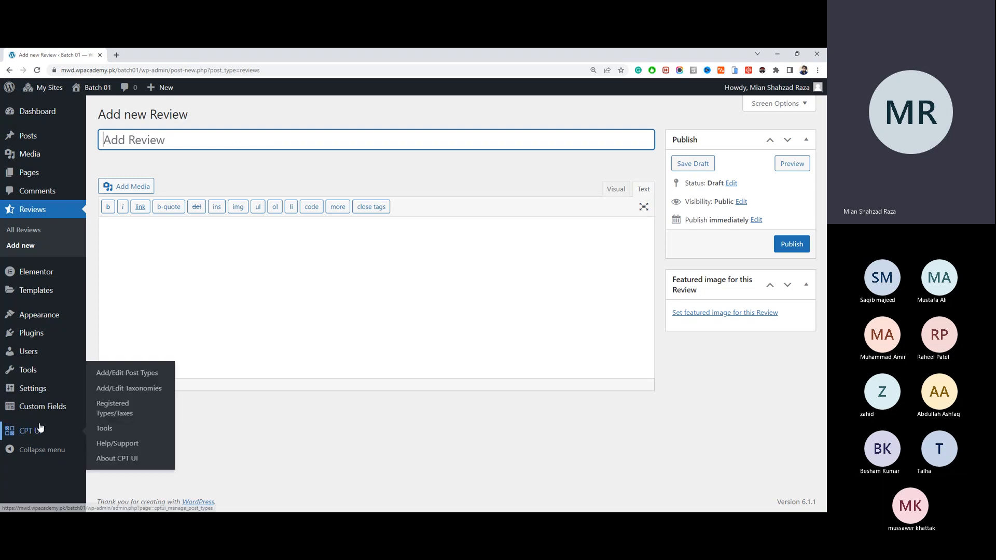
Step: Reopen the Reviews post type for editing and examine its labels, settings, supported features and taxonomies
{"action": "mouse_move", "coordinate": [49, 407]}
{"action": "mouse_move", "coordinate": [49, 431]}
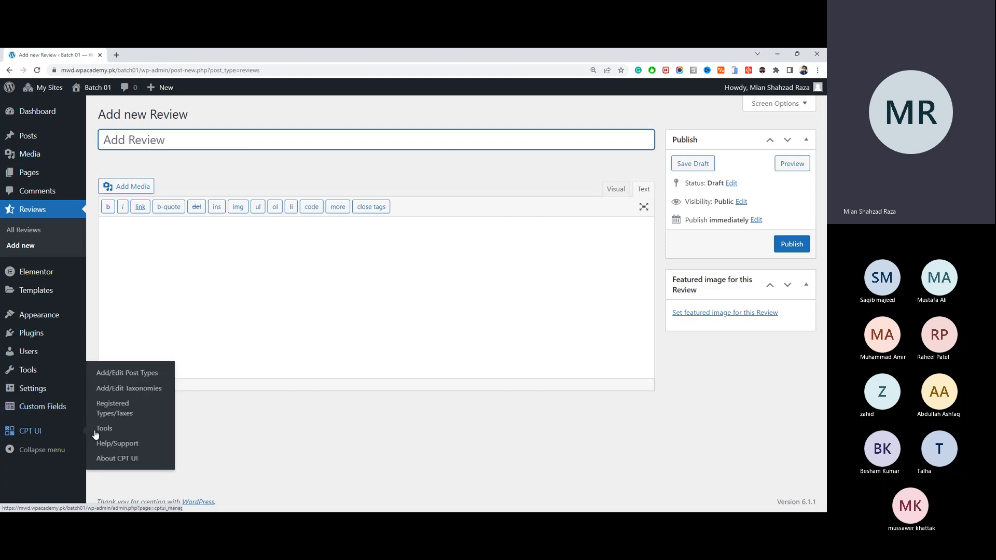
{"action": "left_click", "coordinate": [129, 374]}
{"action": "left_click", "coordinate": [214, 138]}
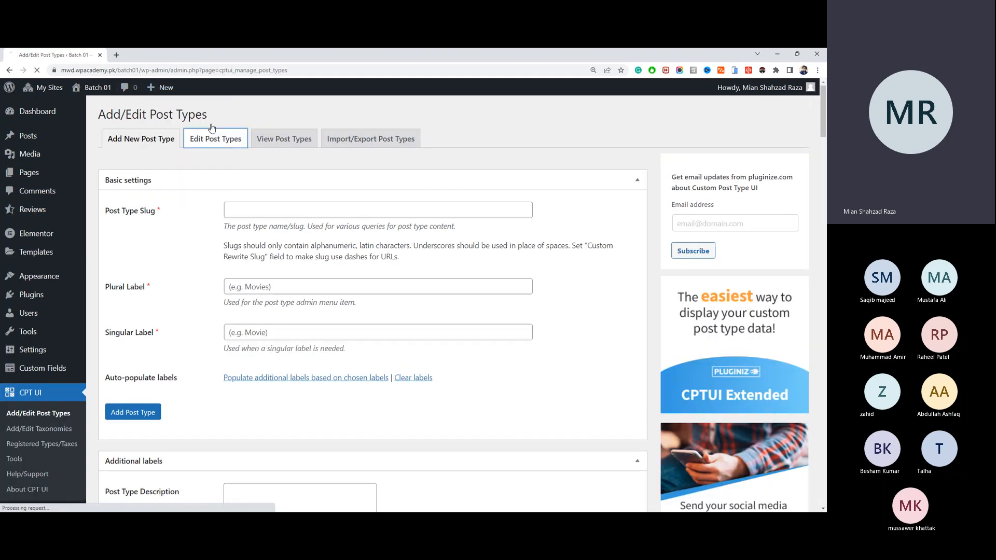
{"action": "scroll", "coordinate": [269, 190], "scroll_direction": "down", "scroll_amount": 7}
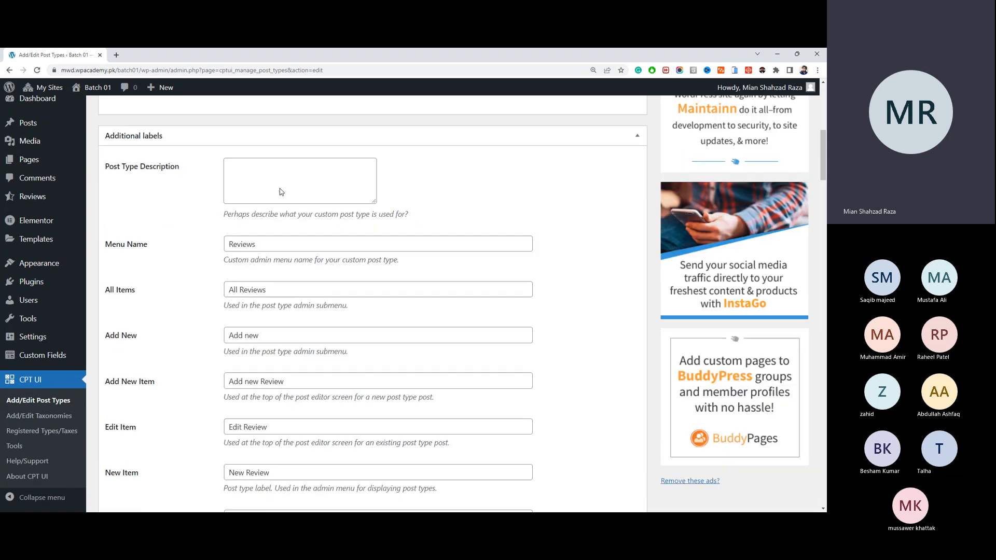
{"action": "scroll", "coordinate": [281, 188], "scroll_direction": "down", "scroll_amount": 20}
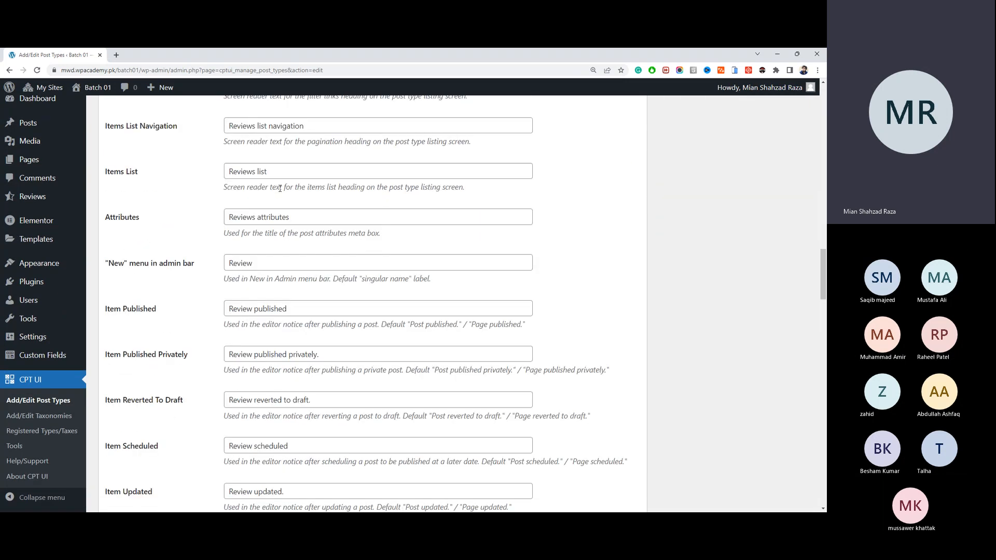
{"action": "scroll", "coordinate": [280, 188], "scroll_direction": "down", "scroll_amount": 5}
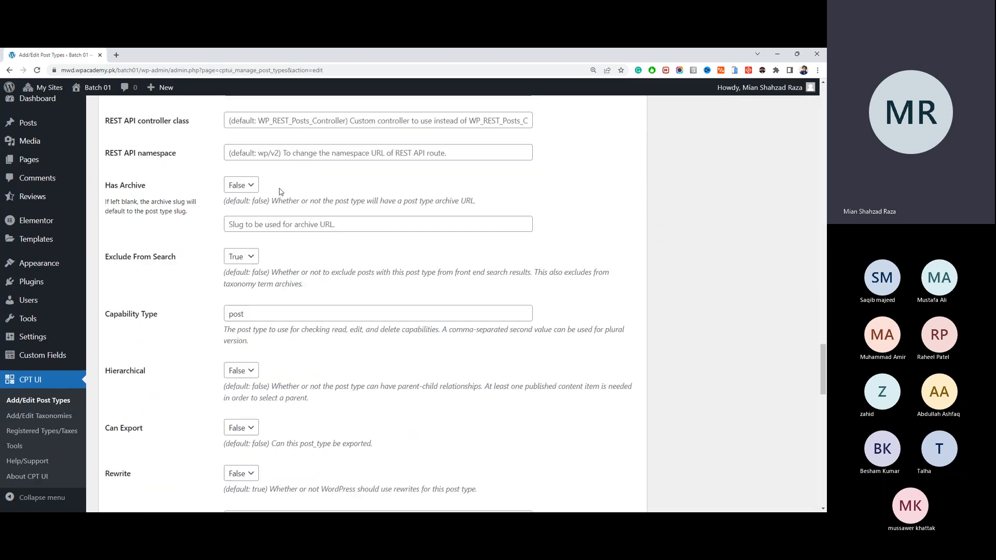
{"action": "scroll", "coordinate": [281, 189], "scroll_direction": "down", "scroll_amount": 5}
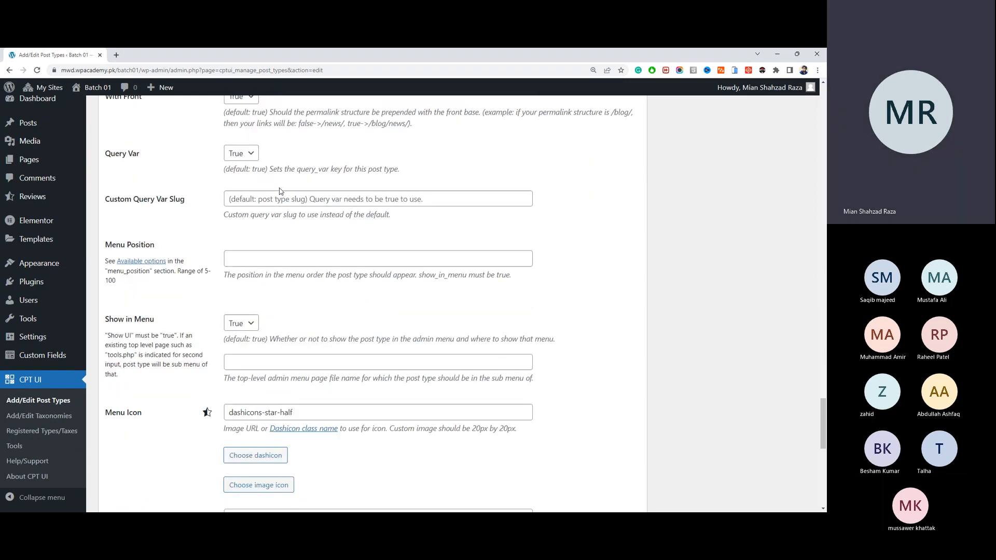
{"action": "scroll", "coordinate": [280, 192], "scroll_direction": "down", "scroll_amount": 3}
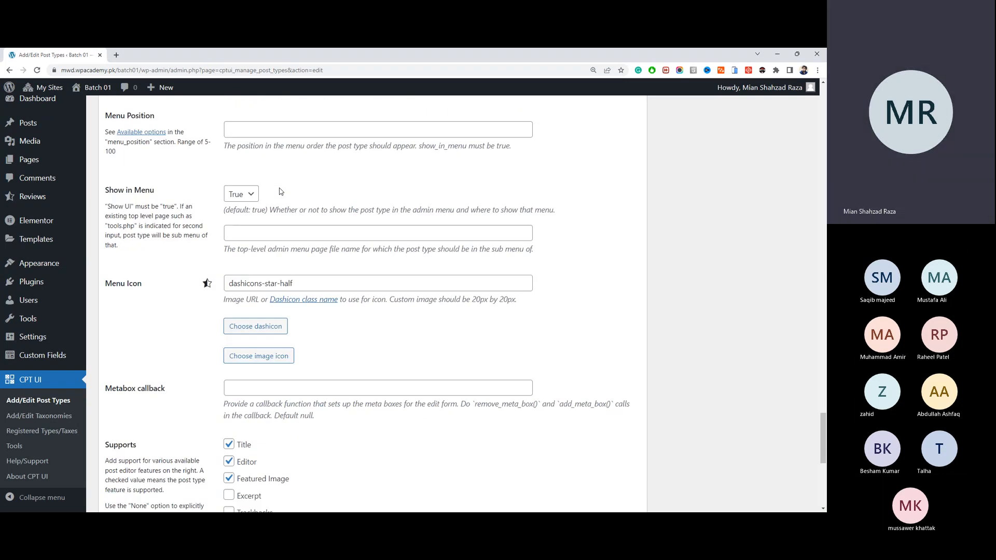
{"action": "scroll", "coordinate": [280, 191], "scroll_direction": "down", "scroll_amount": 3}
{"action": "scroll", "coordinate": [280, 191], "scroll_direction": "down", "scroll_amount": 3}
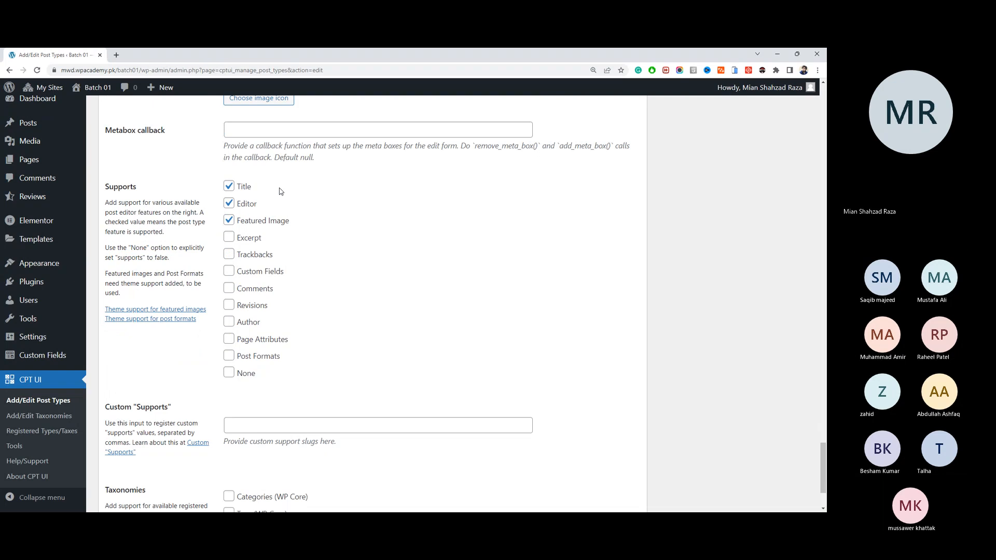
{"action": "scroll", "coordinate": [280, 191], "scroll_direction": "down", "scroll_amount": 3}
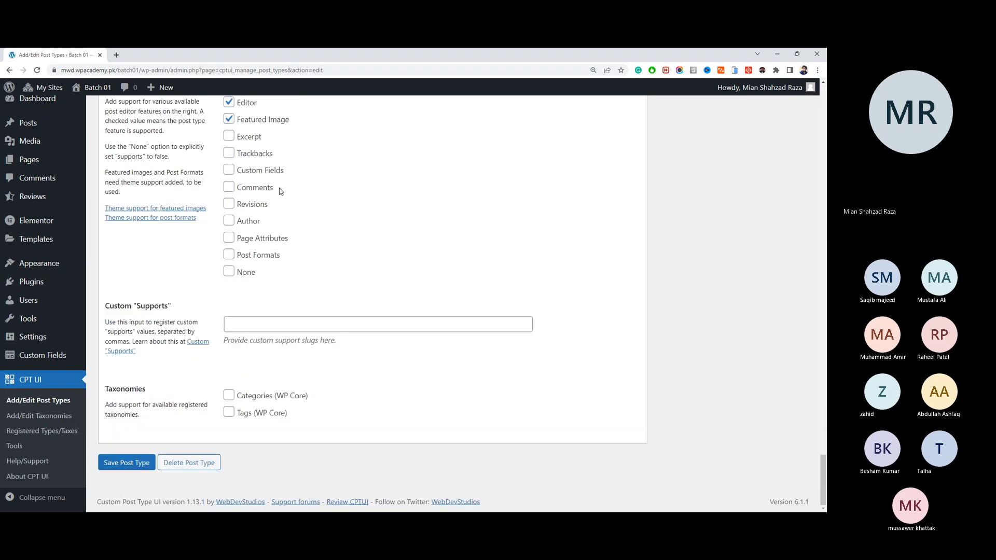
Step: Open the Custom "Supports" documentation in a new browser tab and review the post type's settings back to the Public option
{"action": "middle_click", "coordinate": [206, 344]}
{"action": "scroll", "coordinate": [238, 291], "scroll_direction": "up", "scroll_amount": 7}
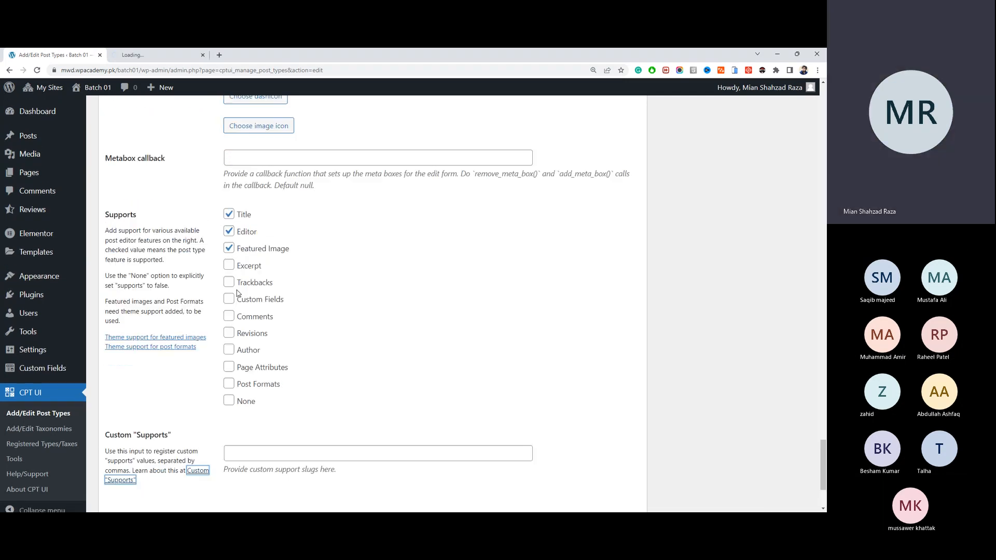
{"action": "scroll", "coordinate": [248, 289], "scroll_direction": "up", "scroll_amount": 7}
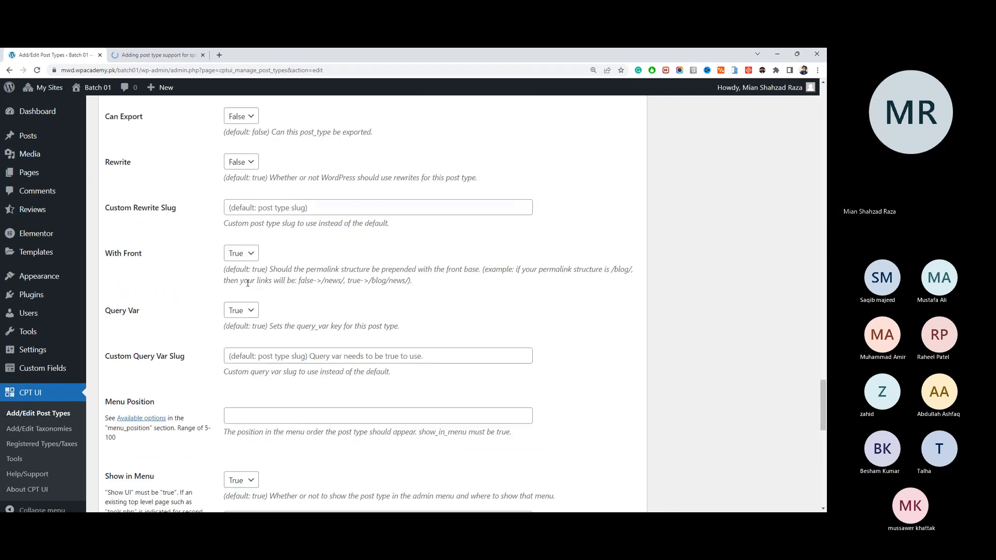
{"action": "scroll", "coordinate": [248, 289], "scroll_direction": "up", "scroll_amount": 3}
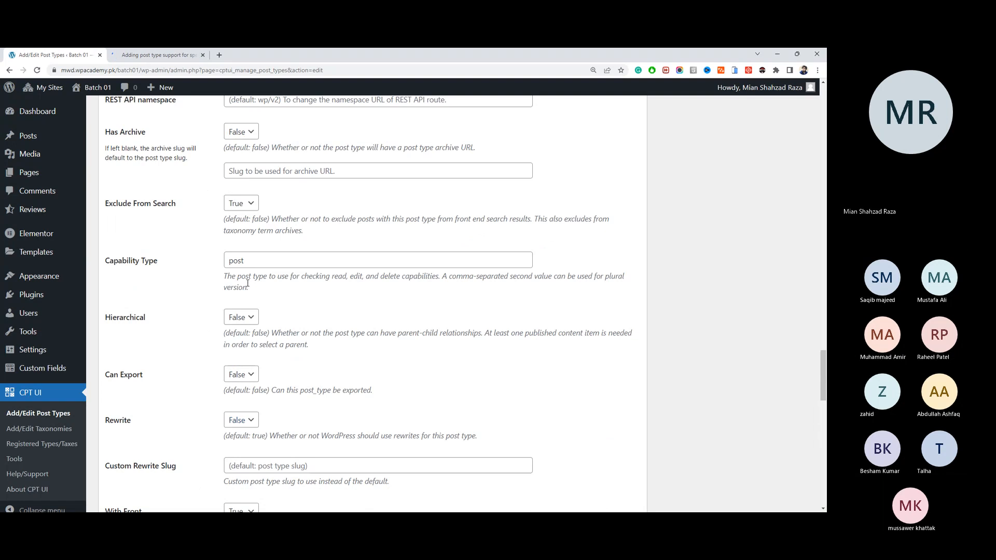
{"action": "scroll", "coordinate": [248, 284], "scroll_direction": "up", "scroll_amount": 3}
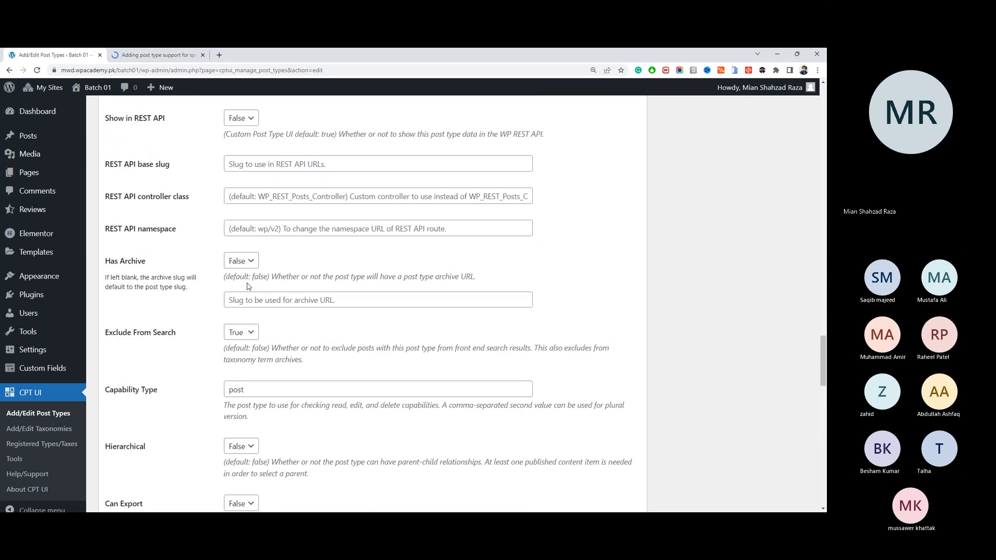
{"action": "scroll", "coordinate": [248, 285], "scroll_direction": "up", "scroll_amount": 3}
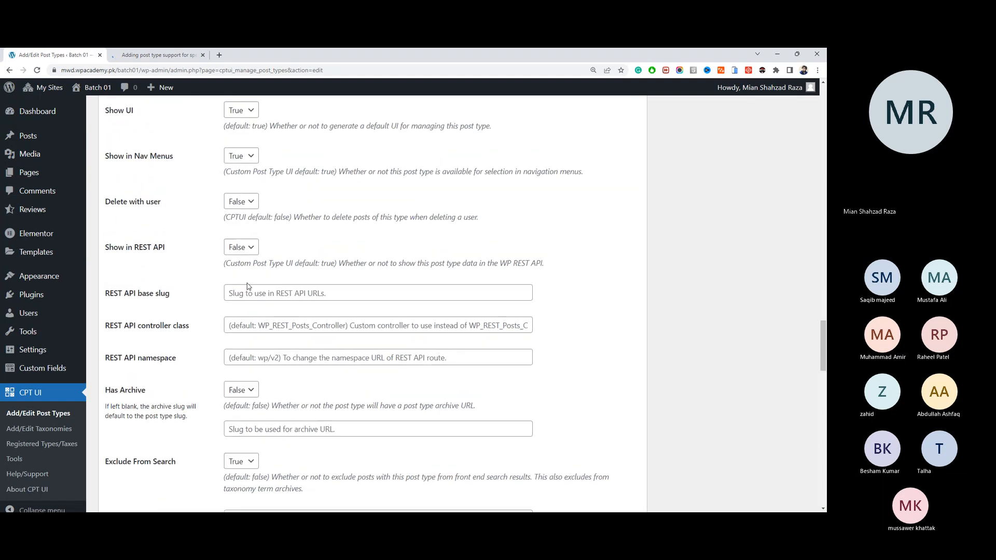
{"action": "scroll", "coordinate": [248, 286], "scroll_direction": "up", "scroll_amount": 5}
Step: Read the Pluginize article on adding post type support for features from other plugins, and close it
{"action": "key", "text": "ctrl+Tab"}
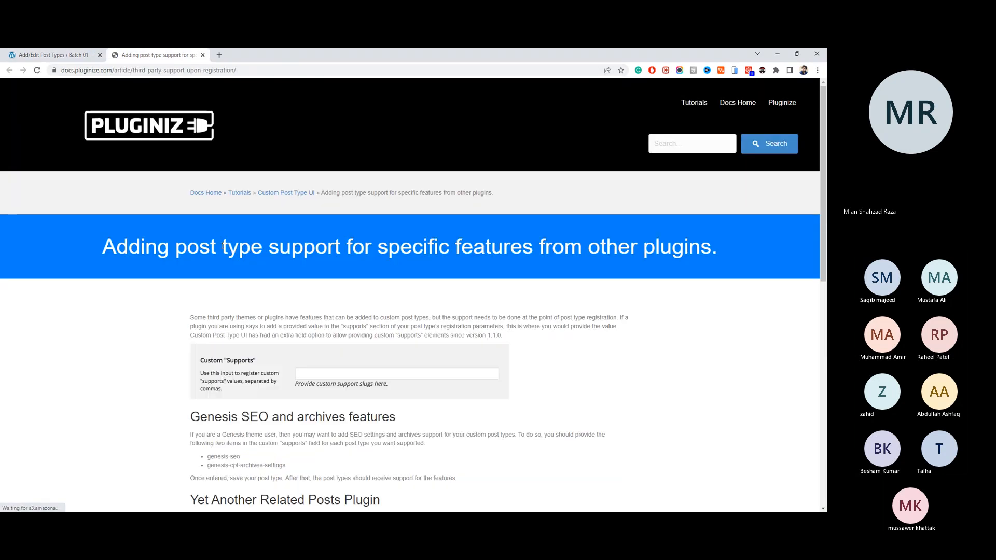
{"action": "scroll", "coordinate": [223, 247], "scroll_direction": "down", "scroll_amount": 3}
{"action": "scroll", "coordinate": [222, 246], "scroll_direction": "down", "scroll_amount": 3}
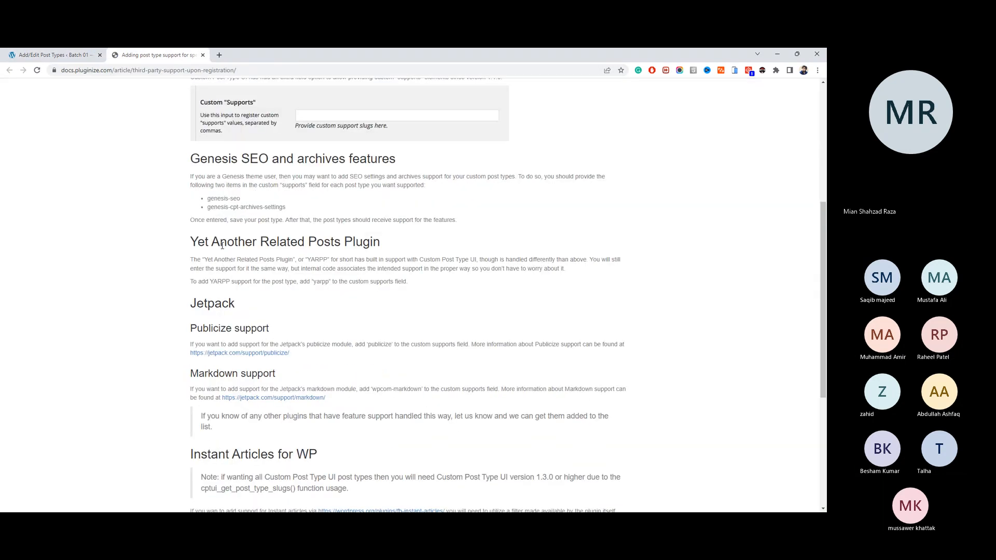
{"action": "scroll", "coordinate": [222, 246], "scroll_direction": "down", "scroll_amount": 5}
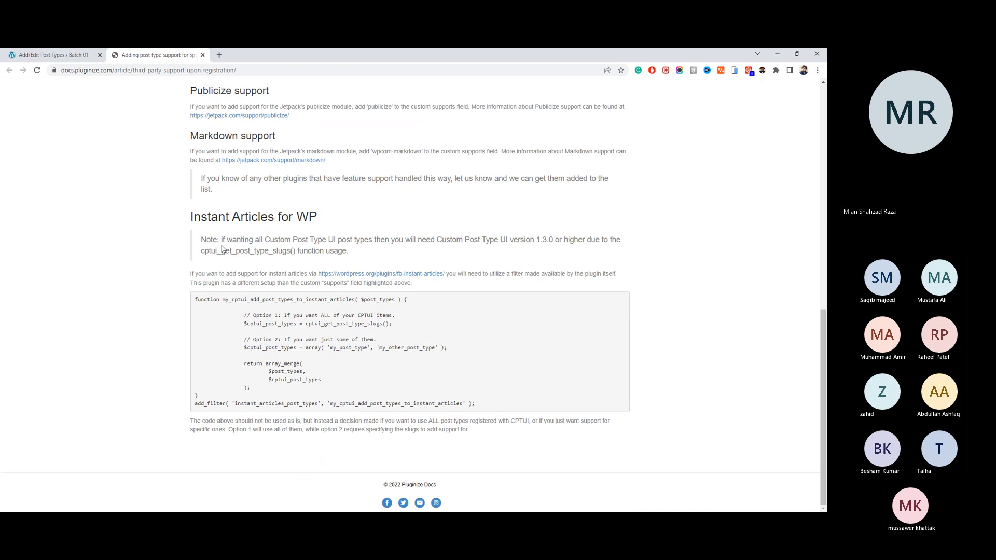
{"action": "scroll", "coordinate": [222, 249], "scroll_direction": "up", "scroll_amount": 15}
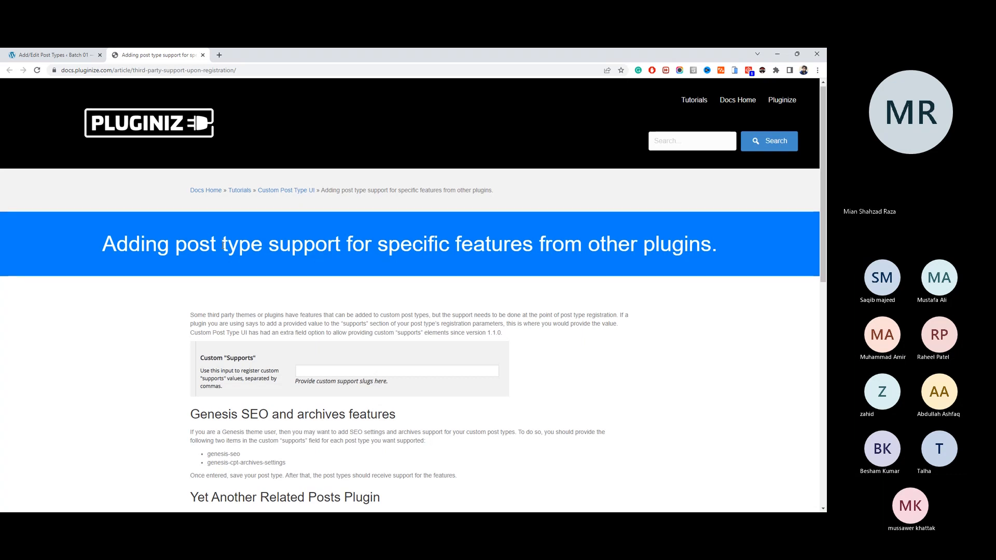
{"action": "scroll", "coordinate": [223, 245], "scroll_direction": "down", "scroll_amount": 5}
{"action": "scroll", "coordinate": [222, 245], "scroll_direction": "up", "scroll_amount": 3}
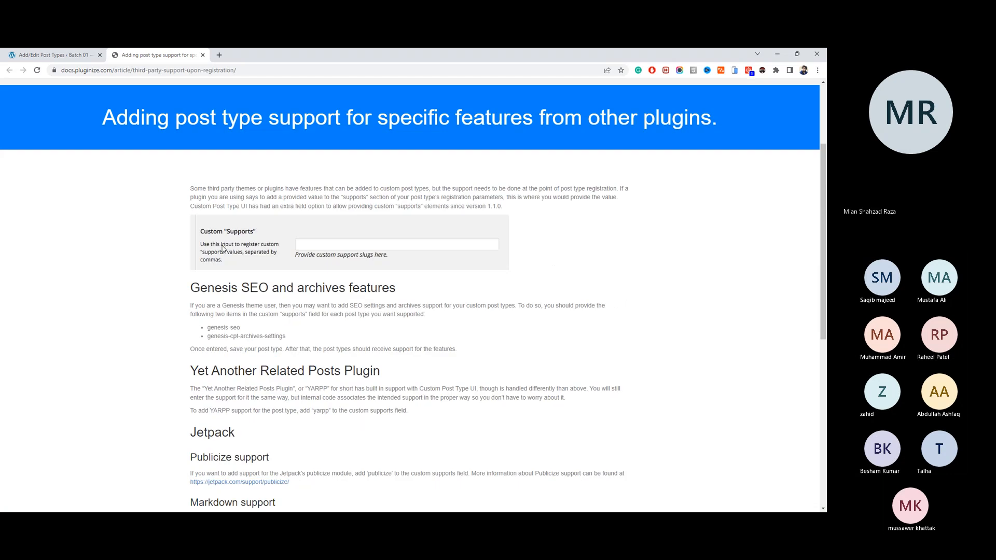
{"action": "scroll", "coordinate": [222, 248], "scroll_direction": "down", "scroll_amount": 7}
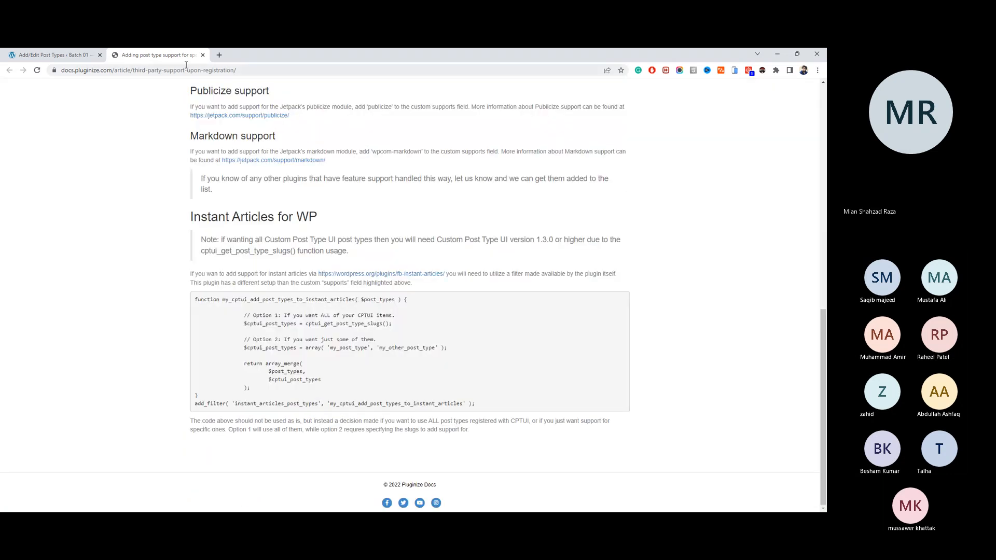
{"action": "left_click", "coordinate": [202, 55]}
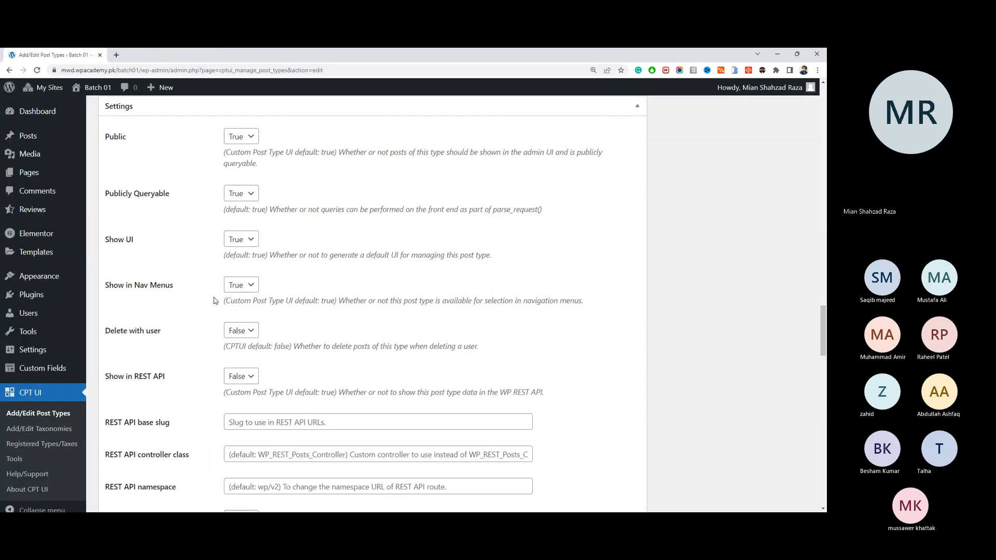
Step: Review the Reviews post type's remaining settings, from Public through the menu options, Supports and Custom "Supports" to Taxonomies
{"action": "scroll", "coordinate": [215, 300], "scroll_direction": "up", "scroll_amount": 3}
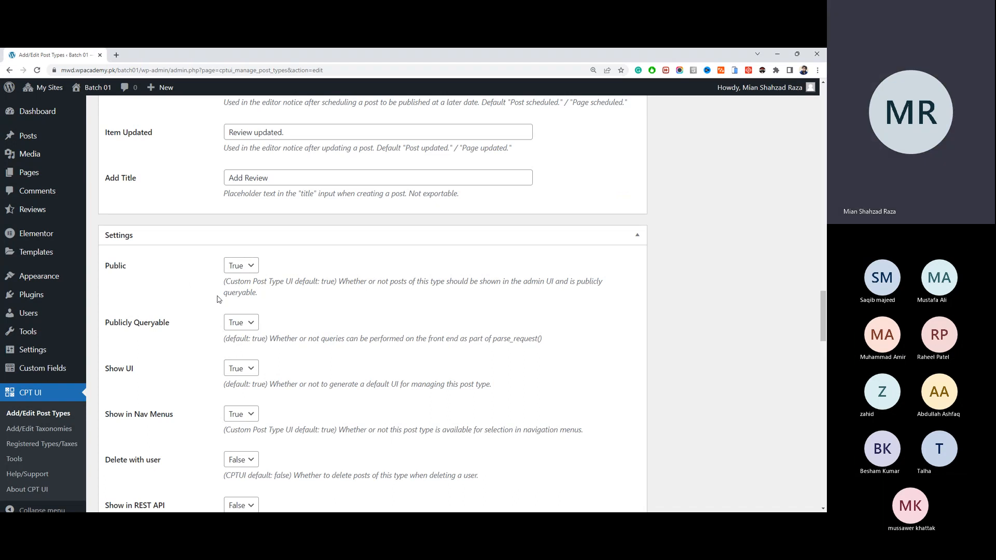
{"action": "scroll", "coordinate": [215, 300], "scroll_direction": "up", "scroll_amount": 6}
{"action": "scroll", "coordinate": [218, 299], "scroll_direction": "down", "scroll_amount": 18}
{"action": "scroll", "coordinate": [219, 299], "scroll_direction": "down", "scroll_amount": 5}
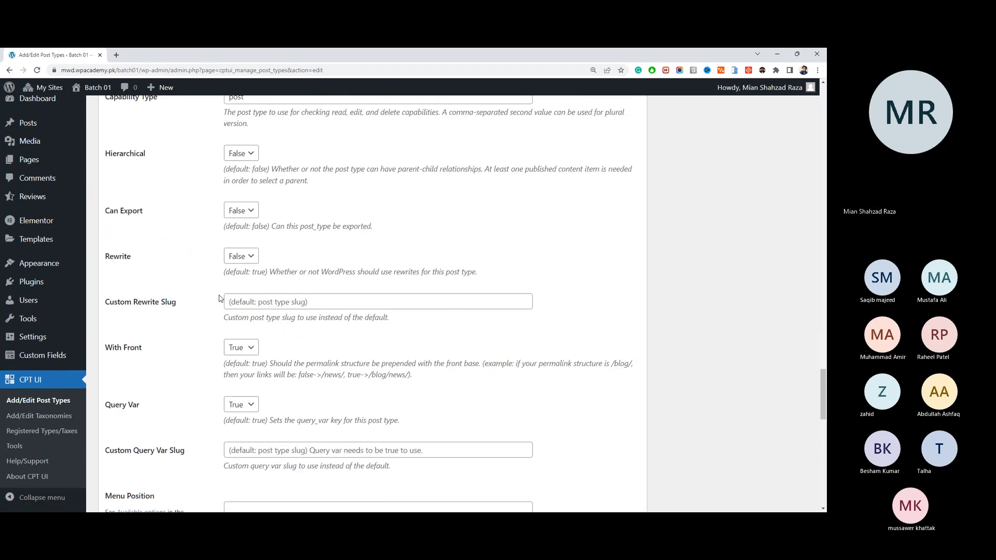
{"action": "scroll", "coordinate": [218, 299], "scroll_direction": "down", "scroll_amount": 3}
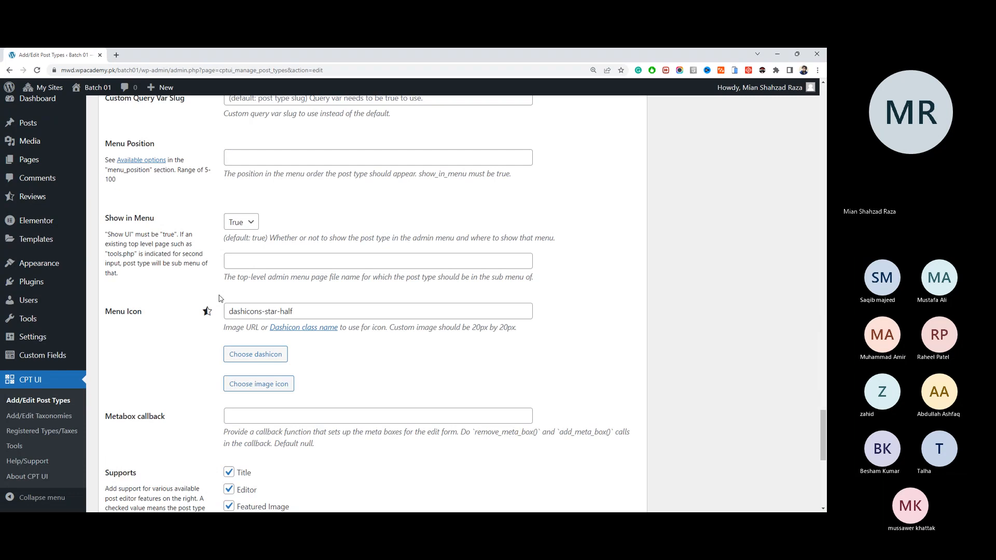
{"action": "scroll", "coordinate": [219, 298], "scroll_direction": "down", "scroll_amount": 3}
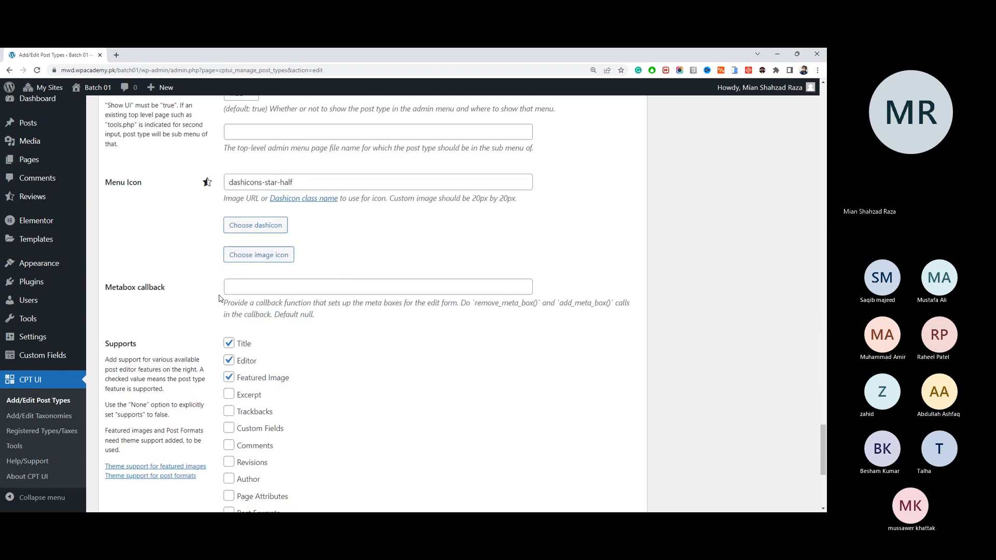
{"action": "scroll", "coordinate": [219, 299], "scroll_direction": "down", "scroll_amount": 3}
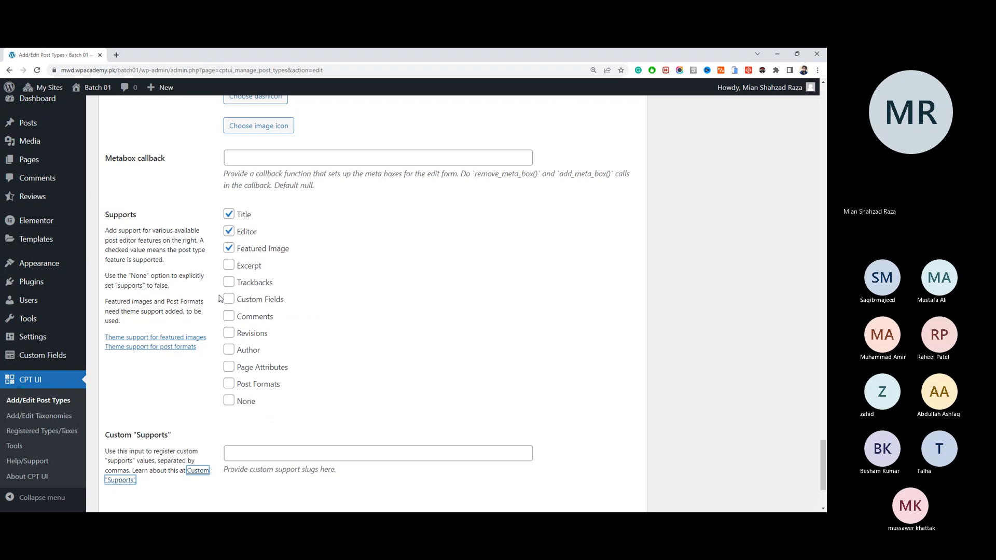
{"action": "scroll", "coordinate": [218, 298], "scroll_direction": "down", "scroll_amount": 3}
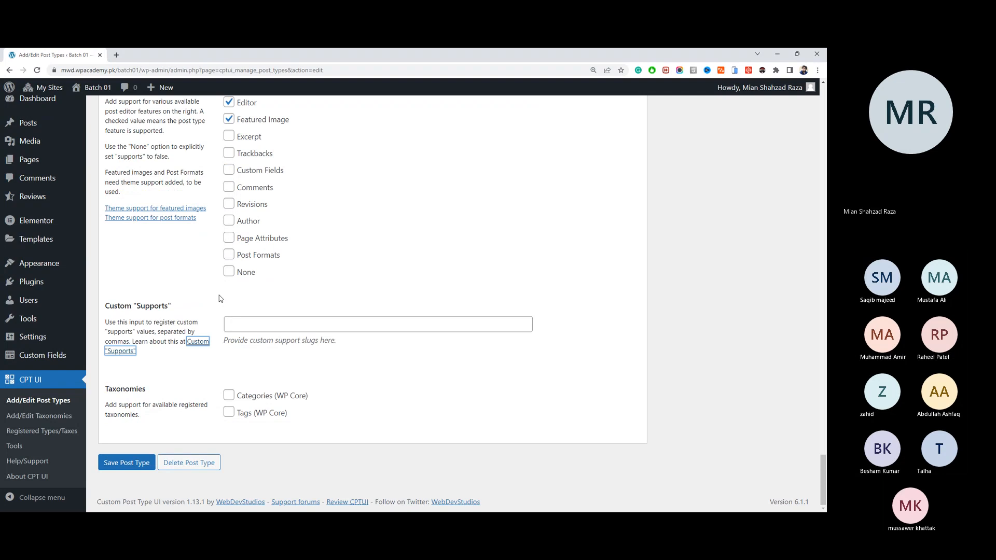
Step: Open the CPT UI tools and look through the import and export pages for post types and taxonomies
{"action": "left_click", "coordinate": [12, 448]}
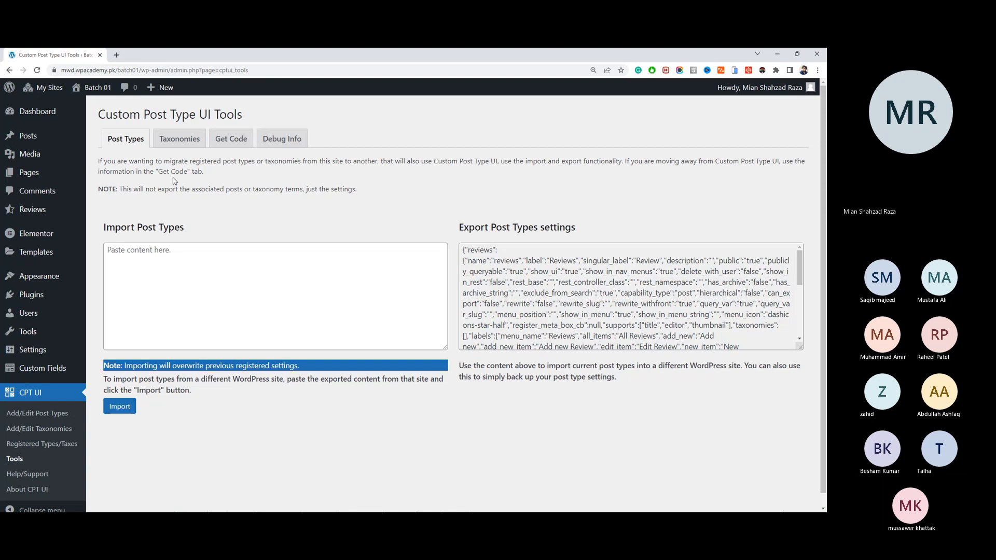
{"action": "left_click", "coordinate": [179, 138]}
{"action": "left_click", "coordinate": [217, 141]}
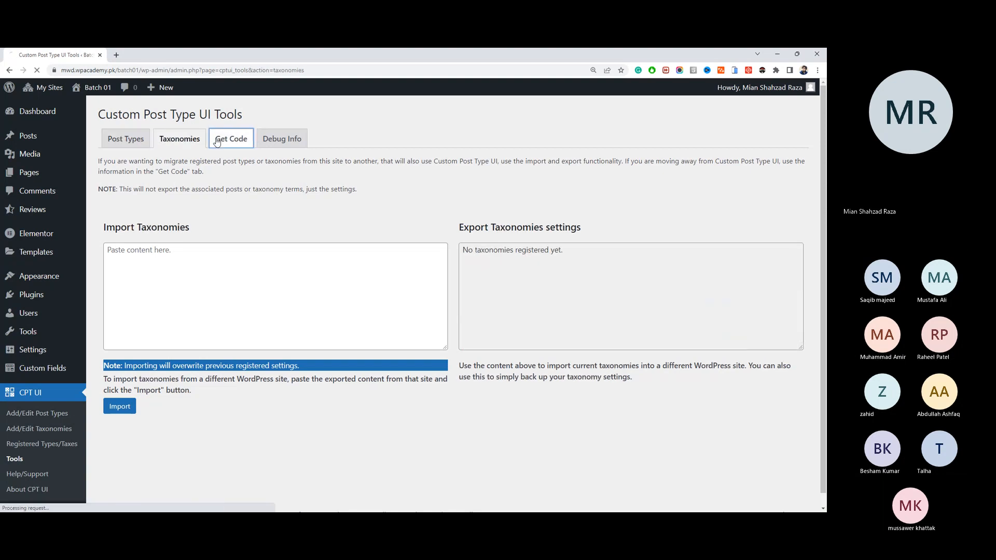
{"action": "left_click", "coordinate": [125, 139]}
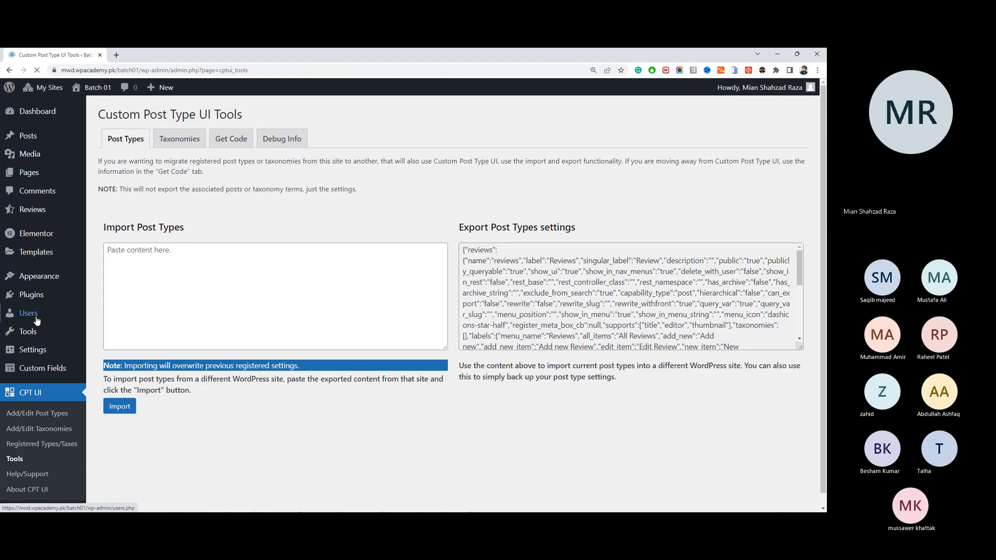
Step: Open the form for adding a new review and switch its content editor to Visual mode
{"action": "left_click", "coordinate": [32, 210]}
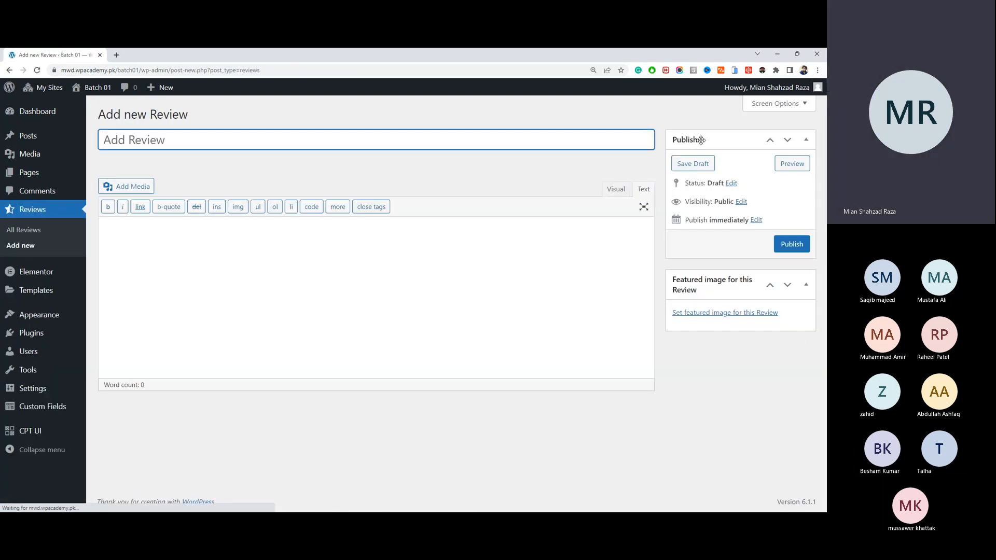
{"action": "left_click", "coordinate": [773, 103]}
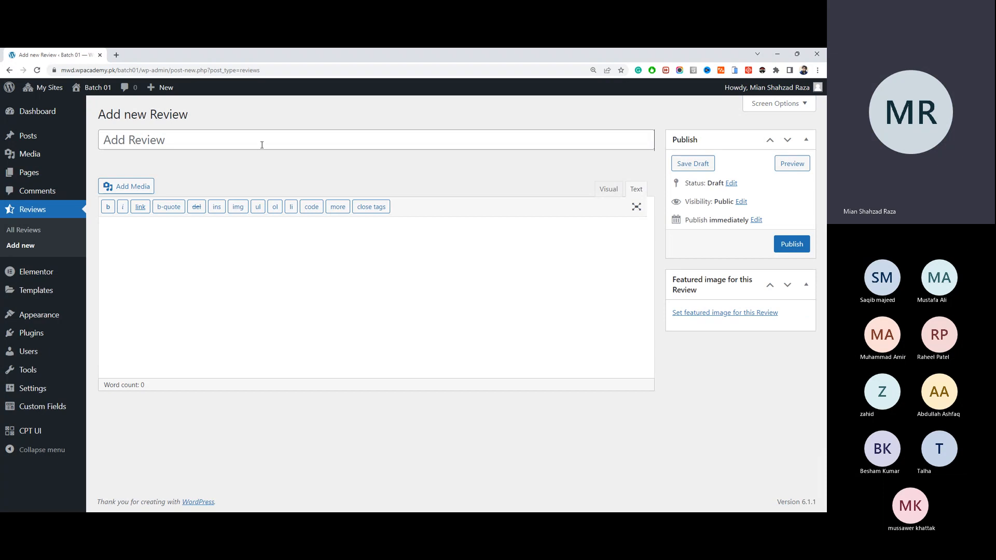
{"action": "left_click", "coordinate": [260, 144]}
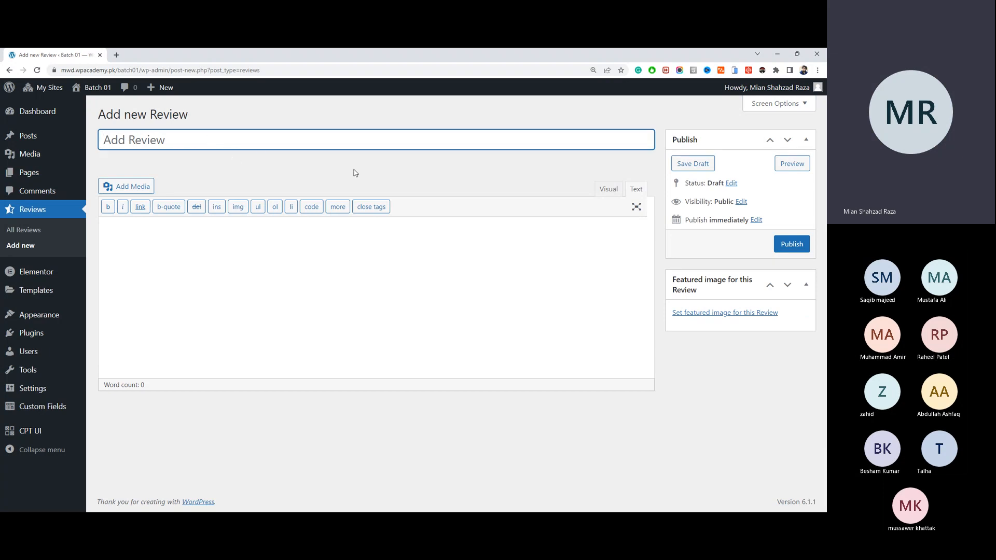
{"action": "left_click", "coordinate": [605, 189]}
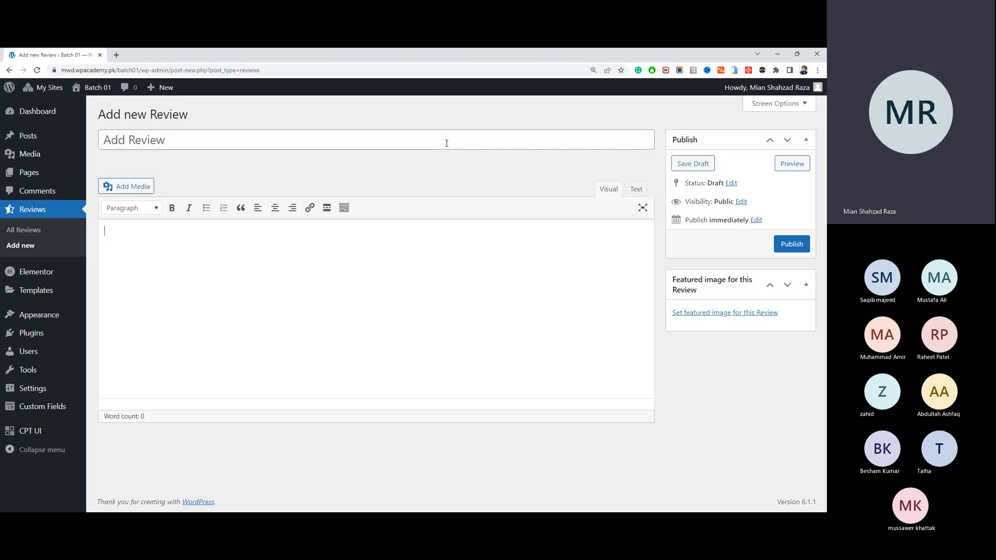
{"action": "left_click", "coordinate": [446, 143]}
{"action": "left_click", "coordinate": [398, 277]}
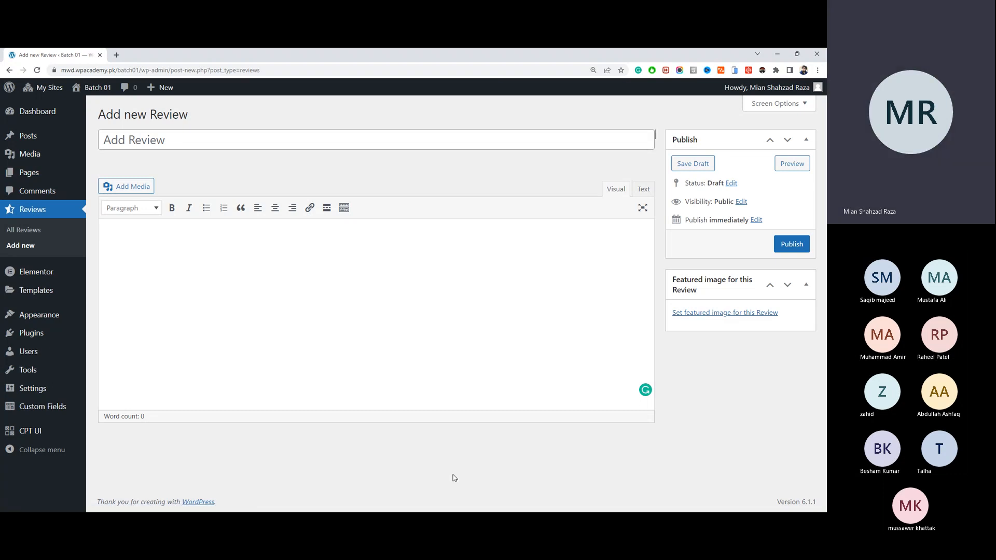
{"action": "left_click", "coordinate": [348, 133]}
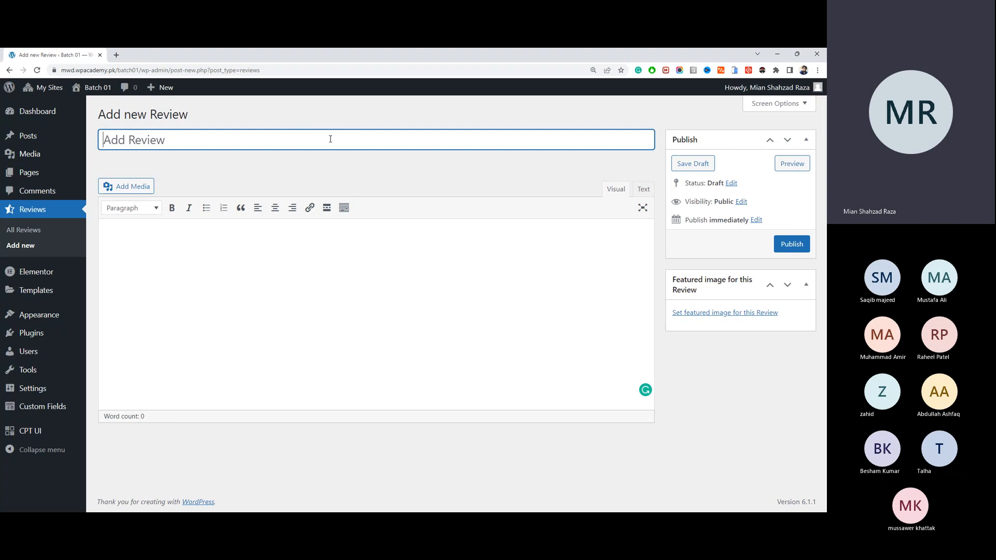
{"action": "left_click", "coordinate": [324, 252]}
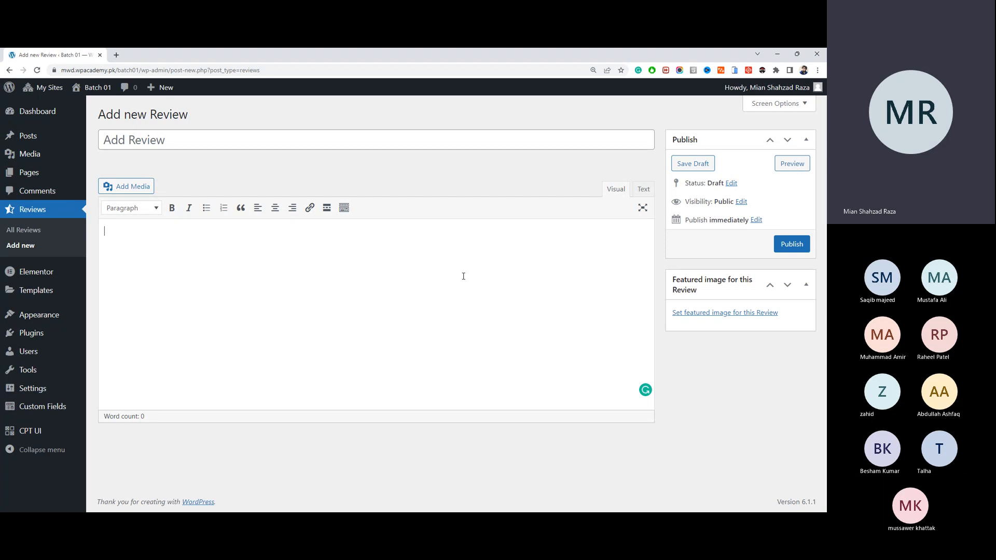
{"action": "left_click", "coordinate": [469, 141]}
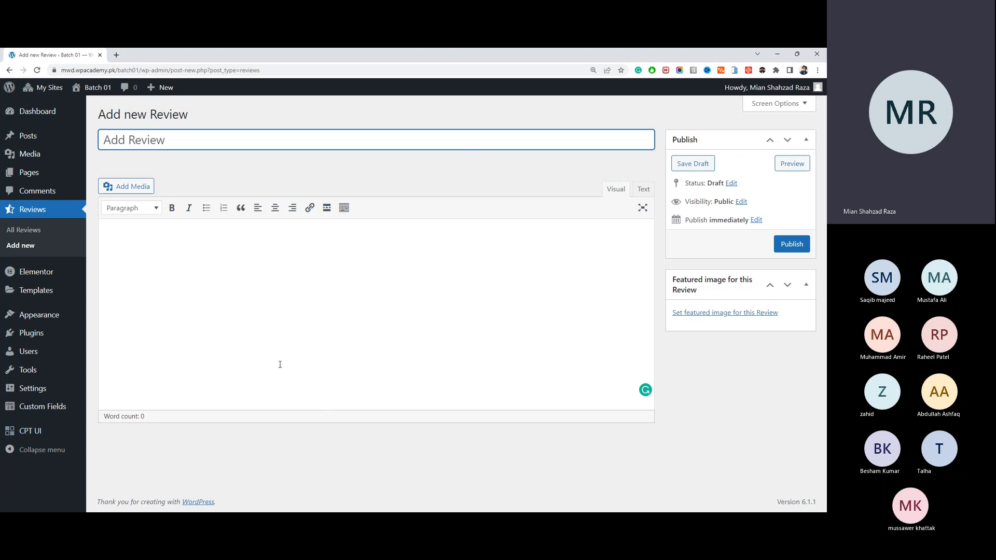
{"action": "left_click", "coordinate": [325, 281]}
{"action": "left_click", "coordinate": [336, 145]}
{"action": "left_click", "coordinate": [348, 318]}
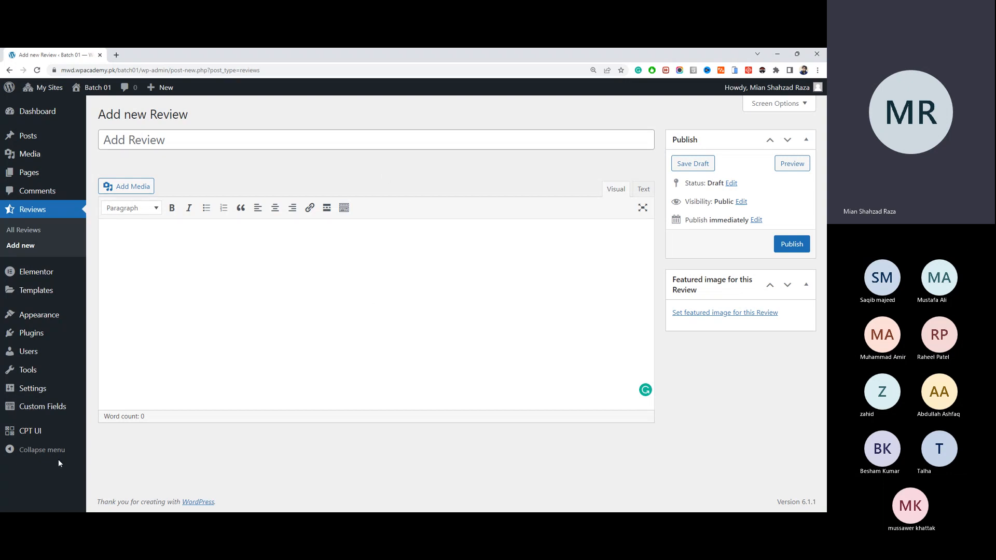
Step: Start a new ACF custom field group and title it "Author Meta"
{"action": "left_click", "coordinate": [54, 413]}
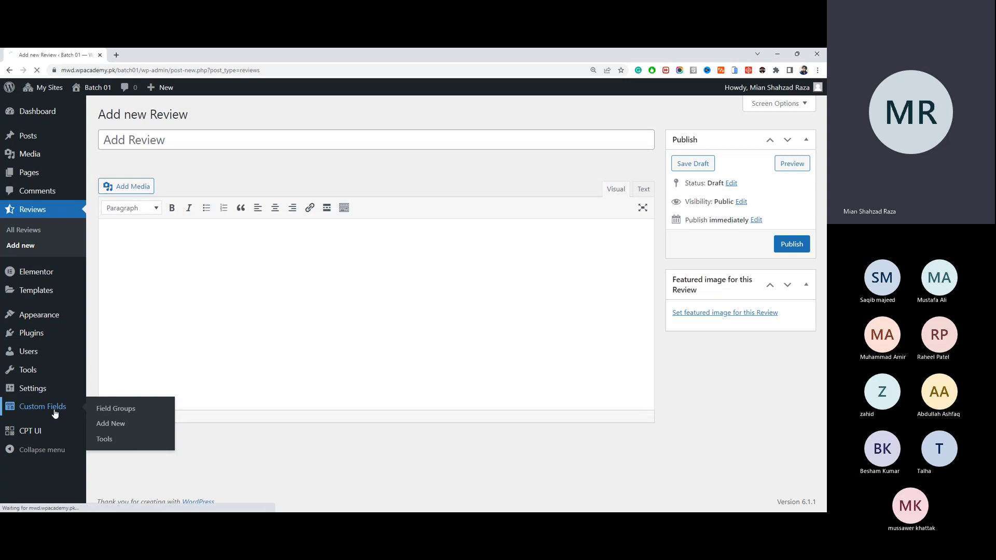
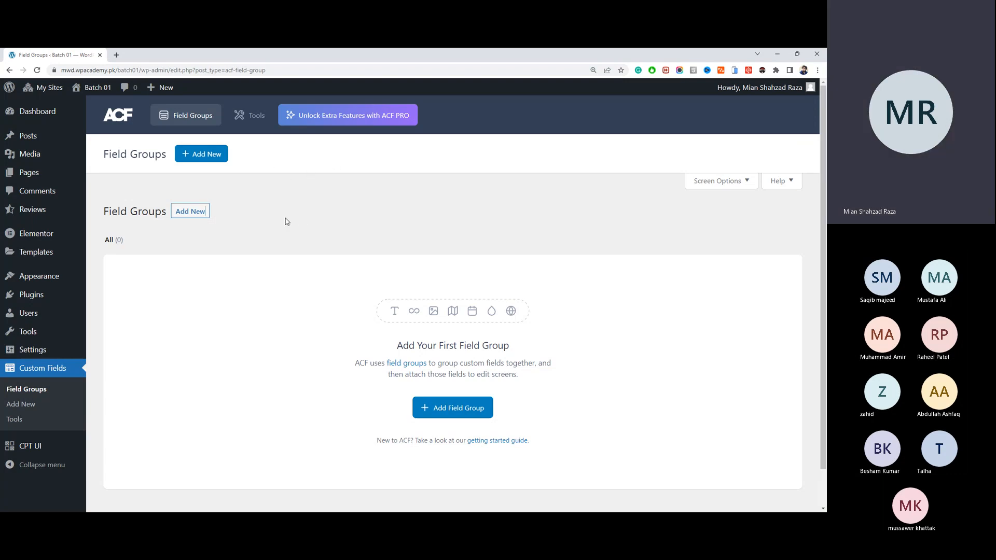
{"action": "left_click", "coordinate": [218, 160]}
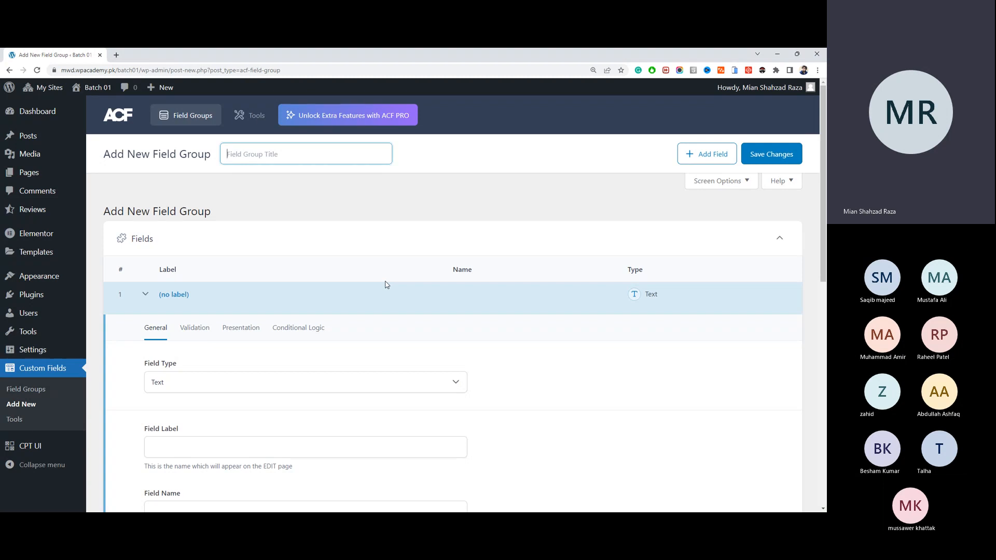
{"action": "type", "text": "Auth"}
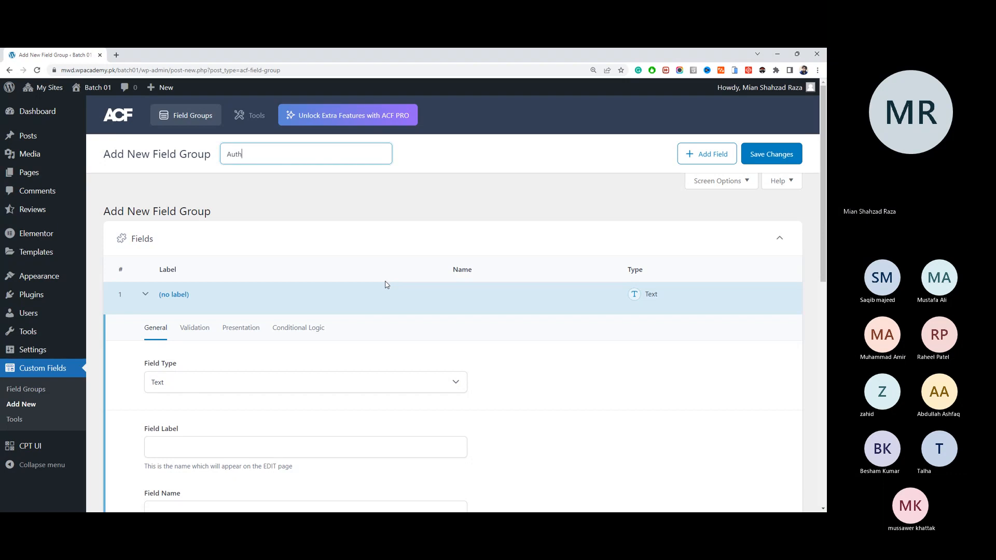
{"action": "type", "text": "or Meta"}
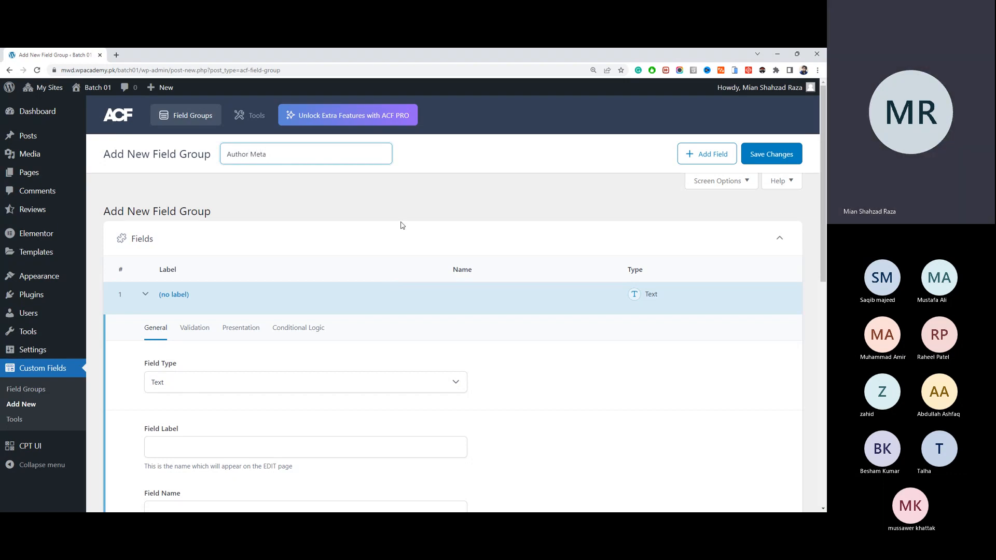
{"action": "left_click", "coordinate": [291, 201]}
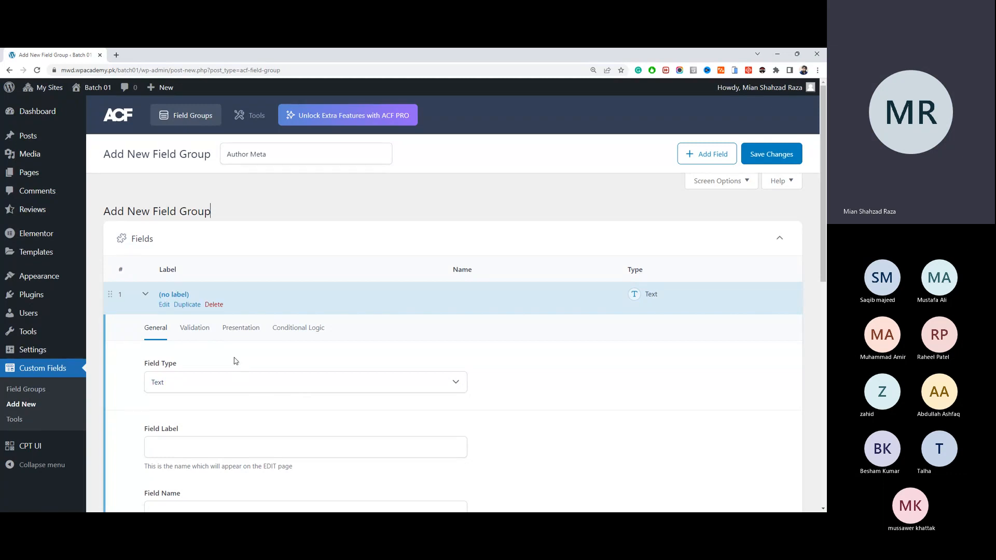
{"action": "left_click", "coordinate": [333, 161]}
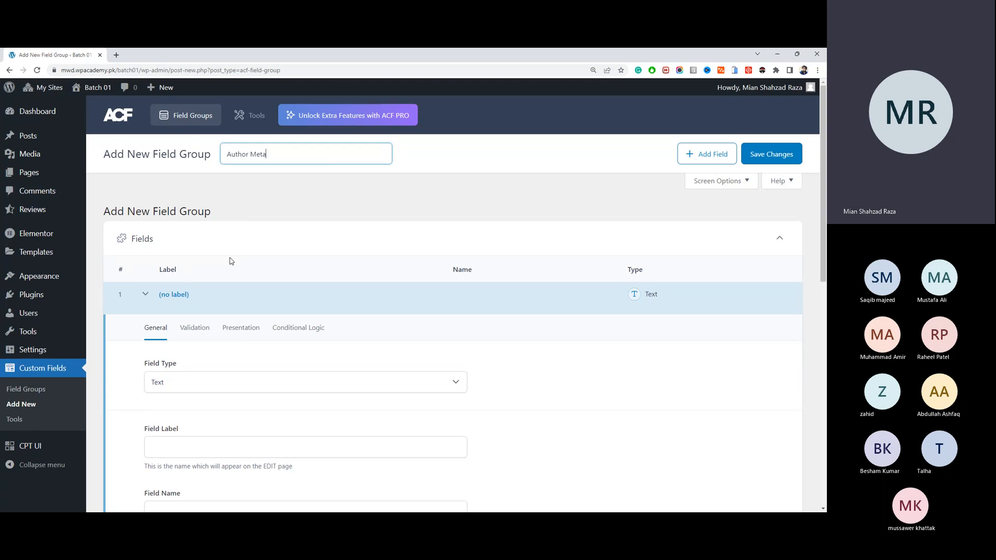
Step: Examine the extra features offered by ACF PRO, from Repeater Field to Options Pages, below the group's fields
{"action": "scroll", "coordinate": [189, 249], "scroll_direction": "down", "scroll_amount": 7}
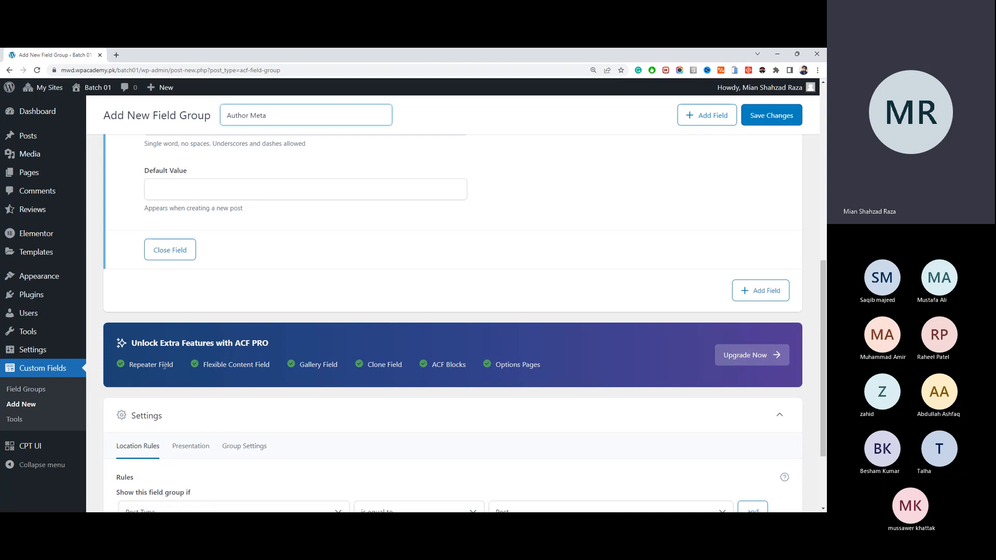
{"action": "left_click_drag", "start_coordinate": [184, 369], "coordinate": [145, 367]}
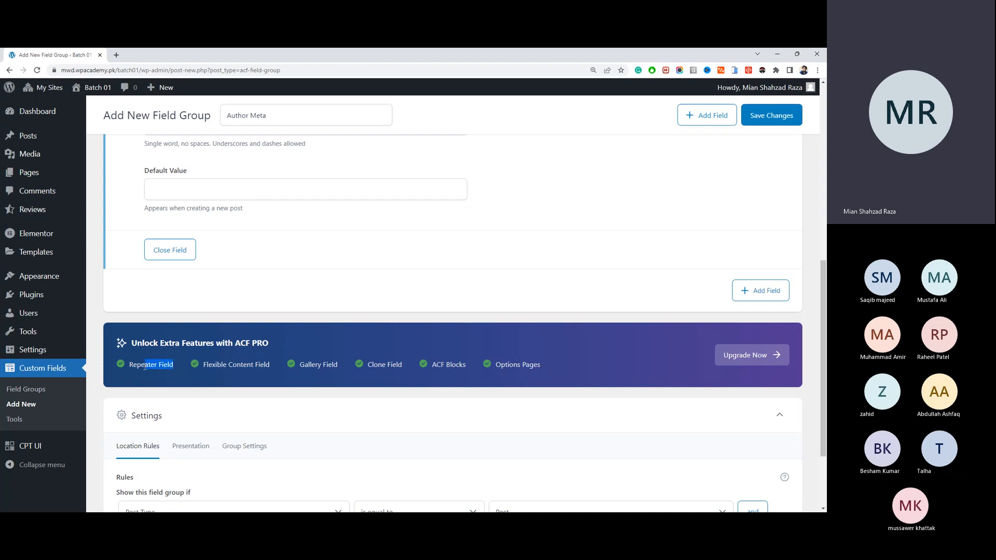
{"action": "left_click_drag", "start_coordinate": [270, 368], "coordinate": [221, 369]}
{"action": "left_click_drag", "start_coordinate": [337, 366], "coordinate": [299, 365]}
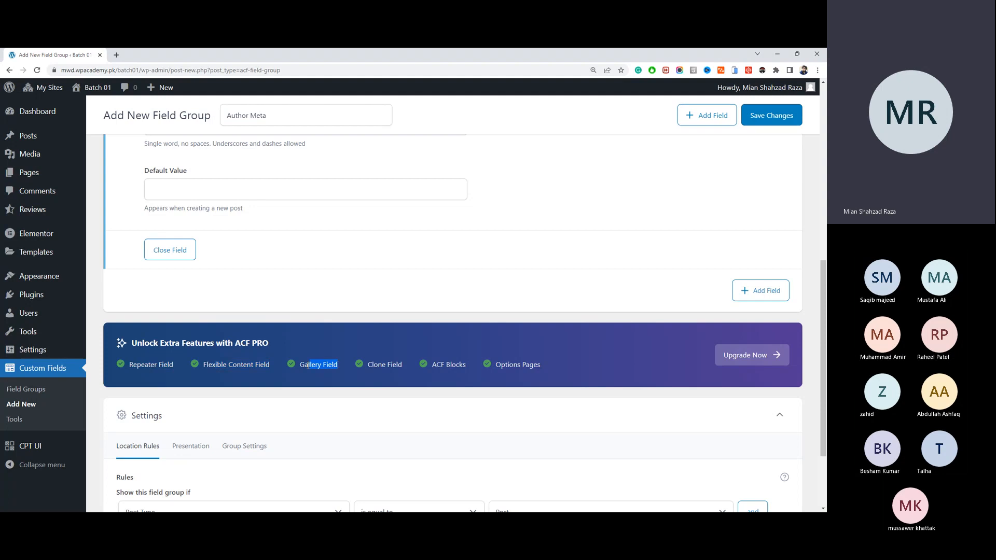
{"action": "left_click_drag", "start_coordinate": [413, 366], "coordinate": [384, 363]}
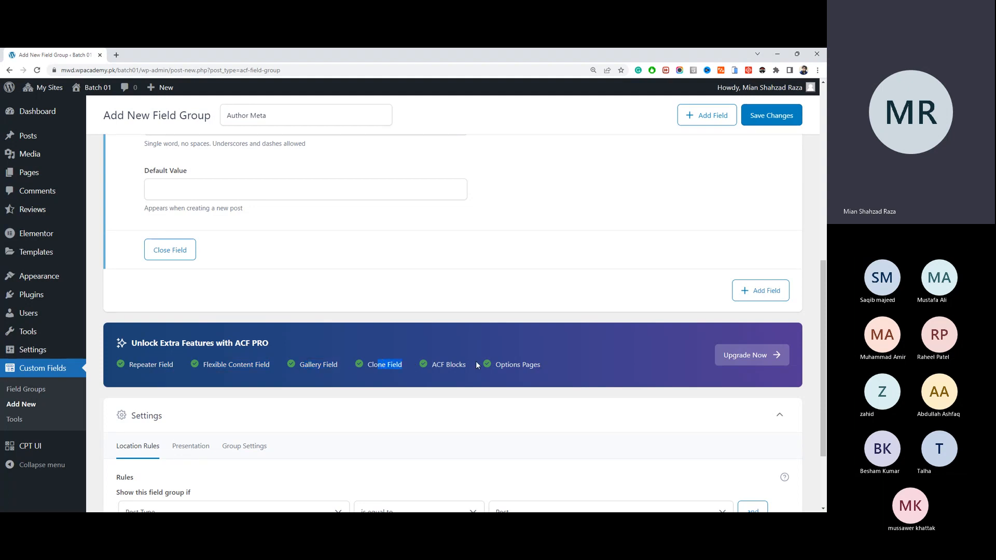
{"action": "left_click_drag", "start_coordinate": [465, 366], "coordinate": [436, 365]}
{"action": "left_click_drag", "start_coordinate": [562, 367], "coordinate": [501, 366]}
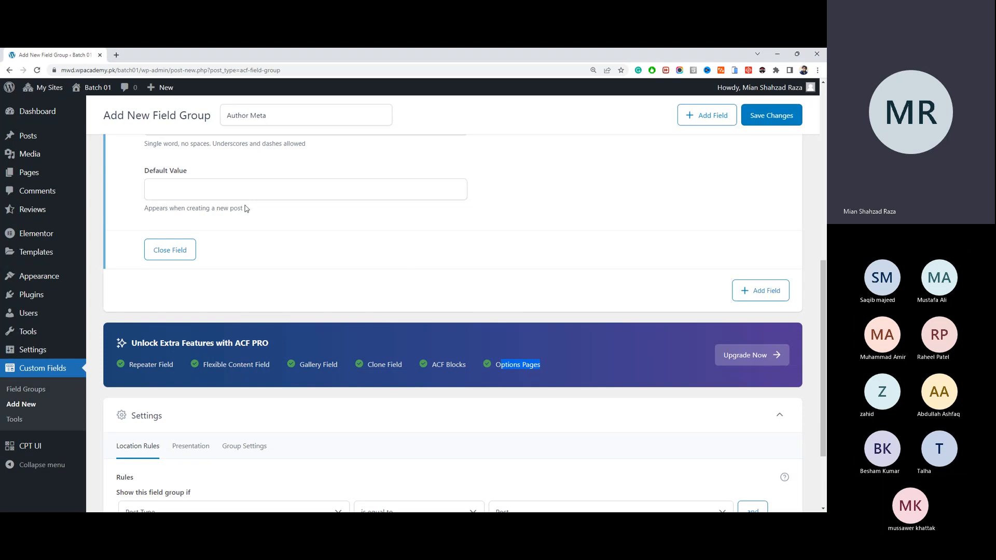
{"action": "scroll", "coordinate": [280, 193], "scroll_direction": "up", "scroll_amount": 10}
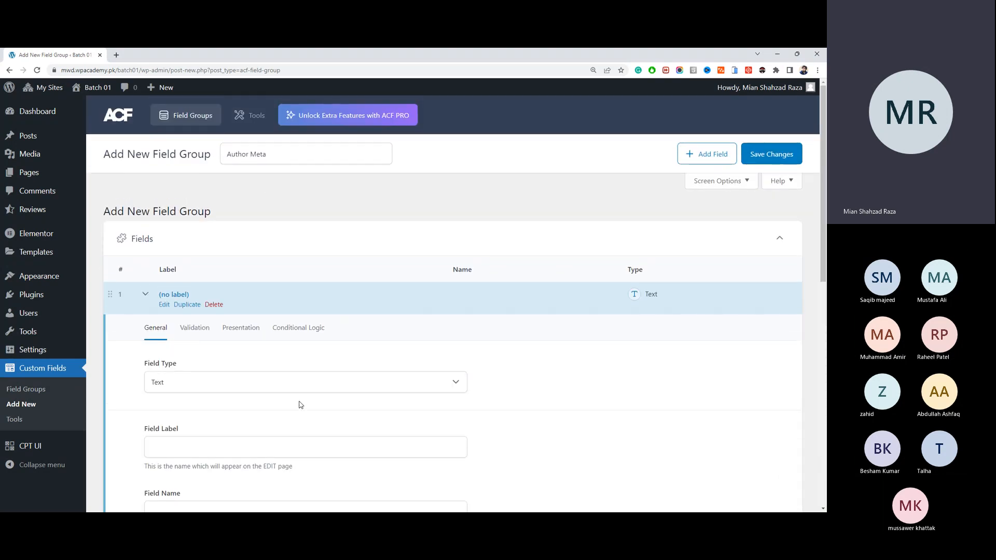
Step: Look through the available field types for the first field without changing it from Text
{"action": "left_click", "coordinate": [281, 383]}
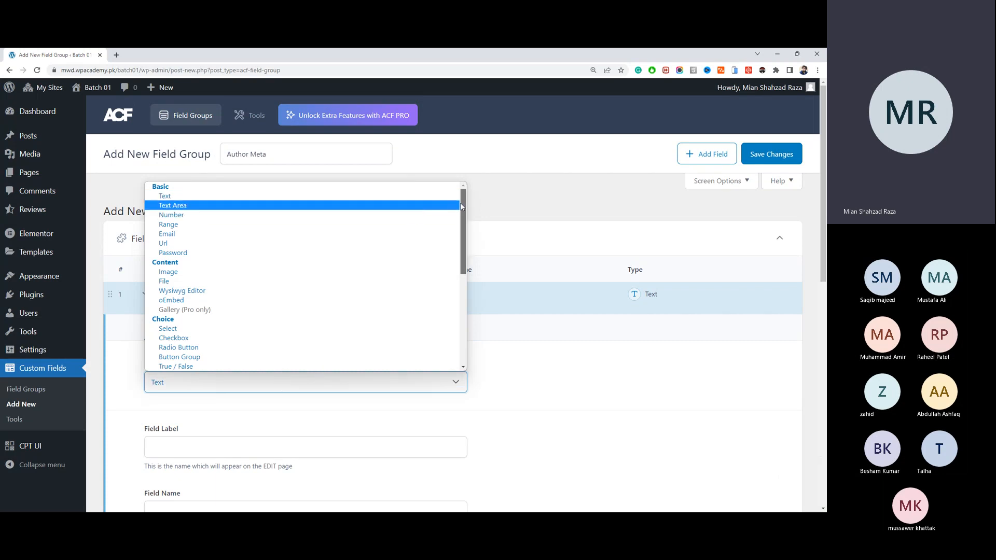
{"action": "left_click_drag", "start_coordinate": [463, 234], "coordinate": [465, 176]}
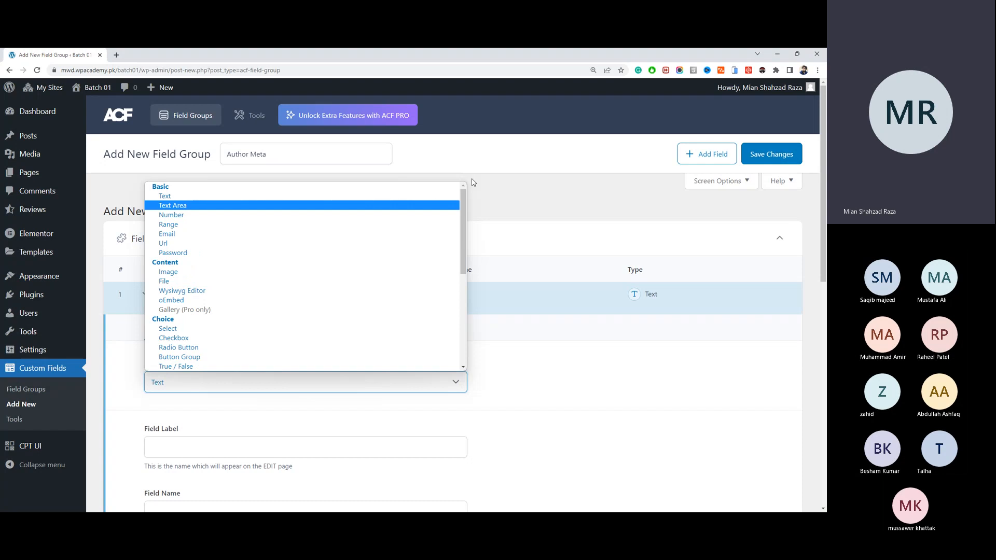
{"action": "left_click", "coordinate": [481, 209]}
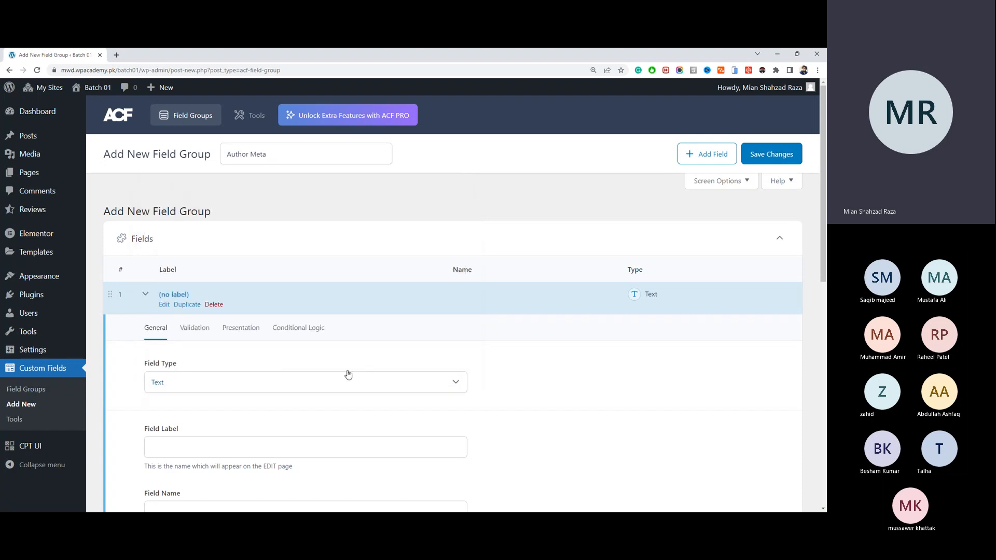
{"action": "left_click", "coordinate": [321, 392]}
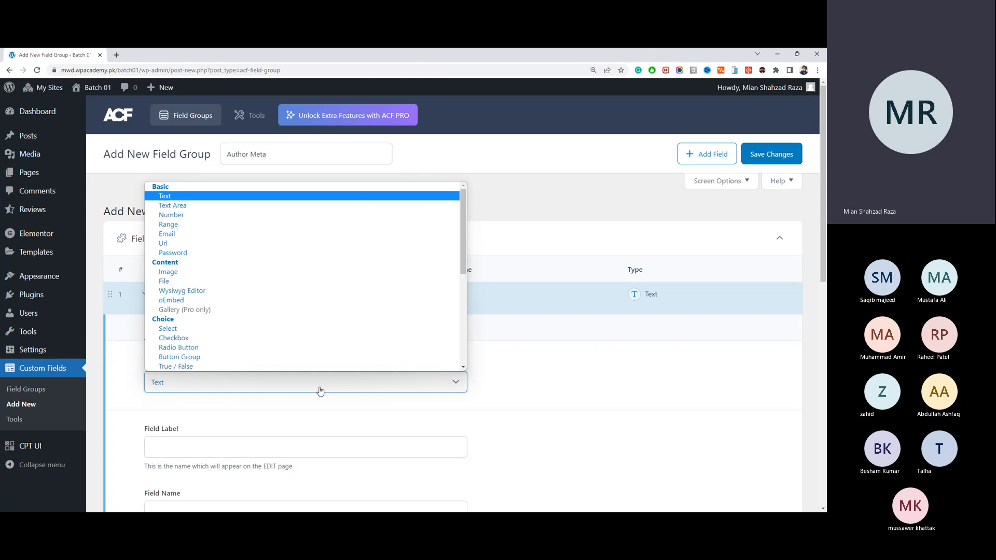
{"action": "left_click", "coordinate": [320, 391]}
Step: Label the first text field "Author Name" and let its field name be generated from the label
{"action": "scroll", "coordinate": [320, 391], "scroll_direction": "down", "scroll_amount": 2}
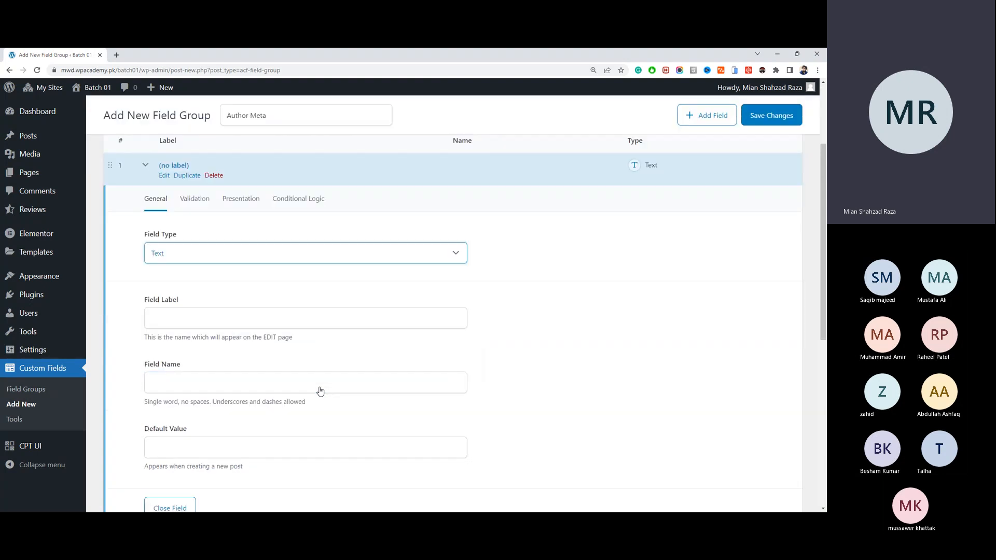
{"action": "left_click", "coordinate": [280, 313]}
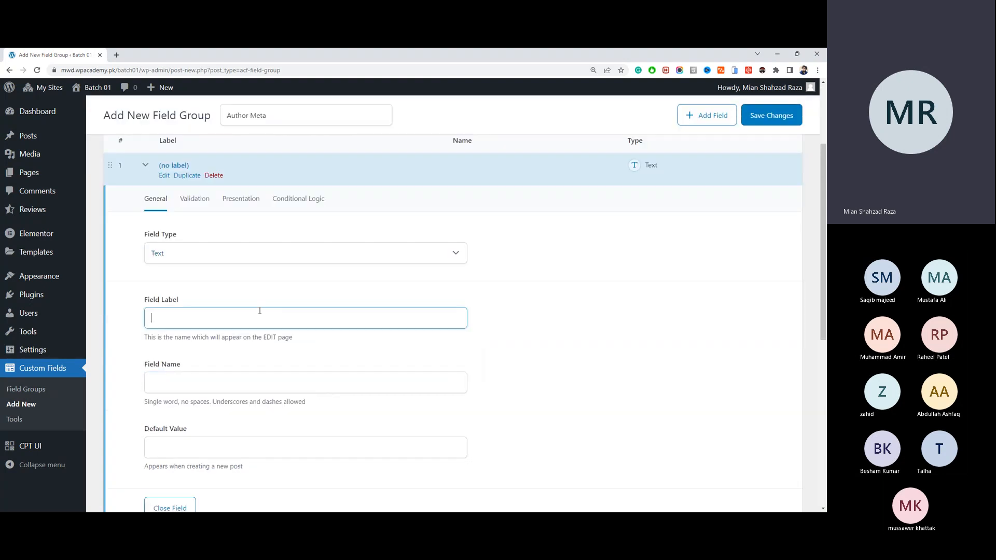
{"action": "type", "text": "Author "}
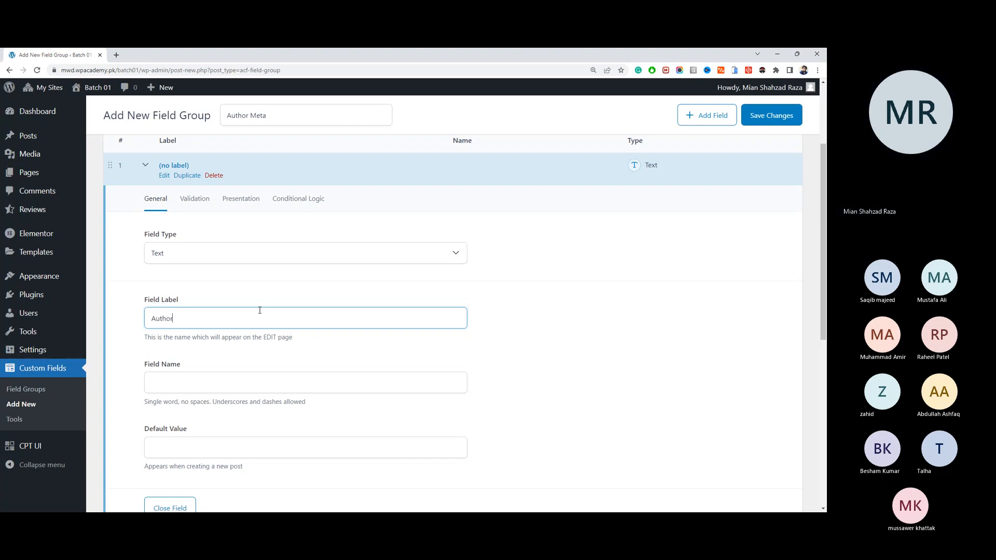
{"action": "type", "text": "Name"}
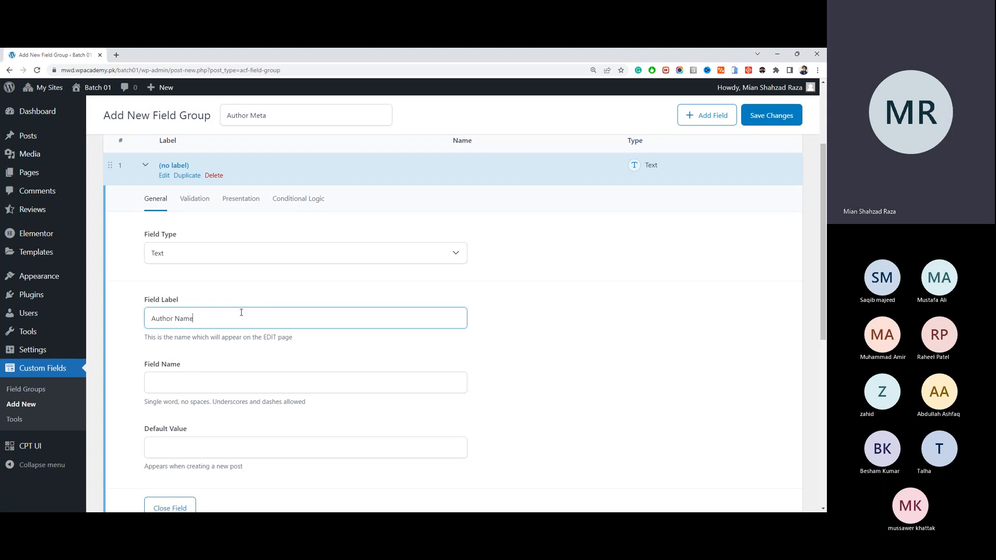
{"action": "key", "text": "ctrl+a"}
{"action": "left_click", "coordinate": [265, 377]}
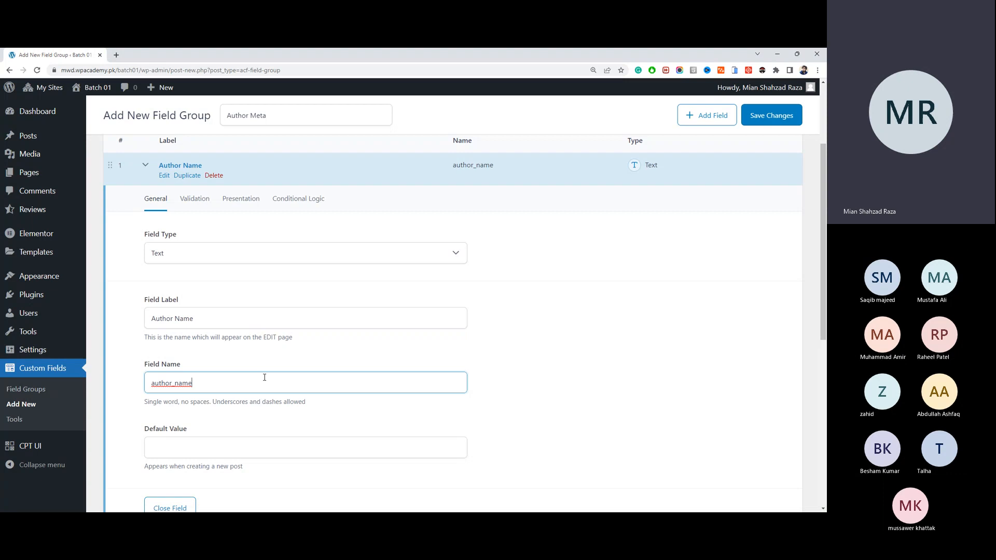
Step: Prefix the field name so it reads mwdb01_author_name, and copy the mwdb01_ prefix for reuse
{"action": "left_click", "coordinate": [205, 318]}
{"action": "scroll", "coordinate": [218, 290], "scroll_direction": "down", "scroll_amount": 2}
{"action": "left_click", "coordinate": [232, 259]}
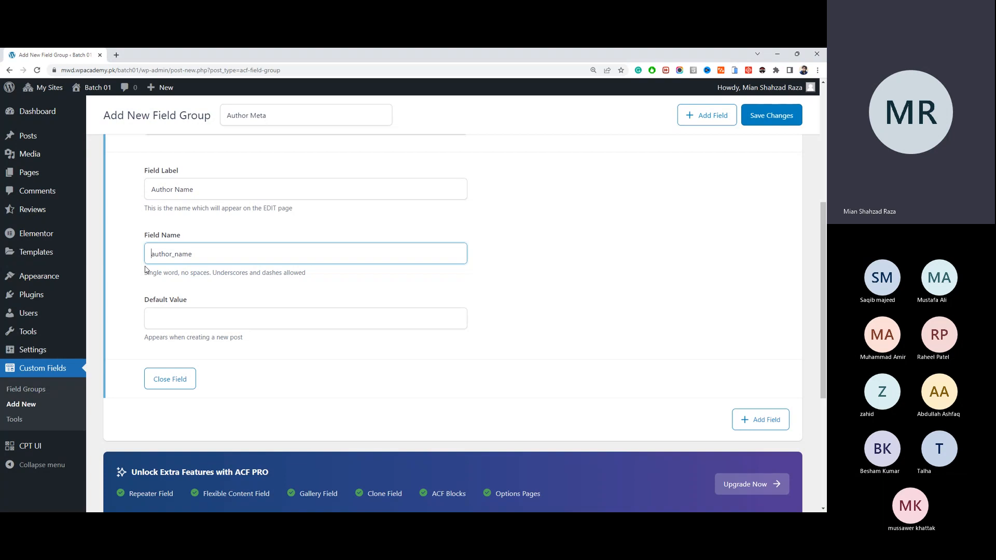
{"action": "type", "text": "mwb"}
{"action": "key", "text": "BackSpace"}
{"action": "type", "text": "db"}
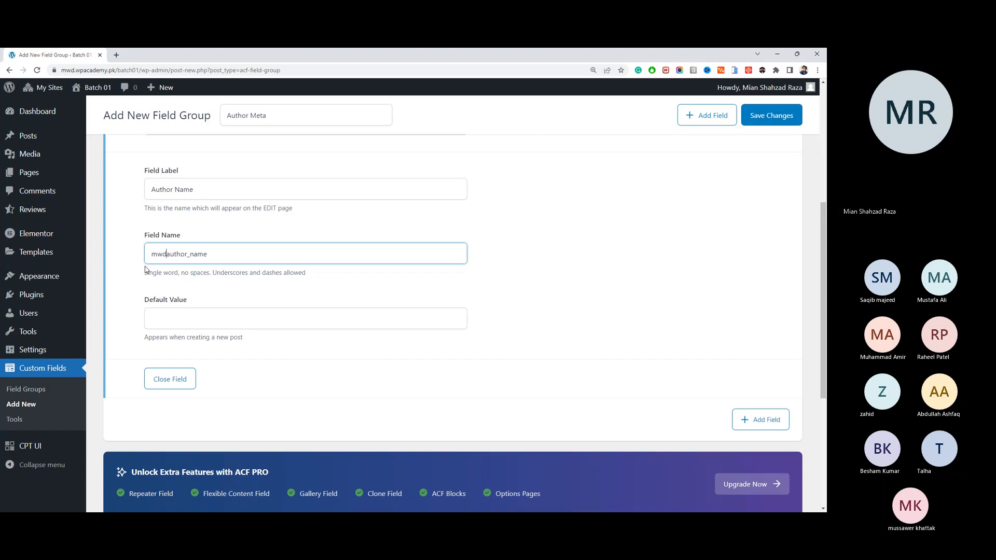
{"action": "type", "text": "01_"}
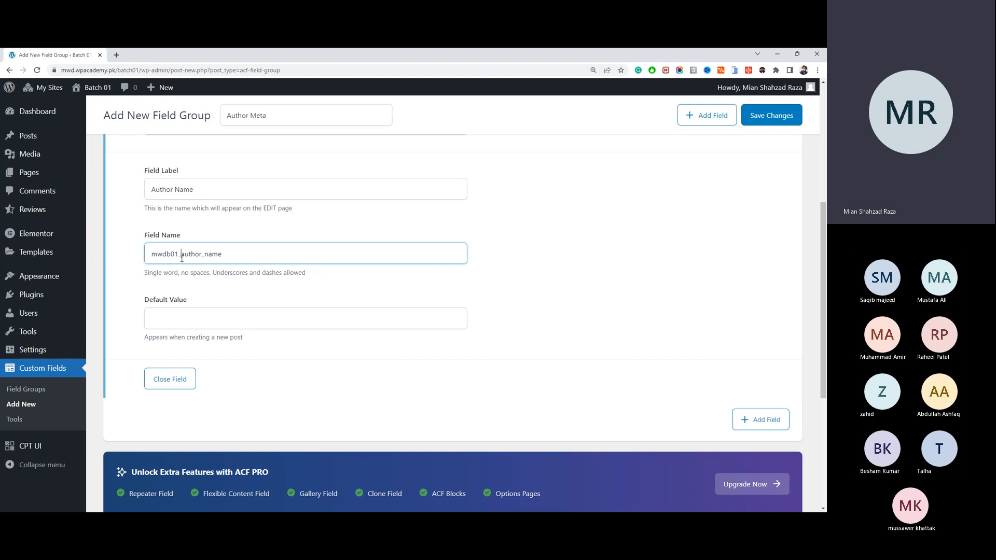
{"action": "left_click_drag", "start_coordinate": [180, 254], "coordinate": [135, 260]}
{"action": "key", "text": "ctrl+c"}
Step: Enter a placeholder person's name as the Author Name field's default value and collapse the field's settings
{"action": "left_click", "coordinate": [186, 327]}
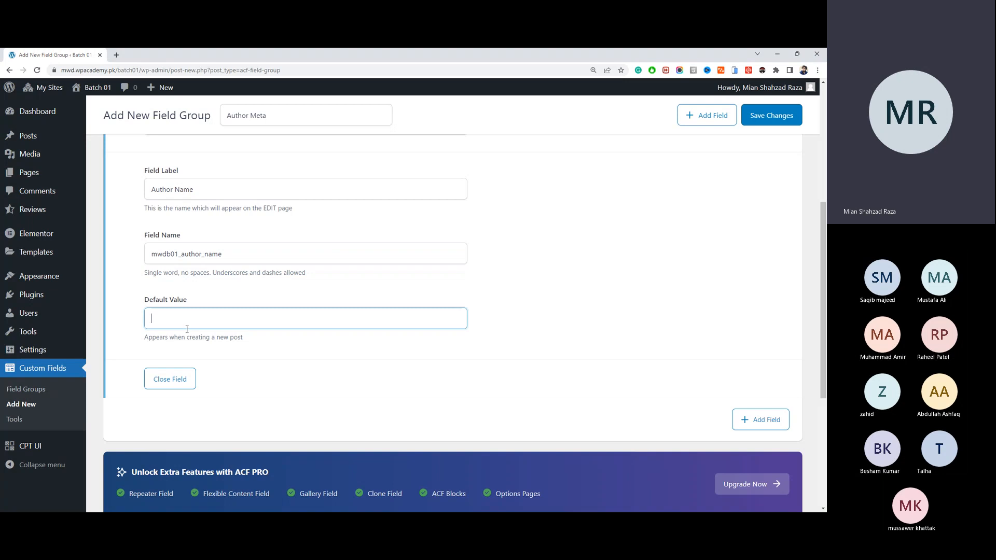
{"action": "type", "text": "John Doe."}
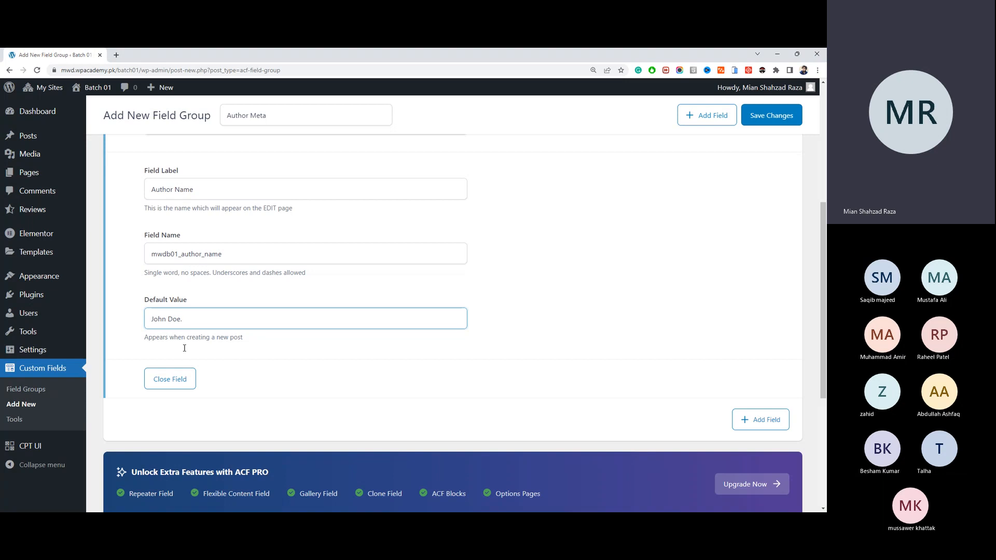
{"action": "left_click", "coordinate": [184, 378]}
{"action": "scroll", "coordinate": [224, 249], "scroll_direction": "up", "scroll_amount": 3}
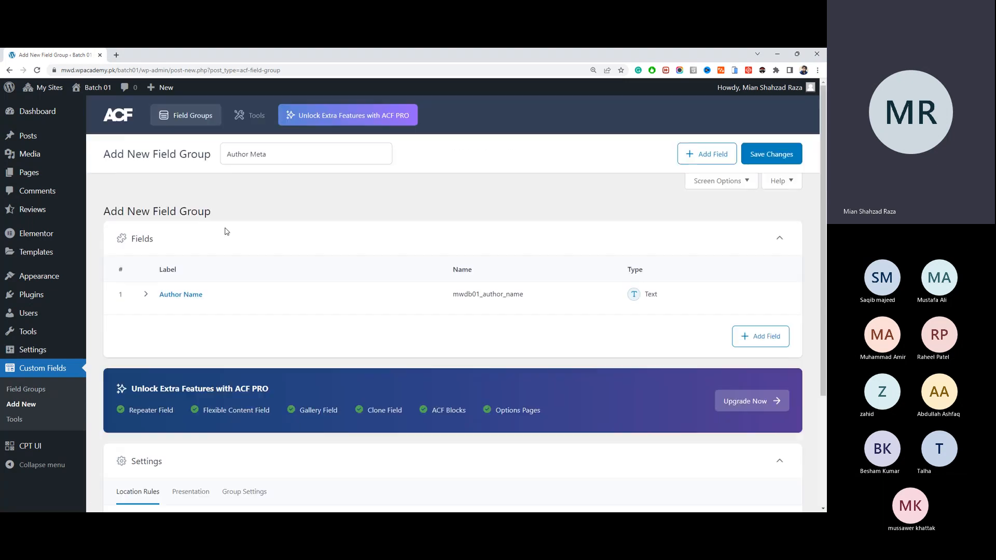
Step: Add a second field of type Number to the group and label it "Rating"
{"action": "left_click", "coordinate": [752, 341]}
{"action": "left_click", "coordinate": [250, 419]}
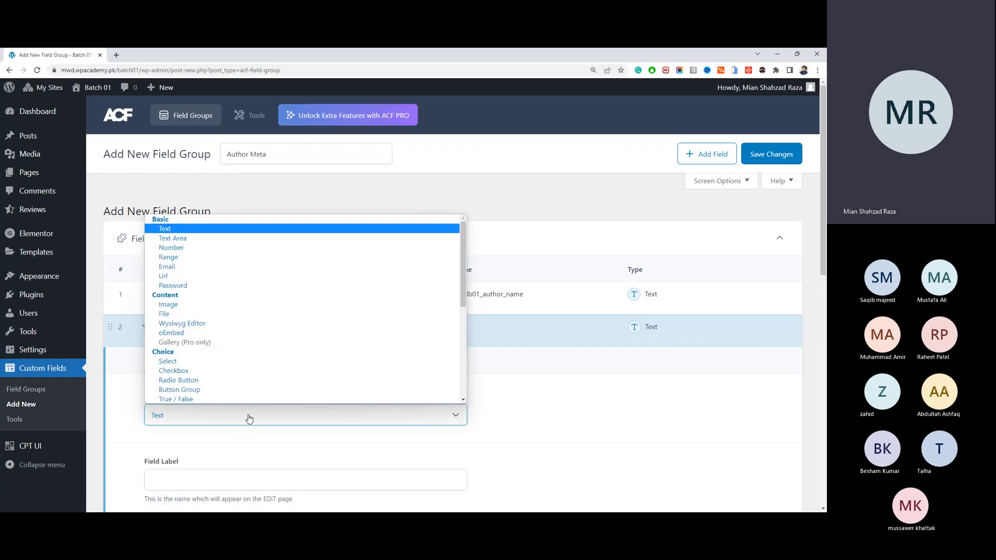
{"action": "left_click", "coordinate": [197, 247]}
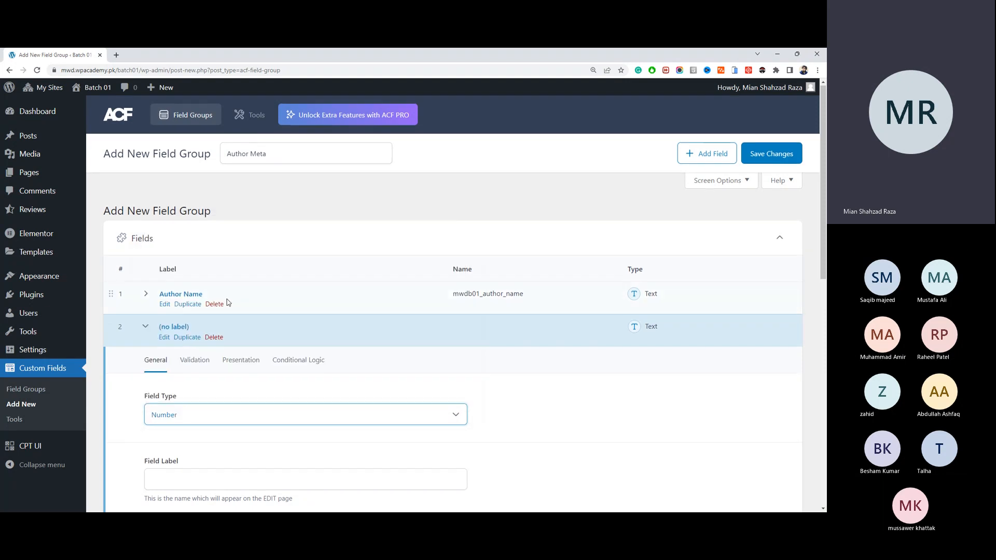
{"action": "scroll", "coordinate": [228, 303], "scroll_direction": "down", "scroll_amount": 3}
{"action": "left_click", "coordinate": [246, 355]}
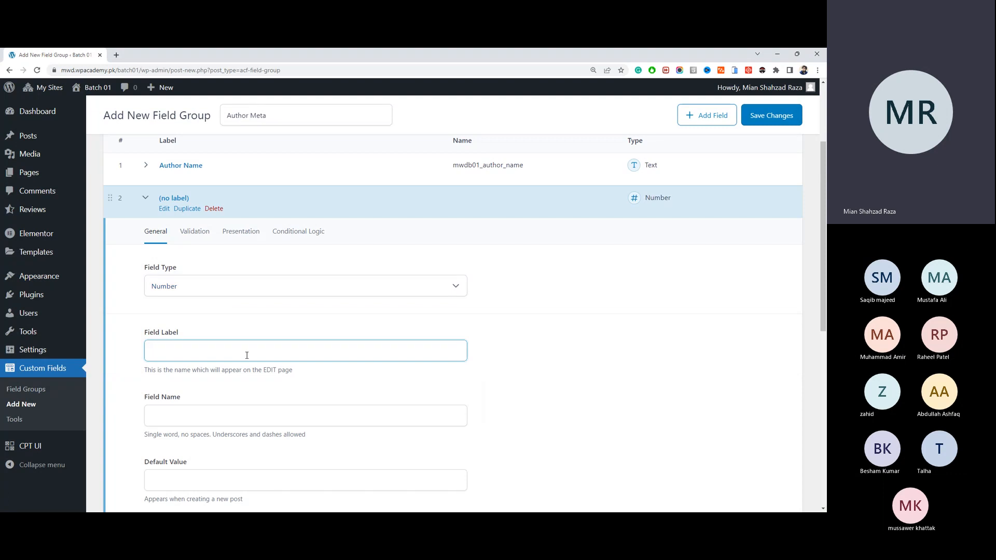
{"action": "type", "text": "Rating"}
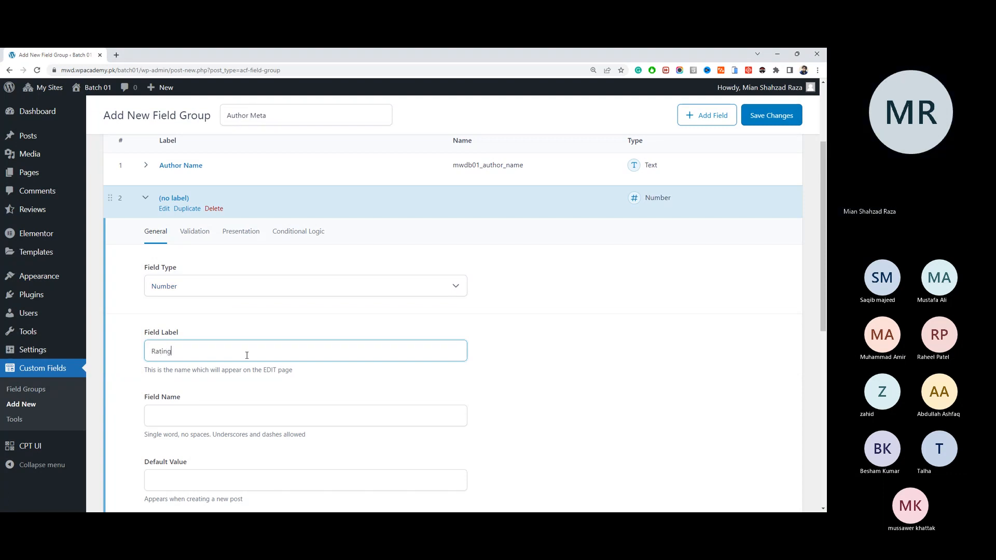
Step: Paste the copied prefix before the Rating field's name so it reads mwdb01_rating
{"action": "key", "text": "Tab"}
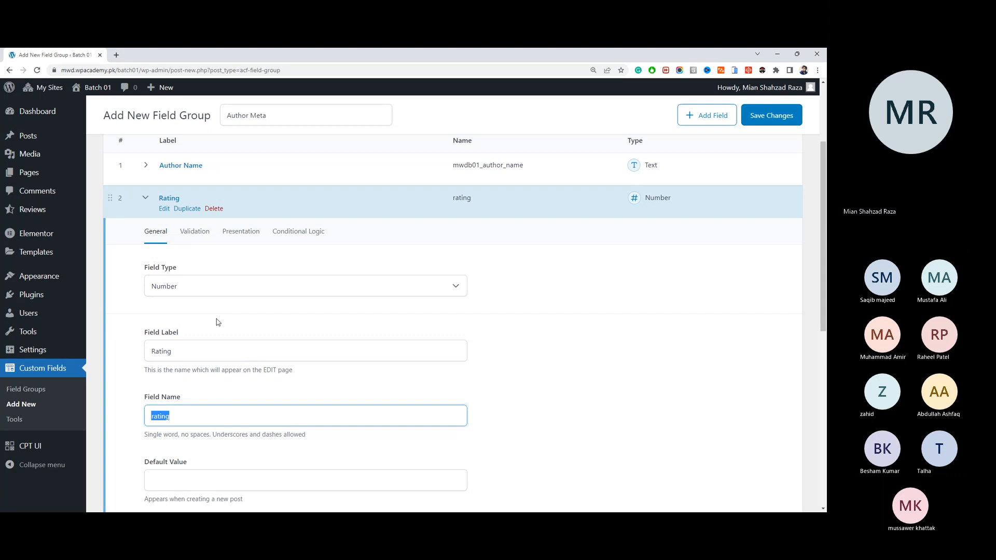
{"action": "key", "text": "Home"}
{"action": "key", "text": "ctrl+v"}
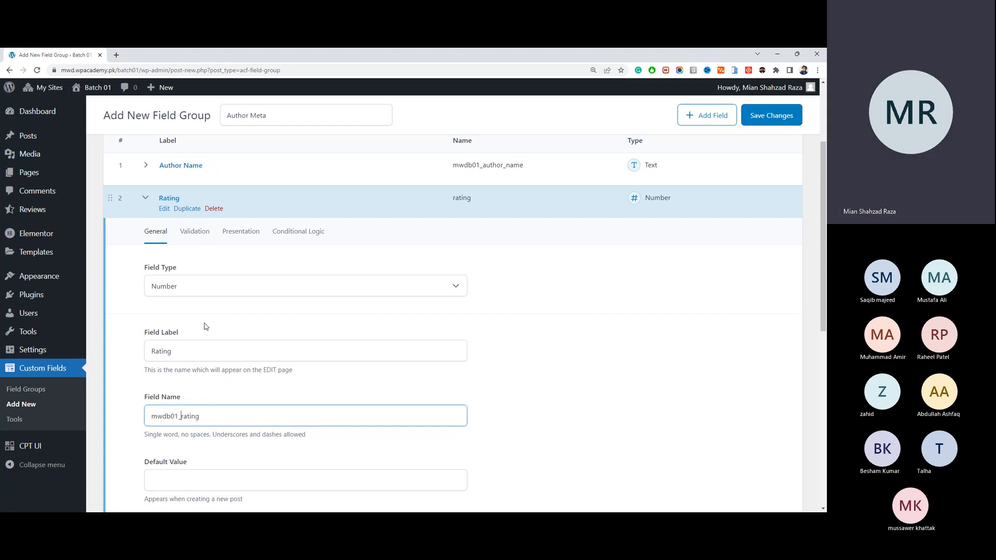
{"action": "scroll", "coordinate": [201, 281], "scroll_direction": "down", "scroll_amount": 2}
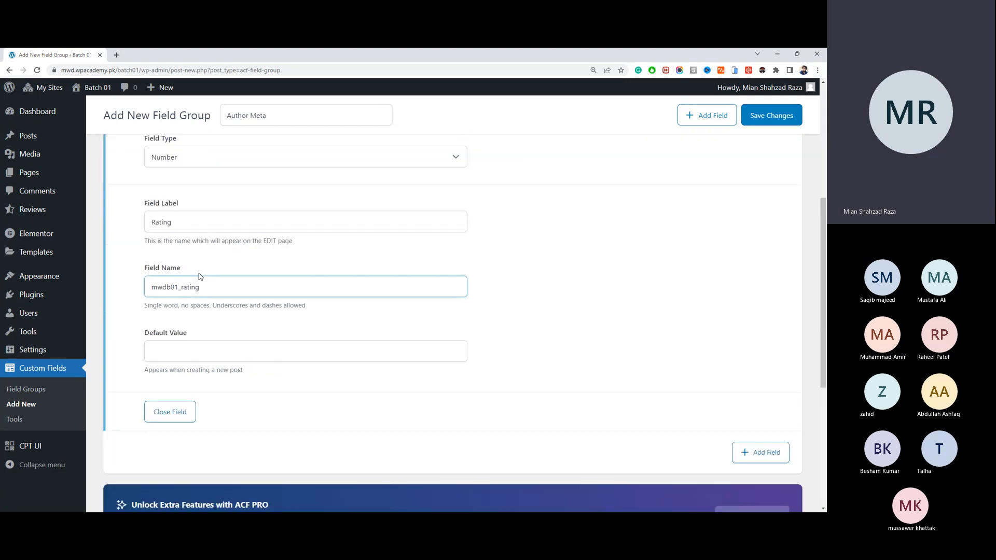
Step: Set the Rating field's default value to 5
{"action": "left_click", "coordinate": [206, 358]}
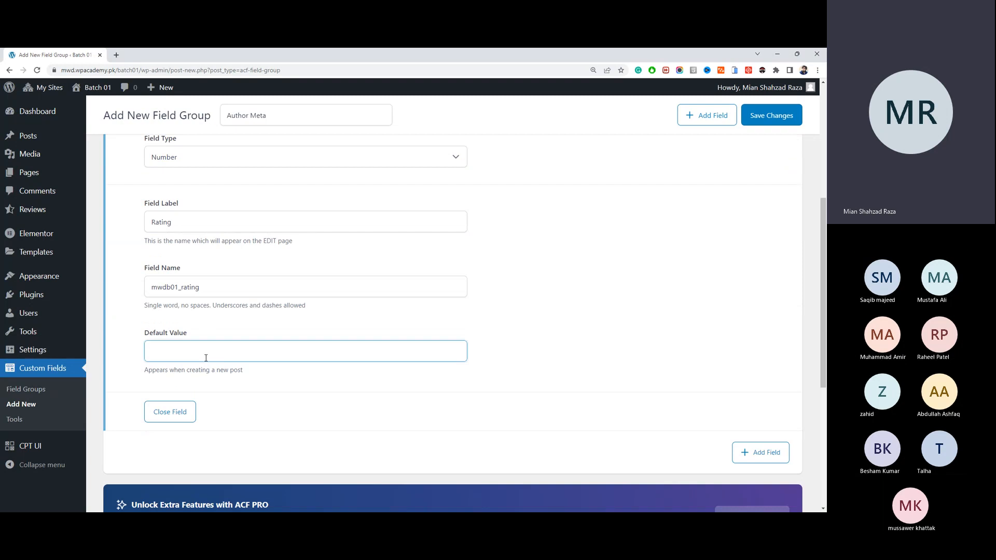
{"action": "scroll", "coordinate": [206, 358], "scroll_direction": "up", "scroll_amount": 2}
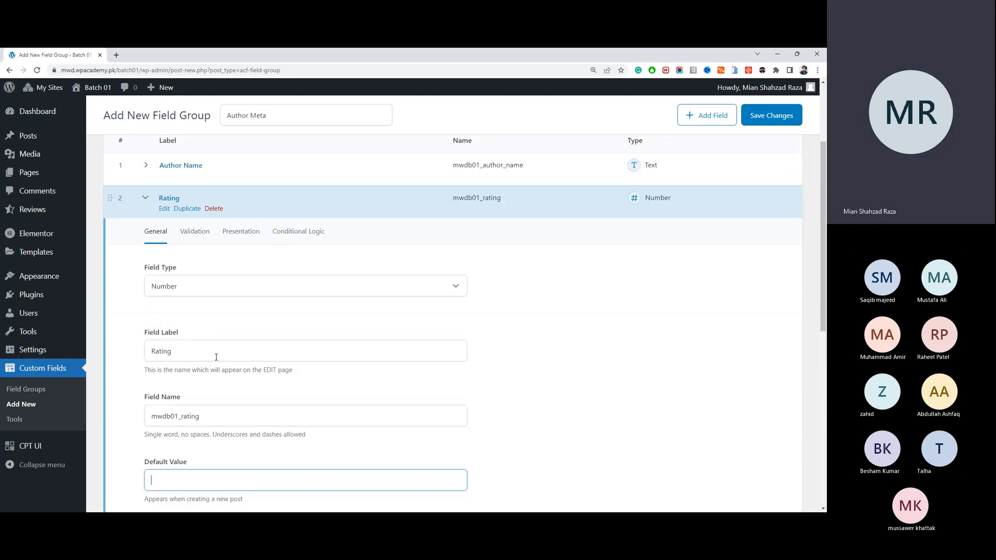
{"action": "scroll", "coordinate": [213, 357], "scroll_direction": "down", "scroll_amount": 2}
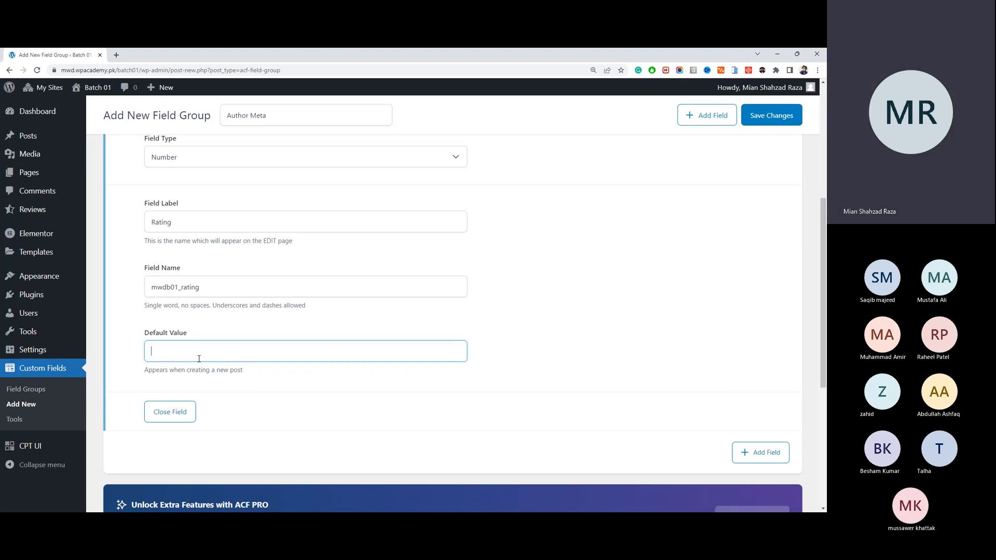
{"action": "type", "text": "5"}
Step: Make the Rating field required in its validation settings
{"action": "scroll", "coordinate": [198, 358], "scroll_direction": "up", "scroll_amount": 3}
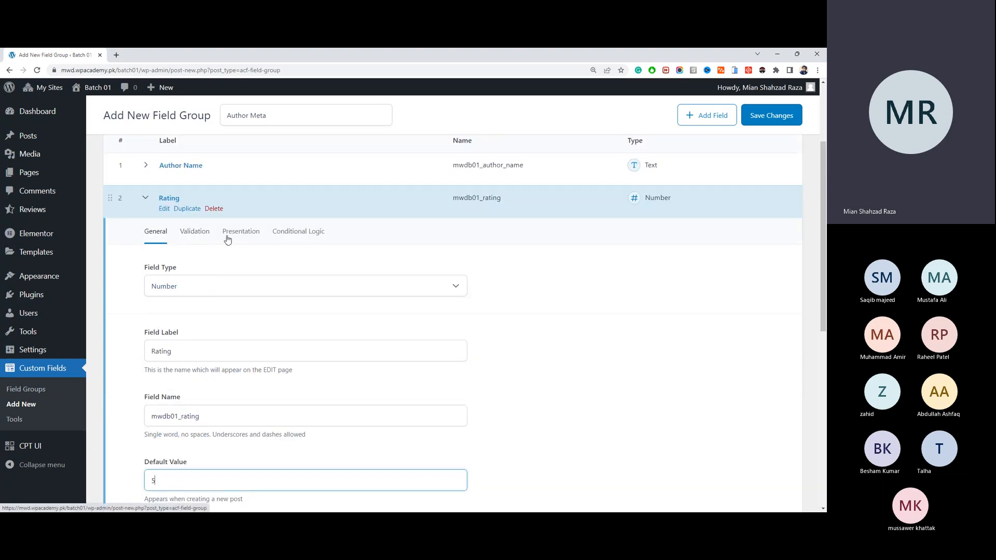
{"action": "scroll", "coordinate": [457, 467], "scroll_direction": "down", "scroll_amount": 5}
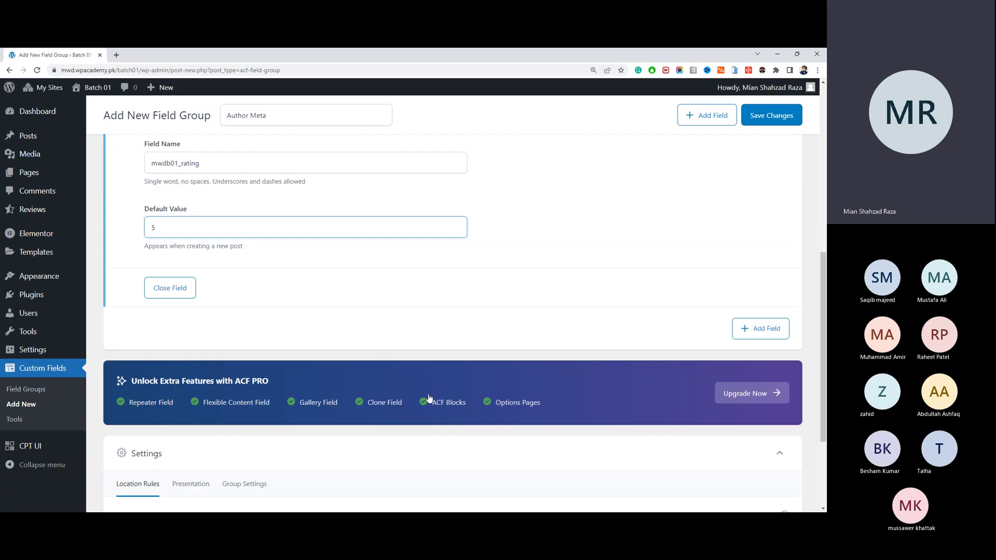
{"action": "scroll", "coordinate": [430, 397], "scroll_direction": "up", "scroll_amount": 5}
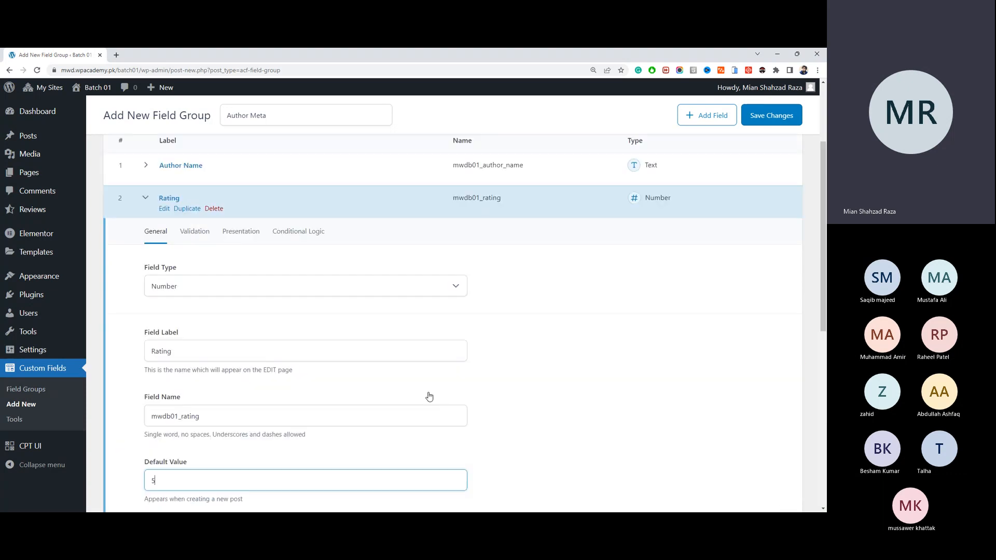
{"action": "left_click", "coordinate": [196, 240]}
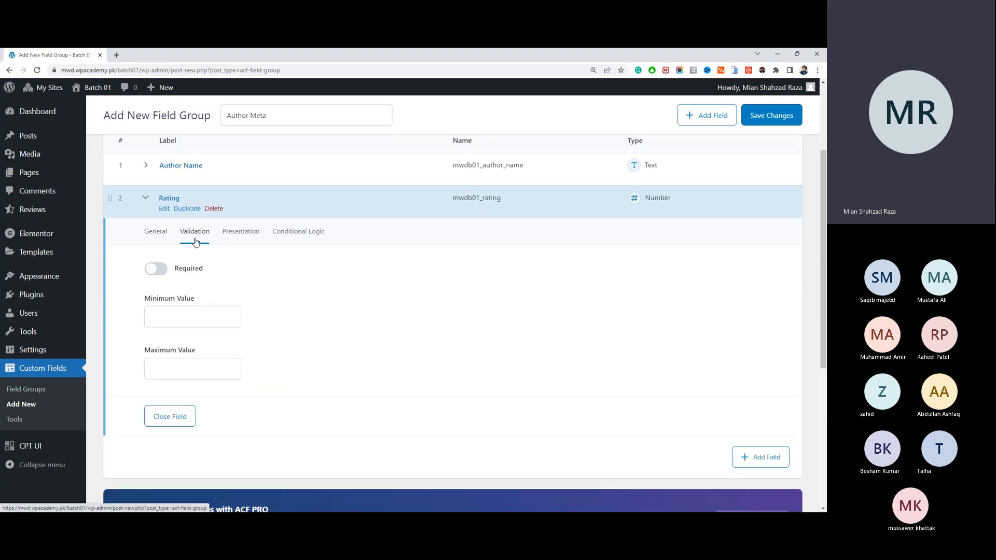
{"action": "left_click", "coordinate": [157, 269]}
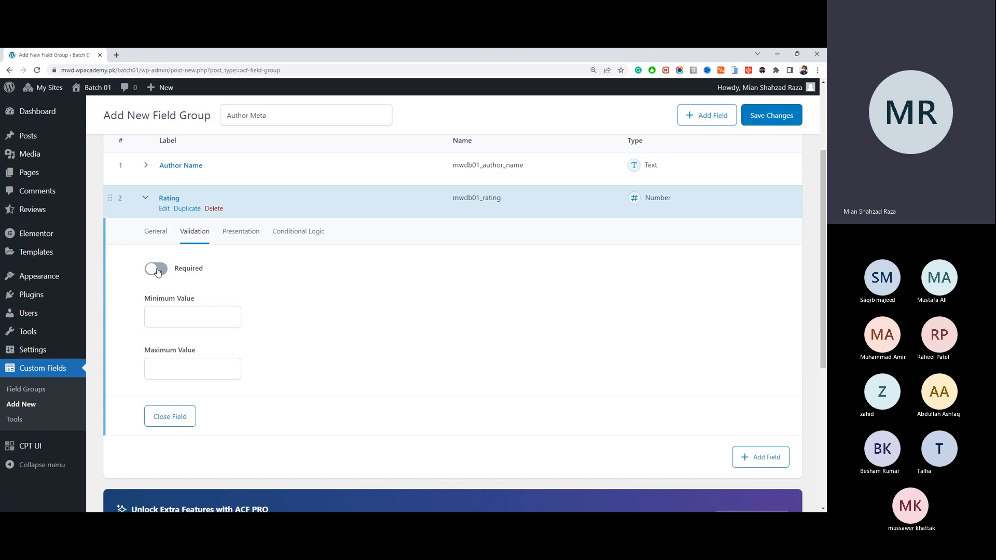
Step: Make the Author Name field required in its validation settings and collapse the field
{"action": "left_click", "coordinate": [150, 167]}
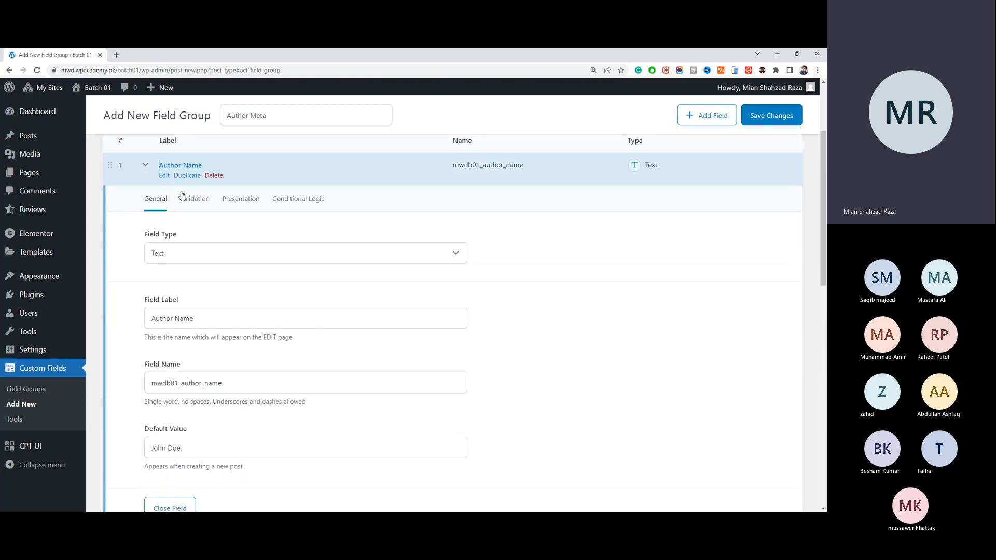
{"action": "left_click", "coordinate": [150, 166]}
{"action": "left_click", "coordinate": [203, 204]}
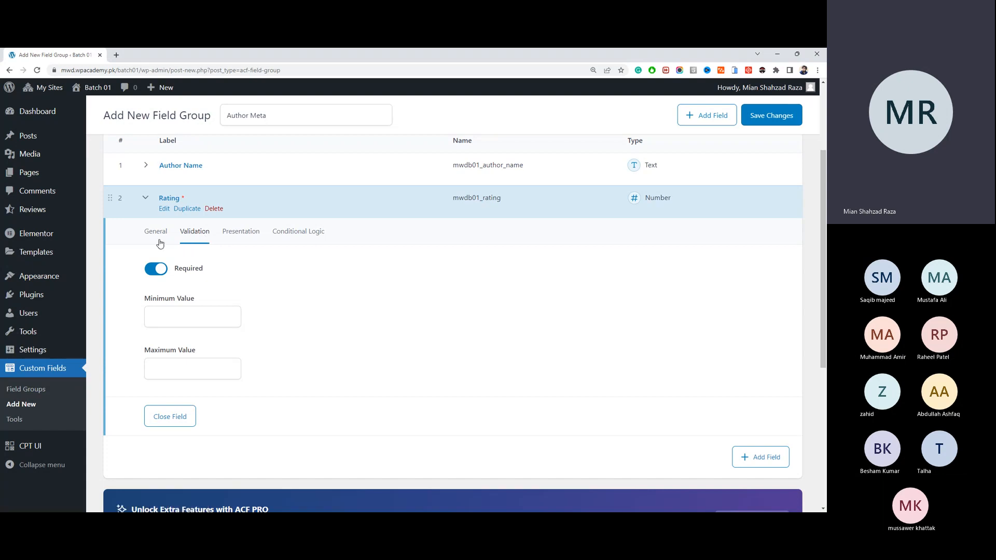
{"action": "left_click", "coordinate": [165, 167]}
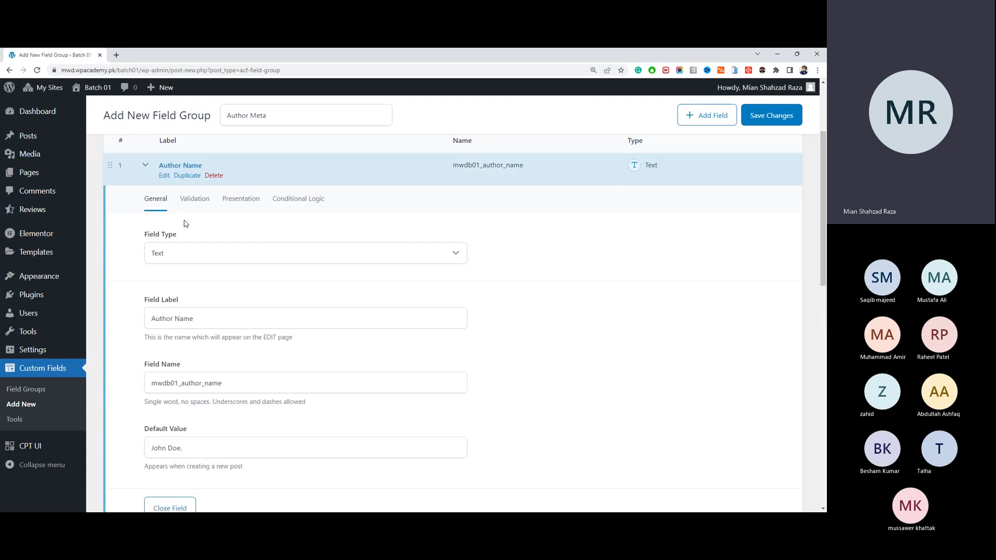
{"action": "left_click", "coordinate": [192, 199]}
{"action": "left_click", "coordinate": [156, 237]}
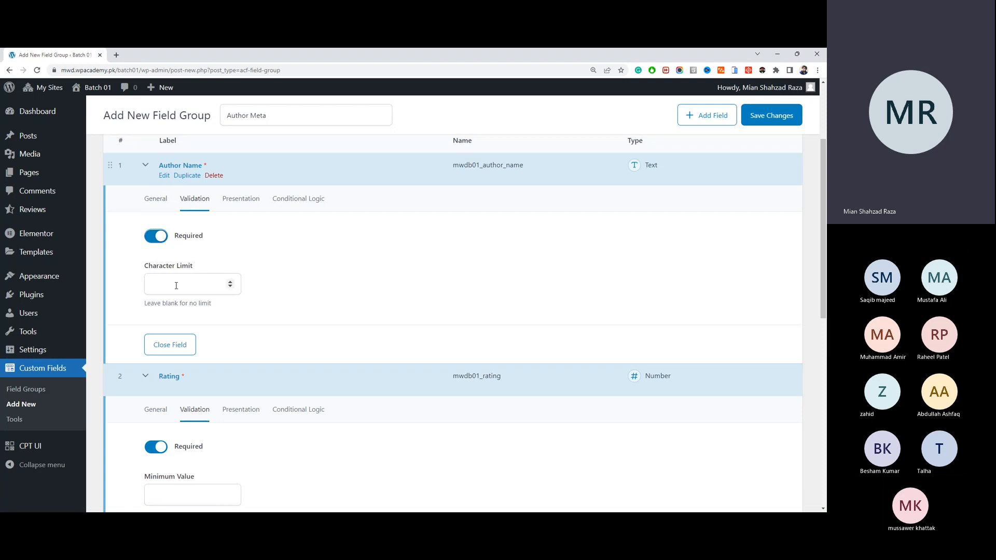
{"action": "left_click", "coordinate": [164, 176]}
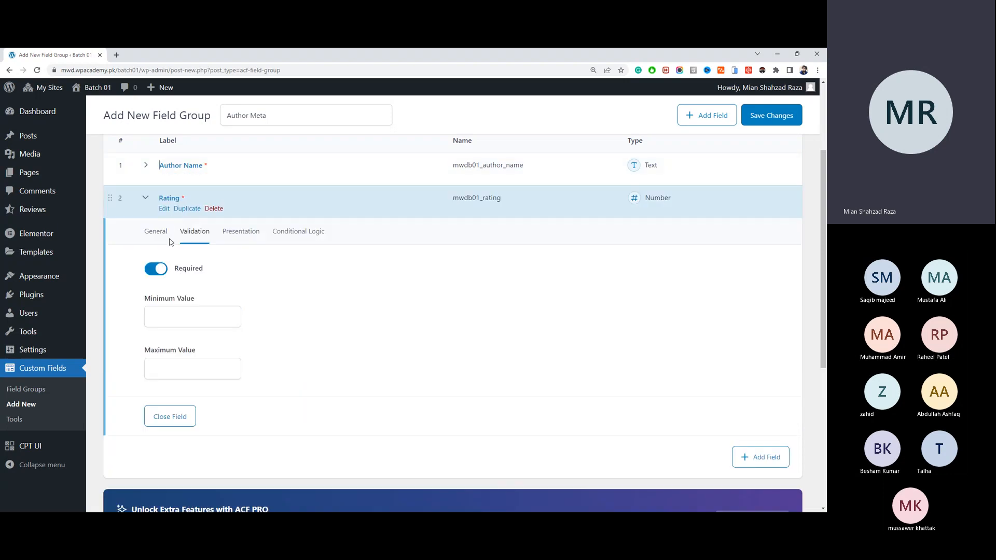
Step: Set the Rating field's minimum value to 1 and its maximum value to 5
{"action": "left_click", "coordinate": [191, 316]}
{"action": "type", "text": "1"}
{"action": "left_click", "coordinate": [197, 373]}
{"action": "type", "text": "5"}
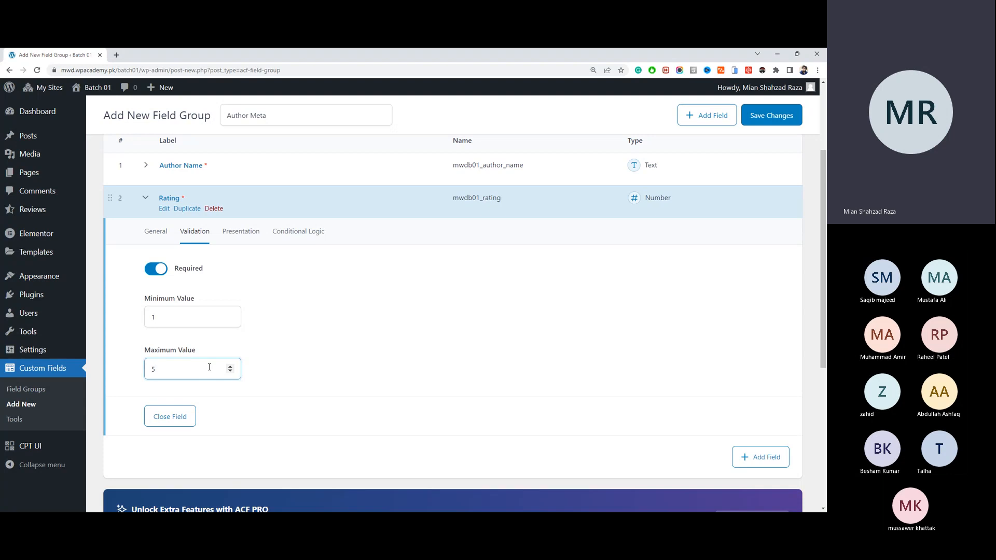
Step: Set the Rating field's step size to 1 in its presentation settings
{"action": "left_click", "coordinate": [241, 231]}
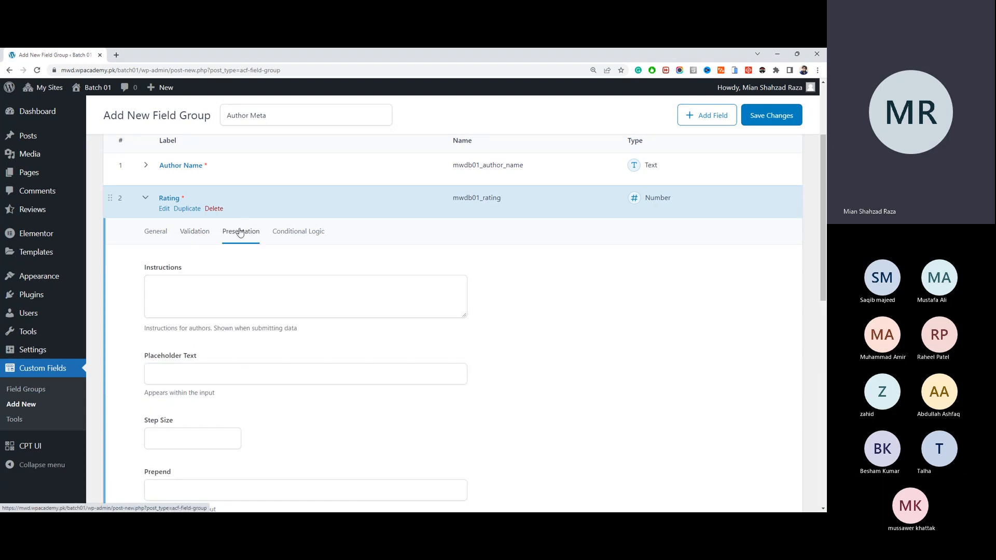
{"action": "scroll", "coordinate": [223, 249], "scroll_direction": "down", "scroll_amount": 3}
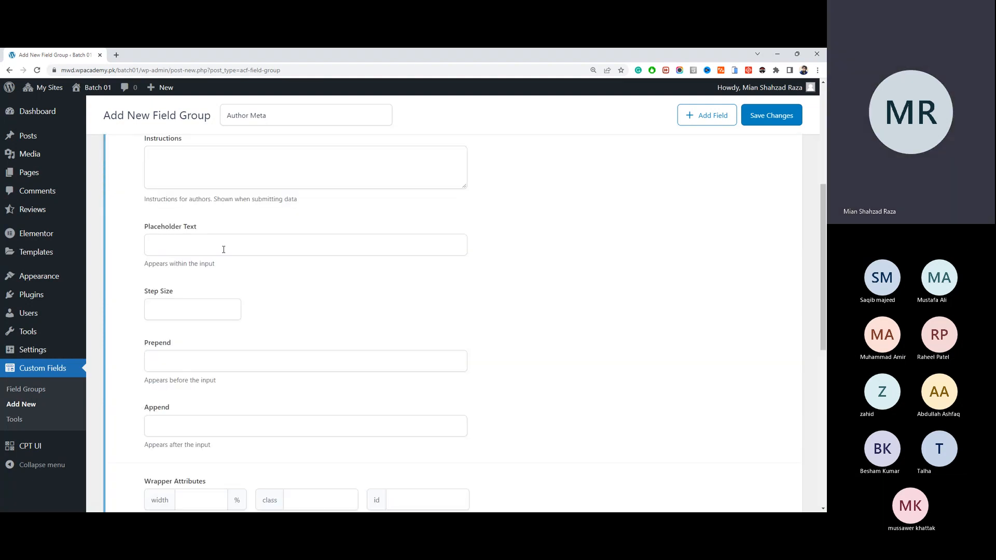
{"action": "left_click", "coordinate": [201, 313]}
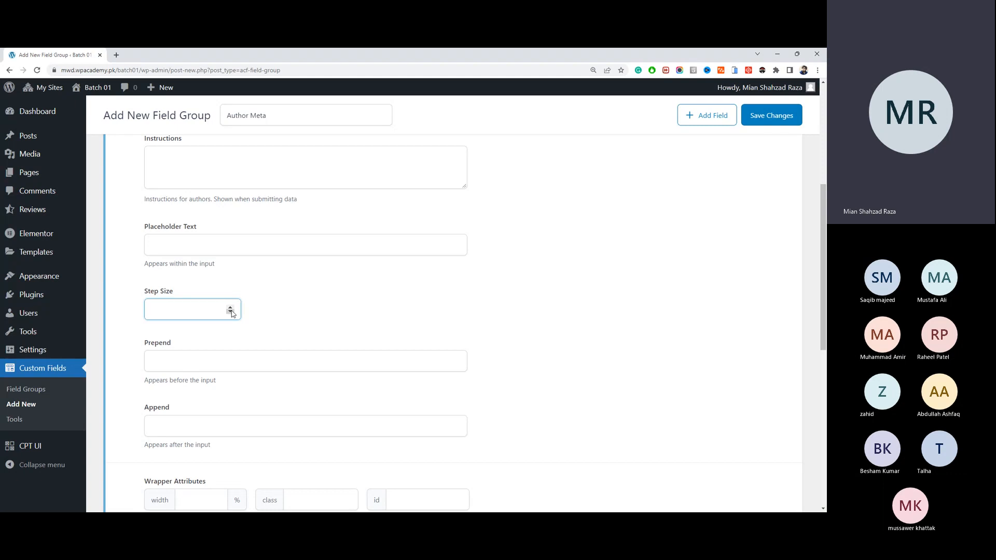
{"action": "left_click", "coordinate": [231, 312]}
{"action": "double_click", "coordinate": [231, 308]}
{"action": "left_click", "coordinate": [231, 307]}
{"action": "left_click", "coordinate": [231, 312]}
{"action": "left_click_drag", "start_coordinate": [206, 310], "coordinate": [145, 309]}
{"action": "type", "text": "1"}
{"action": "left_click_drag", "start_coordinate": [189, 308], "coordinate": [127, 308]}
{"action": "left_click", "coordinate": [195, 309]}
Step: Examine the Rating field's prepend, append and wrapper attribute settings
{"action": "scroll", "coordinate": [264, 345], "scroll_direction": "down", "scroll_amount": 2}
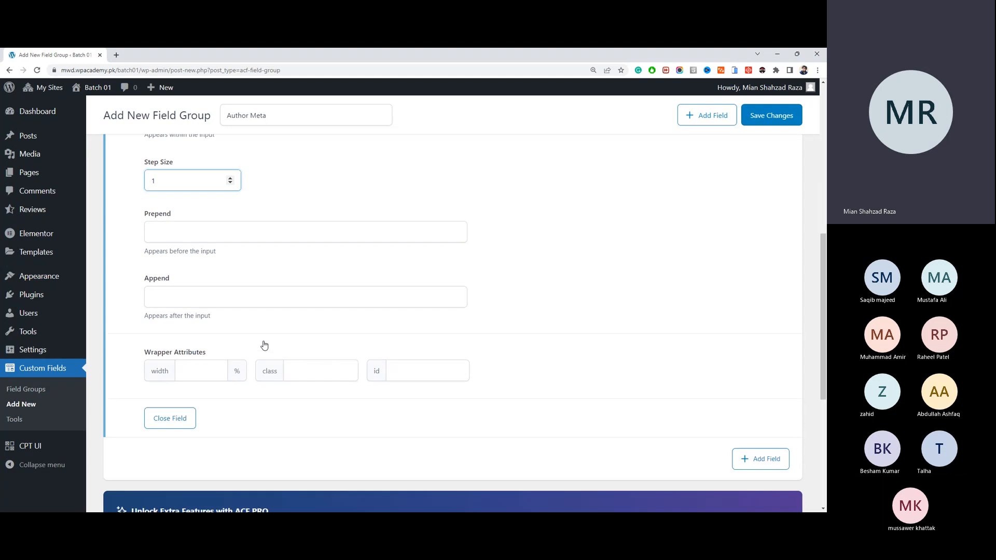
{"action": "left_click", "coordinate": [202, 369]}
{"action": "left_click", "coordinate": [301, 365]}
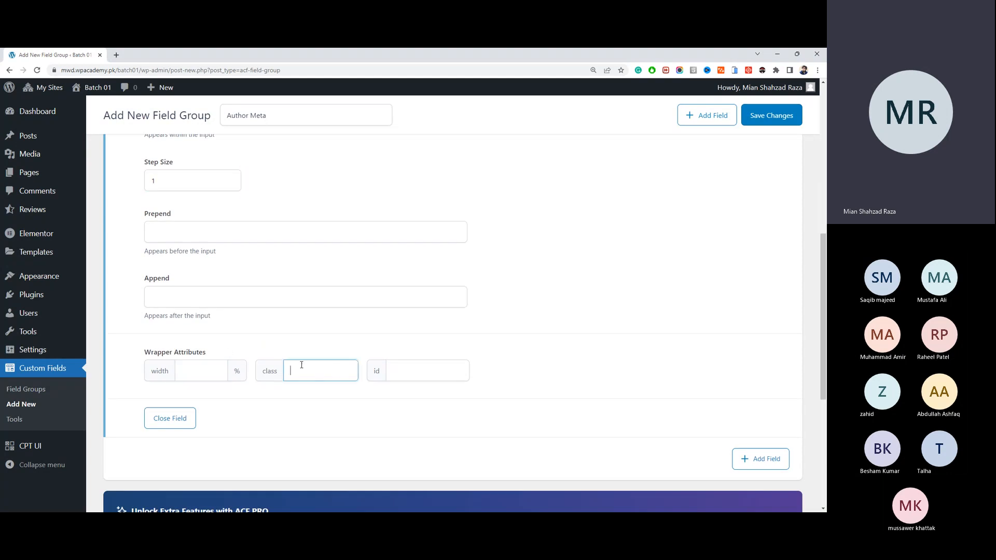
{"action": "left_click", "coordinate": [206, 371]}
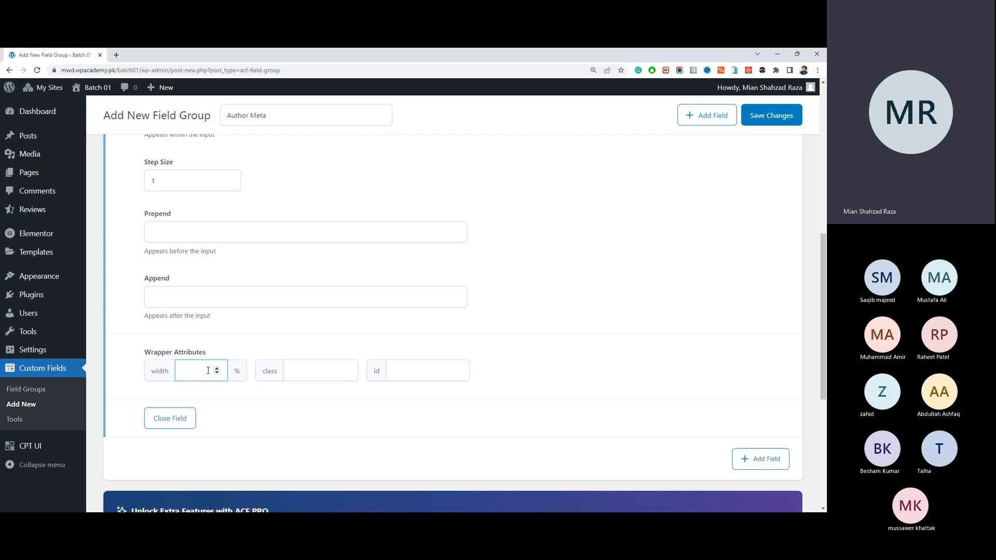
{"action": "left_click", "coordinate": [196, 232]}
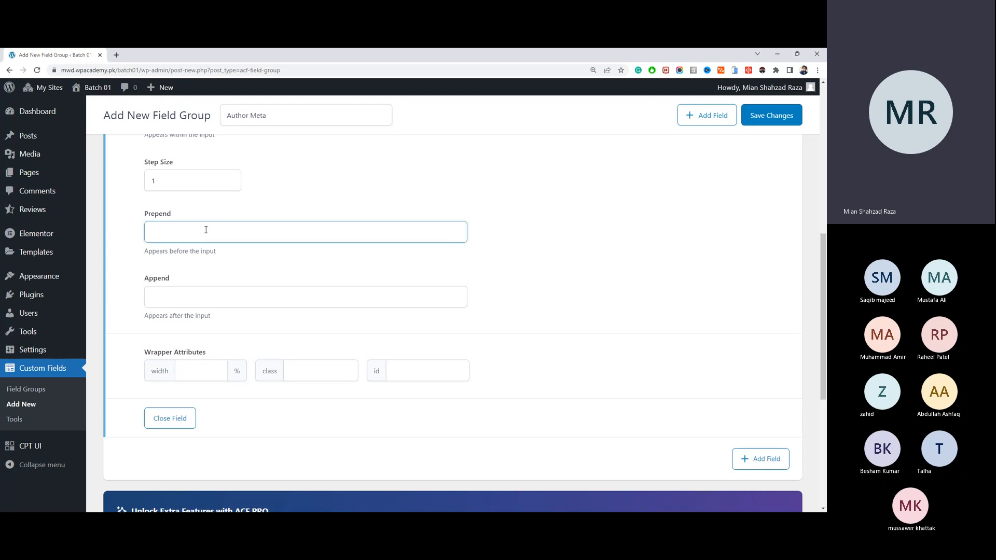
{"action": "left_click", "coordinate": [189, 306]}
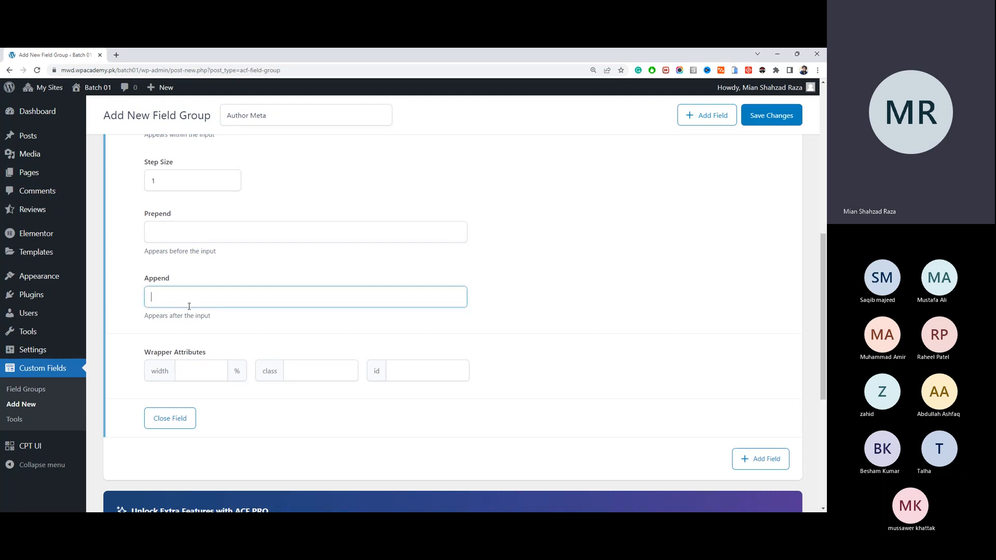
{"action": "left_click", "coordinate": [208, 235]}
{"action": "left_click", "coordinate": [202, 296]}
{"action": "scroll", "coordinate": [193, 257], "scroll_direction": "up", "scroll_amount": 5}
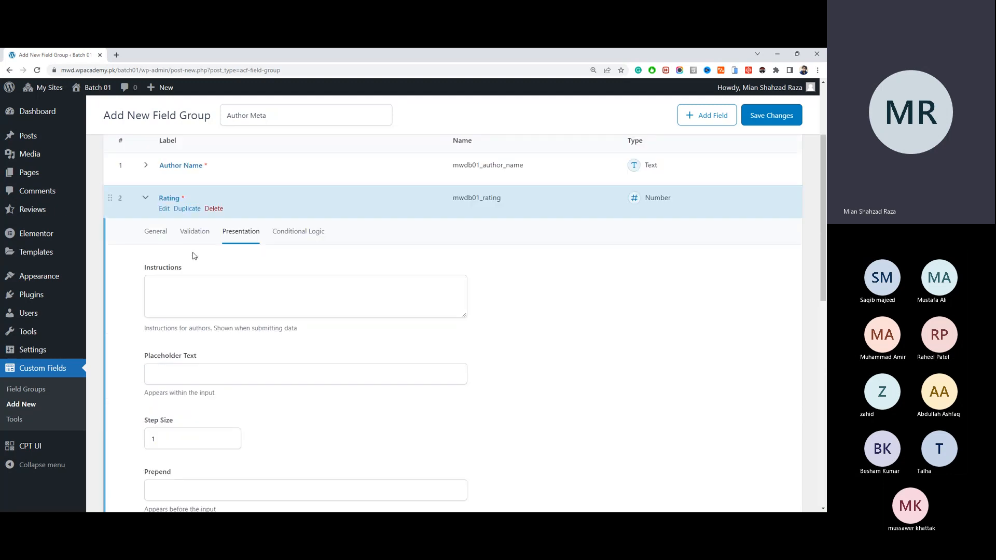
Step: Enable conditional logic for the Rating field with the rule that Author Name has any value
{"action": "left_click", "coordinate": [303, 238]}
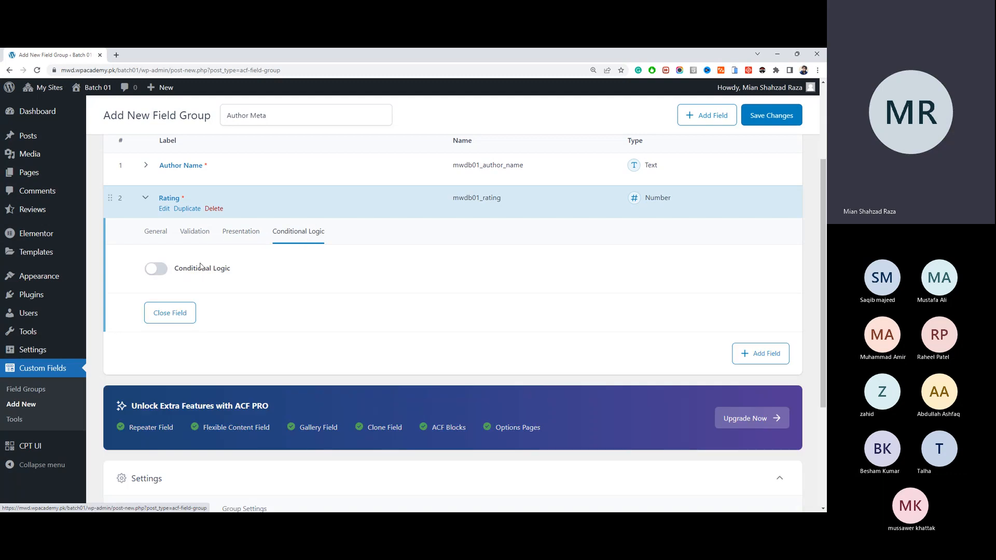
{"action": "left_click", "coordinate": [156, 268]}
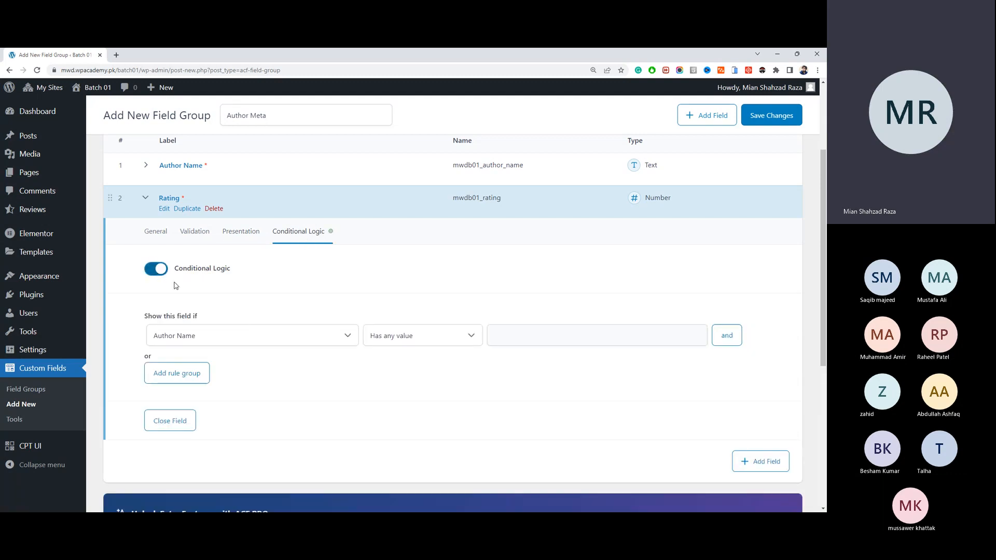
{"action": "left_click", "coordinate": [248, 336]}
{"action": "left_click", "coordinate": [172, 312]}
{"action": "left_click", "coordinate": [201, 329]}
{"action": "left_click", "coordinate": [213, 329]}
{"action": "left_click", "coordinate": [242, 342]}
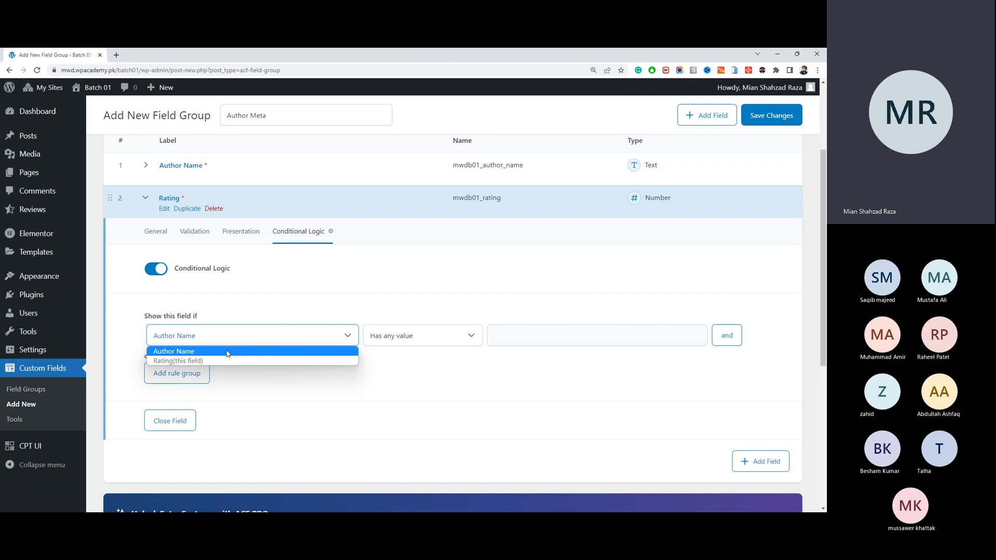
{"action": "left_click", "coordinate": [233, 353]}
{"action": "left_click", "coordinate": [389, 332]}
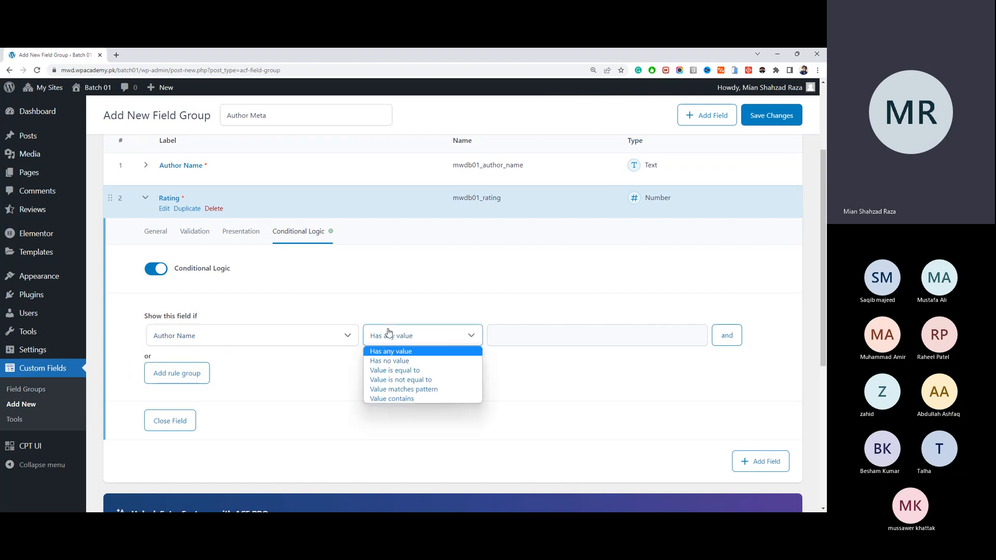
{"action": "left_click", "coordinate": [507, 336]}
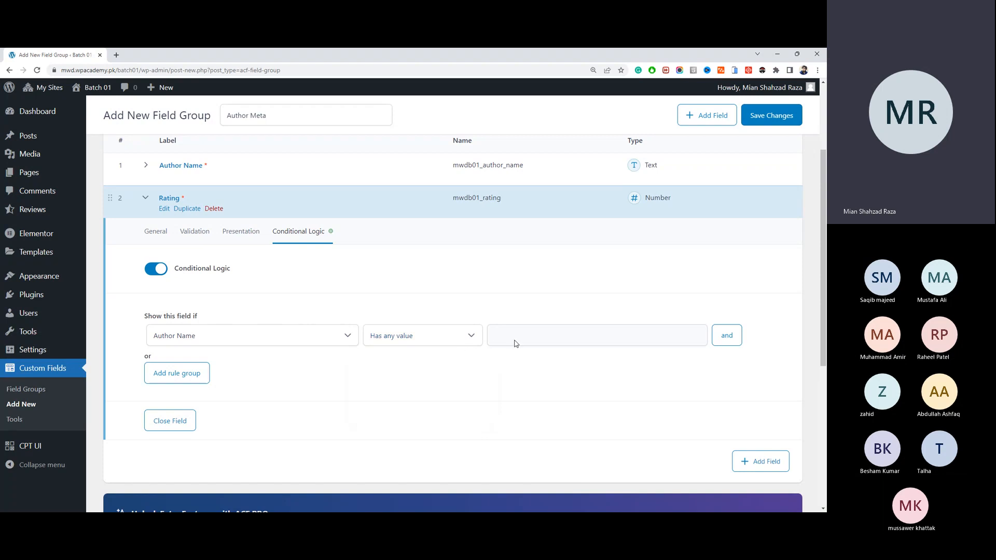
Step: Try the Value is equal to condition on Author Name, and turn off the Rating field's conditional logic
{"action": "left_click", "coordinate": [469, 336]}
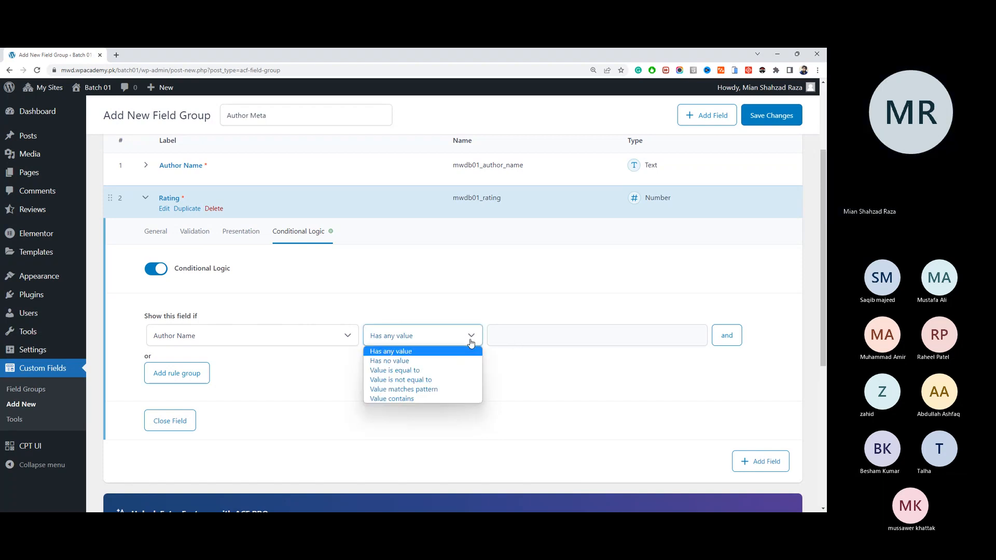
{"action": "left_click", "coordinate": [436, 372]}
{"action": "left_click", "coordinate": [518, 342]}
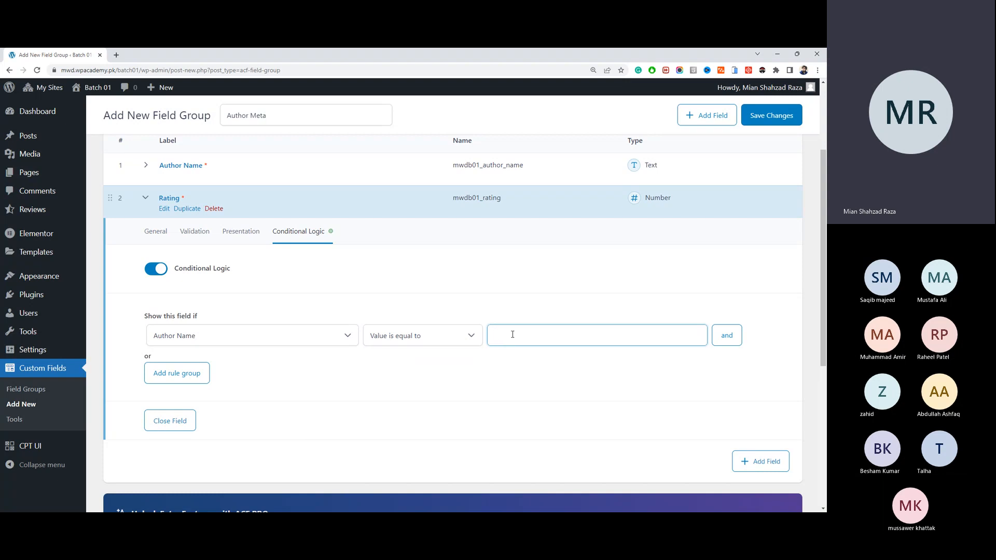
{"action": "left_click", "coordinate": [295, 346]}
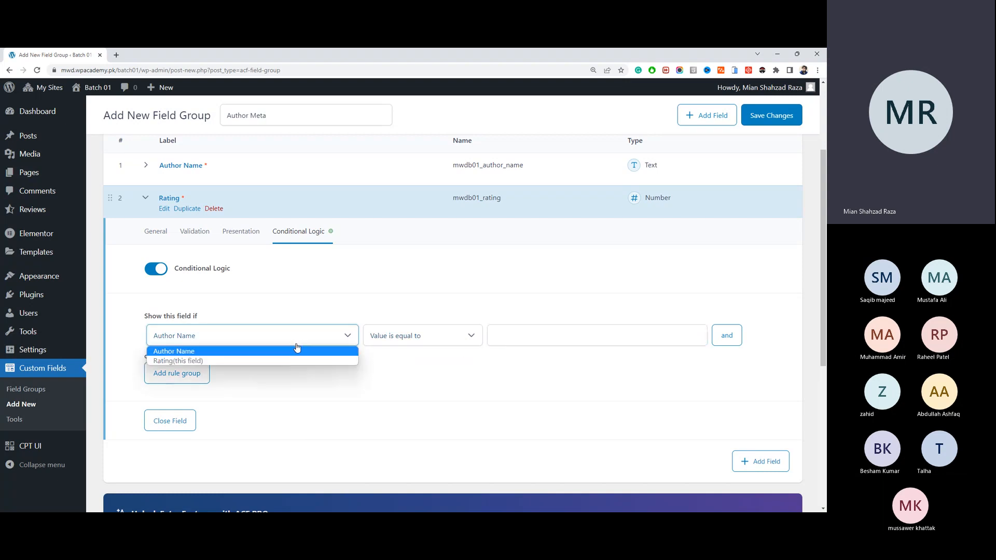
{"action": "left_click", "coordinate": [307, 352]}
{"action": "left_click", "coordinate": [447, 343]}
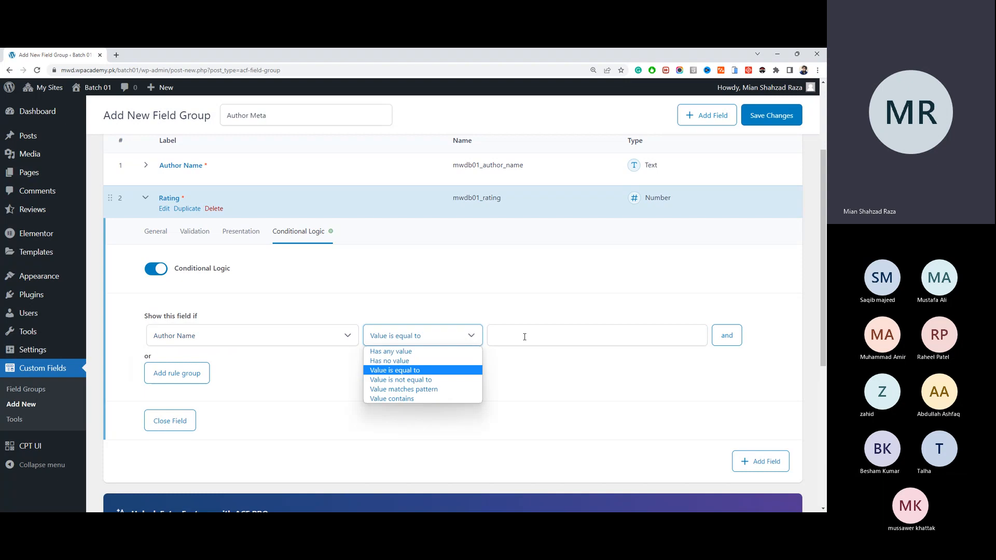
{"action": "left_click", "coordinate": [523, 337]}
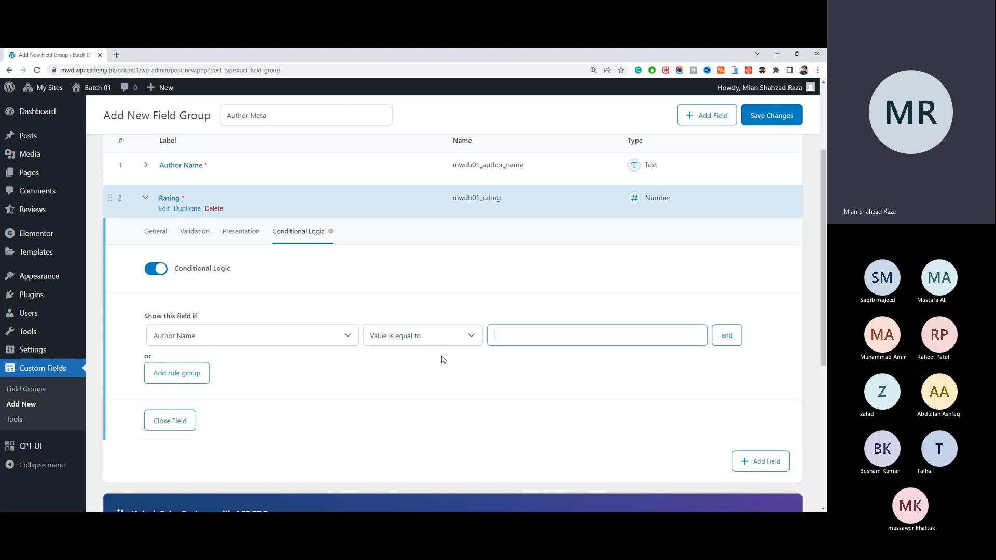
{"action": "left_click", "coordinate": [149, 269]}
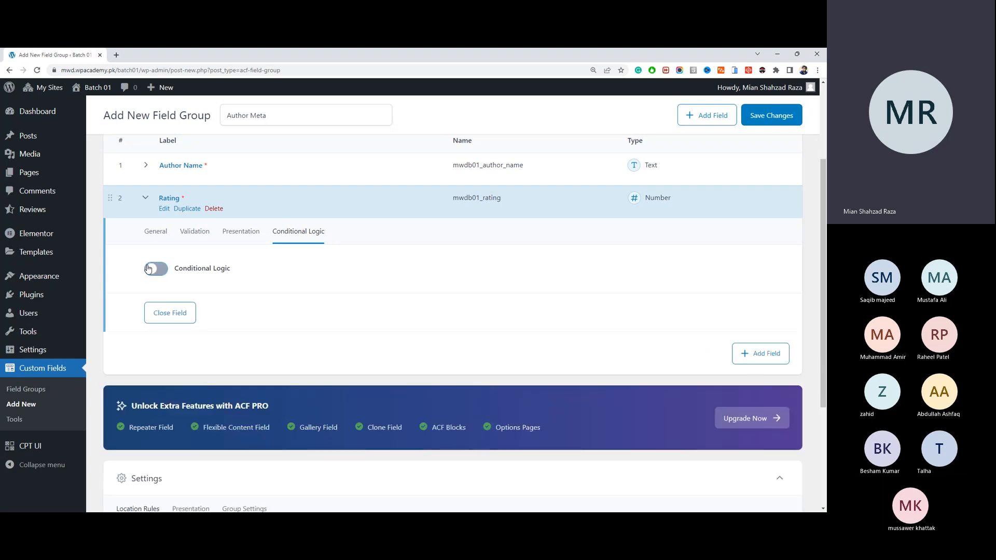
Step: Collapse the Rating field and add a third field of type Text labelled Job Title
{"action": "left_click", "coordinate": [147, 200]}
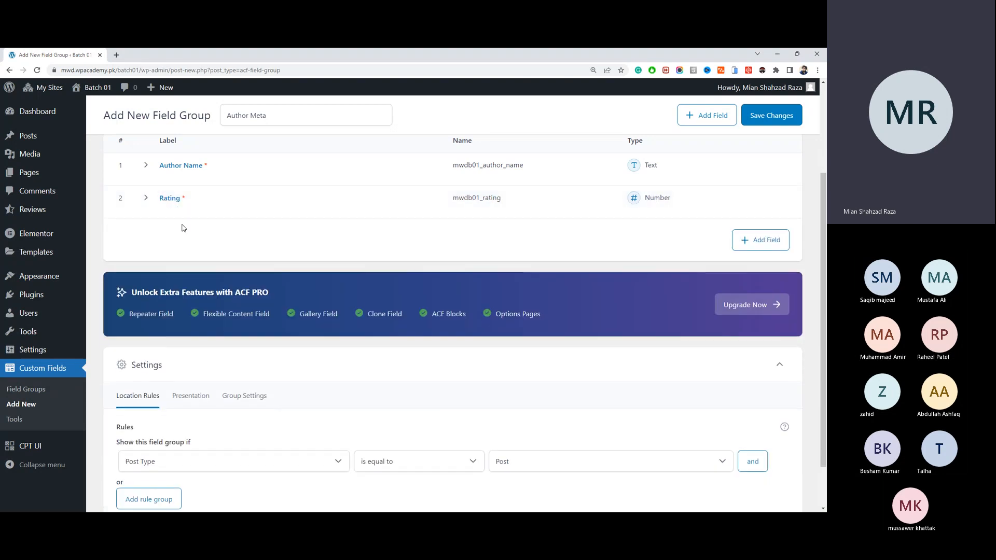
{"action": "left_click", "coordinate": [746, 245]}
{"action": "left_click", "coordinate": [292, 318]}
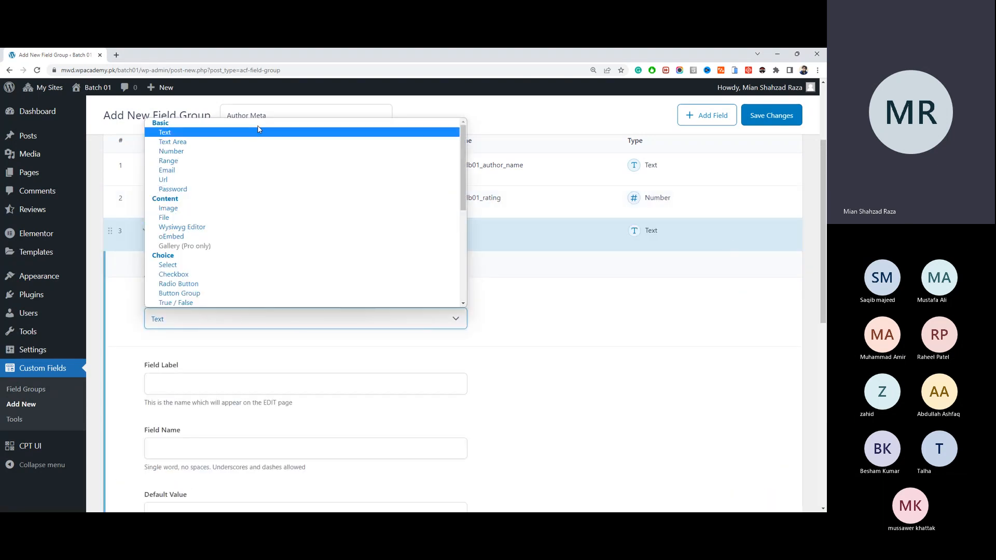
{"action": "left_click", "coordinate": [205, 133]}
{"action": "left_click", "coordinate": [250, 382]}
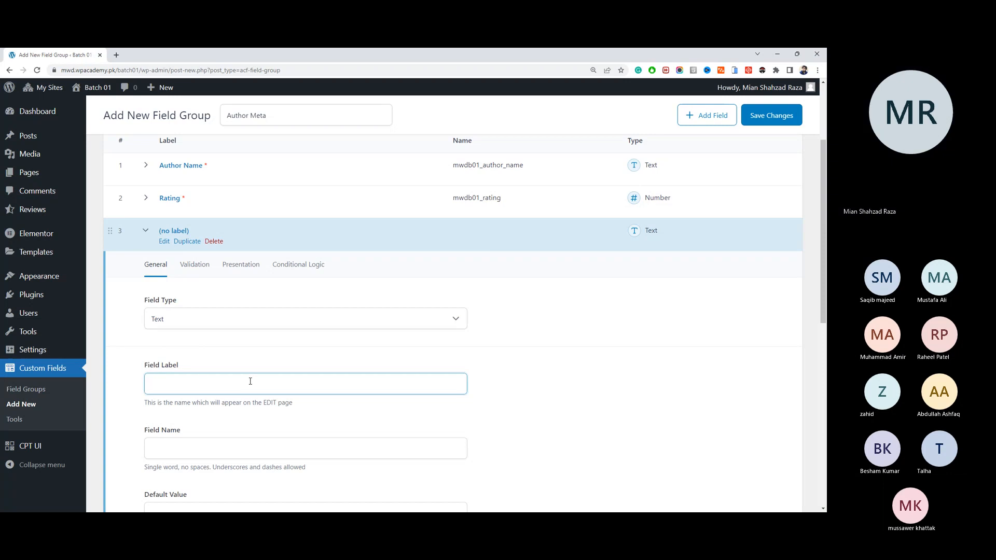
{"action": "type", "text": "Job Title"}
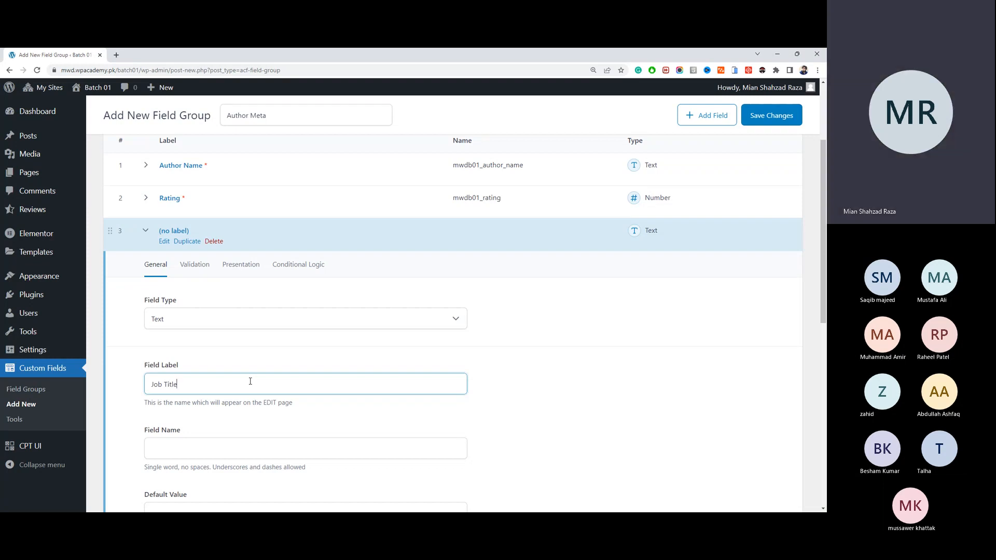
Step: Prefix the Job Title field's name with mwdb01_ so it reads mwdb01_job_title
{"action": "scroll", "coordinate": [224, 346], "scroll_direction": "down", "scroll_amount": 3}
{"action": "left_click", "coordinate": [212, 315]}
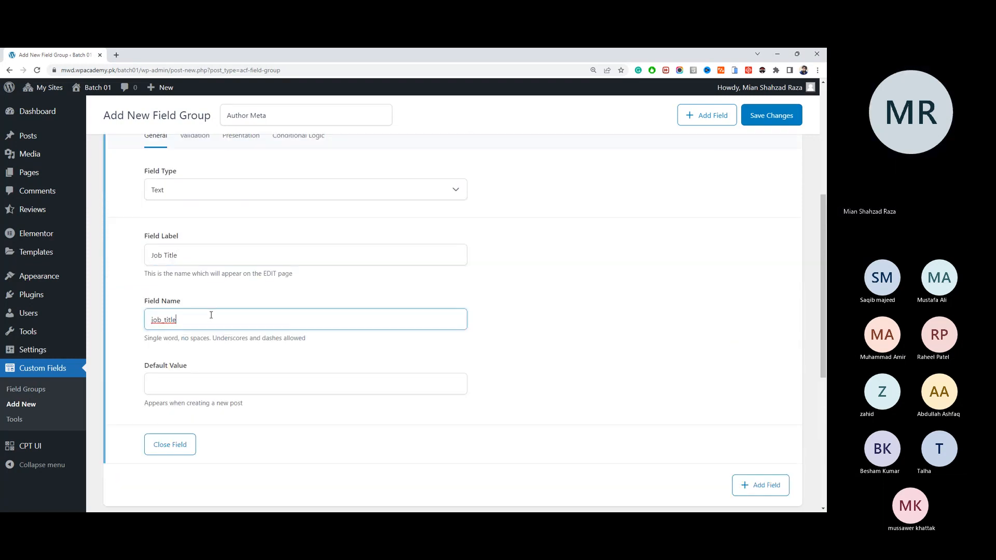
{"action": "left_click", "coordinate": [152, 320]}
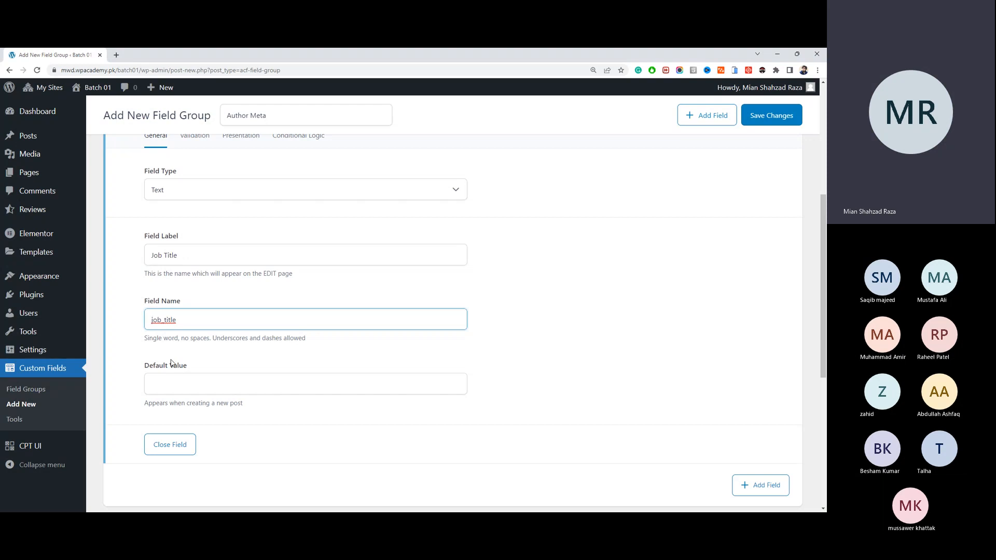
{"action": "type", "text": "mwdb01_"}
Step: Make the Job Title field required in its validation settings and close the field
{"action": "scroll", "coordinate": [189, 412], "scroll_direction": "up", "scroll_amount": 5}
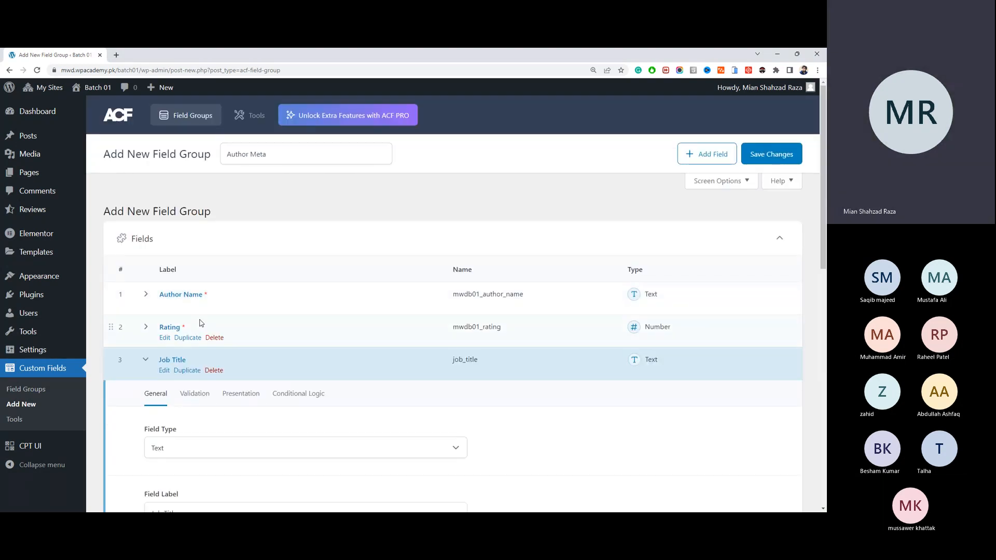
{"action": "left_click", "coordinate": [195, 394]}
{"action": "scroll", "coordinate": [204, 402], "scroll_direction": "down", "scroll_amount": 5}
{"action": "left_click", "coordinate": [155, 171]}
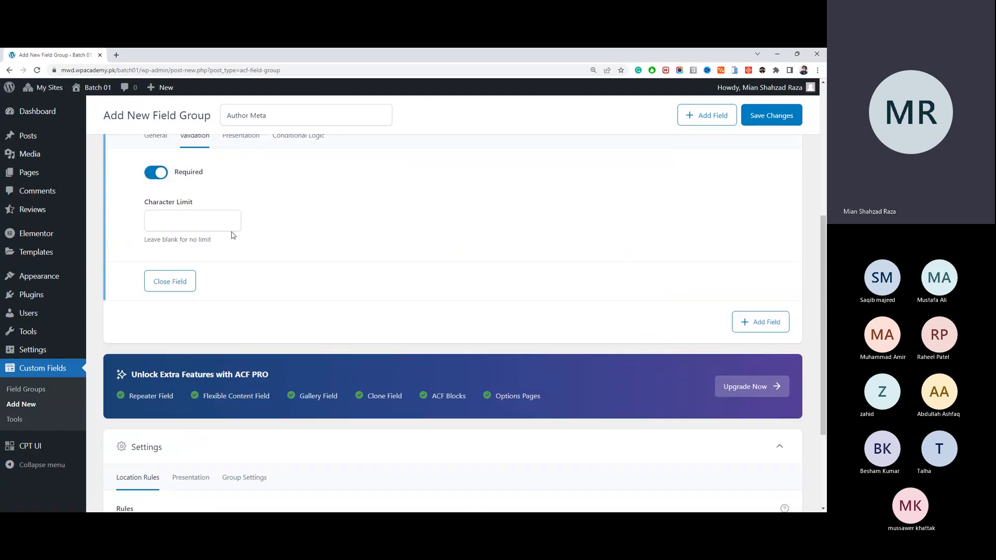
{"action": "left_click", "coordinate": [174, 288]}
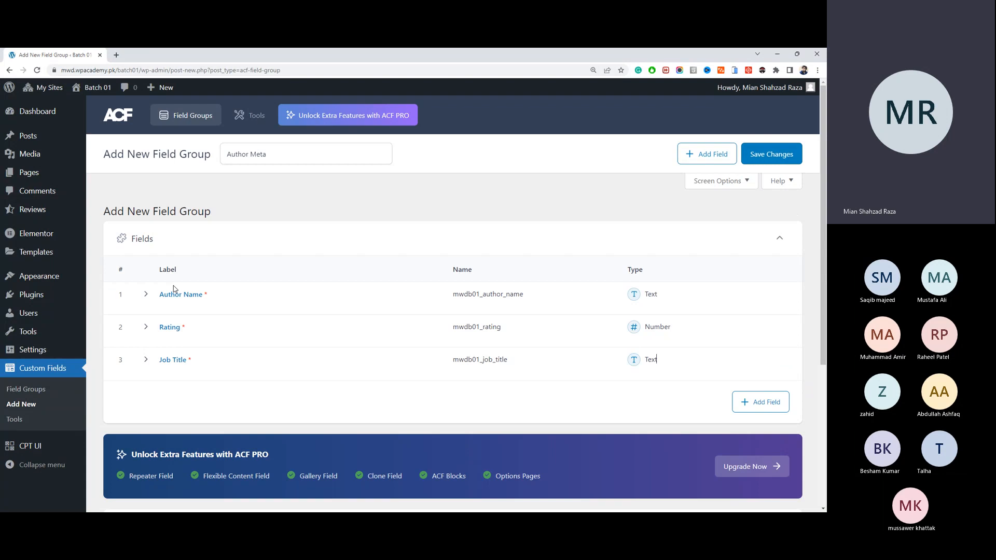
Step: Add a fourth field to the Author Meta group and set its field type to Url
{"action": "left_click", "coordinate": [762, 402]}
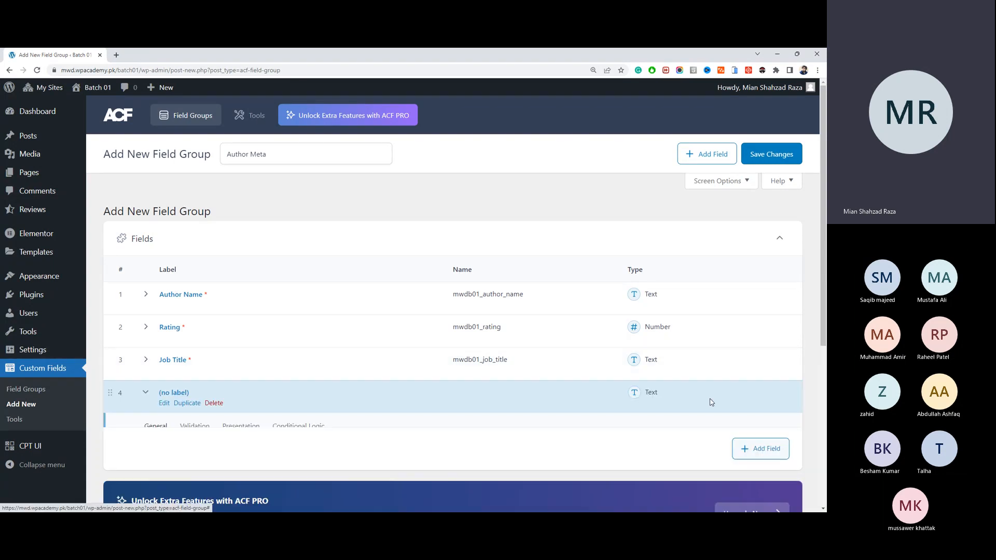
{"action": "scroll", "coordinate": [312, 399], "scroll_direction": "down", "scroll_amount": 3}
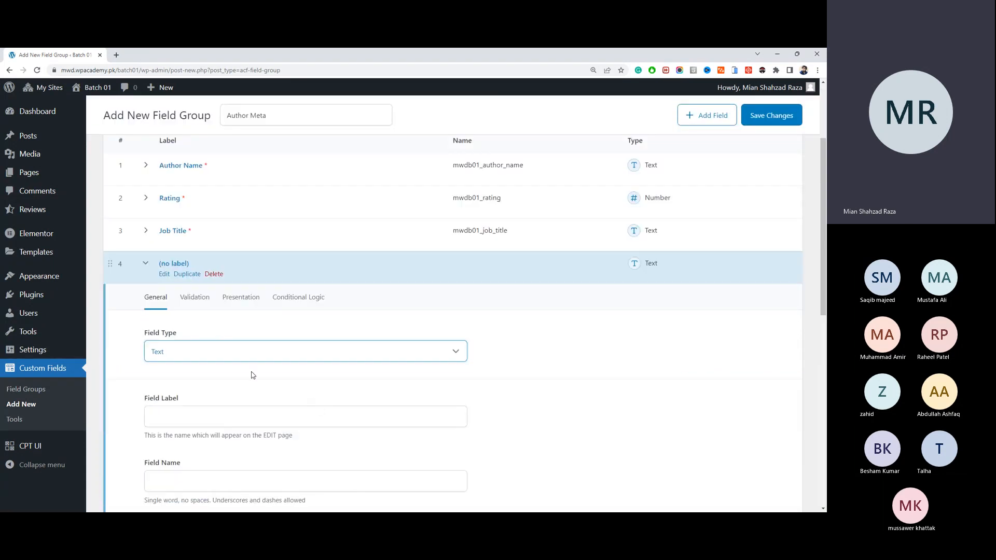
{"action": "left_click", "coordinate": [228, 352]}
{"action": "left_click", "coordinate": [228, 352]}
{"action": "left_click", "coordinate": [239, 353]}
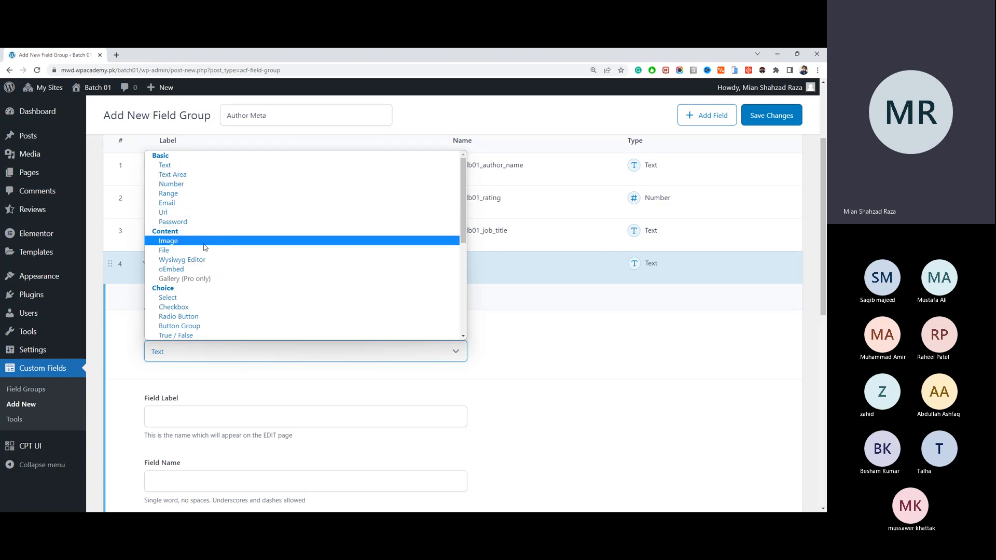
{"action": "left_click", "coordinate": [224, 409]}
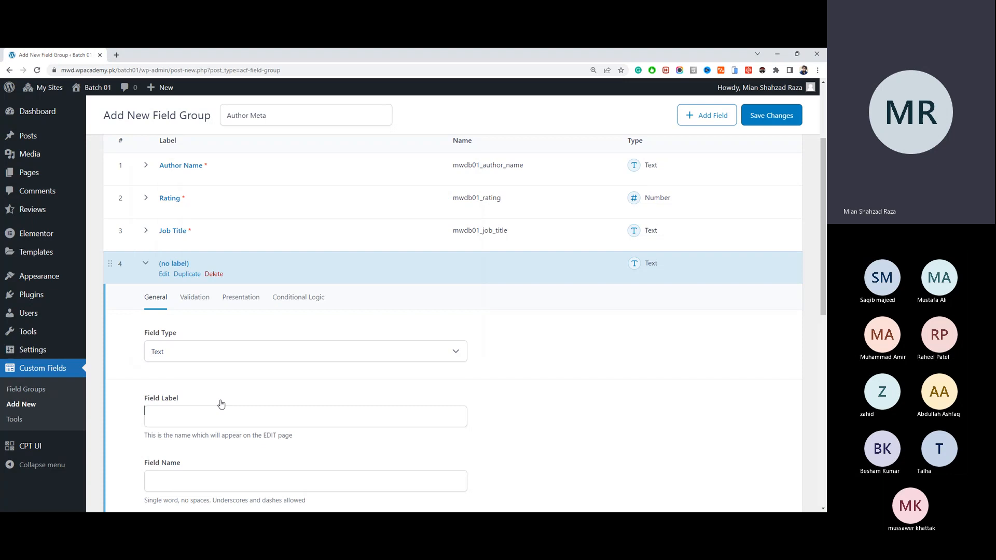
{"action": "left_click", "coordinate": [212, 357]}
{"action": "left_click", "coordinate": [213, 357]}
{"action": "left_click", "coordinate": [213, 357]}
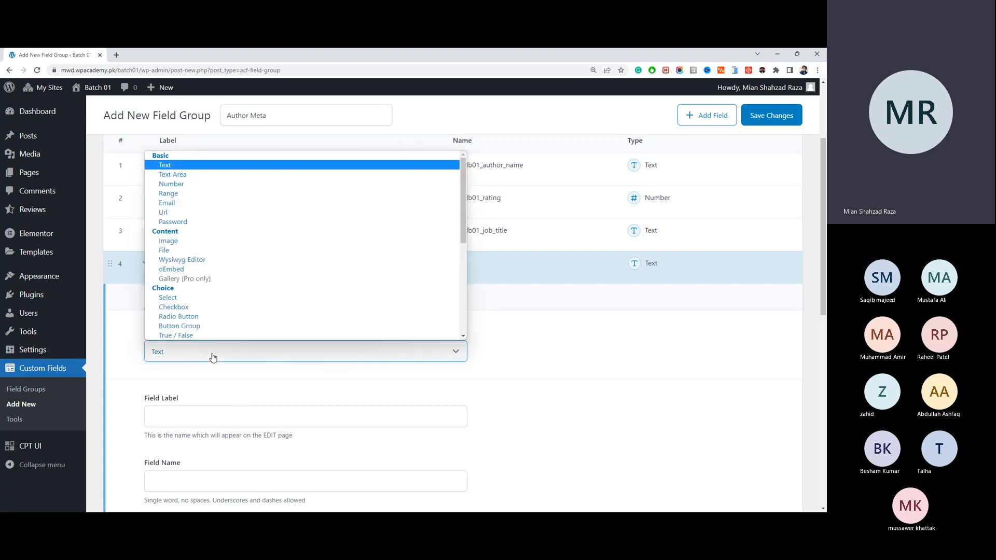
{"action": "left_click", "coordinate": [215, 212]}
Step: Label the new Url field Facebook Link
{"action": "scroll", "coordinate": [207, 270], "scroll_direction": "down", "scroll_amount": 3}
{"action": "left_click", "coordinate": [210, 283]}
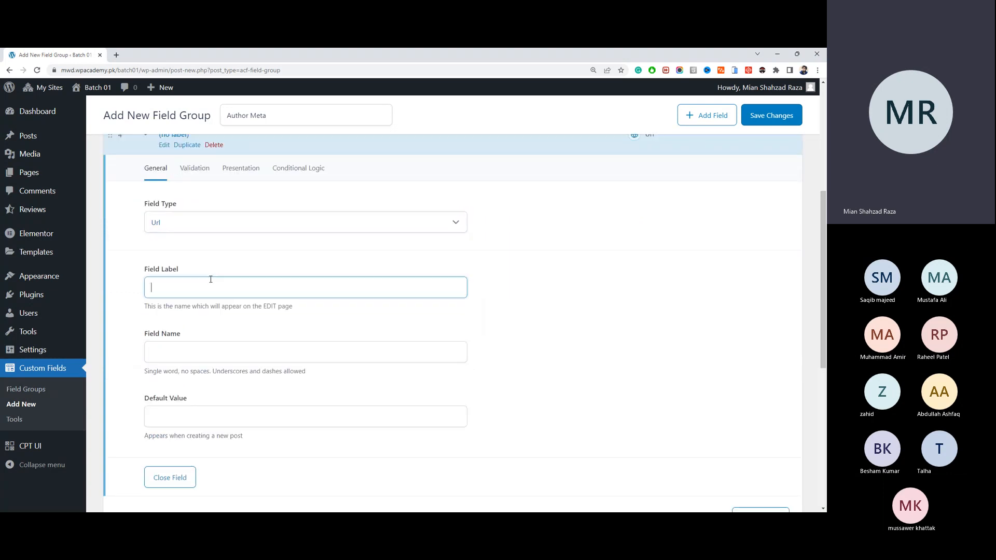
{"action": "type", "text": "Faceboom"}
{"action": "key", "text": "BackSpace"}
{"action": "key", "text": "BackSpace"}
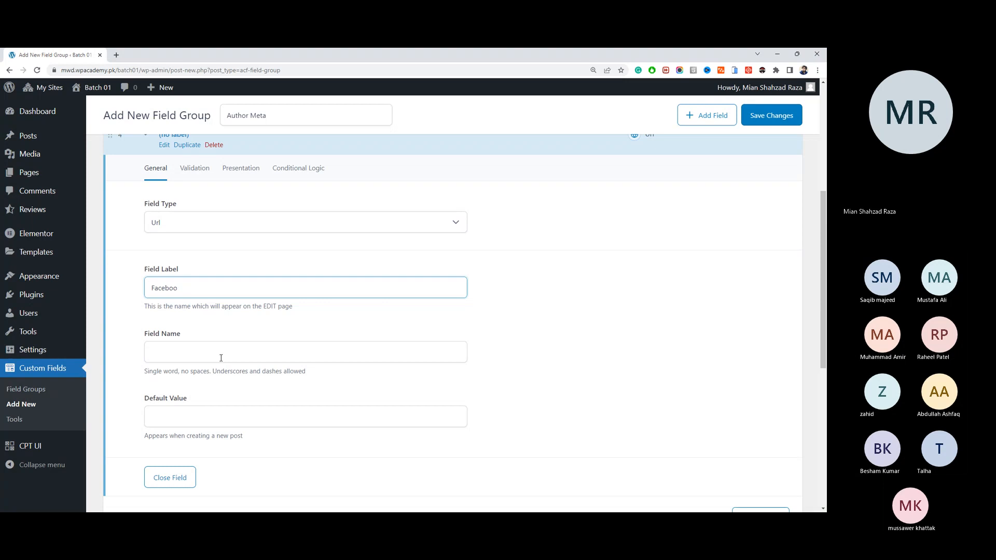
{"action": "type", "text": "k Link"}
{"action": "key", "text": "Tab"}
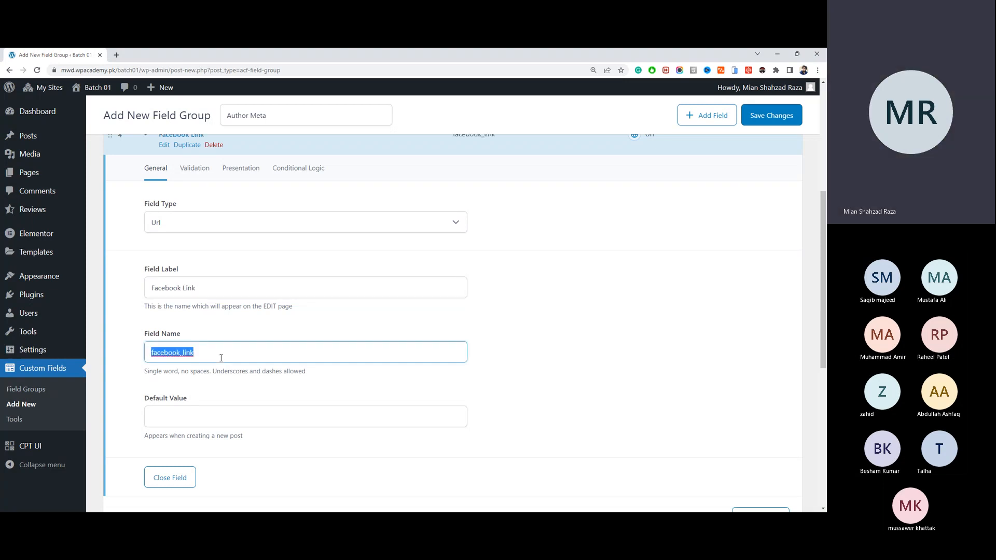
Step: Prefix the Facebook Link field's name with mwdb01_reviews_ so it reads mwdb01_reviews_facebook_link
{"action": "key", "text": "Home"}
{"action": "type", "text": "mwdb01_revidws"}
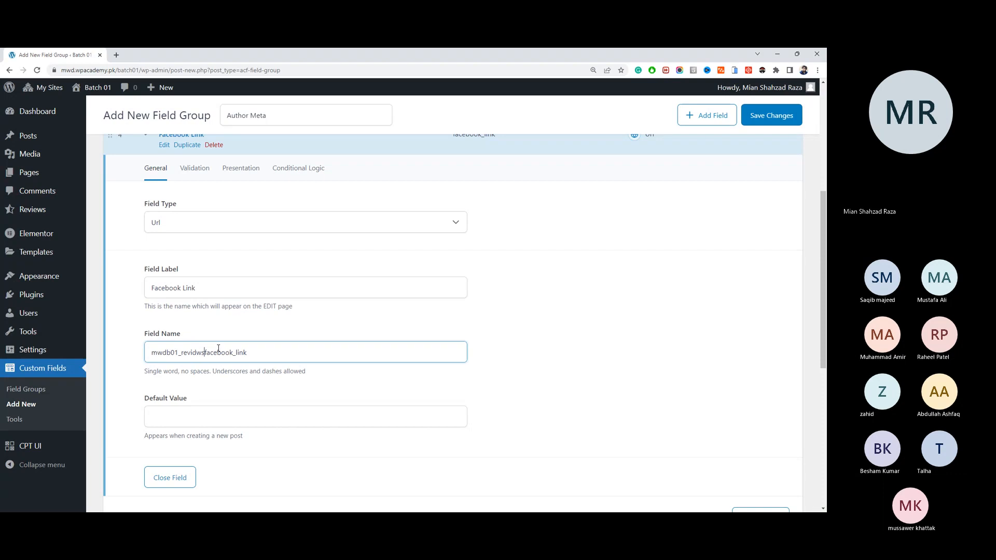
{"action": "key", "text": "BackSpace"}
{"action": "key", "text": "BackSpace"}
{"action": "key", "text": "BackSpace"}
{"action": "type", "text": "ews_"}
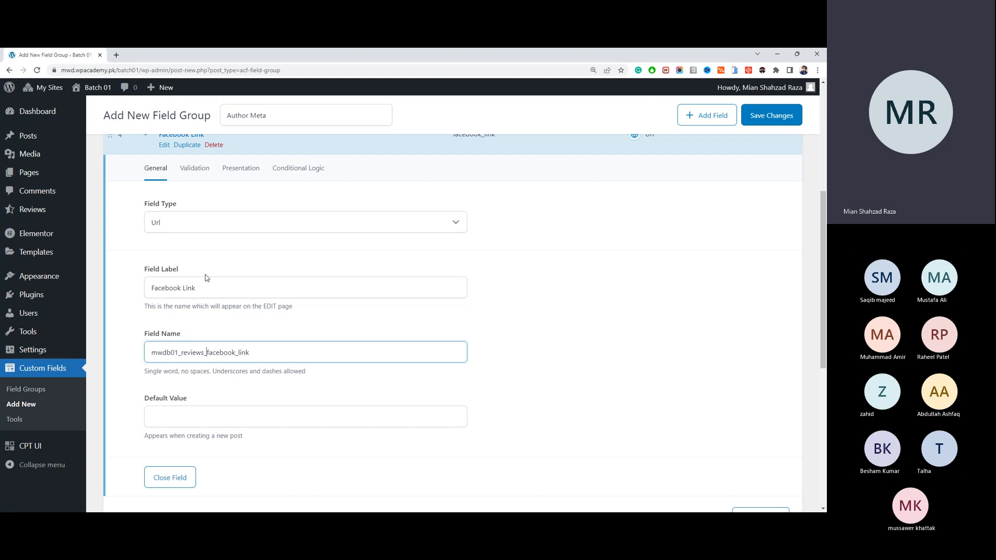
{"action": "left_click_drag", "start_coordinate": [181, 353], "coordinate": [152, 353]}
{"action": "left_click", "coordinate": [202, 355]}
{"action": "left_click_drag", "start_coordinate": [206, 353], "coordinate": [175, 353]}
{"action": "left_click", "coordinate": [190, 354]}
{"action": "left_click_drag", "start_coordinate": [206, 354], "coordinate": [181, 354]}
{"action": "left_click", "coordinate": [205, 354]}
{"action": "left_click", "coordinate": [206, 353]}
{"action": "double_click", "coordinate": [190, 355]}
{"action": "left_click", "coordinate": [198, 355]}
{"action": "left_click_drag", "start_coordinate": [206, 353], "coordinate": [153, 354]}
{"action": "left_click", "coordinate": [201, 358]}
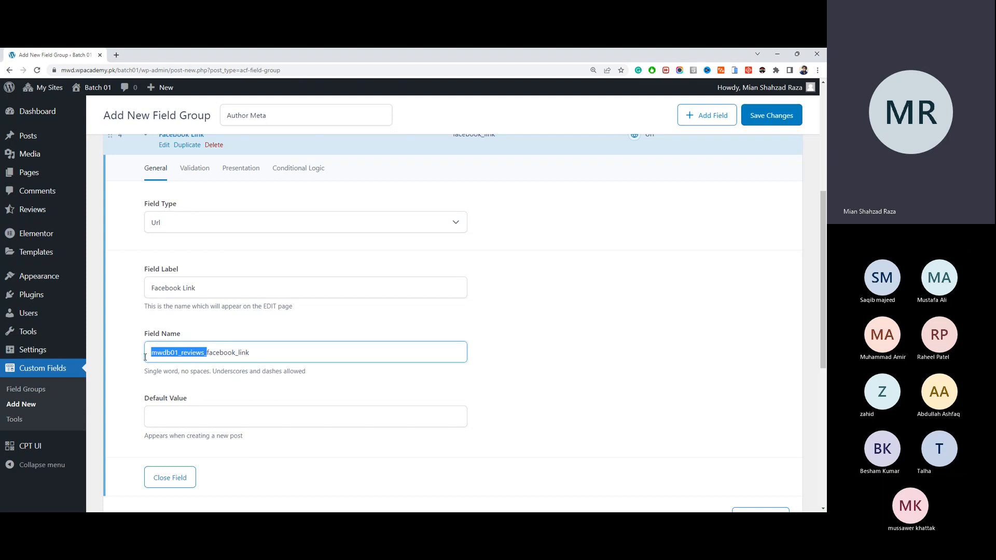
{"action": "left_click", "coordinate": [181, 358]}
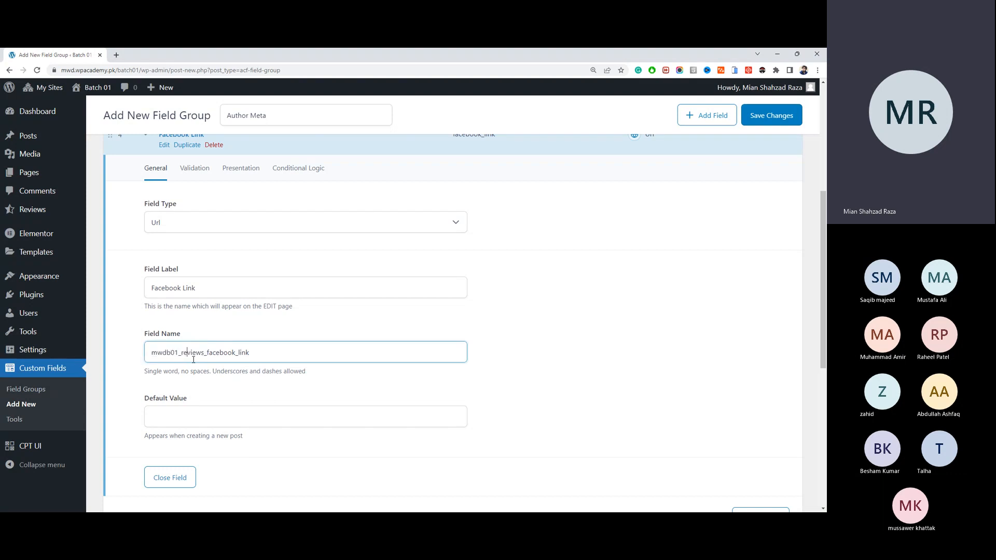
{"action": "left_click_drag", "start_coordinate": [206, 355], "coordinate": [147, 352]}
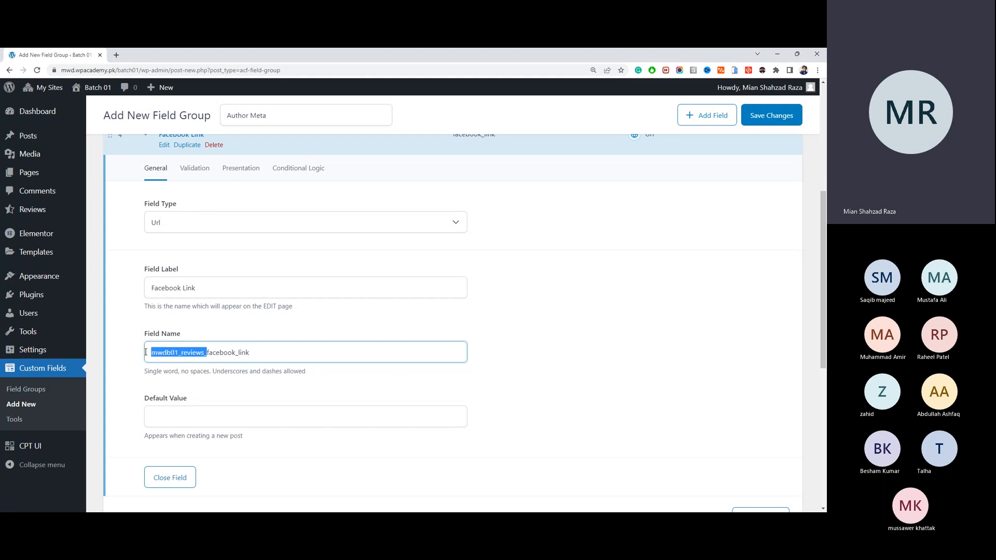
{"action": "left_click", "coordinate": [196, 354]}
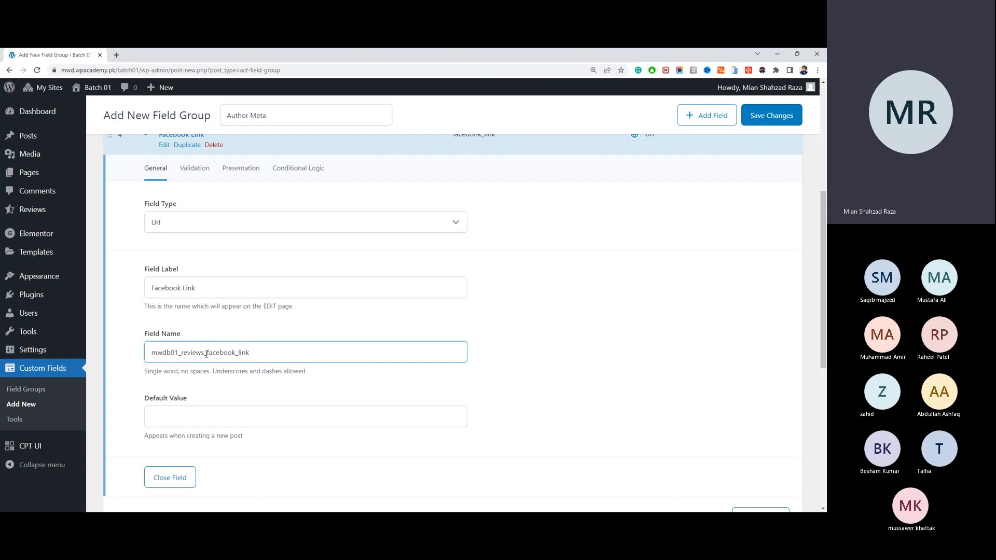
Step: Remove reviews_ from the Facebook Link field's name so it reads mwdb01_facebook_link
{"action": "left_click_drag", "start_coordinate": [208, 354], "coordinate": [187, 355]}
{"action": "key", "text": "BackSpace"}
{"action": "key", "text": "BackSpace"}
{"action": "key", "text": "BackSpace"}
{"action": "left_click", "coordinate": [213, 416]}
Step: Review the Facebook Link field's validation, presentation, conditional logic and field type settings, leave it not required, and close the field
{"action": "left_click", "coordinate": [199, 171]}
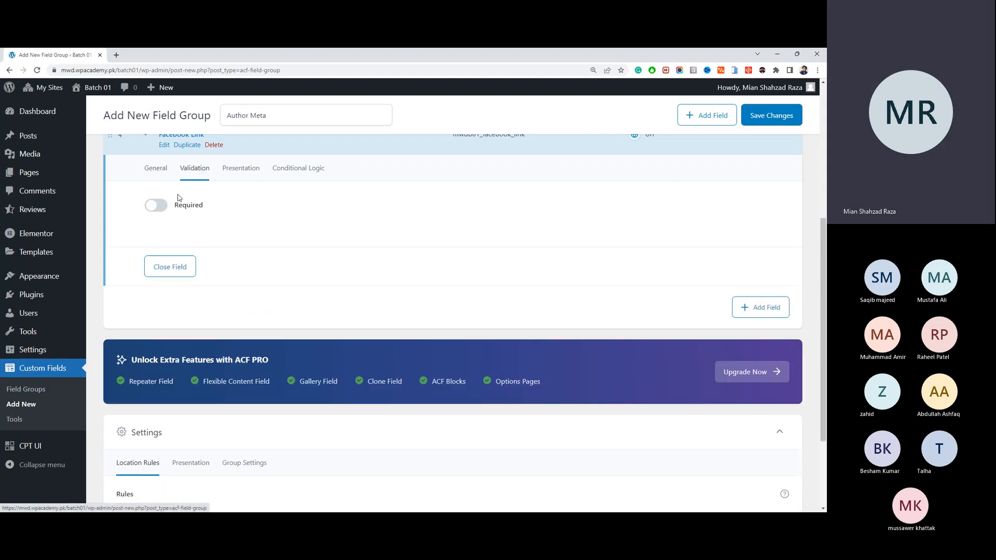
{"action": "left_click", "coordinate": [156, 206]}
{"action": "left_click", "coordinate": [157, 207]}
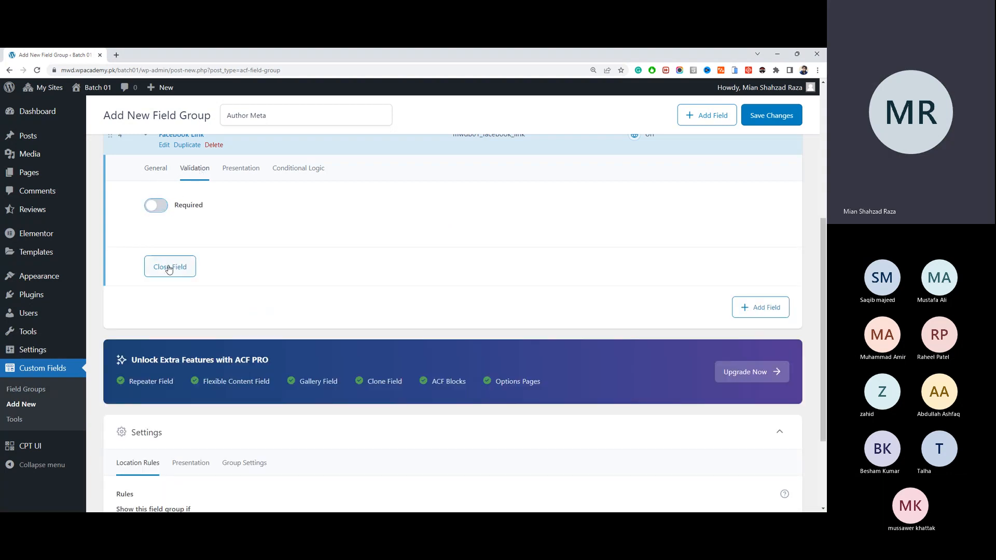
{"action": "left_click", "coordinate": [227, 169]}
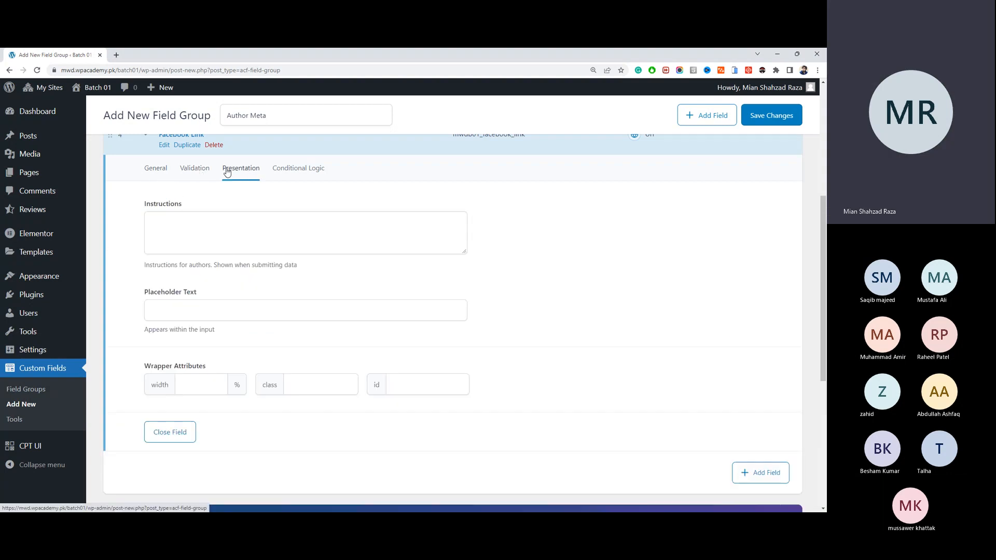
{"action": "left_click", "coordinate": [289, 170]}
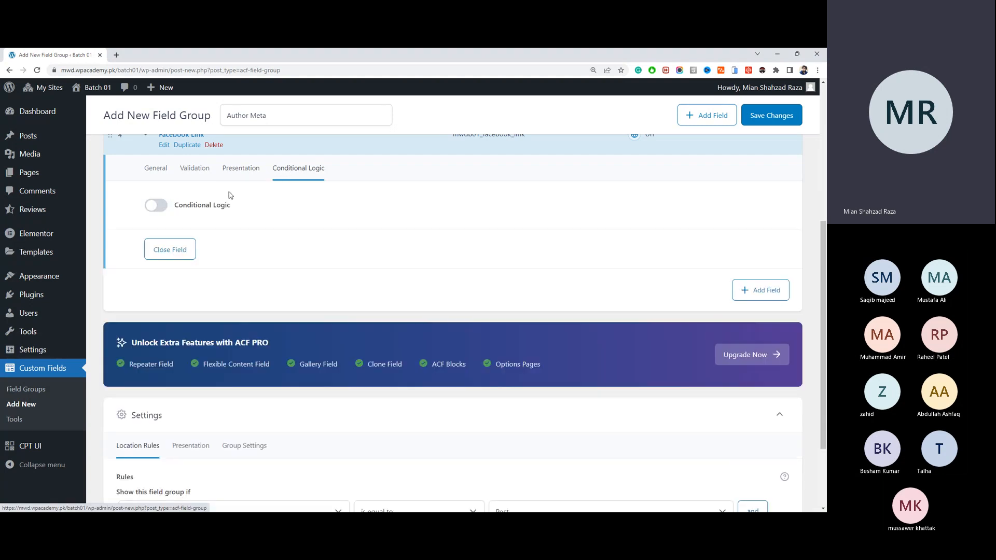
{"action": "left_click", "coordinate": [153, 169]}
{"action": "left_click", "coordinate": [199, 221]}
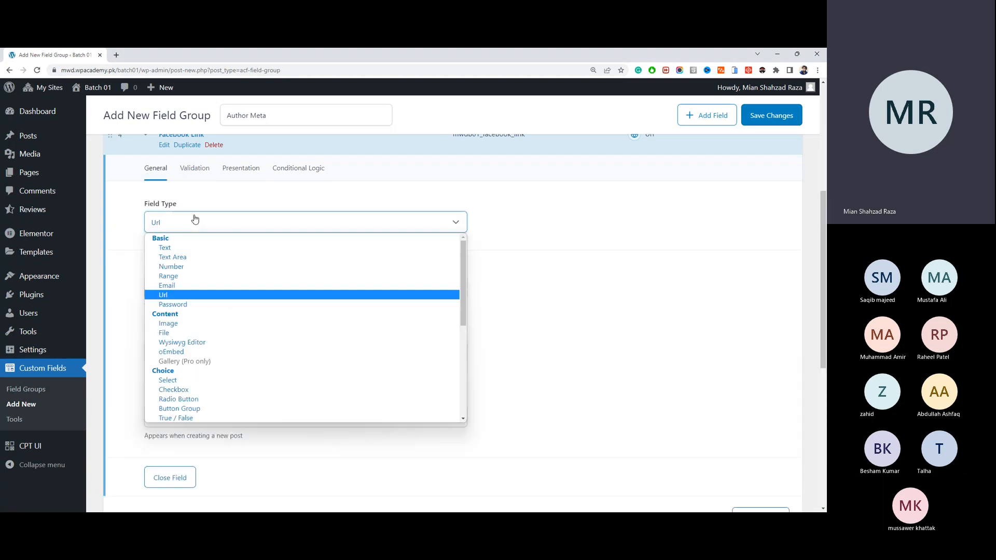
{"action": "left_click", "coordinate": [200, 220]}
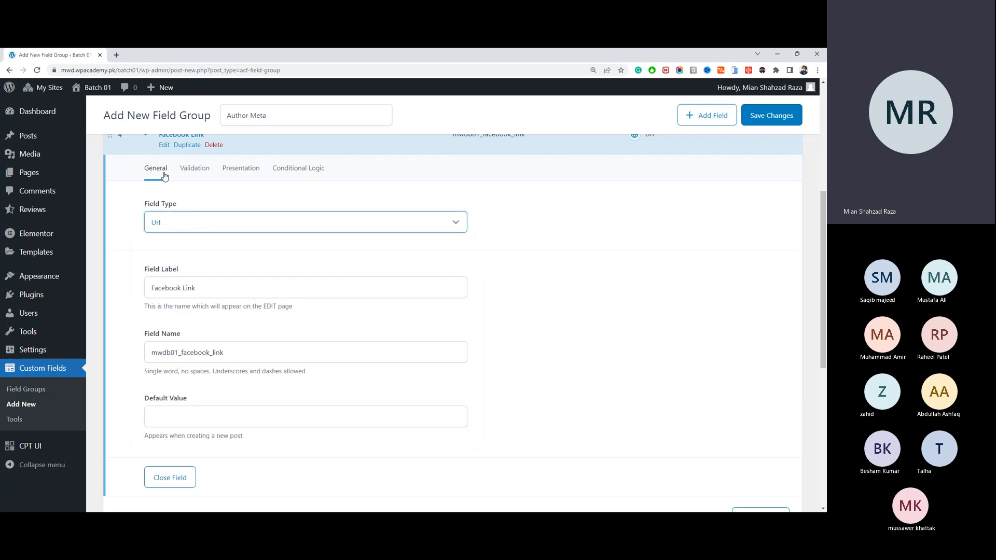
{"action": "left_click", "coordinate": [180, 474]}
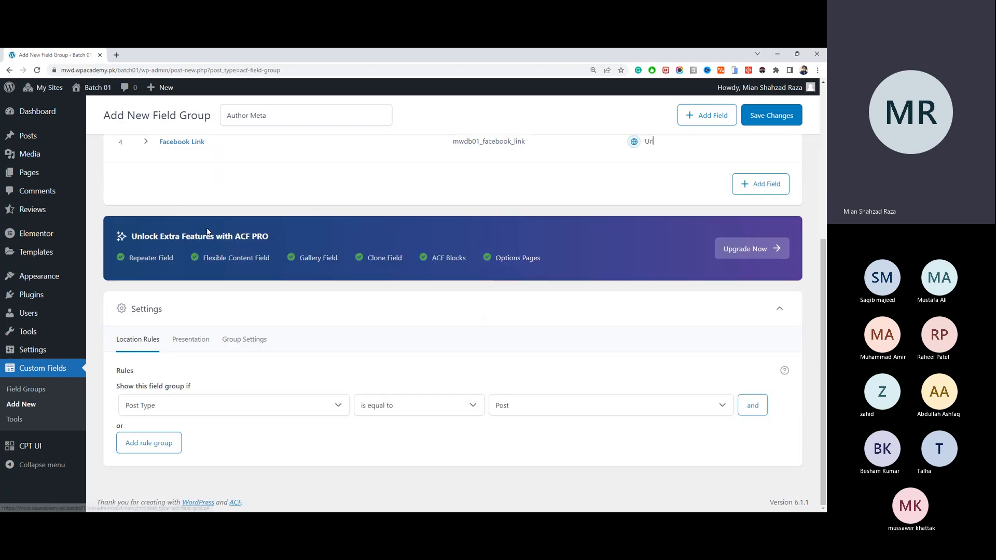
Step: Duplicate the Facebook Link field and change the copy's label to Twitter Link
{"action": "scroll", "coordinate": [218, 189], "scroll_direction": "up", "scroll_amount": 3}
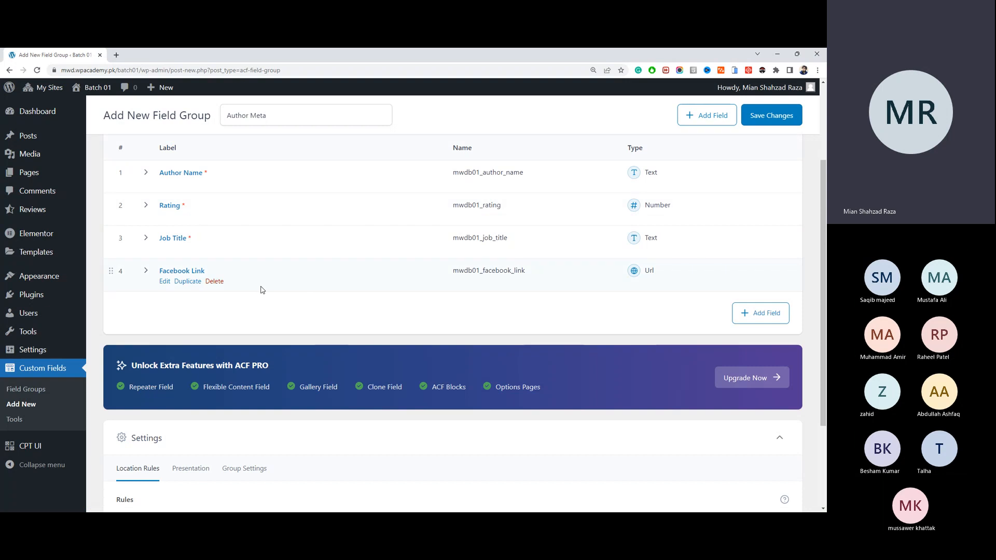
{"action": "left_click", "coordinate": [187, 282]}
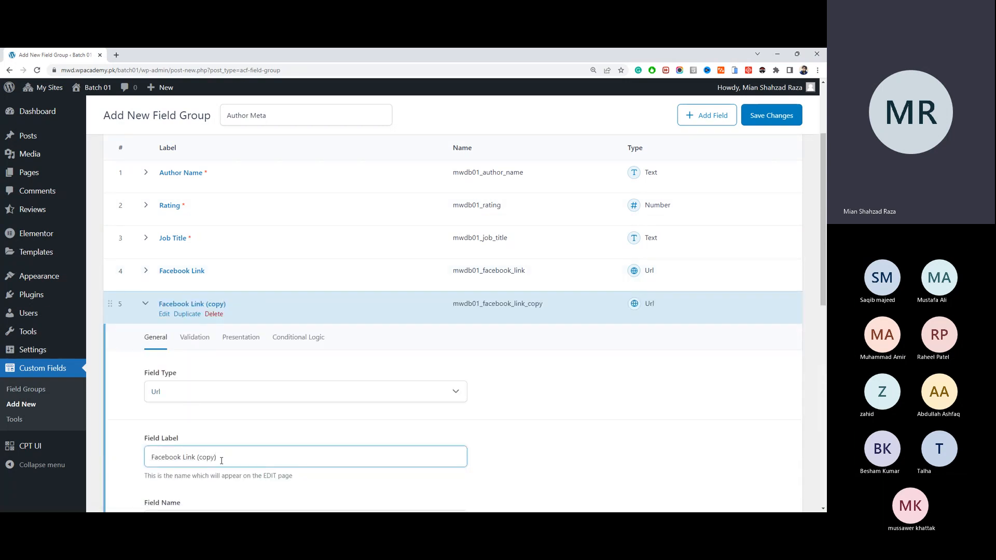
{"action": "left_click_drag", "start_coordinate": [234, 458], "coordinate": [124, 468]}
{"action": "scroll", "coordinate": [135, 465], "scroll_direction": "down", "scroll_amount": 3}
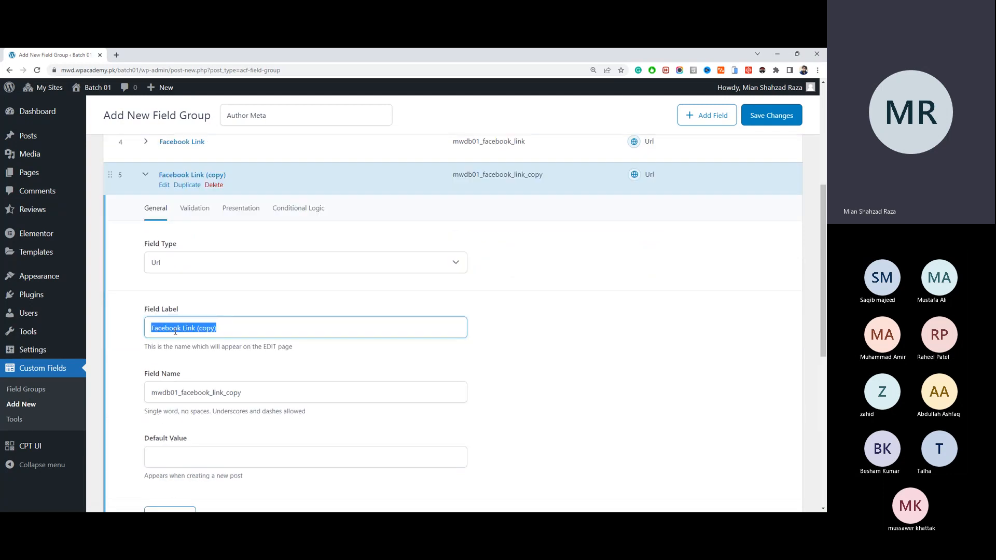
{"action": "left_click", "coordinate": [173, 329]}
{"action": "left_click_drag", "start_coordinate": [181, 330], "coordinate": [143, 331]}
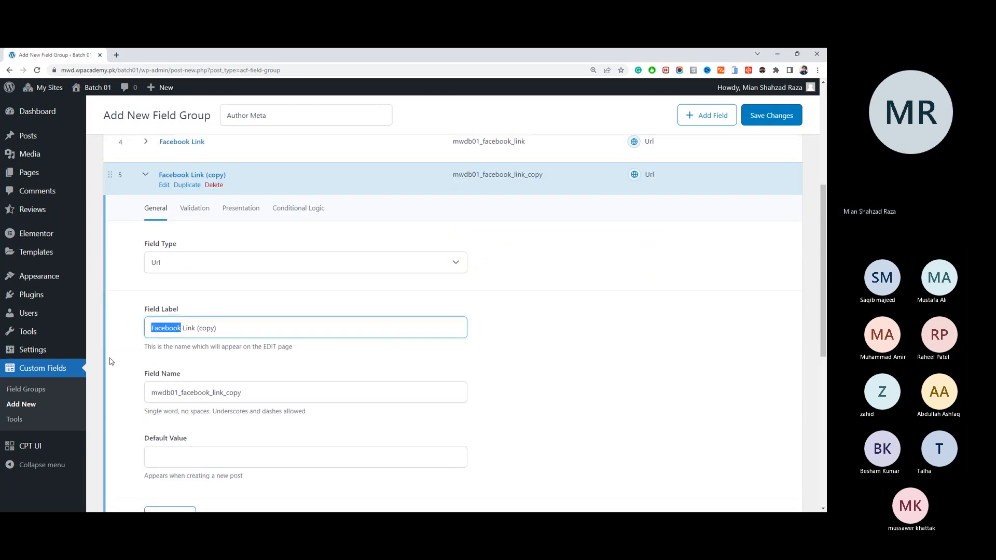
{"action": "type", "text": "Twitter"}
{"action": "left_click_drag", "start_coordinate": [209, 330], "coordinate": [195, 335]}
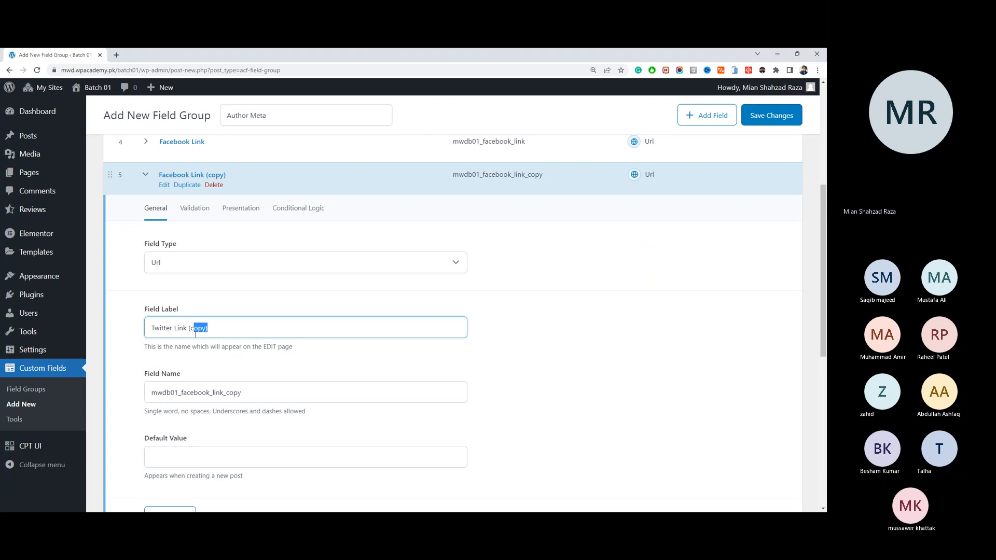
{"action": "key", "text": "BackSpace"}
{"action": "key", "text": "BackSpace"}
{"action": "key", "text": "BackSpace"}
{"action": "key", "text": "BackSpace"}
Step: Remove the _copy suffix from the Twitter Link field's name, close the field, and save the field group
{"action": "scroll", "coordinate": [301, 353], "scroll_direction": "down", "scroll_amount": 3}
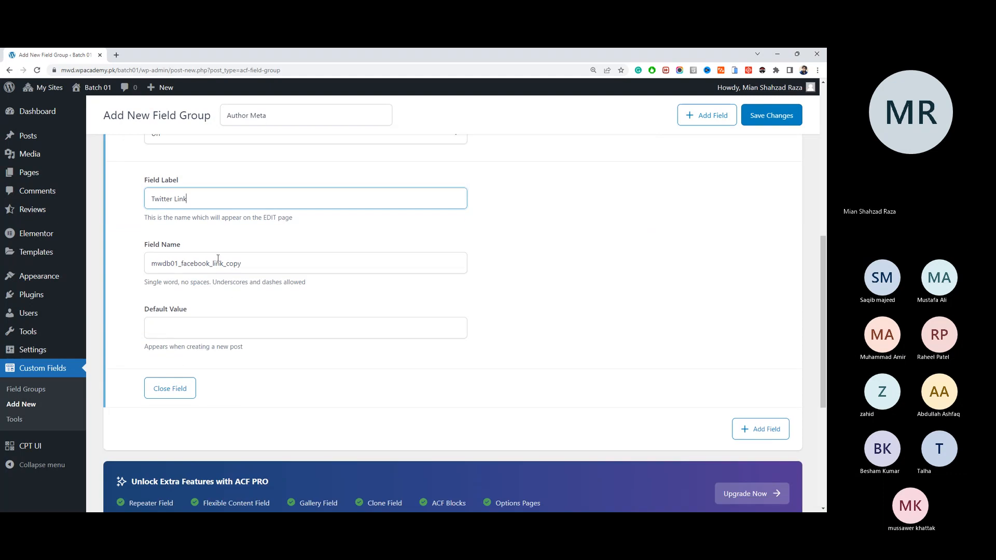
{"action": "left_click_drag", "start_coordinate": [229, 263], "coordinate": [302, 274]}
{"action": "key", "text": "BackSpace"}
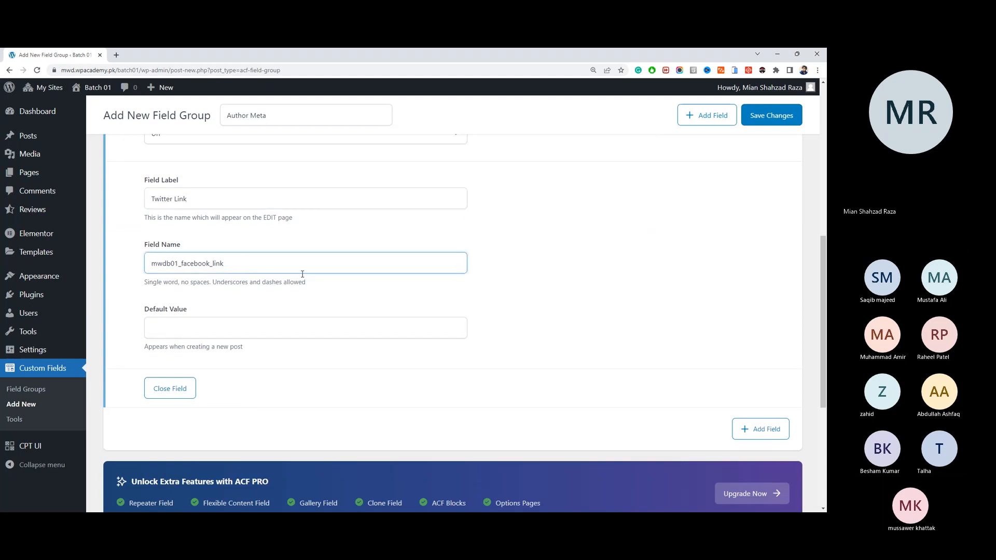
{"action": "left_click", "coordinate": [179, 389]}
{"action": "scroll", "coordinate": [230, 351], "scroll_direction": "up", "scroll_amount": 5}
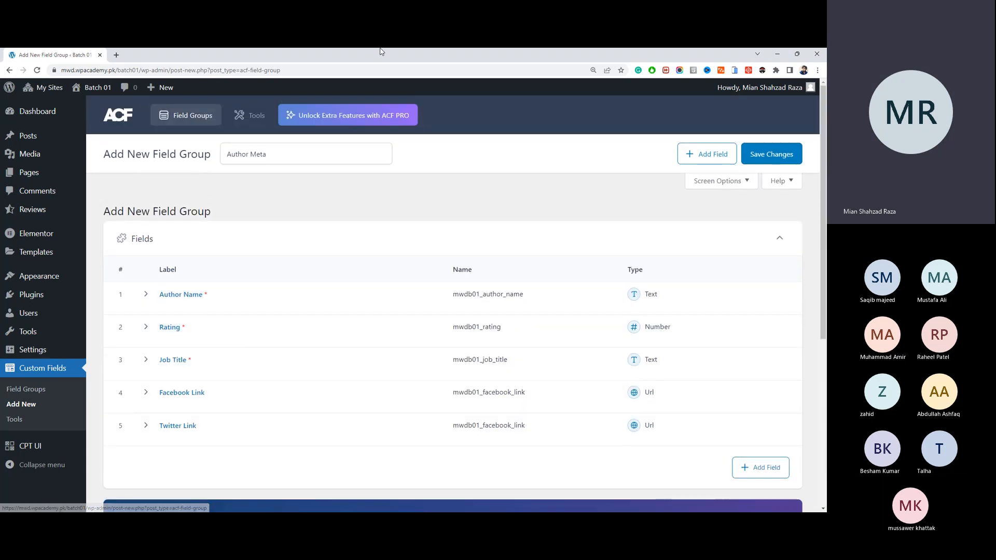
{"action": "left_click", "coordinate": [778, 156]}
Step: Set the Author Meta field group's location rule to show when Post Type is equal to Review
{"action": "scroll", "coordinate": [249, 236], "scroll_direction": "down", "scroll_amount": 3}
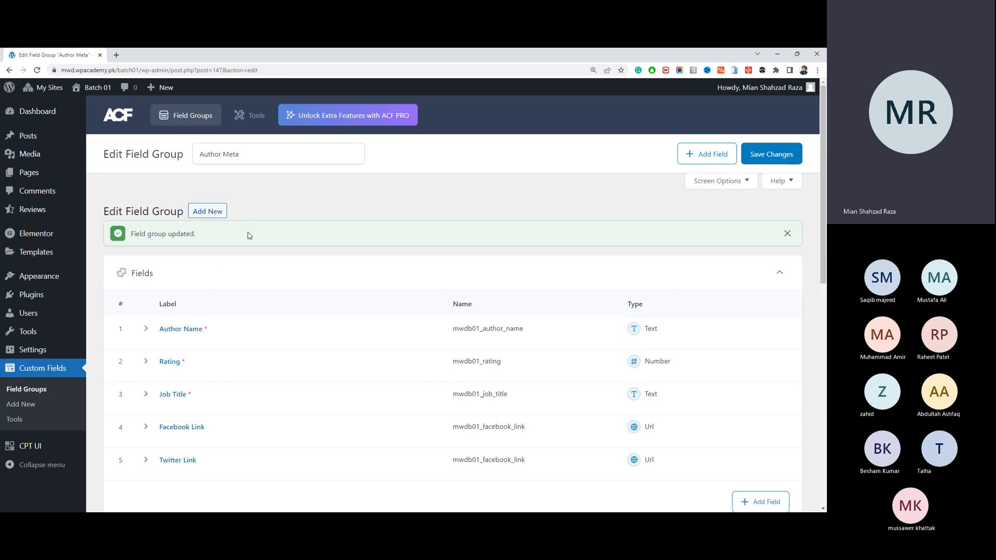
{"action": "scroll", "coordinate": [249, 236], "scroll_direction": "down", "scroll_amount": 3}
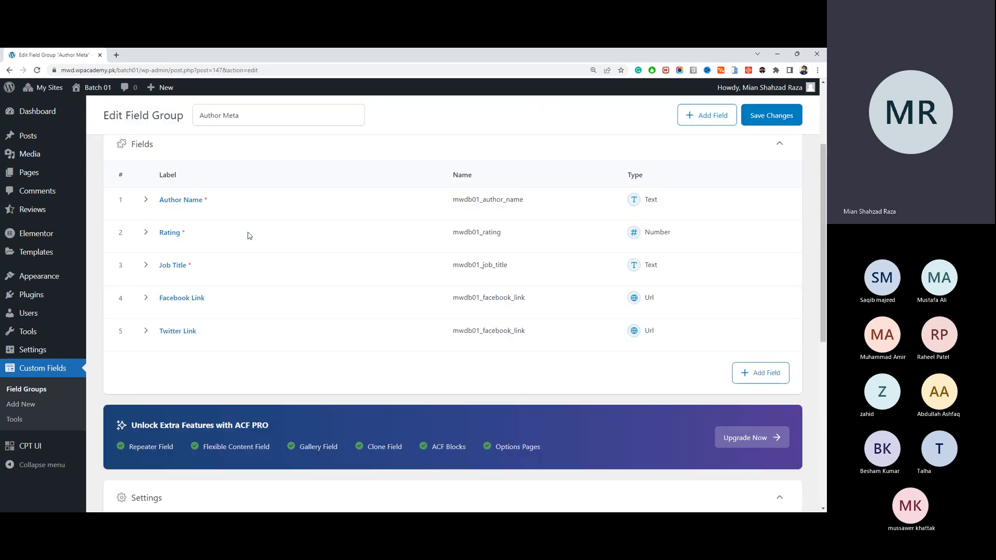
{"action": "scroll", "coordinate": [248, 236], "scroll_direction": "down", "scroll_amount": 5}
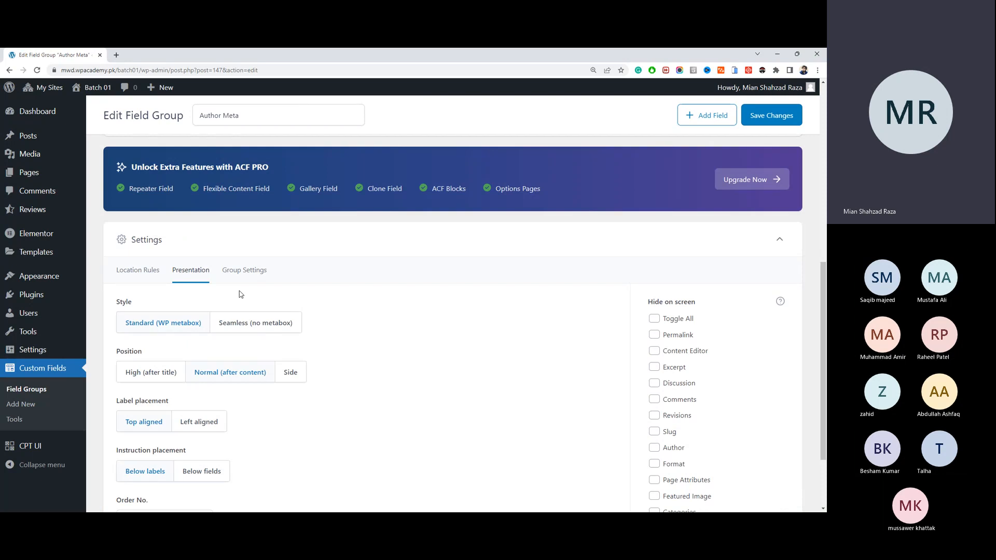
{"action": "scroll", "coordinate": [241, 295], "scroll_direction": "up", "scroll_amount": 5}
{"action": "scroll", "coordinate": [240, 290], "scroll_direction": "down", "scroll_amount": 5}
{"action": "scroll", "coordinate": [241, 291], "scroll_direction": "down", "scroll_amount": 2}
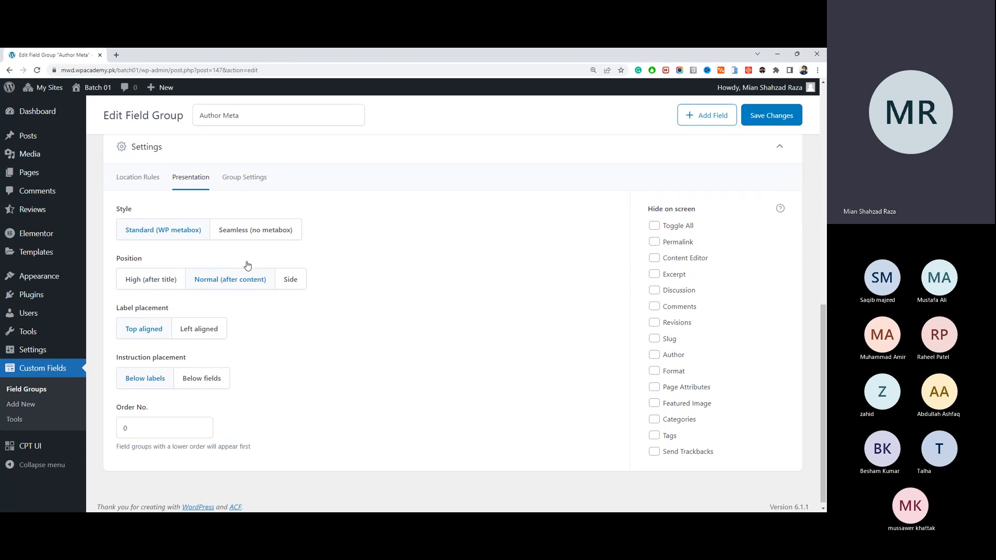
{"action": "scroll", "coordinate": [249, 274], "scroll_direction": "up", "scroll_amount": 3}
{"action": "left_click", "coordinate": [139, 308]}
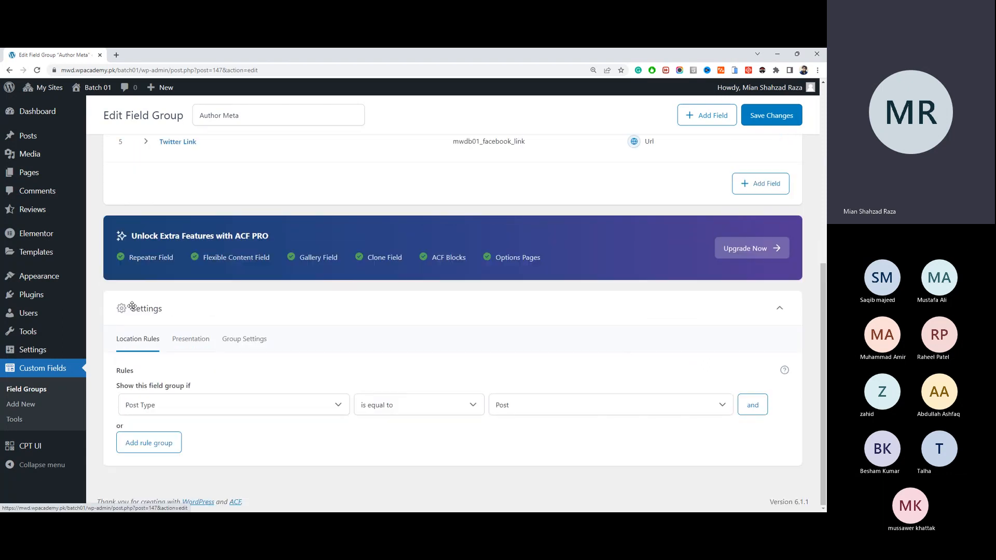
{"action": "left_click", "coordinate": [224, 413]}
{"action": "left_click", "coordinate": [227, 411]}
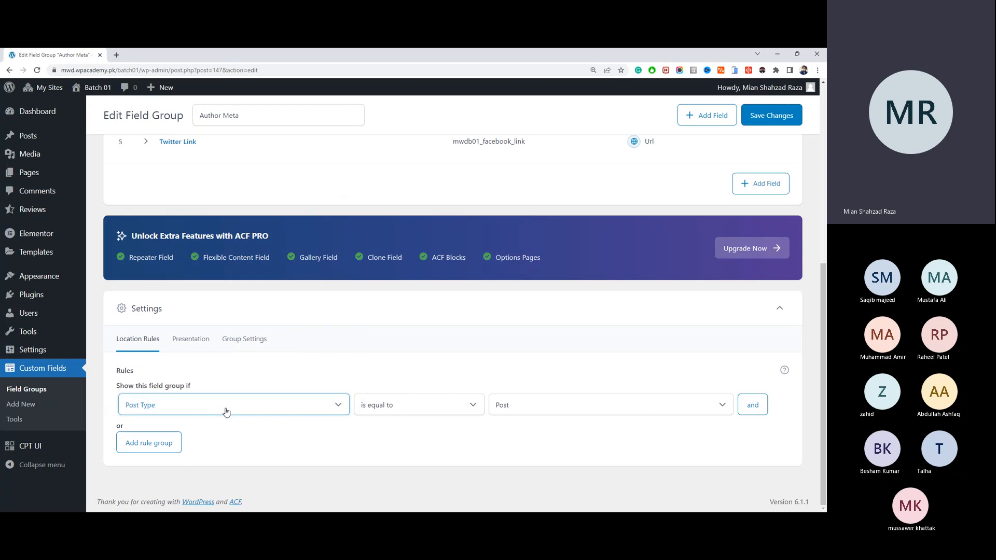
{"action": "left_click", "coordinate": [431, 415]}
{"action": "left_click", "coordinate": [508, 413]}
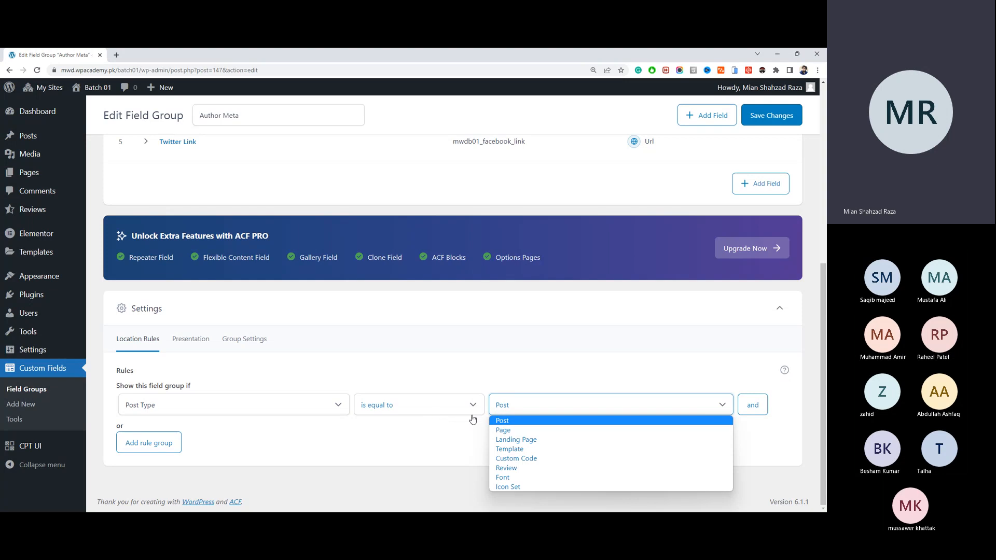
{"action": "left_click", "coordinate": [523, 469]}
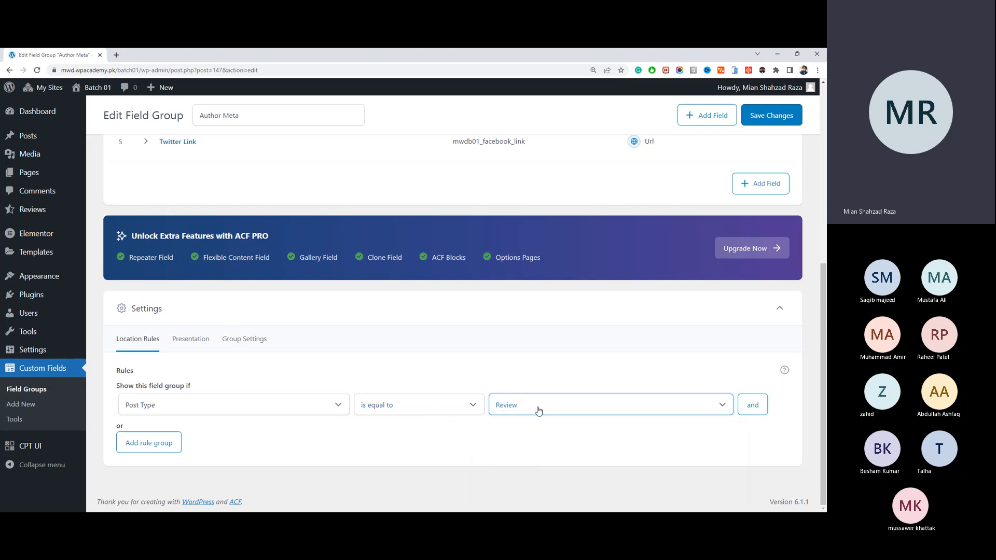
Step: Examine the condition types available for the field group's location rule
{"action": "left_click", "coordinate": [290, 406]}
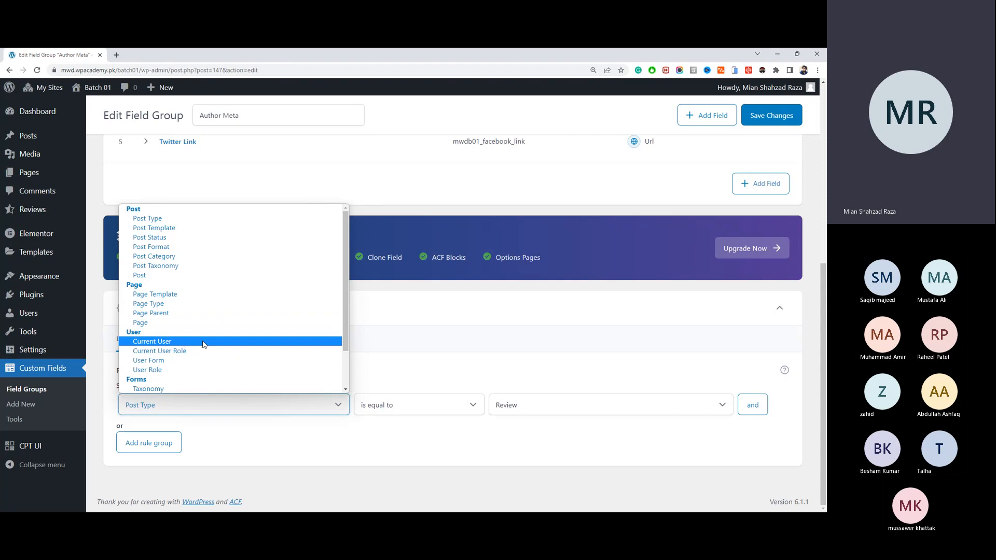
{"action": "scroll", "coordinate": [207, 363], "scroll_direction": "down", "scroll_amount": 2}
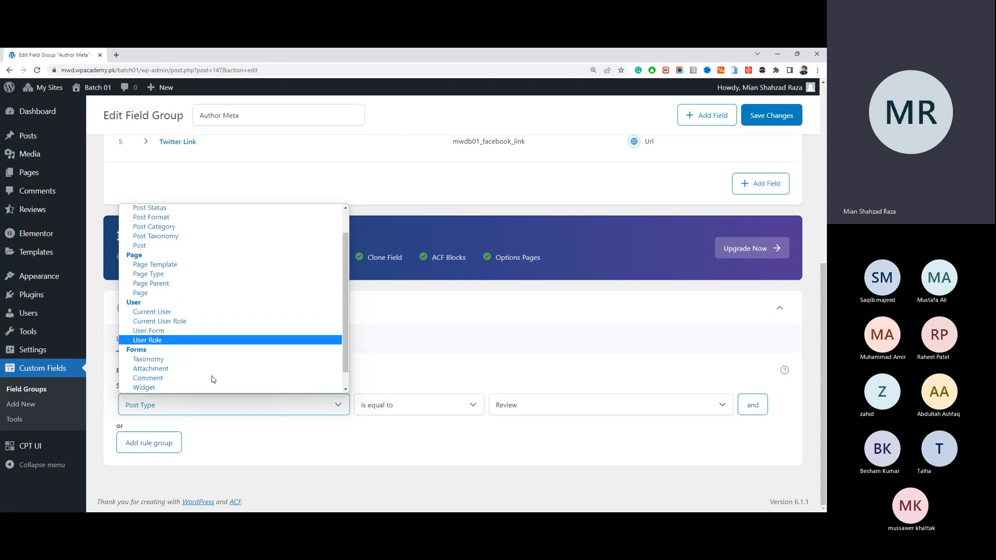
{"action": "scroll", "coordinate": [212, 379], "scroll_direction": "up", "scroll_amount": 2}
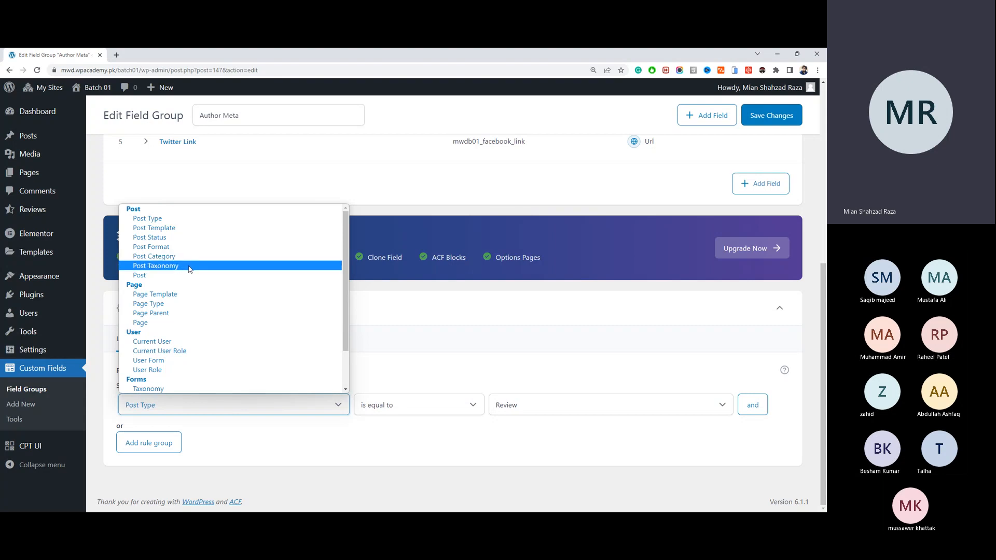
Step: Open the post Categories page in a new tab, examine its new category form, and return to the field group
{"action": "mouse_move", "coordinate": [51, 138]}
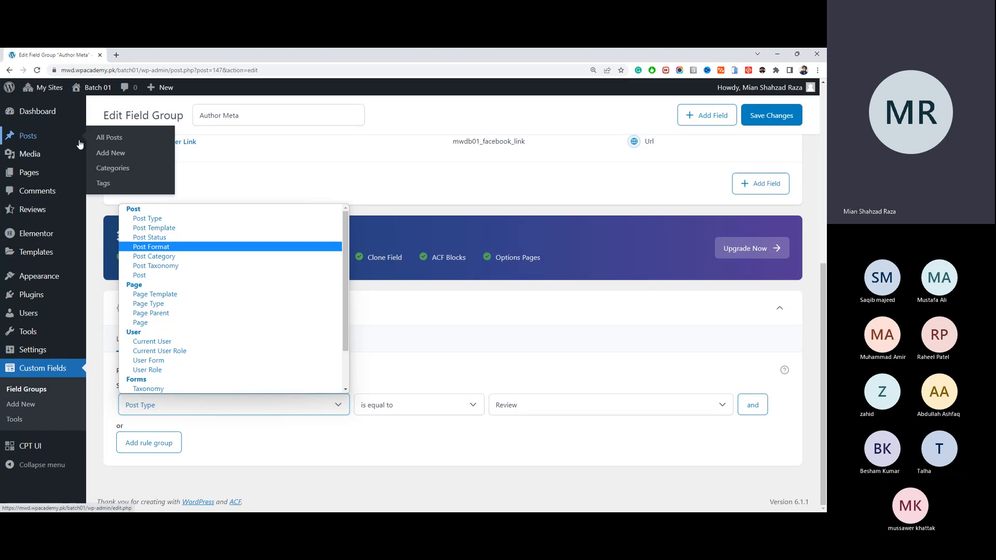
{"action": "middle_click", "coordinate": [109, 166]}
{"action": "left_click", "coordinate": [153, 55]}
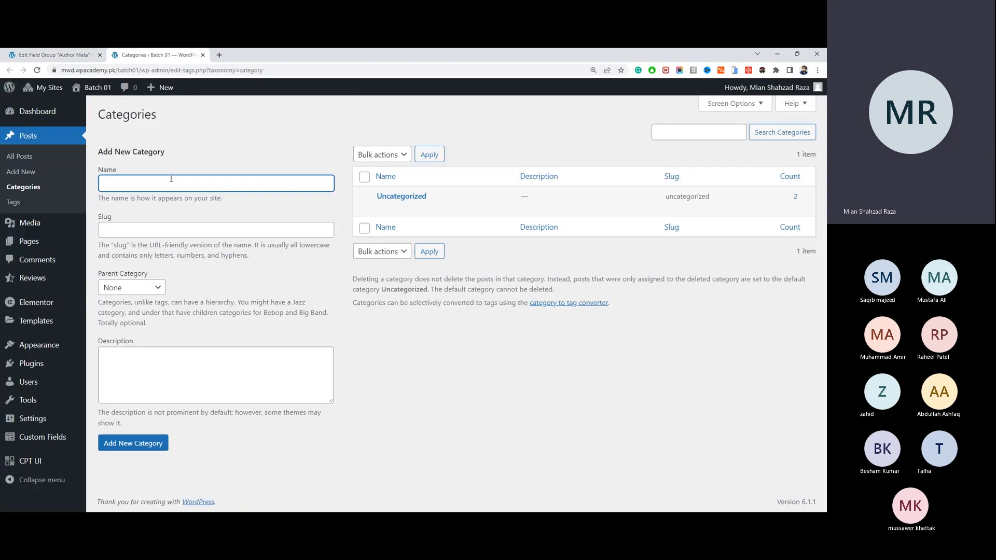
{"action": "left_click", "coordinate": [157, 230]}
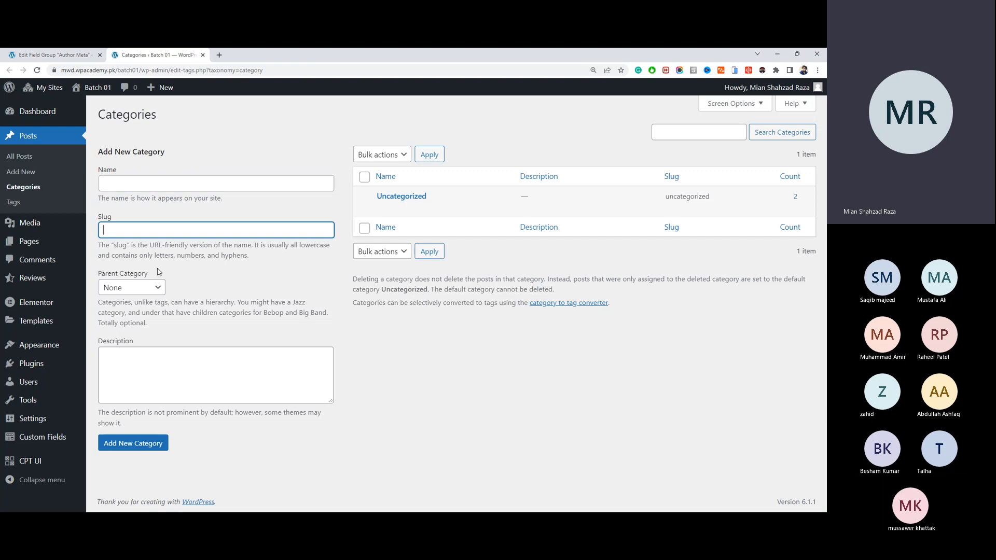
{"action": "left_click", "coordinate": [150, 371]}
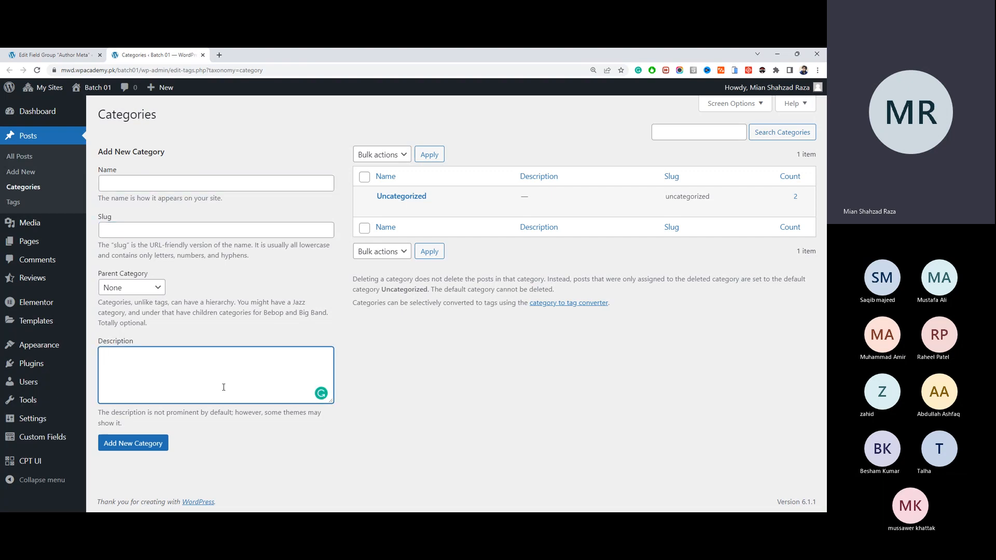
{"action": "left_click", "coordinate": [222, 427]}
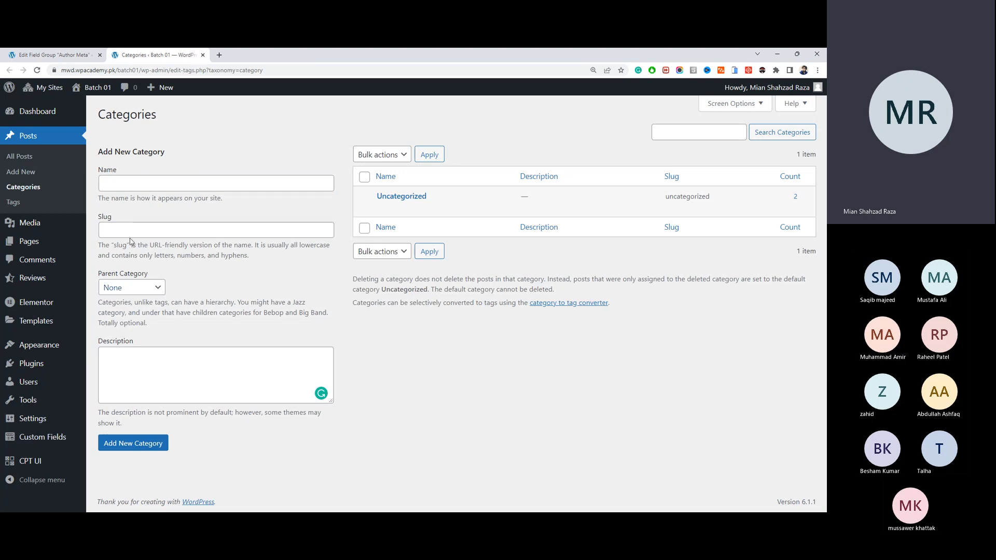
{"action": "left_click", "coordinate": [58, 52]}
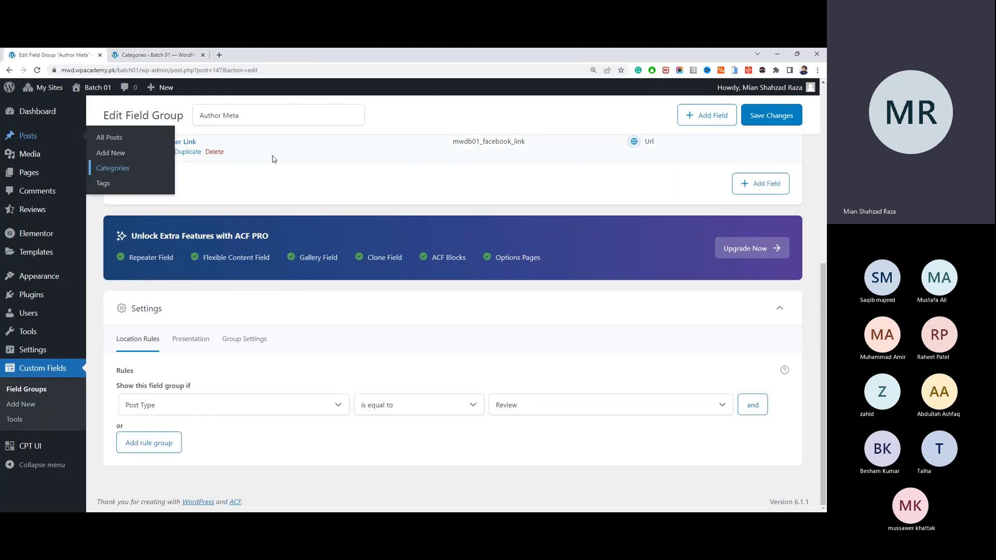
Step: Try a location rule where Post Taxonomy is equal to header and look through the other taxonomy terms
{"action": "left_click", "coordinate": [244, 408]}
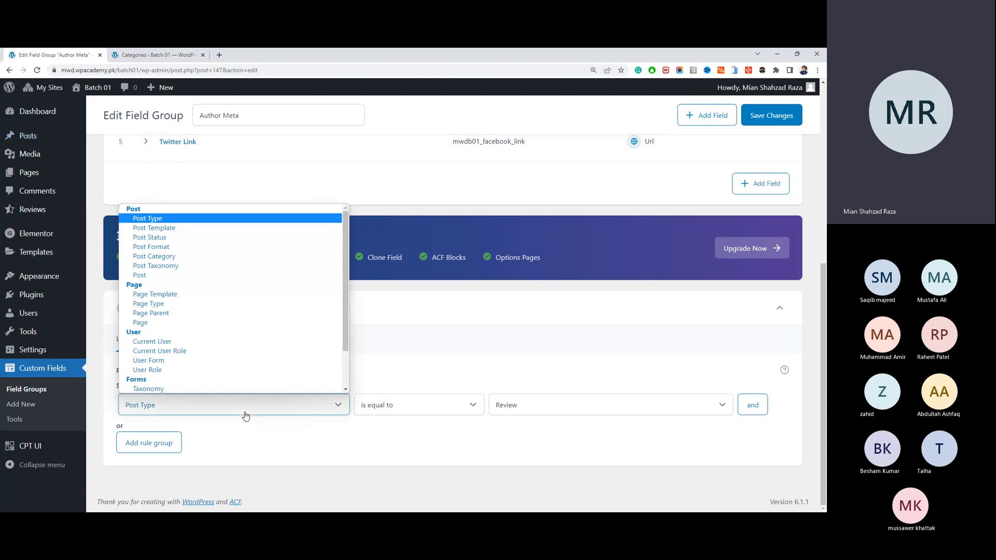
{"action": "left_click", "coordinate": [216, 266]}
{"action": "left_click", "coordinate": [368, 412]}
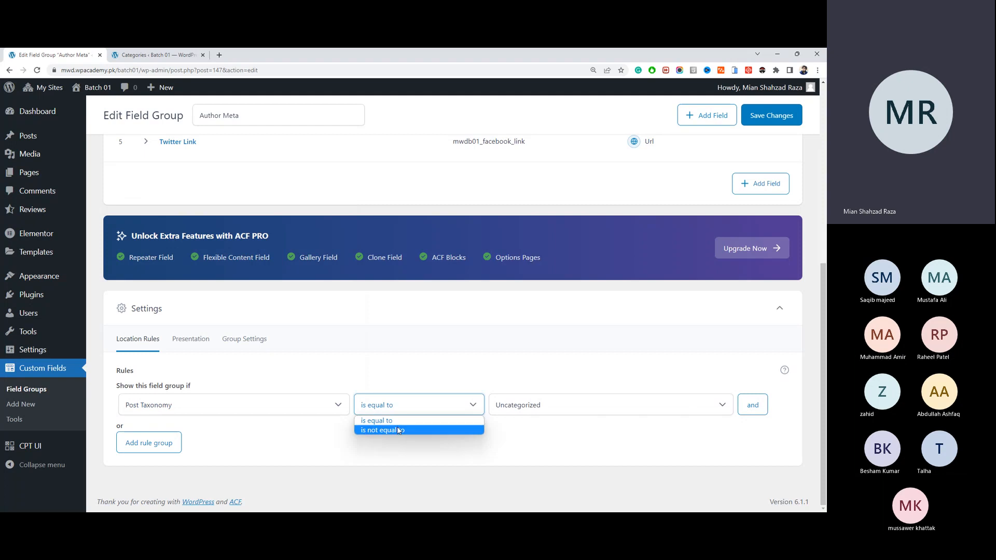
{"action": "left_click", "coordinate": [564, 414]}
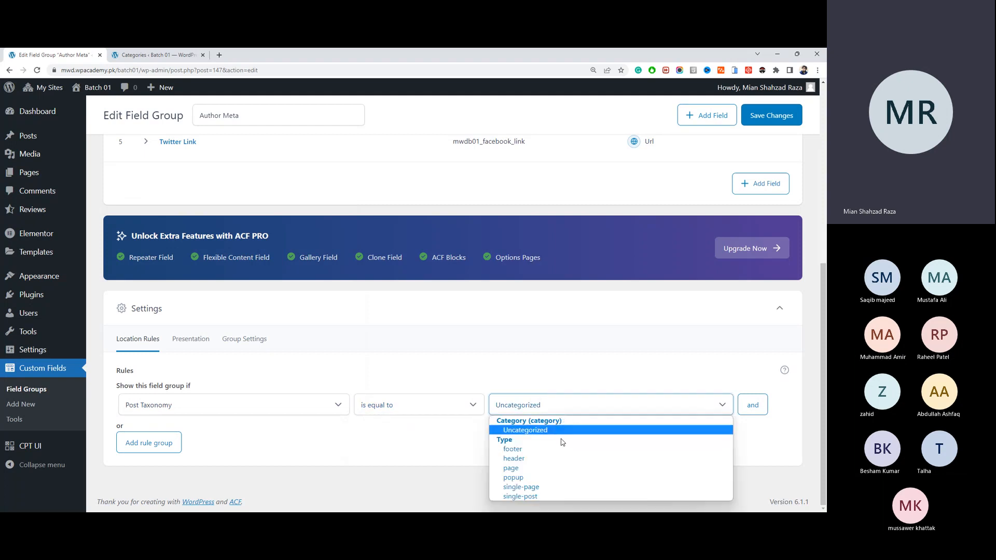
{"action": "left_click", "coordinate": [559, 458]}
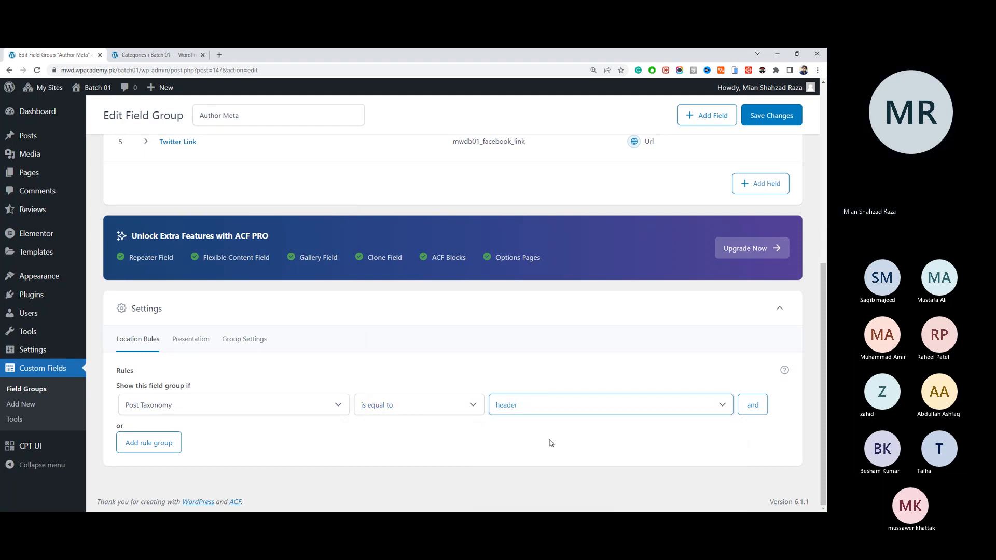
{"action": "left_click", "coordinate": [549, 415]}
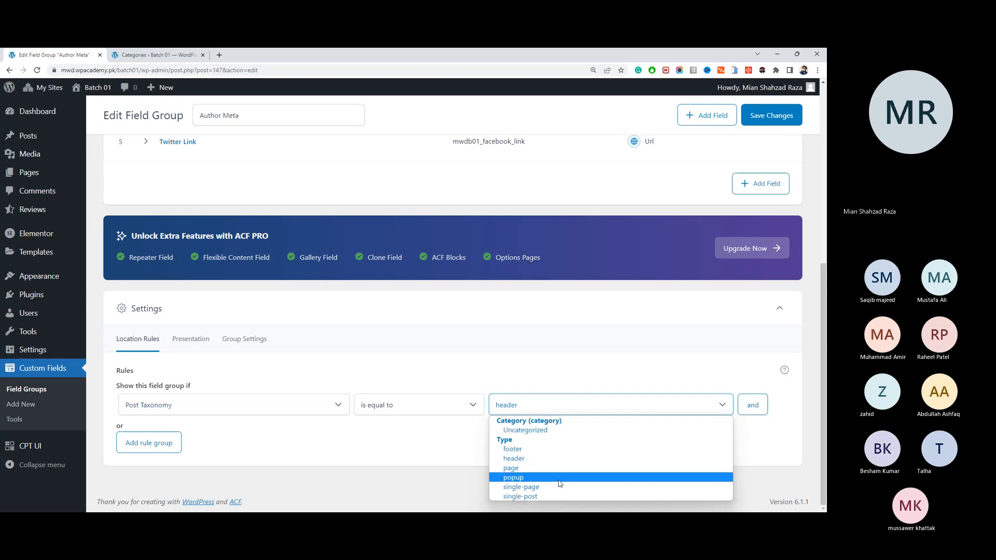
Step: Try Post Category as the location rule's condition and check the categories it offers
{"action": "left_click", "coordinate": [273, 412]}
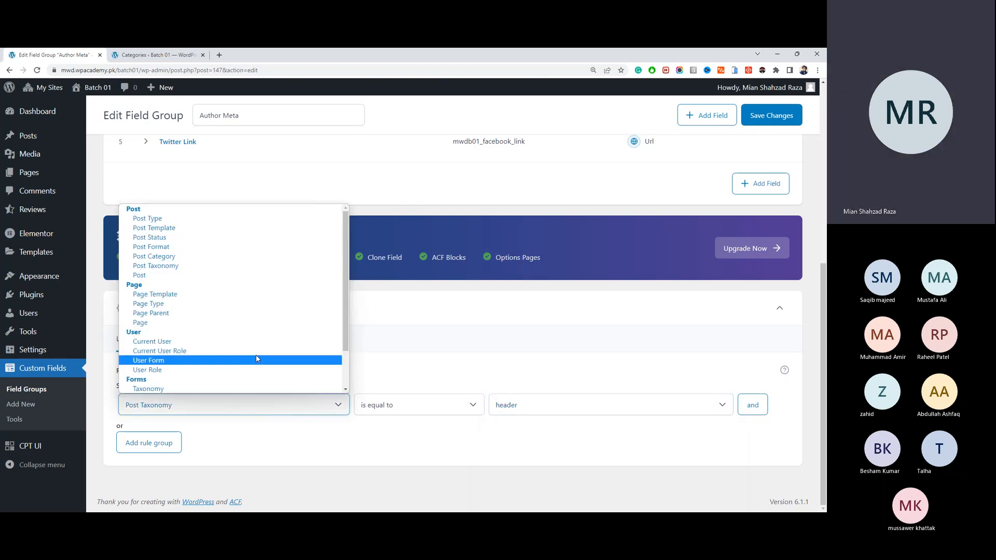
{"action": "left_click", "coordinate": [247, 259]}
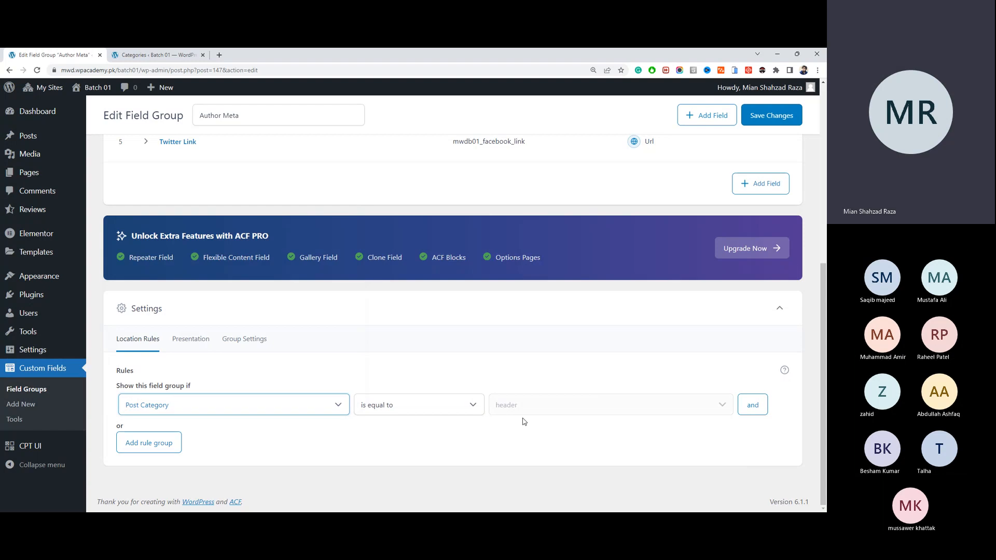
{"action": "left_click", "coordinate": [456, 406]}
{"action": "left_click", "coordinate": [545, 414]}
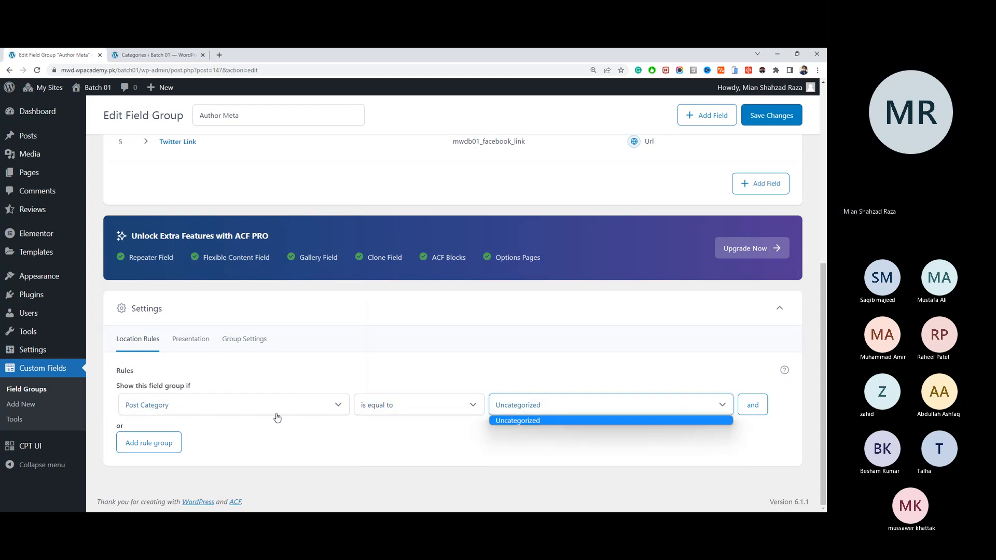
Step: Try a location rule where the Taxonomy form is equal to Category (category)
{"action": "left_click", "coordinate": [210, 414]}
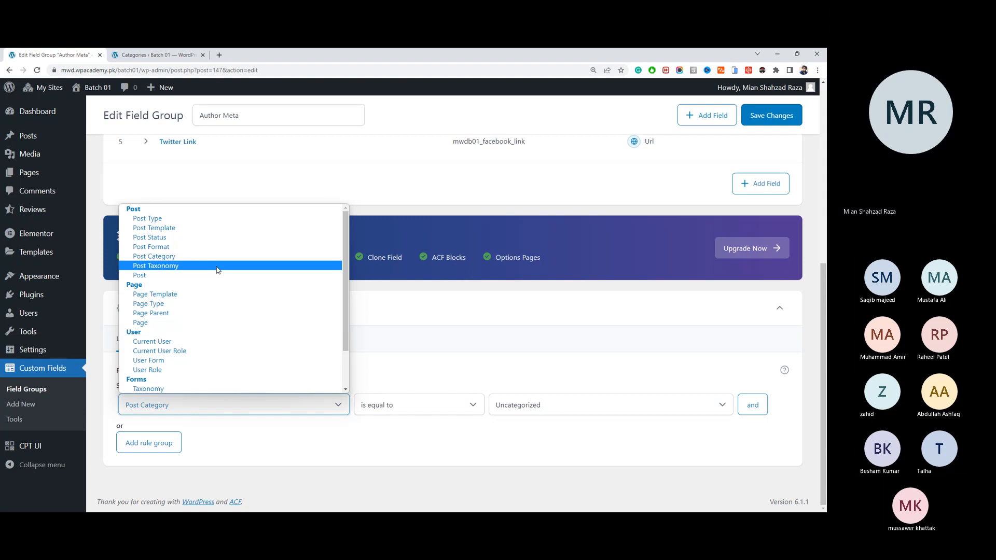
{"action": "scroll", "coordinate": [218, 371], "scroll_direction": "down", "scroll_amount": 1}
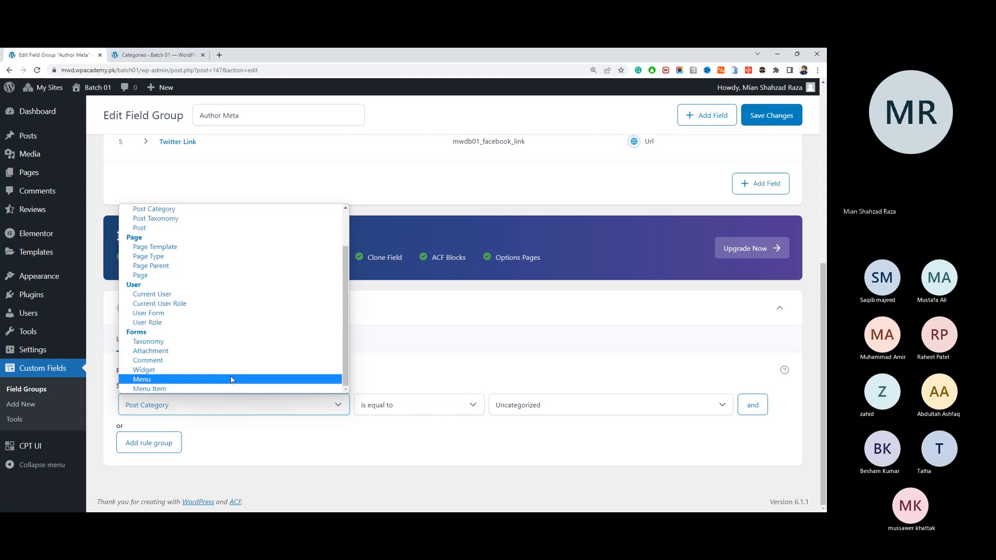
{"action": "left_click", "coordinate": [189, 342]}
{"action": "left_click", "coordinate": [475, 410]}
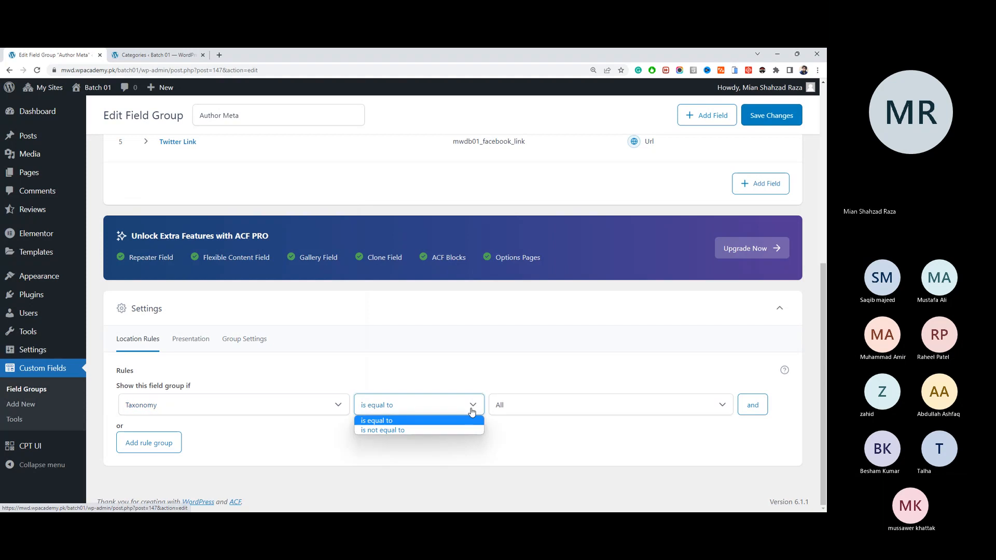
{"action": "left_click", "coordinate": [522, 411]}
{"action": "left_click", "coordinate": [522, 411]}
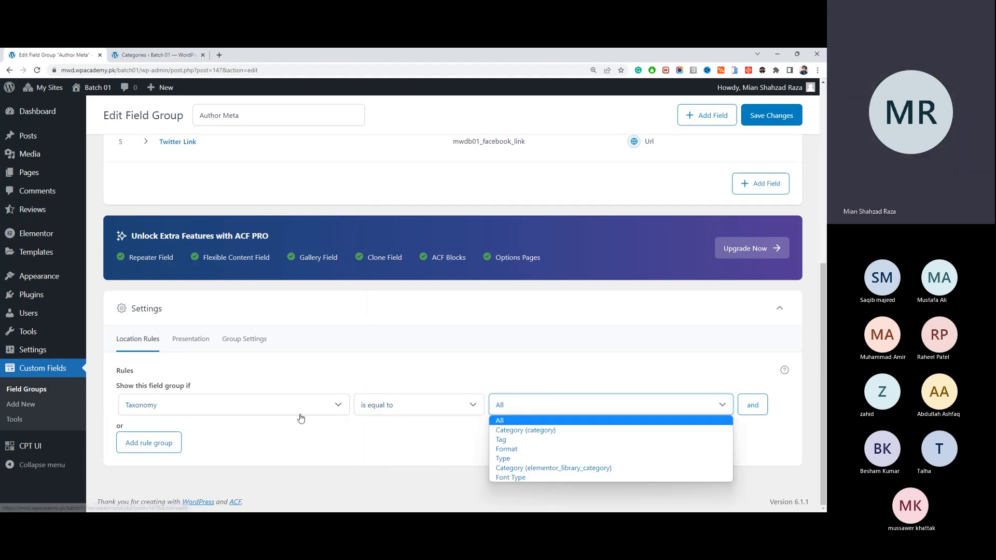
{"action": "left_click", "coordinate": [289, 402]}
{"action": "left_click", "coordinate": [591, 413]}
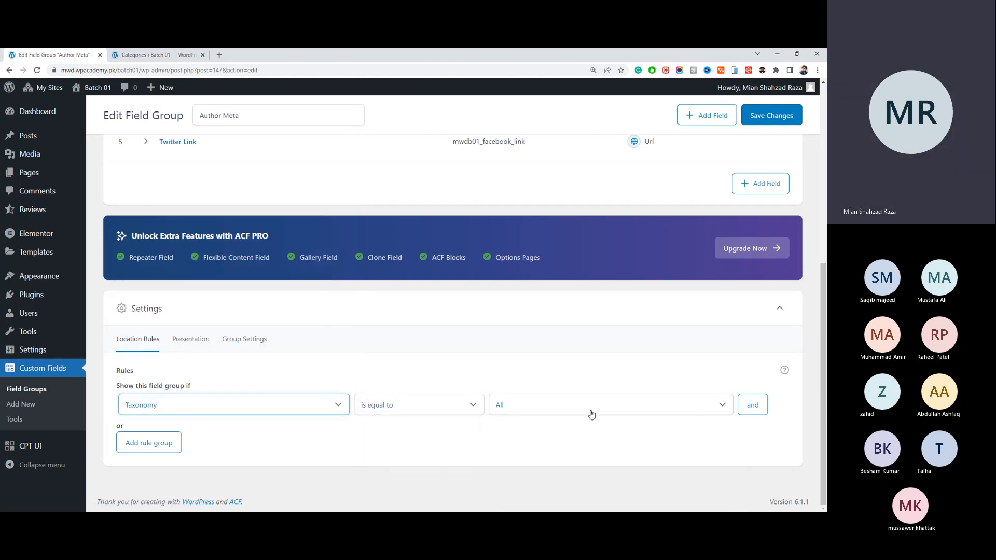
{"action": "left_click", "coordinate": [591, 414]}
{"action": "left_click", "coordinate": [591, 431]}
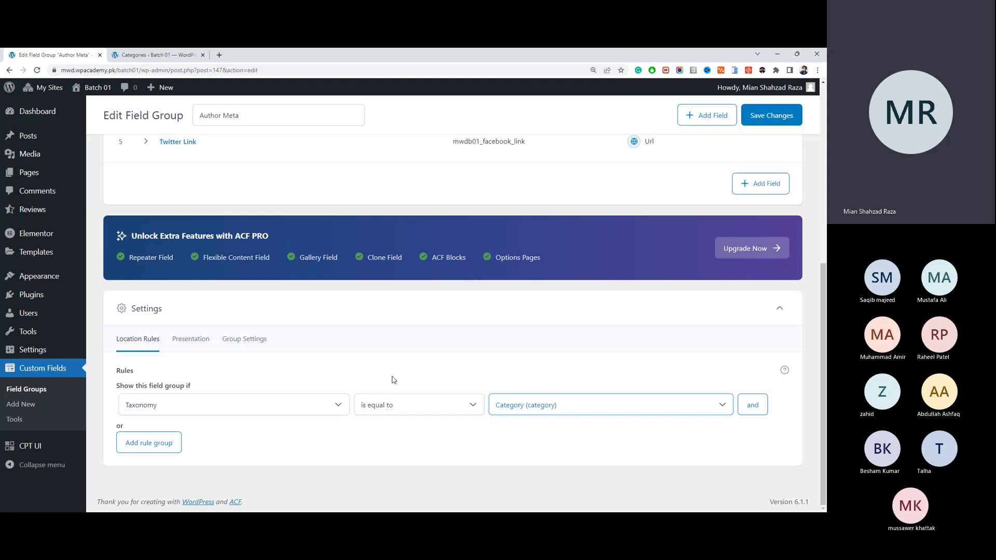
Step: Change the location rule back to Post Type is equal to Review
{"action": "left_click", "coordinate": [313, 409]}
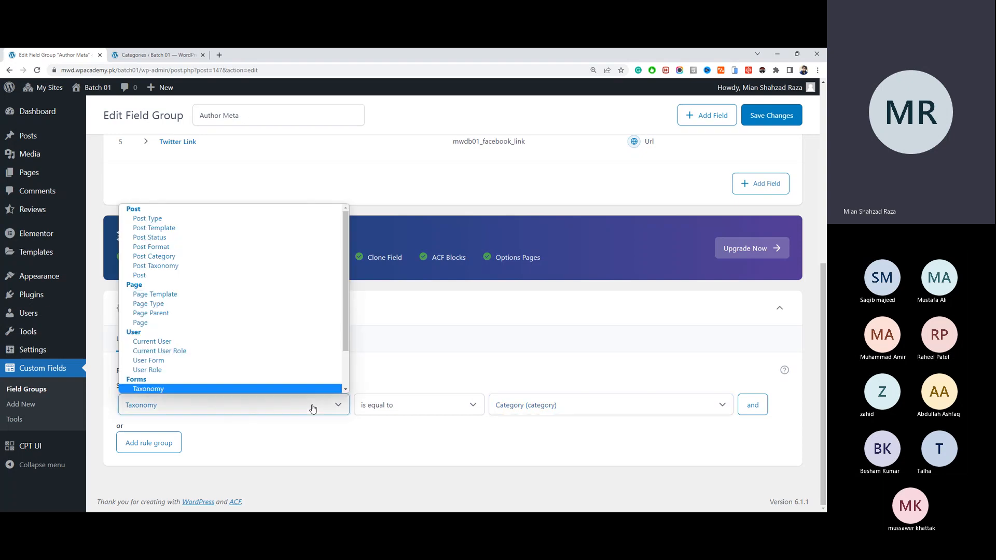
{"action": "left_click", "coordinate": [278, 223]}
{"action": "left_click", "coordinate": [531, 407]}
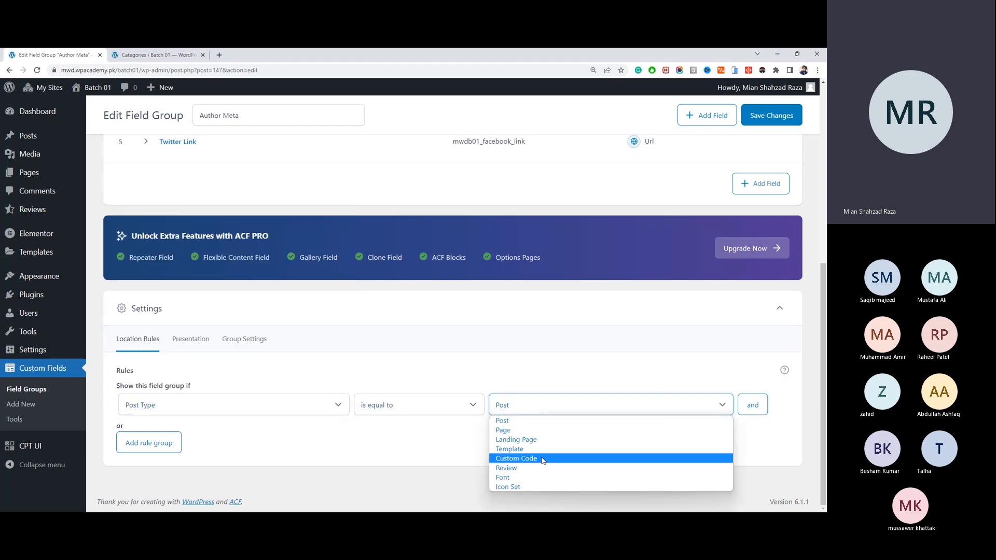
{"action": "left_click", "coordinate": [538, 469]}
{"action": "scroll", "coordinate": [444, 387], "scroll_direction": "up", "scroll_amount": 2}
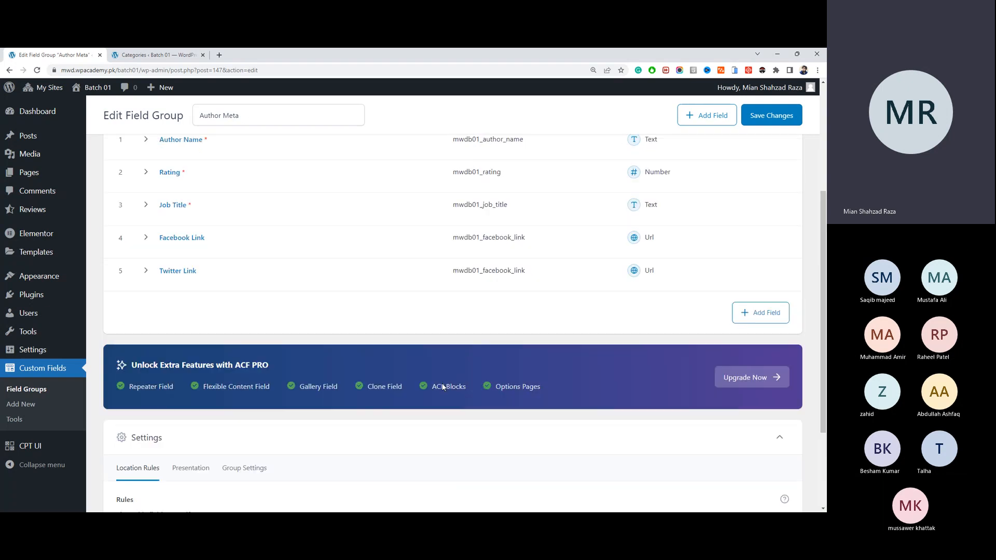
{"action": "scroll", "coordinate": [444, 387], "scroll_direction": "down", "scroll_amount": 2}
{"action": "scroll", "coordinate": [443, 387], "scroll_direction": "up", "scroll_amount": 5}
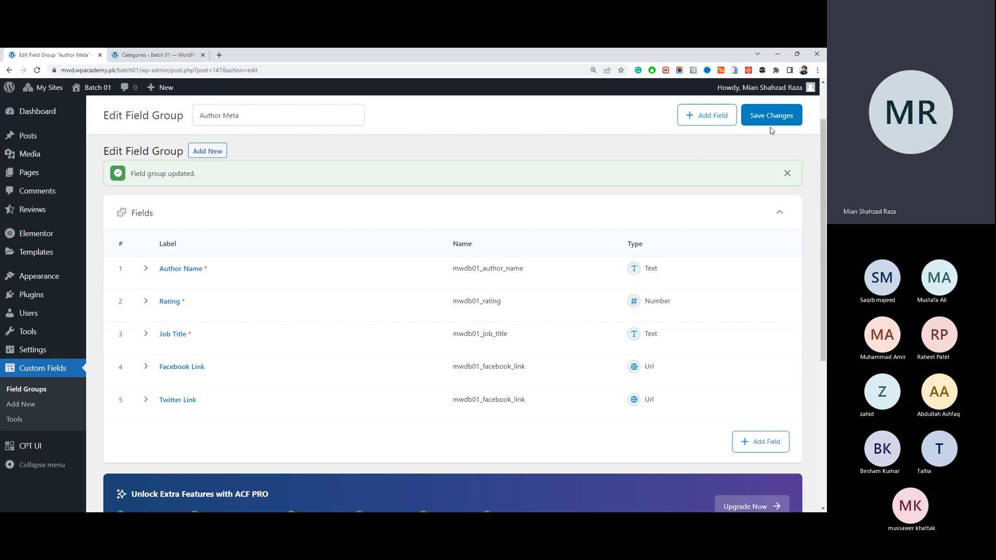
Step: View the list of ACF field groups and open the Author Meta group for editing
{"action": "scroll", "coordinate": [493, 280], "scroll_direction": "up", "scroll_amount": 2}
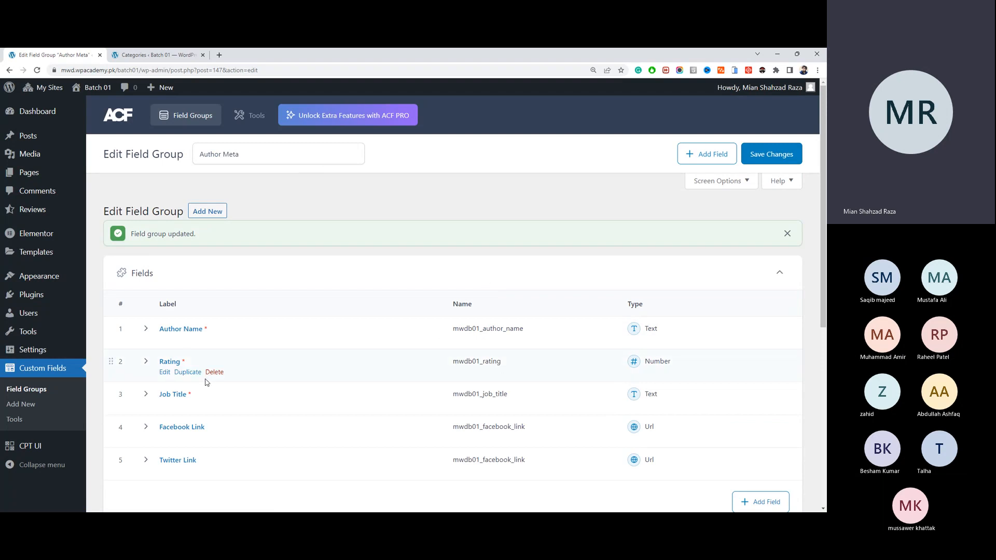
{"action": "left_click", "coordinate": [55, 390]}
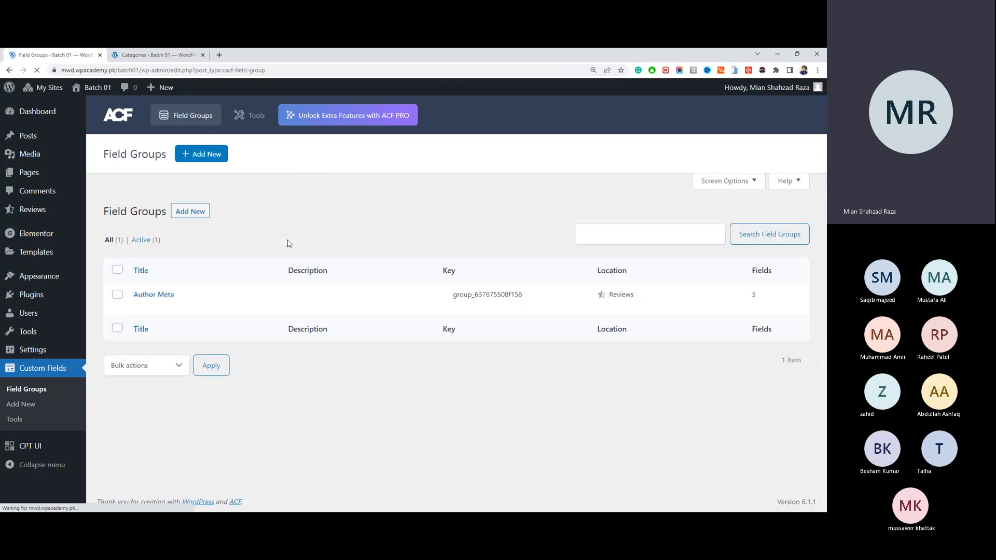
{"action": "mouse_move", "coordinate": [205, 304]}
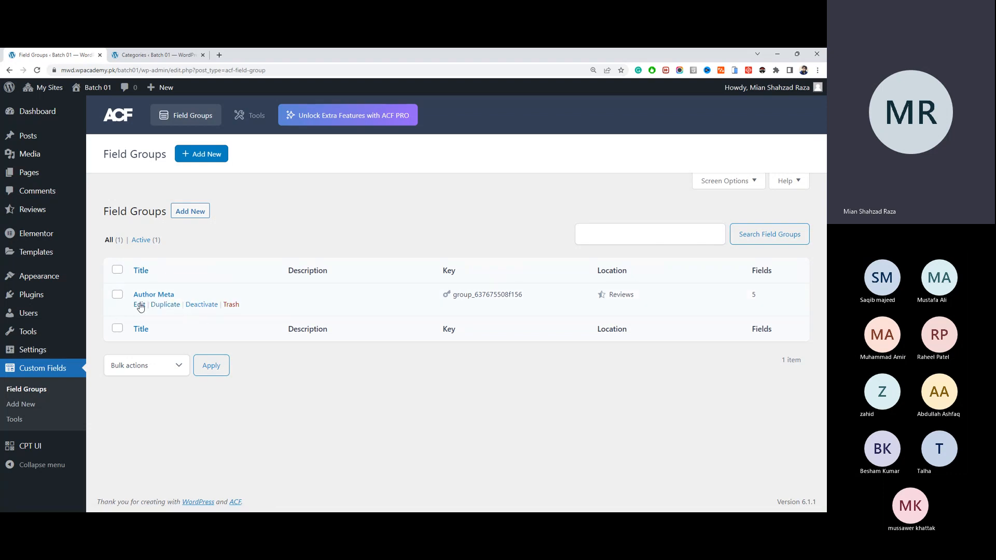
{"action": "left_click", "coordinate": [140, 306]}
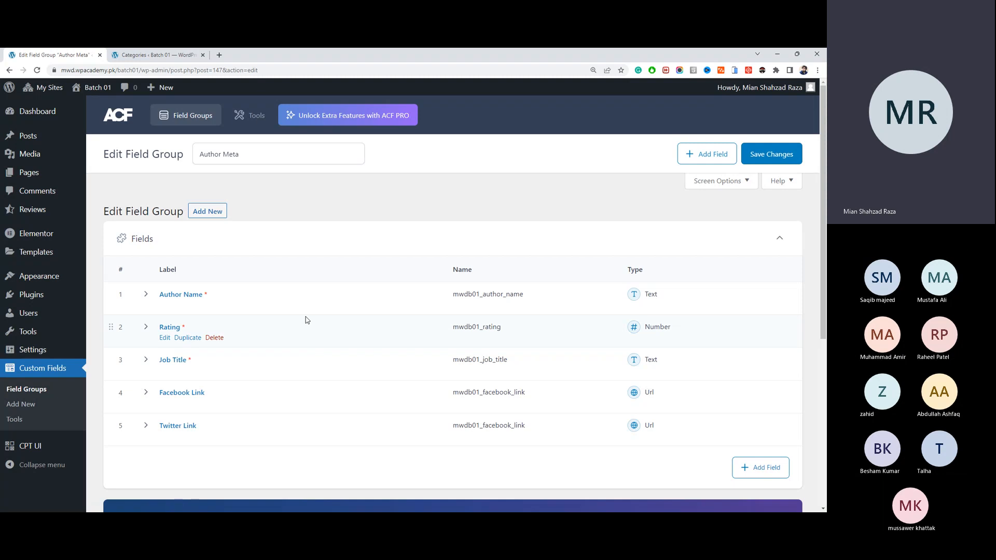
Step: Open a new Review and examine the Author Meta fields, from Author Name through Twitter Link, beneath the content editor
{"action": "mouse_move", "coordinate": [85, 212]}
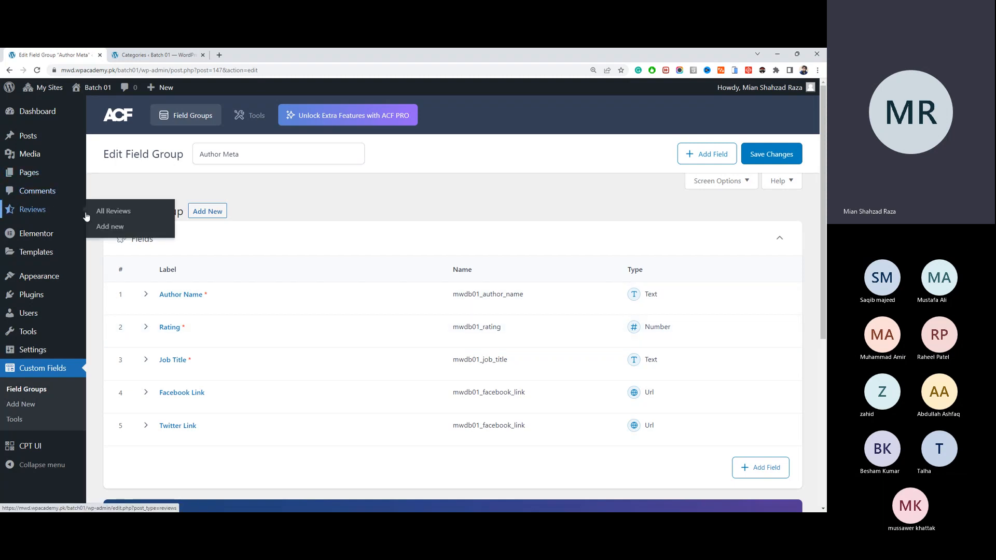
{"action": "left_click", "coordinate": [103, 226]}
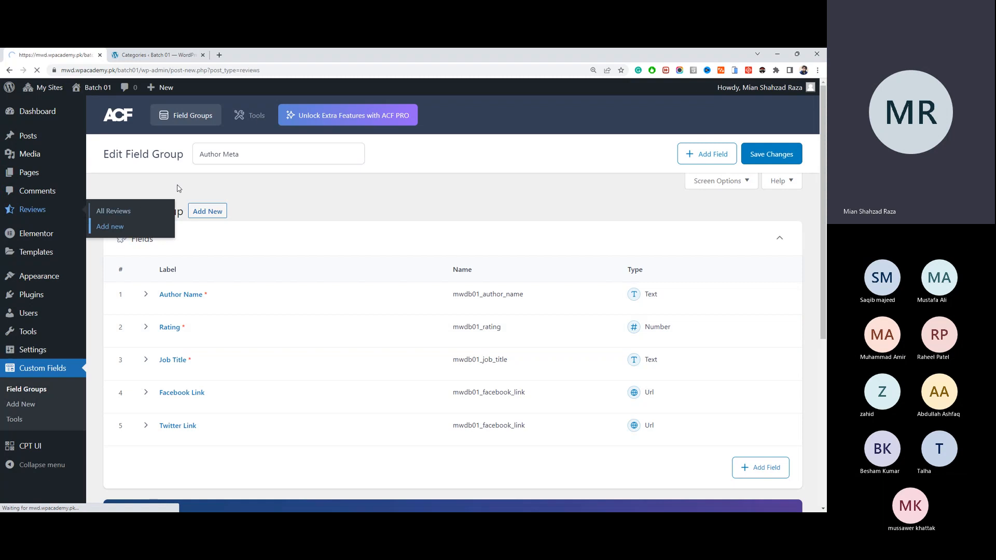
{"action": "scroll", "coordinate": [230, 189], "scroll_direction": "down", "scroll_amount": 2}
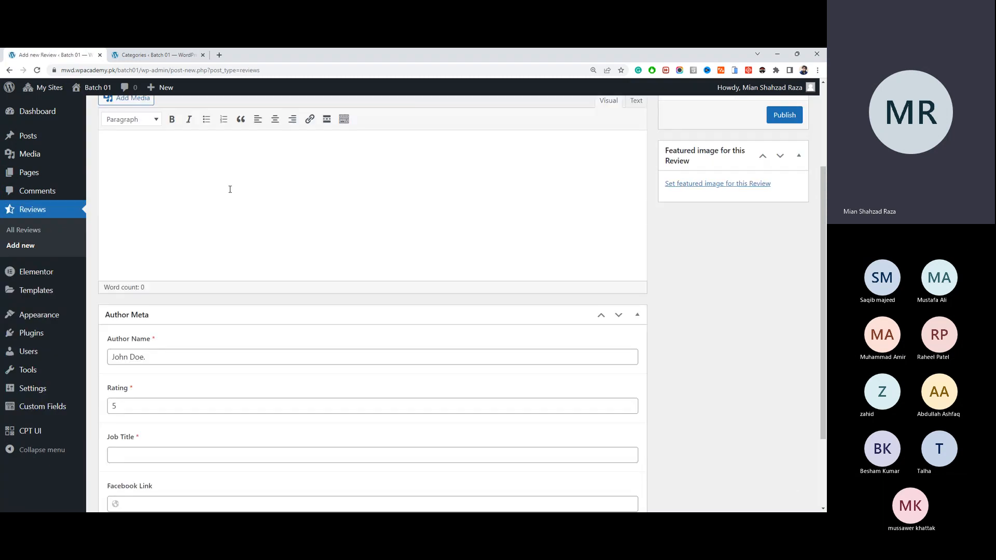
{"action": "scroll", "coordinate": [230, 189], "scroll_direction": "down", "scroll_amount": 2}
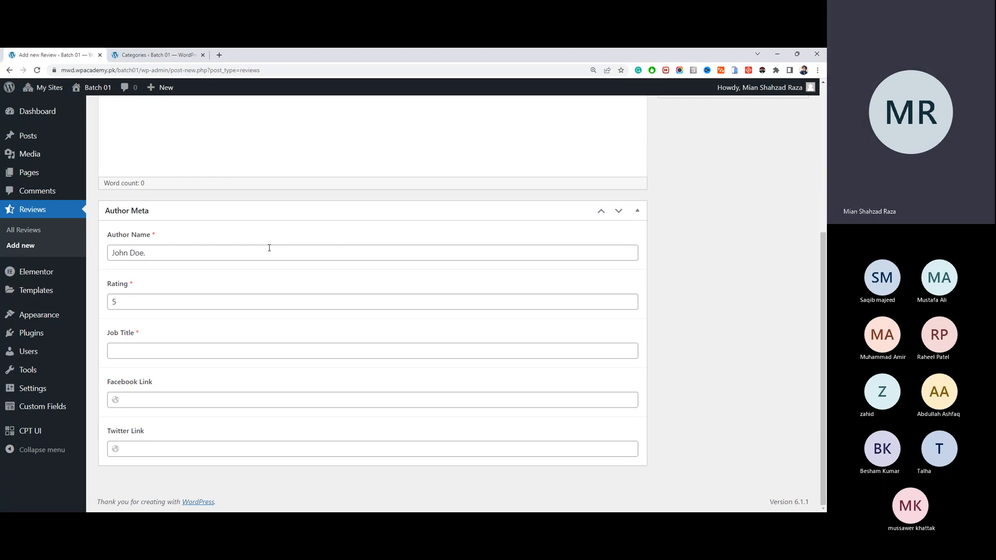
{"action": "left_click", "coordinate": [198, 258]}
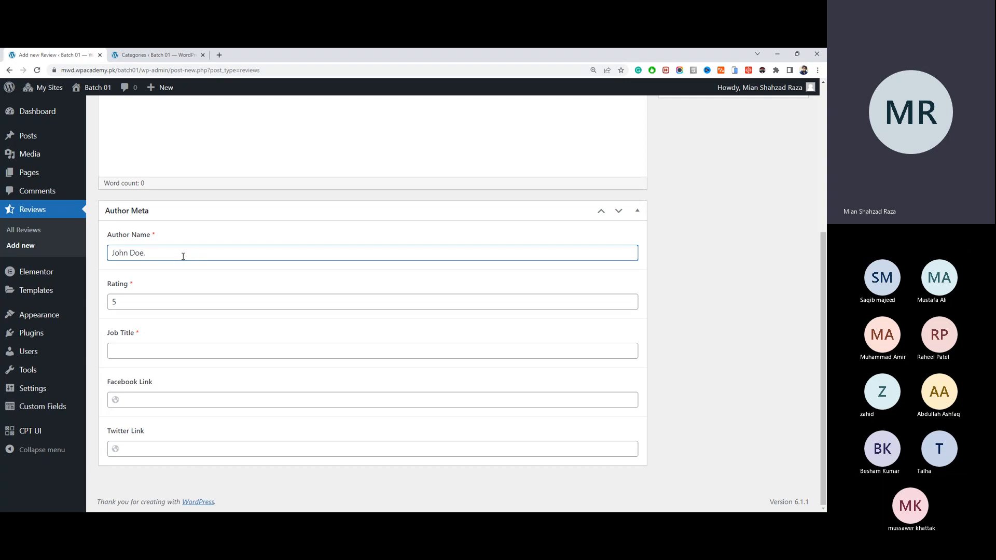
{"action": "left_click", "coordinate": [185, 307]}
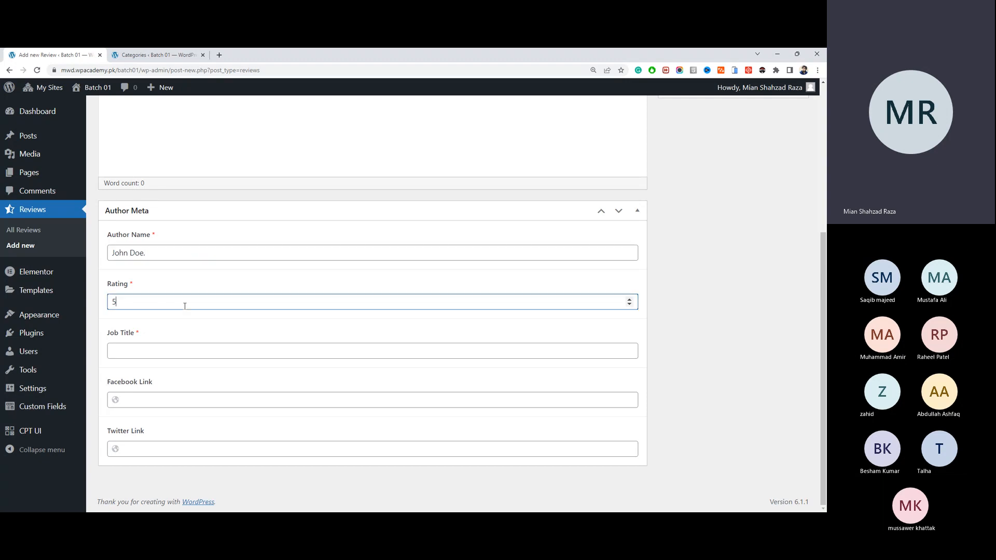
{"action": "left_click", "coordinate": [178, 352]}
{"action": "left_click", "coordinate": [174, 400]}
{"action": "left_click", "coordinate": [180, 449]}
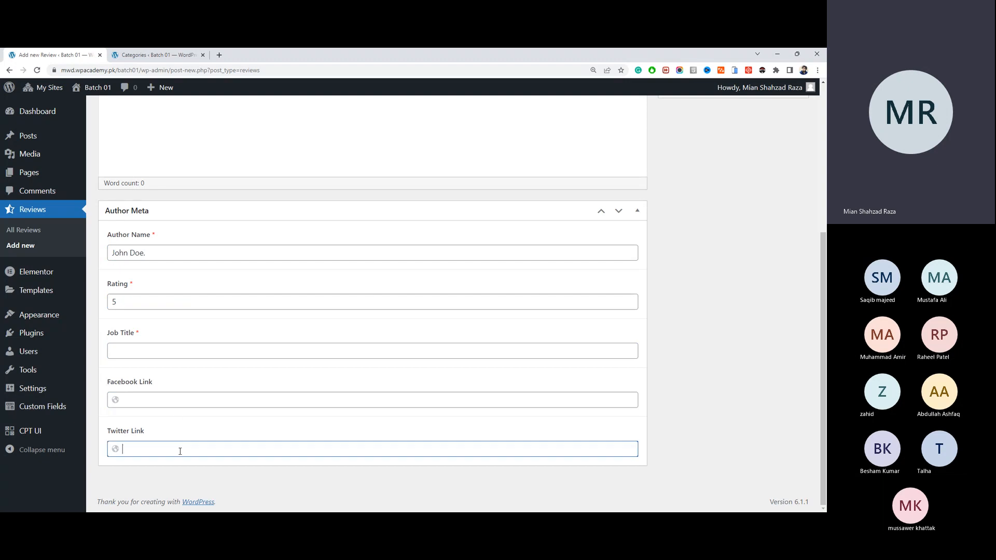
Step: Go back to the Author Meta field group and look through its Presentation settings
{"action": "left_click", "coordinate": [10, 70]}
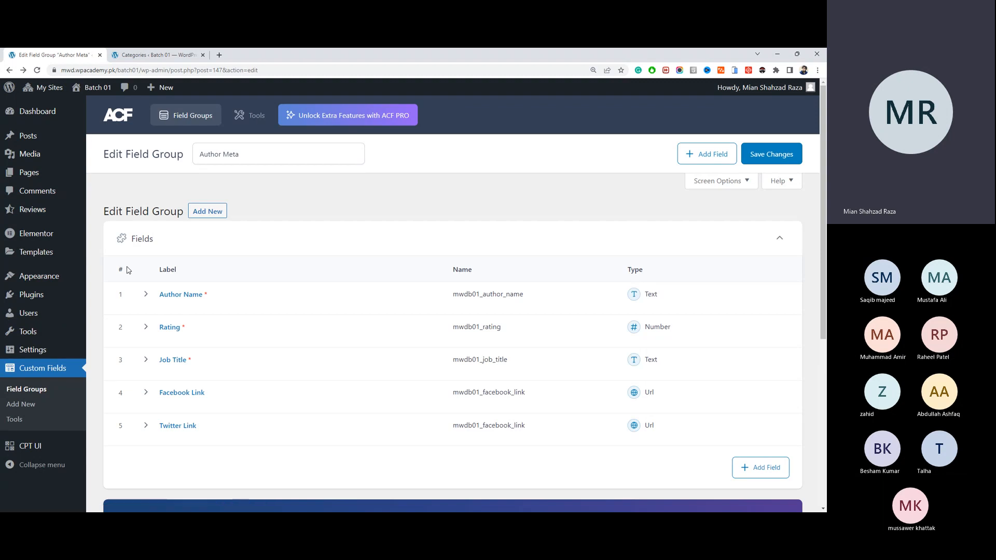
{"action": "scroll", "coordinate": [223, 239], "scroll_direction": "down", "scroll_amount": 6}
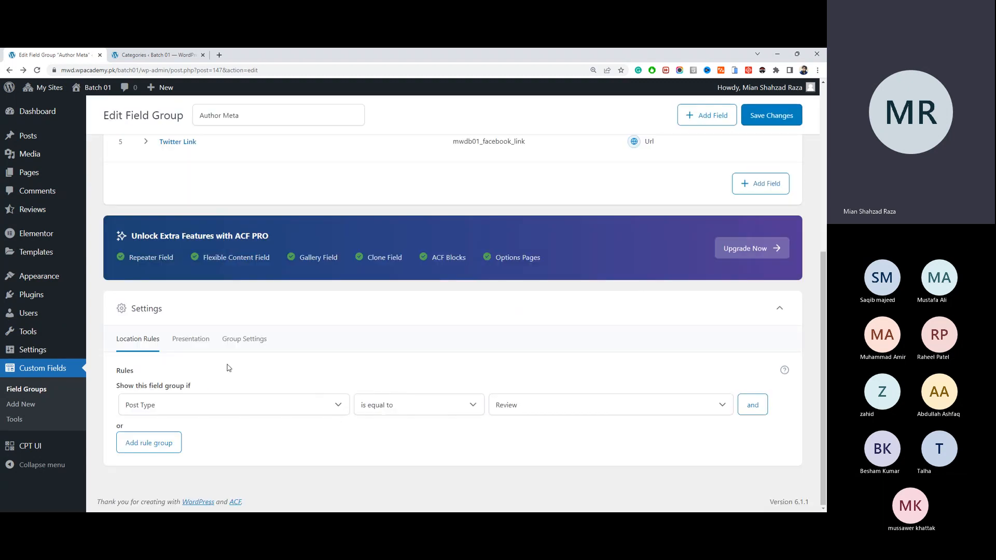
{"action": "left_click", "coordinate": [200, 342]}
{"action": "scroll", "coordinate": [210, 343], "scroll_direction": "down", "scroll_amount": 1}
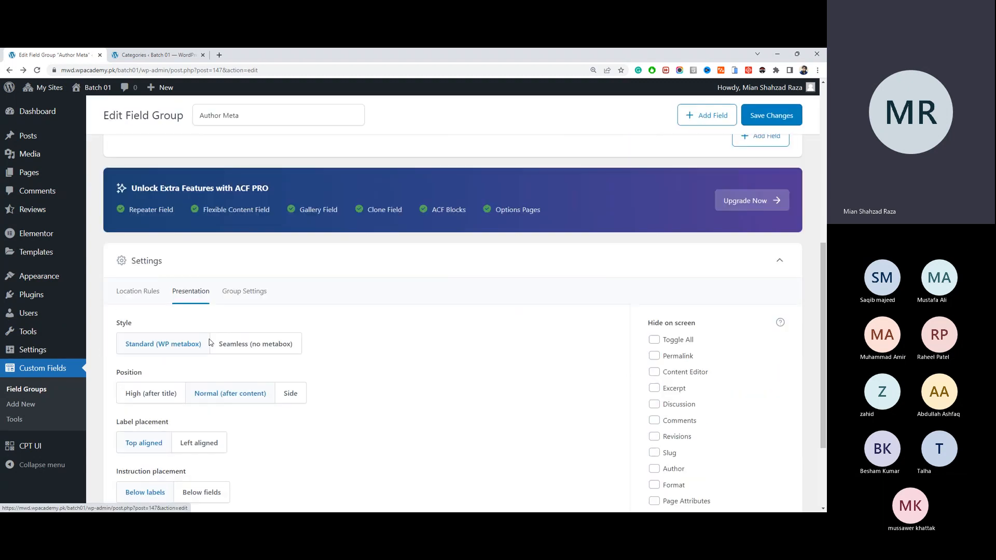
{"action": "scroll", "coordinate": [210, 343], "scroll_direction": "down", "scroll_amount": 2}
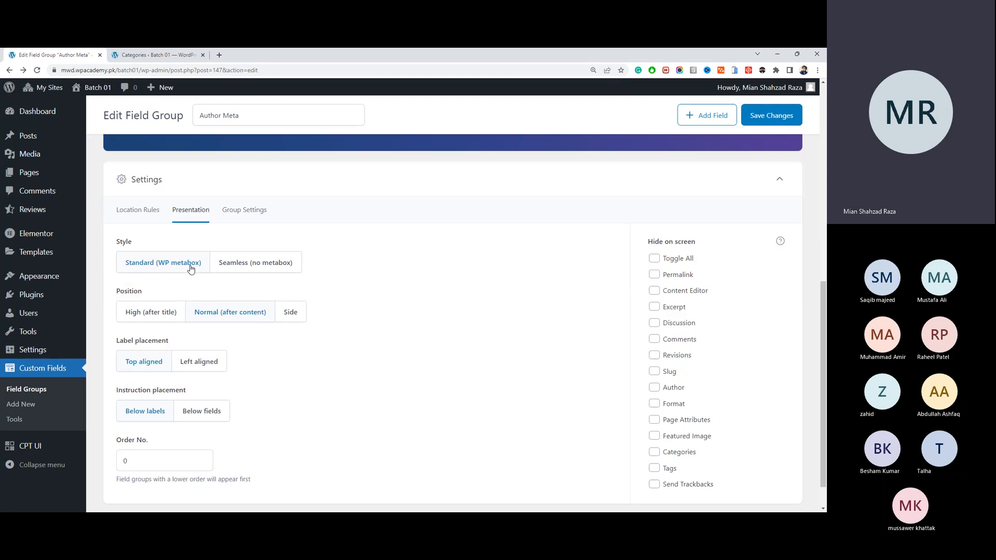
{"action": "left_click", "coordinate": [248, 275]}
Step: Open a new Review form in a separate tab, then set the Author Meta group's position to High (after title) and save
{"action": "mouse_move", "coordinate": [49, 134]}
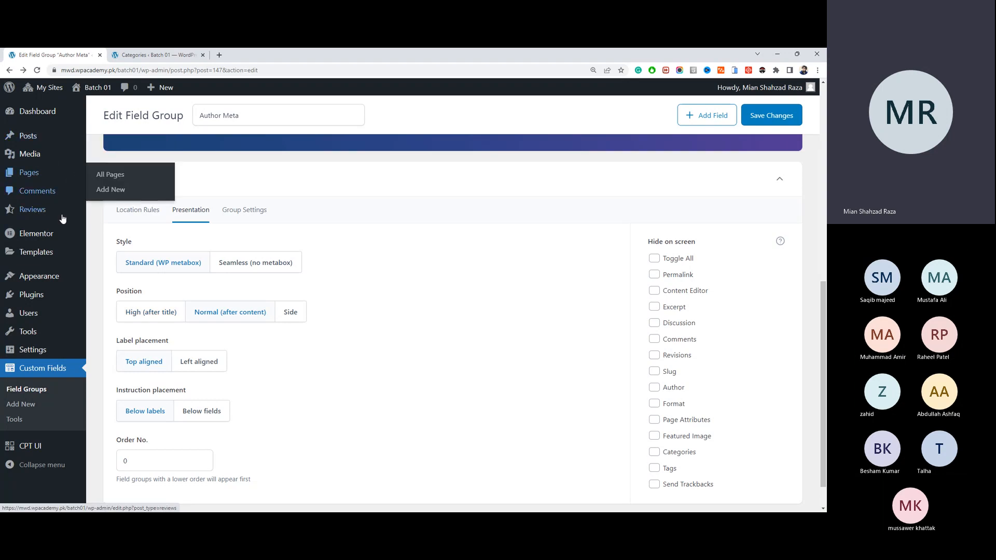
{"action": "mouse_move", "coordinate": [73, 218]}
{"action": "middle_click", "coordinate": [103, 229]}
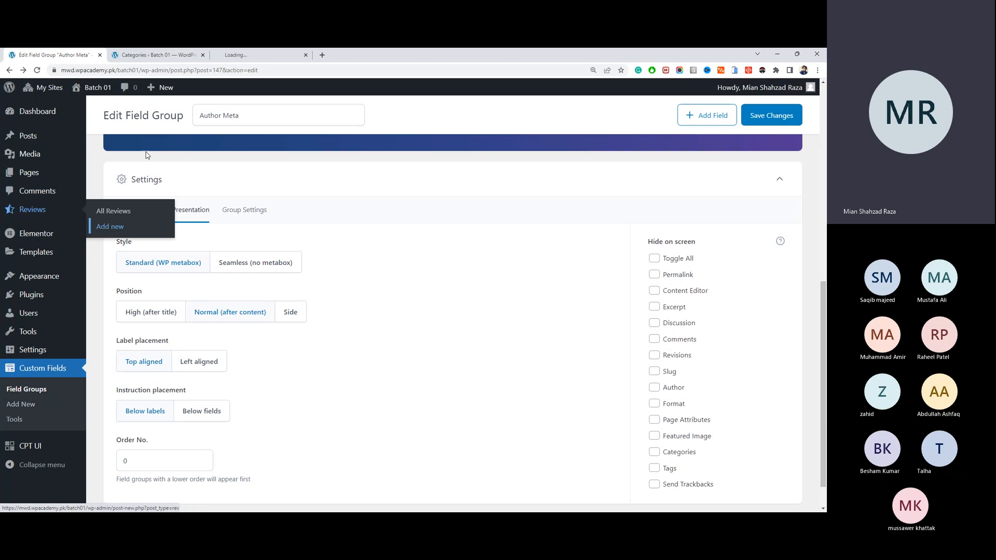
{"action": "left_click", "coordinate": [124, 52]}
{"action": "left_click", "coordinate": [52, 54]}
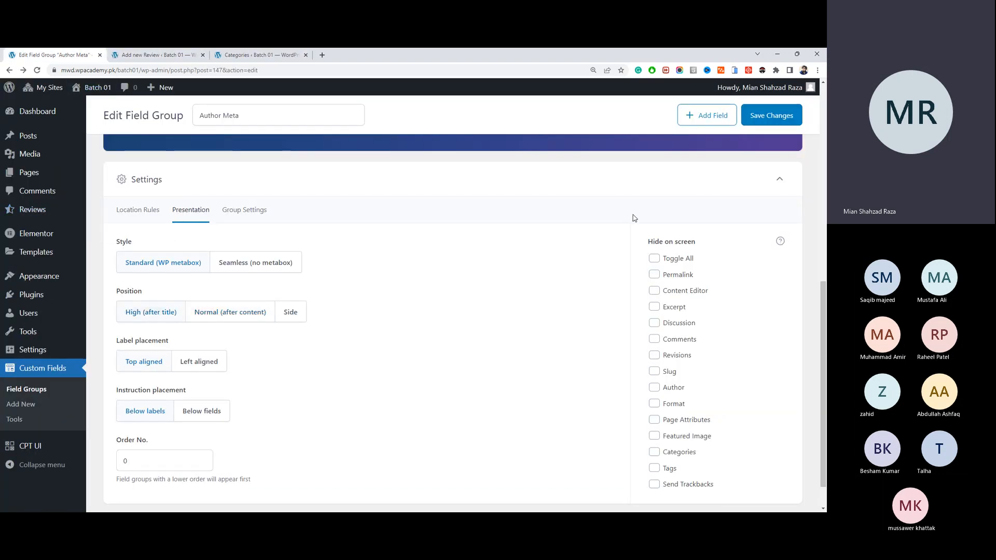
{"action": "left_click", "coordinate": [755, 123]}
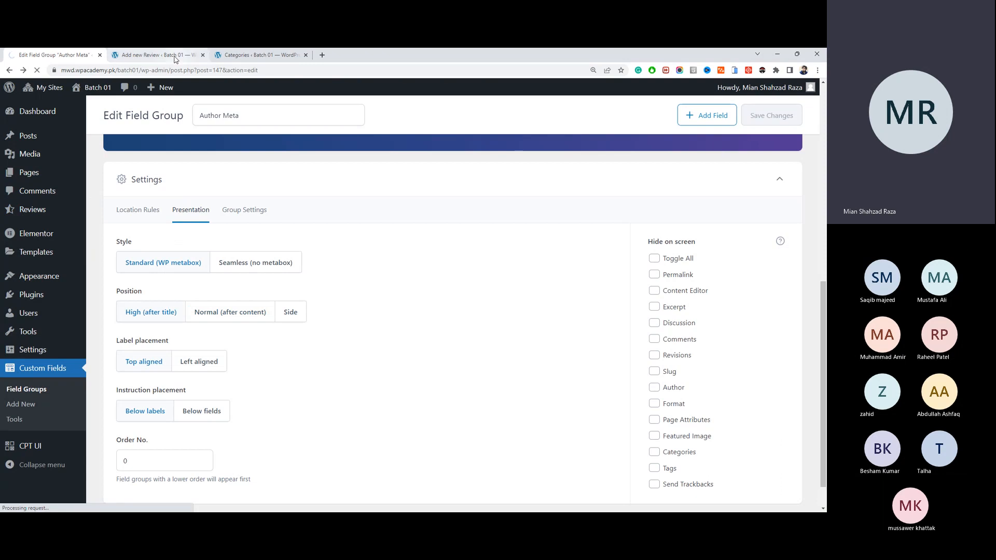
Step: Reload the new Review form and check where the Author Meta box sits relative to the title and content editor
{"action": "left_click", "coordinate": [155, 54]}
{"action": "left_click", "coordinate": [37, 70]}
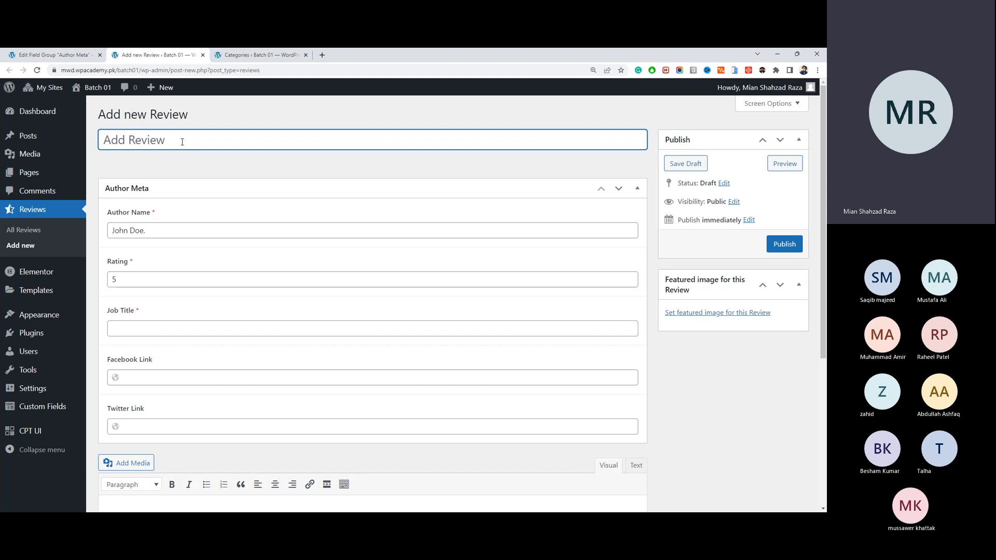
{"action": "scroll", "coordinate": [211, 358], "scroll_direction": "down", "scroll_amount": 3}
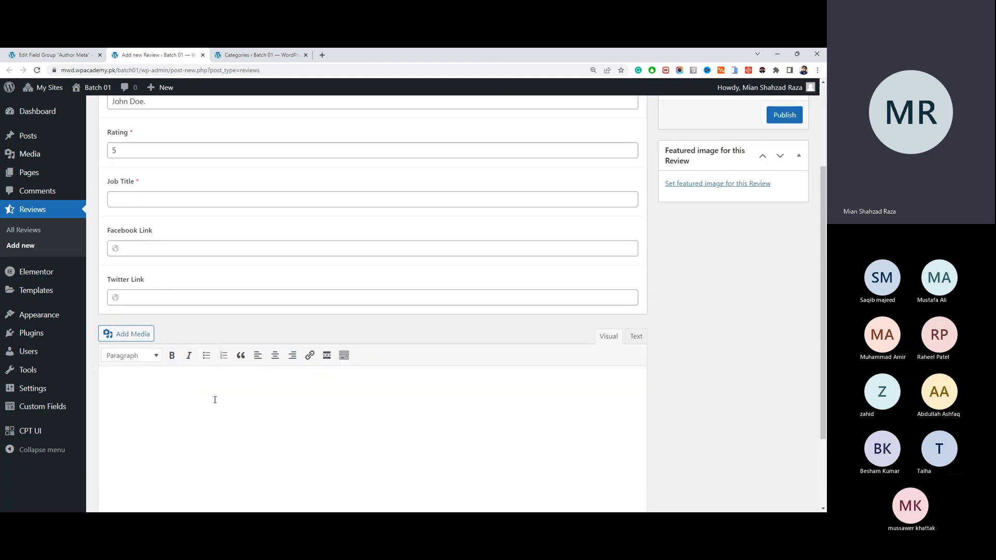
Step: Return to the Presentation settings of the Author Meta field group
{"action": "left_click", "coordinate": [41, 57]}
{"action": "scroll", "coordinate": [250, 289], "scroll_direction": "down", "scroll_amount": 8}
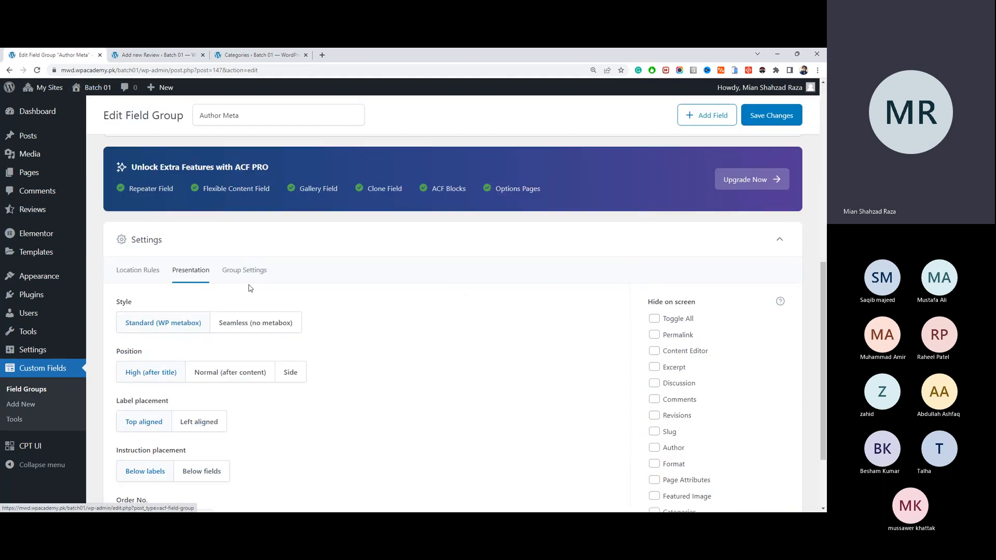
{"action": "scroll", "coordinate": [251, 289], "scroll_direction": "down", "scroll_amount": 2}
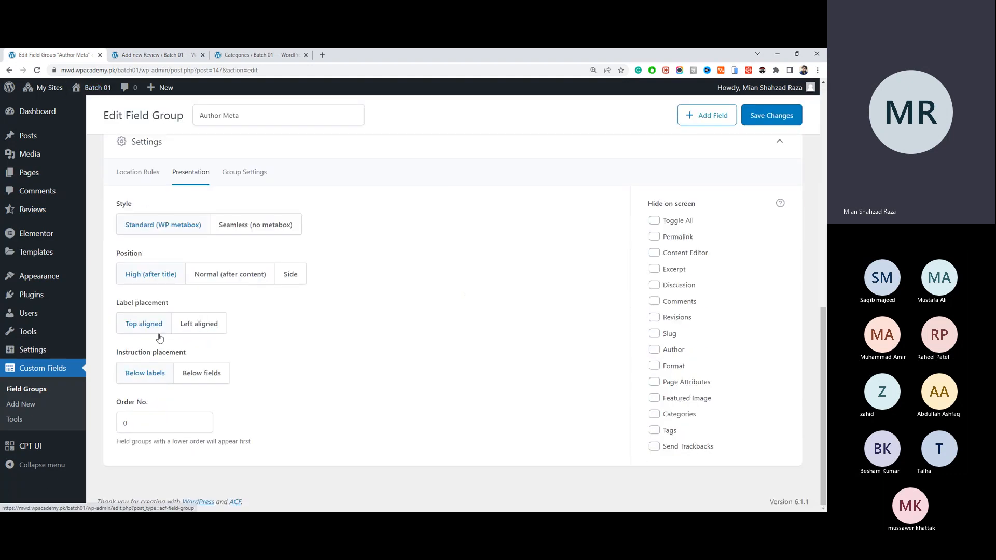
Step: Set the Author Meta field group's label placement to Left aligned, save the changes, and reload the new review form
{"action": "left_click", "coordinate": [176, 328]}
{"action": "left_click", "coordinate": [180, 57]}
{"action": "scroll", "coordinate": [160, 131], "scroll_direction": "up", "scroll_amount": 3}
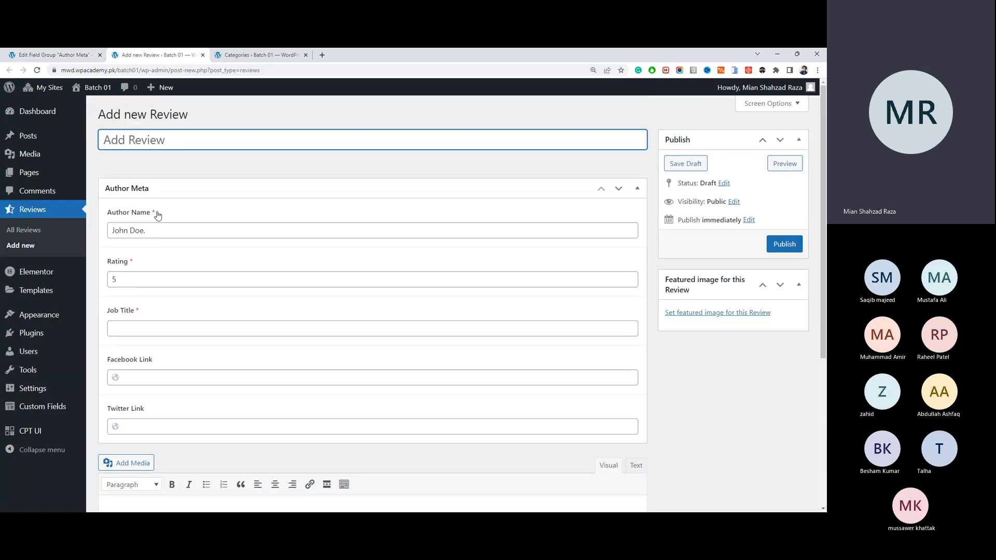
{"action": "left_click_drag", "start_coordinate": [157, 213], "coordinate": [101, 219]}
{"action": "left_click", "coordinate": [58, 55]}
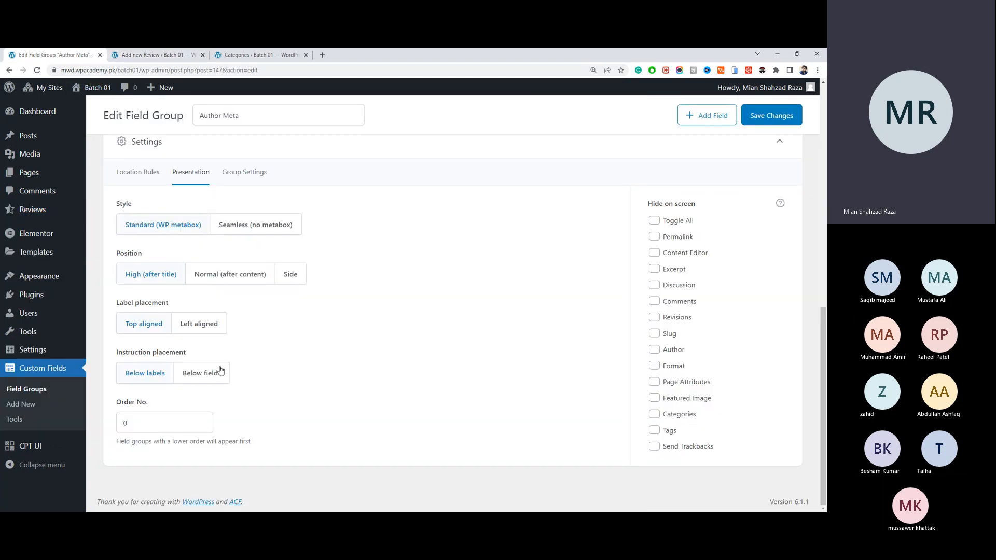
{"action": "left_click", "coordinate": [188, 325]}
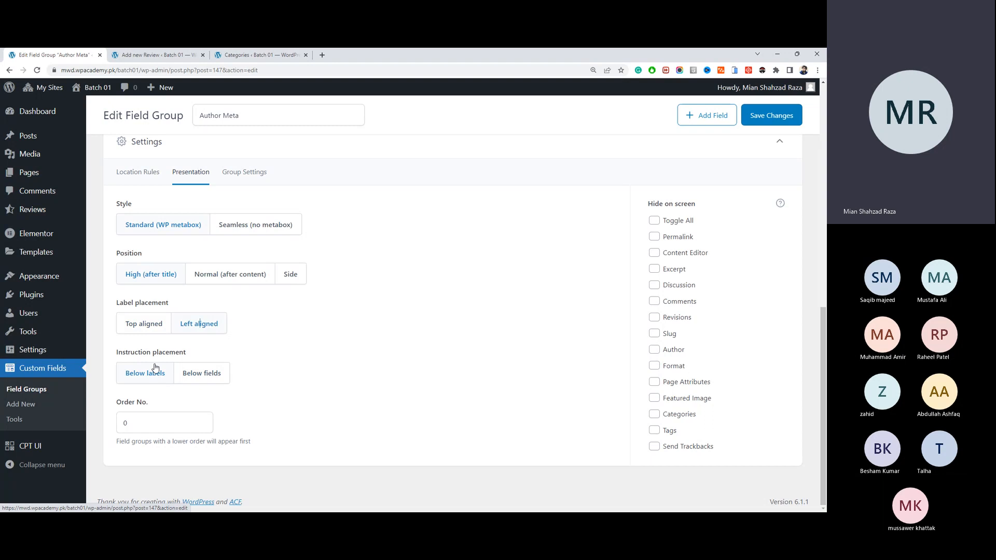
{"action": "left_click", "coordinate": [752, 116]}
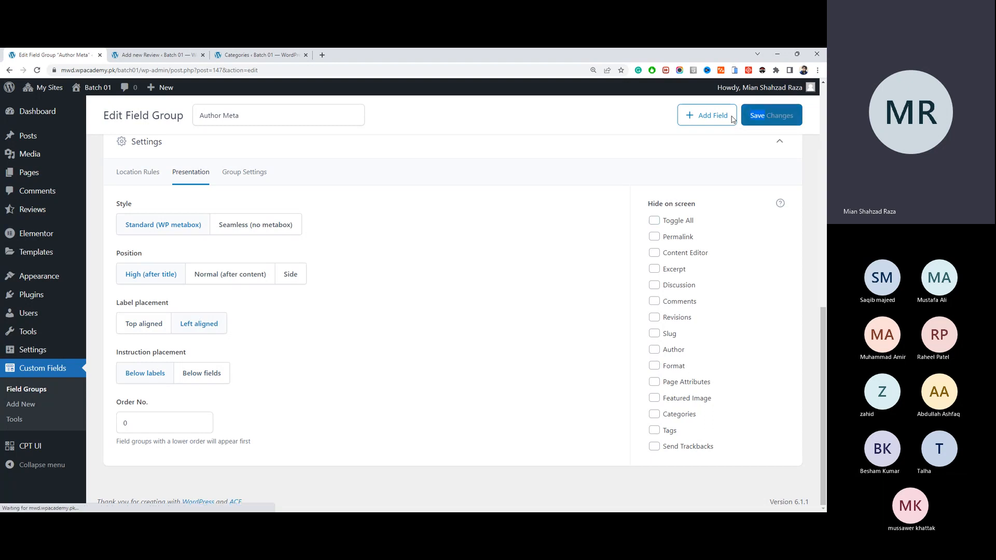
{"action": "left_click", "coordinate": [136, 56]}
{"action": "left_click", "coordinate": [37, 70]}
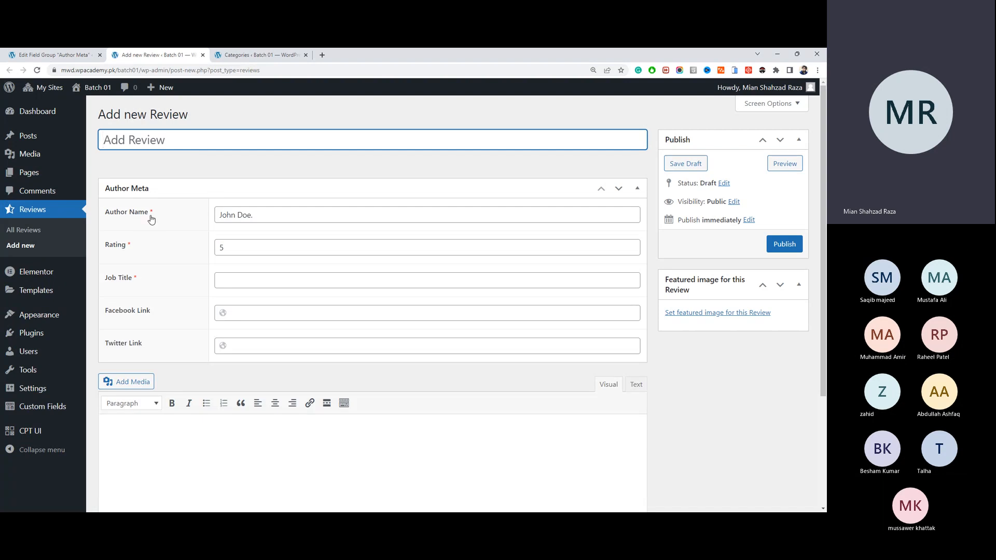
Step: Try the Side position for the Author Meta field group, save it, and check the layout of the new review form
{"action": "left_click", "coordinate": [52, 55]}
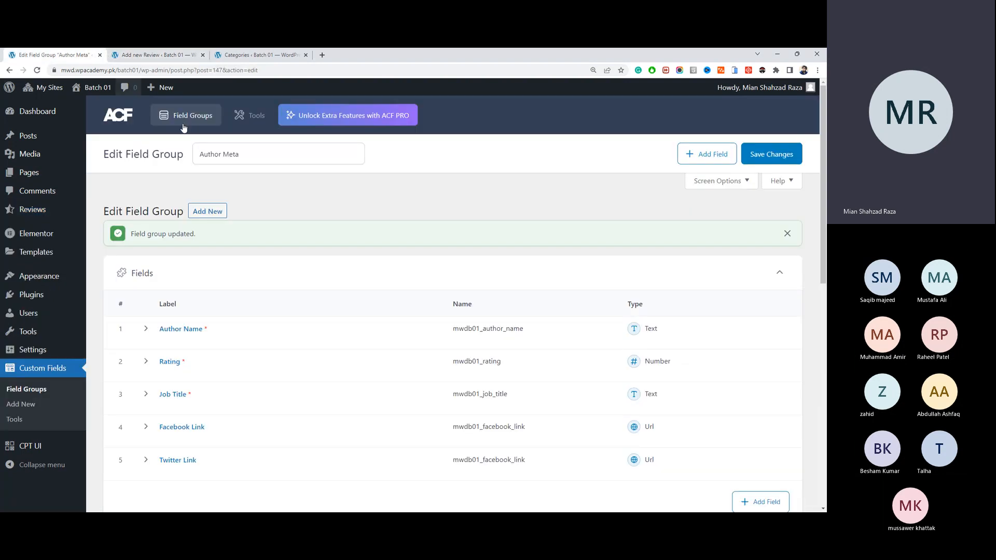
{"action": "scroll", "coordinate": [286, 305], "scroll_direction": "down", "scroll_amount": 5}
{"action": "scroll", "coordinate": [286, 304], "scroll_direction": "down", "scroll_amount": 2}
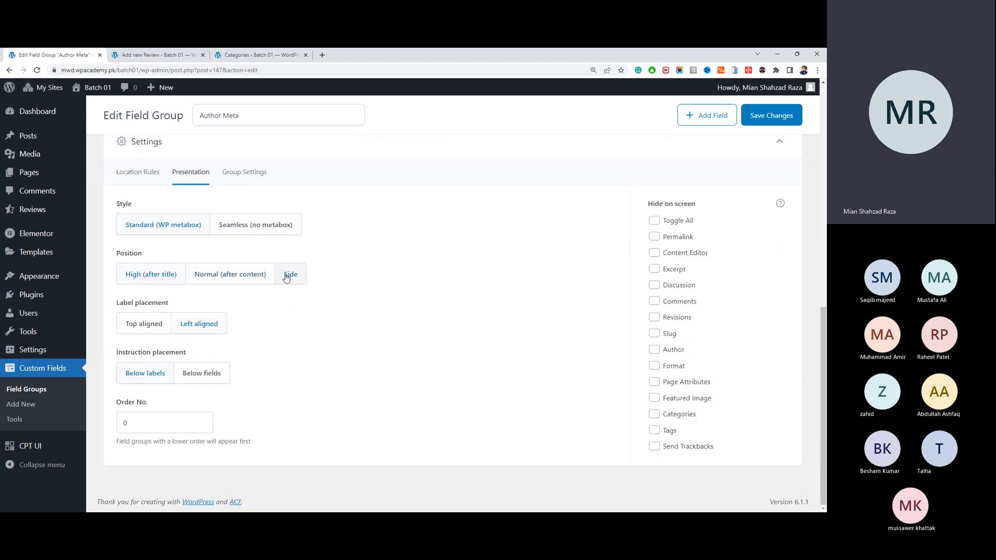
{"action": "left_click", "coordinate": [179, 58]}
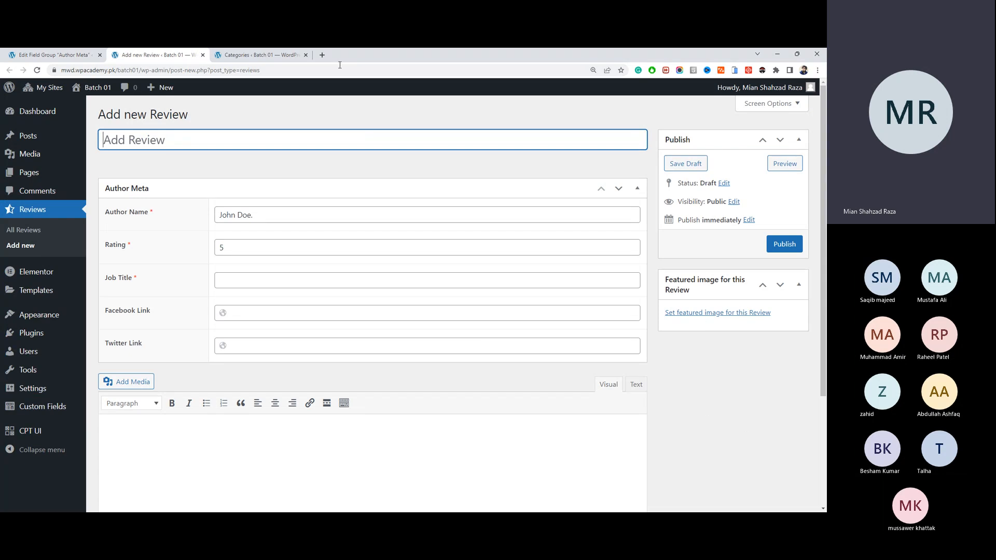
{"action": "left_click", "coordinate": [51, 55]}
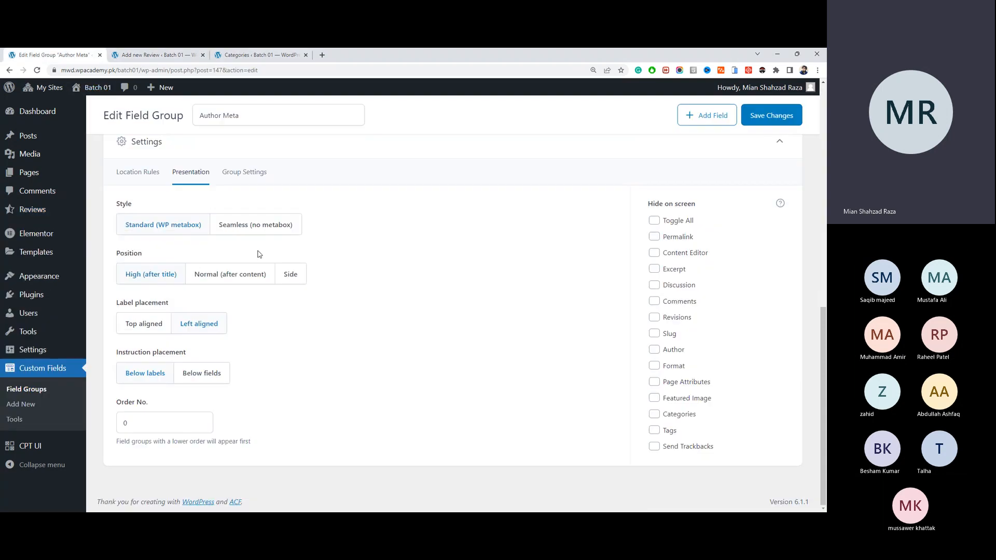
{"action": "left_click", "coordinate": [290, 275]}
{"action": "left_click", "coordinate": [761, 116]}
{"action": "left_click", "coordinate": [158, 55]}
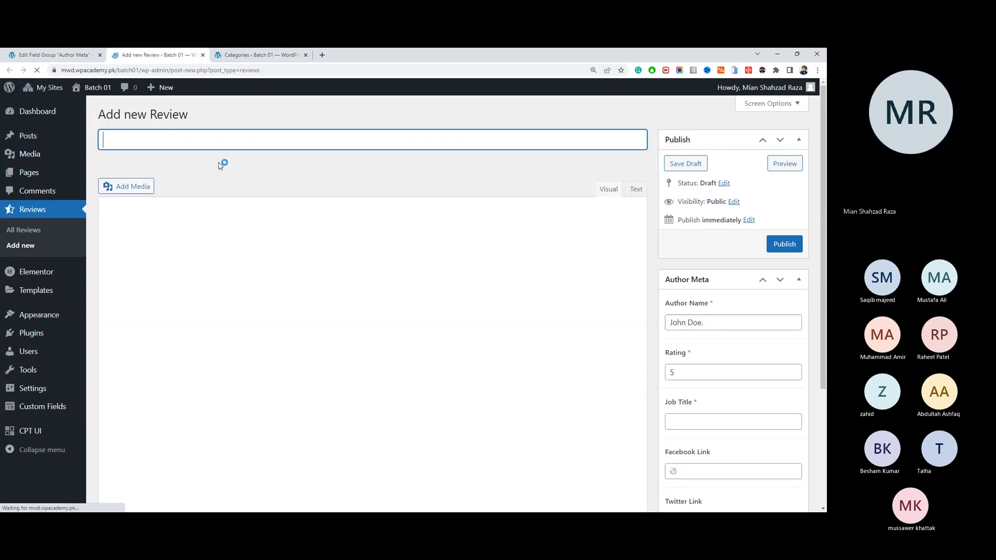
{"action": "scroll", "coordinate": [657, 323], "scroll_direction": "down", "scroll_amount": 2}
{"action": "scroll", "coordinate": [658, 322], "scroll_direction": "up", "scroll_amount": 2}
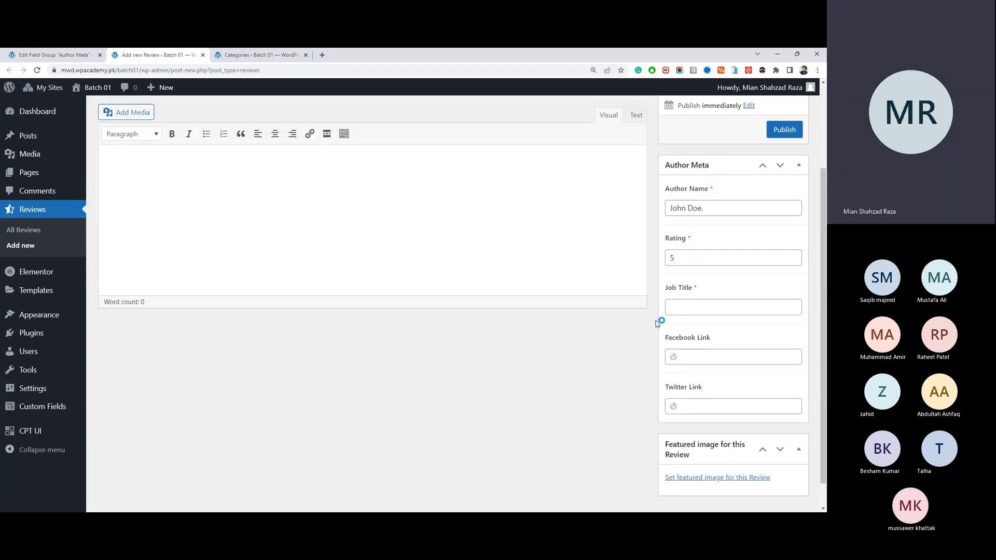
{"action": "scroll", "coordinate": [523, 359], "scroll_direction": "down", "scroll_amount": 2}
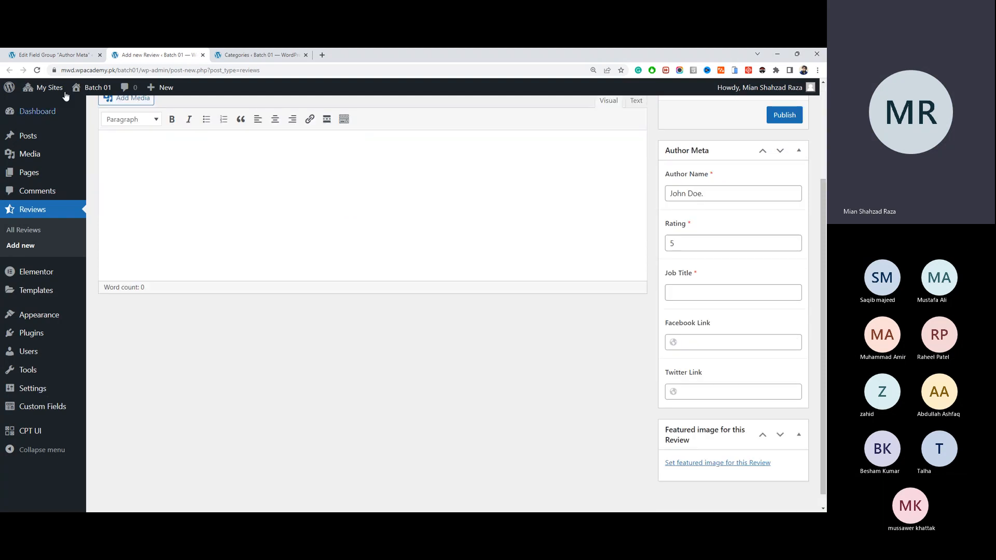
Step: Set the Author Meta field group's position to High (after title), save the changes, and reload the new review form
{"action": "left_click", "coordinate": [57, 55]}
{"action": "scroll", "coordinate": [226, 254], "scroll_direction": "down", "scroll_amount": 10}
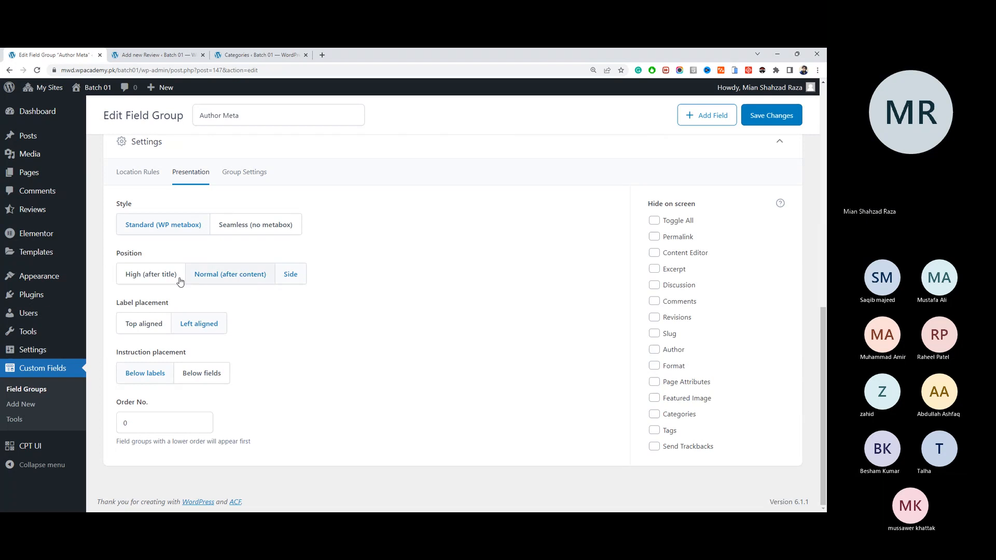
{"action": "mouse_move", "coordinate": [175, 278]}
{"action": "left_mouse_down"}
{"action": "mouse_move", "coordinate": [195, 279]}
{"action": "mouse_move", "coordinate": [158, 279]}
{"action": "left_mouse_up"}
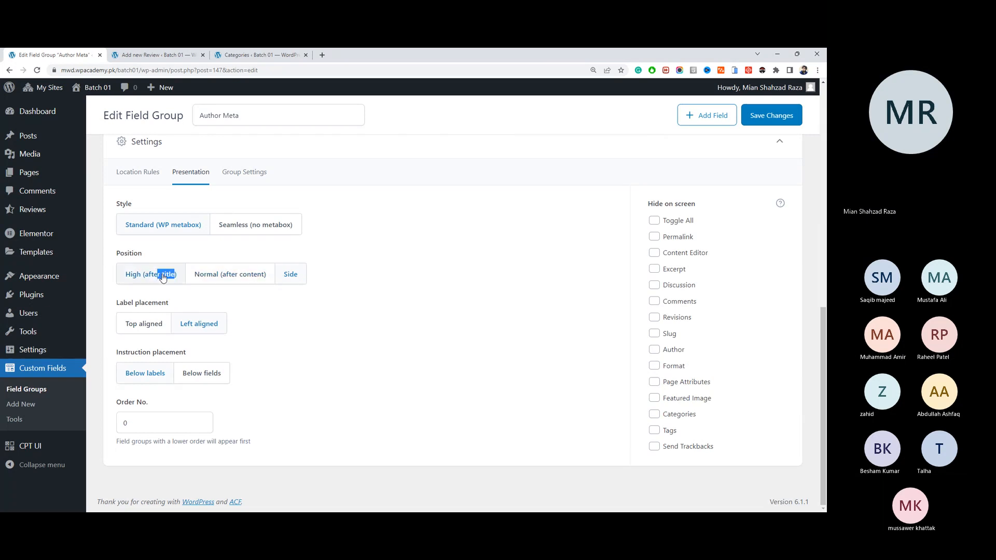
{"action": "left_click", "coordinate": [160, 278]}
{"action": "left_click", "coordinate": [750, 127]}
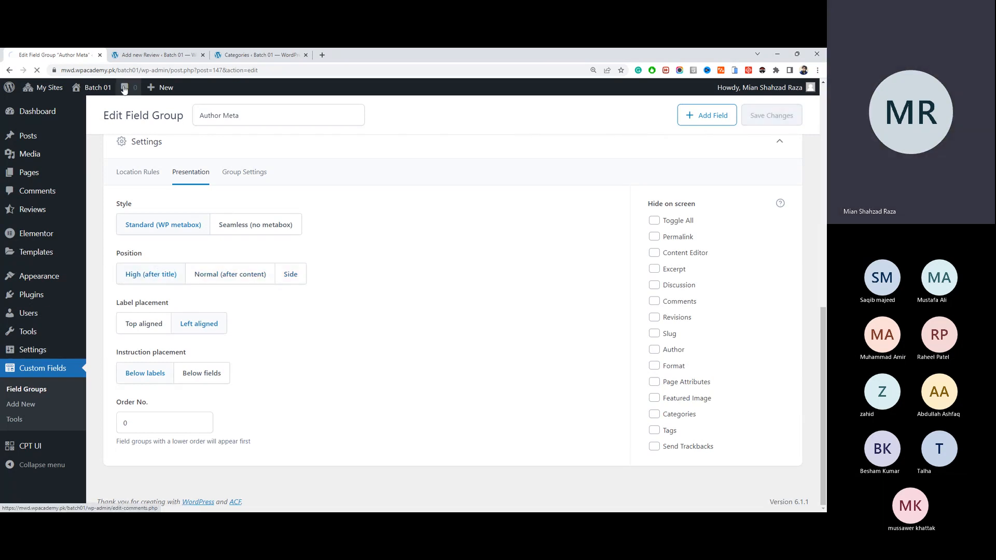
{"action": "left_click", "coordinate": [156, 54]}
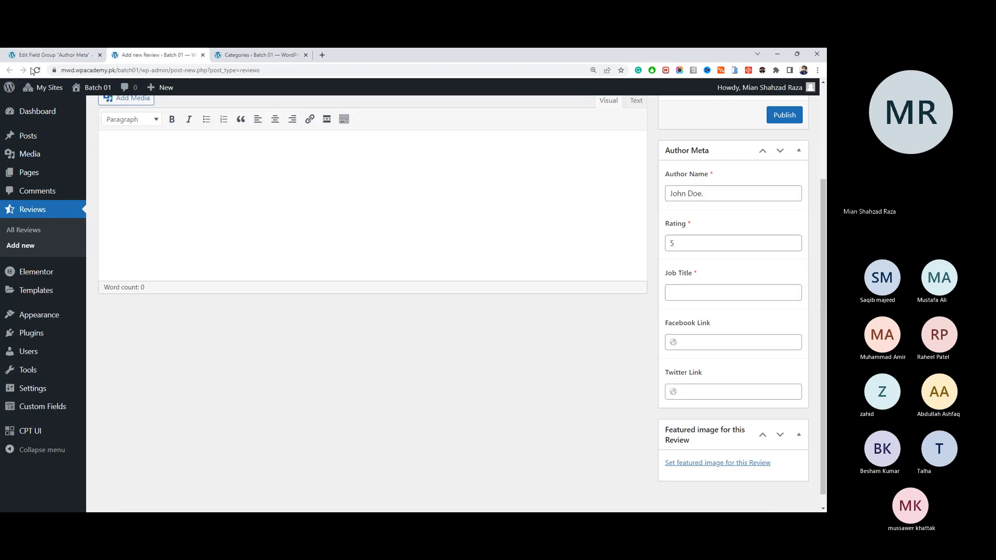
{"action": "left_click", "coordinate": [37, 70]}
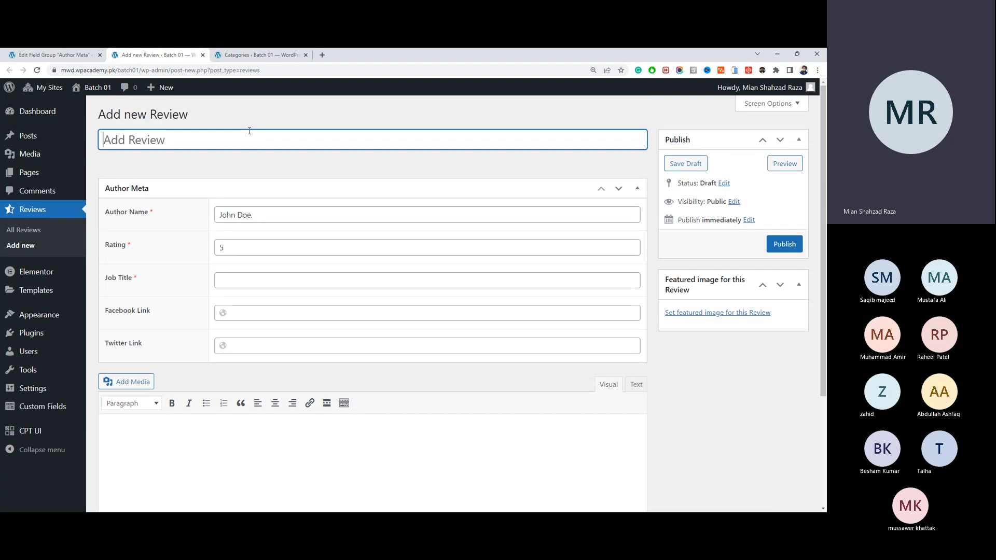
Step: Title the new review "Excellent" and replace the default author name with the reviewer's name
{"action": "type", "text": "Excellent"}
{"action": "key", "text": "Tab"}
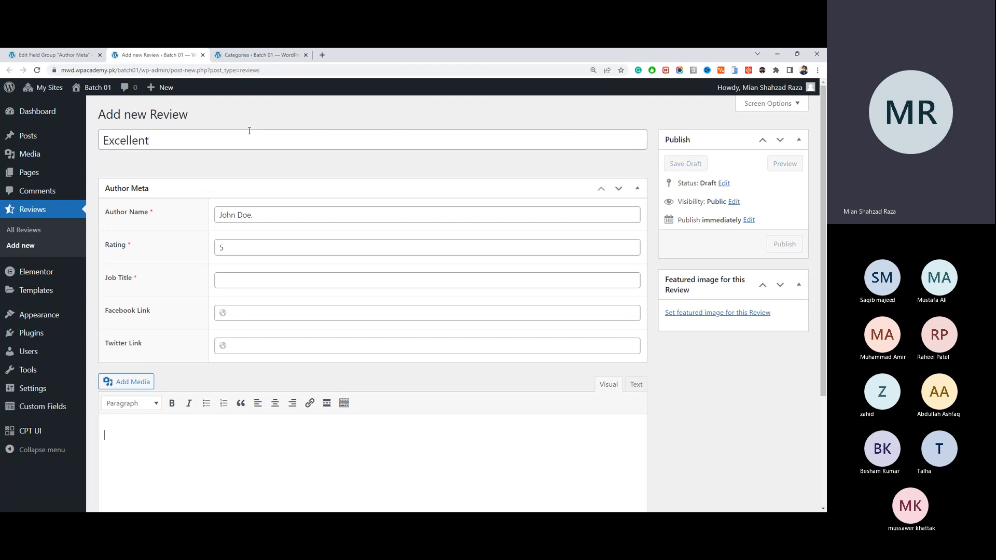
{"action": "triple_click", "coordinate": [285, 207]}
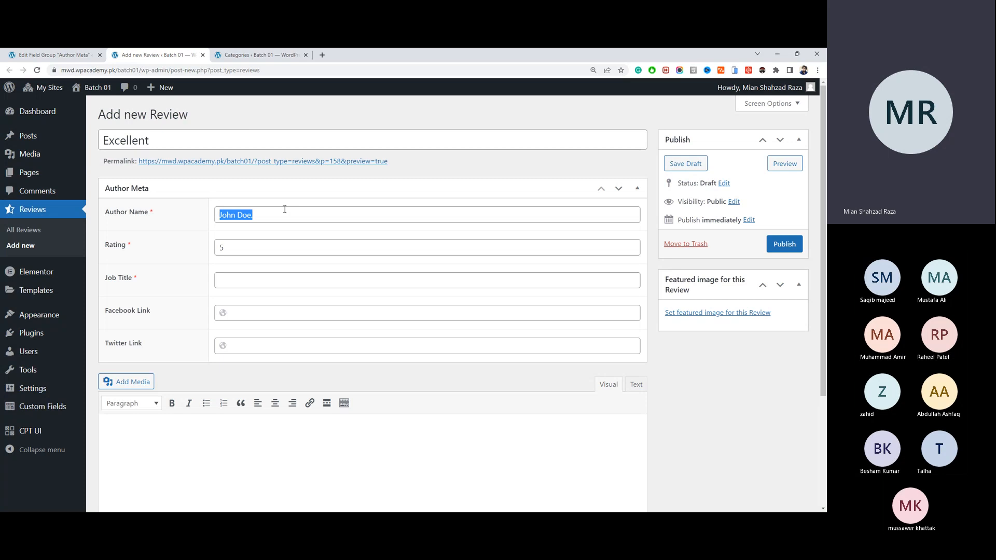
{"action": "scroll", "coordinate": [285, 209], "scroll_direction": "down", "scroll_amount": 3}
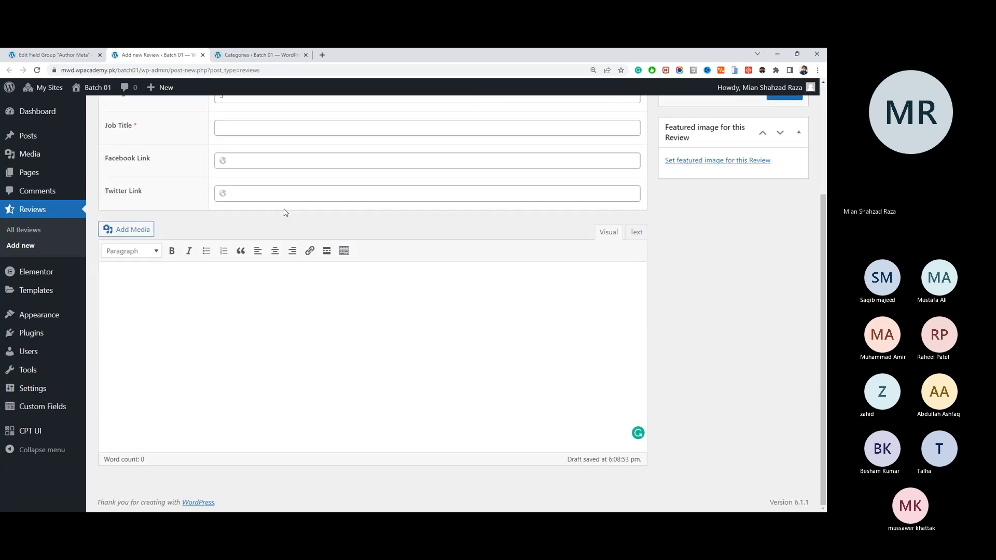
{"action": "scroll", "coordinate": [322, 176], "scroll_direction": "up", "scroll_amount": 3}
{"action": "triple_click", "coordinate": [288, 209]}
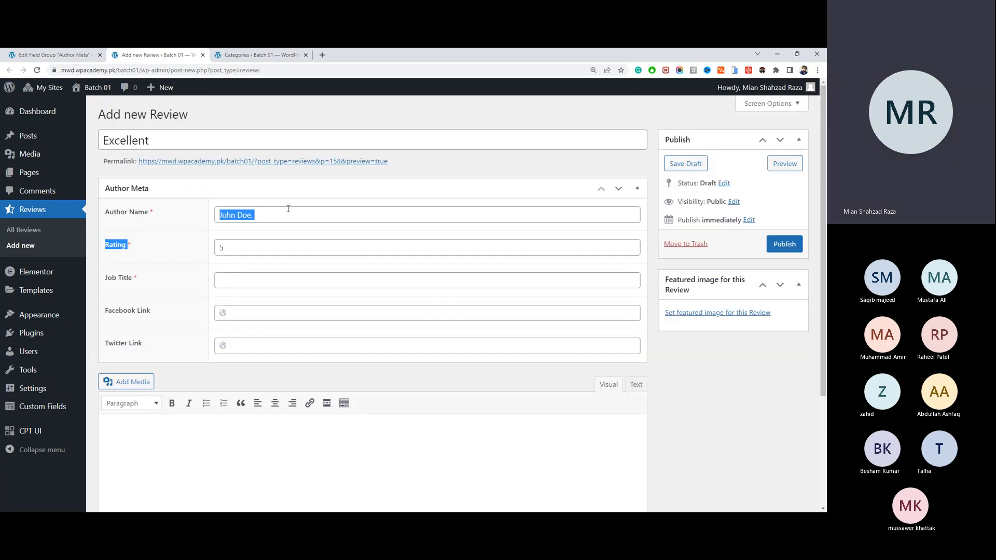
{"action": "left_click", "coordinate": [289, 209]}
{"action": "triple_click", "coordinate": [298, 215]}
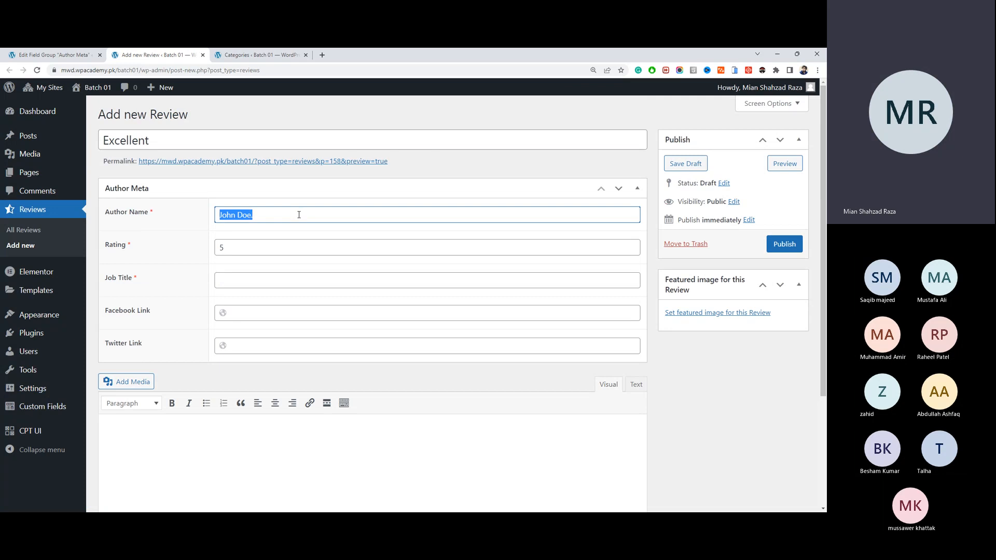
{"action": "type", "text": "Saqib"}
{"action": "key", "text": "Tab"}
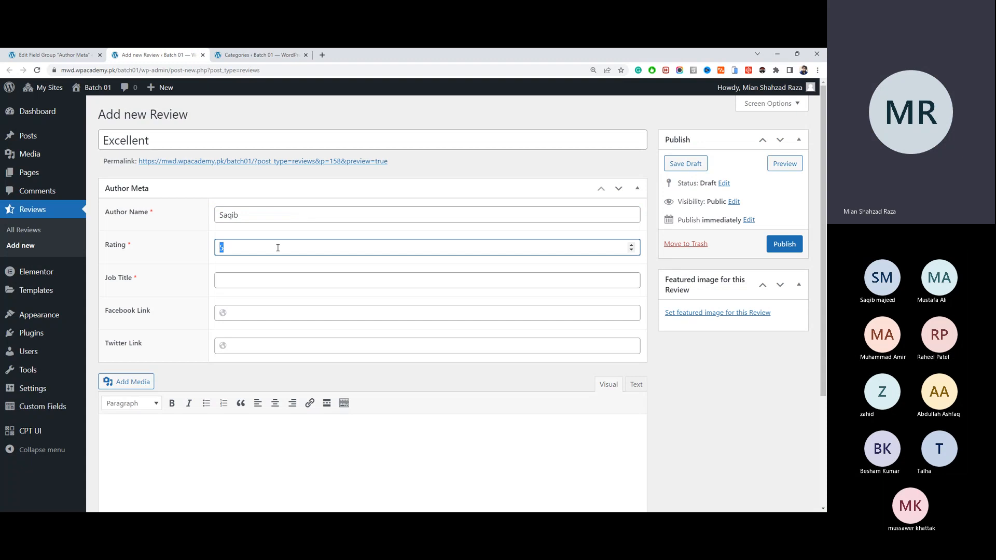
Step: Enter "Web Designer" as the review author's job title
{"action": "left_click", "coordinate": [275, 278]}
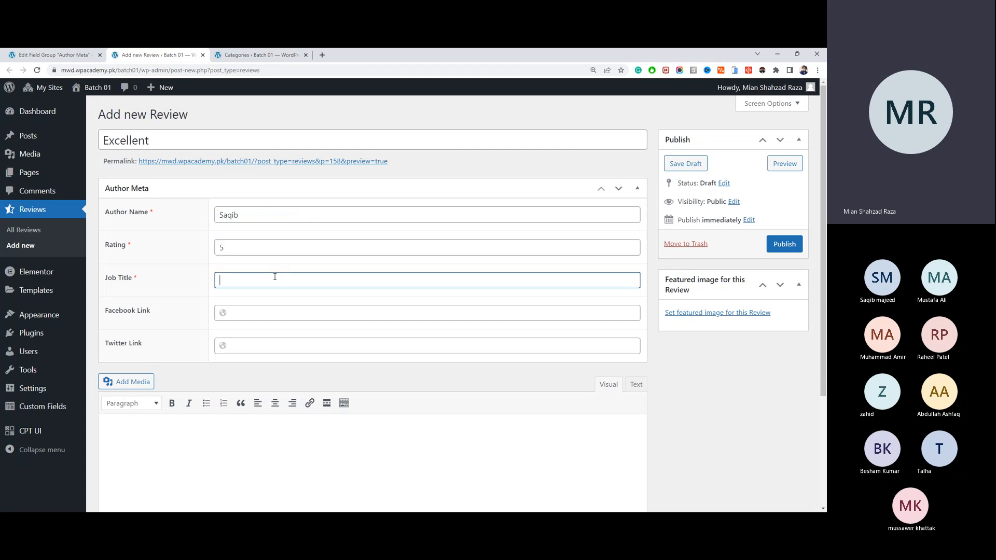
{"action": "type", "text": "DEsigner"}
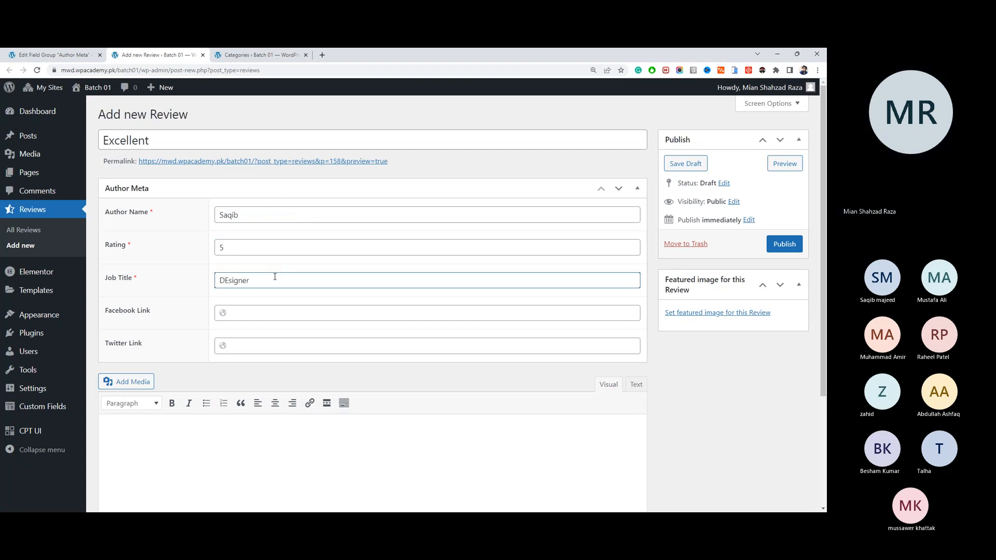
{"action": "key", "text": "Home"}
{"action": "type", "text": "Web"}
{"action": "key", "text": "BackSpace"}
{"action": "type", "text": "e"}
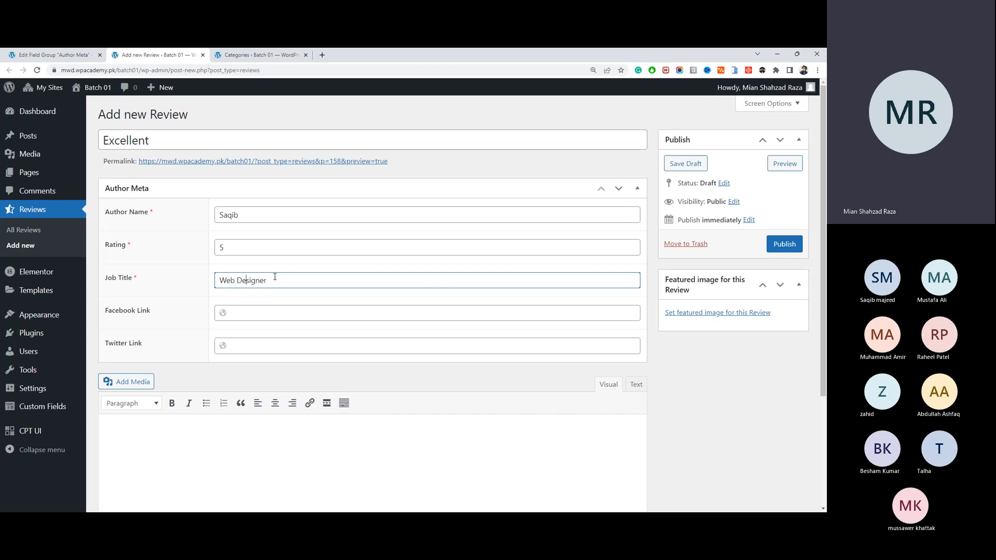
{"action": "key", "text": "Tab"}
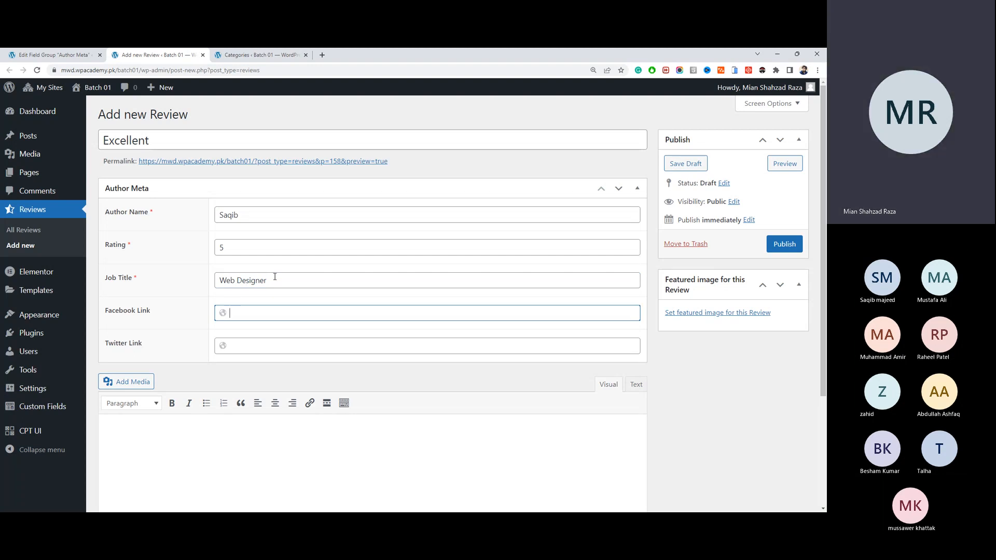
{"action": "type", "text": "htt"}
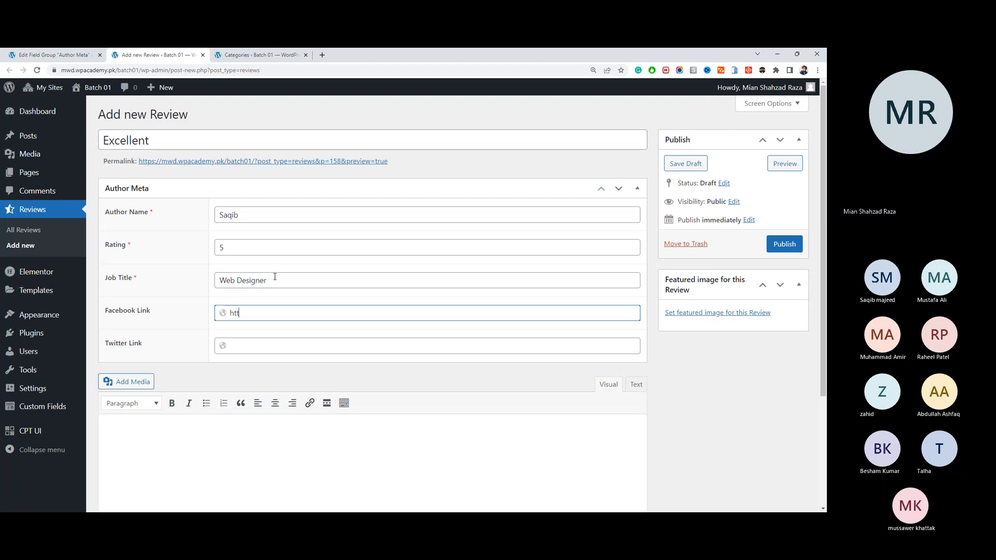
{"action": "type", "text": "ps://facebook.com"}
{"action": "key", "text": "Tab"}
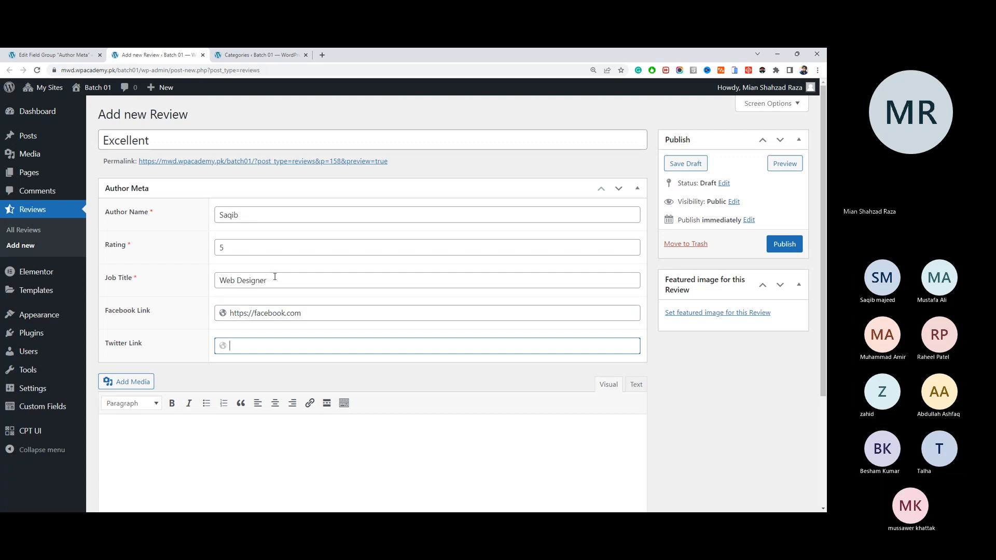
{"action": "type", "text": "https://twitter.com"}
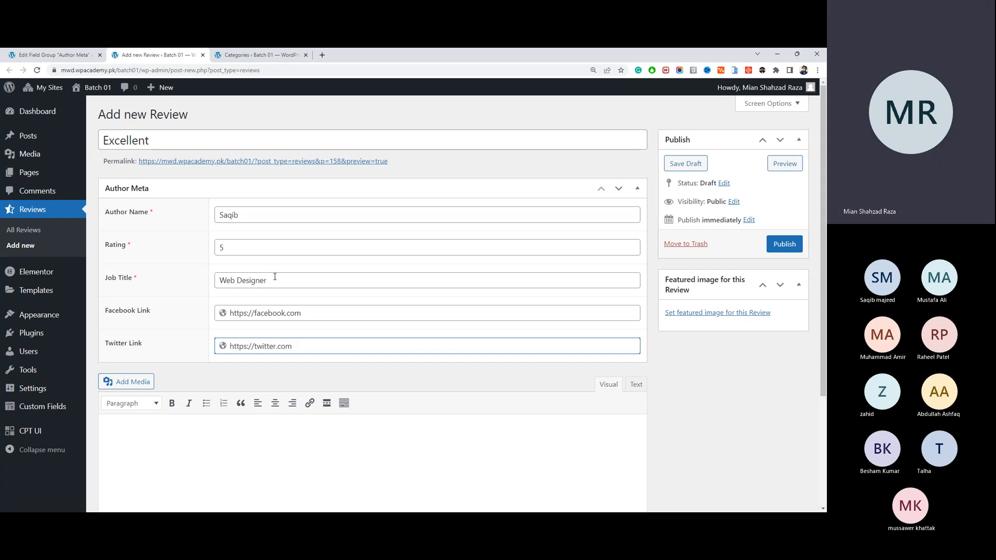
Step: Search Google for "lipsum" in a new browser tab to find placeholder text for the review's content
{"action": "scroll", "coordinate": [275, 276], "scroll_direction": "down", "scroll_amount": 3}
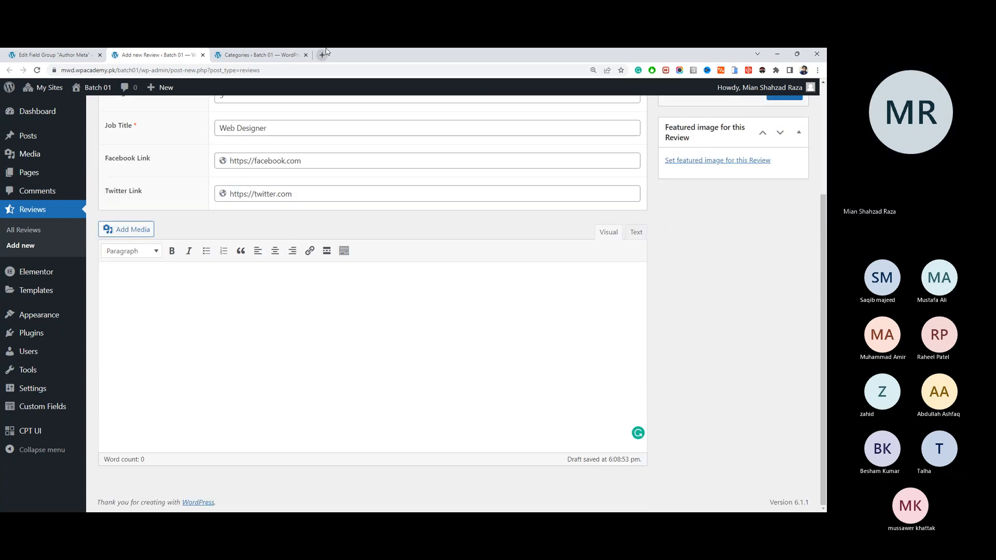
{"action": "left_click", "coordinate": [425, 329]}
{"action": "key", "text": "ctrl+t"}
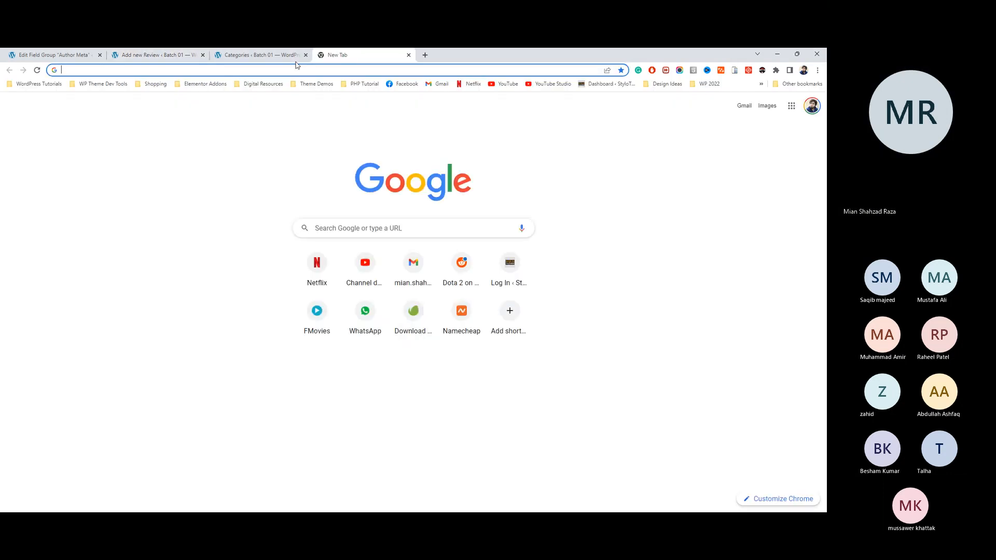
{"action": "left_click", "coordinate": [210, 70]}
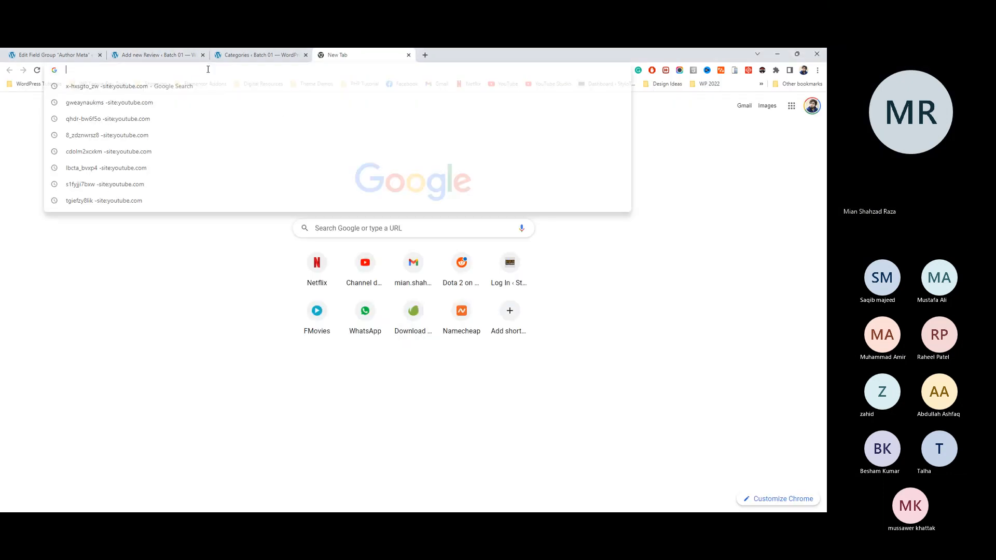
{"action": "type", "text": "lipsum"}
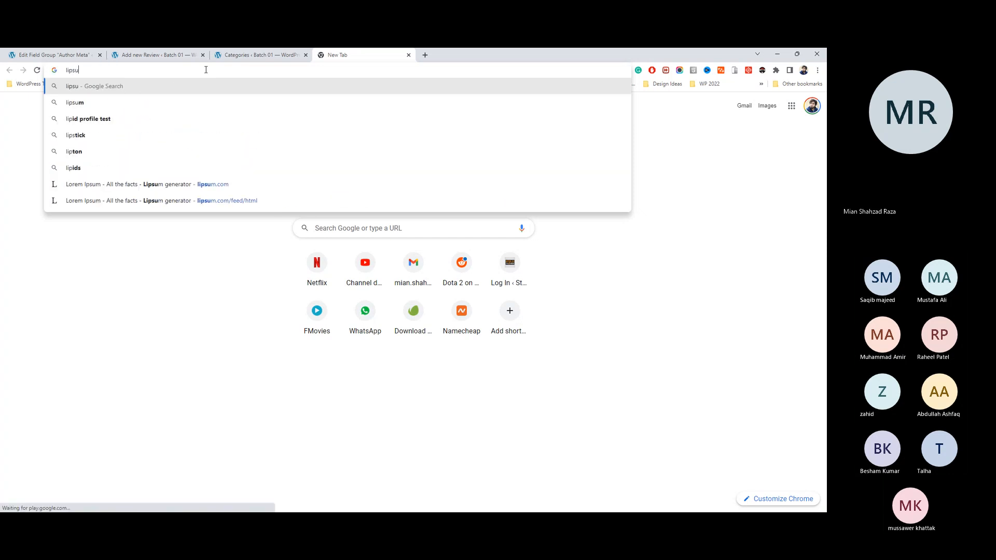
{"action": "key", "text": "Return"}
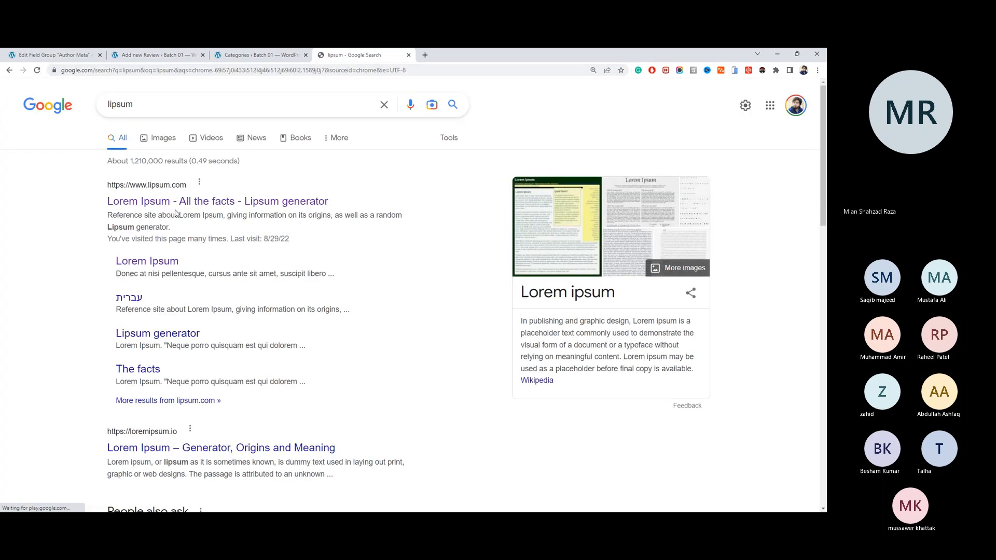
Step: Generate placeholder text on lipsum.com and copy its second paragraph into the review's content
{"action": "left_click", "coordinate": [186, 201]}
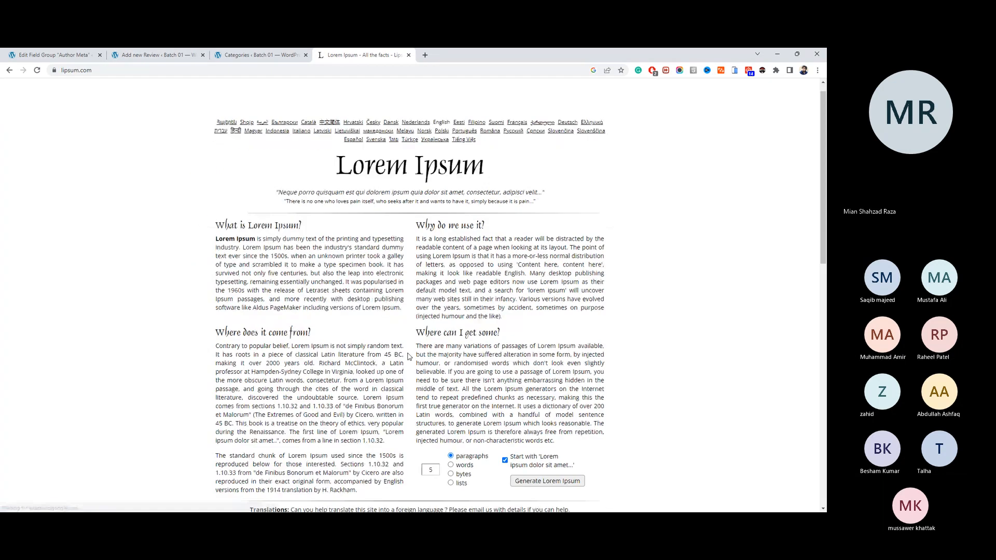
{"action": "scroll", "coordinate": [321, 309], "scroll_direction": "down", "scroll_amount": 3}
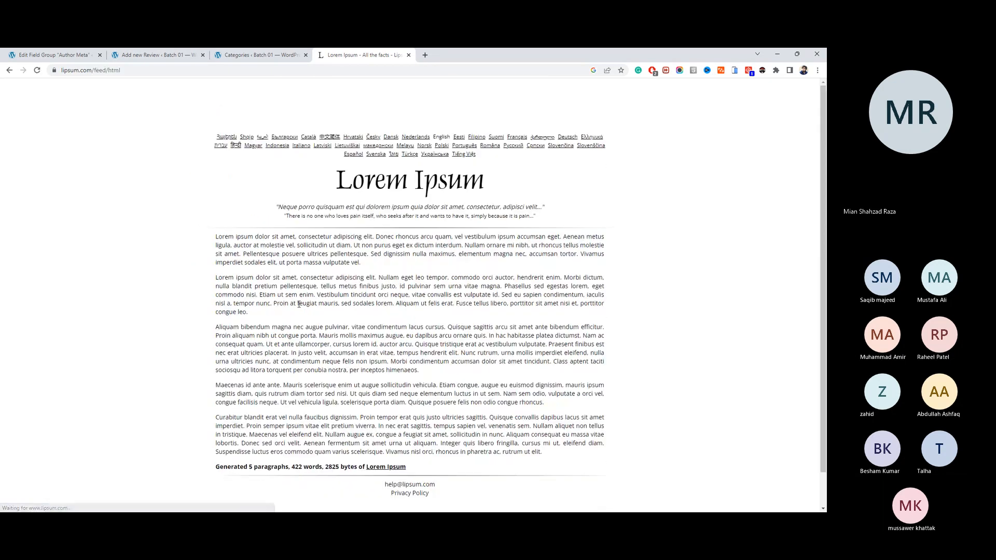
{"action": "left_click_drag", "start_coordinate": [250, 313], "coordinate": [205, 276]}
{"action": "key", "text": "ctrl+c"}
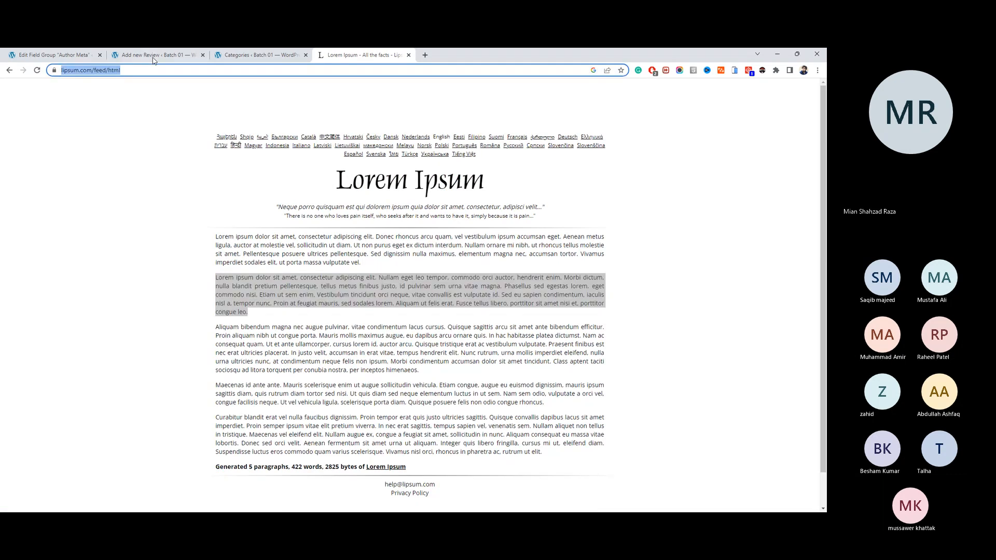
{"action": "key", "text": "ctrl+2"}
{"action": "key", "text": "ctrl+v"}
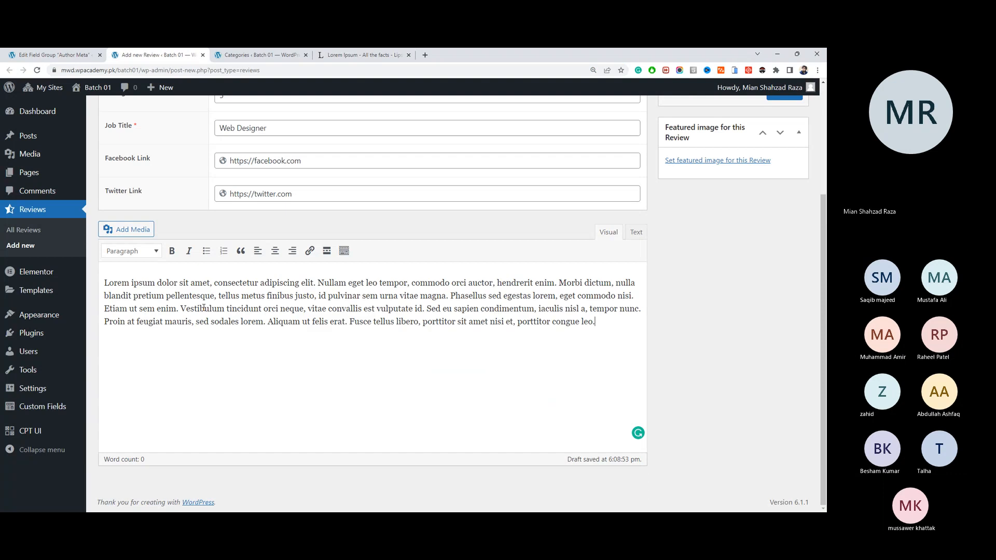
Step: Upload the portrait photo of the man in a black hat from the Downloads folder and set it as the review's featured image
{"action": "scroll", "coordinate": [440, 213], "scroll_direction": "up", "scroll_amount": 3}
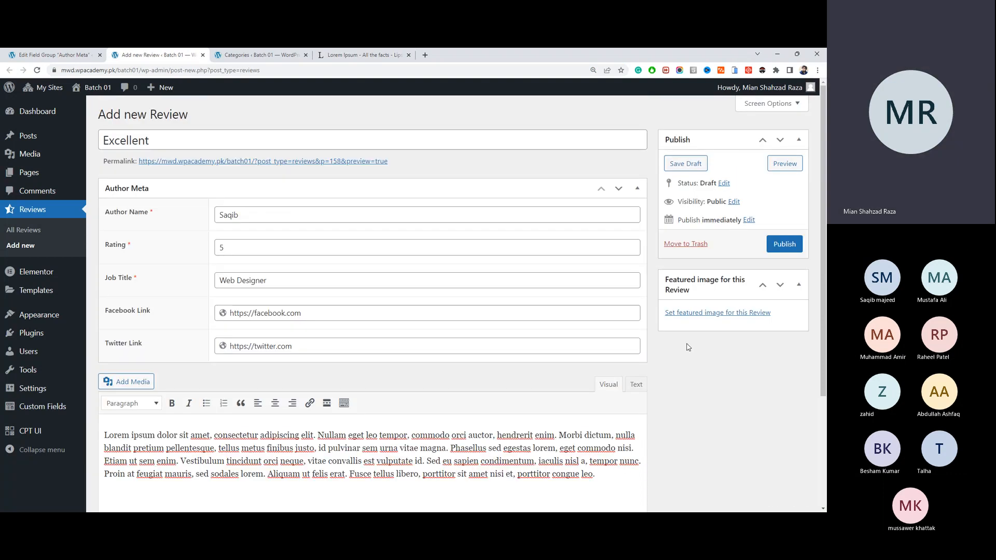
{"action": "left_click", "coordinate": [695, 317]}
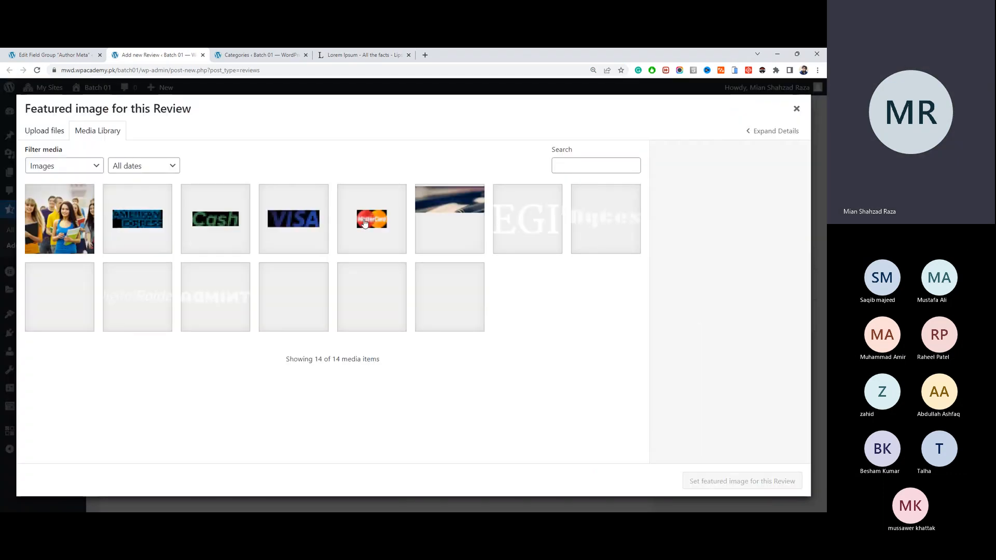
{"action": "left_click", "coordinate": [63, 131]}
{"action": "left_click", "coordinate": [418, 295]}
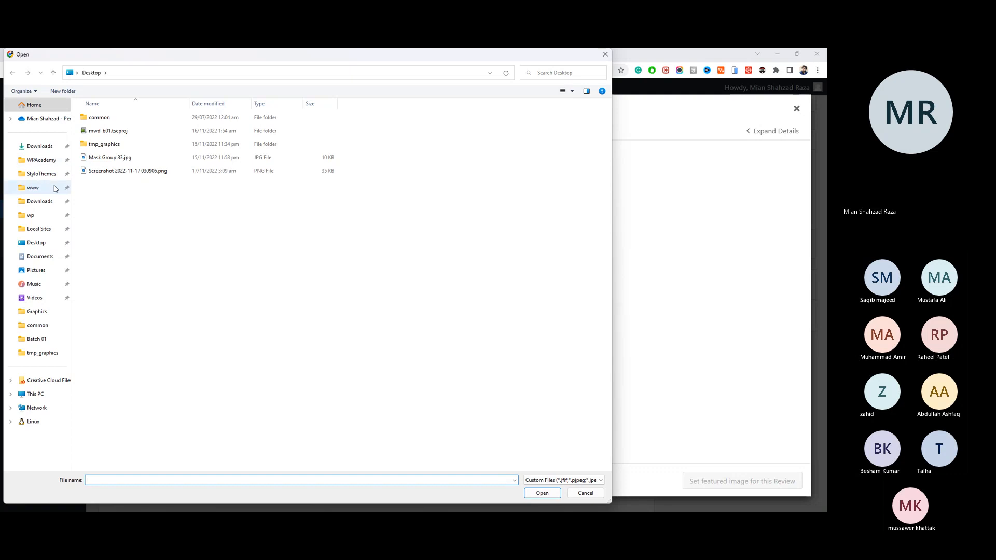
{"action": "left_click", "coordinate": [52, 202]}
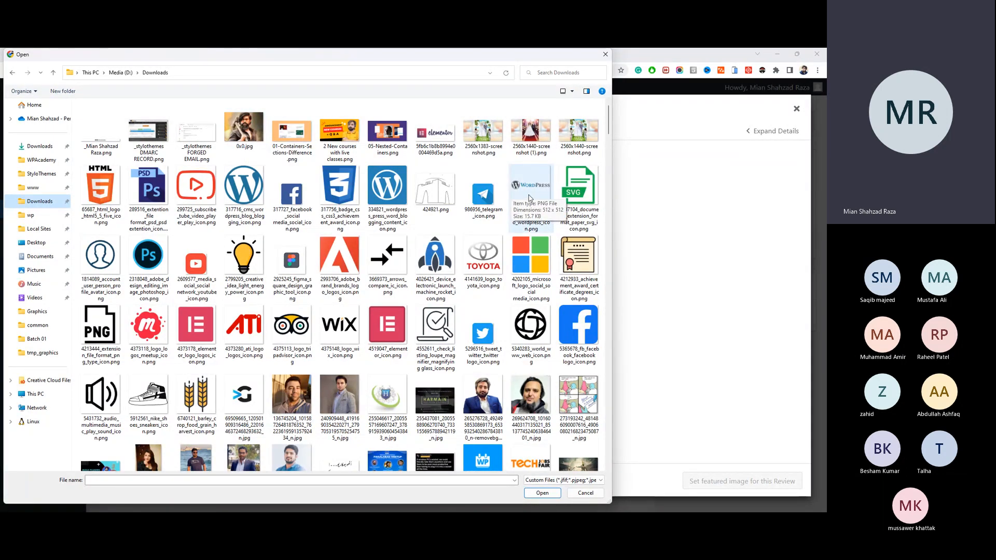
{"action": "scroll", "coordinate": [610, 135], "scroll_direction": "down", "scroll_amount": 2}
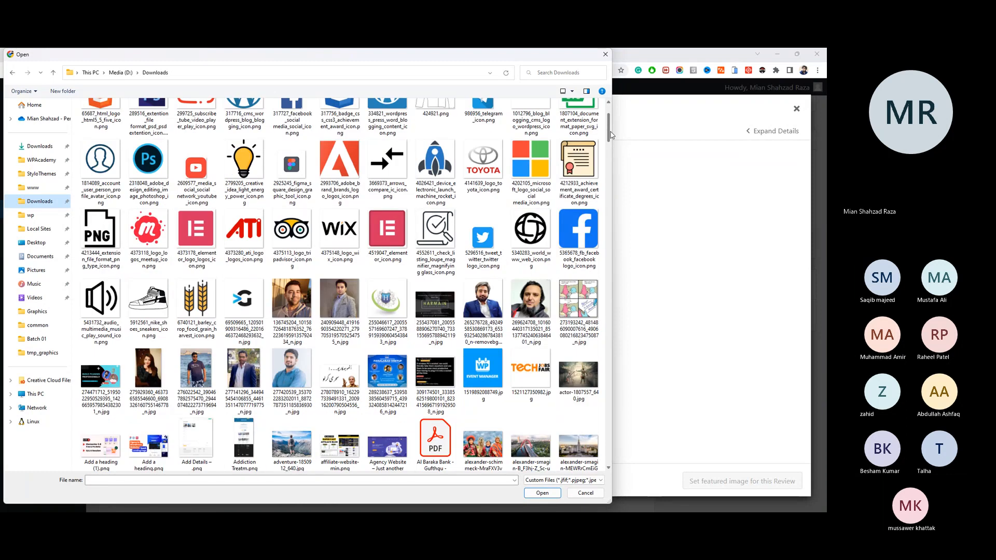
{"action": "left_click_drag", "start_coordinate": [611, 134], "coordinate": [613, 149]}
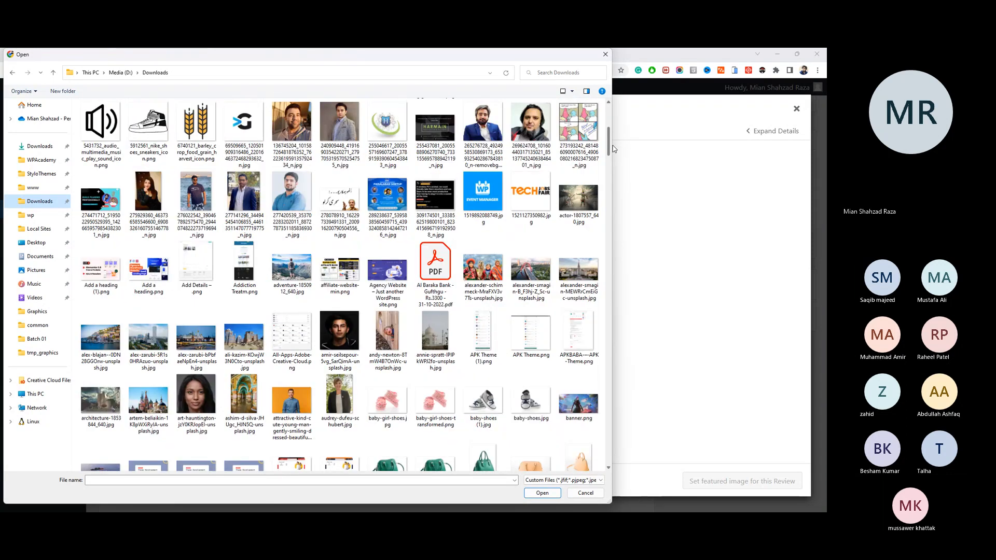
{"action": "double_click", "coordinate": [349, 323]}
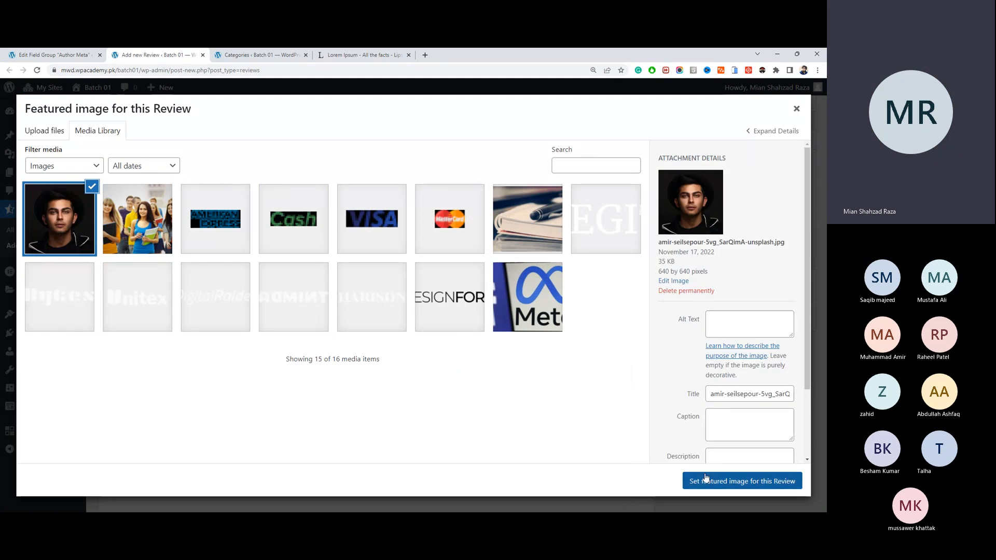
{"action": "left_click", "coordinate": [706, 477]}
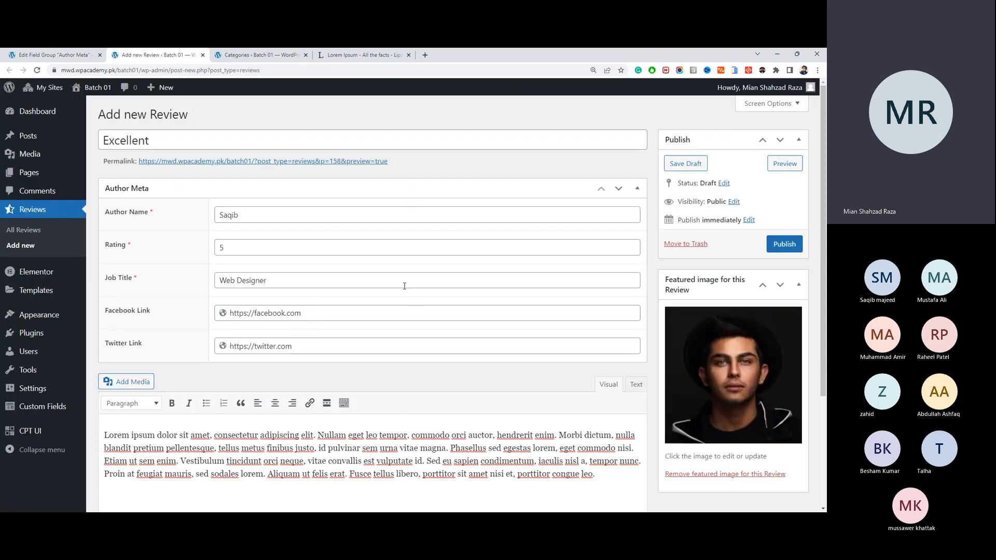
Step: Publish the "Excellent" review and look over its saved title, permalink, author meta fields, content and featured image
{"action": "left_click", "coordinate": [784, 252]}
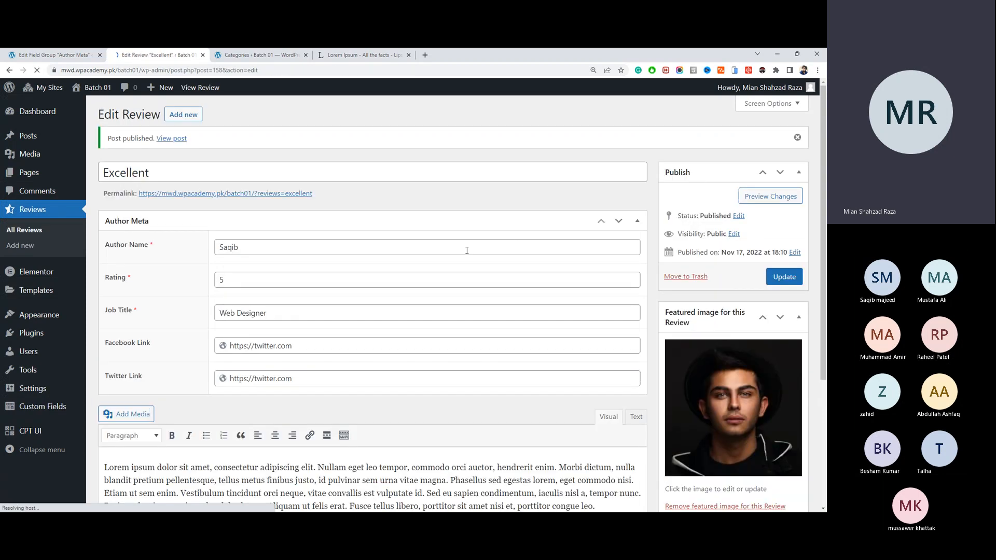
{"action": "scroll", "coordinate": [360, 280], "scroll_direction": "down", "scroll_amount": 3}
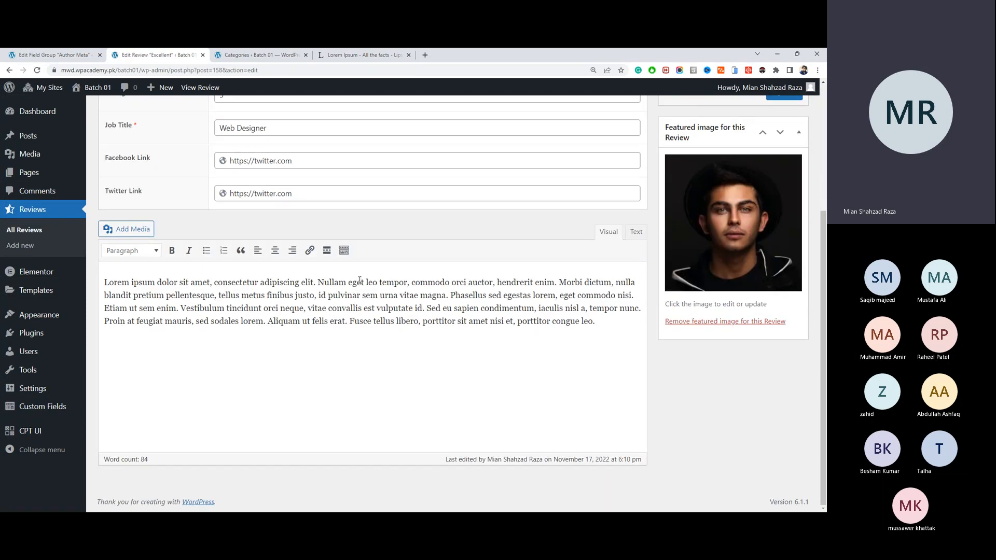
{"action": "scroll", "coordinate": [357, 281], "scroll_direction": "up", "scroll_amount": 3}
{"action": "scroll", "coordinate": [356, 283], "scroll_direction": "down", "scroll_amount": 1}
{"action": "scroll", "coordinate": [357, 283], "scroll_direction": "down", "scroll_amount": 2}
{"action": "scroll", "coordinate": [358, 282], "scroll_direction": "up", "scroll_amount": 3}
{"action": "left_click", "coordinate": [365, 179]}
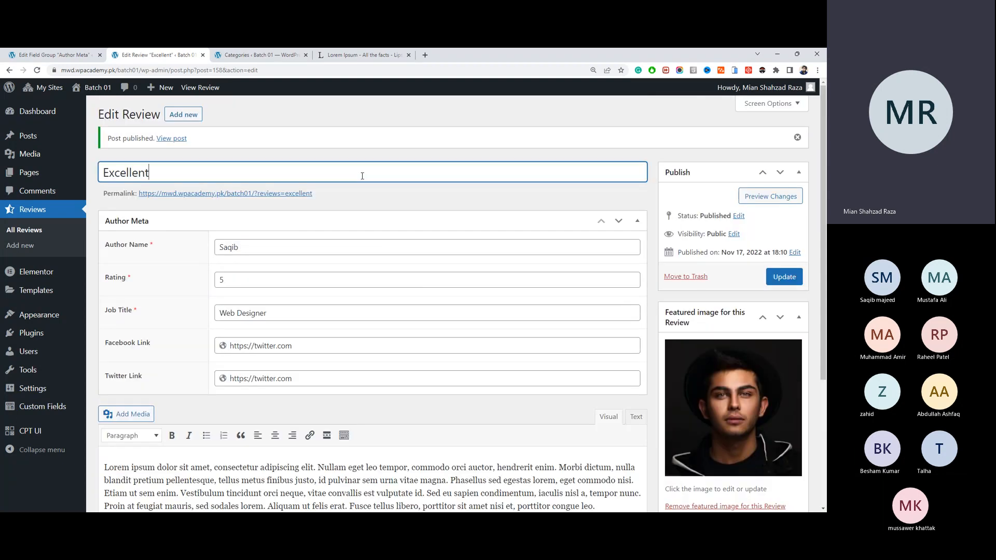
{"action": "left_click", "coordinate": [403, 199]}
Step: Set the site's permalink structure to Post name and save the permalink settings
{"action": "mouse_move", "coordinate": [49, 394]}
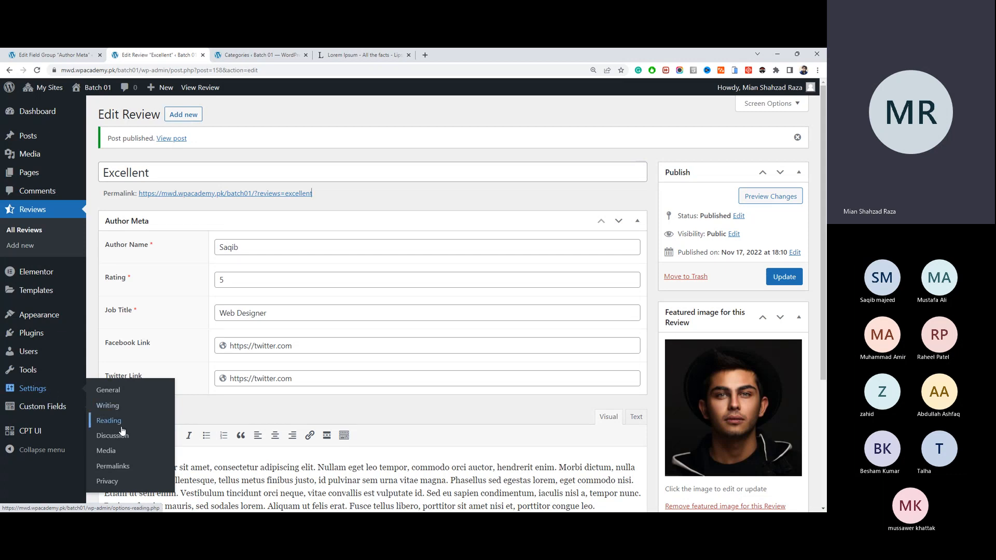
{"action": "left_click", "coordinate": [118, 466]}
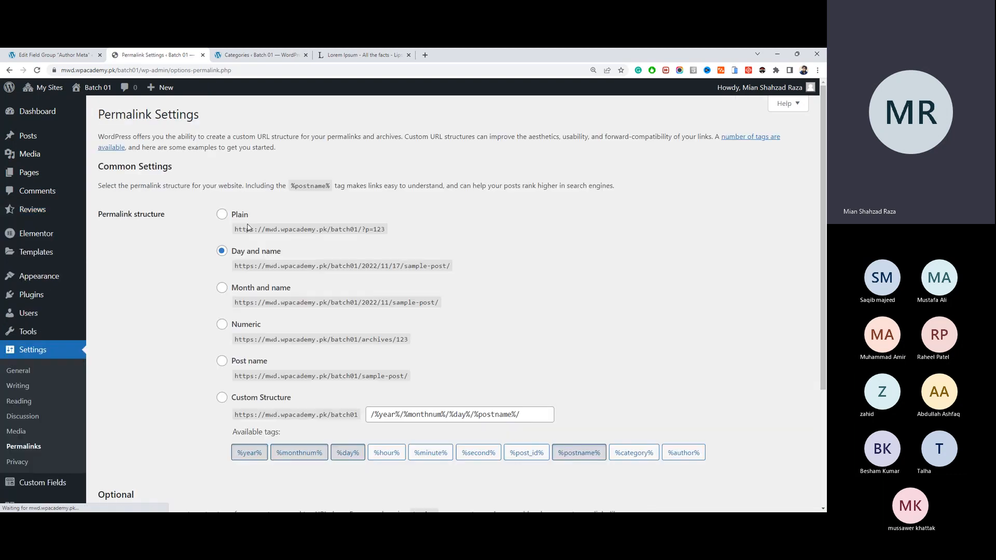
{"action": "left_click", "coordinate": [222, 361]}
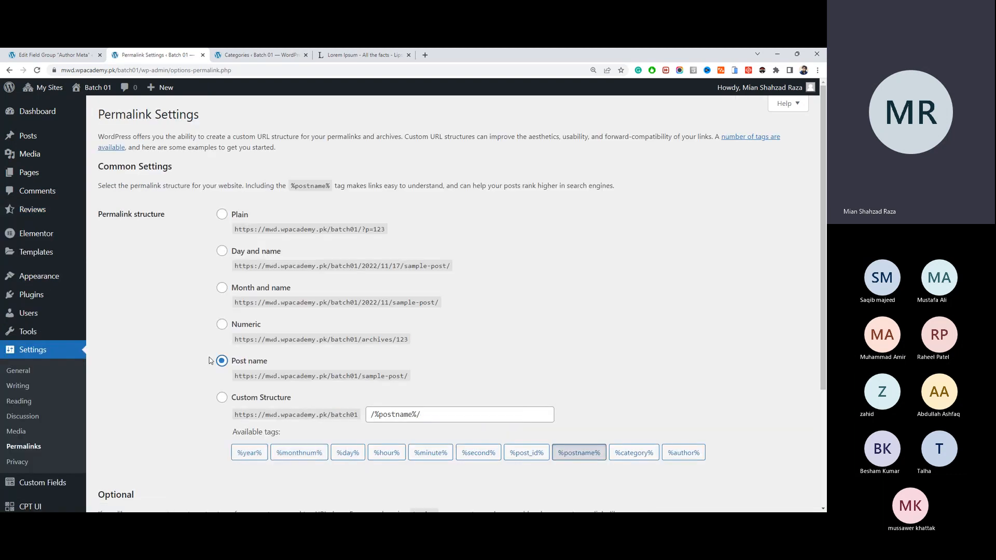
{"action": "scroll", "coordinate": [223, 362], "scroll_direction": "down", "scroll_amount": 3}
{"action": "left_click", "coordinate": [149, 452]}
{"action": "scroll", "coordinate": [187, 303], "scroll_direction": "up", "scroll_amount": 4}
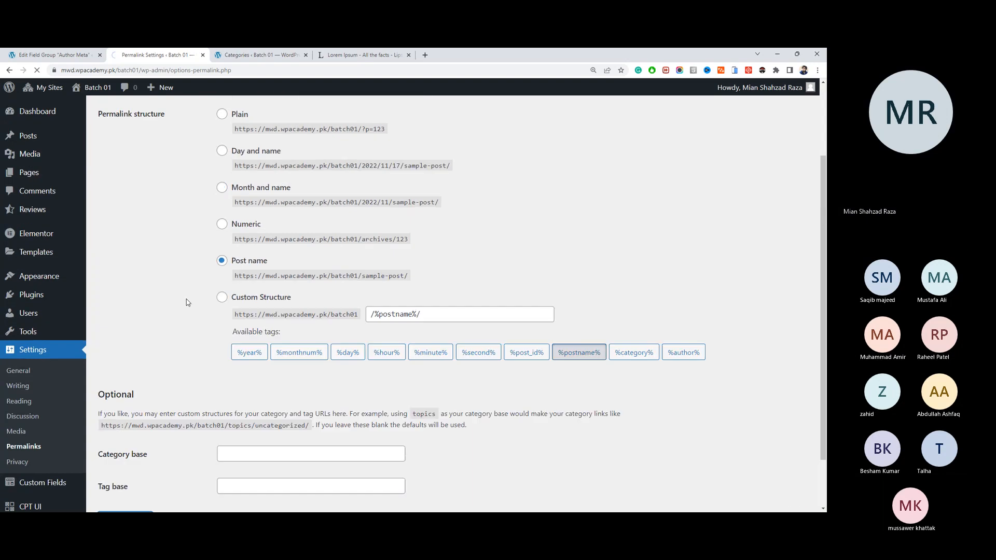
Step: Return to the WordPress dashboard and close the browser tab holding the Author Meta field group
{"action": "left_click", "coordinate": [62, 111]}
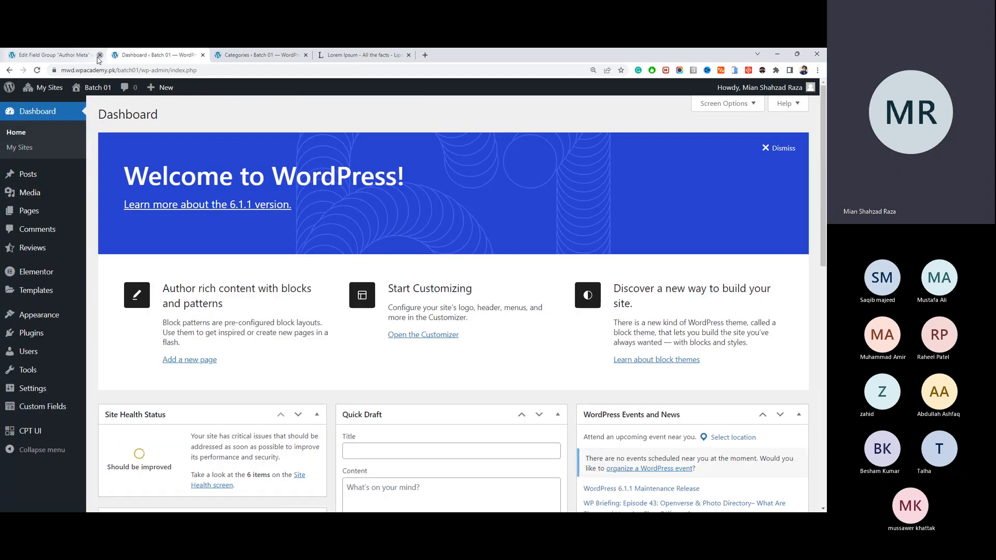
{"action": "left_click", "coordinate": [99, 55]}
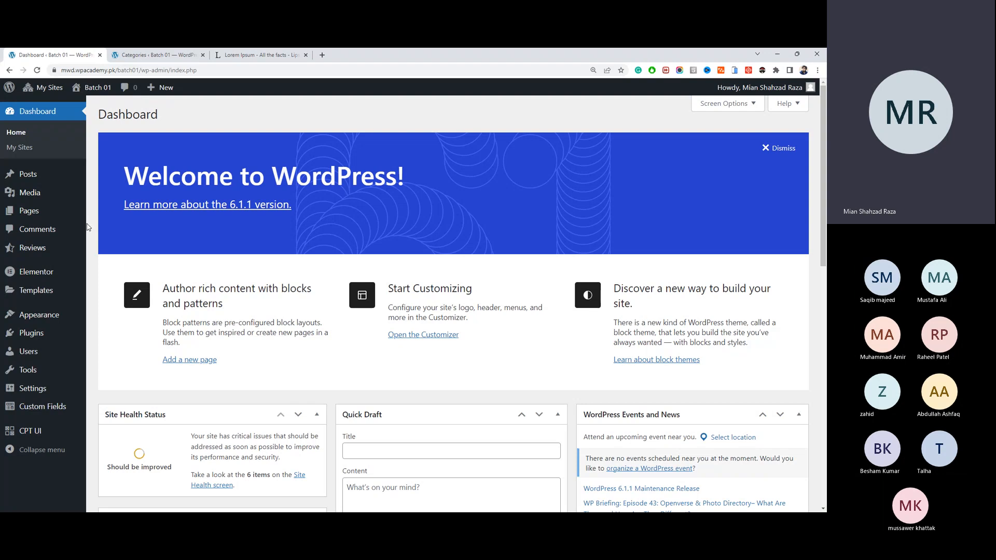
{"action": "left_click", "coordinate": [106, 219]}
{"action": "left_click", "coordinate": [140, 163]}
Step: Open Elementor's Experiments settings, dismissing the Elementor Developer Edition notice
{"action": "mouse_move", "coordinate": [48, 273]}
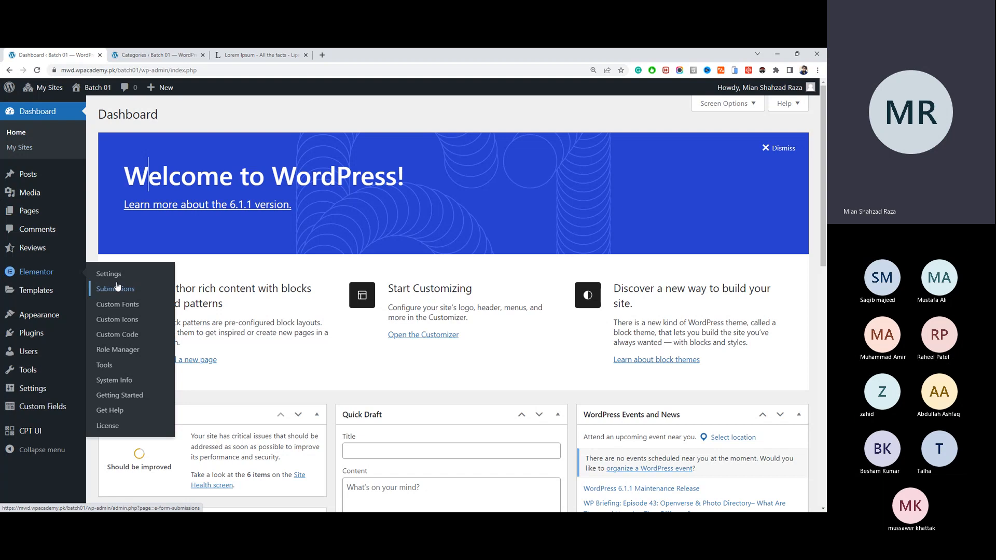
{"action": "left_click", "coordinate": [104, 273]}
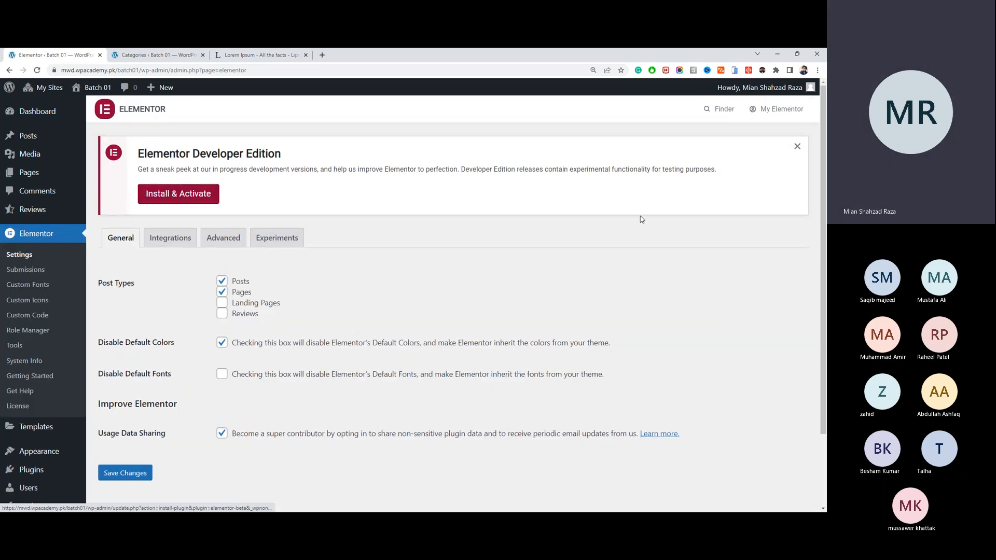
{"action": "left_click", "coordinate": [798, 147]}
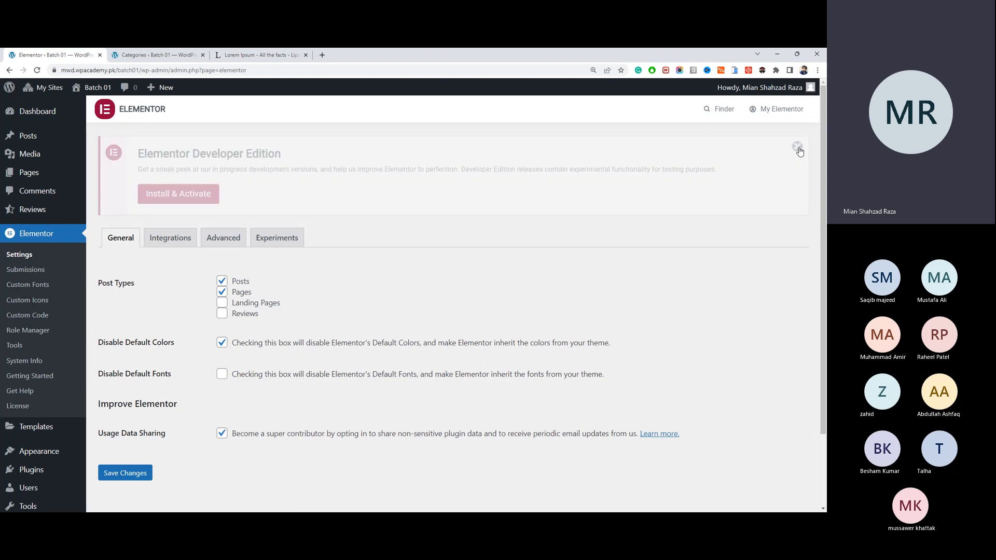
{"action": "left_click", "coordinate": [273, 153]}
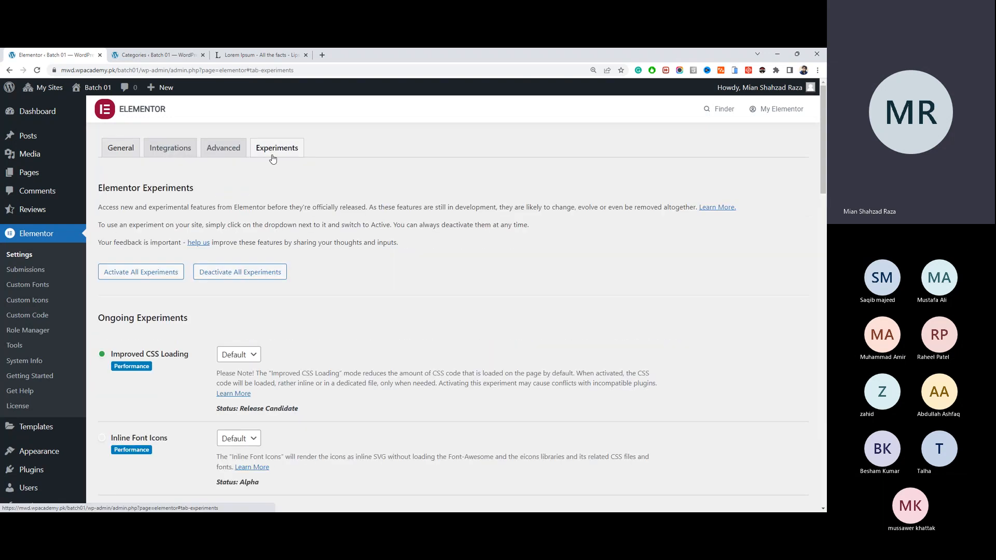
Step: Set Elementor's Loop experiment to Active and look through the remaining features on the page
{"action": "scroll", "coordinate": [158, 289], "scroll_direction": "down", "scroll_amount": 5}
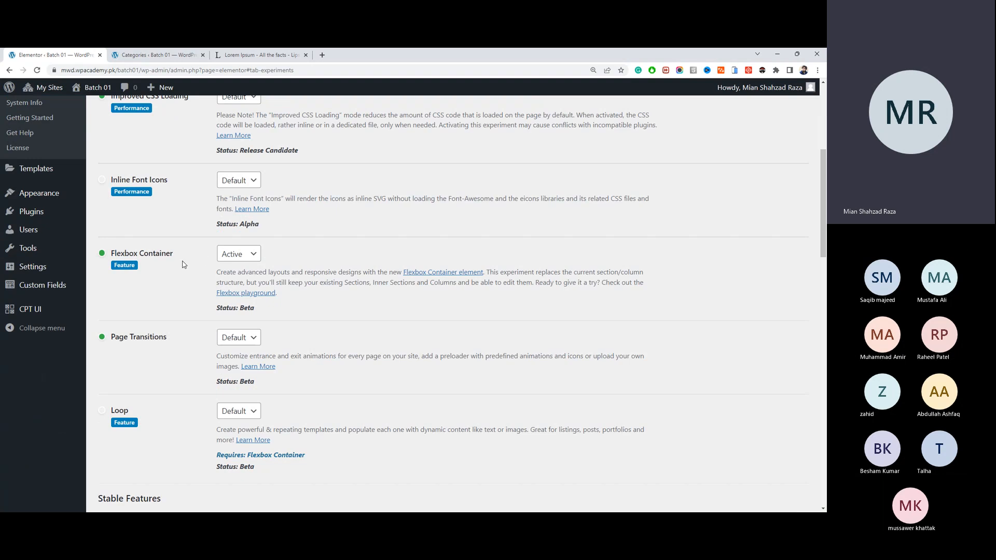
{"action": "scroll", "coordinate": [182, 265], "scroll_direction": "down", "scroll_amount": 2}
{"action": "left_click", "coordinate": [229, 283]}
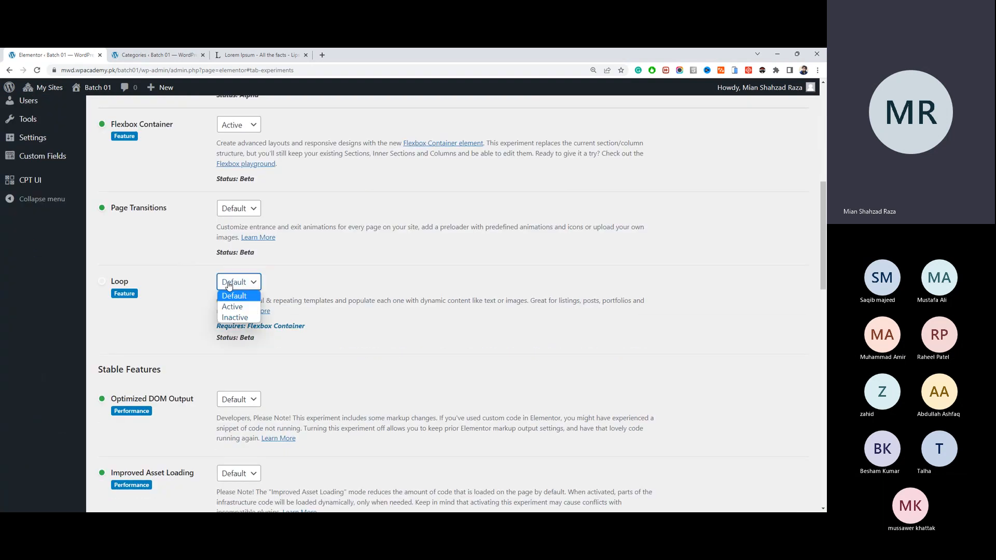
{"action": "left_click", "coordinate": [232, 307]}
{"action": "scroll", "coordinate": [208, 318], "scroll_direction": "down", "scroll_amount": 10}
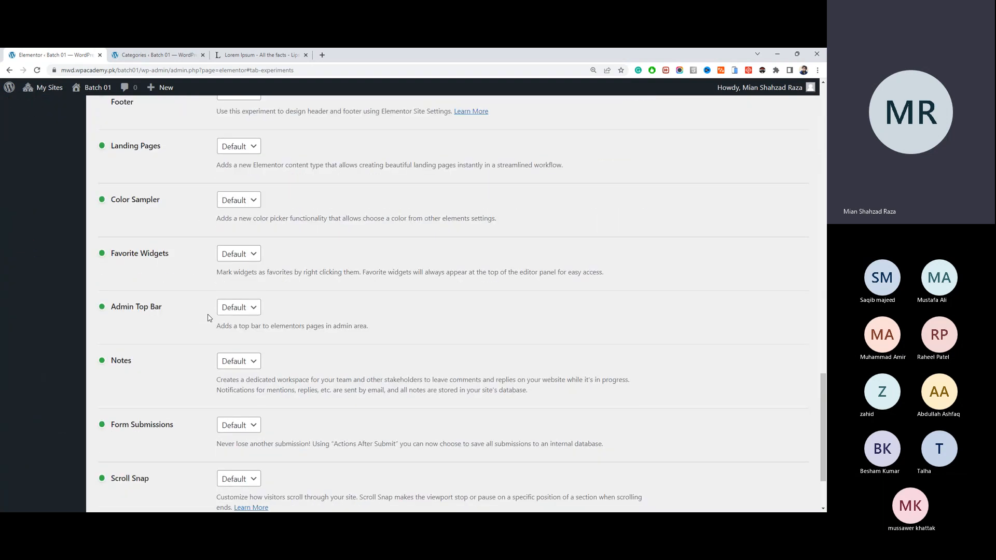
{"action": "scroll", "coordinate": [209, 318], "scroll_direction": "down", "scroll_amount": 2}
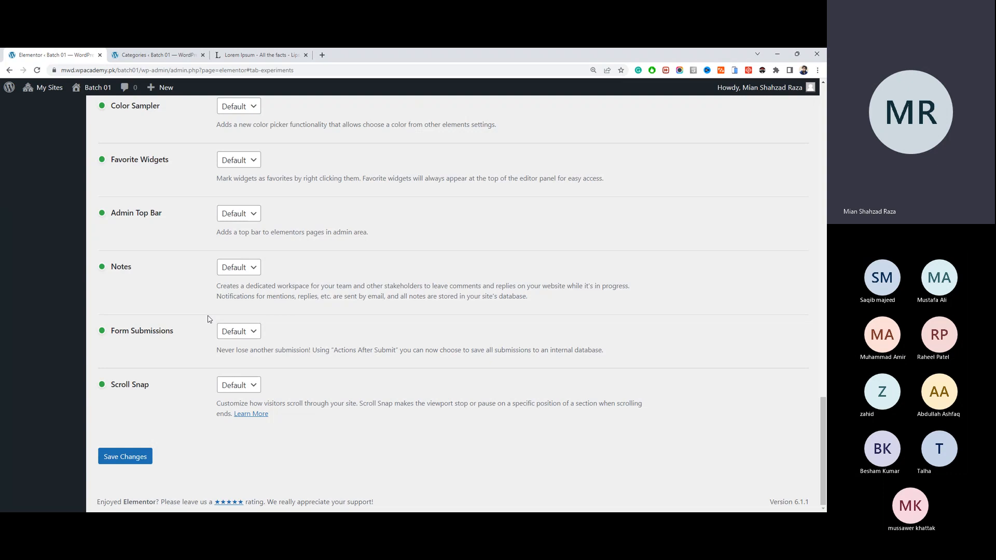
{"action": "scroll", "coordinate": [207, 318], "scroll_direction": "up", "scroll_amount": 20}
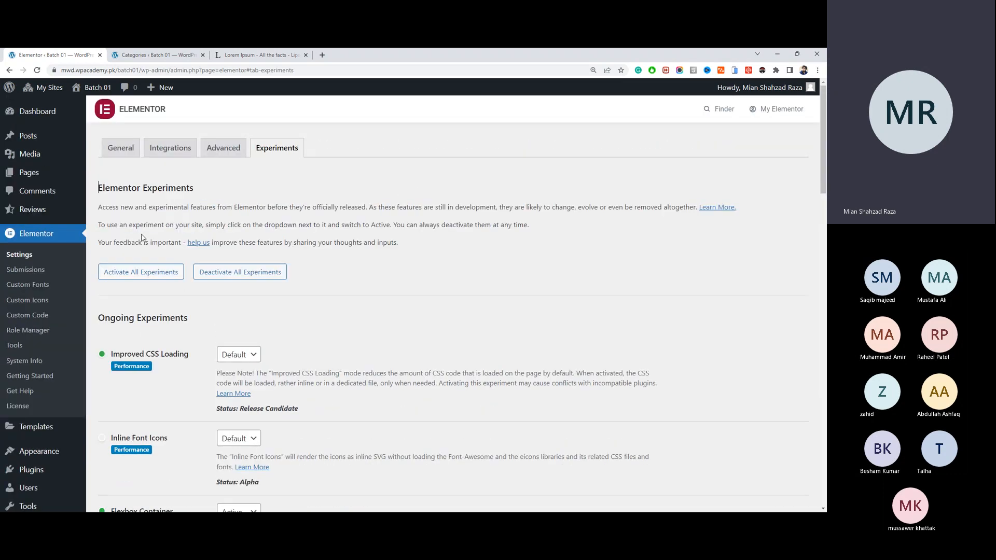
{"action": "left_click_drag", "start_coordinate": [357, 218], "coordinate": [402, 248]}
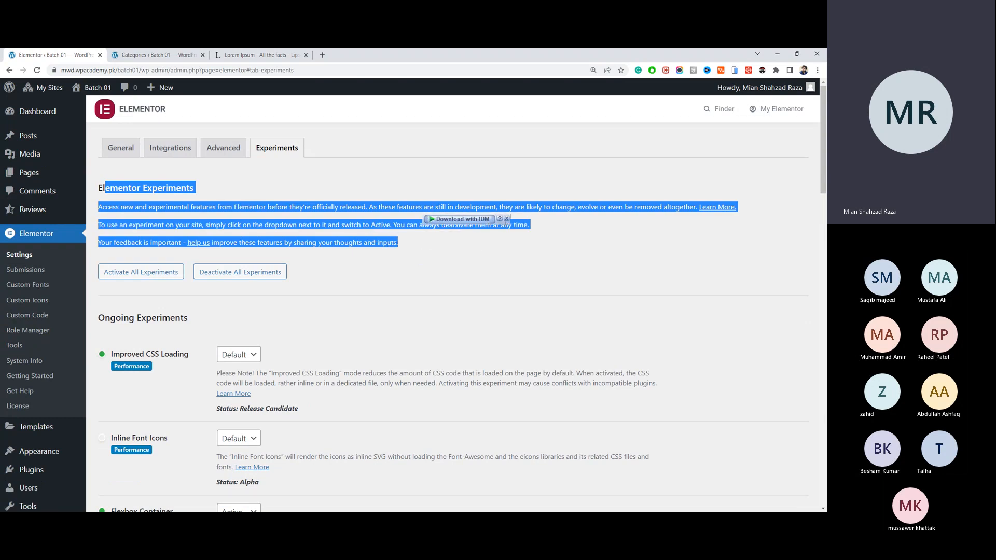
{"action": "left_click", "coordinate": [452, 260]}
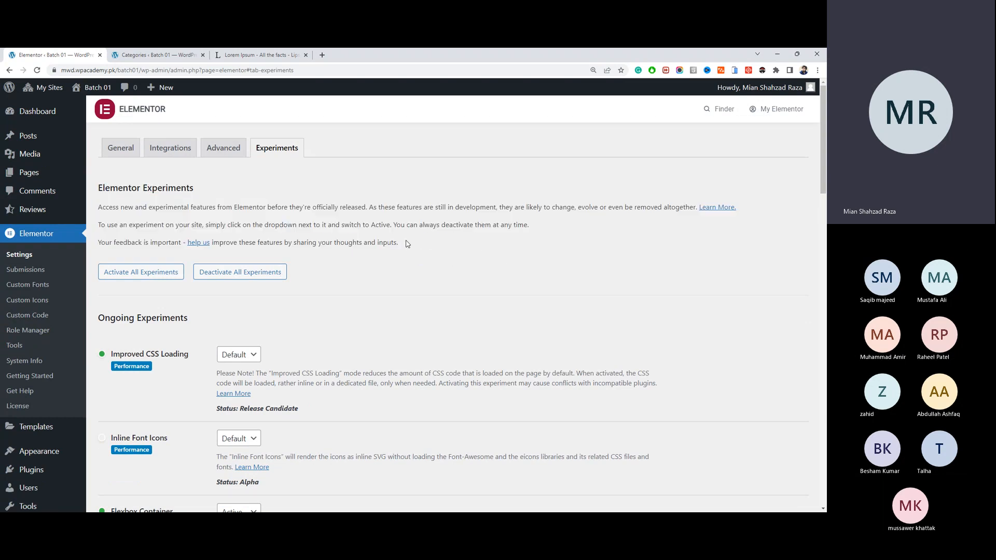
{"action": "left_click_drag", "start_coordinate": [407, 244], "coordinate": [97, 182]}
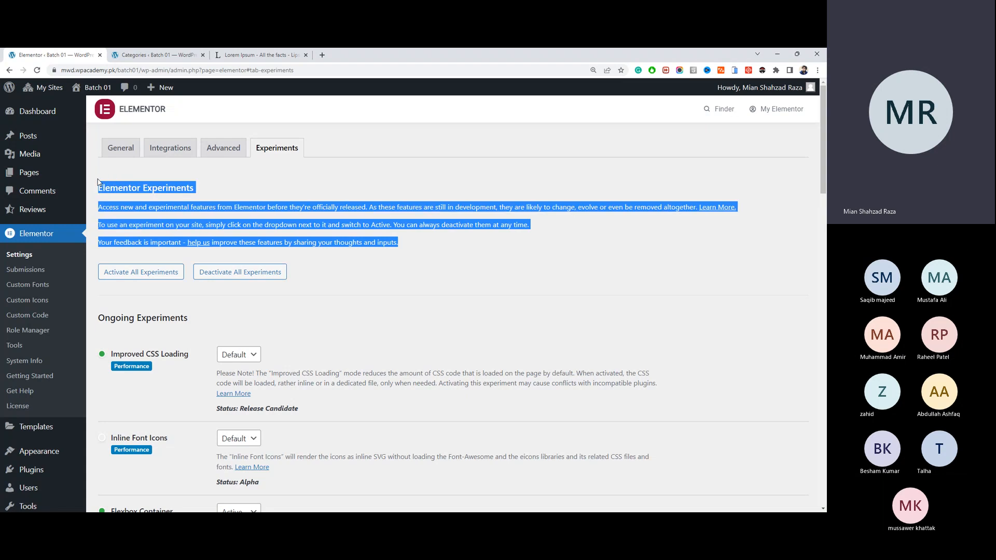
{"action": "left_click", "coordinate": [306, 258]}
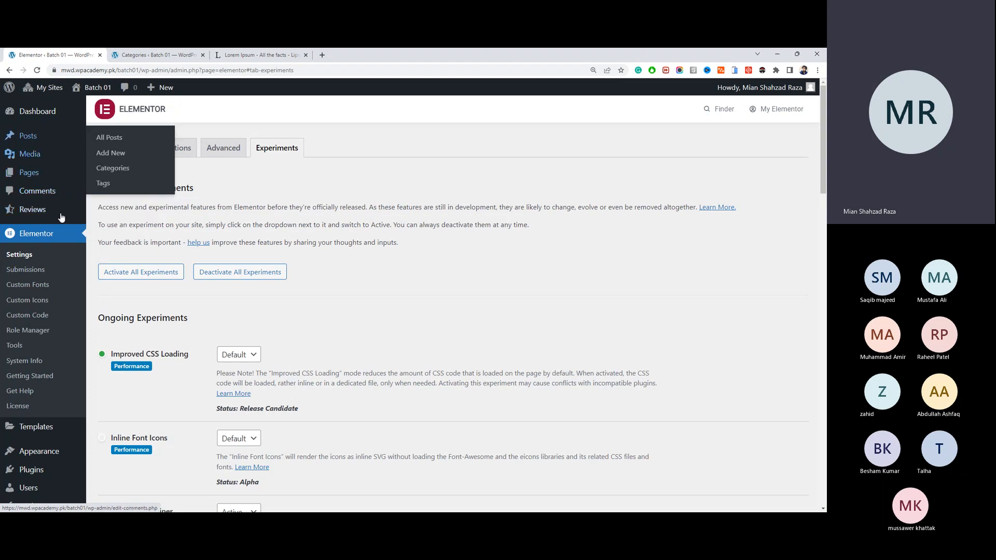
Step: Open Elementor's Theme Builder in a new browser tab and create a new Loop Item template
{"action": "mouse_move", "coordinate": [52, 426]}
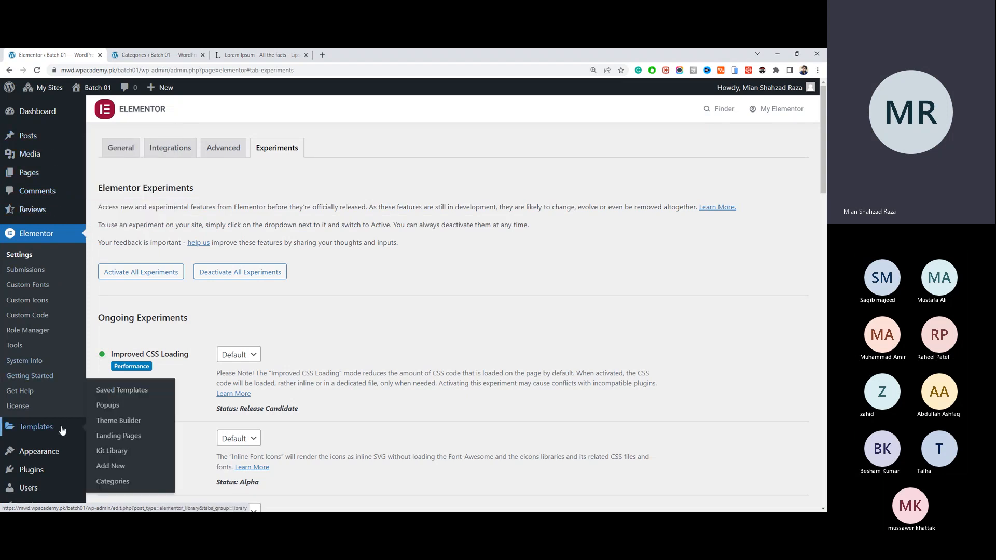
{"action": "middle_click", "coordinate": [119, 428]}
{"action": "left_click", "coordinate": [156, 54]}
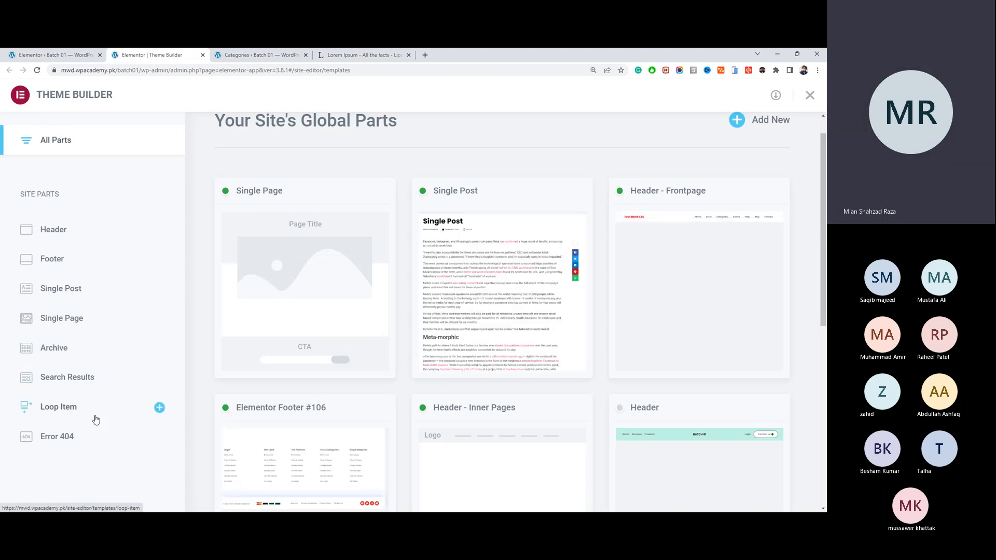
{"action": "left_click", "coordinate": [86, 417]}
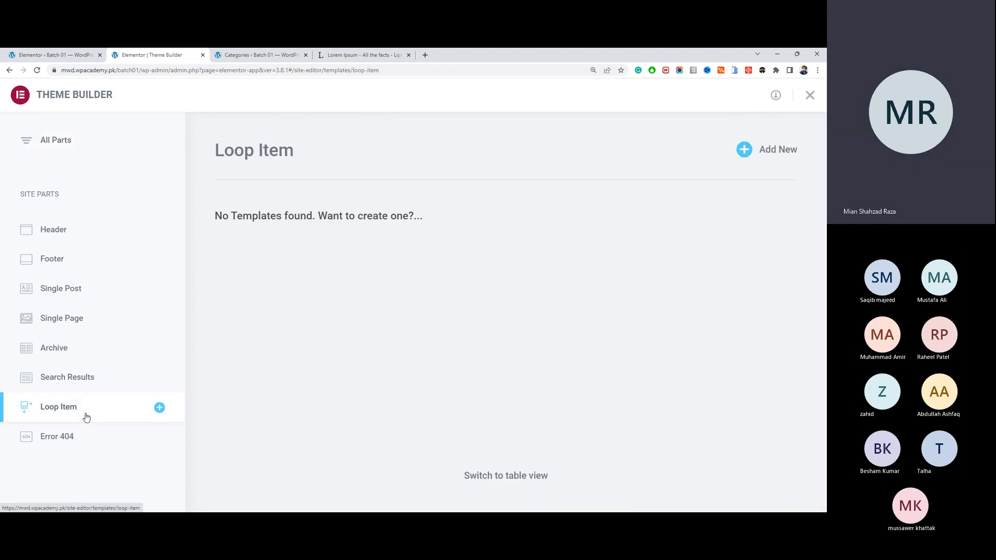
{"action": "left_click", "coordinate": [755, 157]}
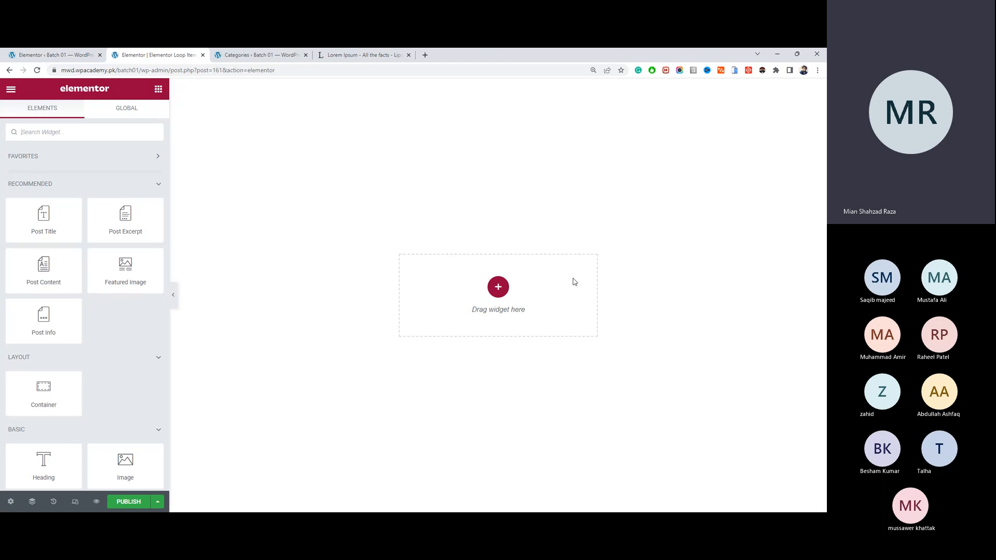
Step: Add a row-direction container to the loop item and set its content width to Full Width
{"action": "left_click", "coordinate": [498, 286]}
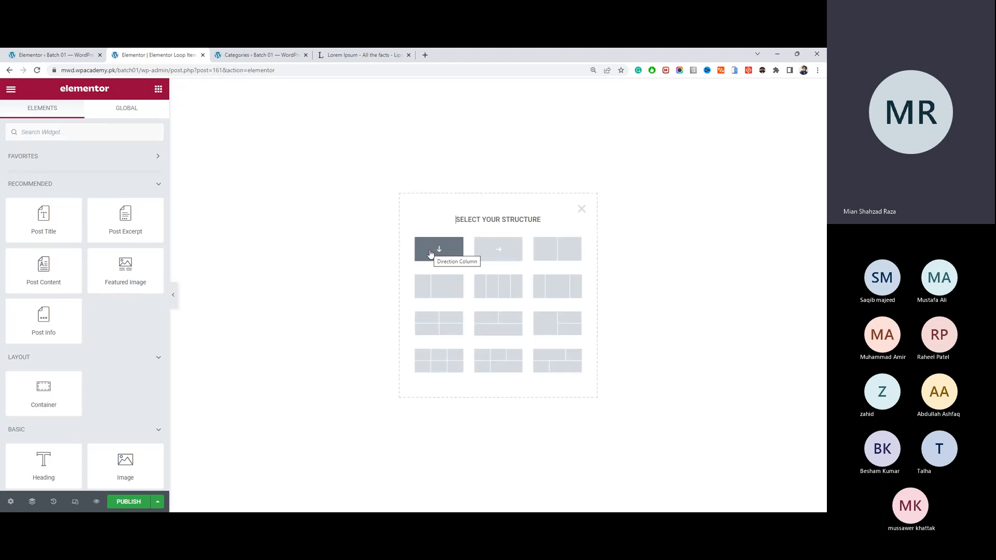
{"action": "left_click", "coordinate": [499, 250]}
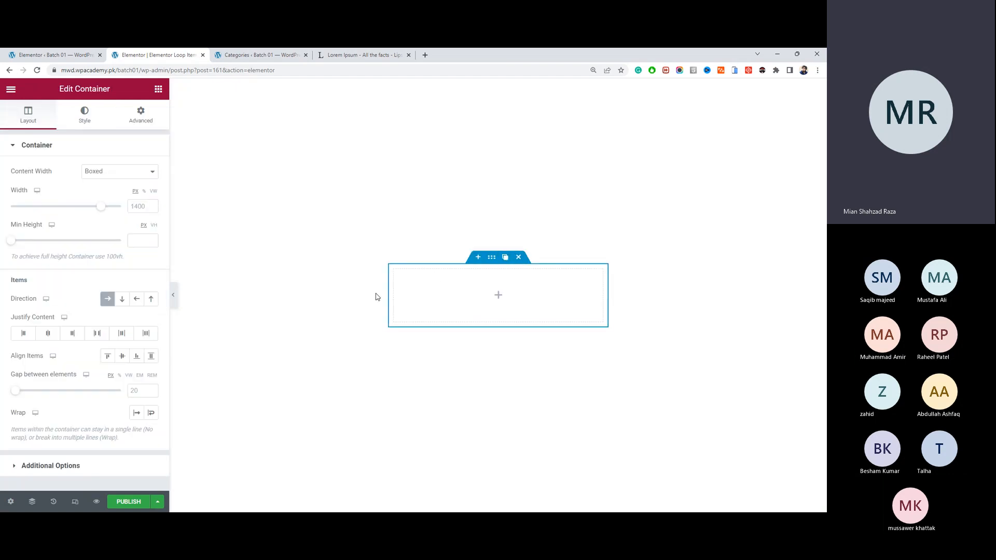
{"action": "left_click", "coordinate": [159, 89]}
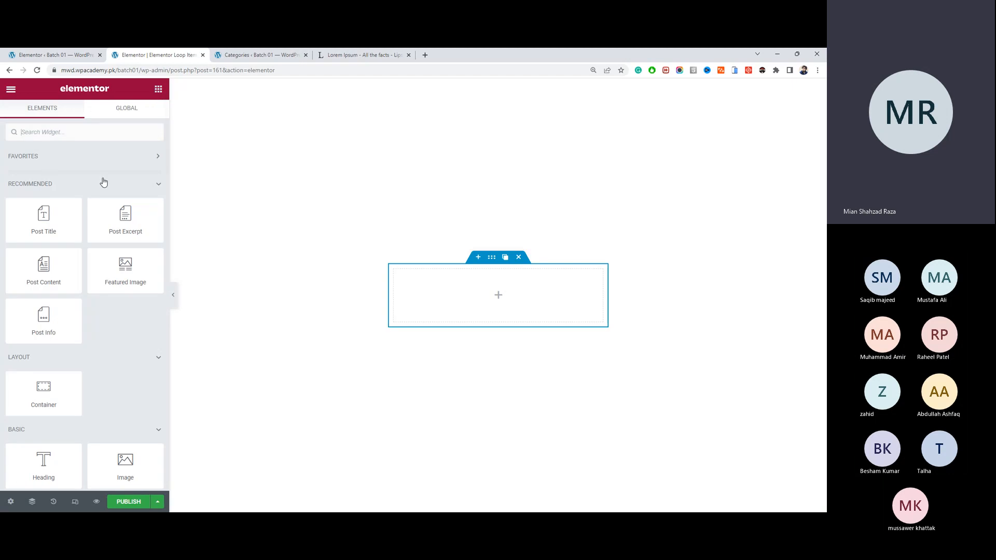
{"action": "left_click", "coordinate": [491, 257]}
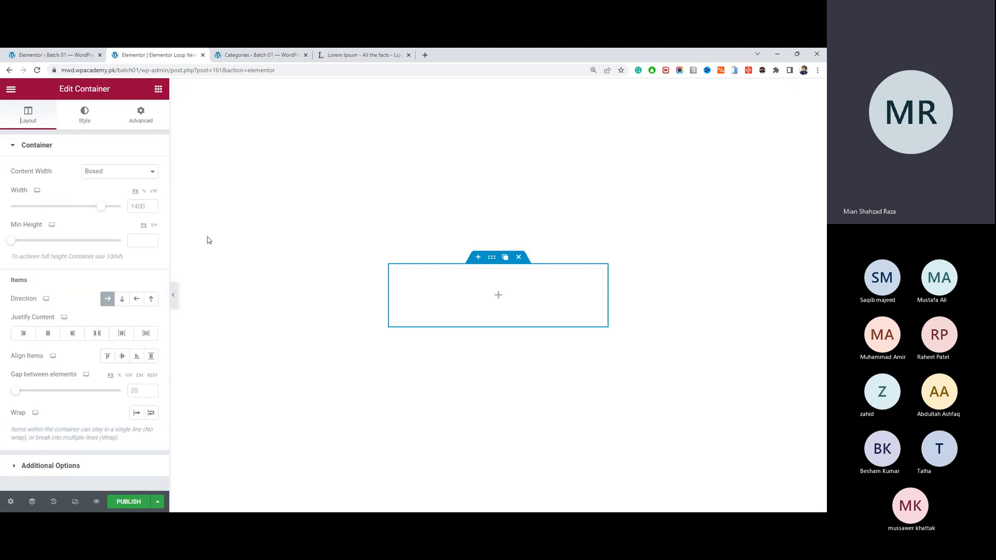
{"action": "left_click", "coordinate": [134, 174]}
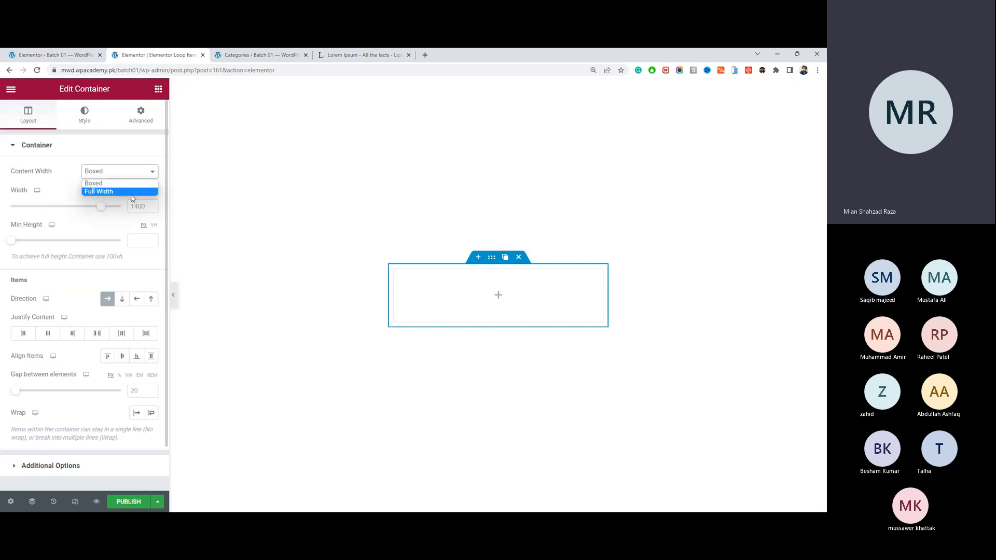
{"action": "left_click", "coordinate": [132, 192]}
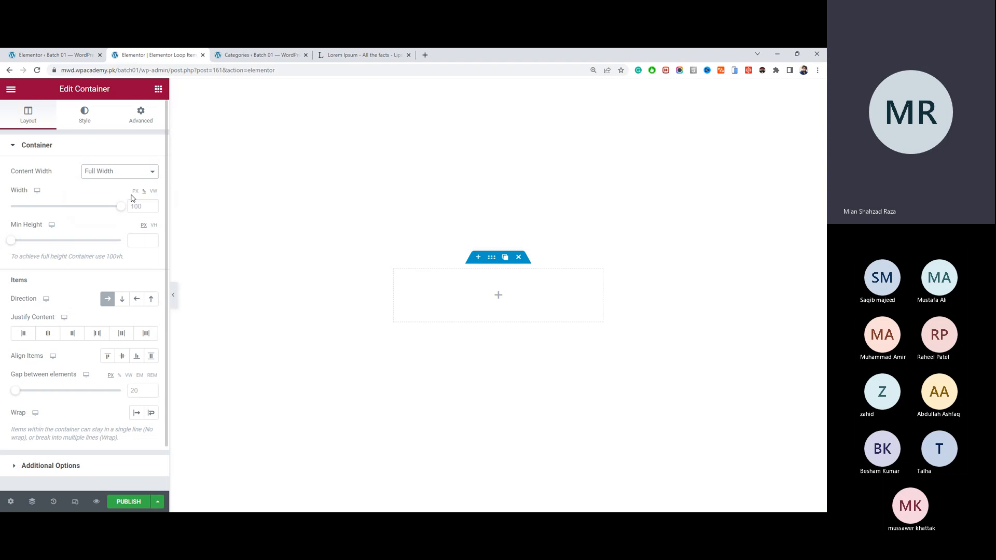
Step: Nest a second container inside the first, setting the outer container's direction to column and the inner one's to row
{"action": "left_click", "coordinate": [420, 300]}
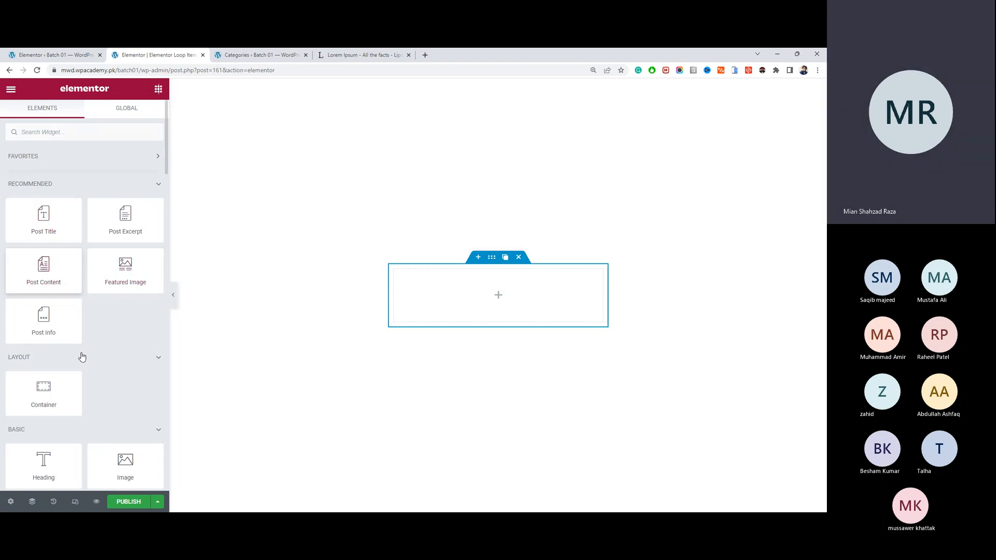
{"action": "left_click_drag", "start_coordinate": [64, 396], "coordinate": [488, 301]}
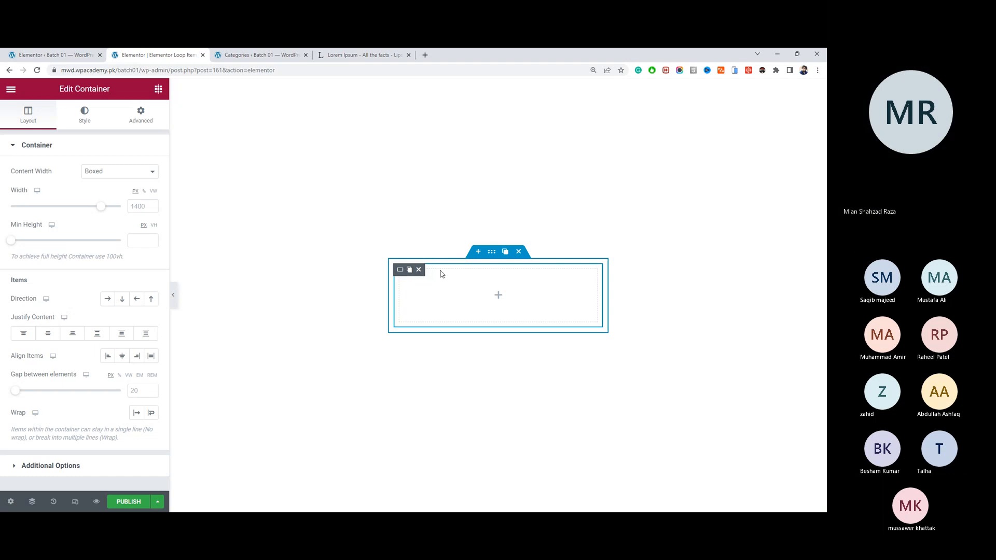
{"action": "left_click", "coordinate": [490, 257]}
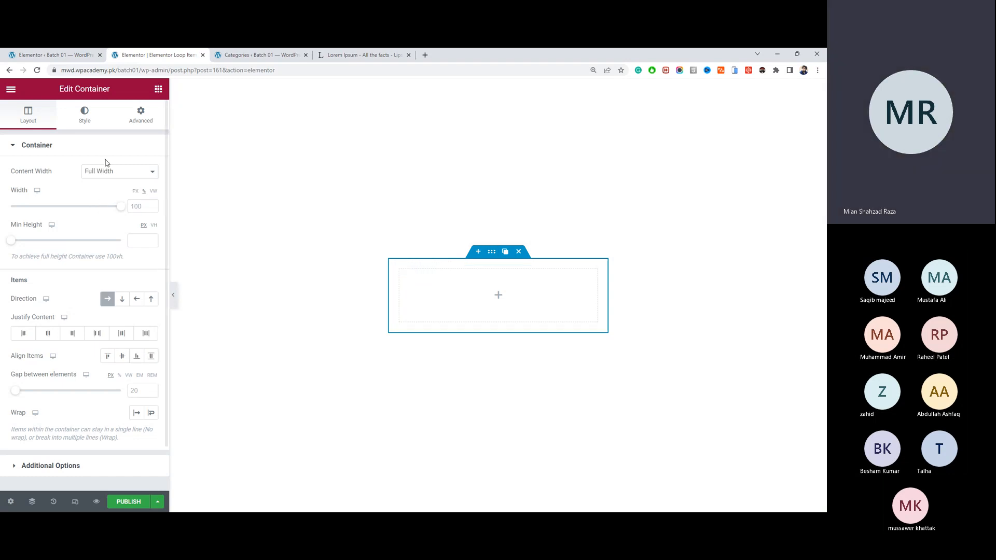
{"action": "left_click", "coordinate": [122, 299]}
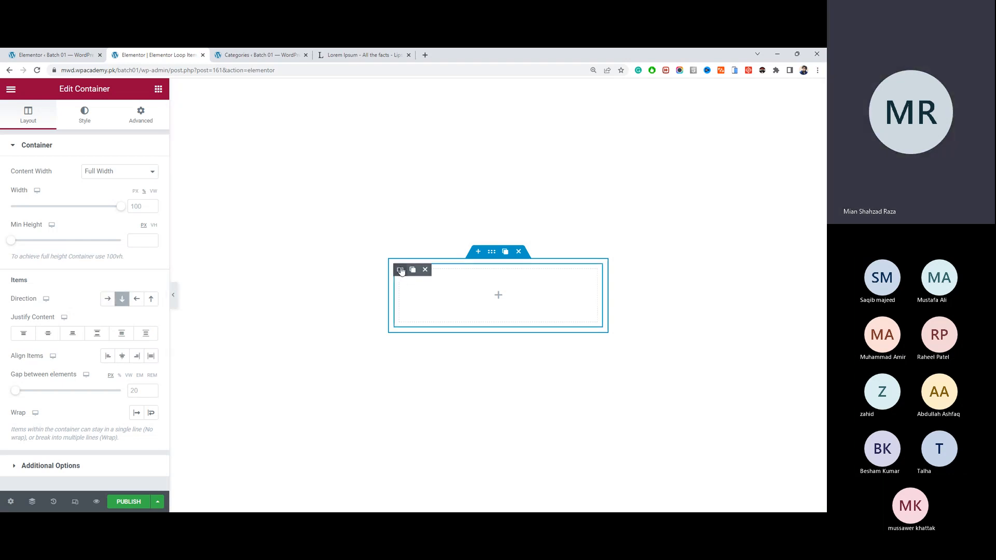
{"action": "left_click", "coordinate": [400, 271]}
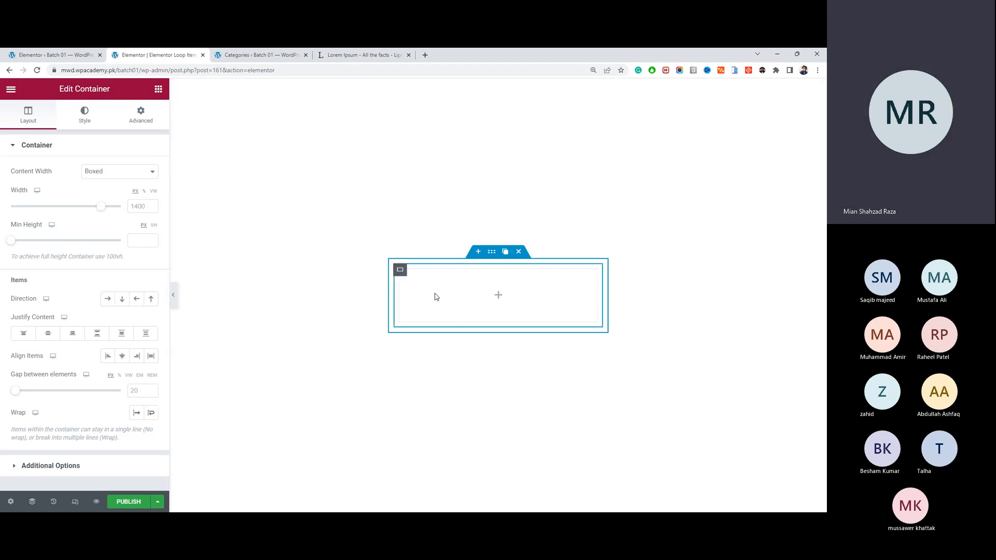
{"action": "left_click", "coordinate": [107, 299]}
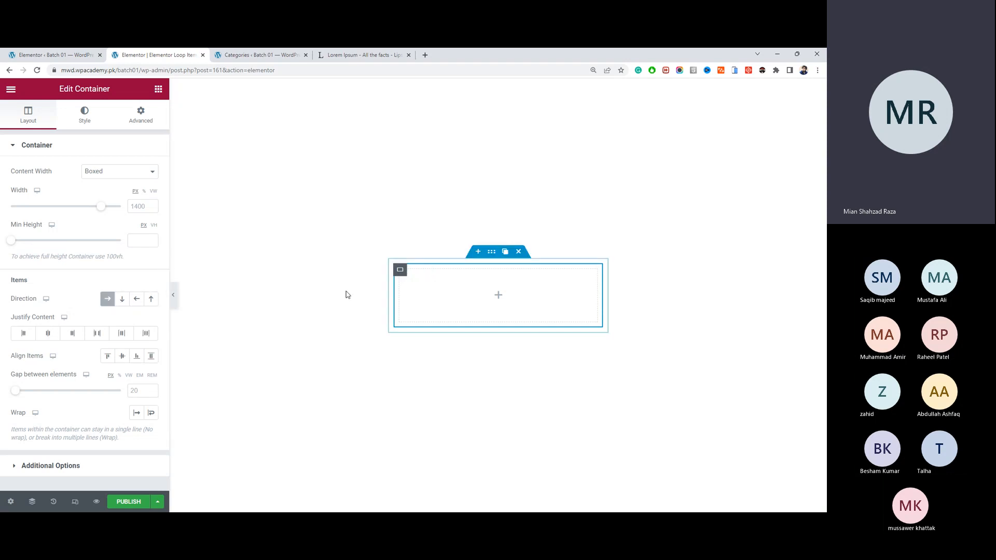
Step: Place an Image widget in the inner container and link it to the post's Featured Image dynamic tag
{"action": "left_click", "coordinate": [158, 90]}
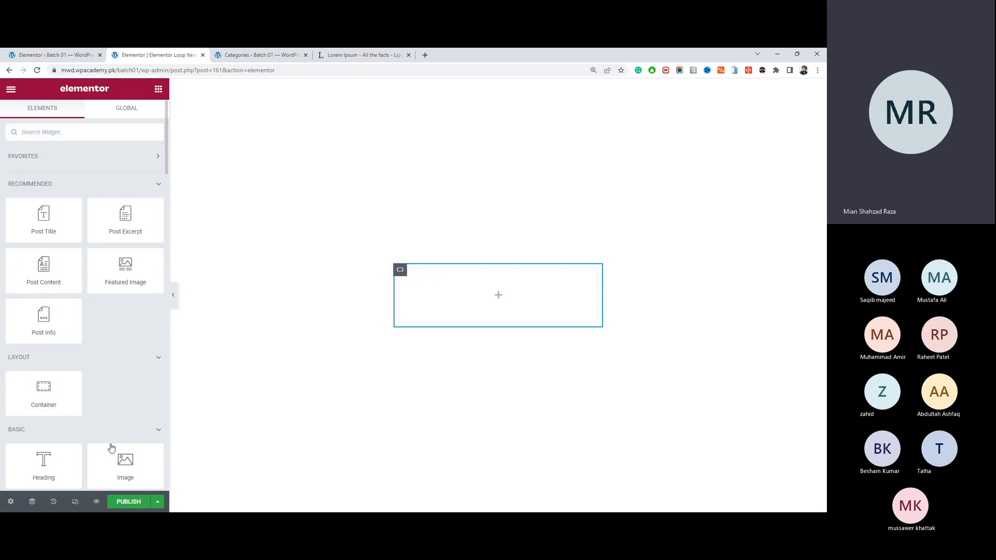
{"action": "left_click_drag", "start_coordinate": [114, 452], "coordinate": [454, 293]}
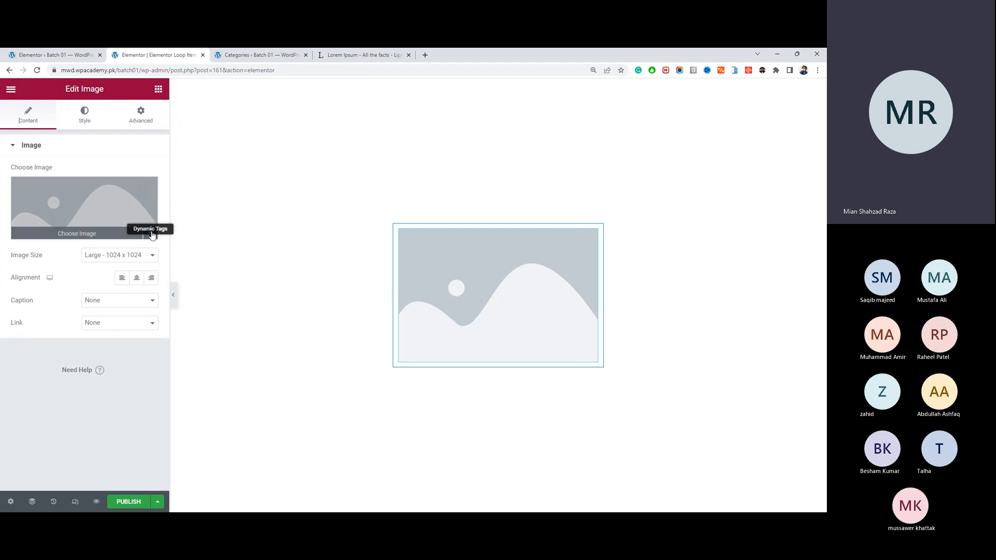
{"action": "left_click", "coordinate": [151, 233]}
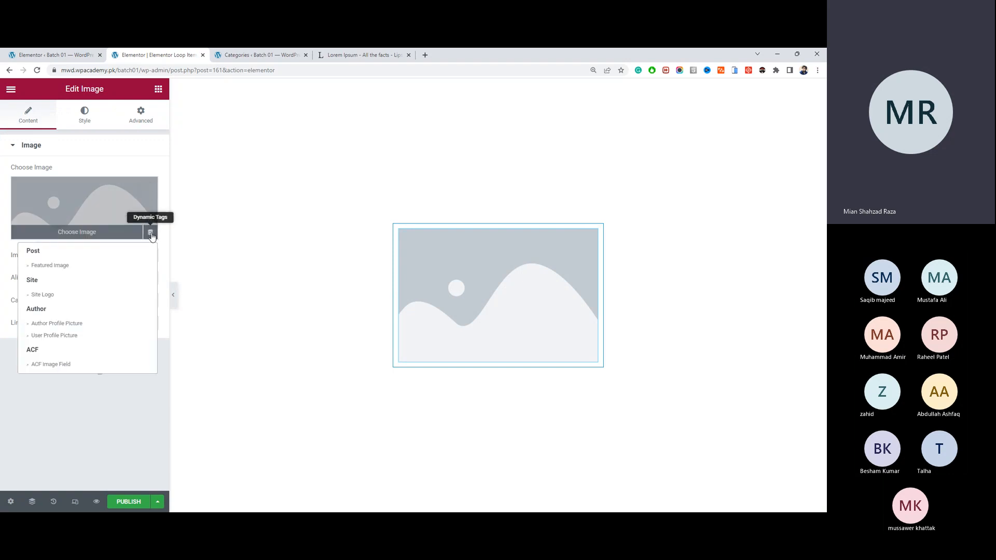
{"action": "left_click", "coordinate": [106, 266]}
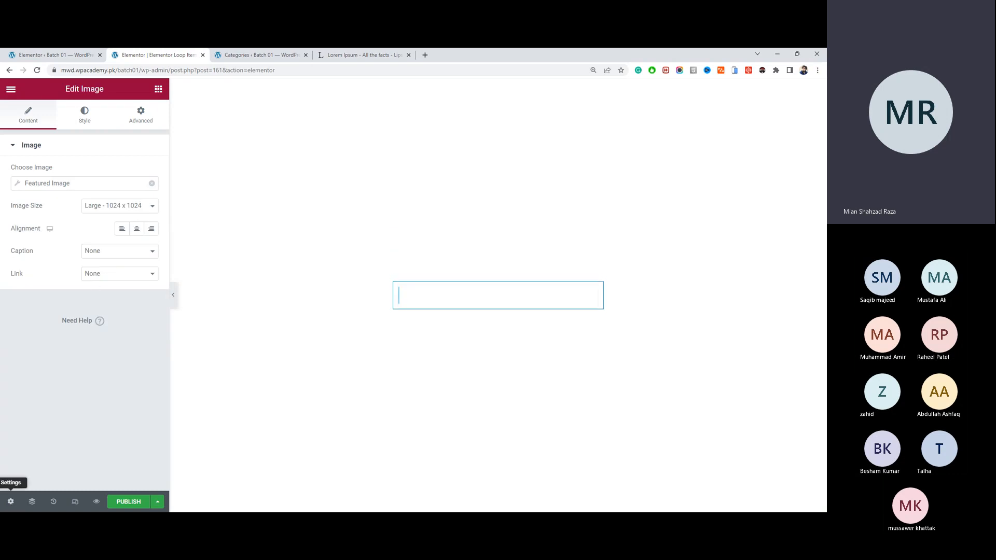
Step: Set the loop item's preview source to the Review titled "Excellent" and apply the preview
{"action": "left_click", "coordinate": [11, 501]}
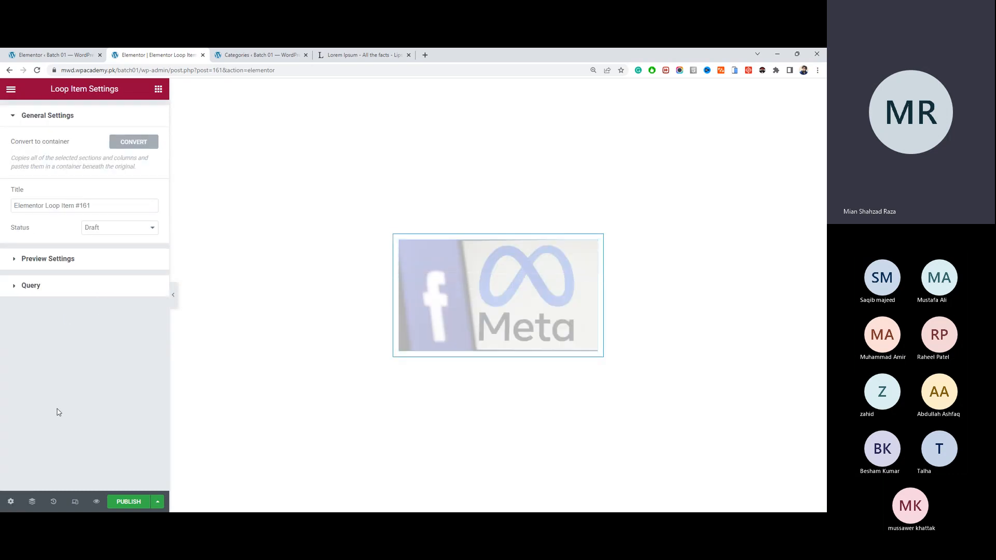
{"action": "left_click", "coordinate": [98, 261]}
{"action": "left_click", "coordinate": [113, 218]}
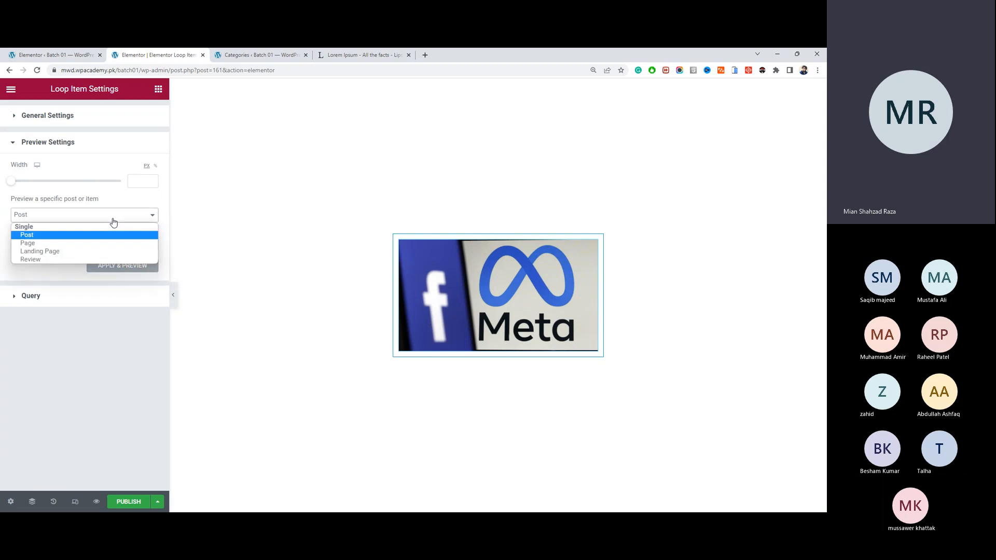
{"action": "left_click", "coordinate": [105, 259]}
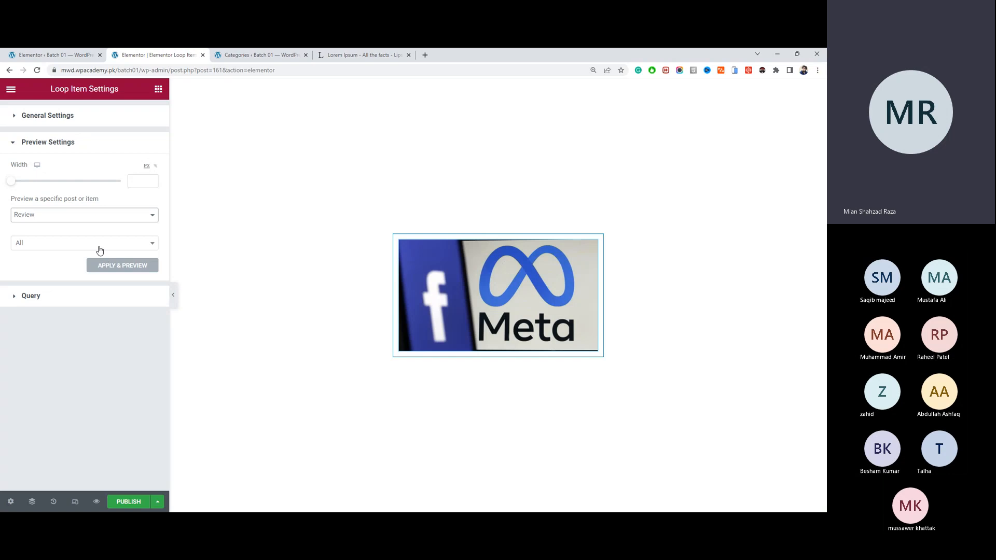
{"action": "left_click", "coordinate": [97, 245]}
{"action": "type", "text": "exc"}
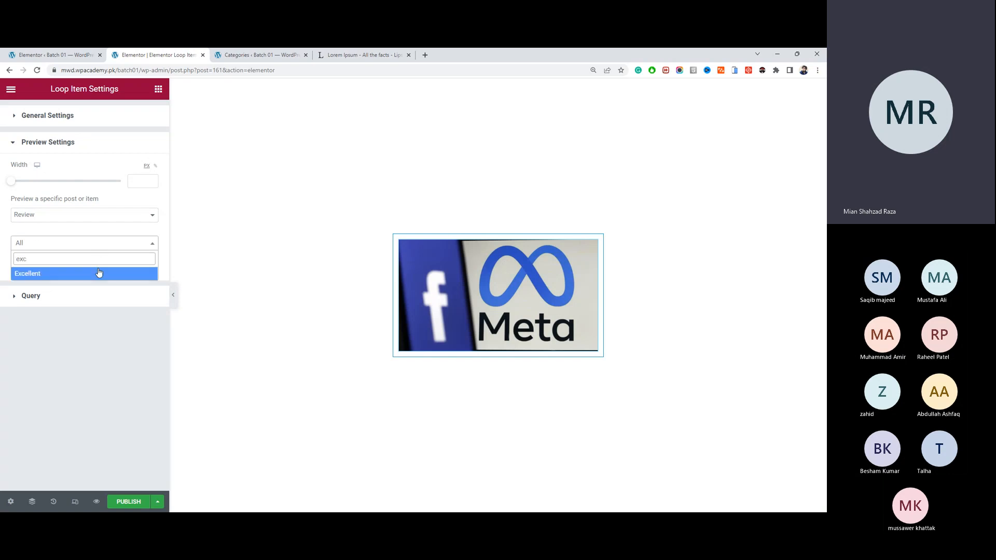
{"action": "left_click", "coordinate": [98, 273]}
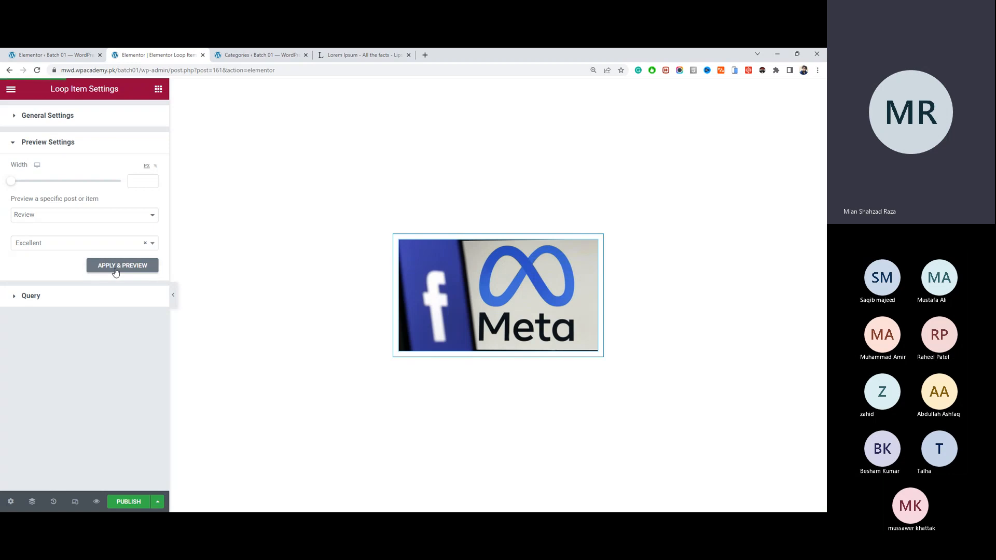
{"action": "left_click", "coordinate": [115, 271]}
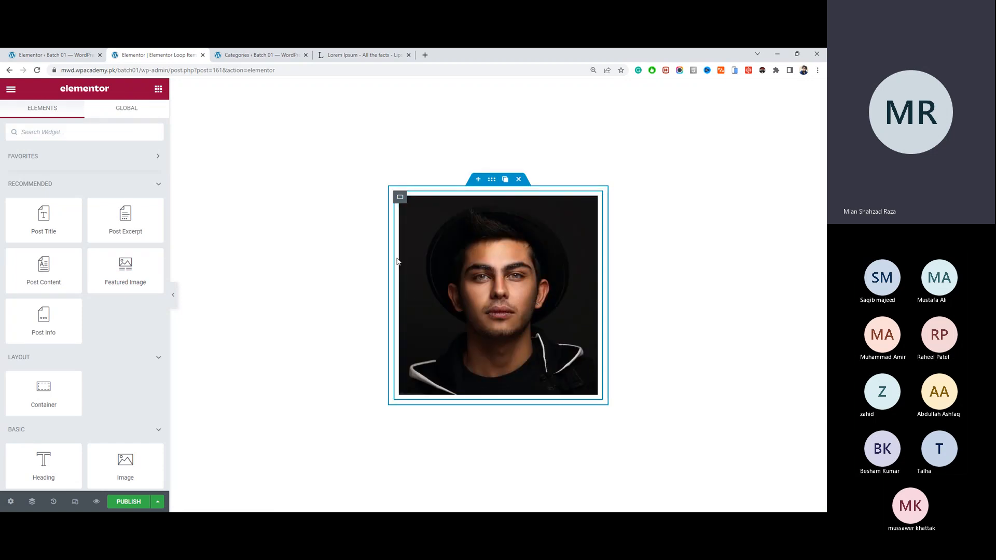
Step: Set the featured image's size to Thumbnail - 150 x 150
{"action": "left_click", "coordinate": [591, 202]}
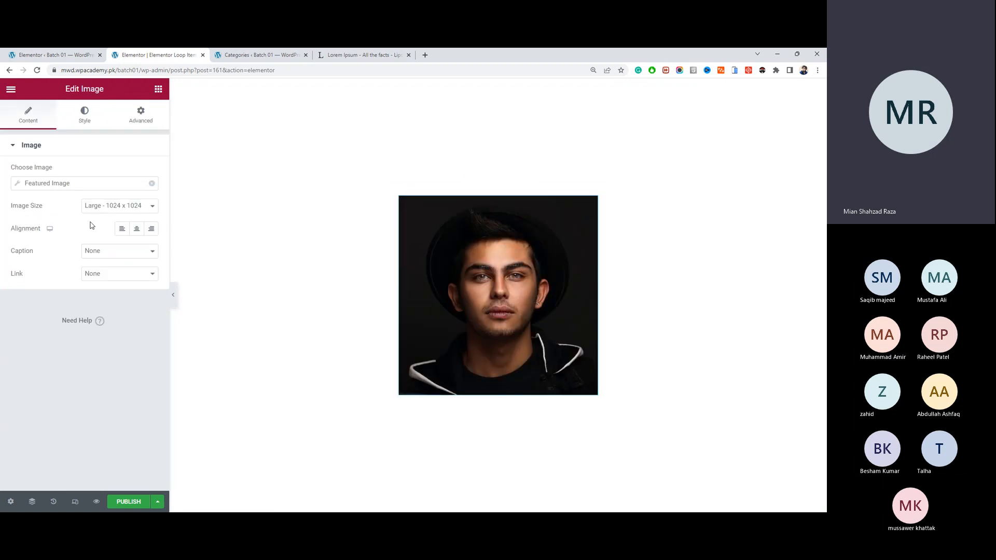
{"action": "left_click", "coordinate": [85, 118]}
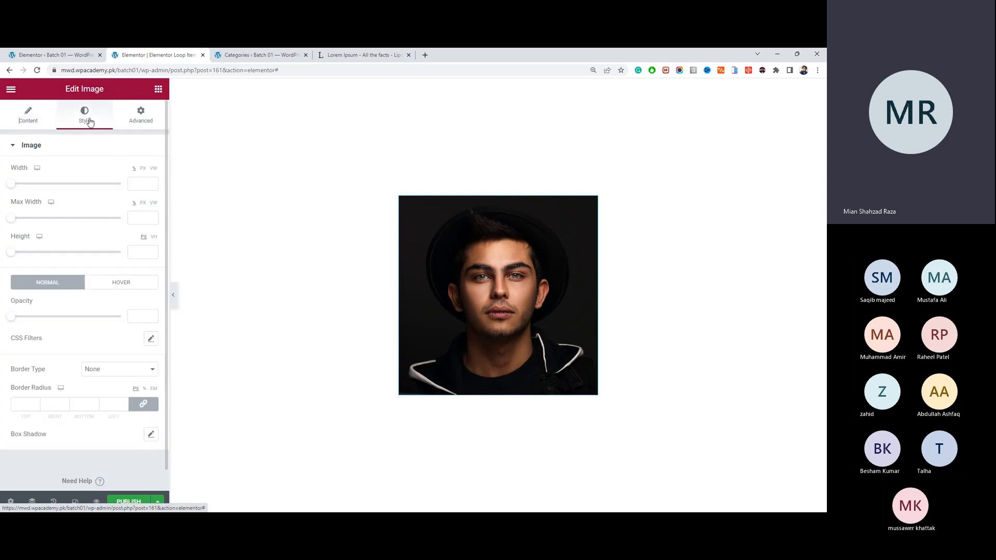
{"action": "left_click", "coordinate": [29, 118]}
{"action": "left_click", "coordinate": [116, 207]}
{"action": "left_click", "coordinate": [118, 218]}
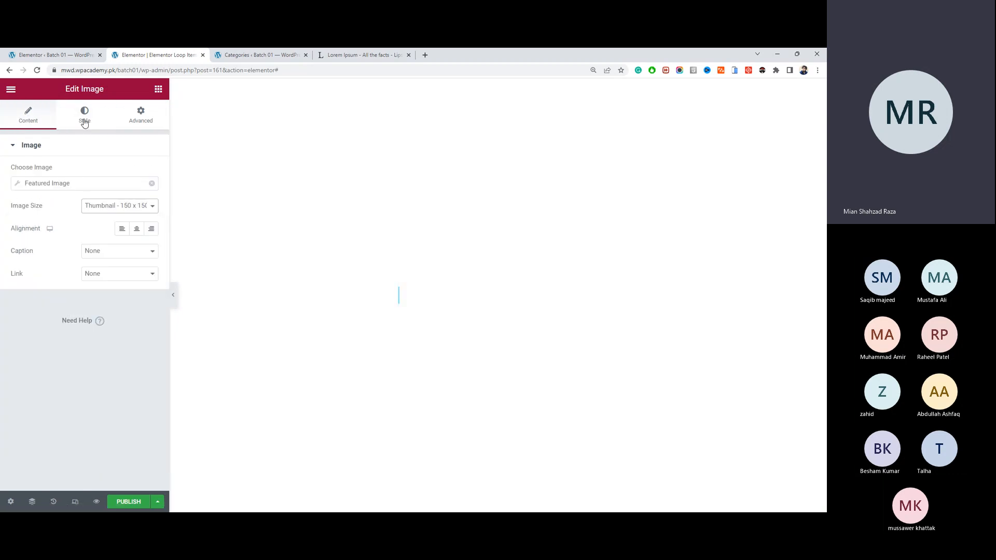
Step: Style the featured image with a width of 90 px and a border radius of 50 px on all corners
{"action": "left_click", "coordinate": [85, 122]}
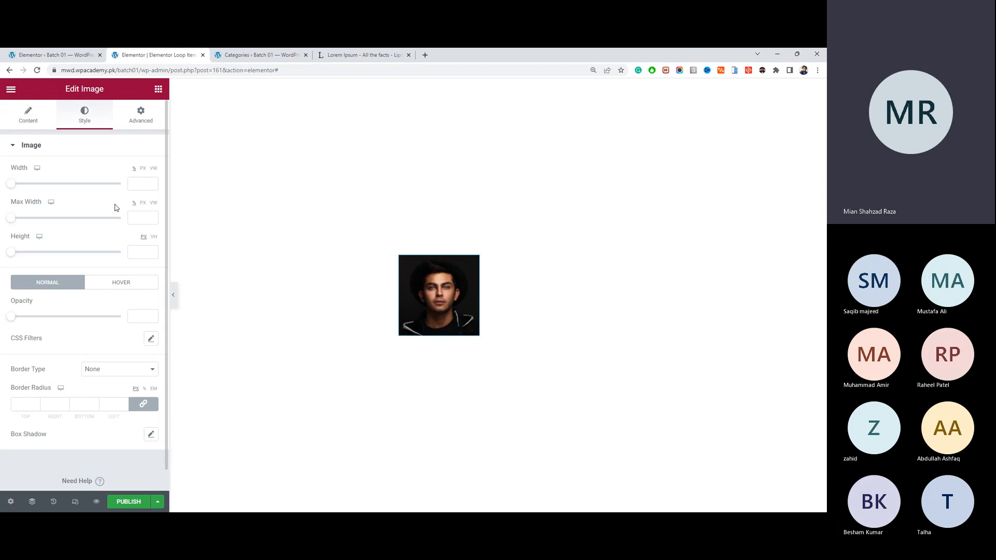
{"action": "left_click", "coordinate": [140, 181]}
{"action": "left_click", "coordinate": [144, 169]}
{"action": "left_click", "coordinate": [133, 185]}
{"action": "type", "text": "90"}
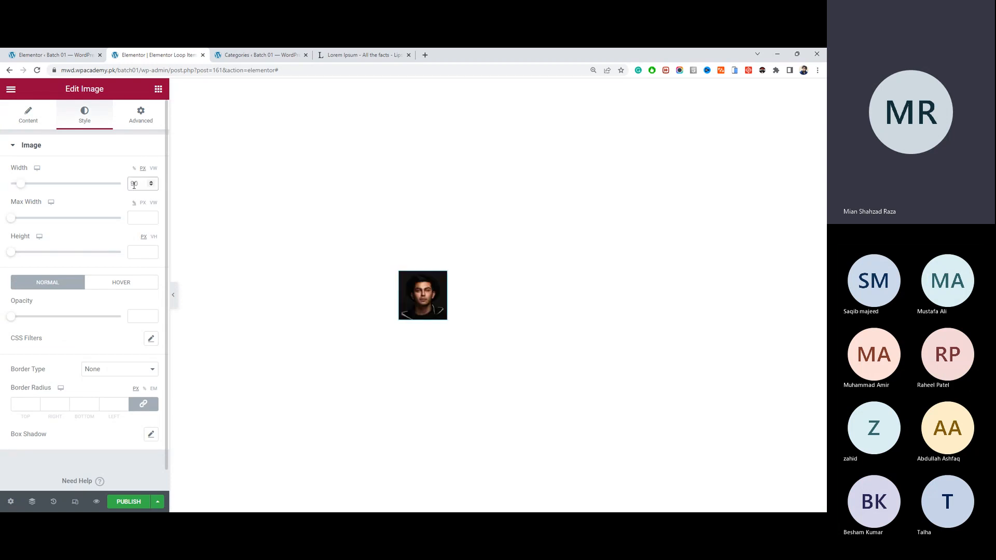
{"action": "left_click", "coordinate": [28, 408]}
{"action": "type", "text": "50"}
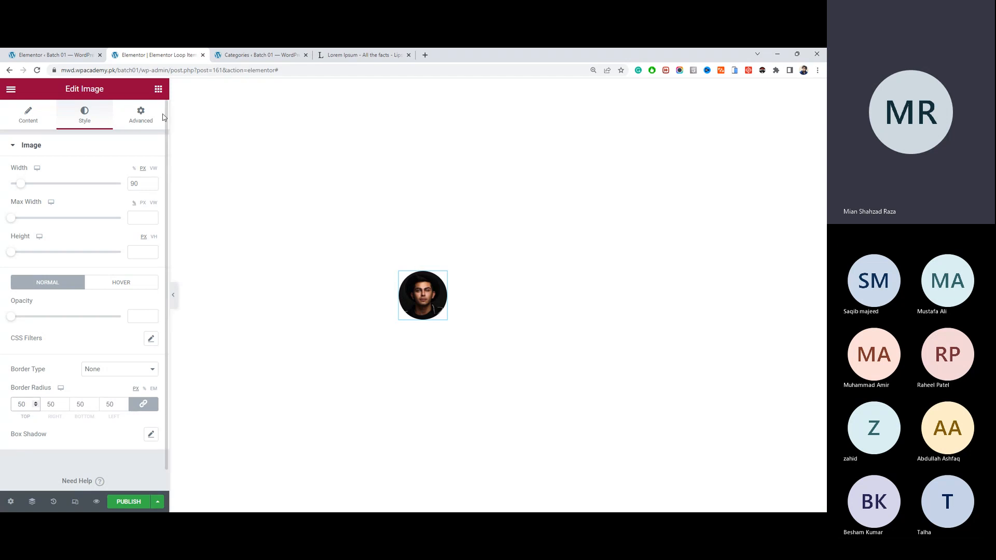
Step: Add a Heading widget and position it beside the round image inside the inner container
{"action": "left_click", "coordinate": [158, 89]}
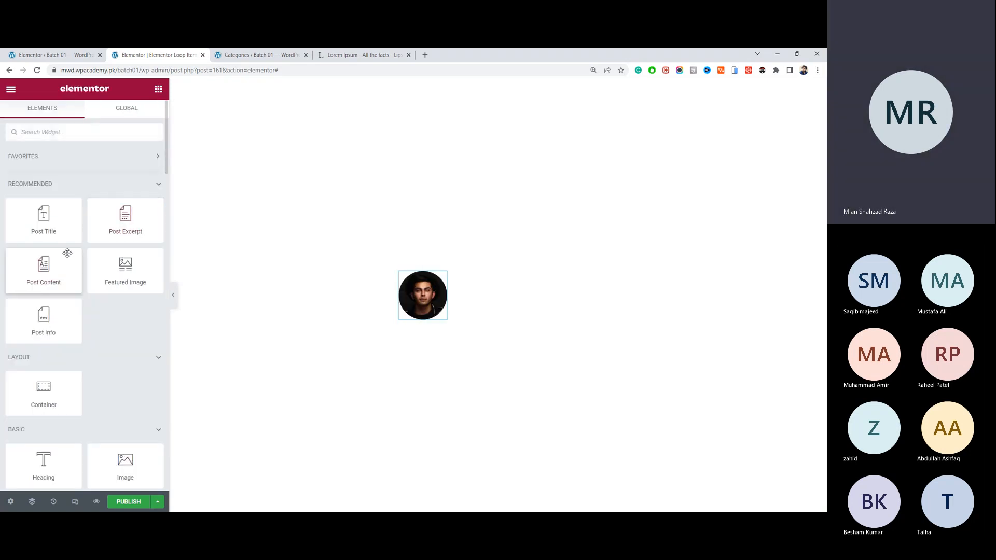
{"action": "left_click_drag", "start_coordinate": [41, 461], "coordinate": [450, 299]}
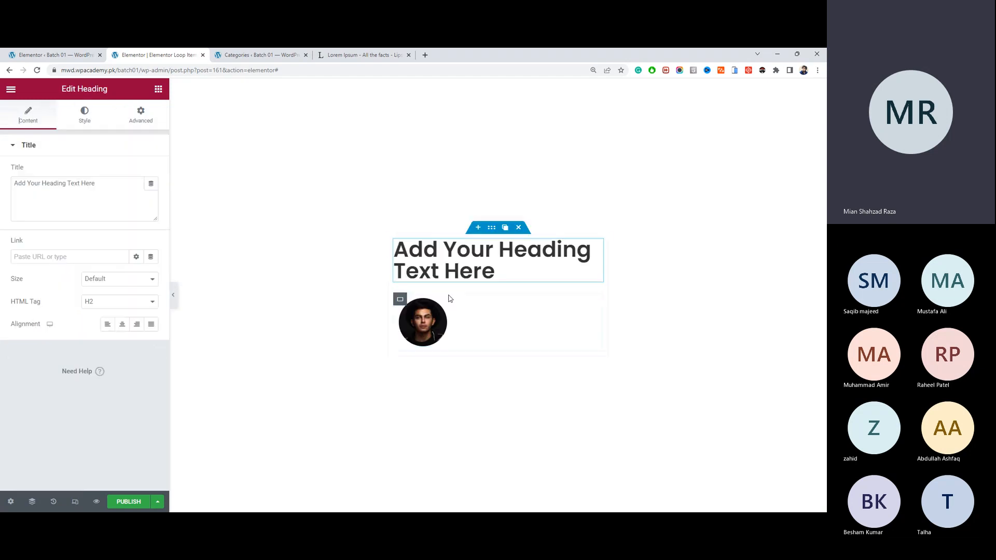
{"action": "left_click_drag", "start_coordinate": [582, 266], "coordinate": [434, 318]}
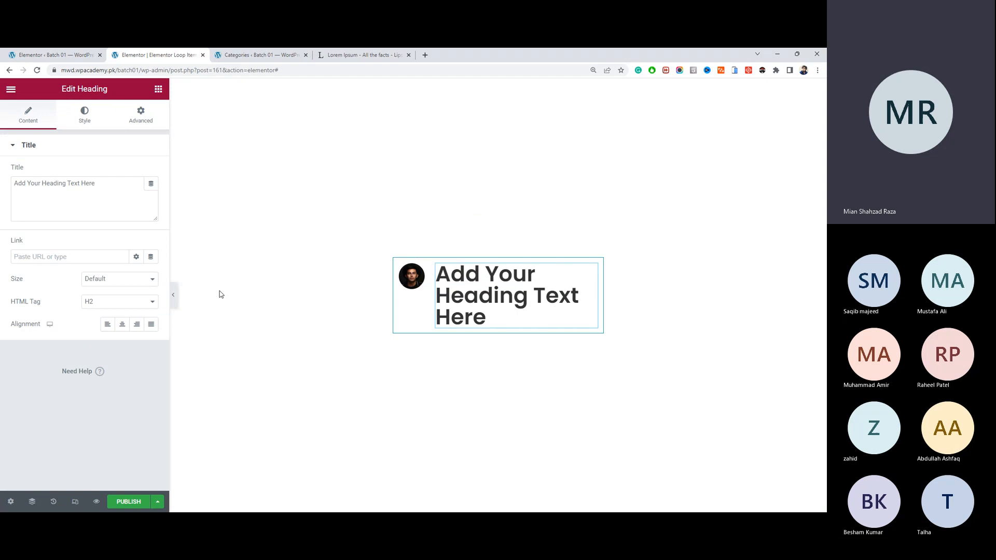
Step: Set the heading's title to the dynamic ACF Field tag with the Author Name key
{"action": "left_click", "coordinate": [150, 187]}
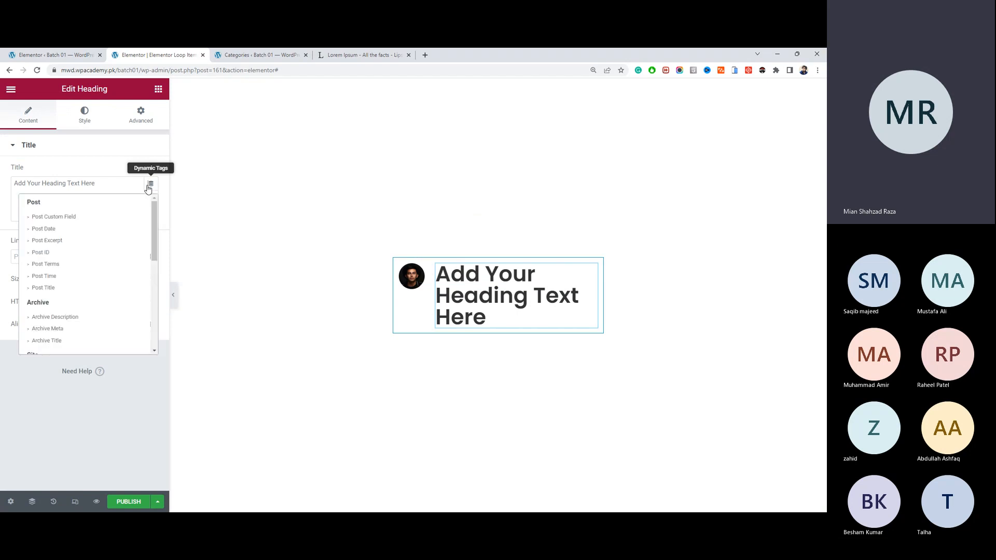
{"action": "scroll", "coordinate": [151, 205], "scroll_direction": "down", "scroll_amount": 1}
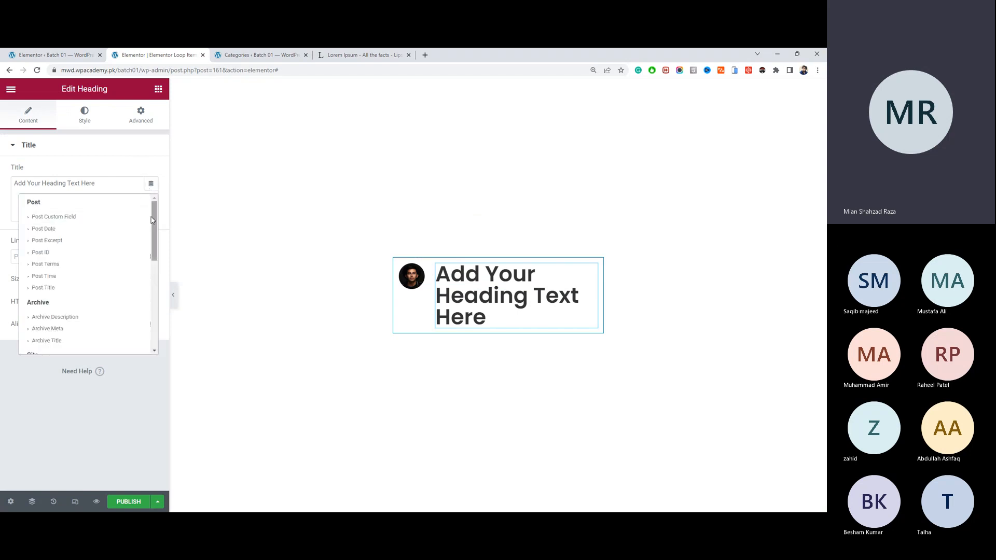
{"action": "left_click_drag", "start_coordinate": [154, 227], "coordinate": [147, 321]}
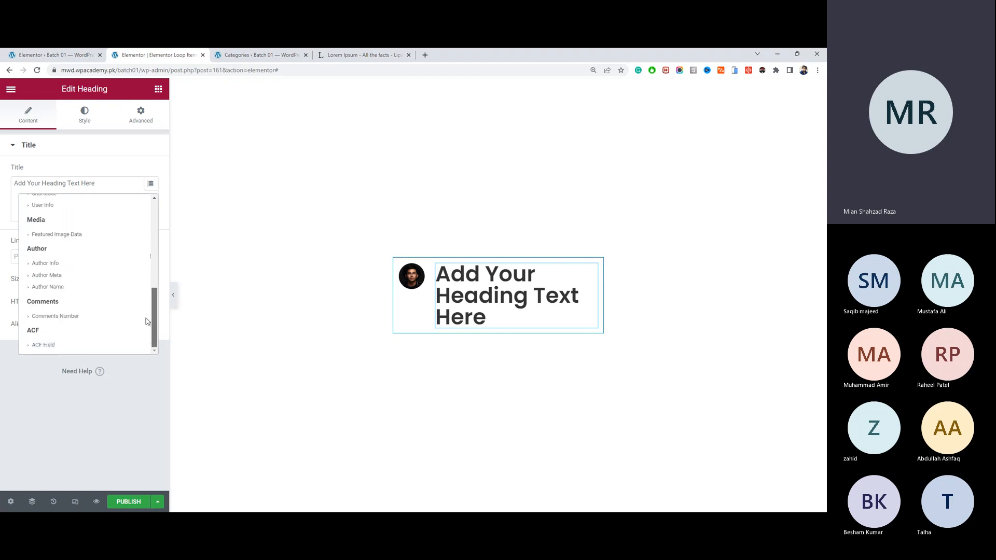
{"action": "left_click", "coordinate": [43, 345]}
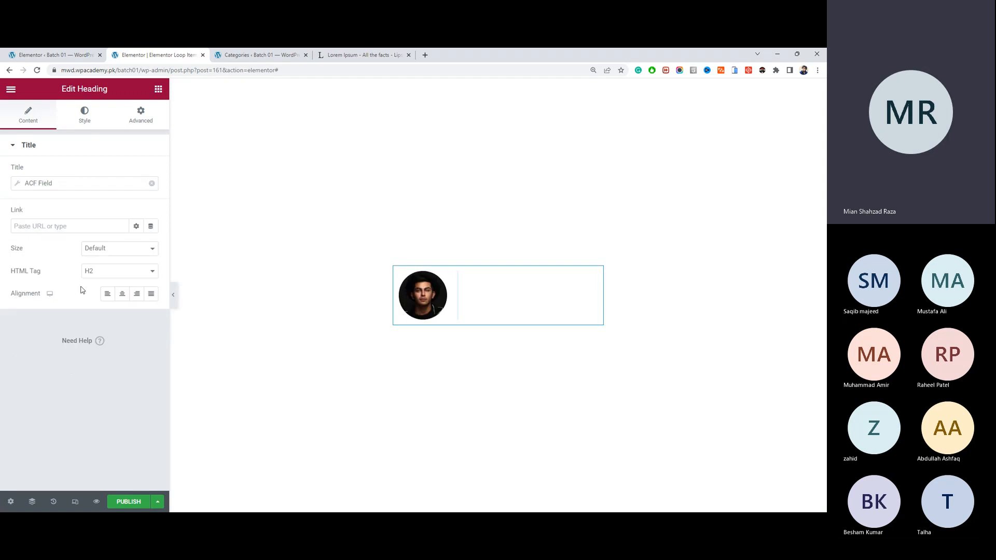
{"action": "left_click", "coordinate": [92, 188]}
{"action": "left_click", "coordinate": [92, 231]}
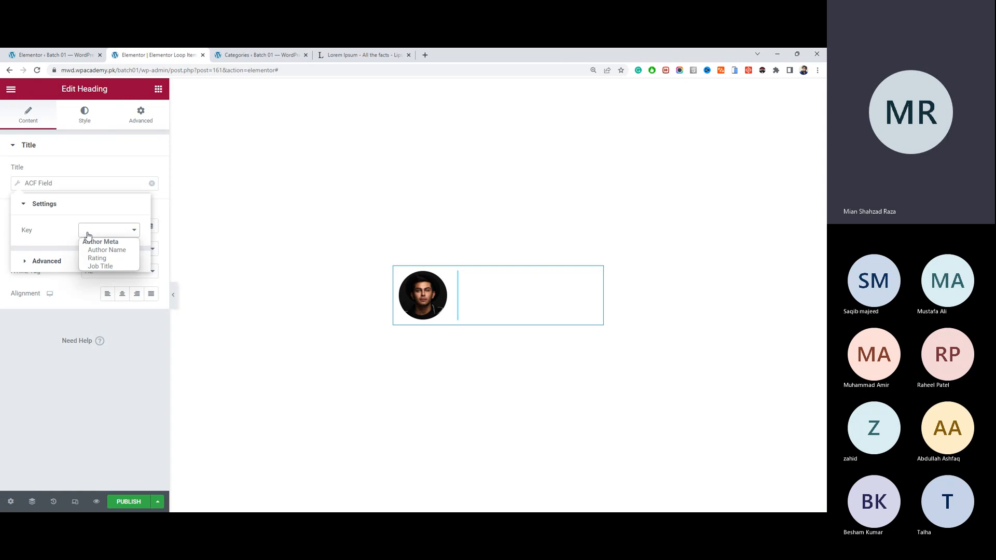
{"action": "left_click", "coordinate": [110, 254]}
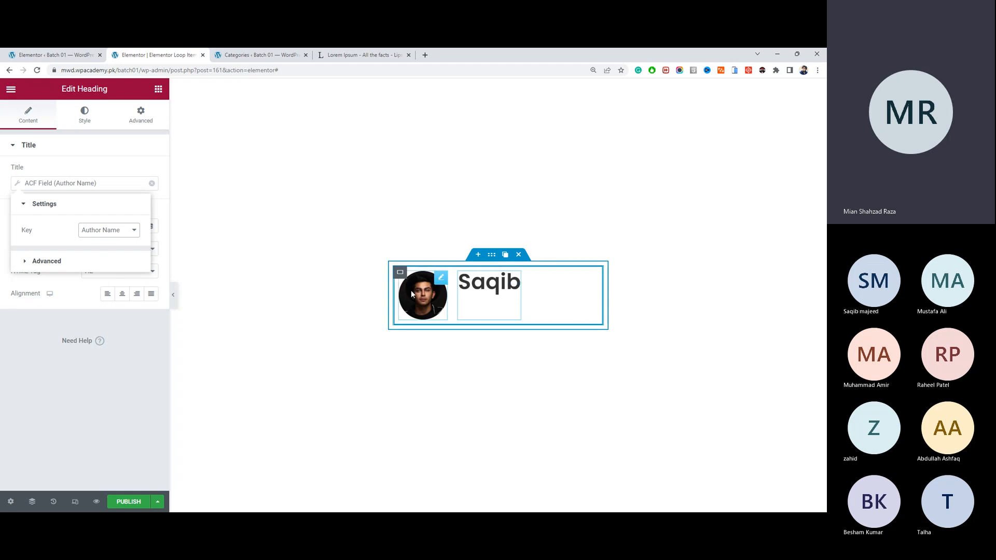
Step: Center-align the items of the inner container and set the author name heading's HTML tag to div
{"action": "left_click", "coordinate": [400, 271]}
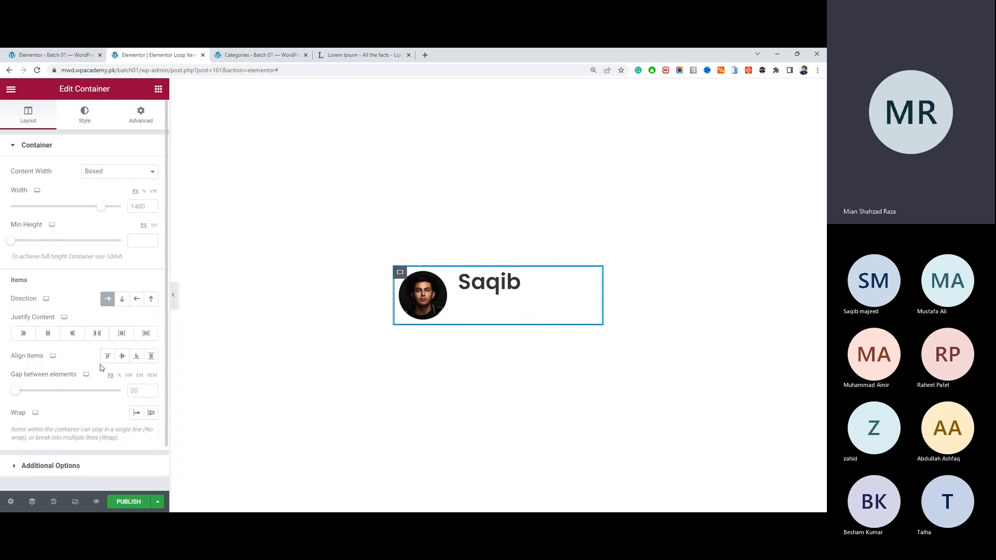
{"action": "left_click", "coordinate": [121, 356]}
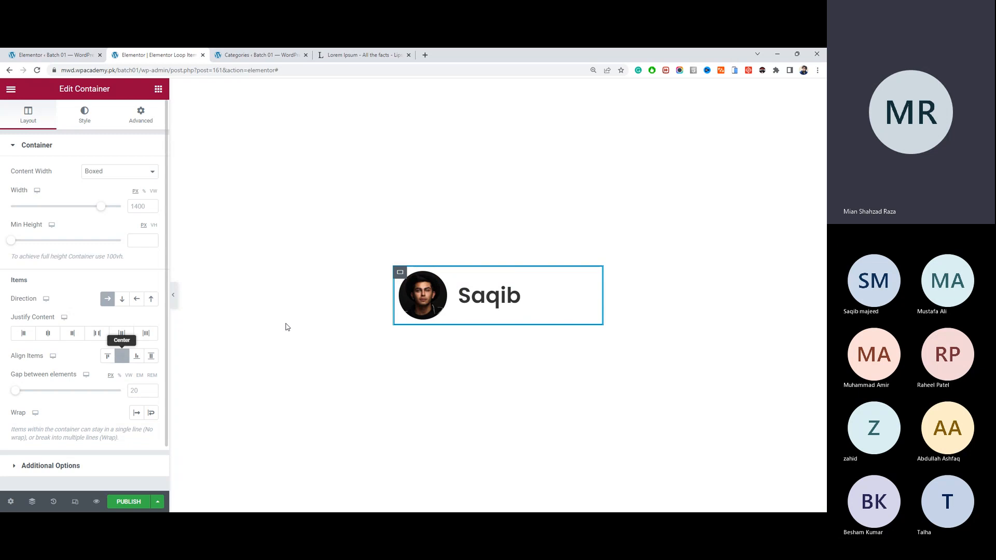
{"action": "left_click", "coordinate": [489, 295]}
{"action": "left_click", "coordinate": [119, 271]}
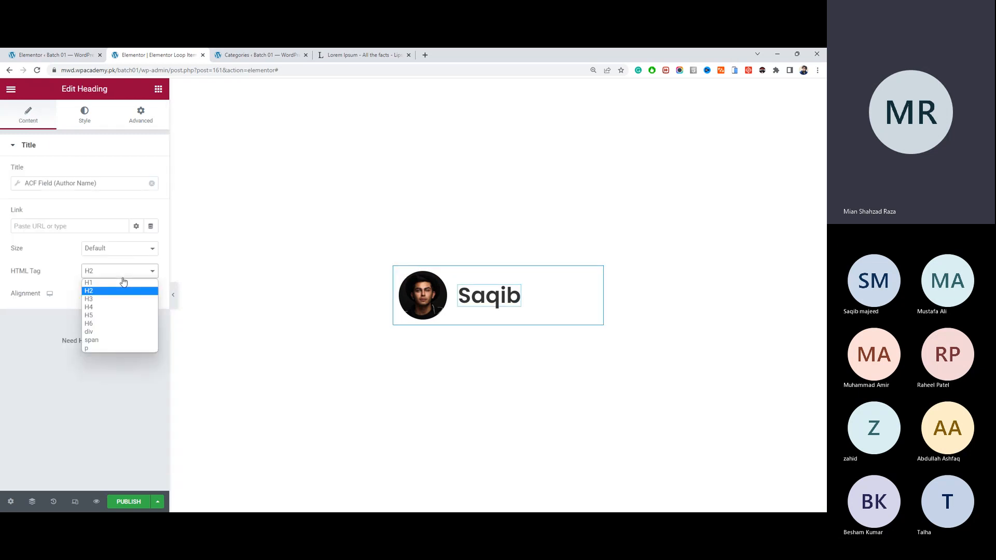
{"action": "left_click", "coordinate": [112, 333]}
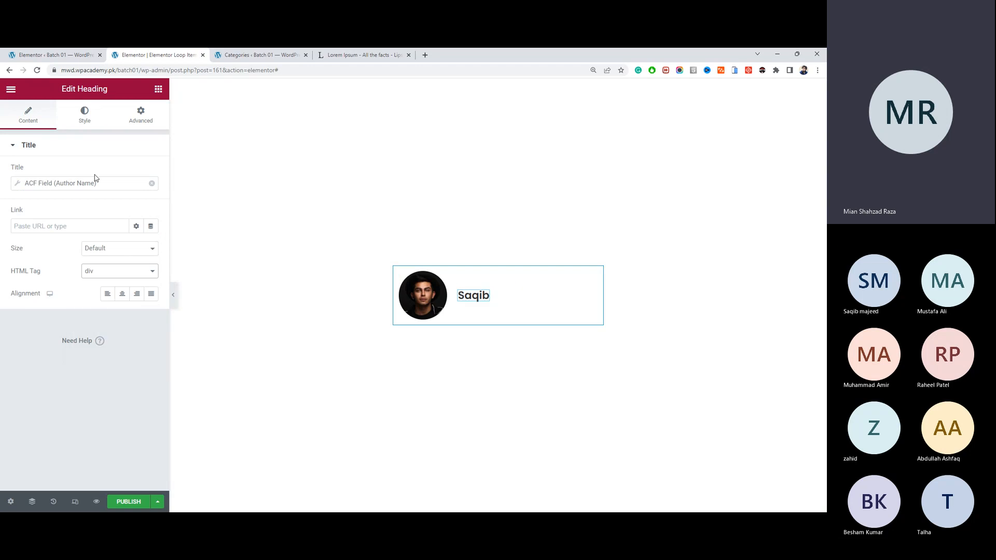
{"action": "left_click", "coordinate": [84, 124]}
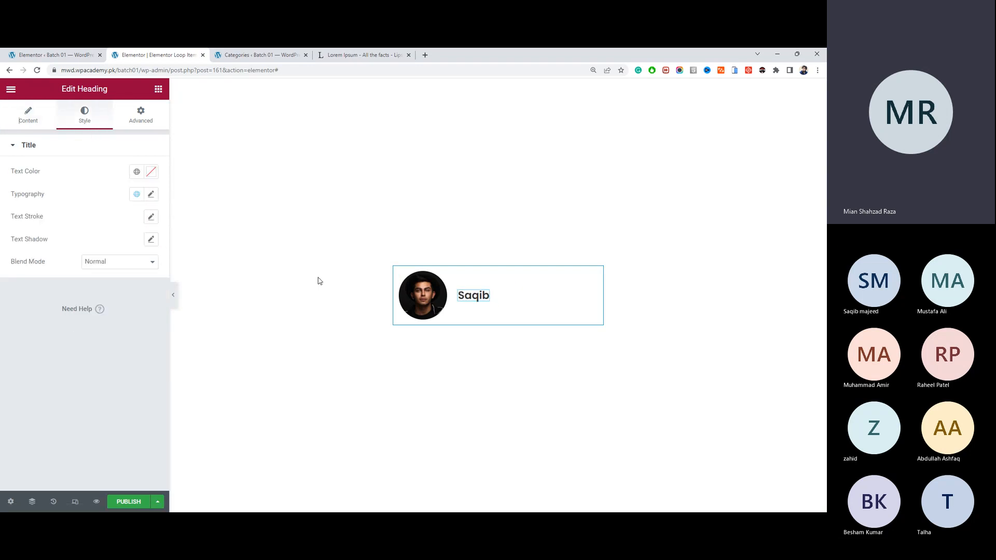
{"action": "left_click", "coordinate": [46, 130]}
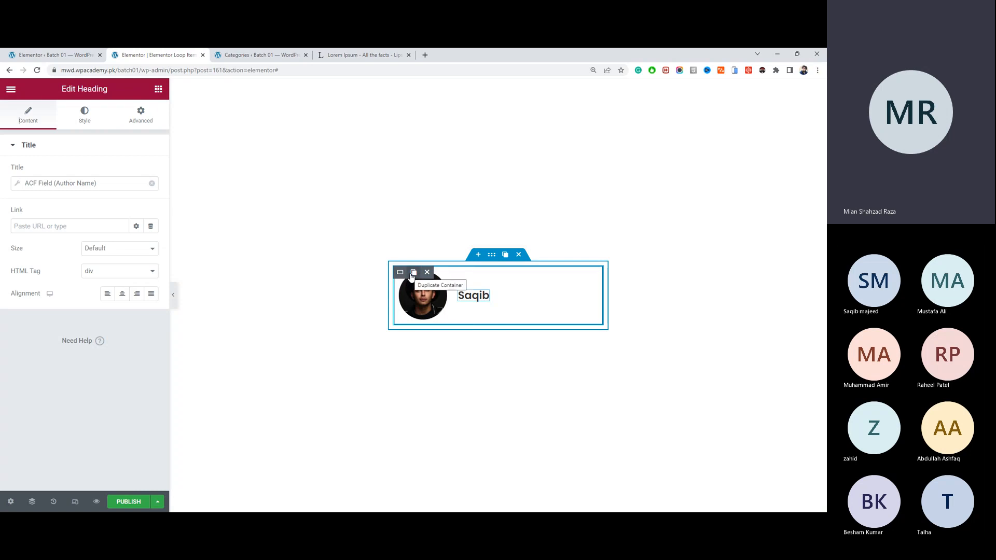
Step: Add a nested Container before the round image and move the image into it
{"action": "left_click", "coordinate": [157, 90]}
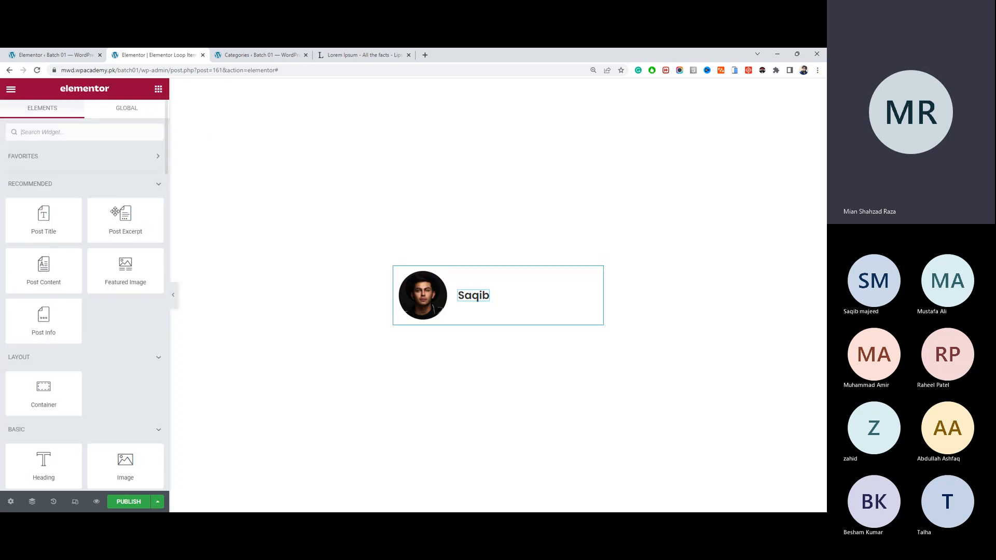
{"action": "left_click_drag", "start_coordinate": [54, 401], "coordinate": [447, 297]}
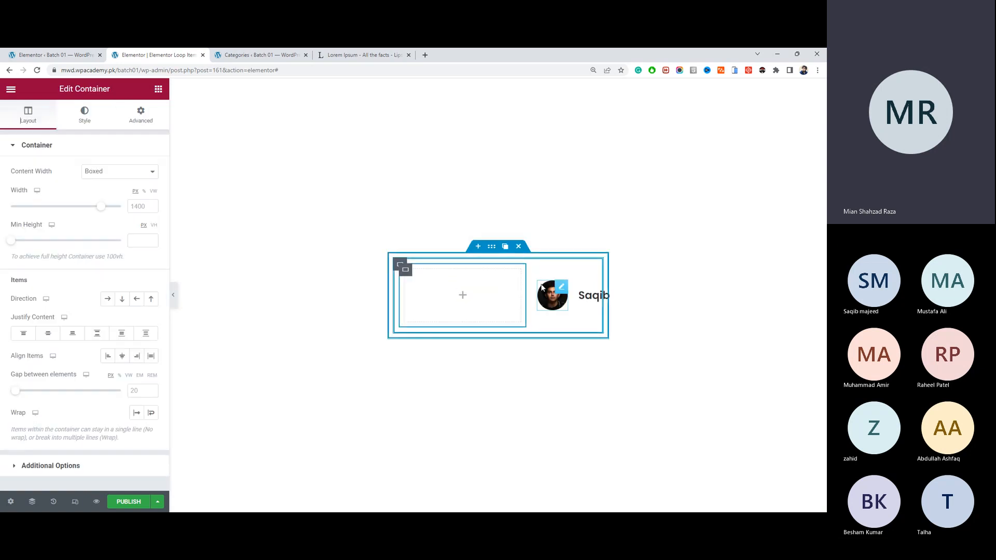
{"action": "left_click_drag", "start_coordinate": [541, 288], "coordinate": [465, 303]}
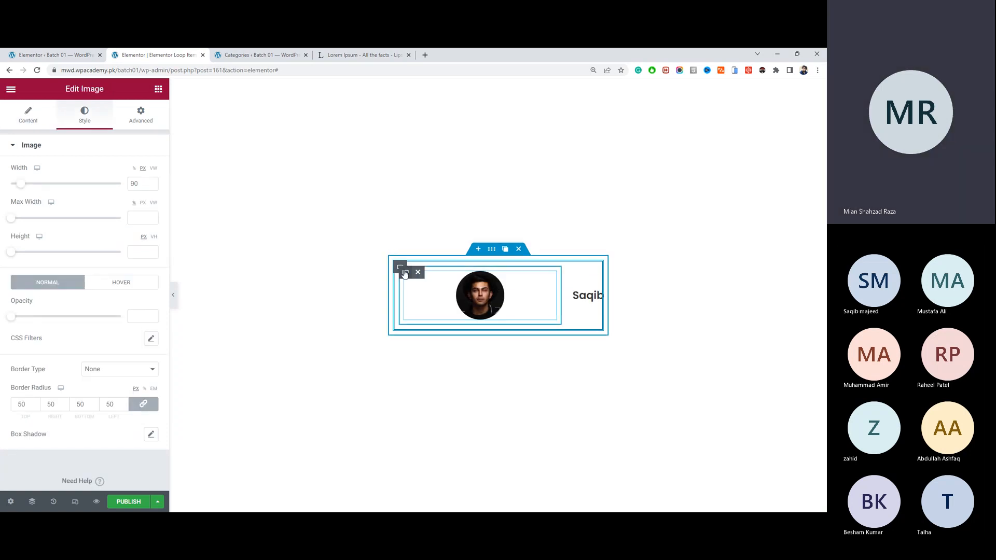
Step: Duplicate the image's container and replace the image in the copy with the author name heading
{"action": "left_click", "coordinate": [419, 272]}
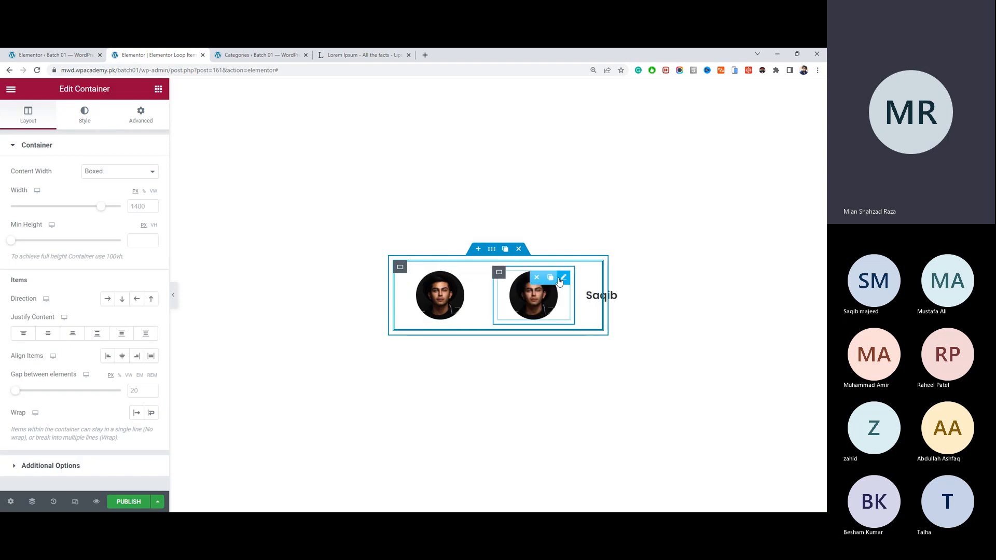
{"action": "right_click", "coordinate": [560, 282]}
{"action": "left_click", "coordinate": [586, 451]}
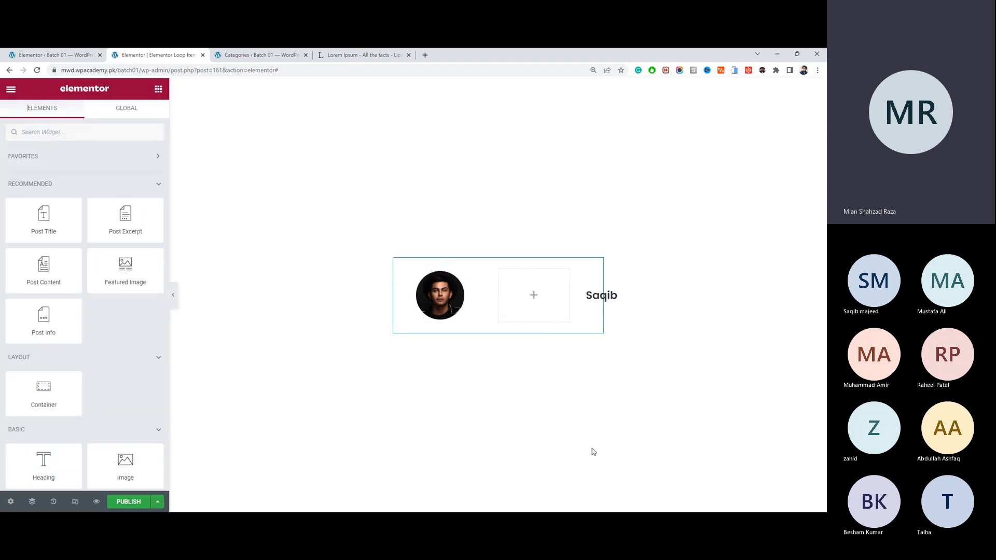
{"action": "left_click_drag", "start_coordinate": [596, 300], "coordinate": [527, 305]}
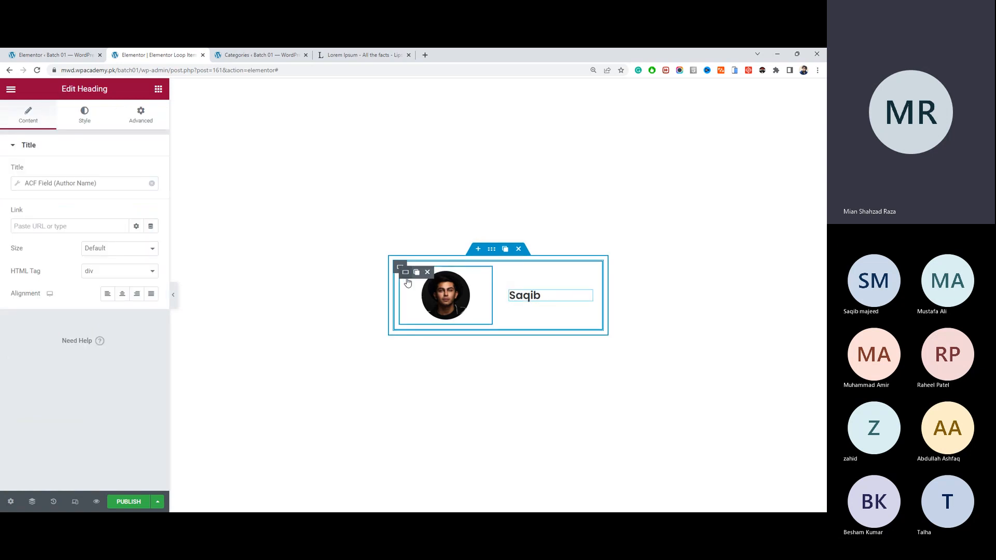
Step: Set the image container's content width to Full Width with a width of 30%
{"action": "left_click", "coordinate": [405, 272]}
{"action": "left_click", "coordinate": [140, 178]}
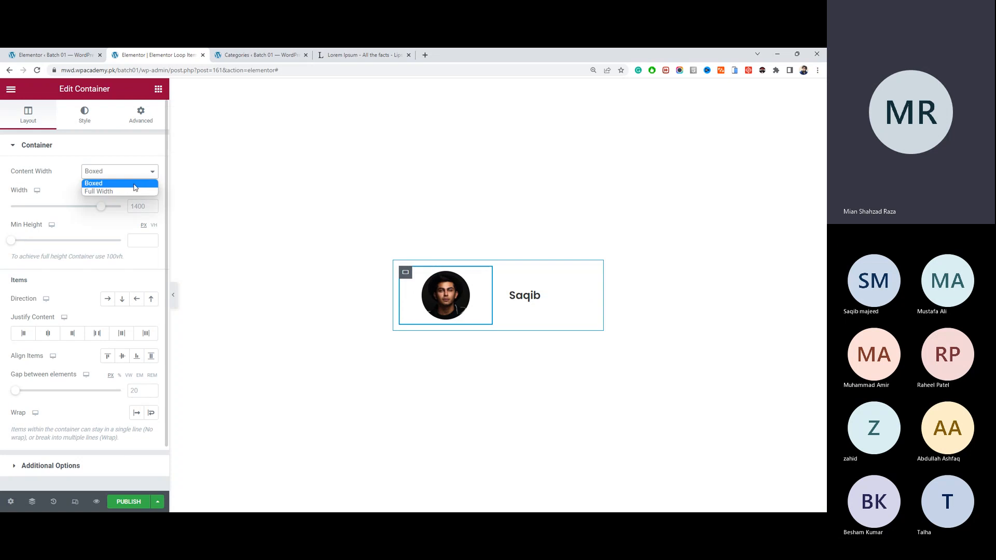
{"action": "left_click", "coordinate": [136, 191]}
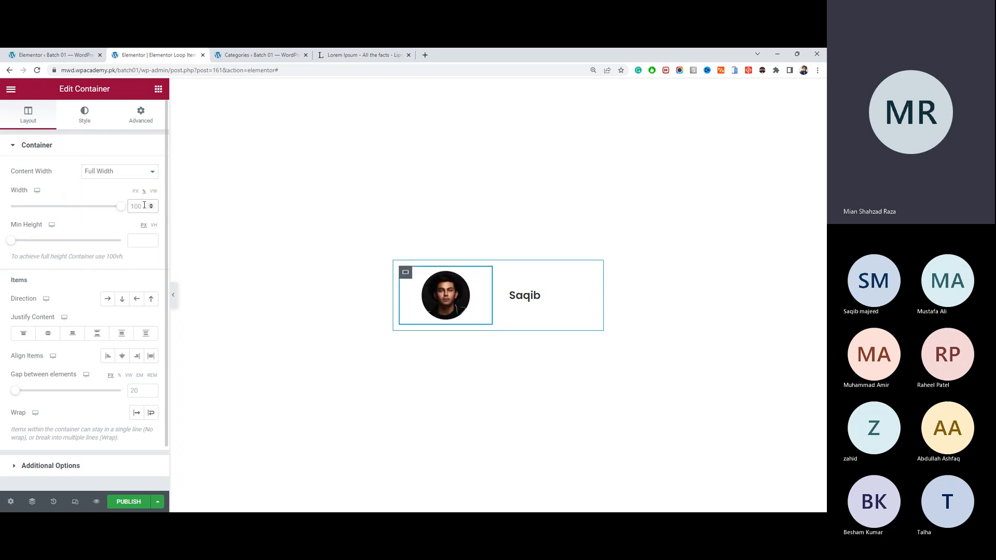
{"action": "left_click", "coordinate": [144, 205]}
{"action": "type", "text": "30"}
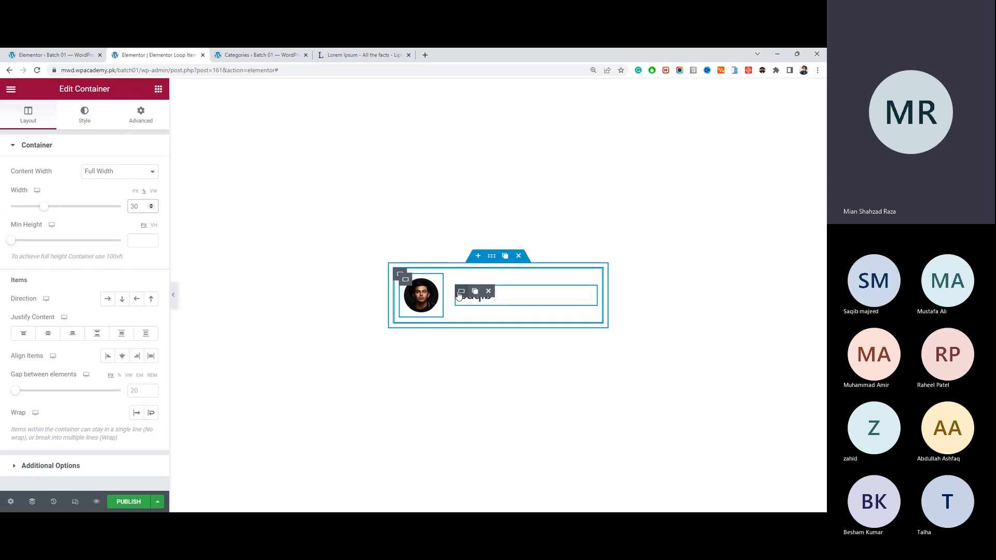
Step: Set the author name container to Full Width at 70% with a downward column direction
{"action": "left_click", "coordinate": [460, 294]}
{"action": "left_click", "coordinate": [145, 177]}
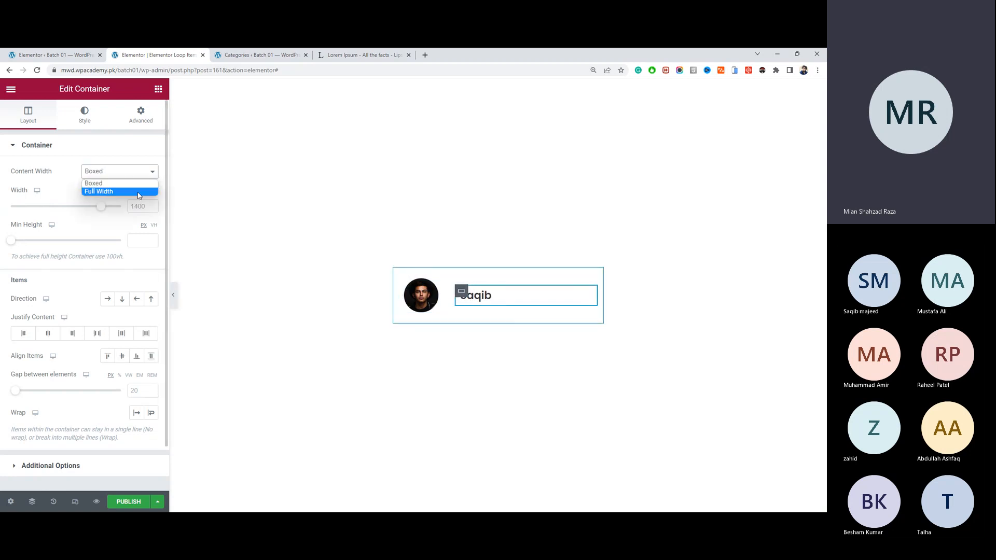
{"action": "left_click", "coordinate": [140, 192]}
{"action": "left_click", "coordinate": [145, 206]}
{"action": "type", "text": "7"}
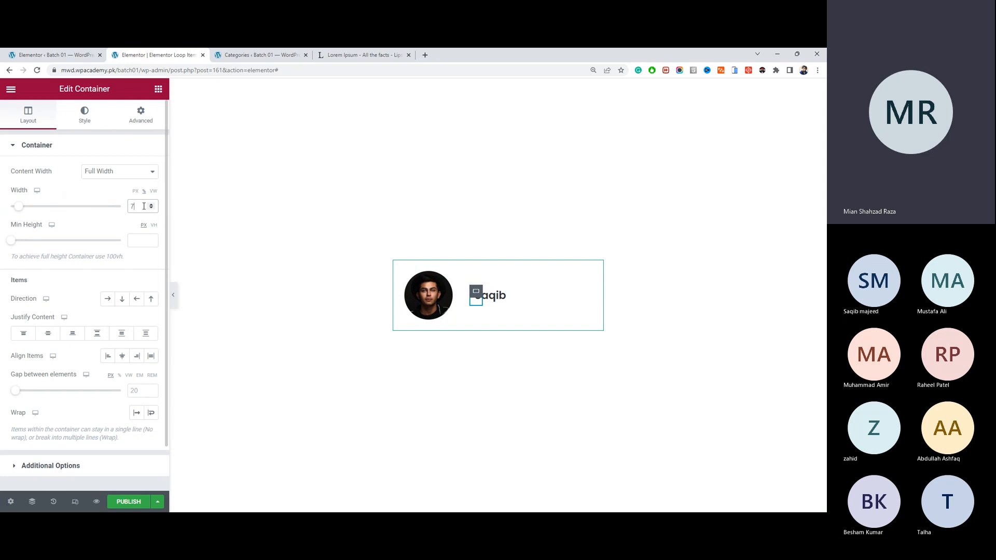
{"action": "type", "text": "0"}
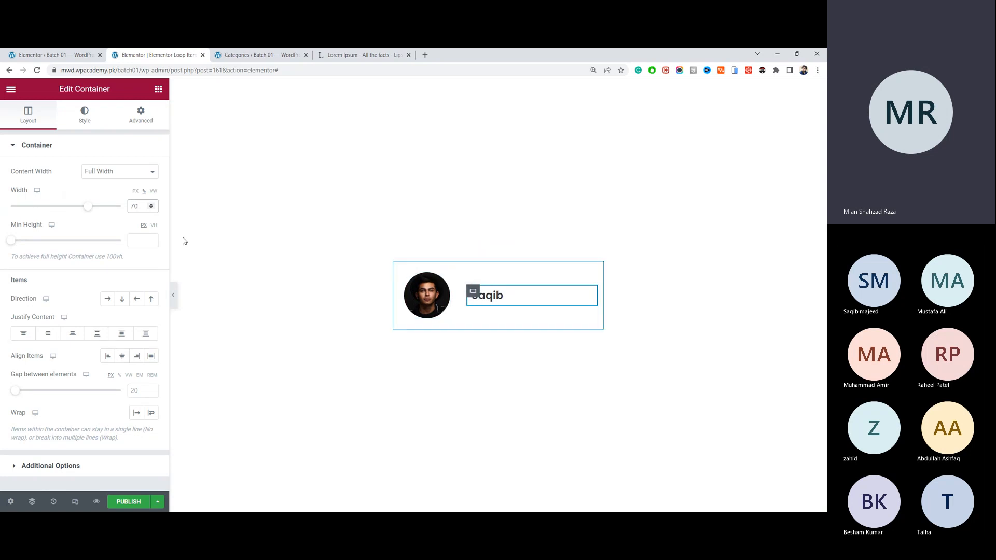
{"action": "left_click", "coordinate": [119, 305]}
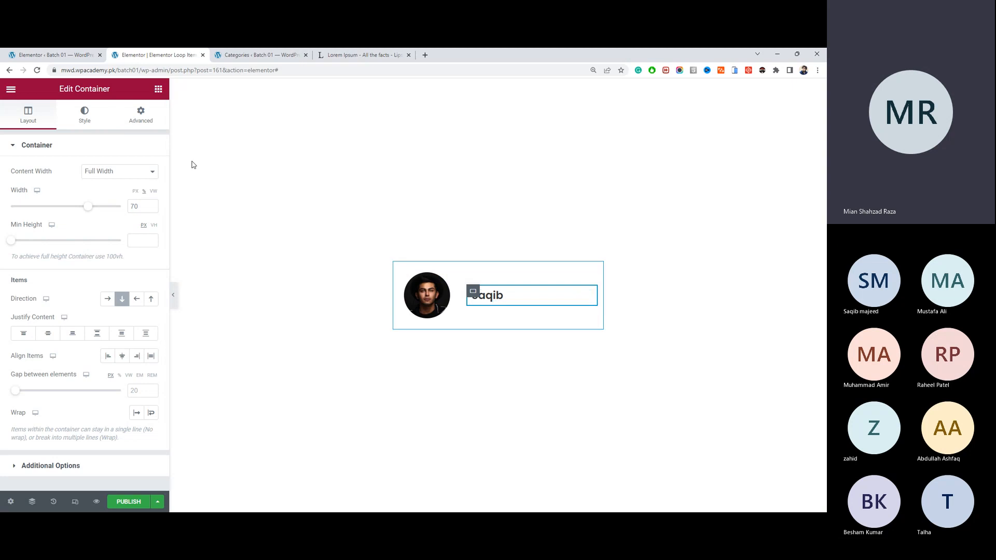
Step: Add a second Heading widget below the author name and set its HTML tag to div
{"action": "left_click", "coordinate": [158, 89]}
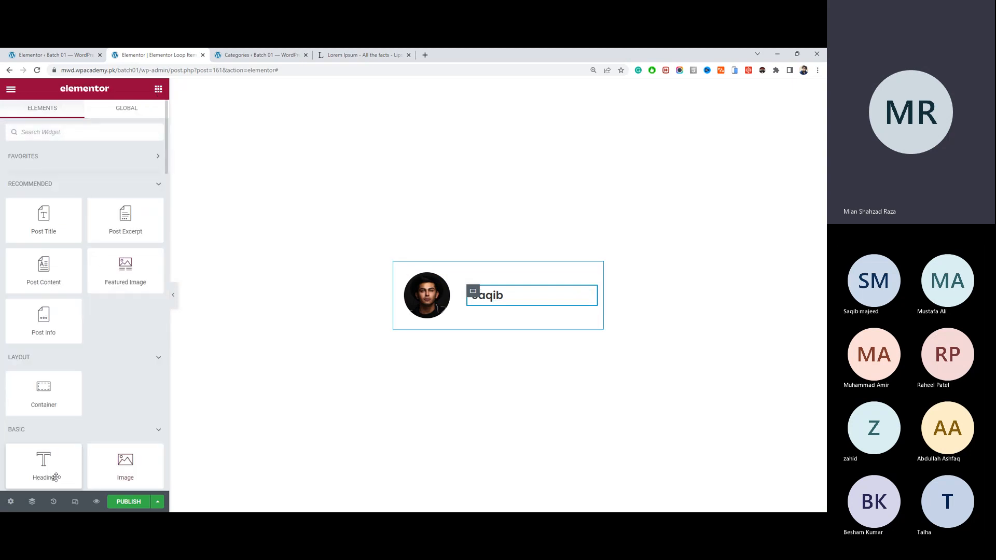
{"action": "left_click_drag", "start_coordinate": [56, 475], "coordinate": [507, 297]}
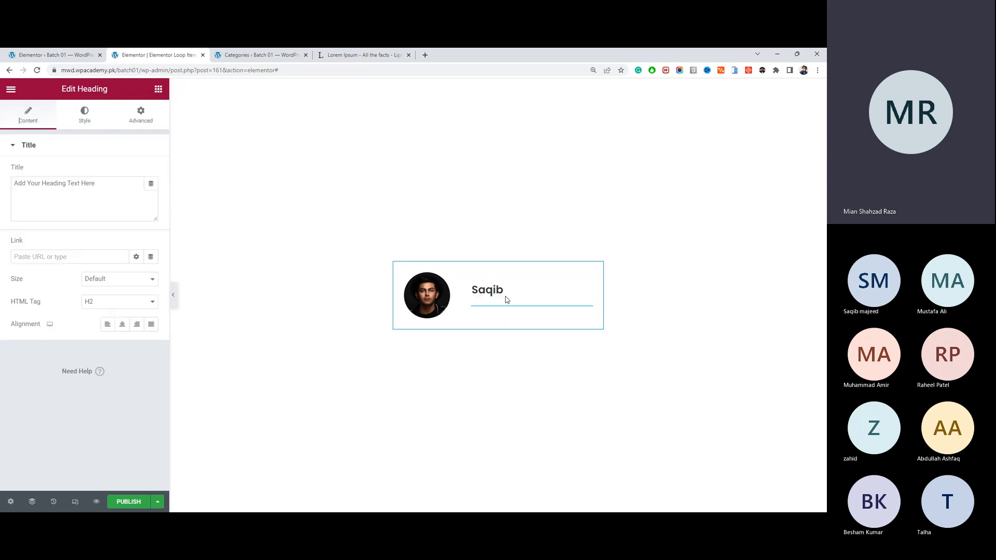
{"action": "left_click", "coordinate": [112, 303]}
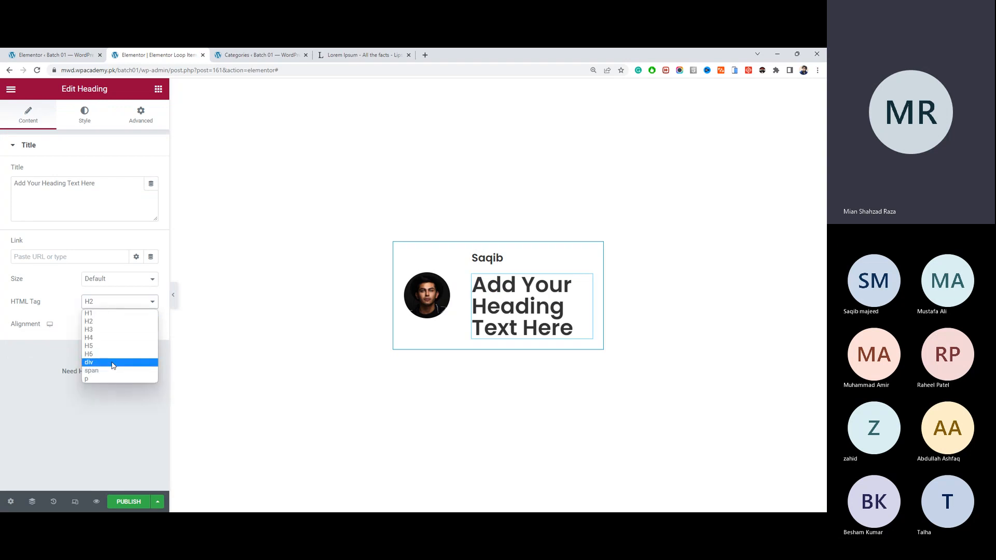
{"action": "left_click", "coordinate": [109, 363]}
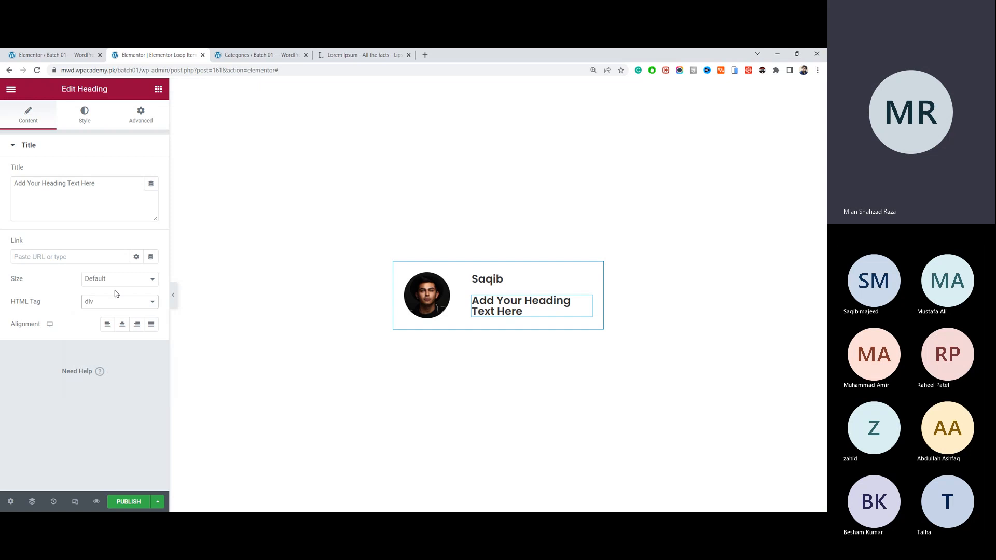
Step: Link the second heading's title to the dynamic ACF Field tag with the Job Title key
{"action": "left_click", "coordinate": [151, 184]}
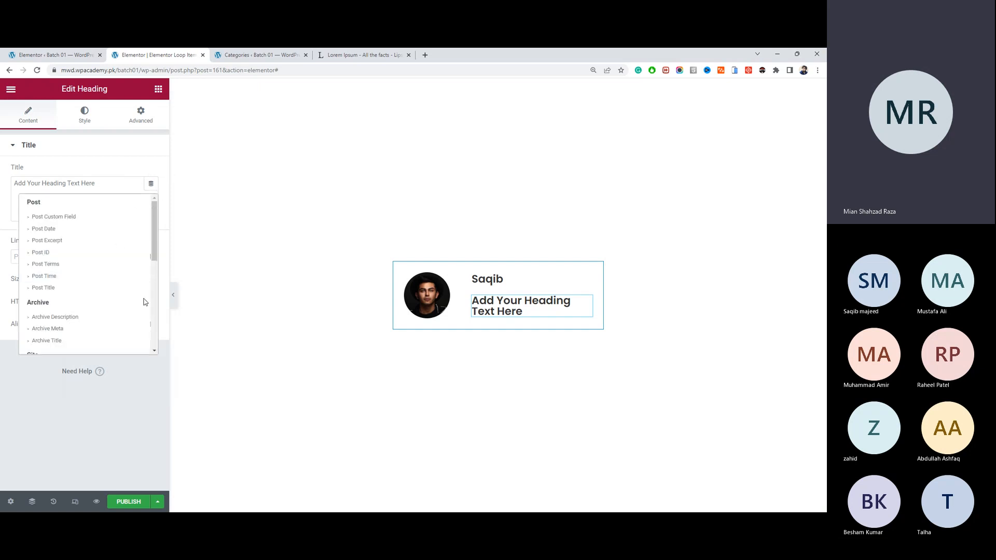
{"action": "scroll", "coordinate": [153, 316], "scroll_direction": "down", "scroll_amount": 5}
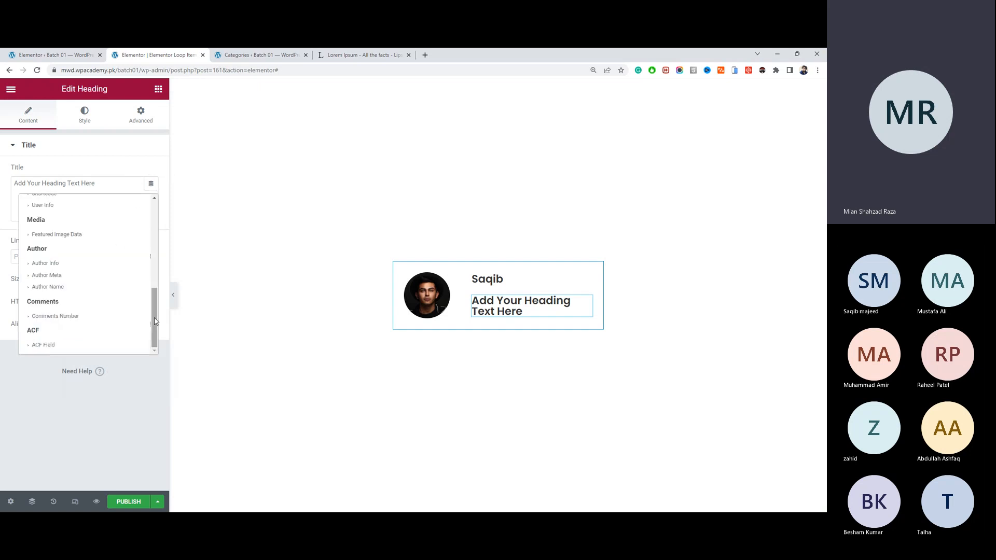
{"action": "left_click", "coordinate": [121, 343]}
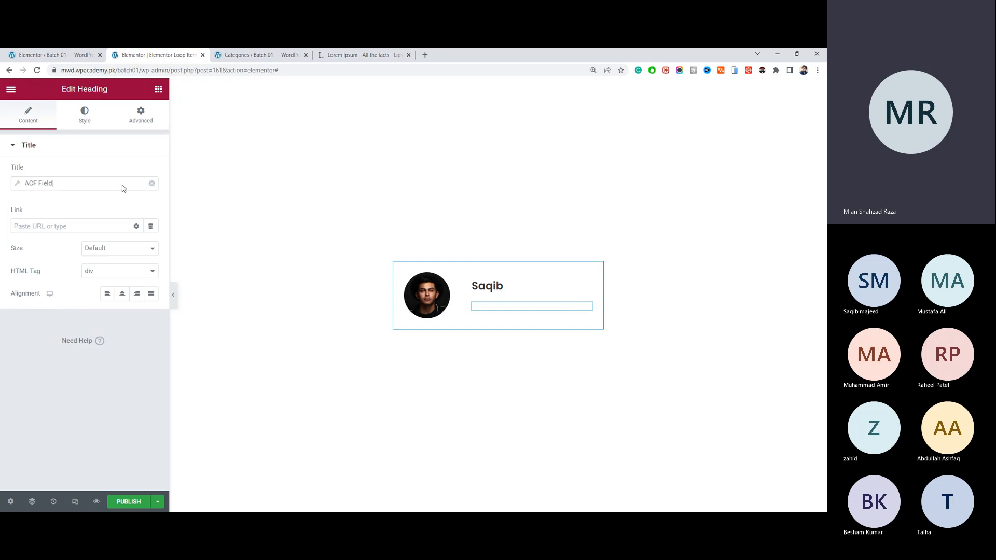
{"action": "left_click", "coordinate": [115, 231]}
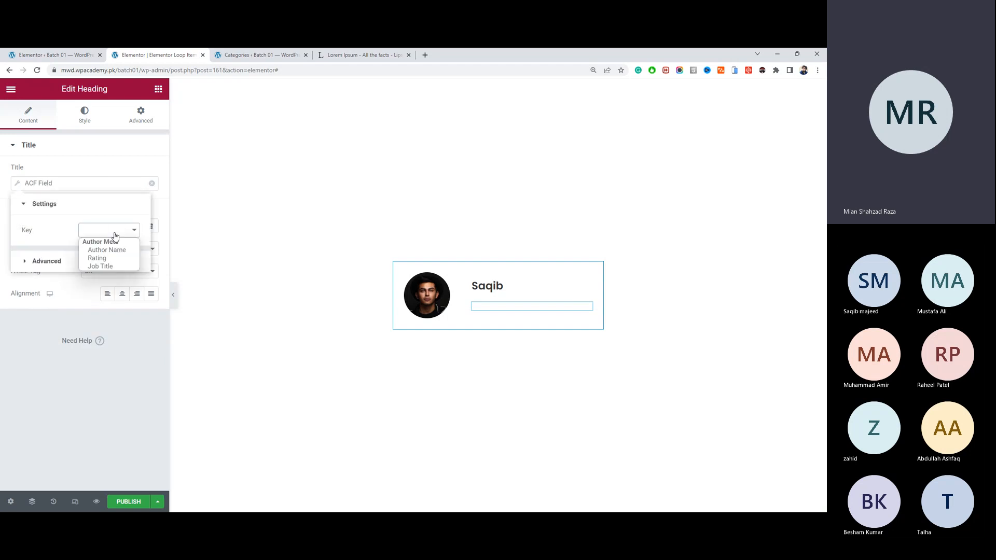
{"action": "left_click", "coordinate": [122, 266]}
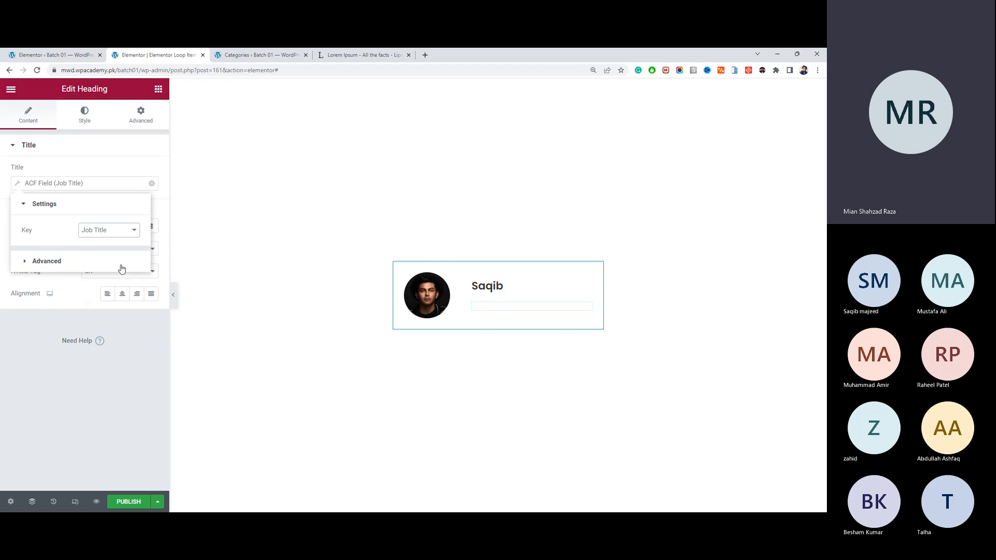
Step: Set the gap between elements in the author name and job title container to 5 px
{"action": "left_click", "coordinate": [473, 281]}
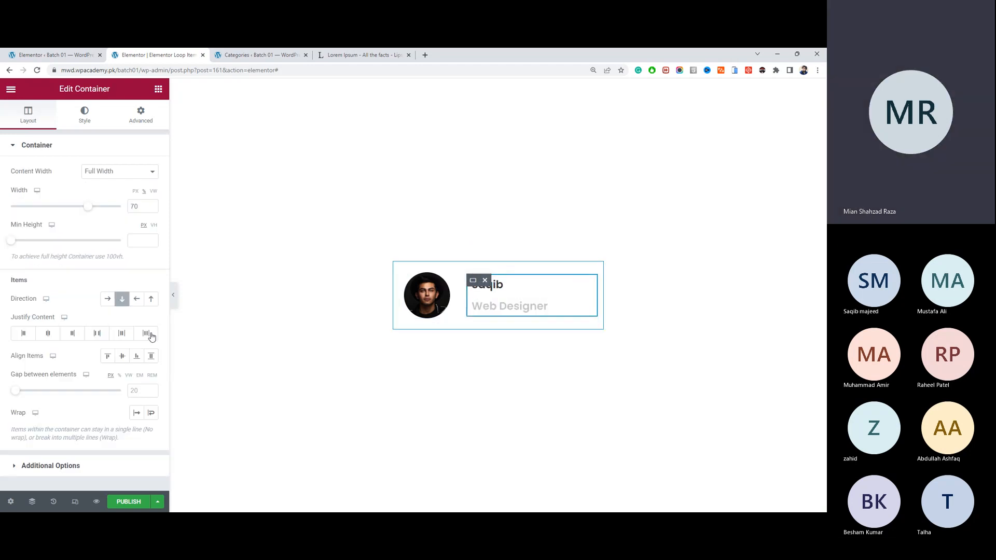
{"action": "left_click", "coordinate": [136, 389]}
{"action": "type", "text": "5"}
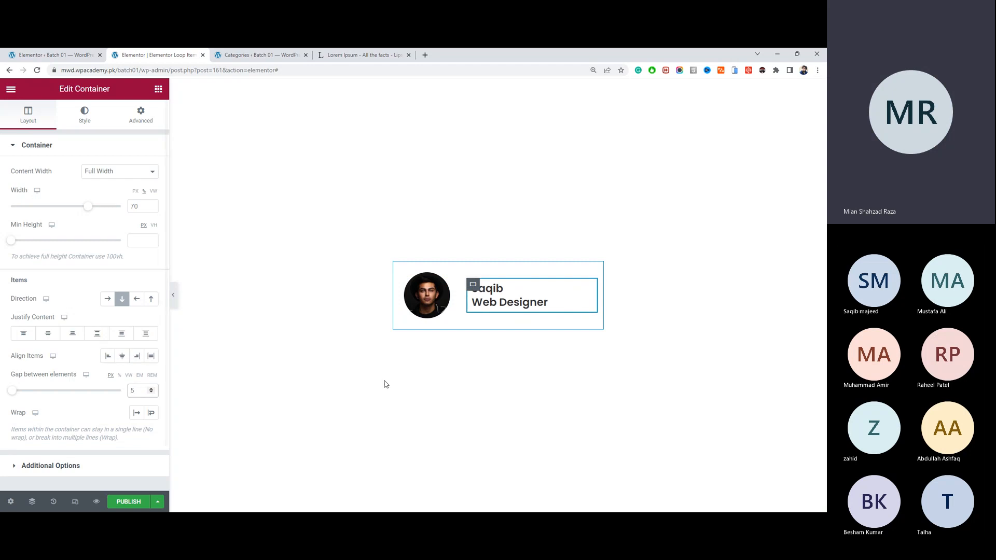
Step: Set the author name heading's font size to 1.3 em
{"action": "left_click", "coordinate": [520, 291]}
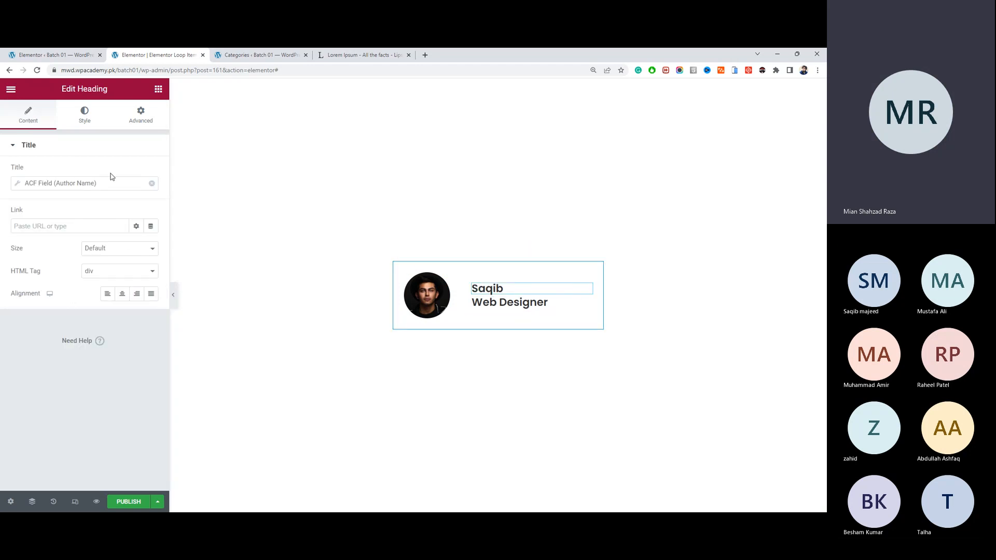
{"action": "left_click", "coordinate": [95, 125]}
{"action": "left_click", "coordinate": [151, 194]}
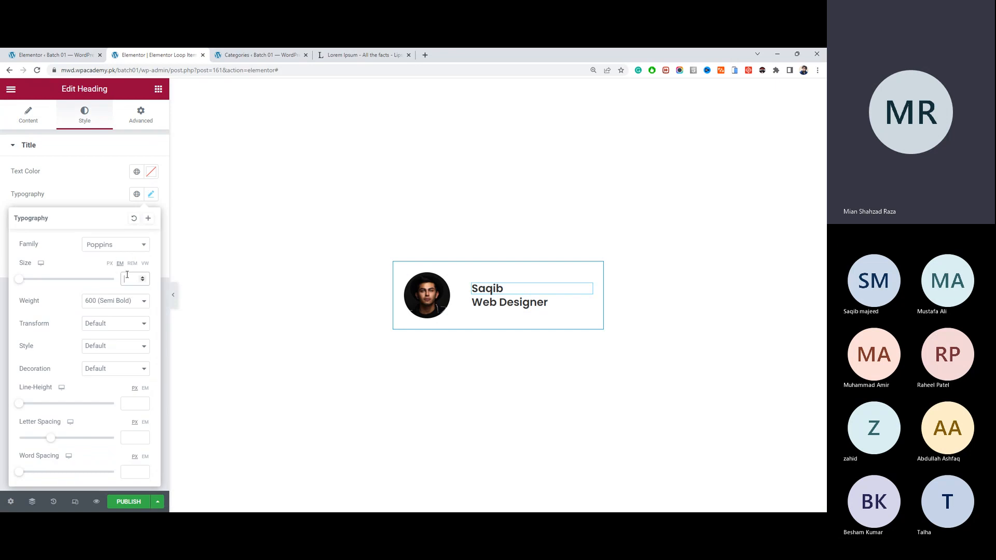
{"action": "type", "text": "2"}
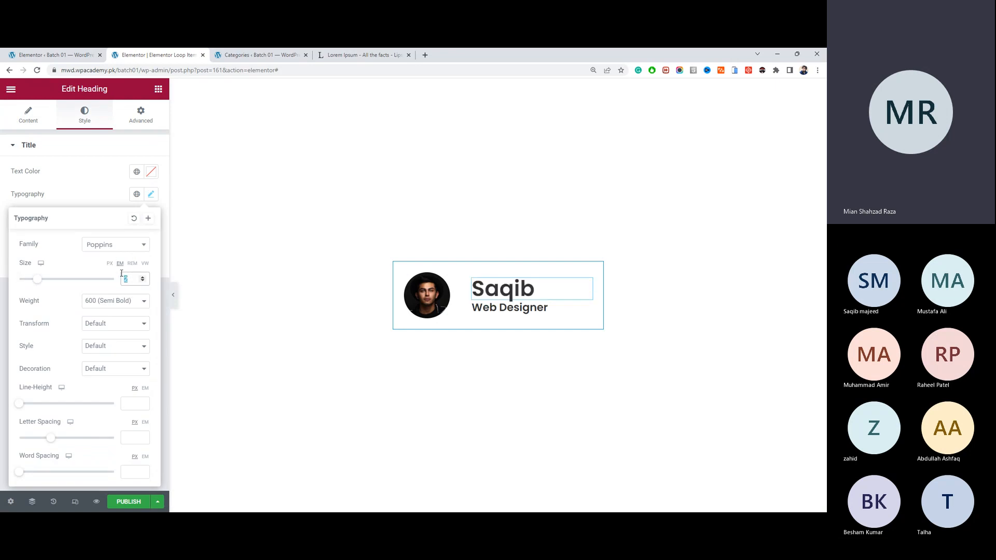
{"action": "type", "text": "1"}
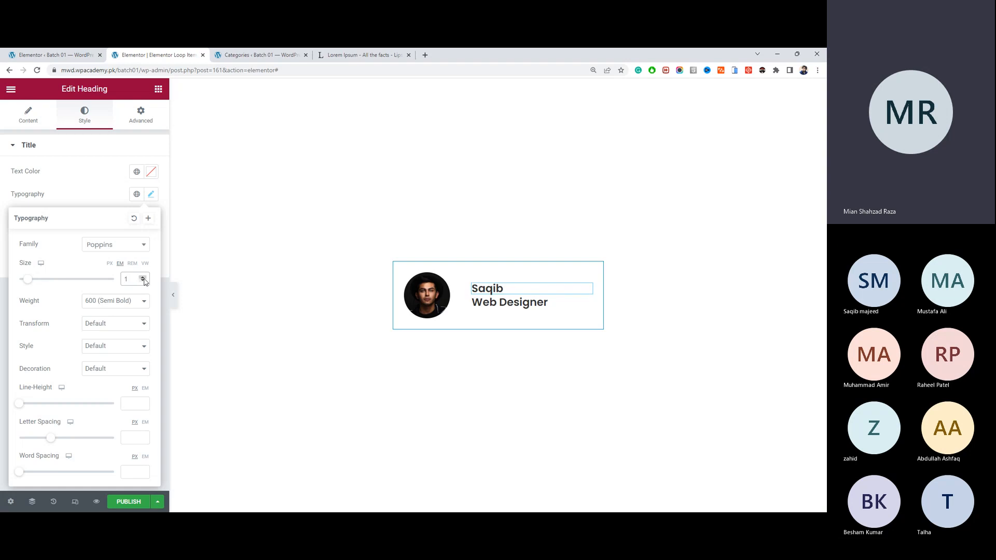
{"action": "left_click", "coordinate": [142, 279]}
{"action": "left_click", "coordinate": [142, 279]}
{"action": "left_click", "coordinate": [143, 279]}
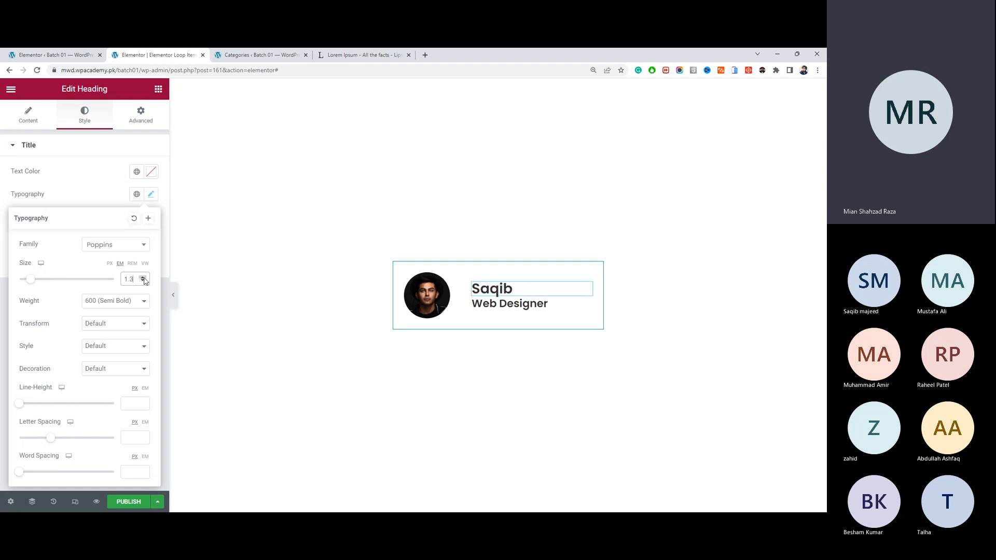
Step: Set the job title heading's typography to 14 px with a weight of 500 (Medium)
{"action": "left_click", "coordinate": [523, 307]}
{"action": "left_click", "coordinate": [85, 114]}
{"action": "left_click", "coordinate": [151, 194]}
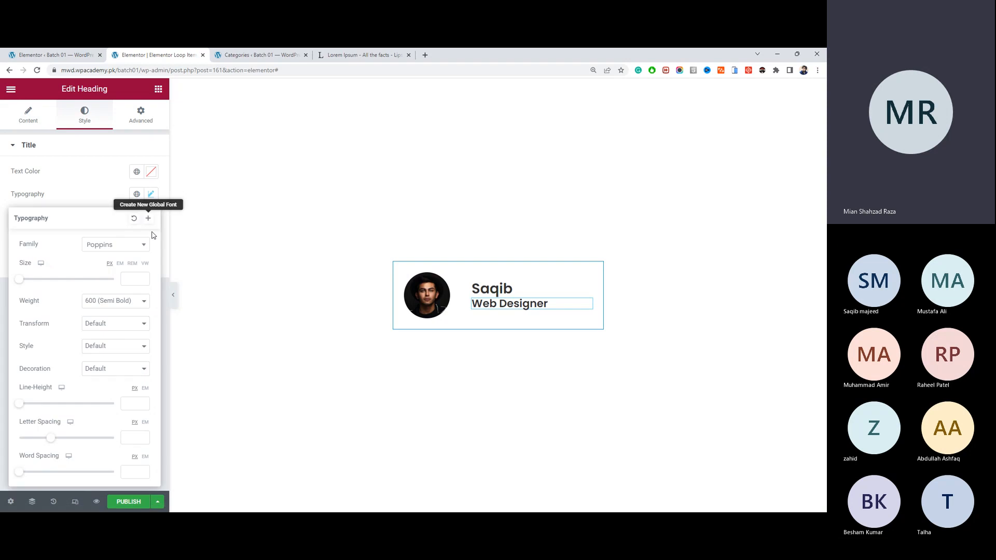
{"action": "left_click", "coordinate": [129, 279]}
{"action": "type", "text": "14"}
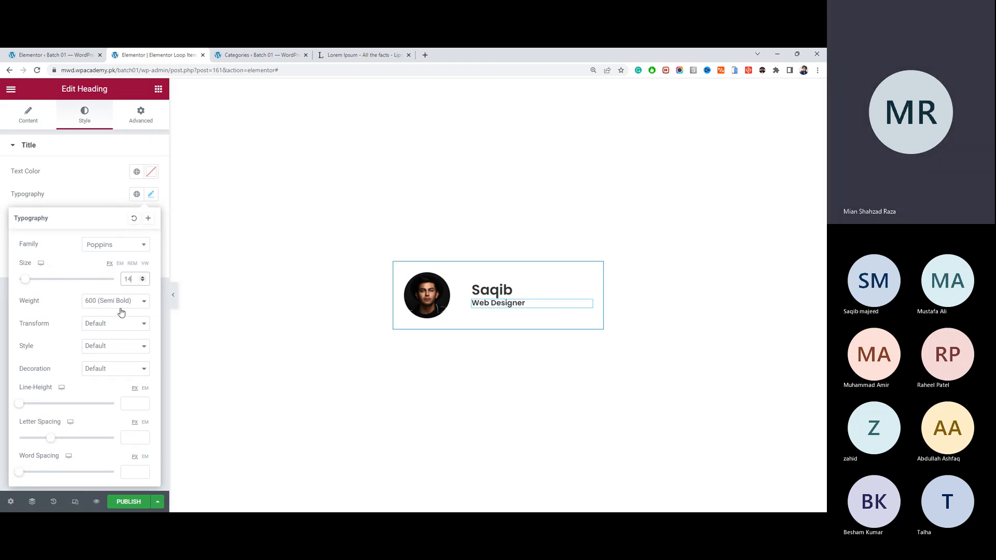
{"action": "left_click", "coordinate": [130, 301]}
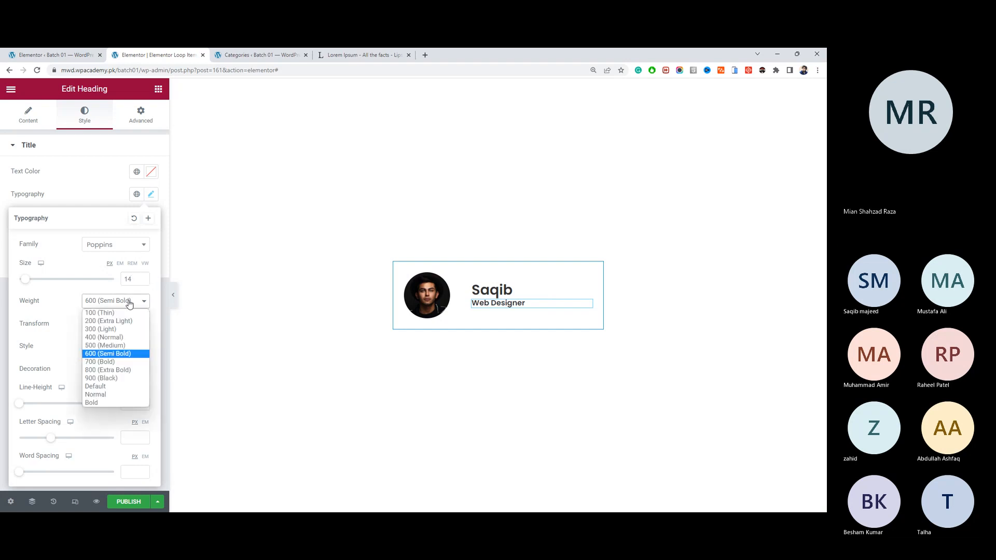
{"action": "left_click", "coordinate": [119, 351]}
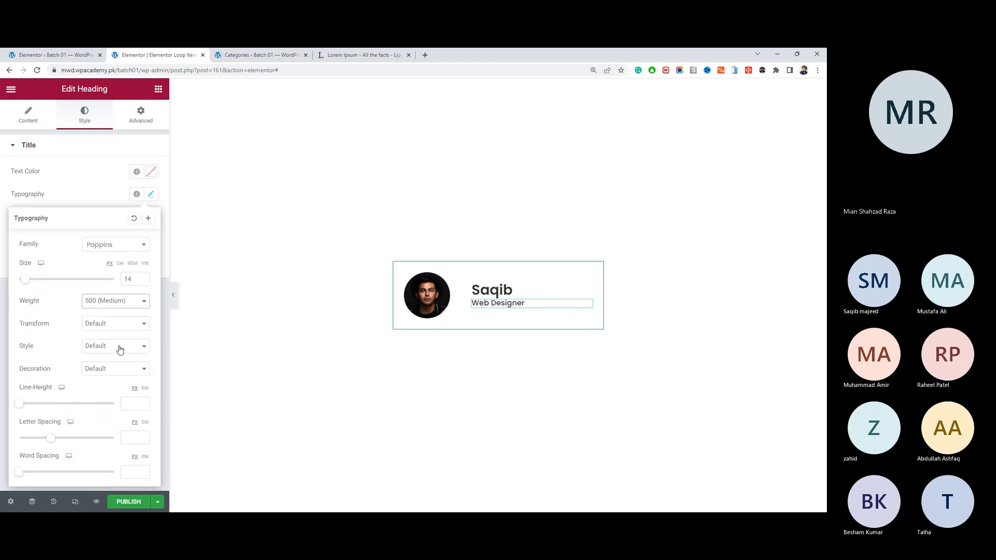
Step: Set the gap between elements in the container holding both headings to 10 px
{"action": "left_click", "coordinate": [472, 284]}
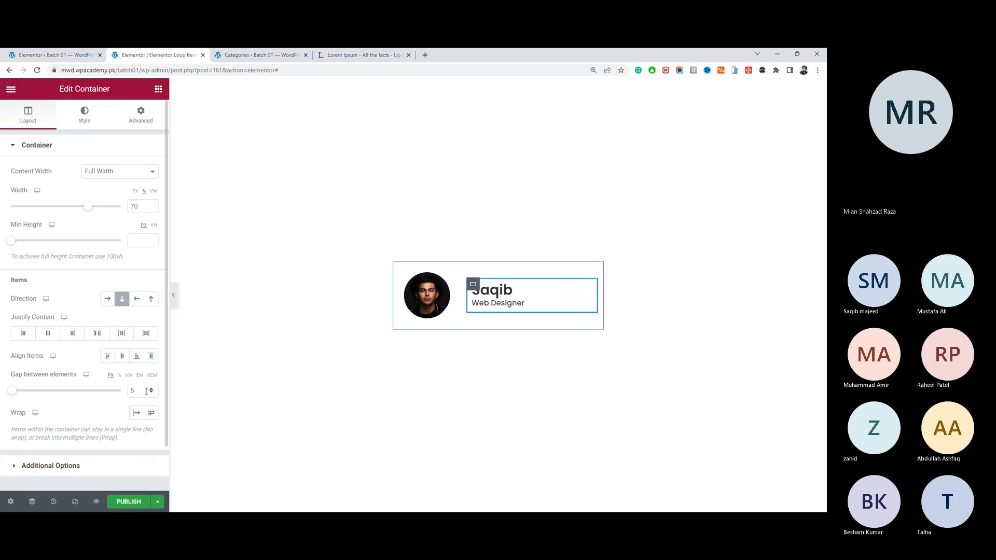
{"action": "type", "text": "10"}
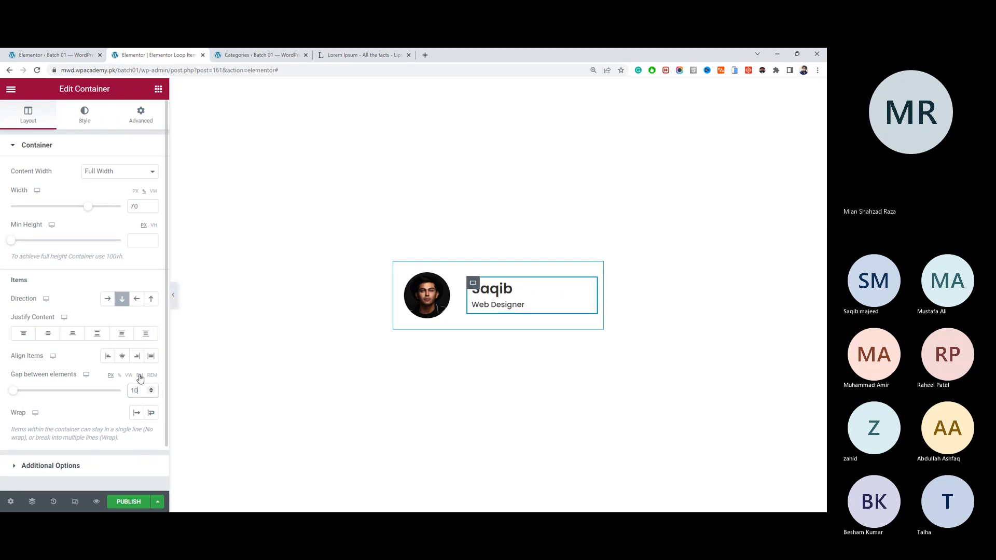
Step: Change the job title heading's text color to gray #7B7B7B
{"action": "left_click", "coordinate": [508, 296]}
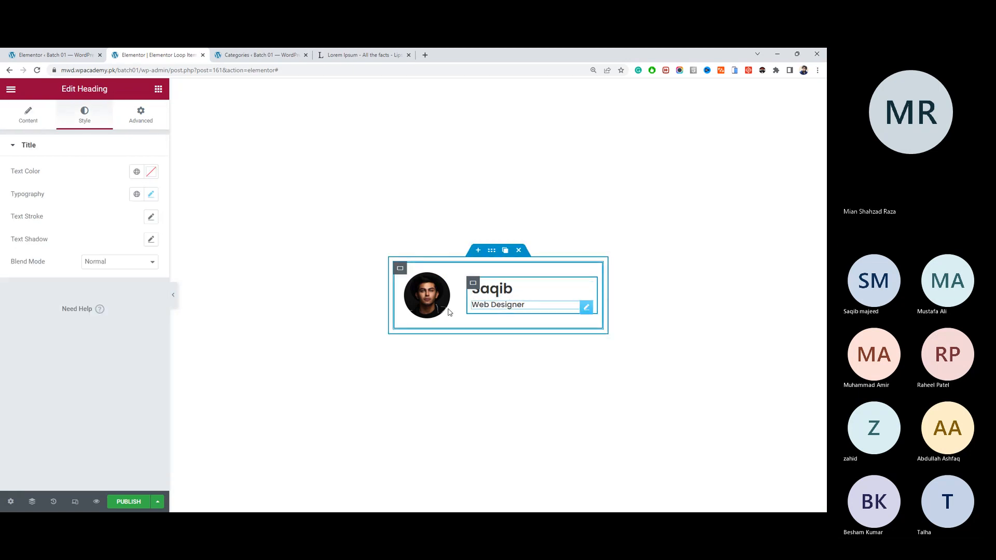
{"action": "left_click", "coordinate": [137, 172]}
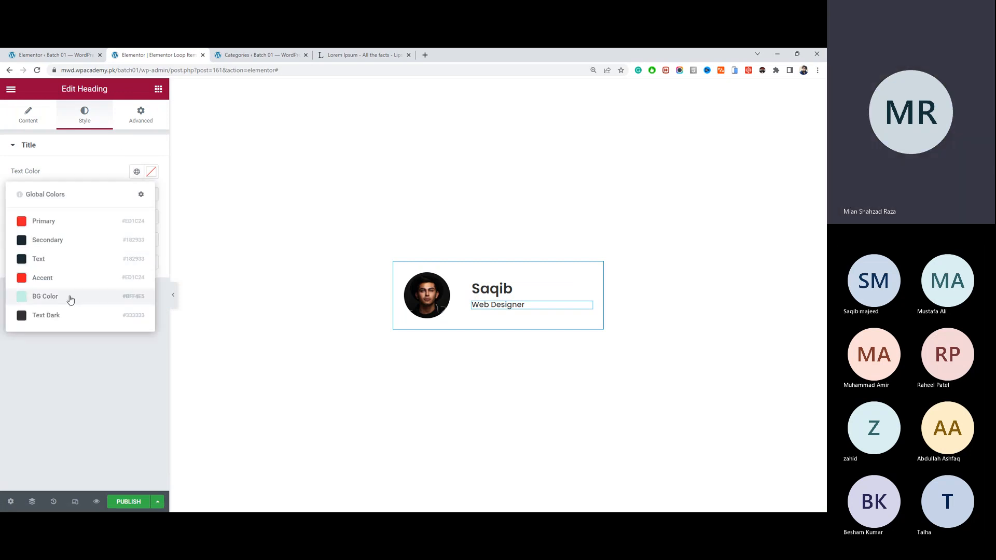
{"action": "left_click", "coordinate": [151, 176]}
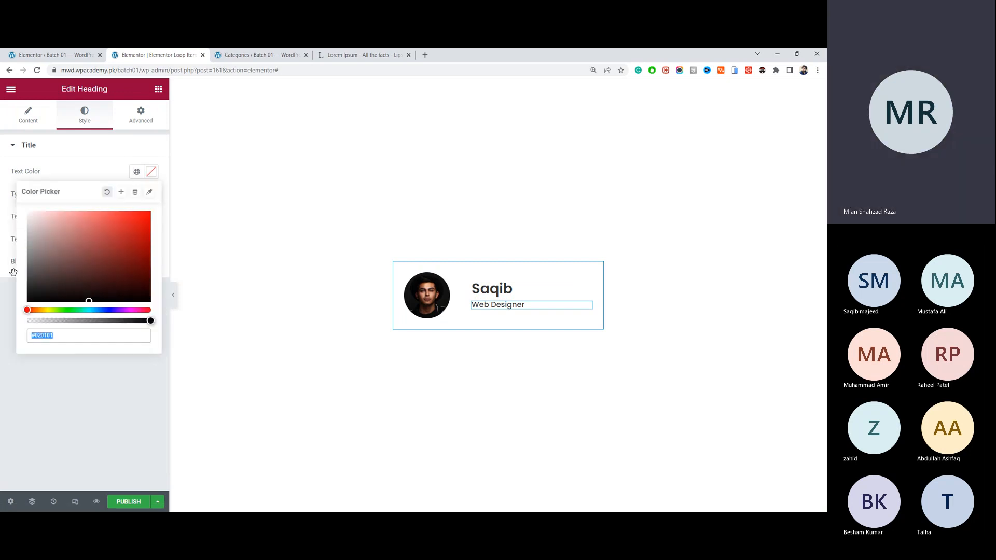
{"action": "left_click_drag", "start_coordinate": [28, 261], "coordinate": [10, 266]}
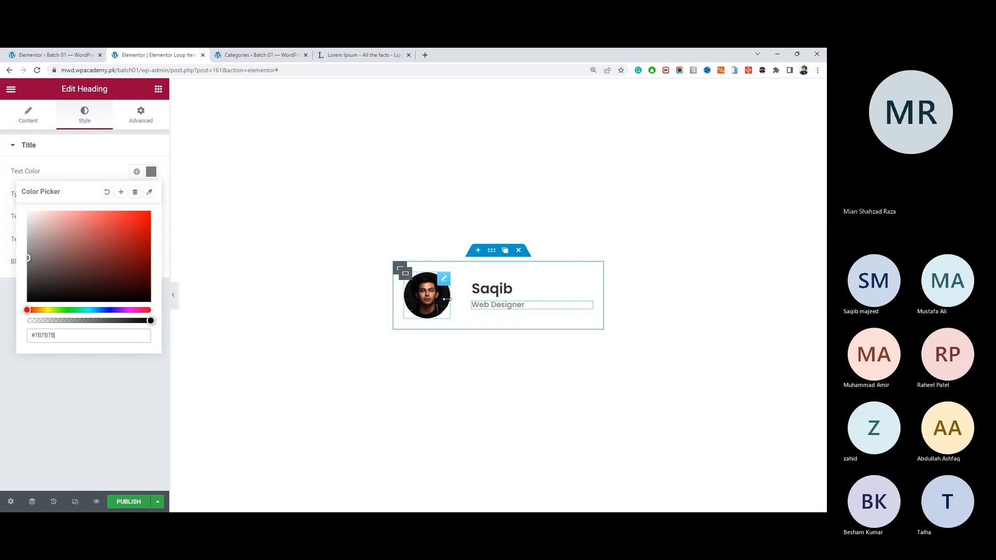
{"action": "left_click", "coordinate": [524, 351]}
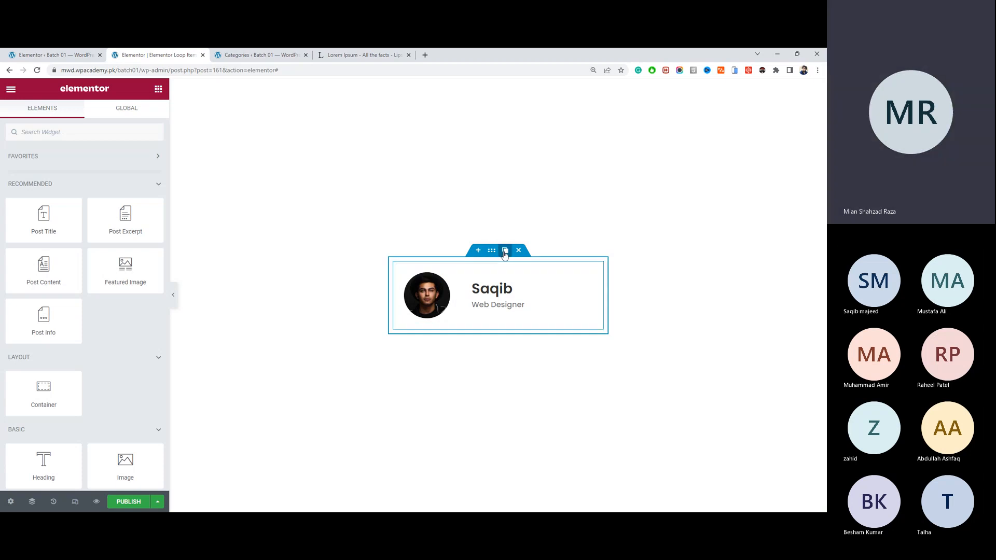
Step: Give the outermost container a Classic background in white #FFFFFF
{"action": "left_click", "coordinate": [398, 267]}
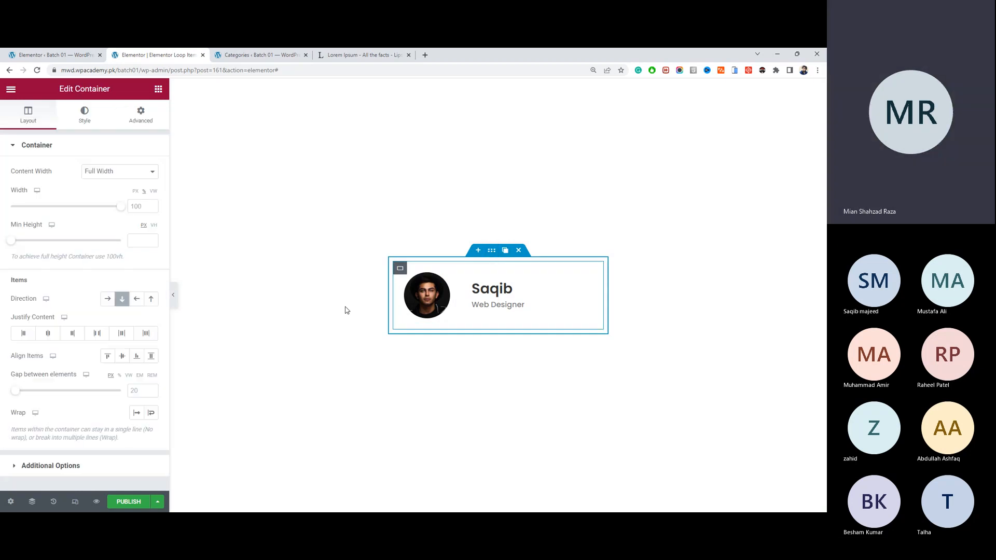
{"action": "left_click", "coordinate": [94, 122]}
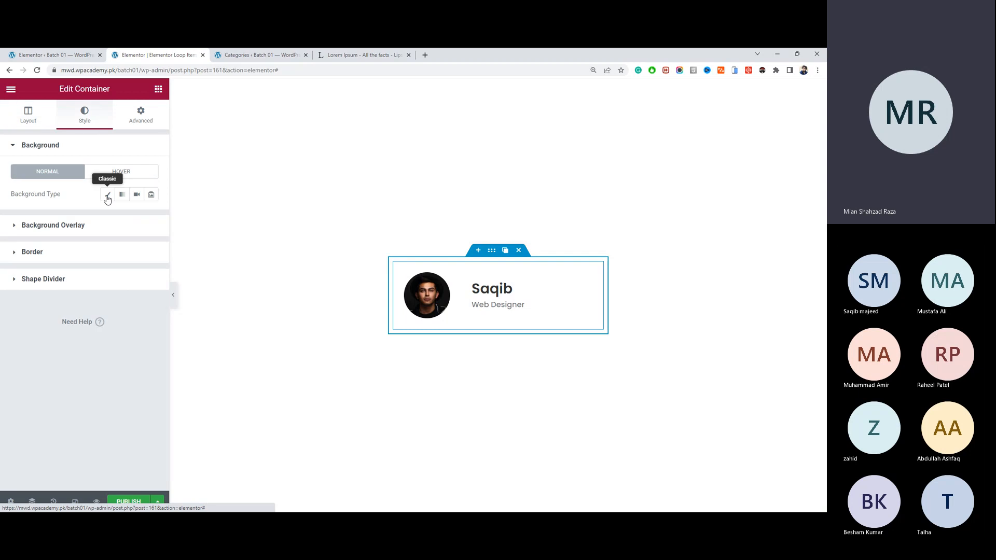
{"action": "left_click", "coordinate": [107, 194]}
{"action": "left_click", "coordinate": [151, 217]}
{"action": "left_click", "coordinate": [34, 265]}
{"action": "left_click_drag", "start_coordinate": [1, 253], "coordinate": [1, 245]}
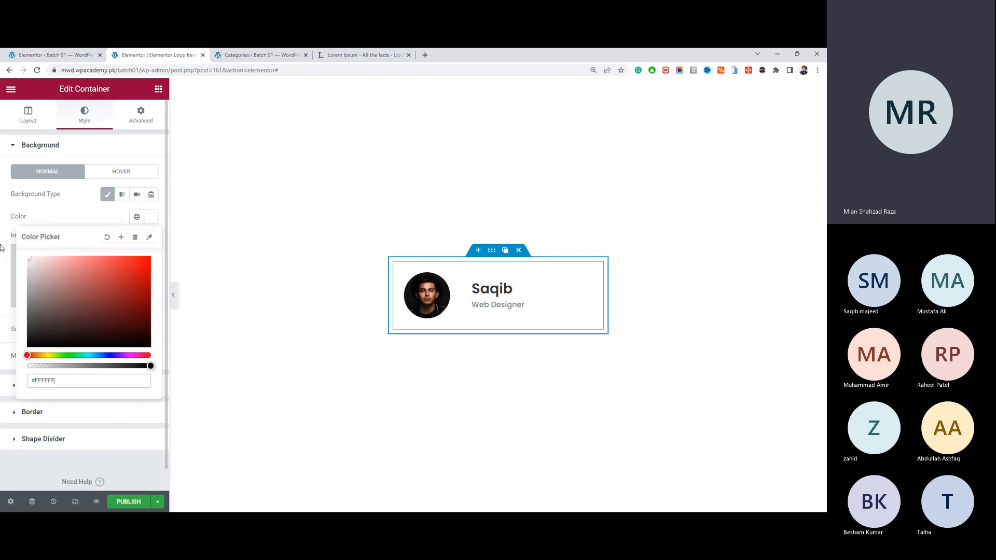
{"action": "left_click", "coordinate": [50, 204]}
Step: Add a Solid light gray border with a width of 2 on all sides of the outermost container
{"action": "left_click", "coordinate": [93, 411]}
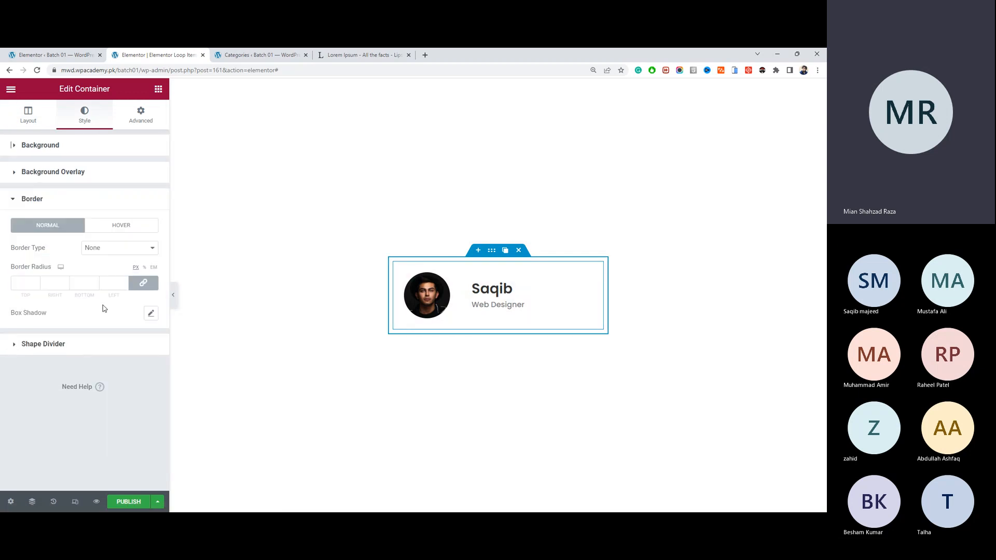
{"action": "left_click", "coordinate": [119, 248]}
{"action": "left_click", "coordinate": [99, 265]}
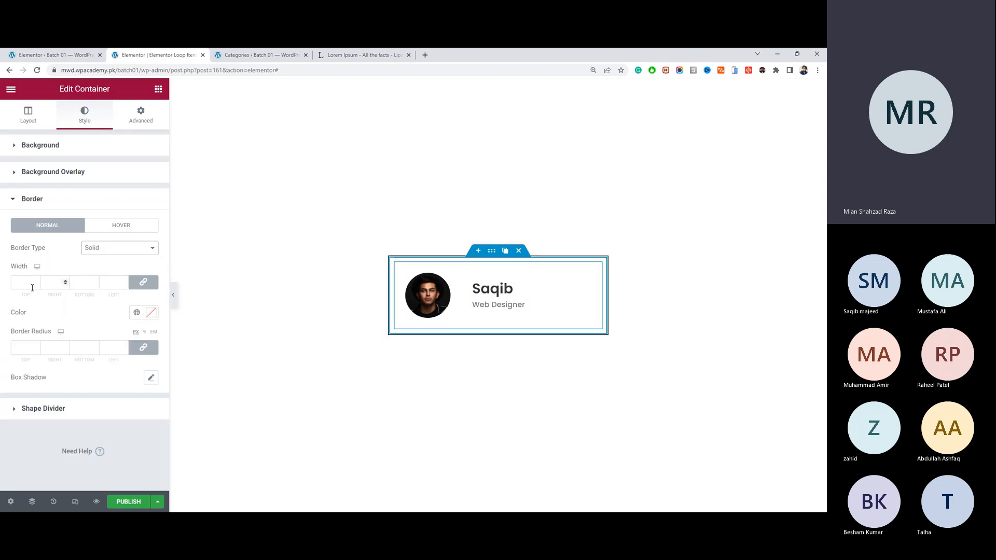
{"action": "left_click", "coordinate": [15, 287]}
{"action": "type", "text": "2"}
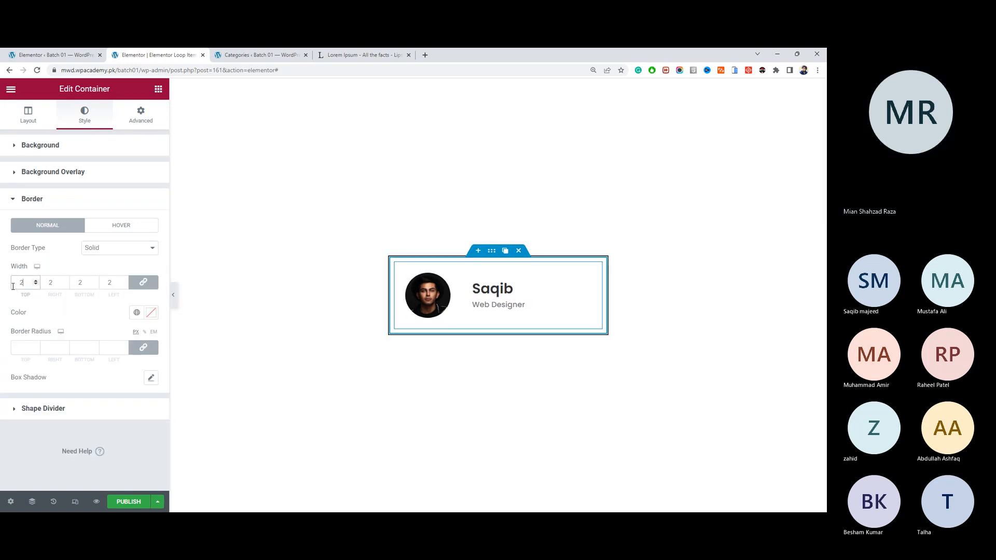
{"action": "left_click", "coordinate": [137, 313]}
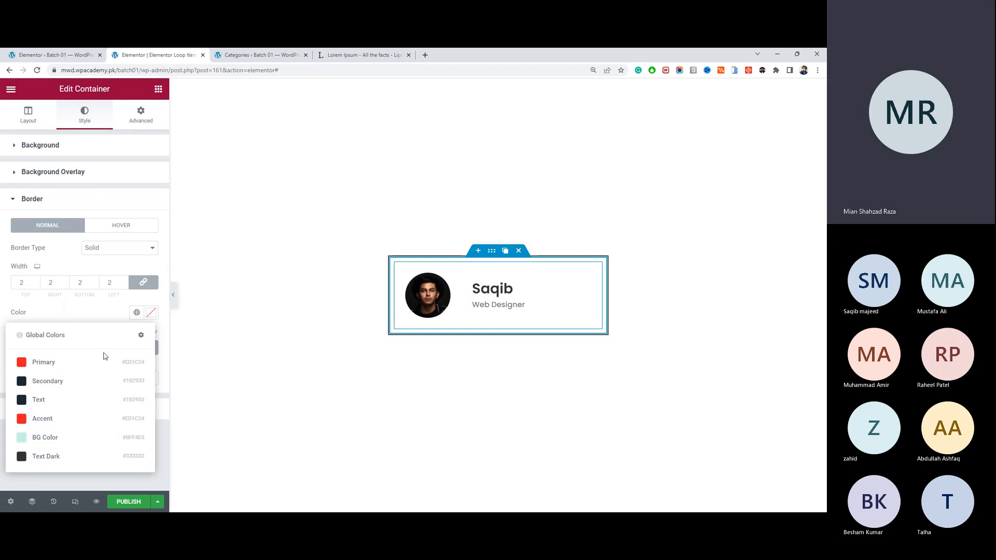
{"action": "left_click", "coordinate": [148, 314]}
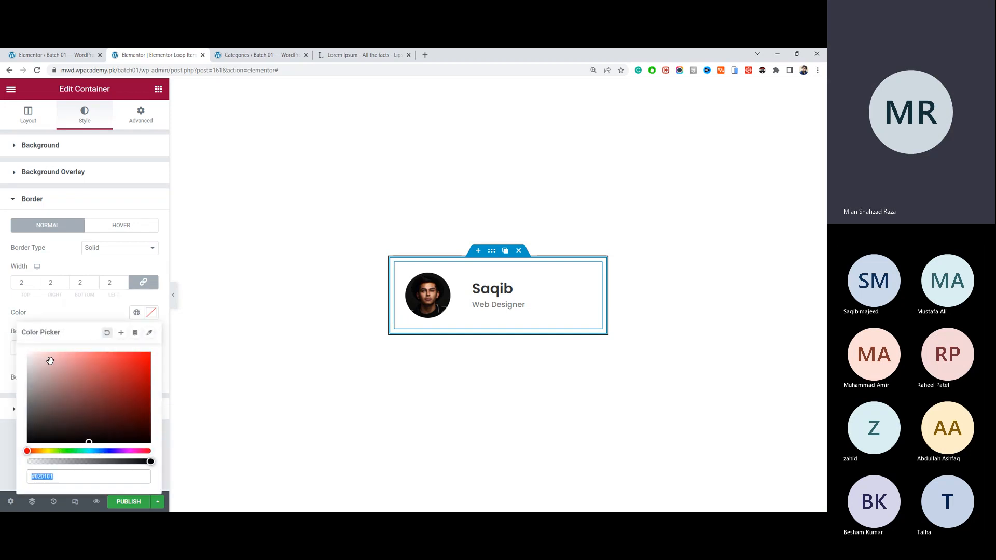
{"action": "left_click_drag", "start_coordinate": [49, 360], "coordinate": [17, 365]}
{"action": "left_click", "coordinate": [26, 310]}
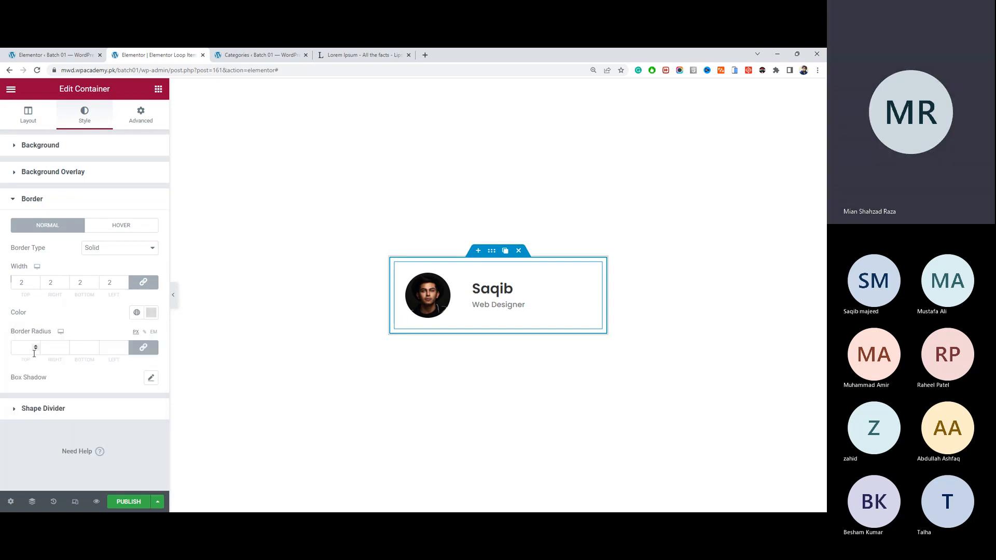
Step: Set the outermost container's border radius to 10 px on all corners
{"action": "left_click", "coordinate": [24, 348]}
{"action": "type", "text": "10"}
{"action": "left_click", "coordinate": [640, 291]}
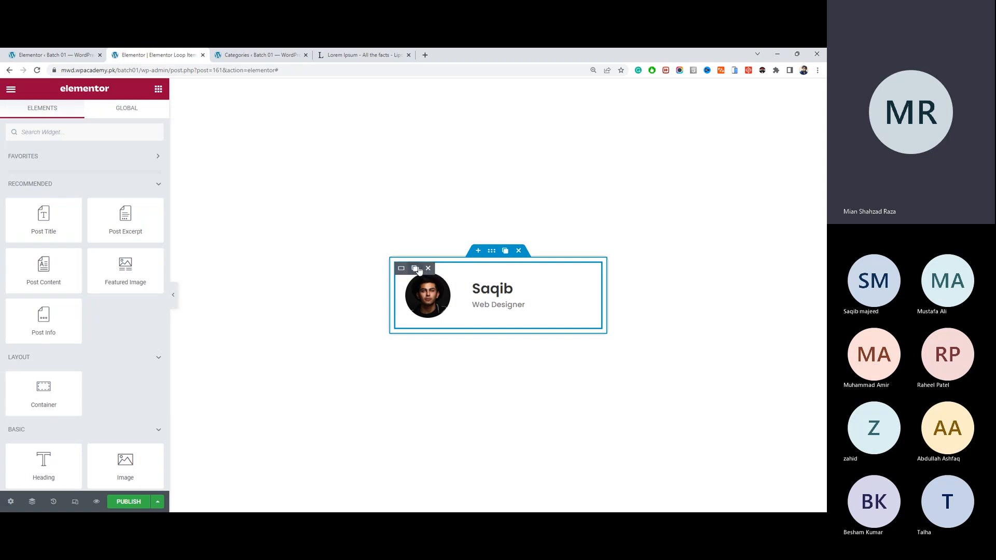
Step: Duplicate the inner reviewer container and delete the image and heading containers from the copy to leave it empty
{"action": "left_click", "coordinate": [415, 268]}
{"action": "right_click", "coordinate": [432, 320]}
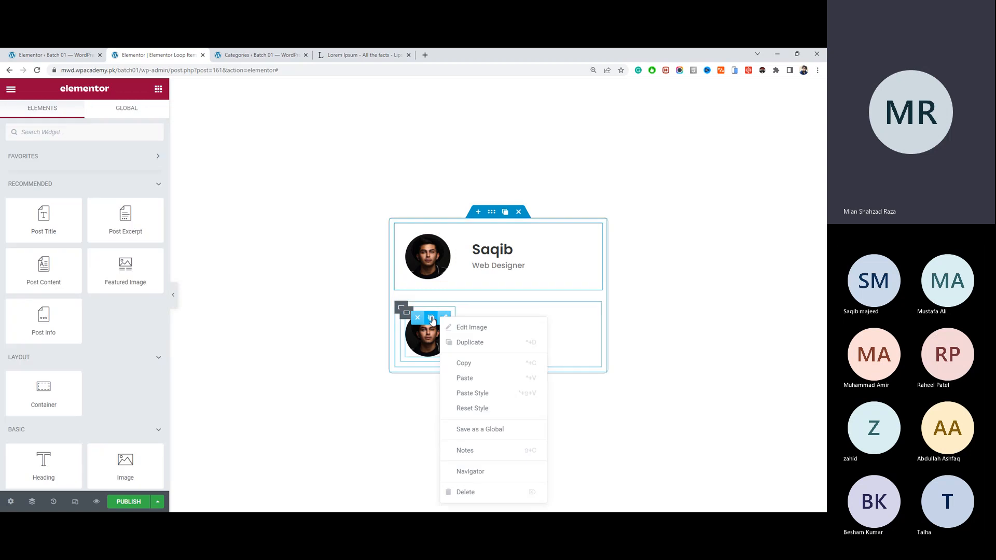
{"action": "left_click", "coordinate": [413, 329]}
{"action": "right_click", "coordinate": [406, 314]}
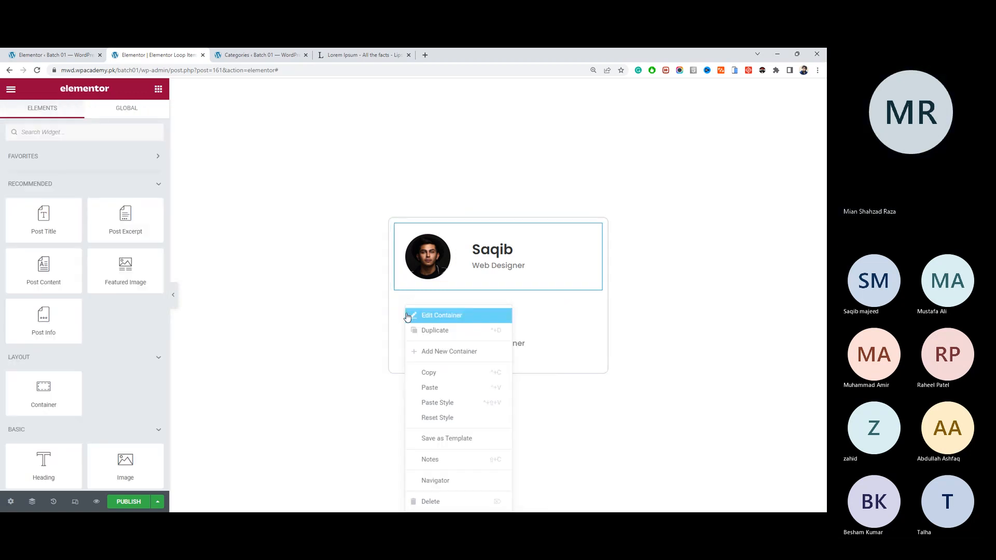
{"action": "left_click", "coordinate": [467, 502]}
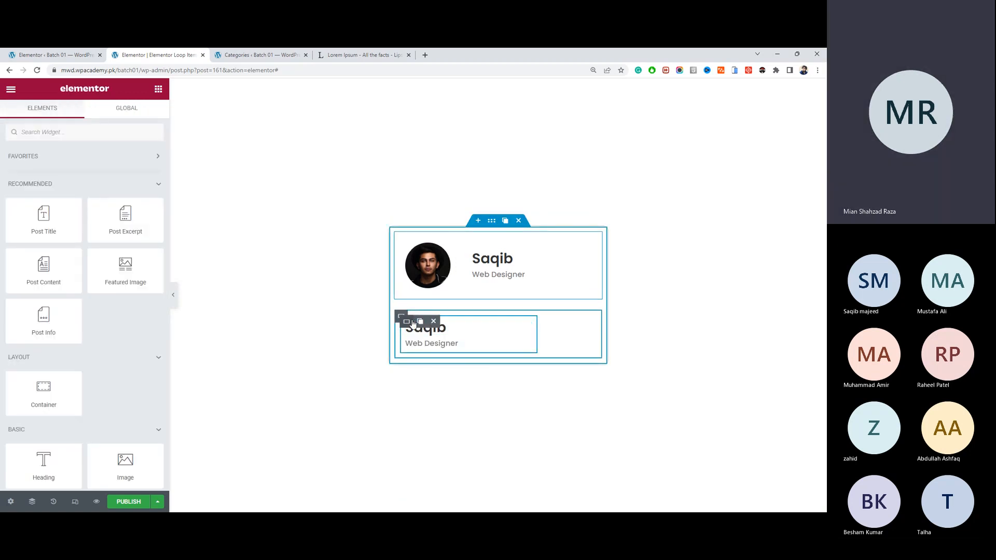
{"action": "right_click", "coordinate": [413, 323]}
{"action": "left_click", "coordinate": [478, 502]}
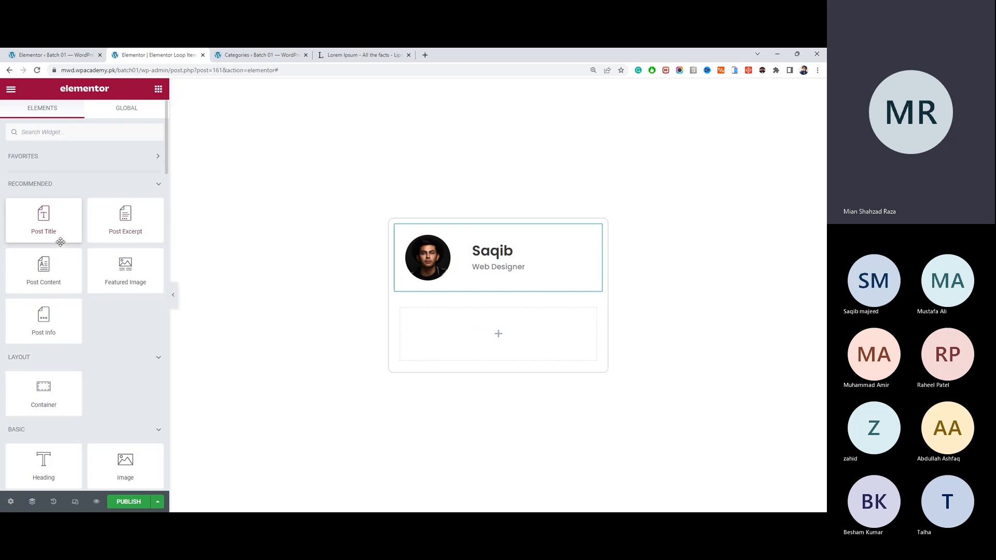
Step: Add a Post Content widget to the empty container and set its font size to 14 px
{"action": "left_click_drag", "start_coordinate": [55, 267], "coordinate": [478, 344]}
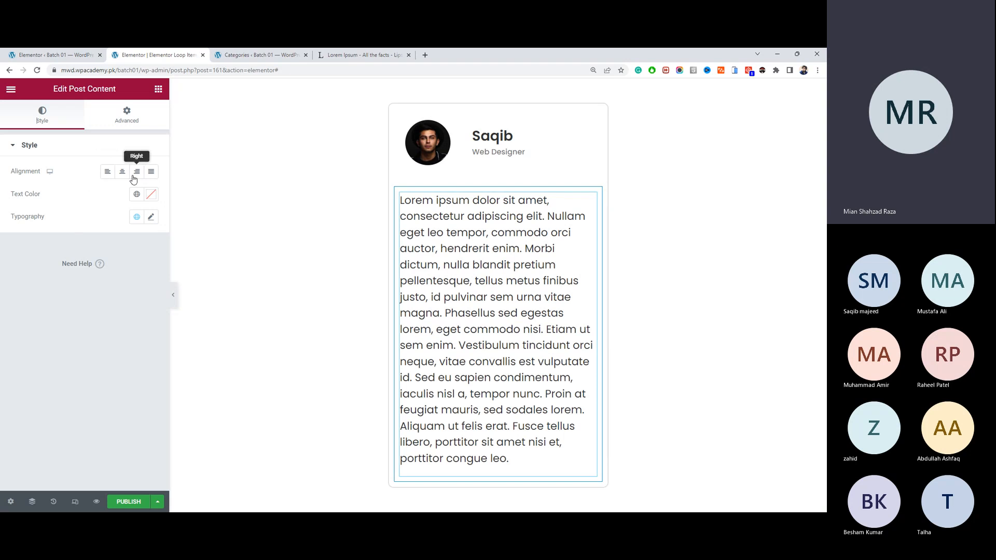
{"action": "left_click", "coordinate": [150, 217]}
{"action": "left_click", "coordinate": [128, 301]}
{"action": "type", "text": "1"}
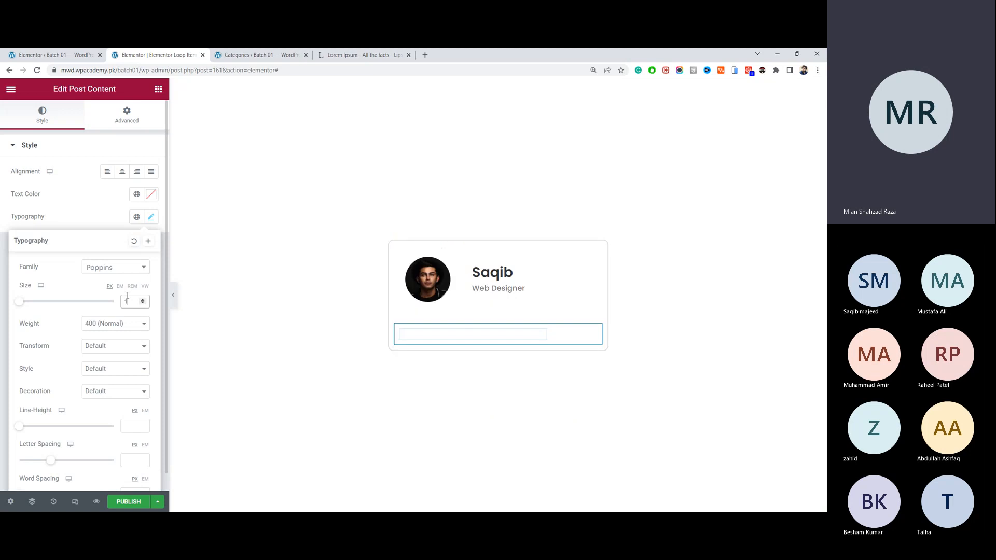
{"action": "type", "text": "4"}
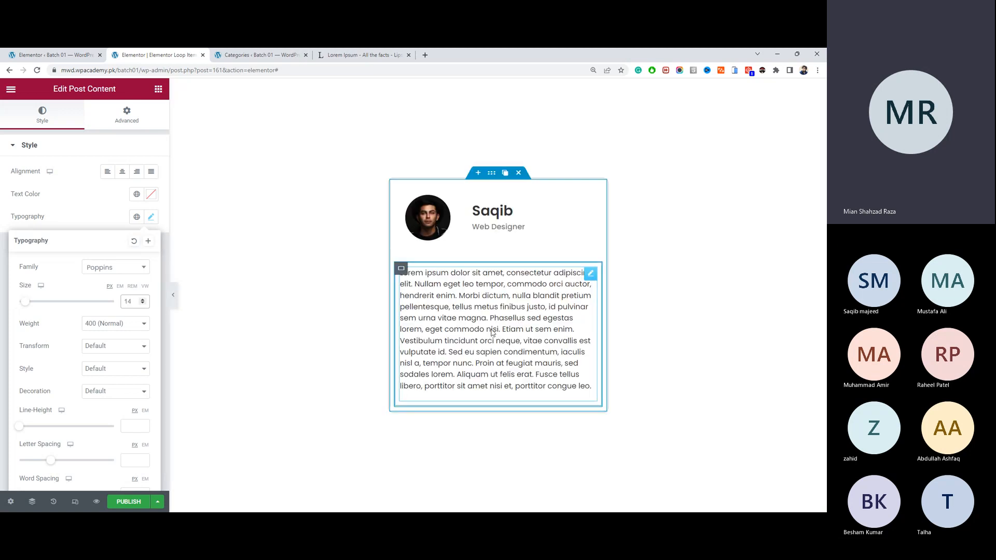
Step: Close the typography settings and open the Reviews list in the WordPress dashboard
{"action": "left_click", "coordinate": [109, 219]}
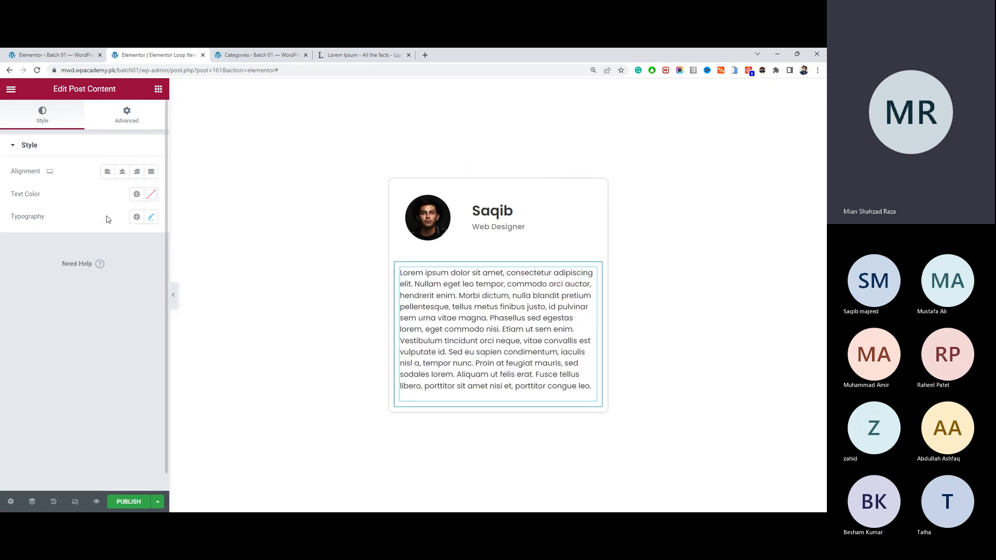
{"action": "left_click", "coordinate": [52, 55]}
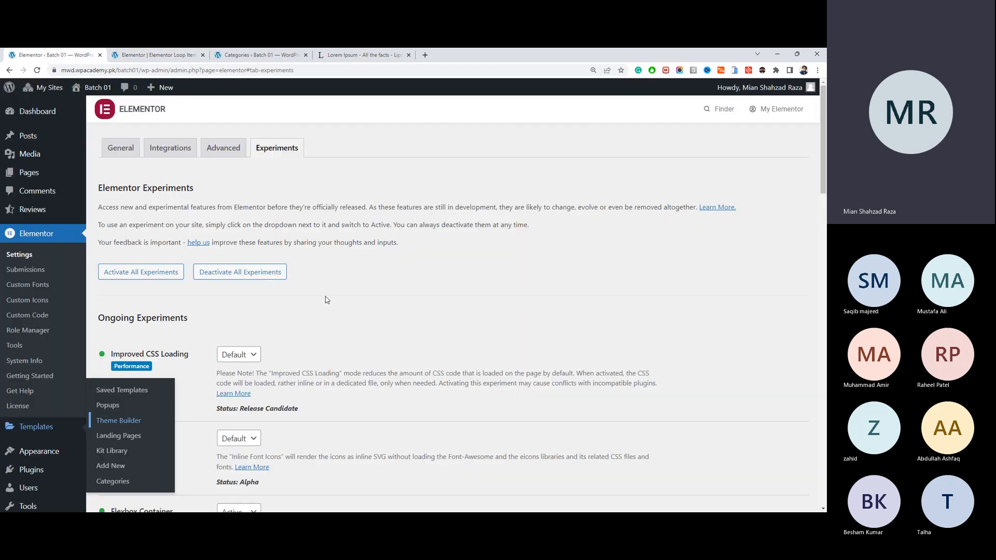
{"action": "left_click", "coordinate": [32, 209]}
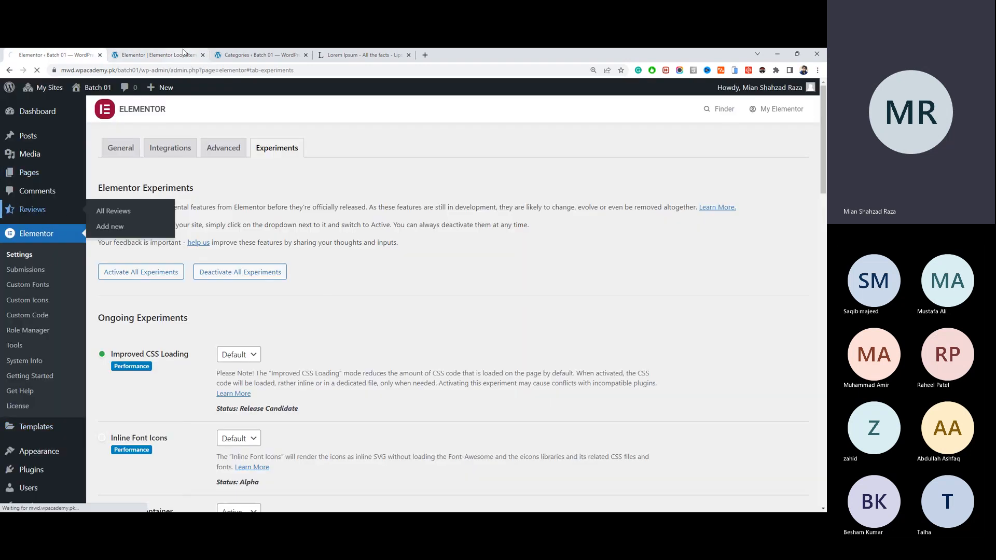
{"action": "left_click", "coordinate": [155, 55]}
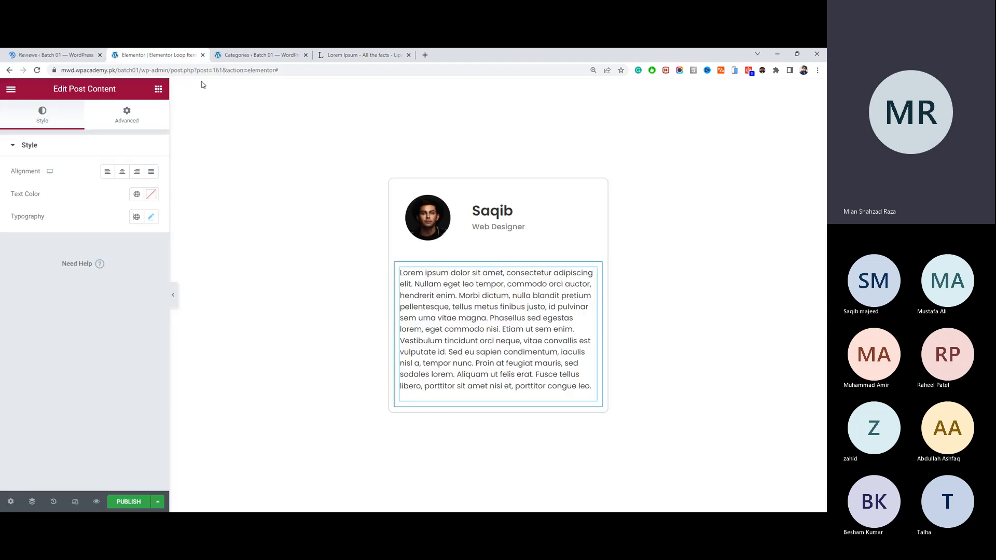
{"action": "left_click", "coordinate": [130, 120]}
{"action": "left_click", "coordinate": [78, 118]}
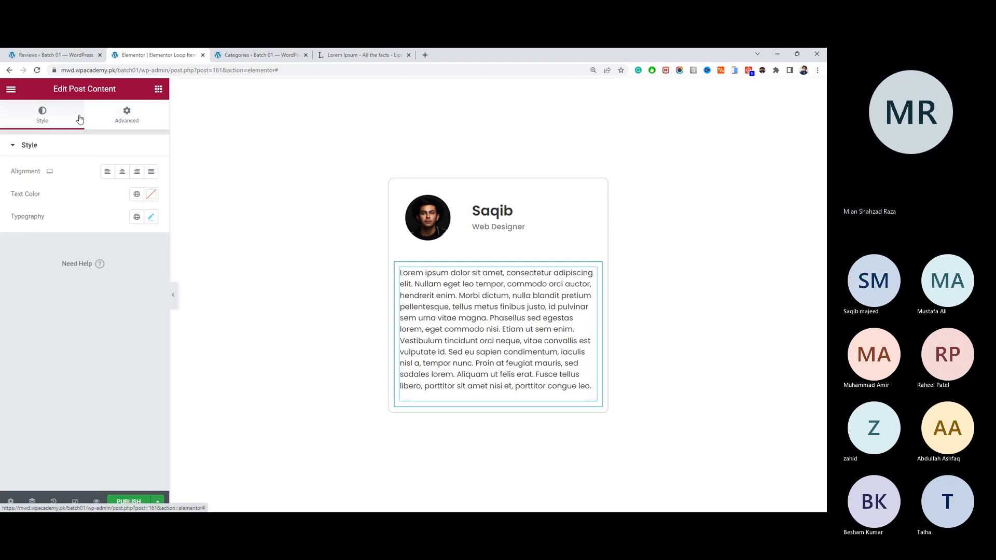
{"action": "left_click", "coordinate": [159, 89]}
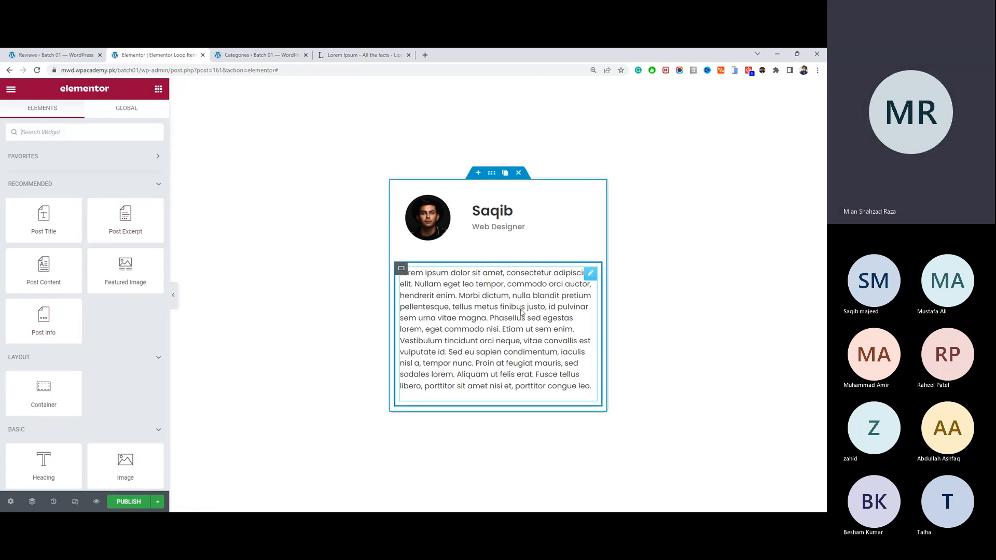
Step: Edit the Excellent review, delete its content from "Etiam ut sem enim" to the end, and update the review
{"action": "left_click", "coordinate": [59, 55]}
{"action": "left_click", "coordinate": [128, 209]}
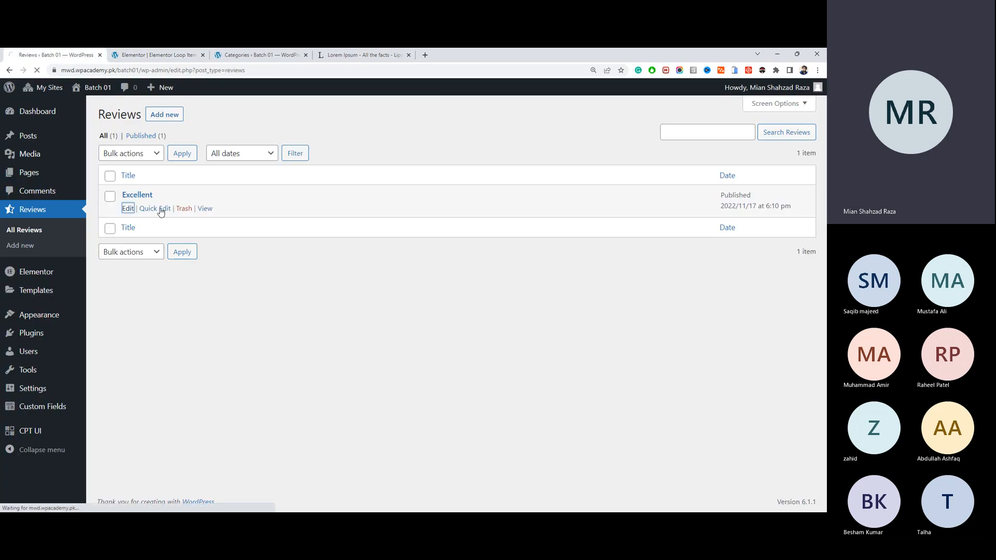
{"action": "scroll", "coordinate": [325, 360], "scroll_direction": "down", "scroll_amount": 2}
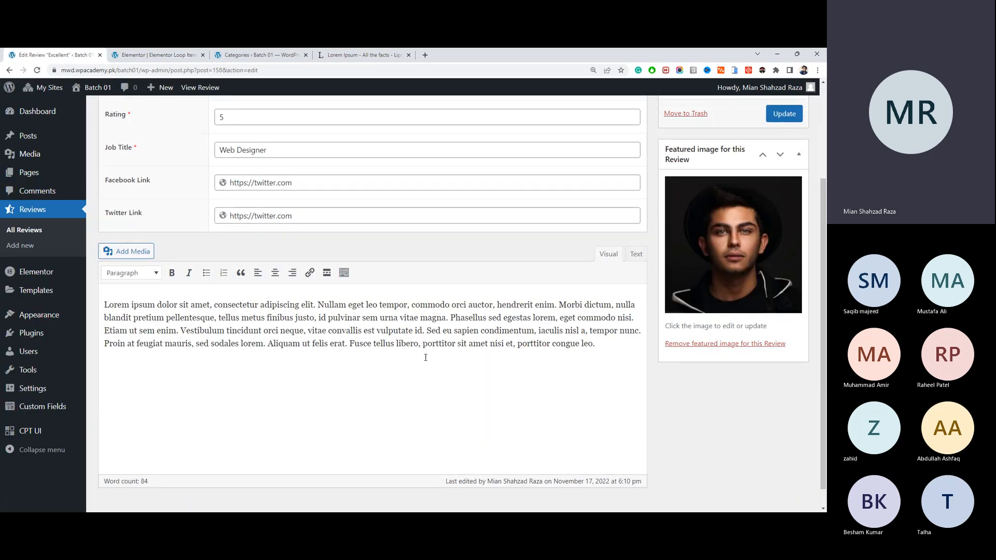
{"action": "left_click_drag", "start_coordinate": [594, 347], "coordinate": [67, 334]}
{"action": "key", "text": "BackSpace"}
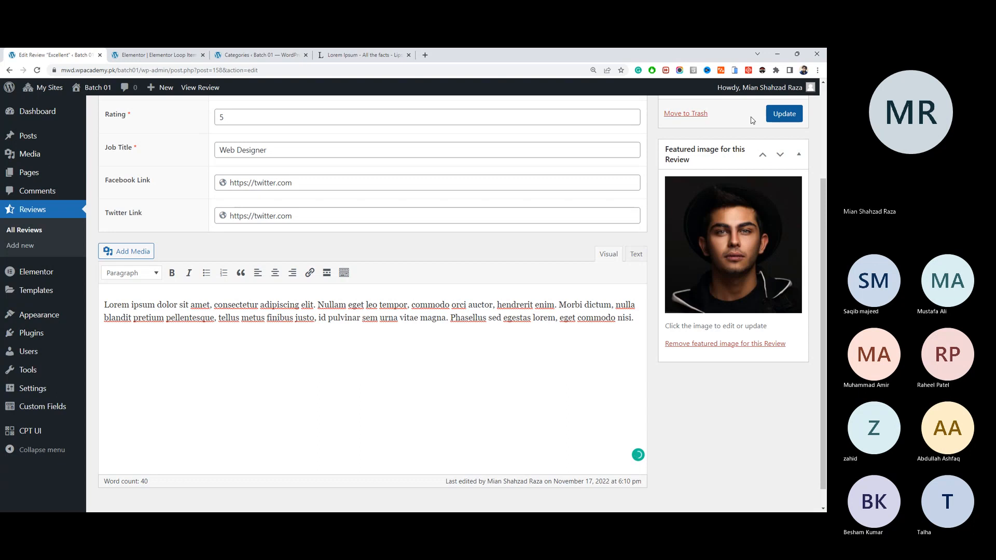
{"action": "left_click", "coordinate": [773, 114]}
Step: Publish the Loop Item template and reload the Elementor editor to load the shortened review text
{"action": "left_click", "coordinate": [182, 56]}
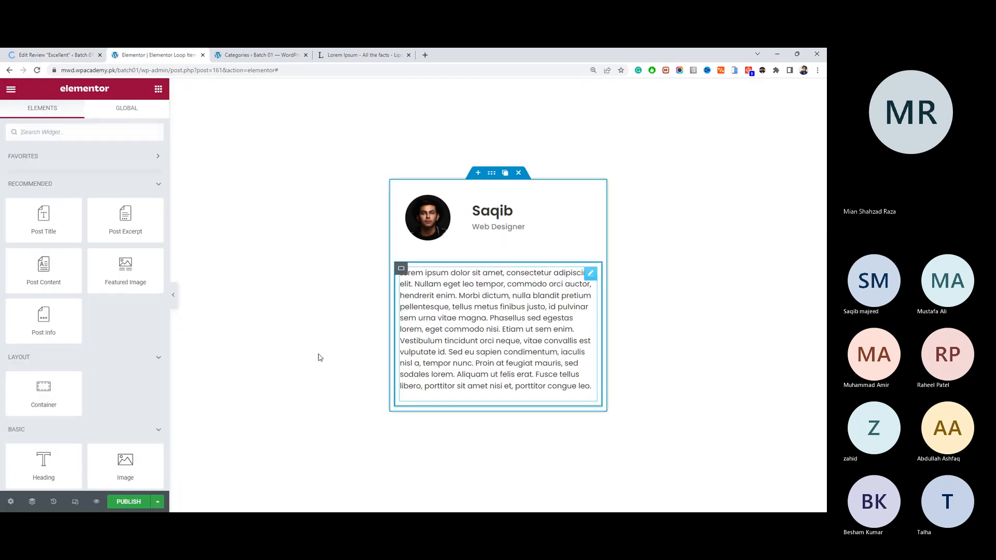
{"action": "left_click", "coordinate": [137, 502]}
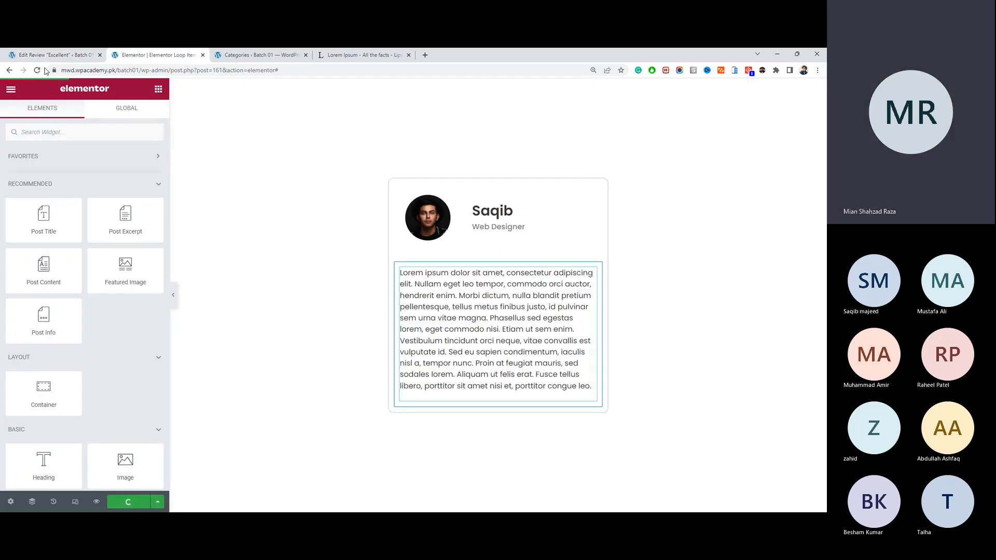
{"action": "left_click", "coordinate": [37, 71]}
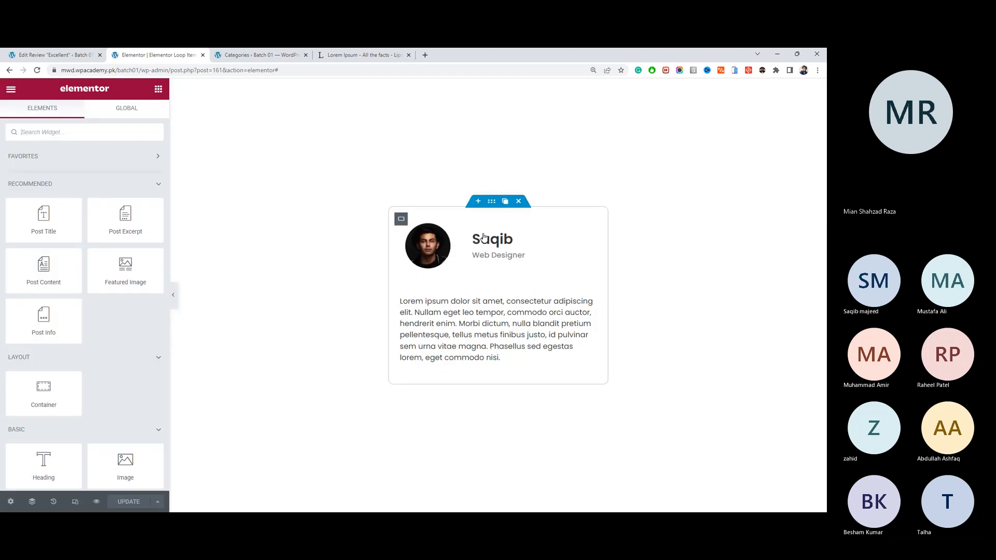
Step: Set the container holding the author name and job title to horizontal row direction with items aligned to center
{"action": "left_click", "coordinate": [518, 246]}
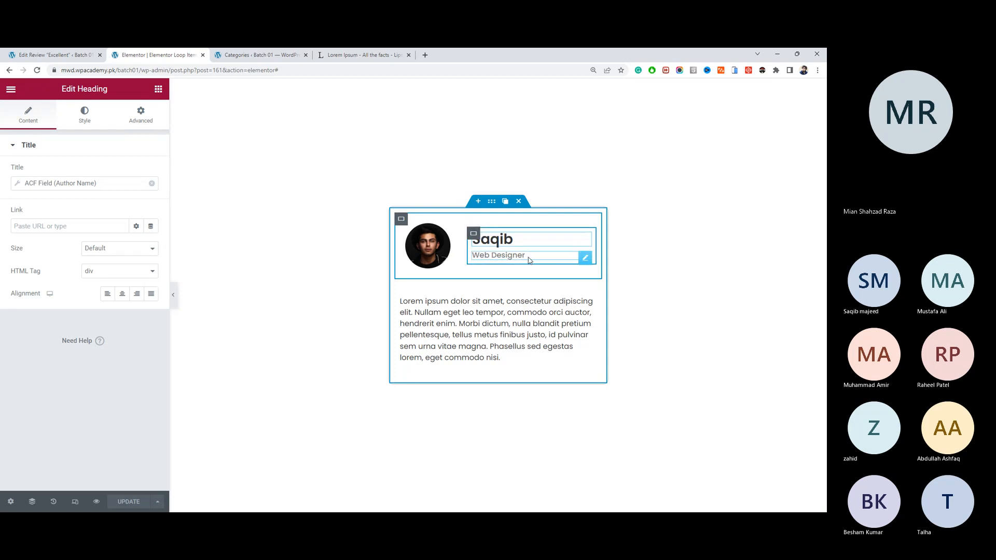
{"action": "left_click", "coordinate": [585, 258]}
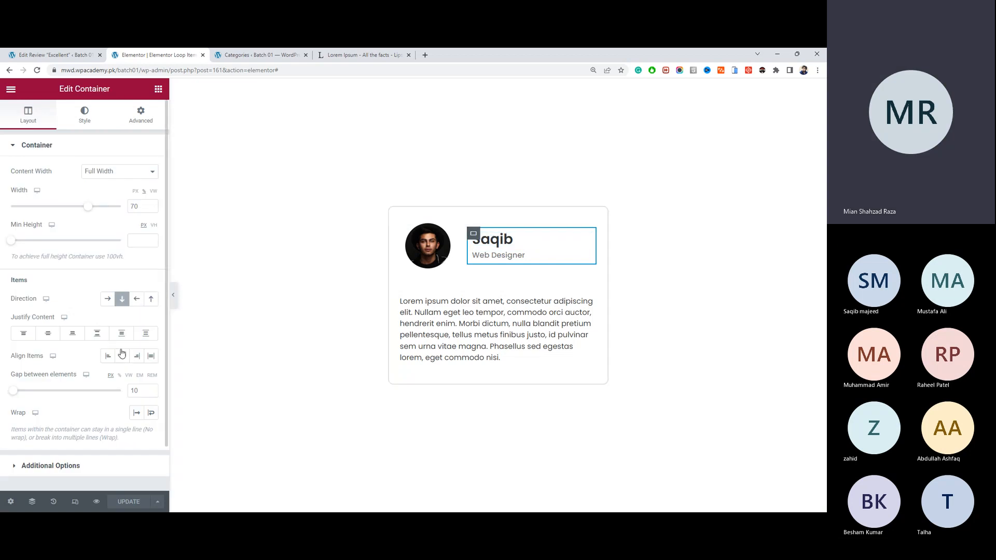
{"action": "left_click", "coordinate": [107, 298]}
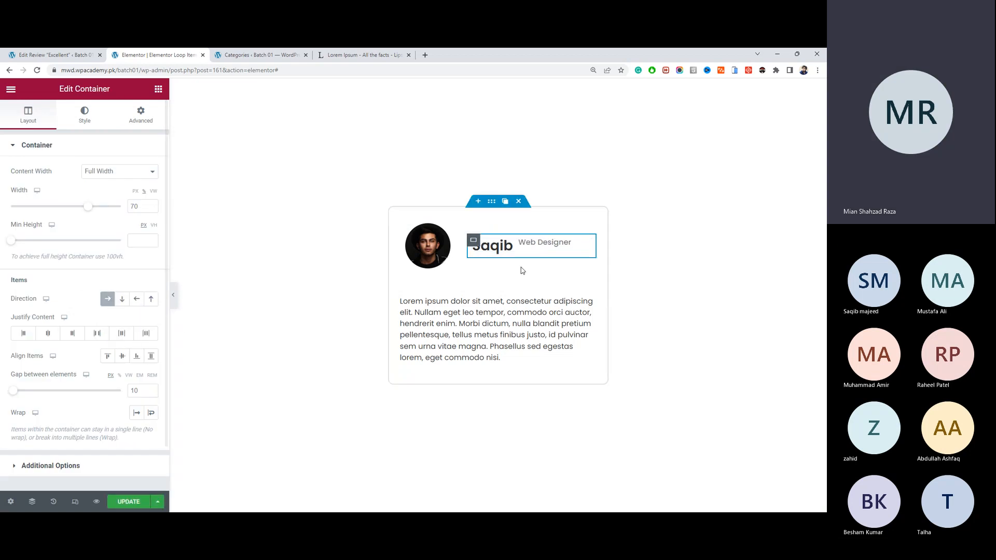
{"action": "left_click", "coordinate": [121, 356]}
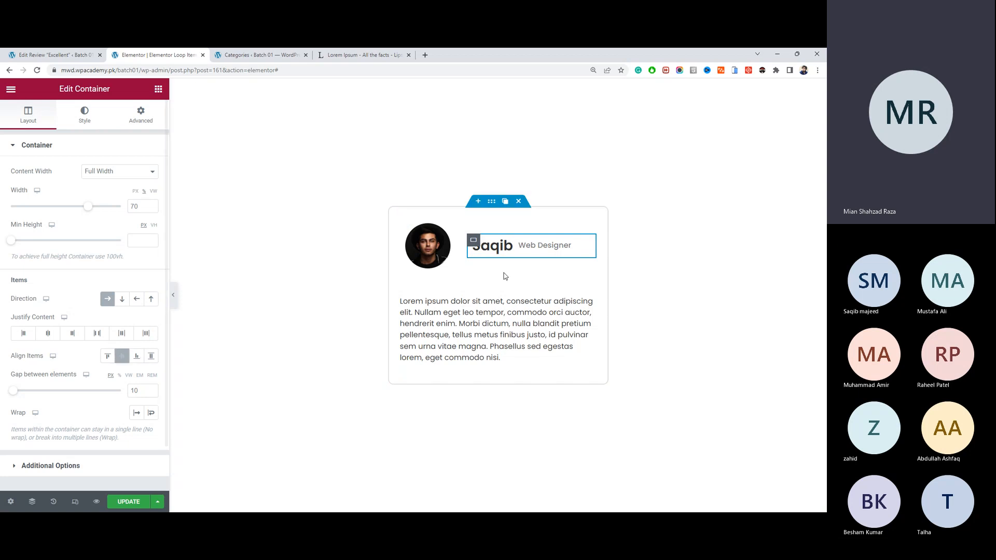
Step: Add a Post Info widget beside the job title and remove its Comments, Time and Author items, keeping only Date
{"action": "left_click", "coordinate": [156, 91]}
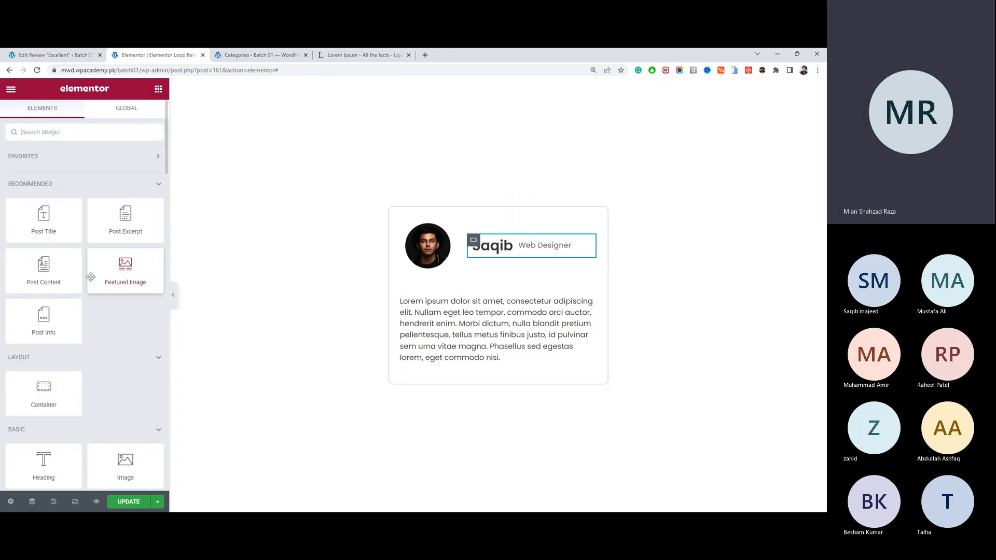
{"action": "left_click_drag", "start_coordinate": [44, 317], "coordinate": [573, 280]}
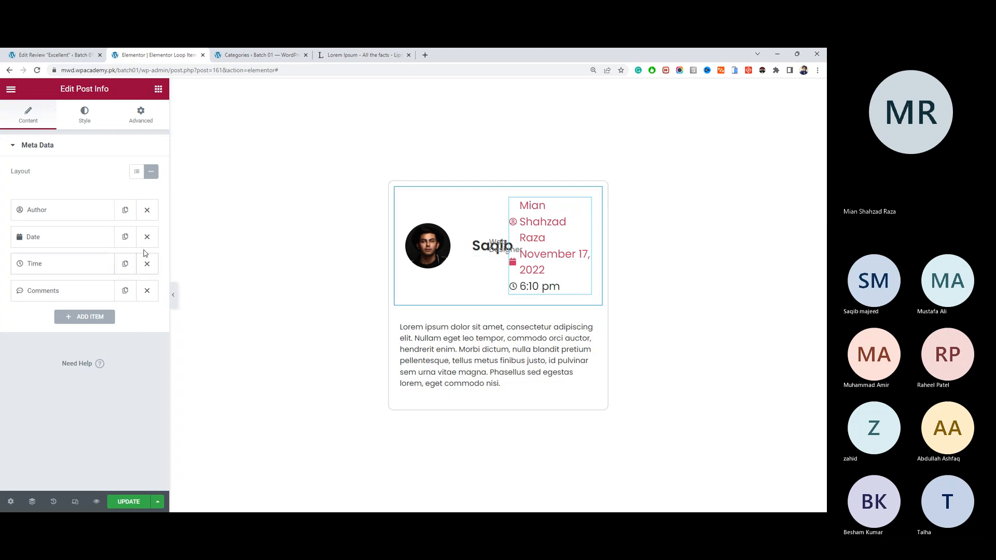
{"action": "left_click", "coordinate": [147, 290]}
{"action": "left_click", "coordinate": [147, 264]}
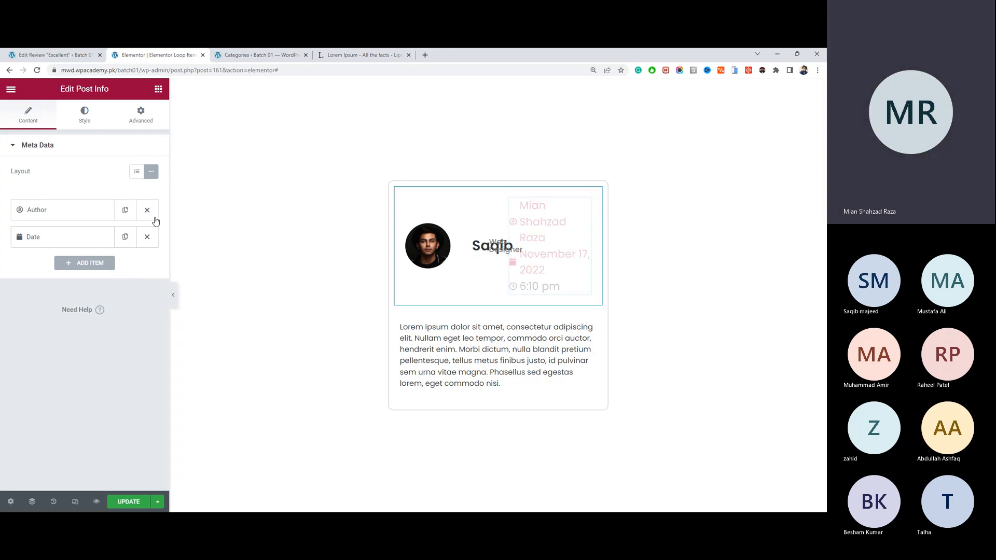
{"action": "left_click", "coordinate": [146, 210]}
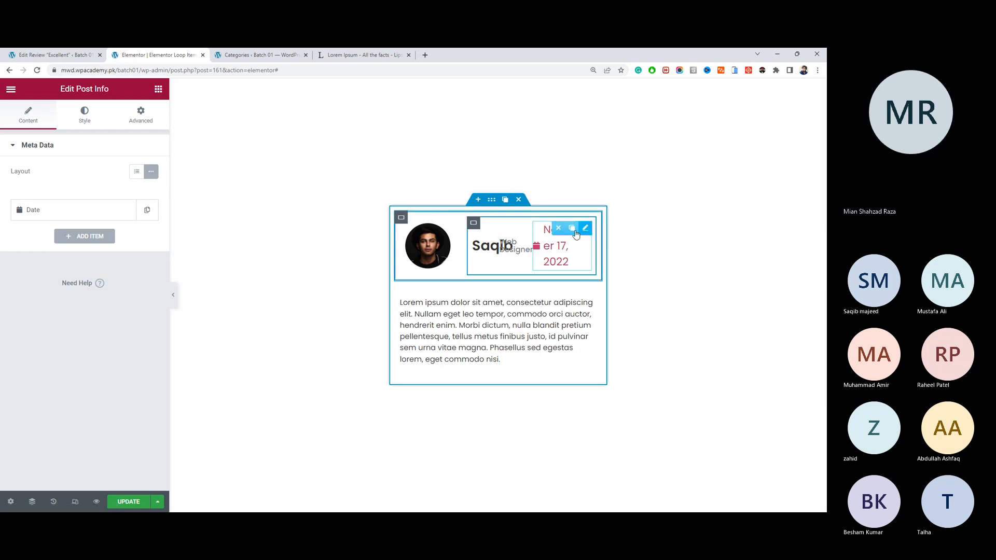
Step: Set the Post Info widget's width to Full Width (100%) and its size to Grow
{"action": "left_click", "coordinate": [149, 117]}
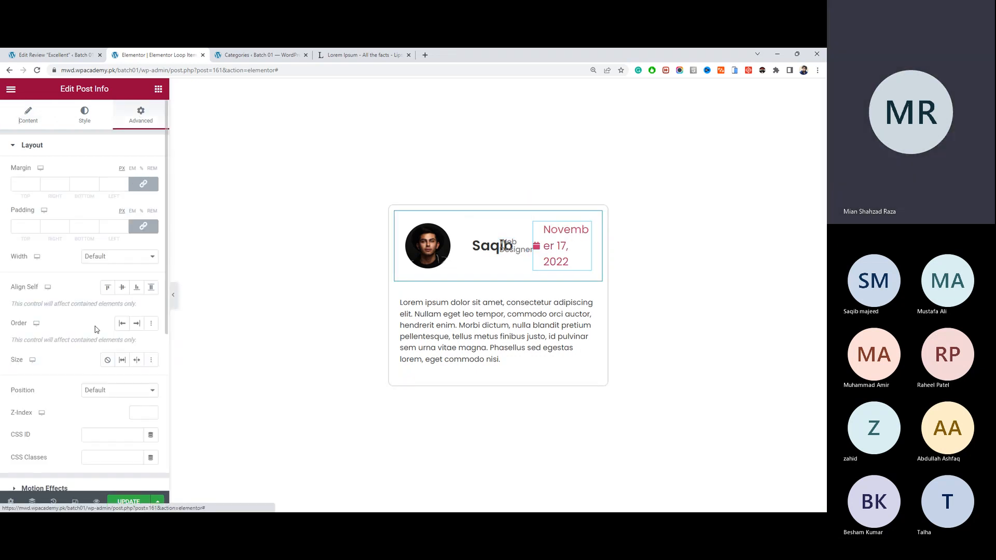
{"action": "left_click", "coordinate": [114, 257]}
{"action": "left_click", "coordinate": [116, 277]}
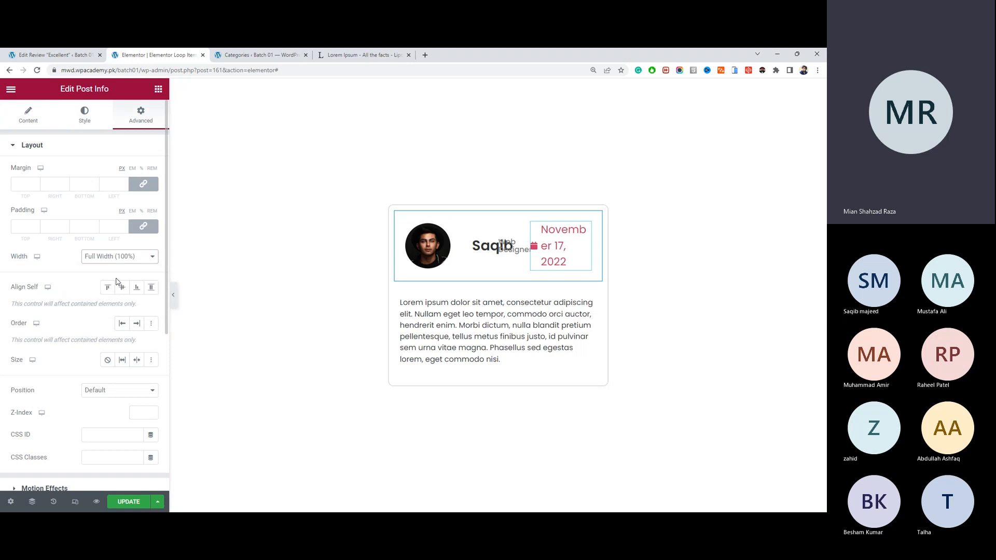
{"action": "left_click", "coordinate": [123, 361]}
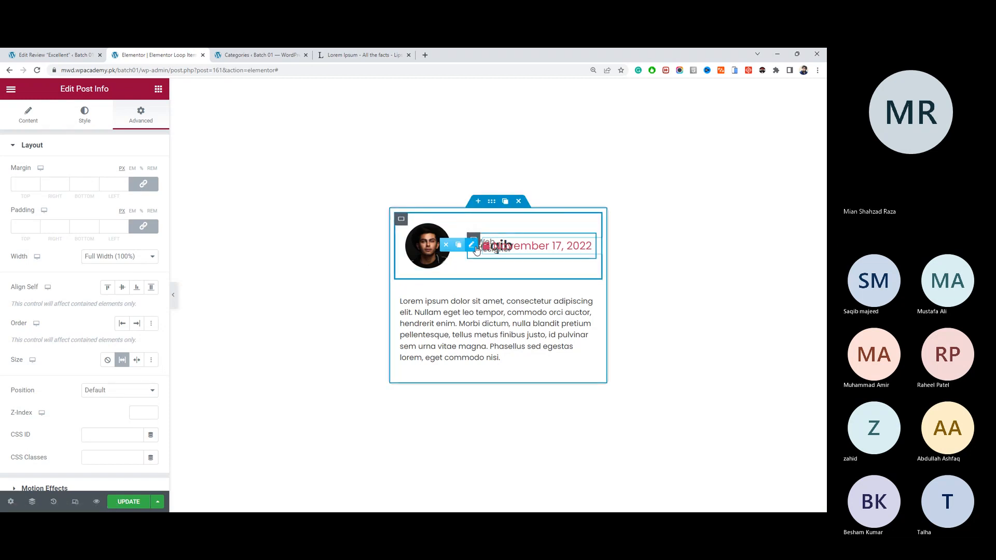
Step: Delete the Post Info widget, and try duplicating the author name and job title container before undoing the duplication
{"action": "right_click", "coordinate": [591, 243]}
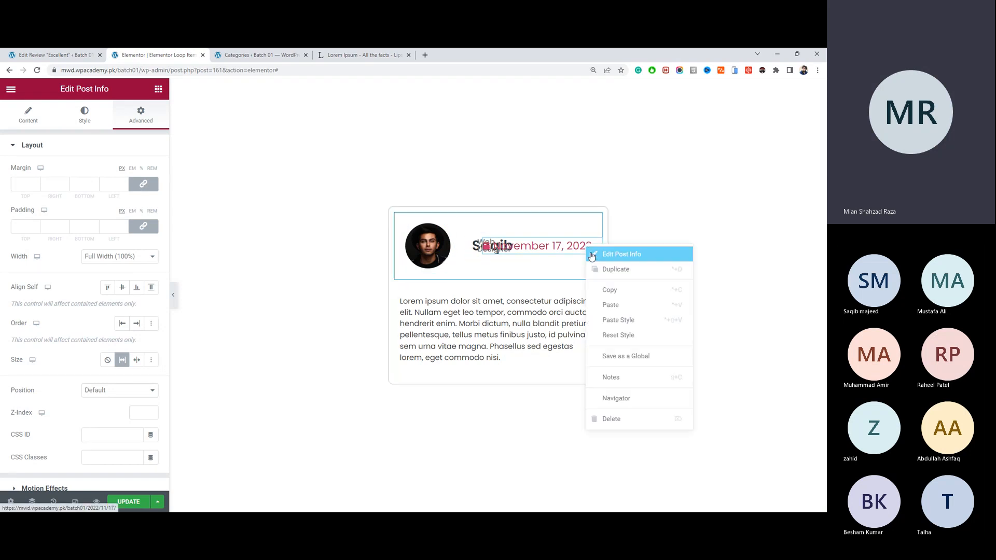
{"action": "left_click", "coordinate": [619, 419]}
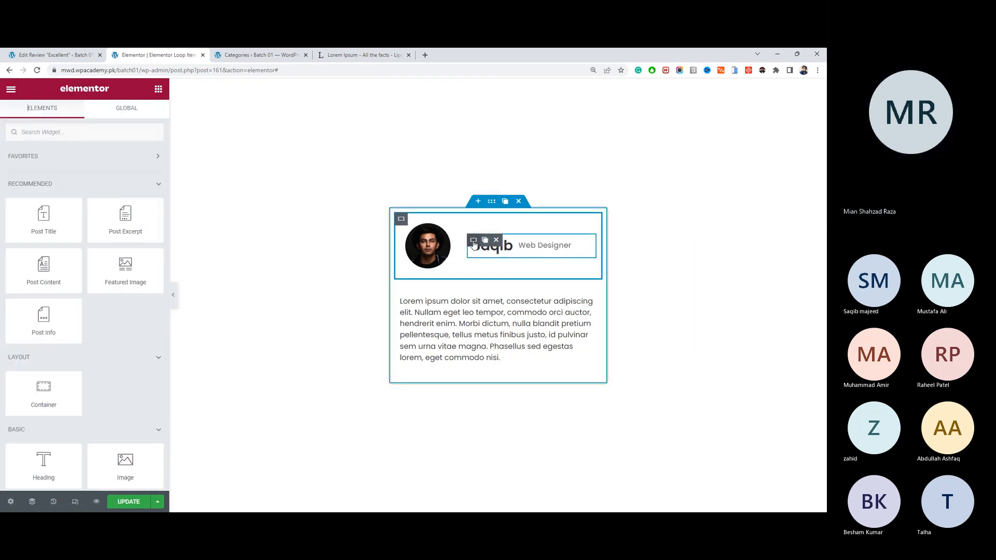
{"action": "left_click", "coordinate": [487, 240]}
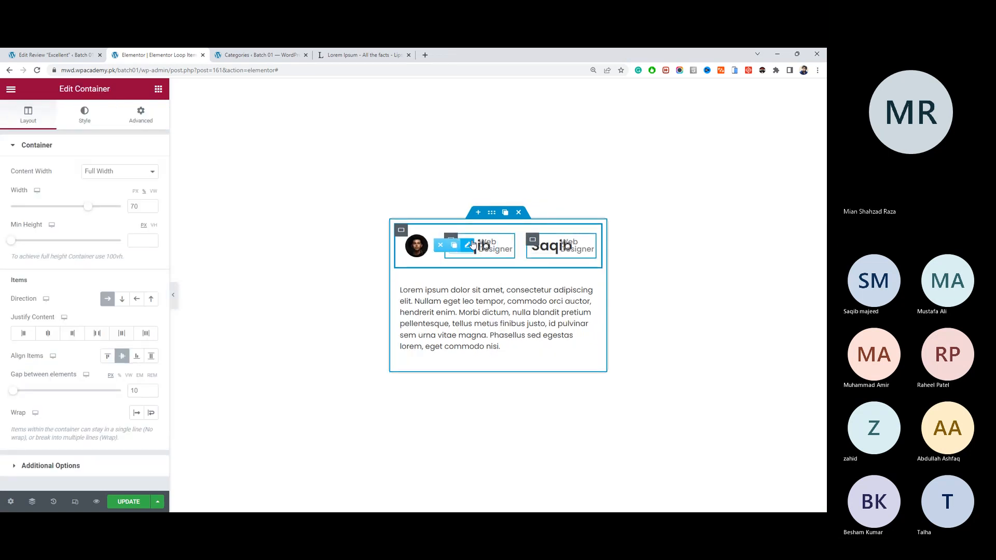
{"action": "key", "text": "ctrl+z"}
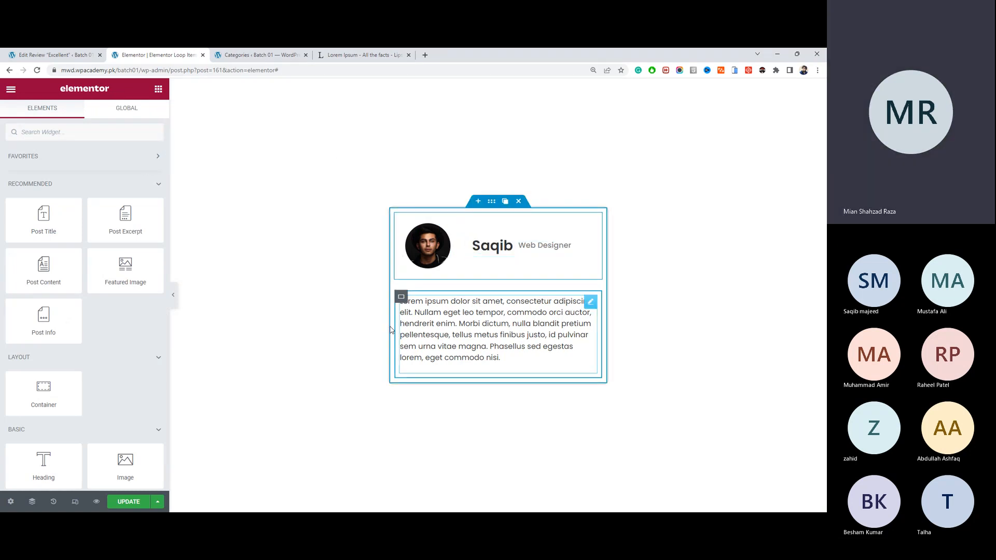
Step: Add a nested container beside the author name and move the author name and job title headings into it
{"action": "left_click", "coordinate": [410, 311]}
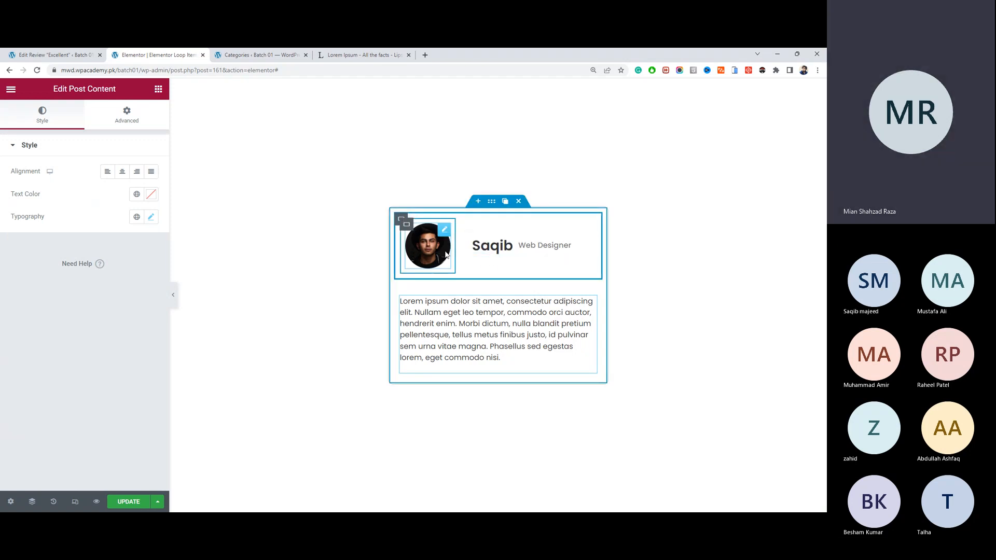
{"action": "left_click", "coordinate": [490, 251]}
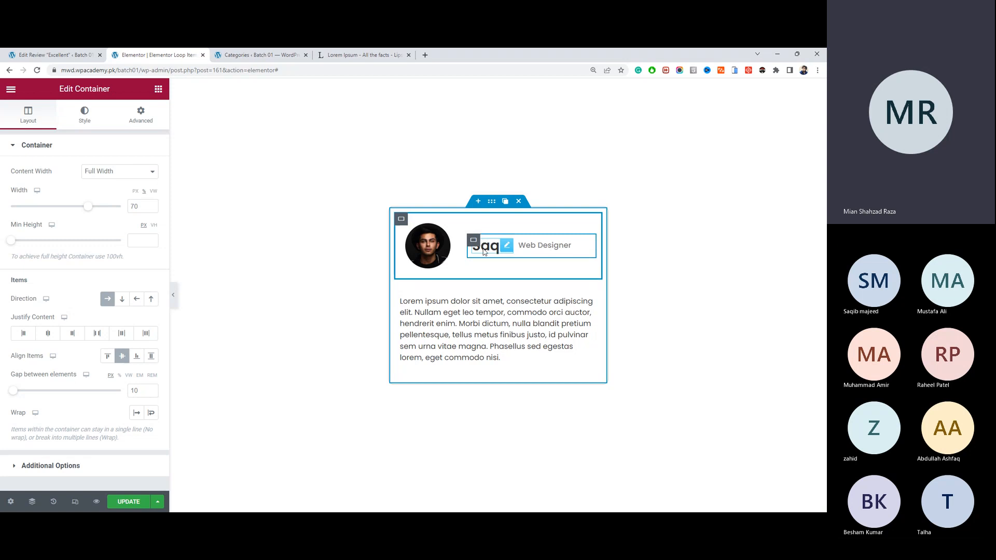
{"action": "left_click", "coordinate": [159, 88]}
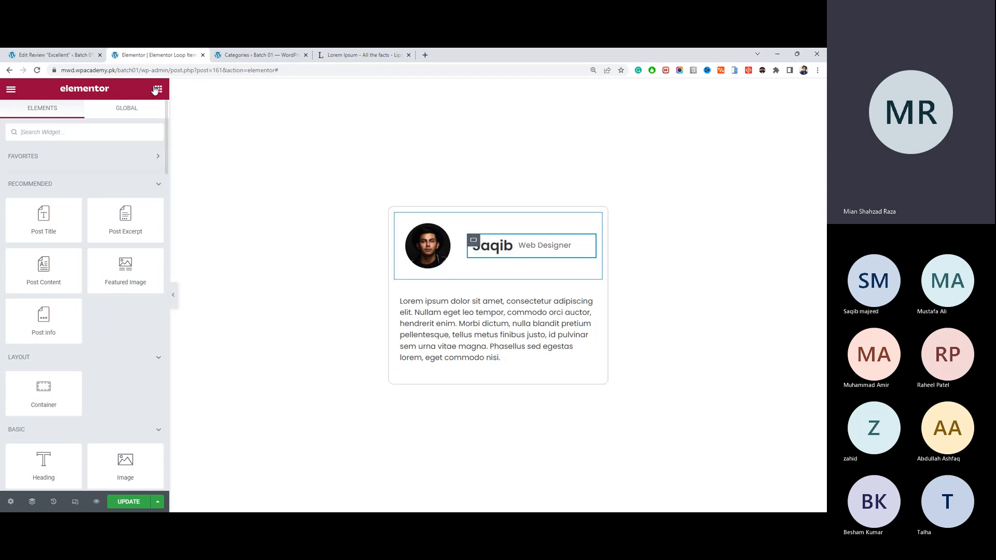
{"action": "left_click_drag", "start_coordinate": [42, 400], "coordinate": [494, 246]}
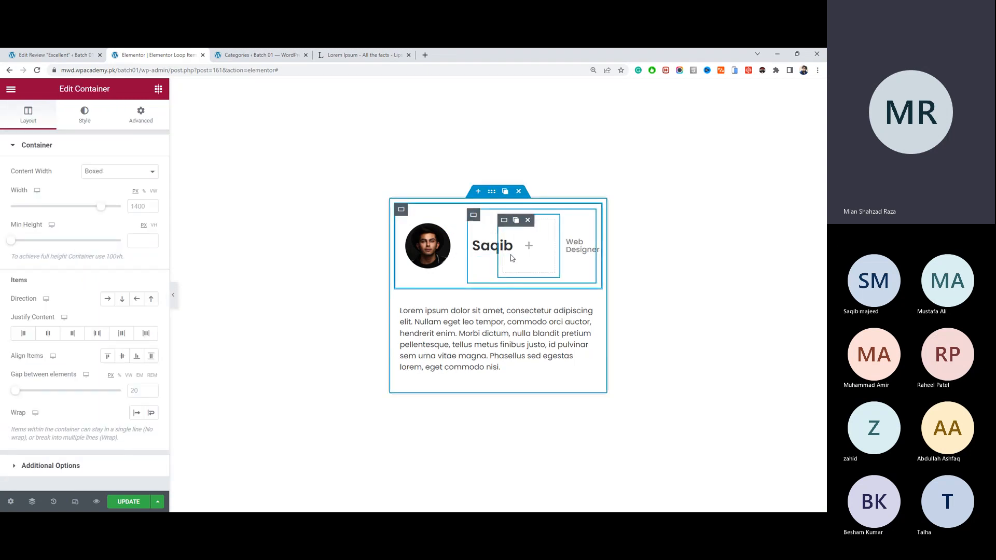
{"action": "left_click_drag", "start_coordinate": [492, 246], "coordinate": [522, 239]}
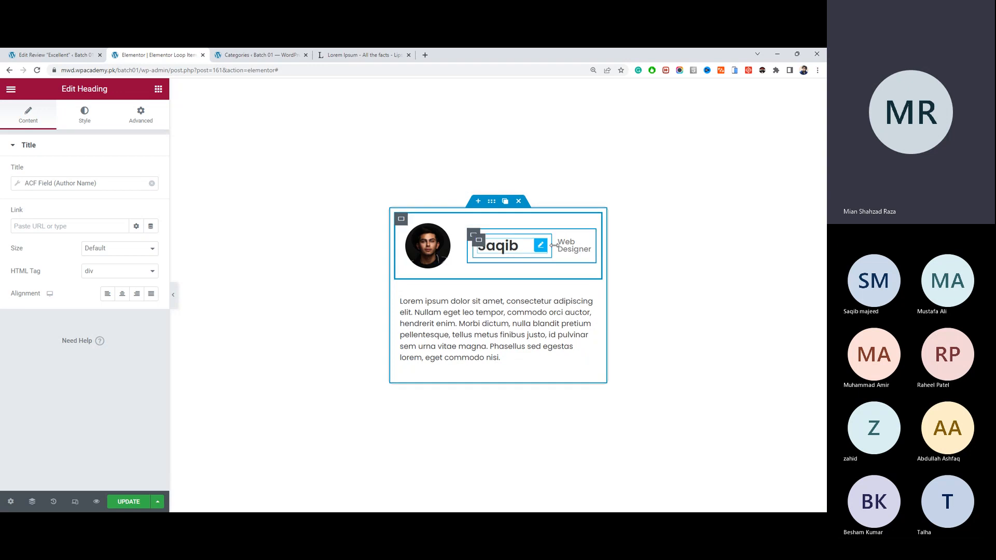
{"action": "left_click_drag", "start_coordinate": [584, 246], "coordinate": [519, 245]}
Step: Set the direction of the 70% wide container around the nested name container to vertical column
{"action": "left_click", "coordinate": [480, 231]}
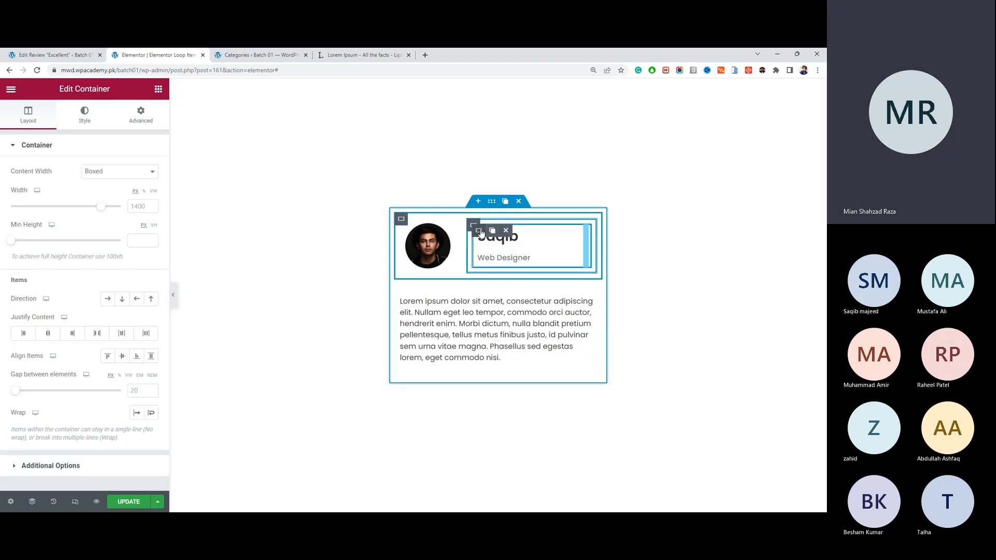
{"action": "left_click", "coordinate": [473, 225]}
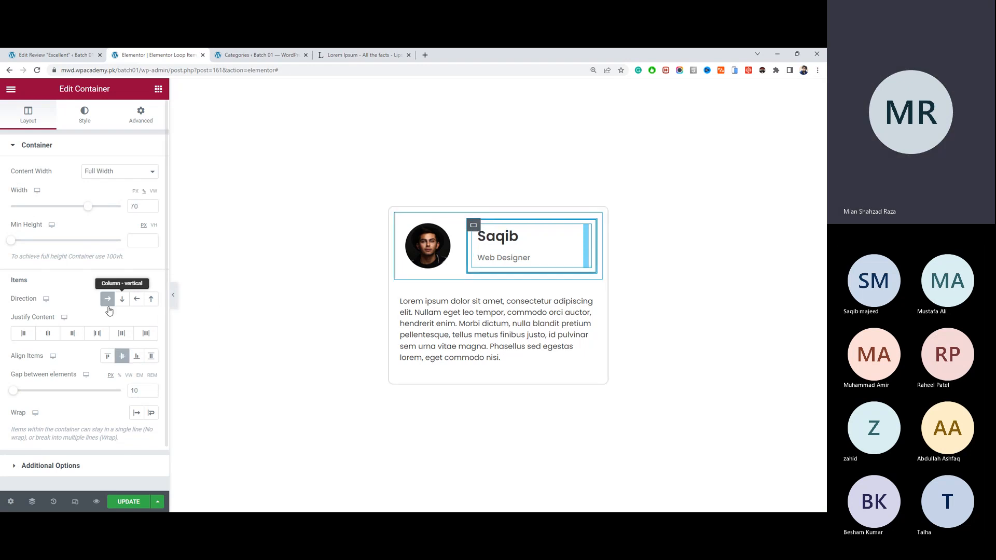
{"action": "left_click", "coordinate": [122, 298]}
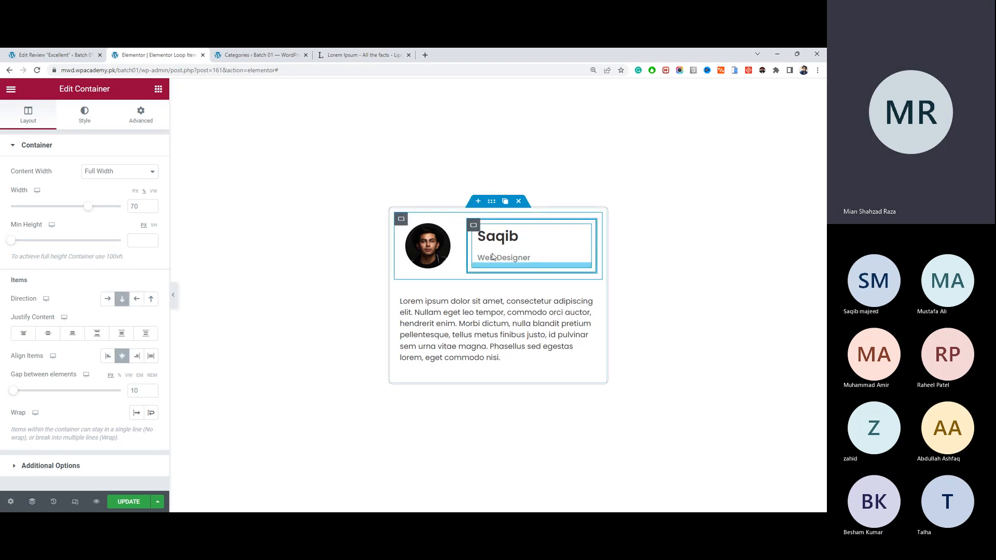
Step: Set the direction of the nested name and job title container to horizontal row and its item alignment to center
{"action": "left_click", "coordinate": [478, 229]}
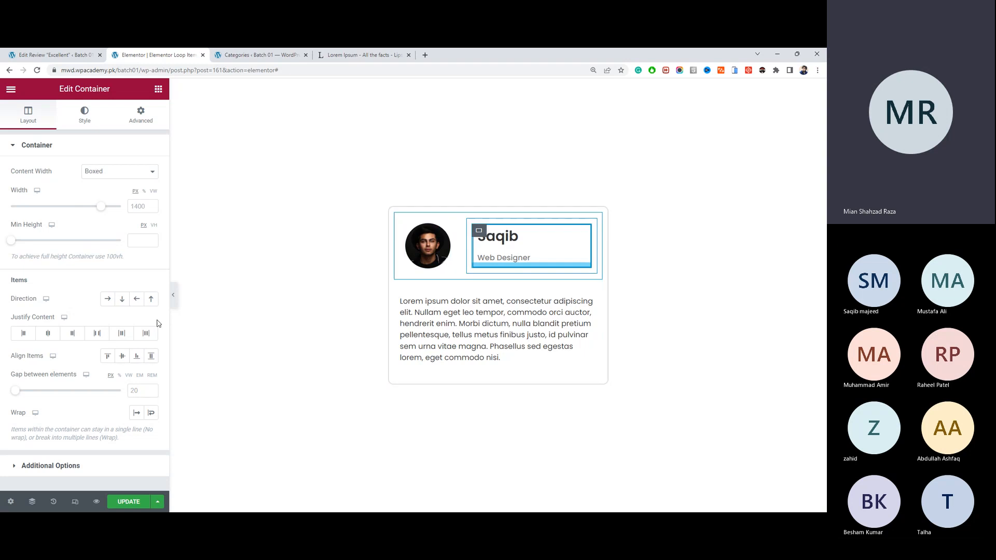
{"action": "left_click", "coordinate": [107, 299]}
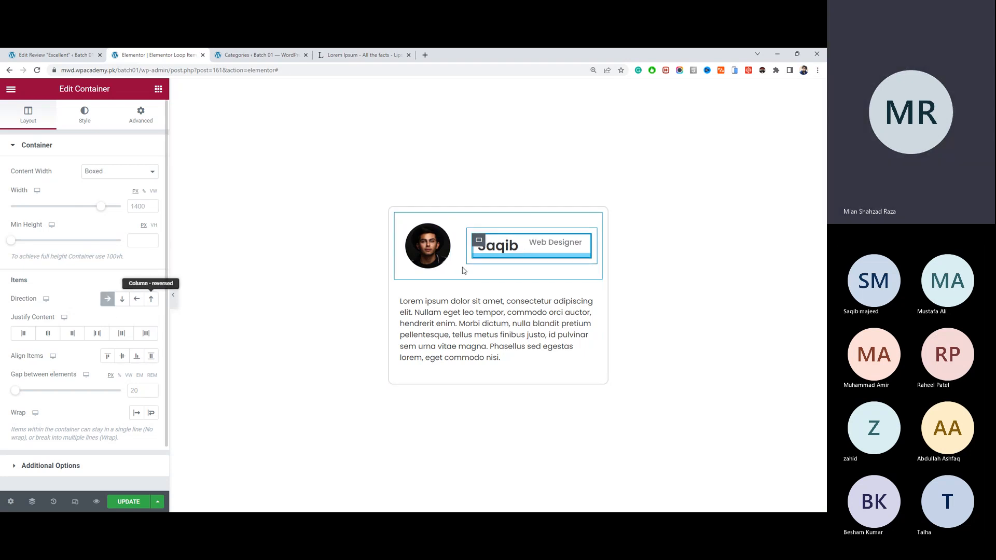
{"action": "left_click", "coordinate": [122, 356]}
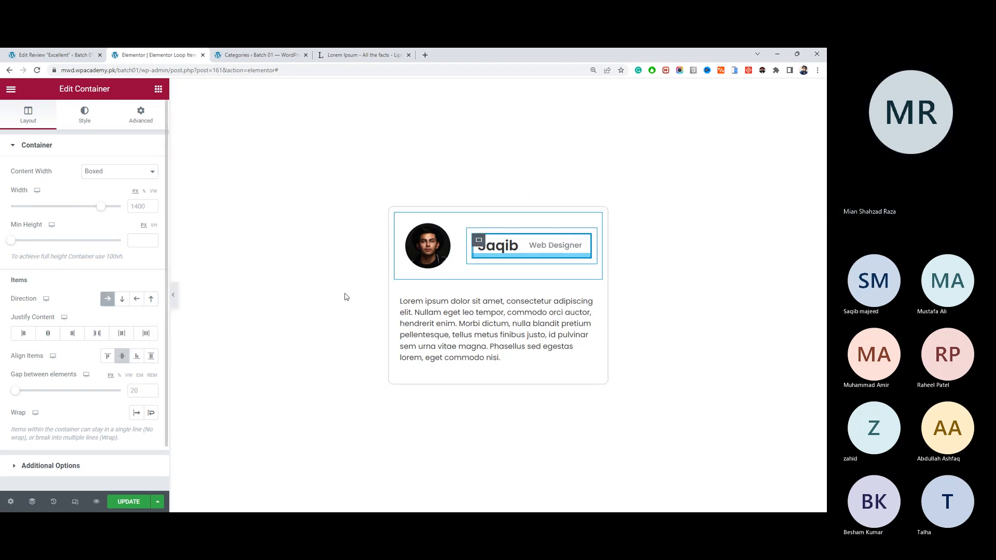
Step: Open the Navigator and collapse the nested name and job title container in the structure tree
{"action": "left_click", "coordinate": [32, 502]}
{"action": "left_click", "coordinate": [766, 157]}
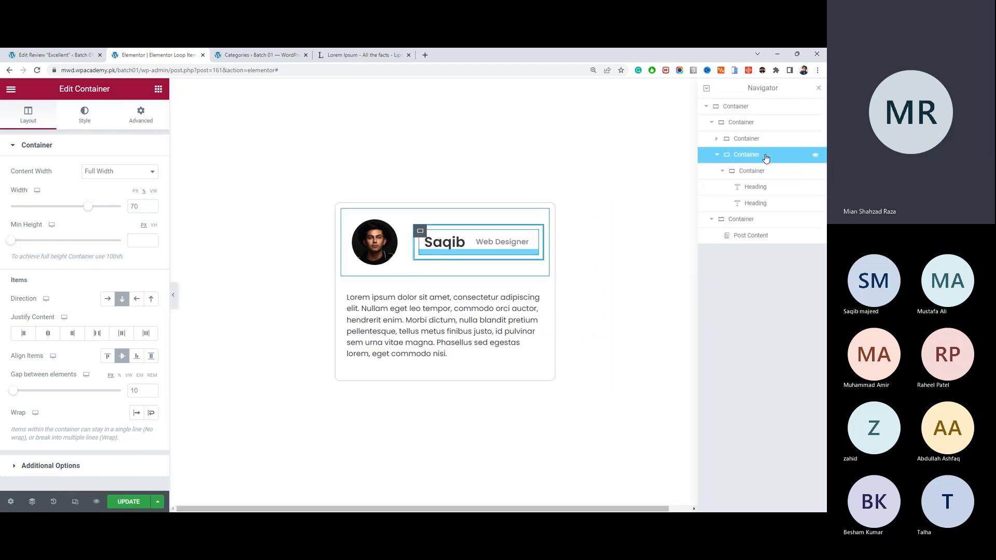
{"action": "left_click", "coordinate": [725, 173]}
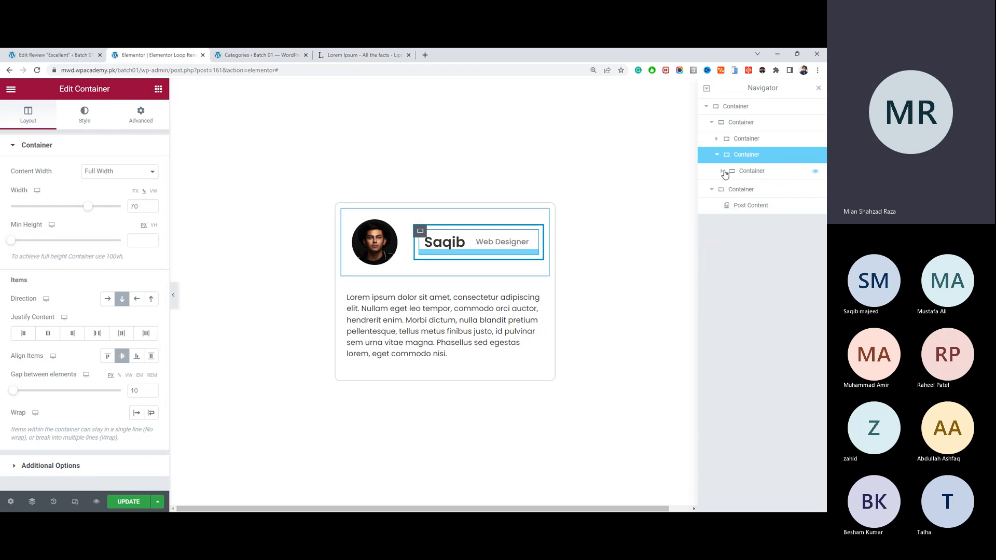
{"action": "left_click", "coordinate": [755, 170]}
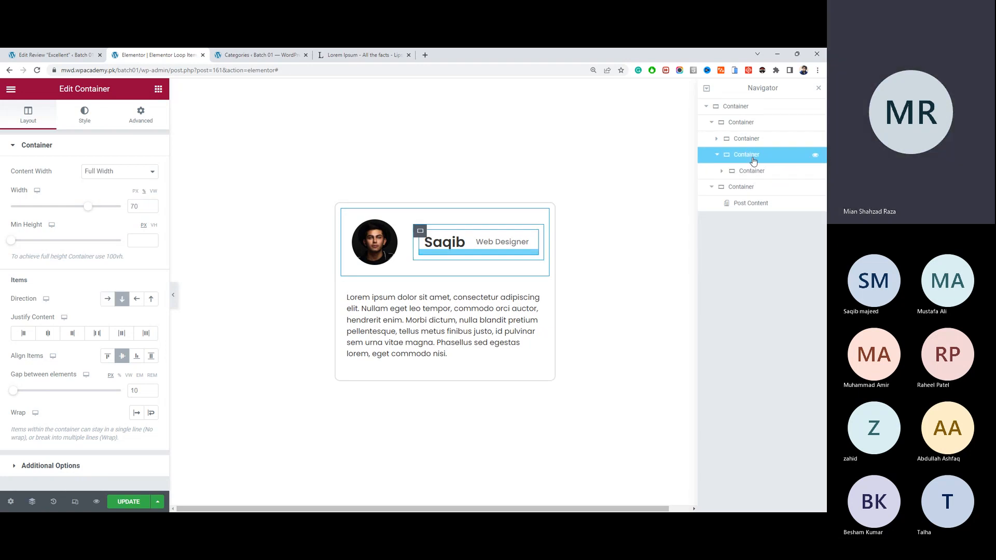
{"action": "right_click", "coordinate": [754, 159]}
{"action": "left_click", "coordinate": [762, 183]}
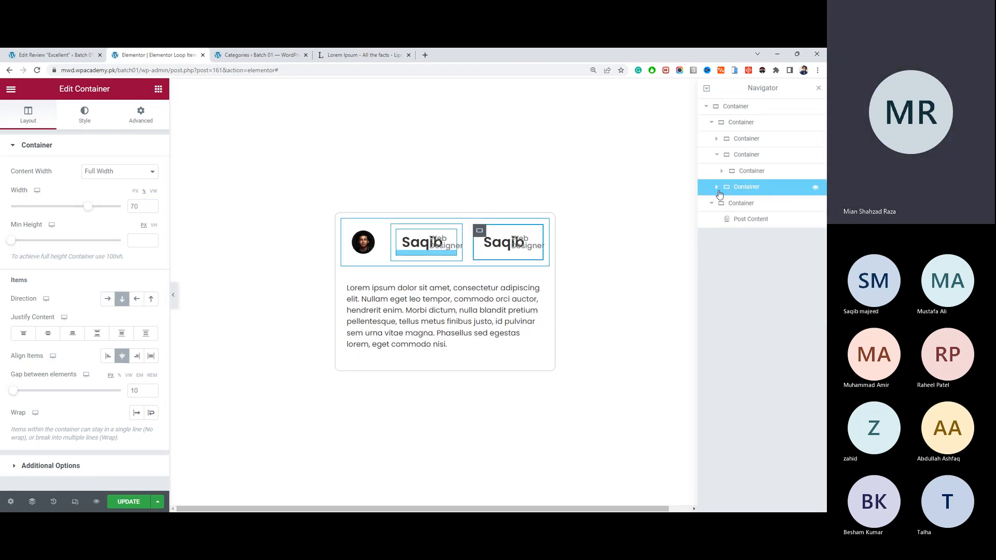
{"action": "left_click", "coordinate": [716, 188]}
{"action": "left_click", "coordinate": [742, 203]}
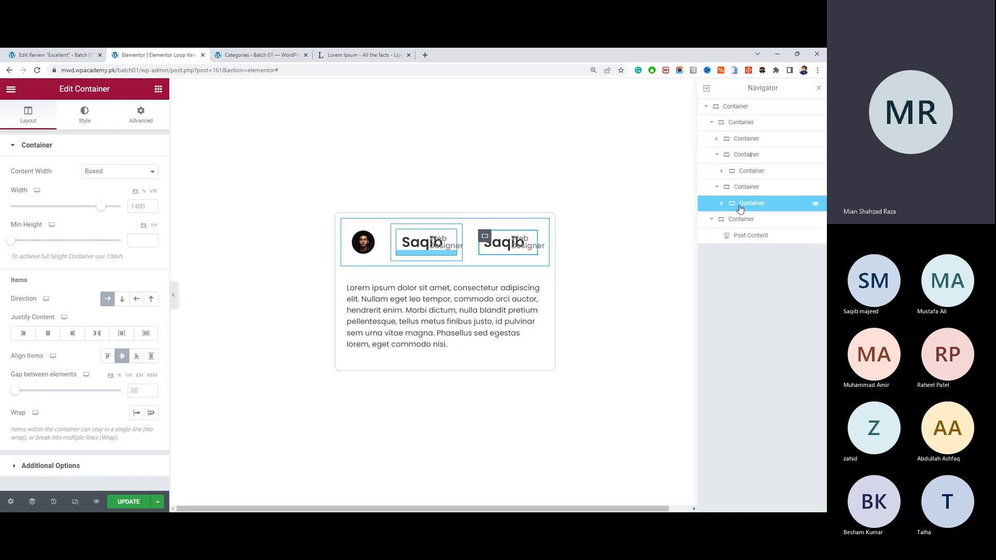
{"action": "right_click", "coordinate": [745, 204]}
{"action": "left_click", "coordinate": [751, 381]}
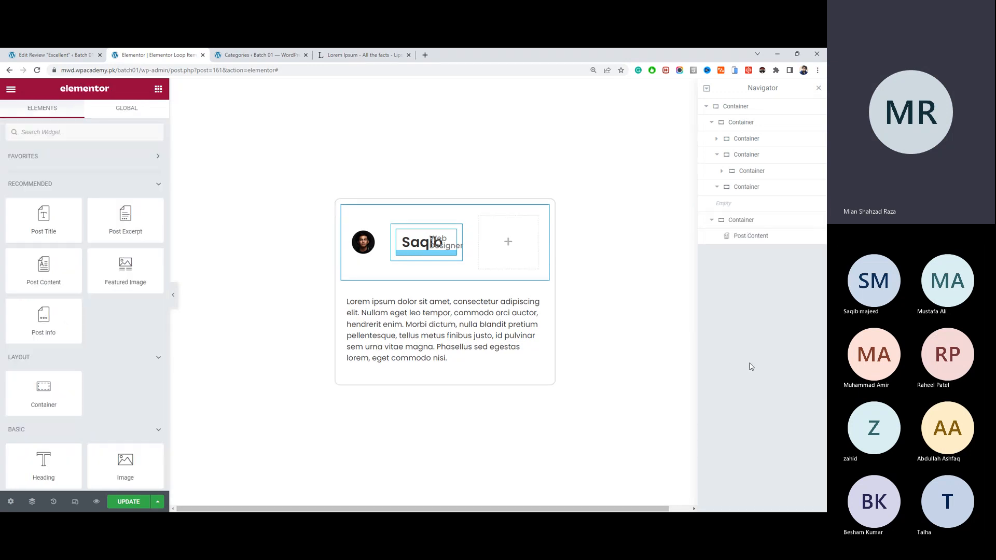
{"action": "left_click", "coordinate": [738, 187]}
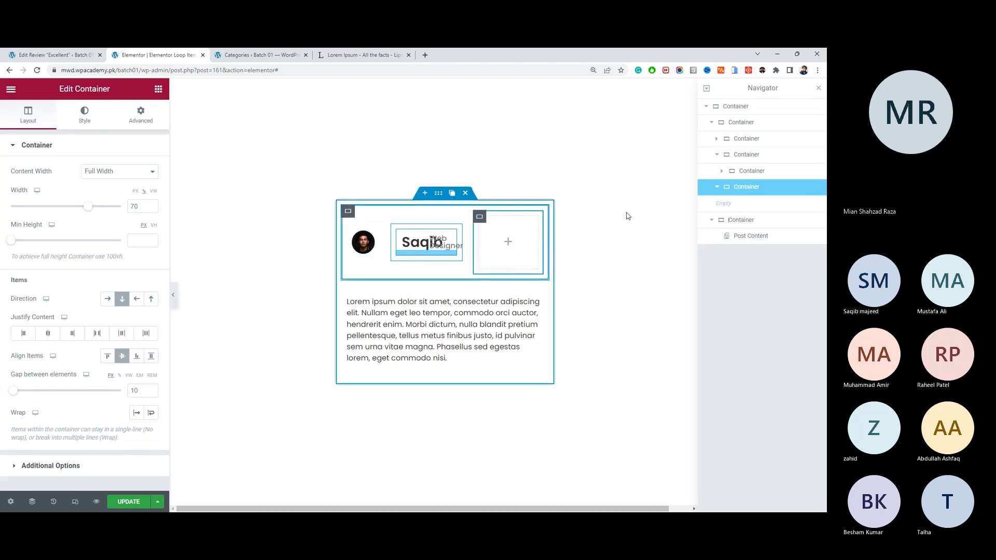
{"action": "right_click", "coordinate": [728, 191]}
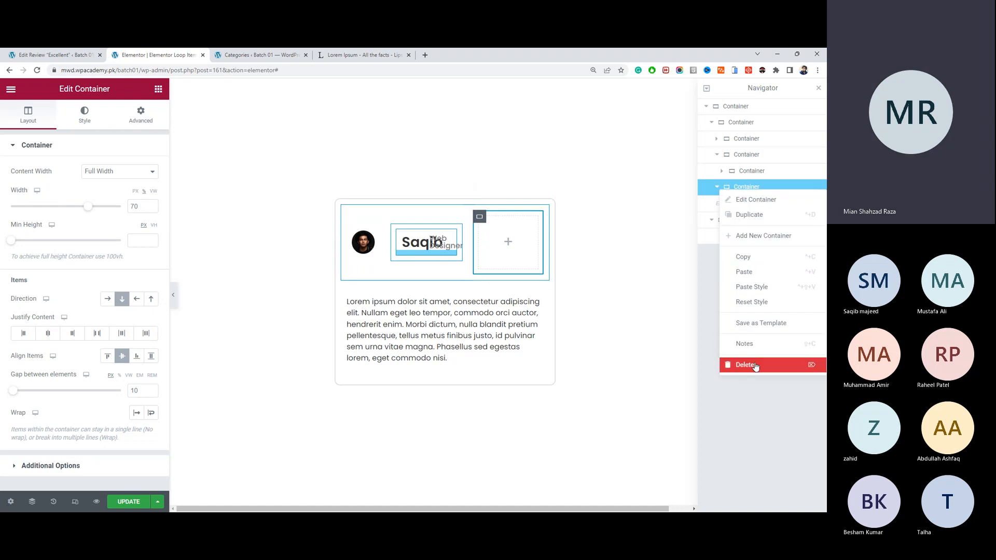
{"action": "left_click", "coordinate": [755, 366]}
Step: Duplicate the nested name and job title container within its parent and delete both headings from the copy
{"action": "left_click", "coordinate": [743, 177]}
{"action": "right_click", "coordinate": [743, 178]}
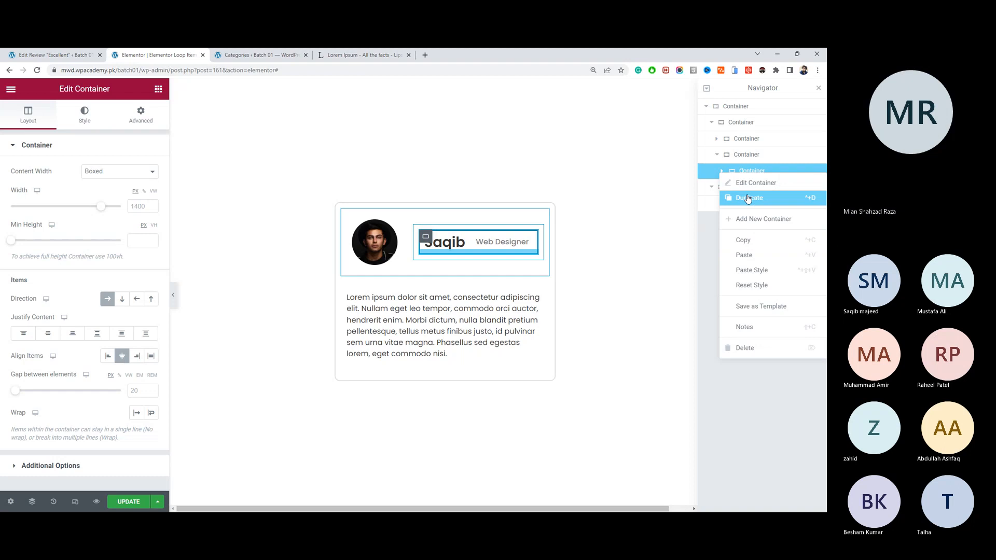
{"action": "left_click", "coordinate": [747, 198]}
{"action": "left_click", "coordinate": [746, 203]}
{"action": "right_click", "coordinate": [746, 204]}
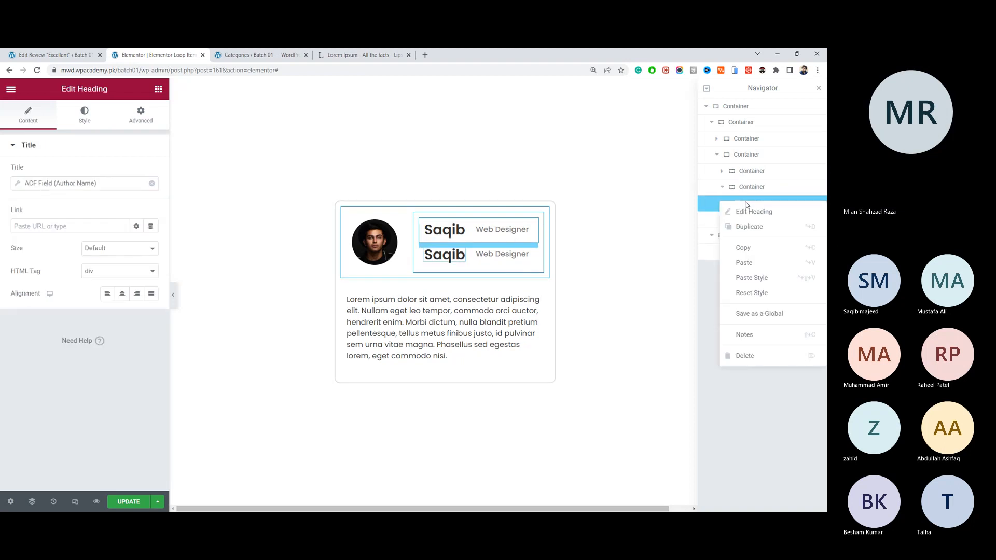
{"action": "left_click", "coordinate": [762, 356]}
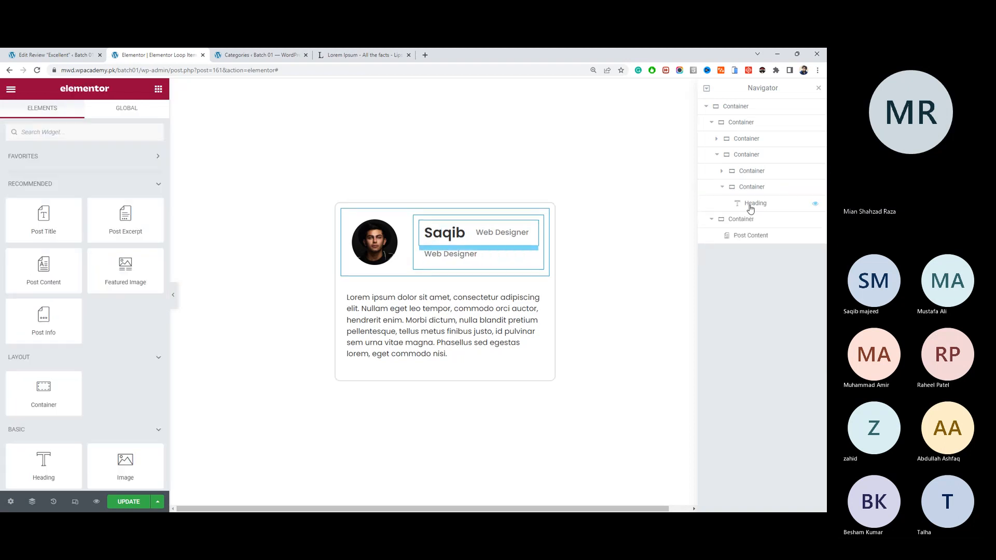
{"action": "left_click", "coordinate": [750, 204]}
{"action": "right_click", "coordinate": [749, 204]}
{"action": "left_click", "coordinate": [762, 357]}
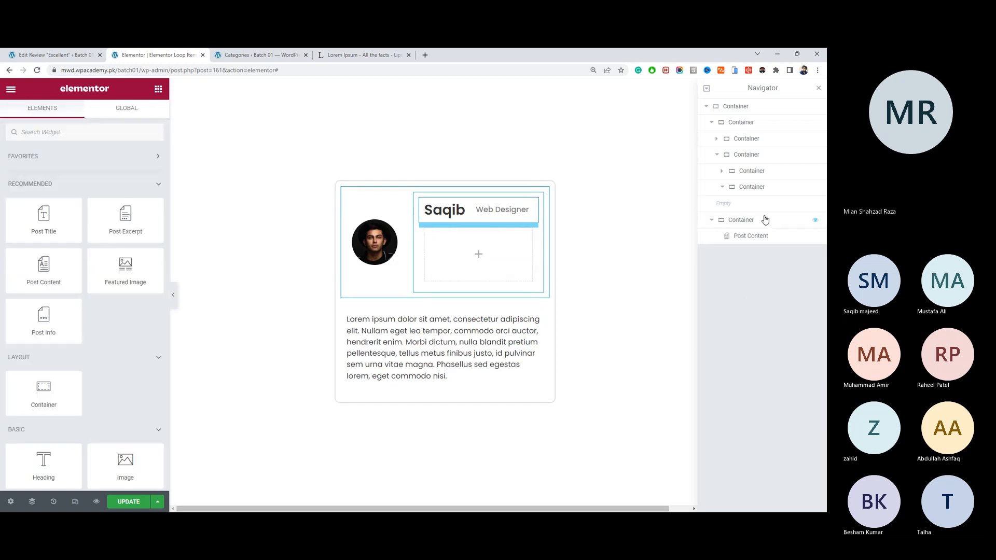
Step: Search the widgets for "rat" and place a Star Rating widget in the empty container below the name row
{"action": "left_click", "coordinate": [760, 188]}
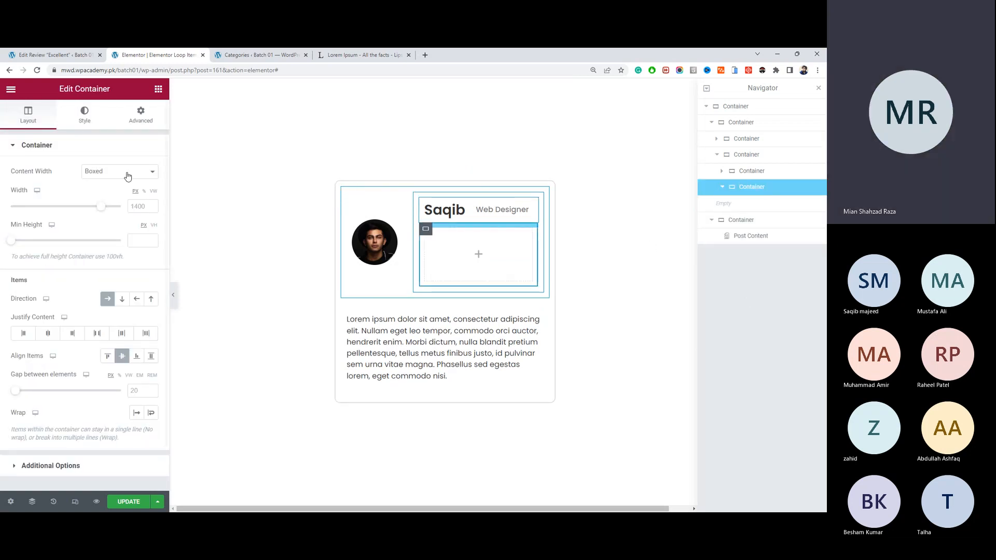
{"action": "left_click", "coordinate": [158, 89]}
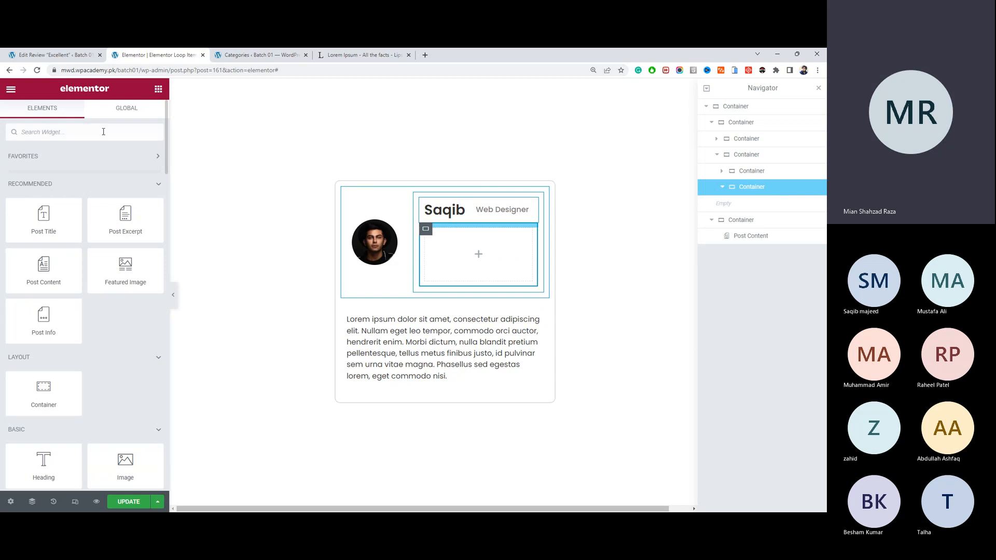
{"action": "type", "text": "rat"}
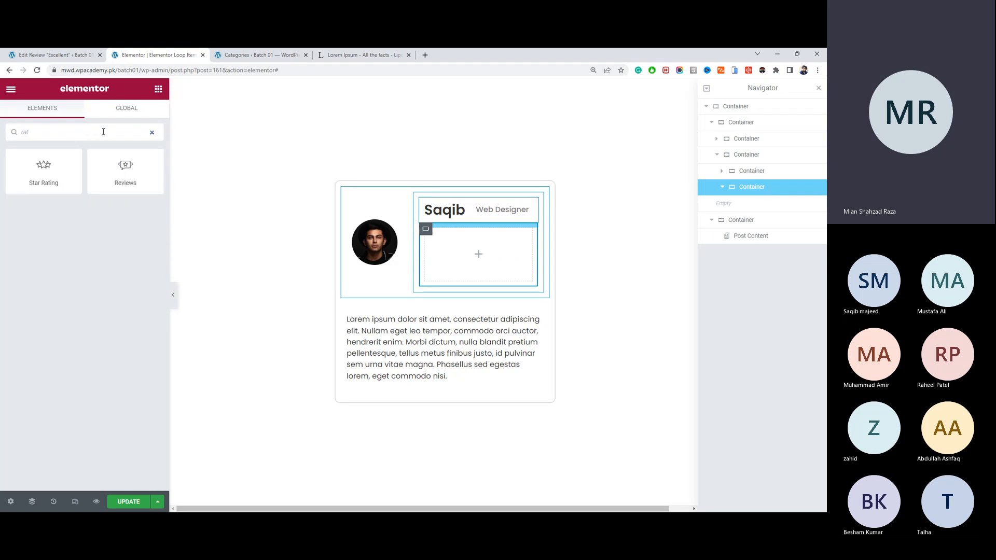
{"action": "left_click_drag", "start_coordinate": [54, 170], "coordinate": [521, 243]}
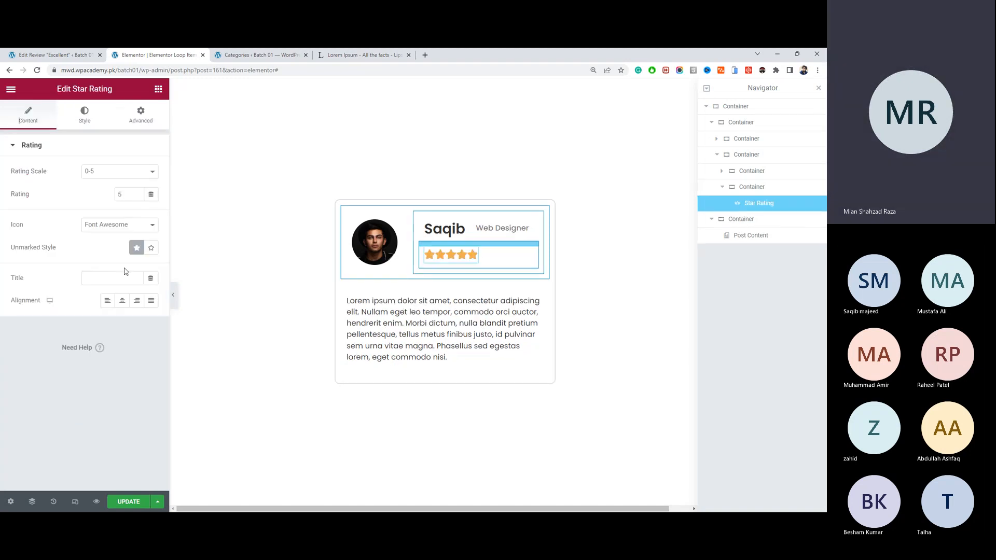
Step: Keep the Star Rating scale at 0-5 and link its rating to the dynamic ACF Number Field with the key Rating
{"action": "left_click", "coordinate": [104, 175]}
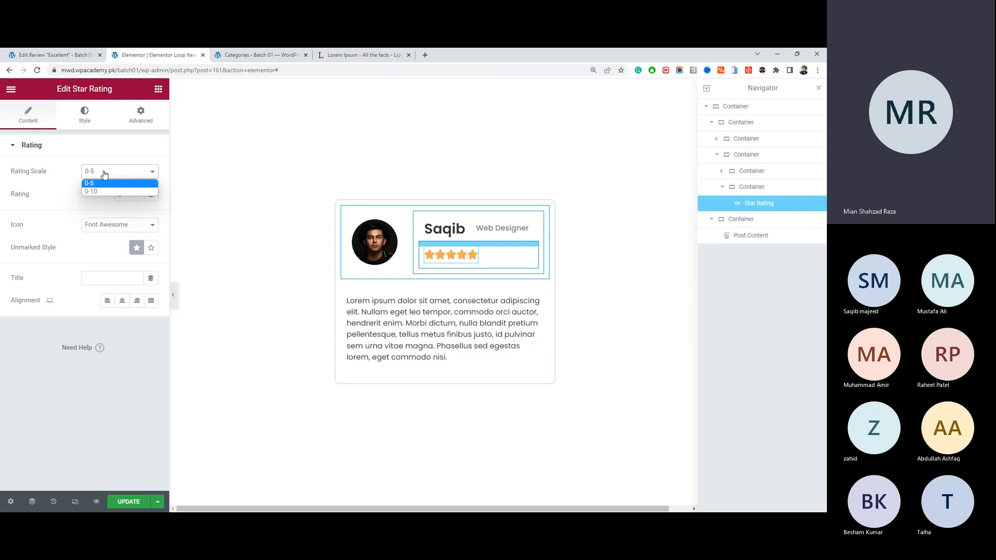
{"action": "left_click", "coordinate": [105, 175]}
{"action": "left_click", "coordinate": [104, 174]}
{"action": "left_click", "coordinate": [108, 184]}
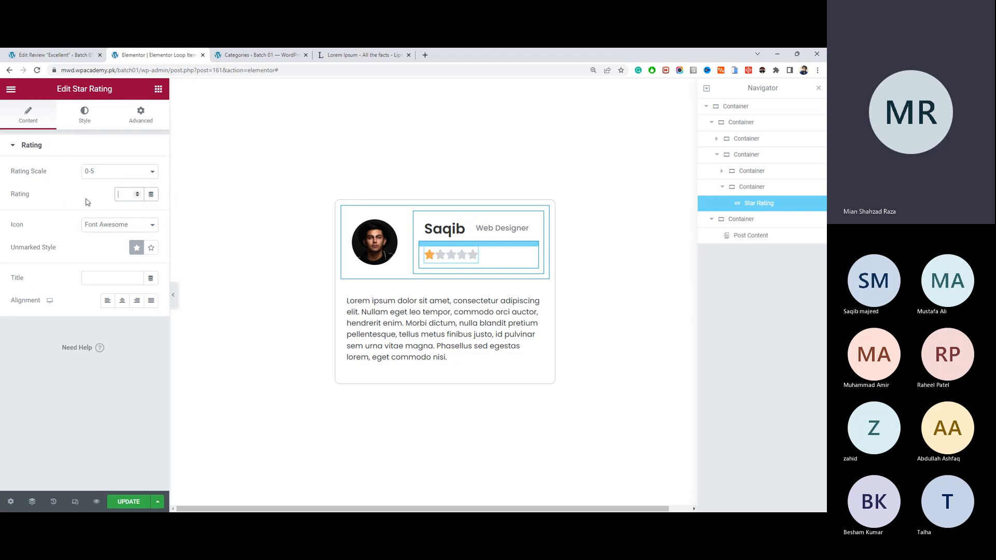
{"action": "left_click", "coordinate": [150, 195]}
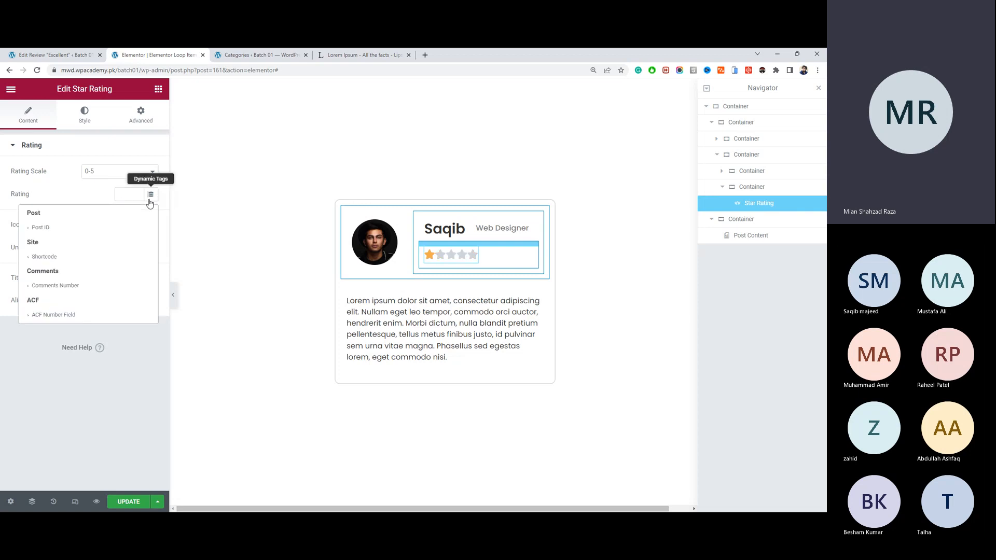
{"action": "left_click", "coordinate": [114, 313]}
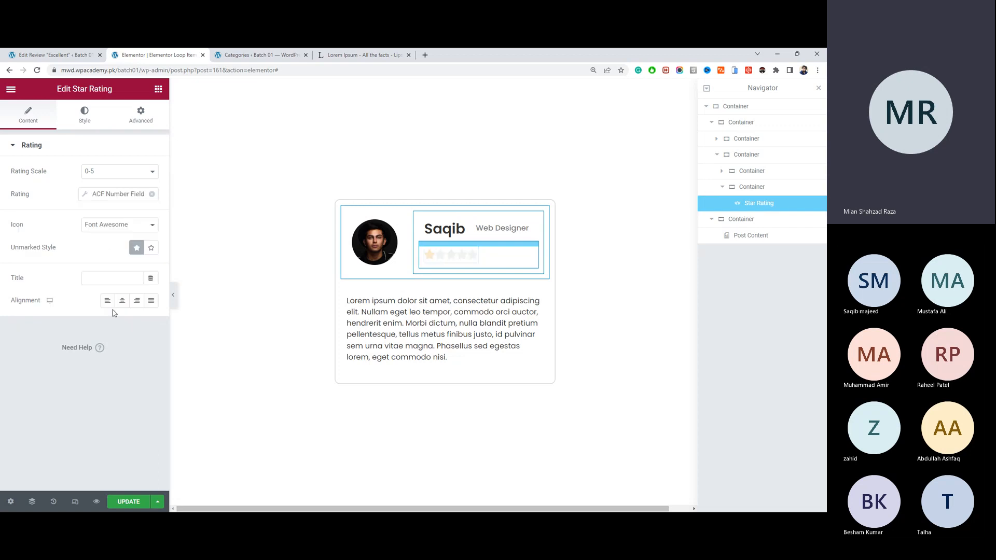
{"action": "left_click", "coordinate": [115, 194]}
{"action": "left_click", "coordinate": [171, 240]}
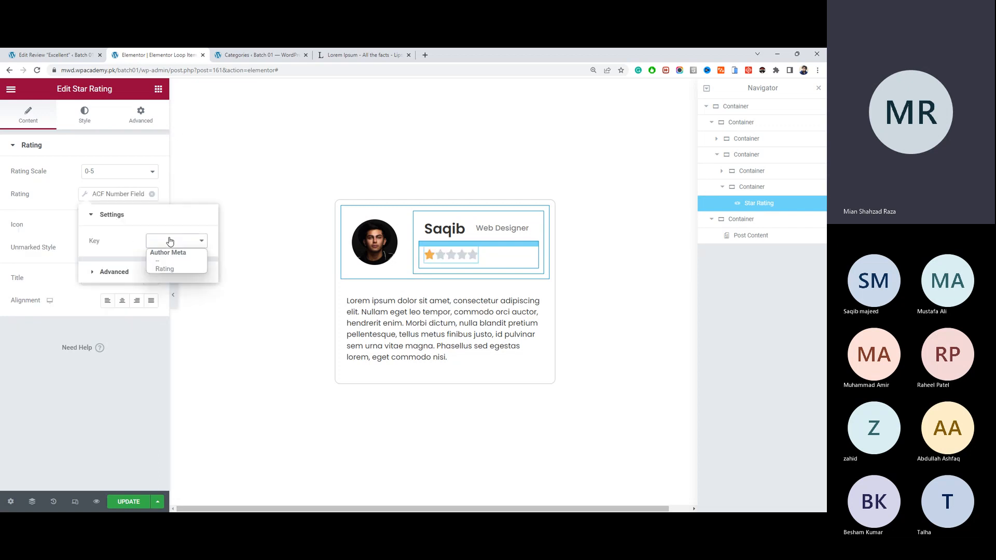
{"action": "left_click", "coordinate": [165, 269]}
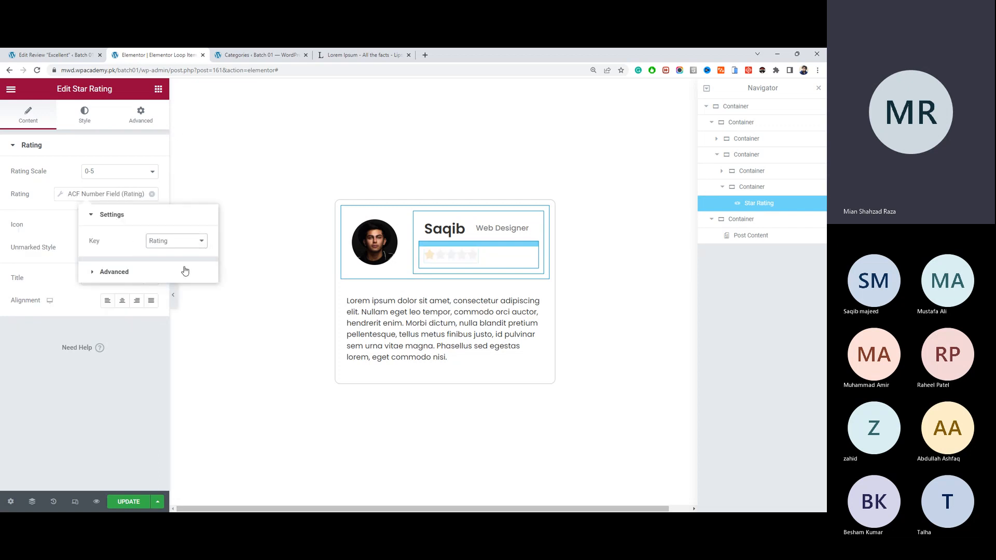
{"action": "left_click", "coordinate": [39, 219]}
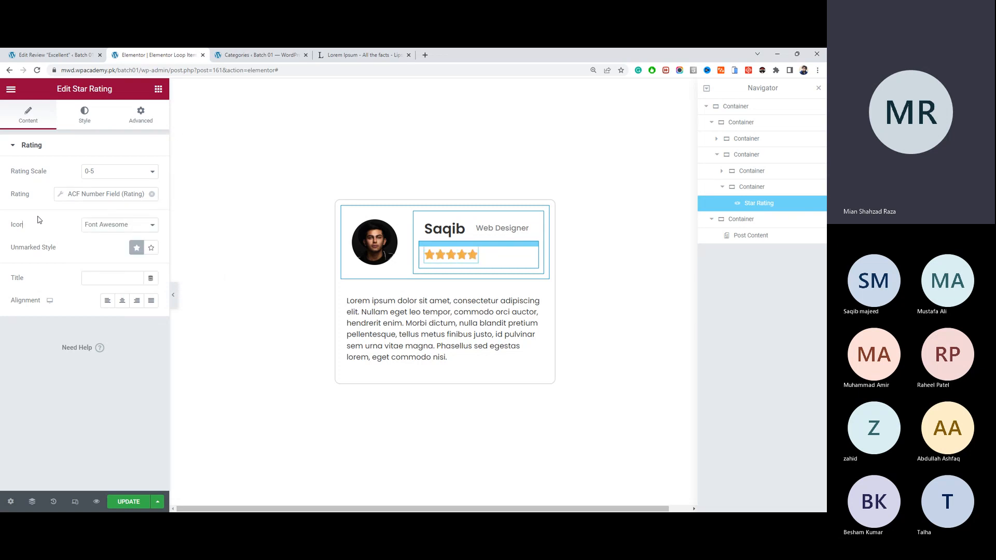
Step: Compare the Font Awesome and Unicode icon options for the star rating and set the icon to Unicode
{"action": "left_click", "coordinate": [99, 229]}
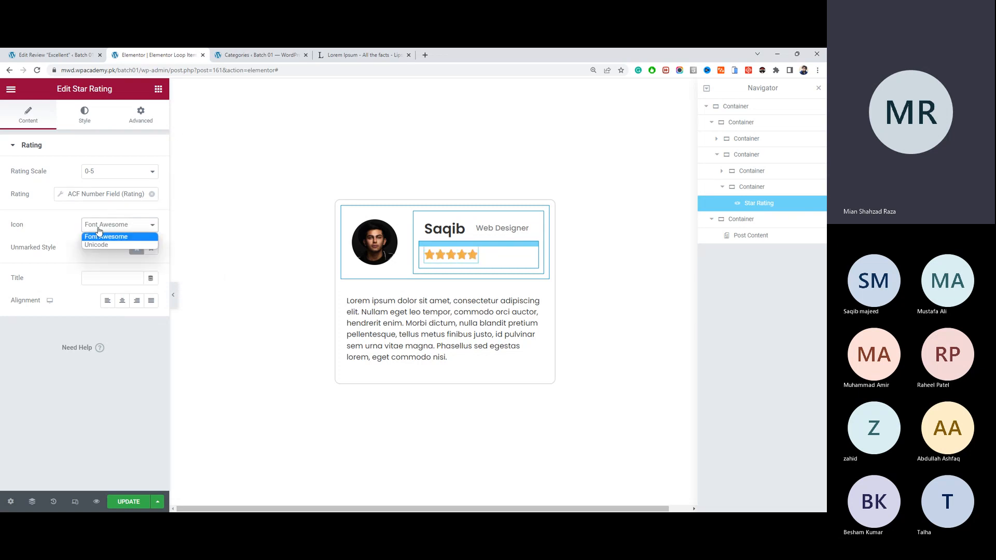
{"action": "left_click", "coordinate": [106, 245]}
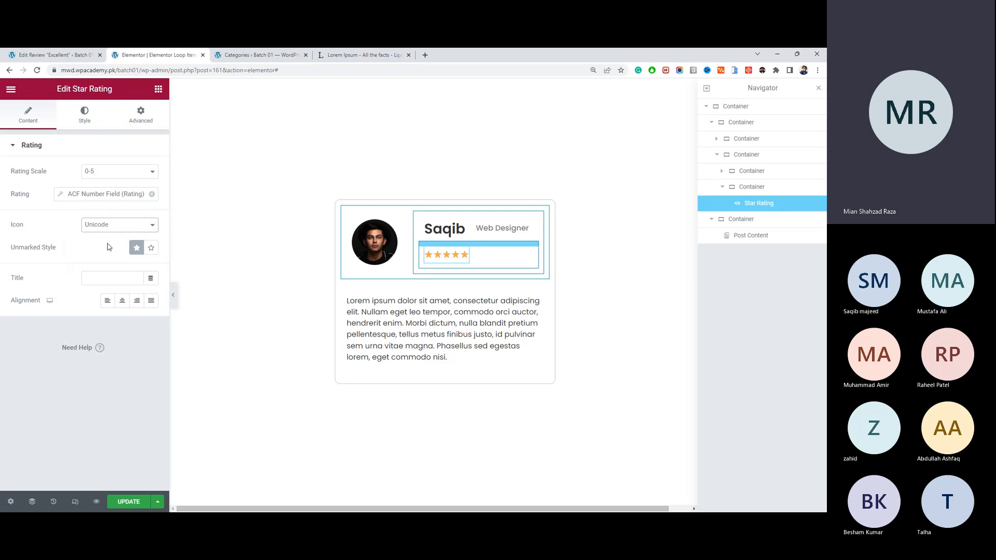
{"action": "left_click", "coordinate": [144, 226]}
{"action": "left_click", "coordinate": [145, 235]}
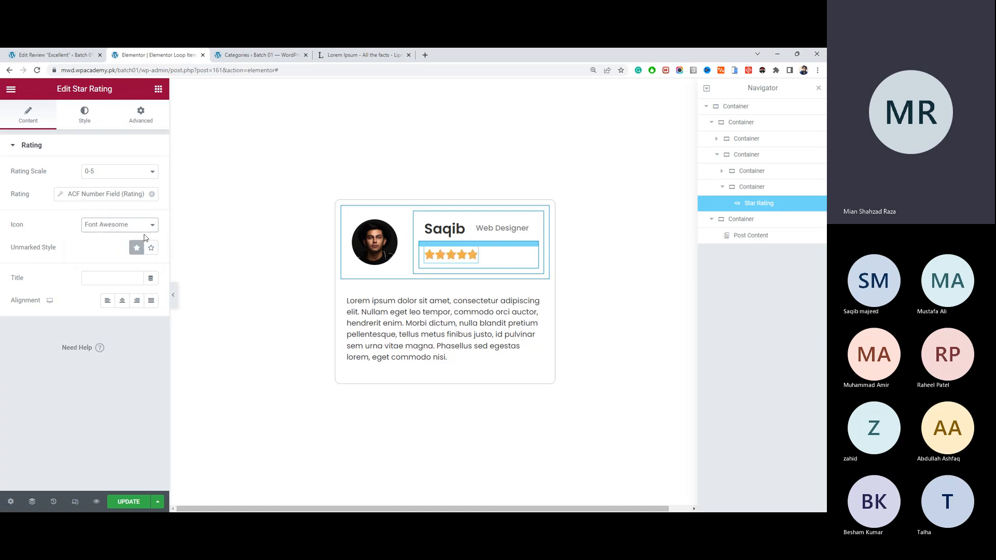
{"action": "left_click", "coordinate": [130, 227]}
{"action": "left_click", "coordinate": [129, 245]}
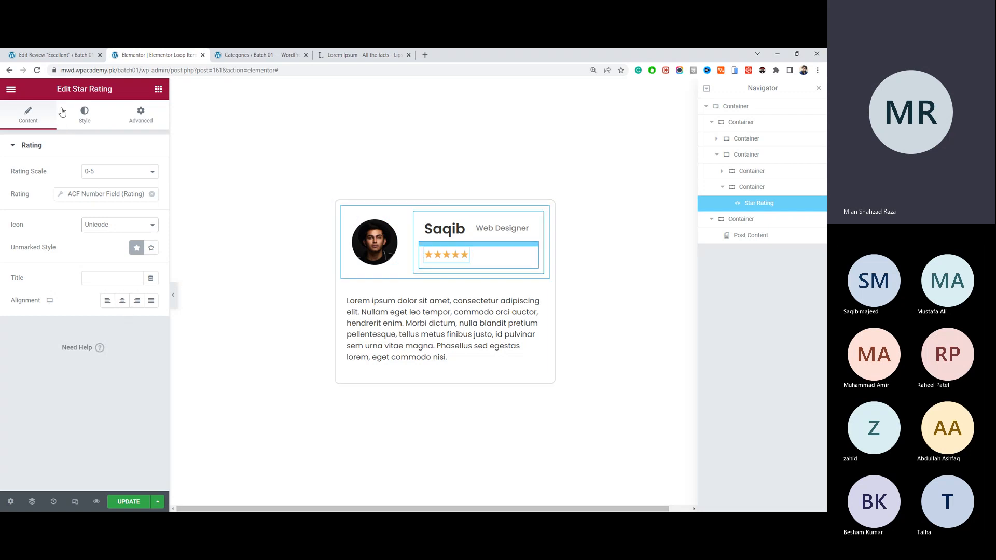
{"action": "left_click", "coordinate": [82, 116]}
{"action": "left_click", "coordinate": [135, 185]}
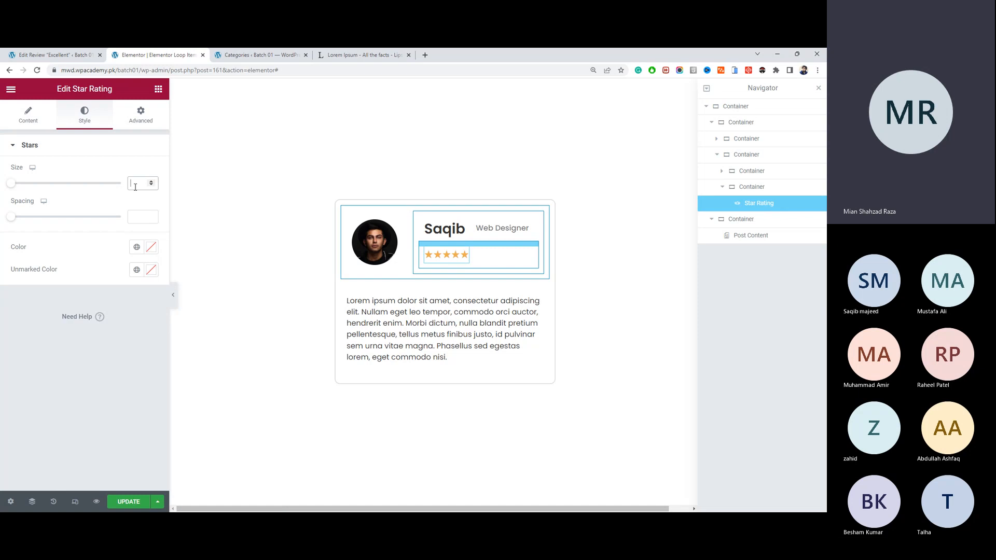
{"action": "left_click", "coordinate": [28, 115]}
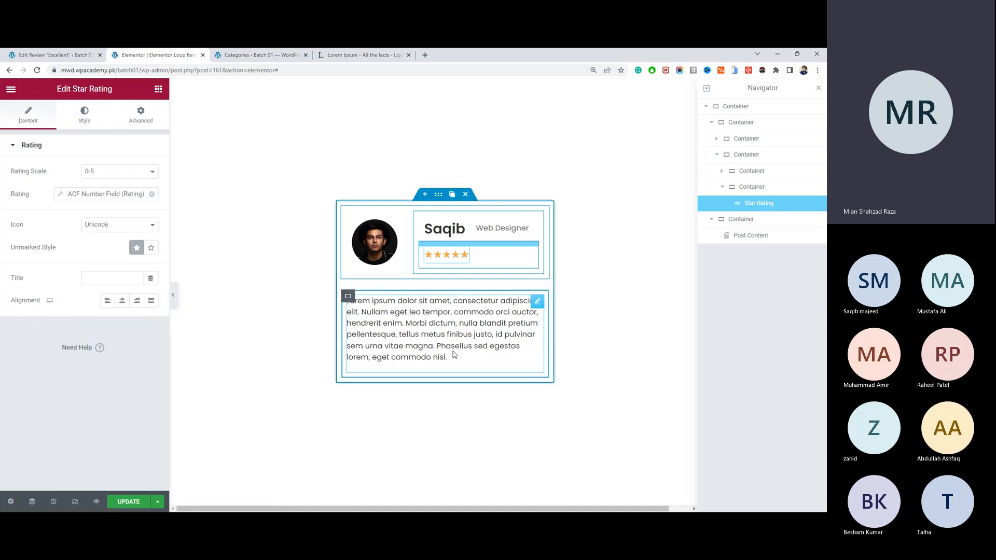
Step: Duplicate the review text container and delete the Post Content widget from the copy
{"action": "right_click", "coordinate": [347, 299]}
{"action": "left_click", "coordinate": [358, 304]}
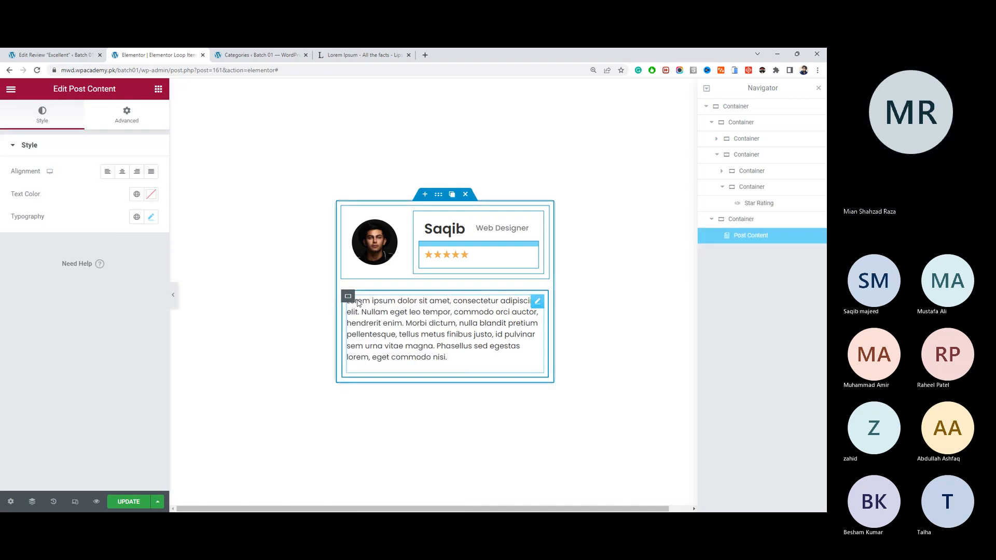
{"action": "left_click", "coordinate": [362, 297]}
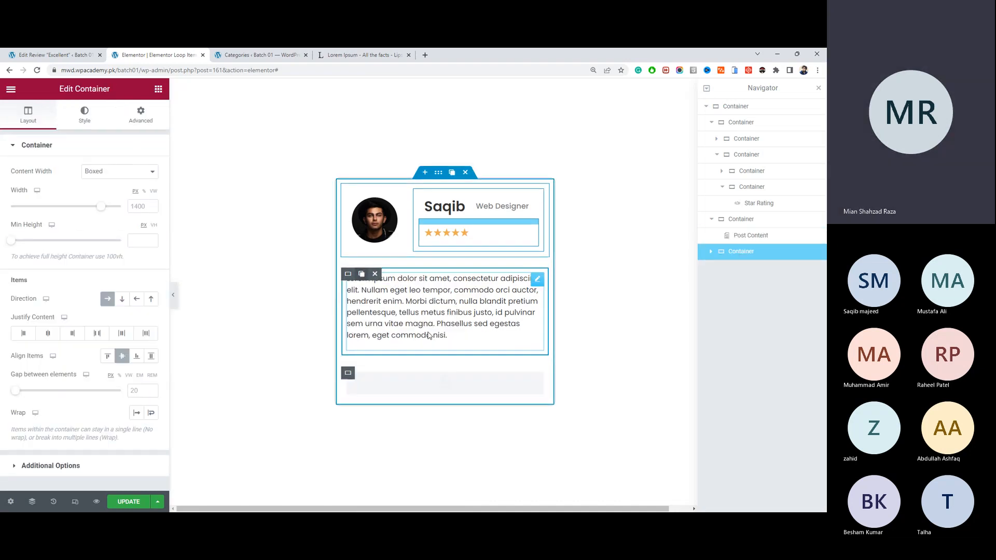
{"action": "right_click", "coordinate": [445, 385]}
{"action": "left_click", "coordinate": [502, 502]}
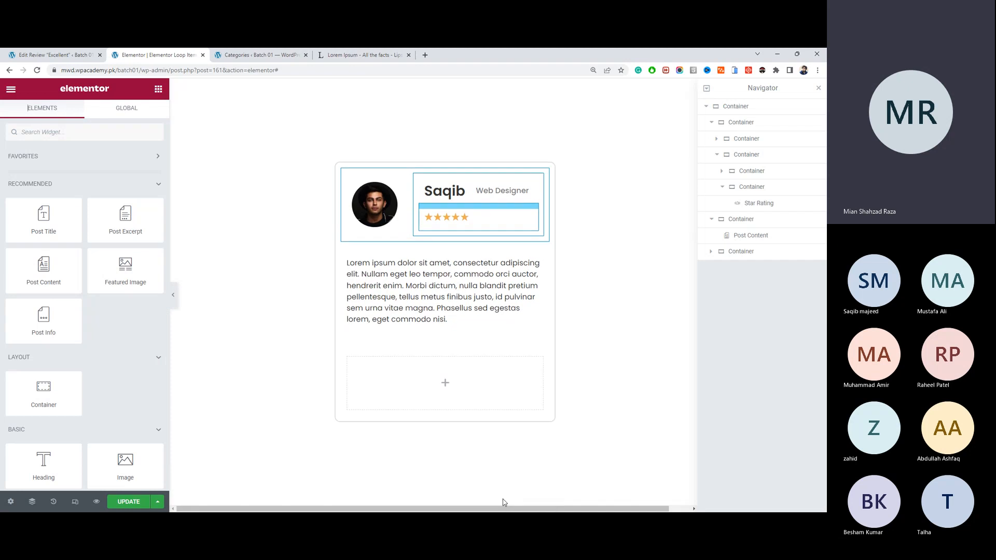
Step: Search the widgets for "soci", place Social Icons in the empty container below the review text, and remove its Youtube item
{"action": "left_click", "coordinate": [108, 137]}
{"action": "type", "text": "soci"}
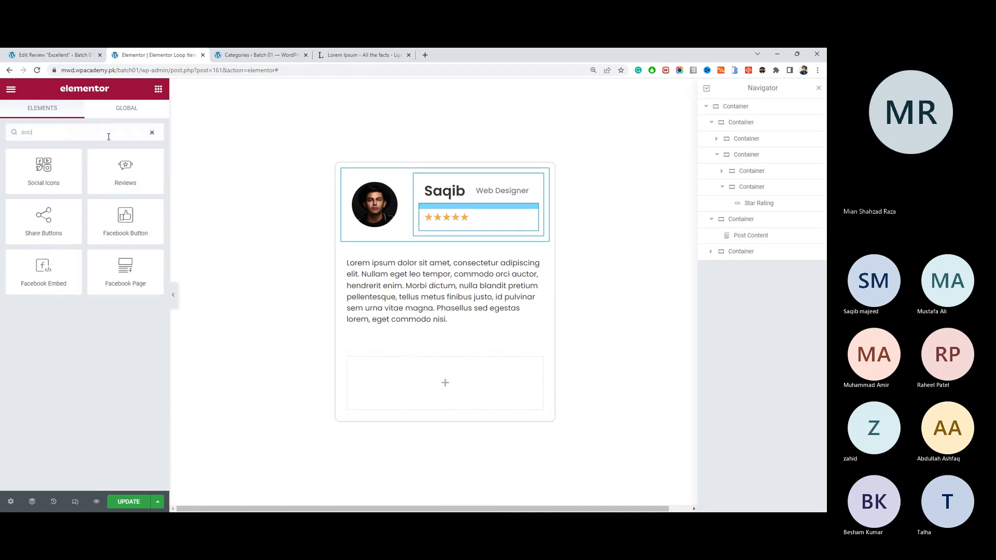
{"action": "left_click_drag", "start_coordinate": [46, 172], "coordinate": [477, 398]}
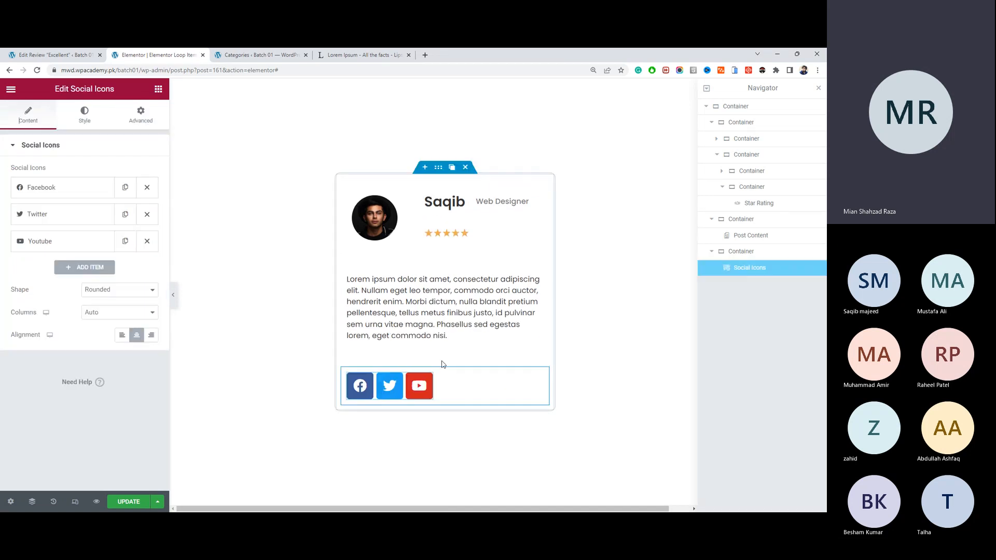
{"action": "left_click", "coordinate": [146, 240]}
Step: Link the Facebook social icon to the dynamic ACF URL Field with the key Facebook Link
{"action": "left_click", "coordinate": [63, 189]}
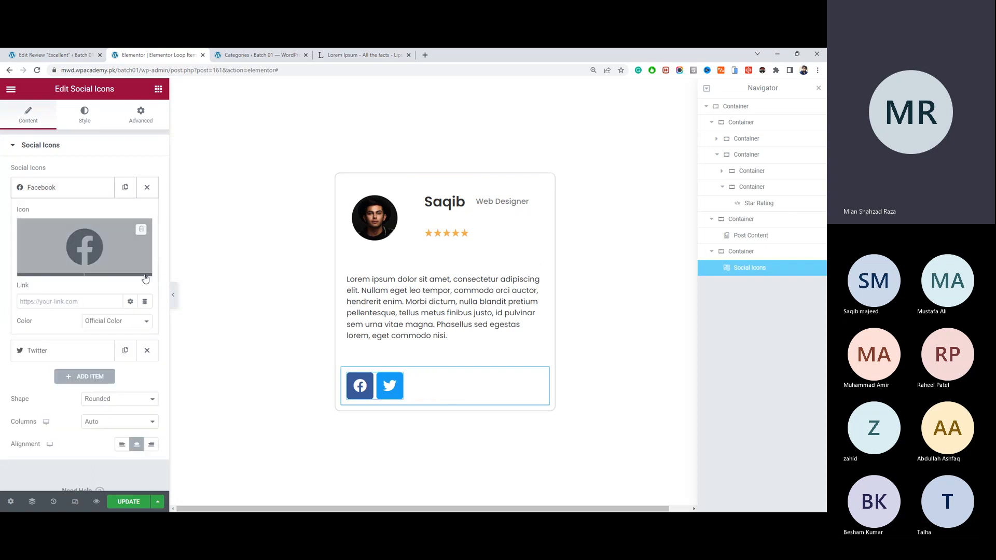
{"action": "left_click", "coordinate": [145, 302]}
{"action": "left_click_drag", "start_coordinate": [149, 352], "coordinate": [156, 413]}
{"action": "left_click", "coordinate": [95, 463]}
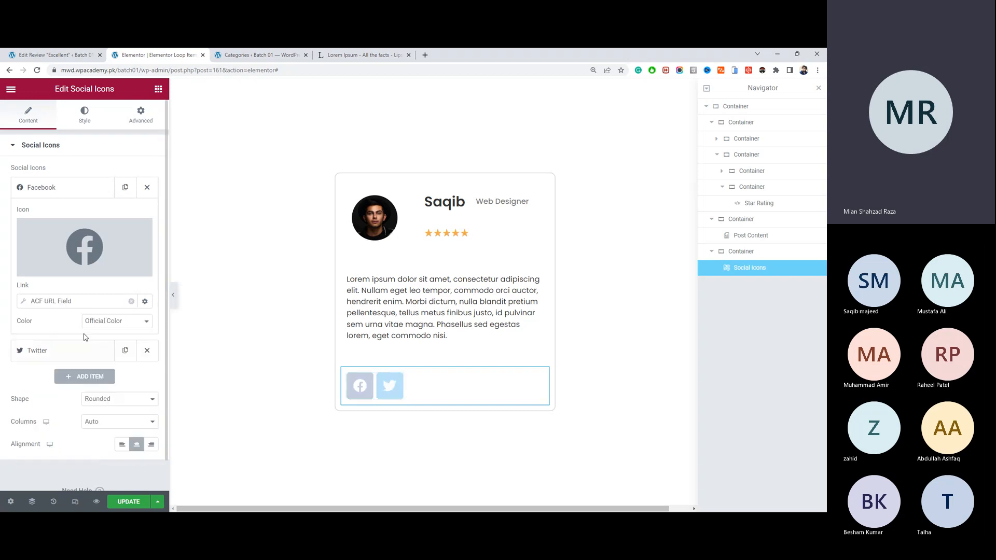
{"action": "left_click", "coordinate": [86, 304]}
{"action": "left_click", "coordinate": [116, 348]}
{"action": "left_click", "coordinate": [118, 384]}
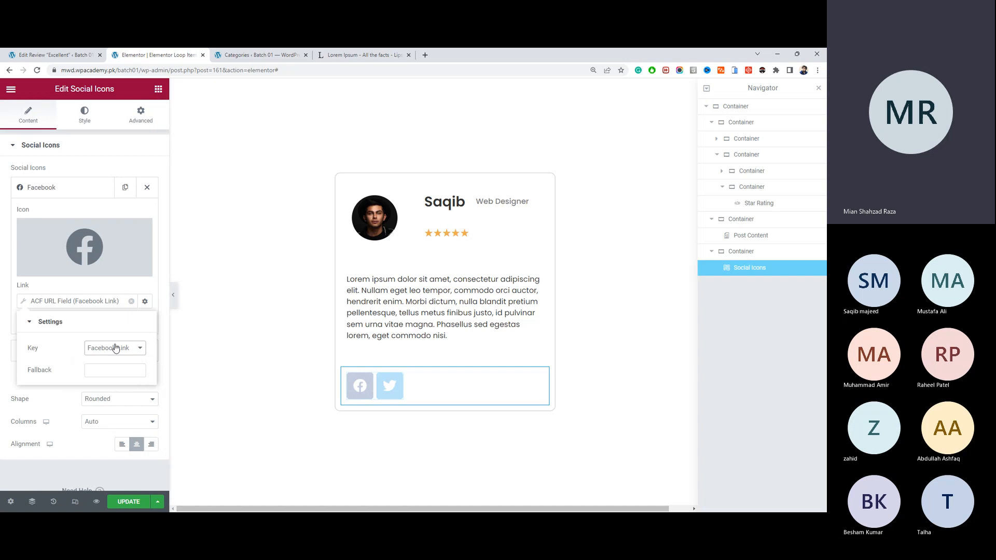
{"action": "left_click", "coordinate": [114, 288]}
Step: Link the Twitter social icon to the dynamic ACF URL Field with the key Twitter Link
{"action": "left_click", "coordinate": [106, 353]}
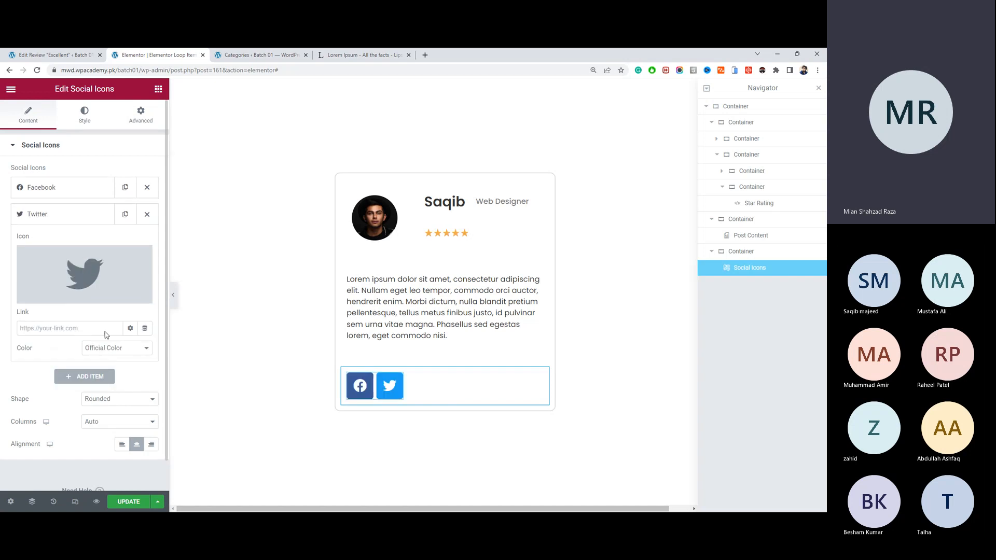
{"action": "left_click", "coordinate": [145, 328]}
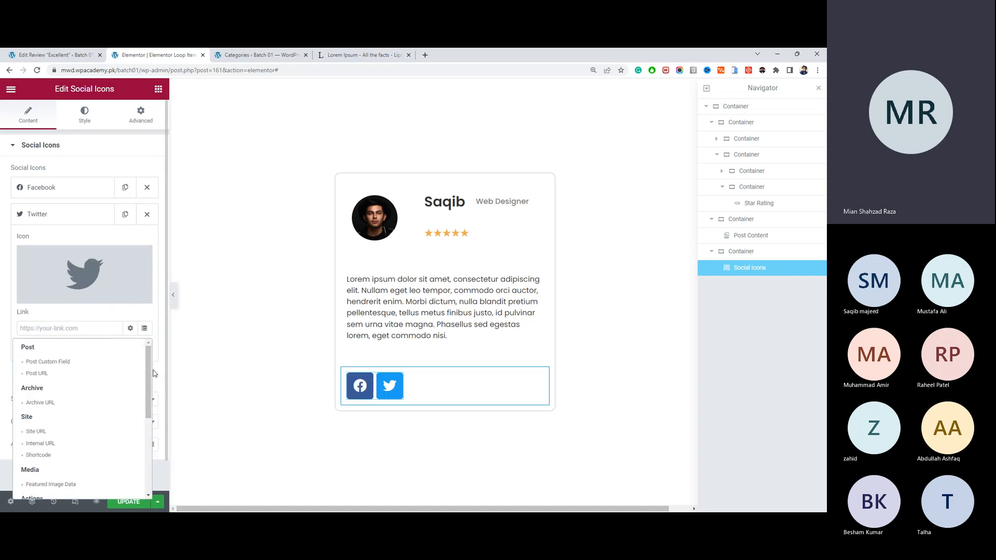
{"action": "left_click_drag", "start_coordinate": [154, 369], "coordinate": [136, 478]}
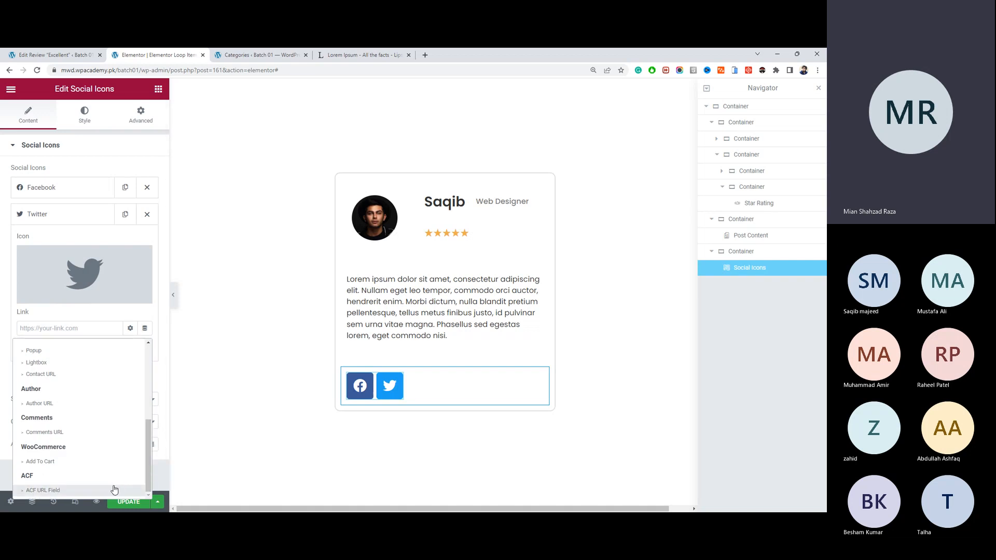
{"action": "left_click", "coordinate": [116, 488]}
{"action": "left_click", "coordinate": [101, 328]}
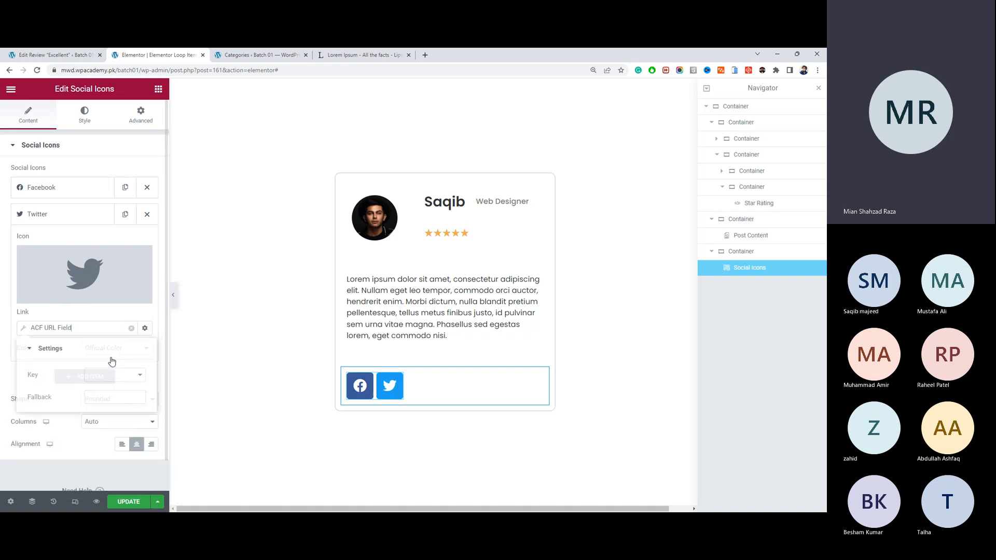
{"action": "left_click", "coordinate": [118, 375]}
{"action": "left_click", "coordinate": [125, 418]}
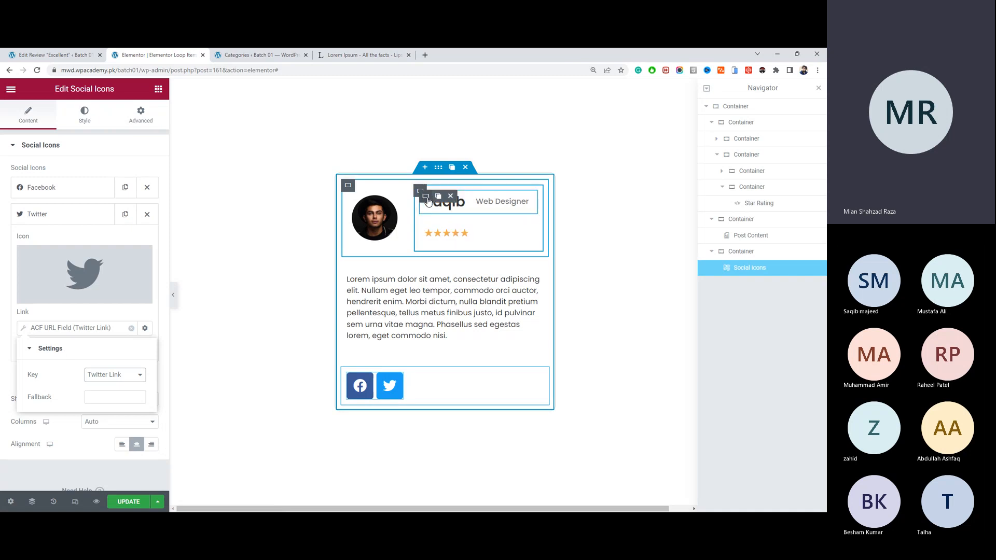
Step: Set the gap between elements to 0 for the container holding the name row and star rating
{"action": "left_click", "coordinate": [420, 191]}
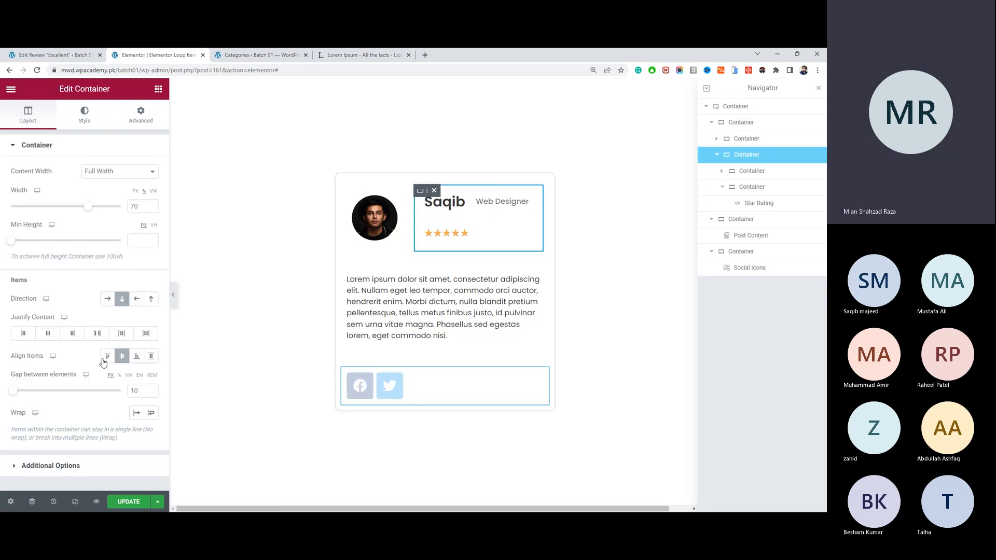
{"action": "left_click", "coordinate": [134, 390]}
{"action": "type", "text": "0"}
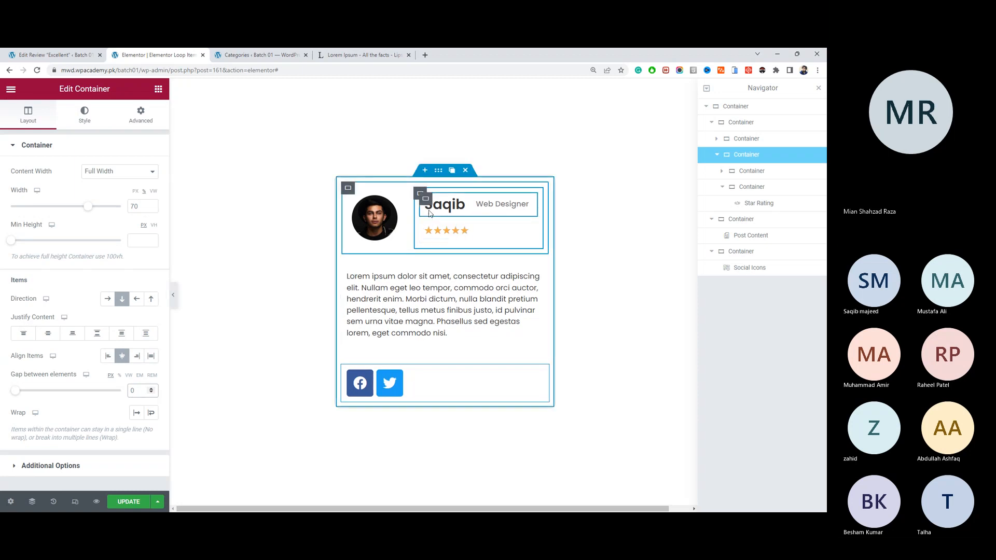
Step: Give the star rating's container 0 padding on all sides except 10 px on its left edge
{"action": "left_click", "coordinate": [424, 227]}
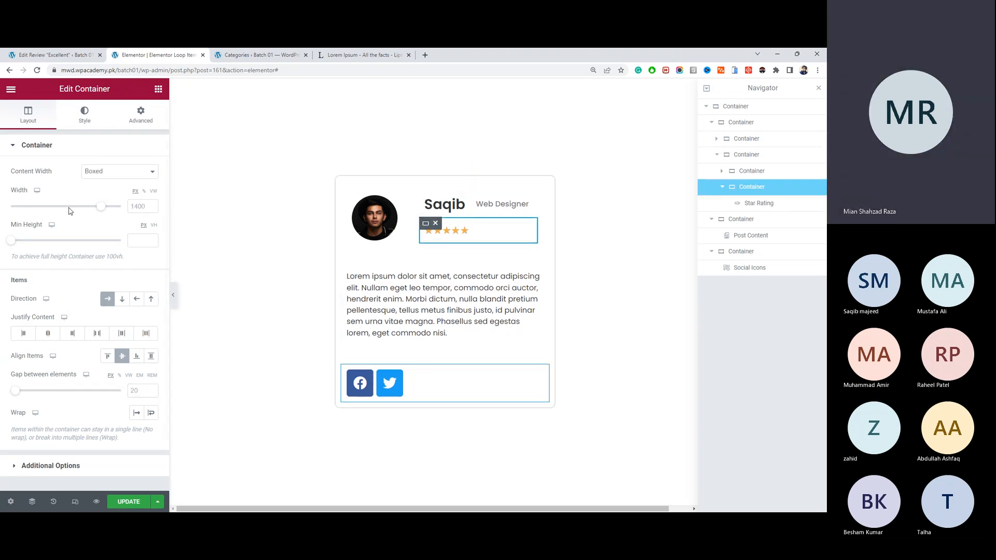
{"action": "left_click", "coordinate": [141, 114]}
{"action": "left_click", "coordinate": [25, 227]}
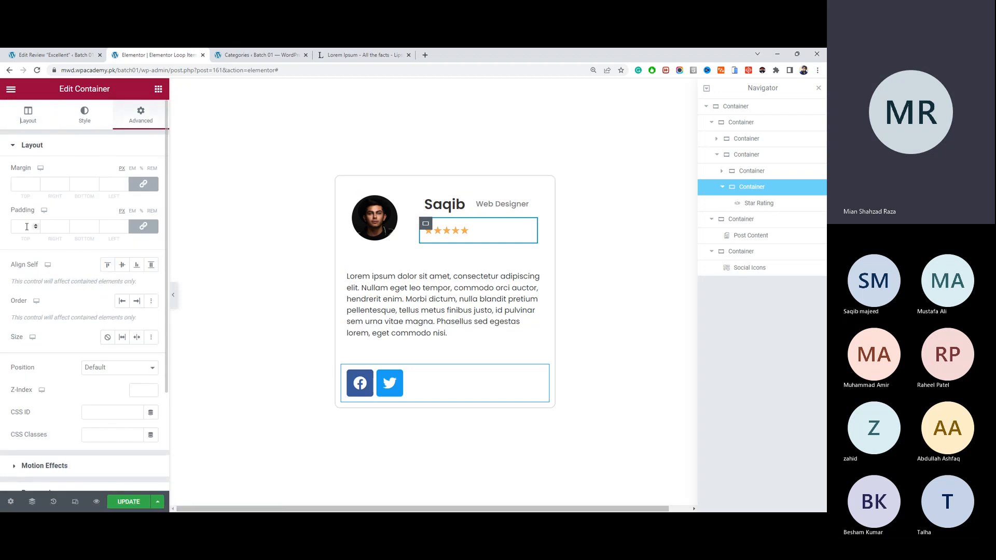
{"action": "type", "text": "0"}
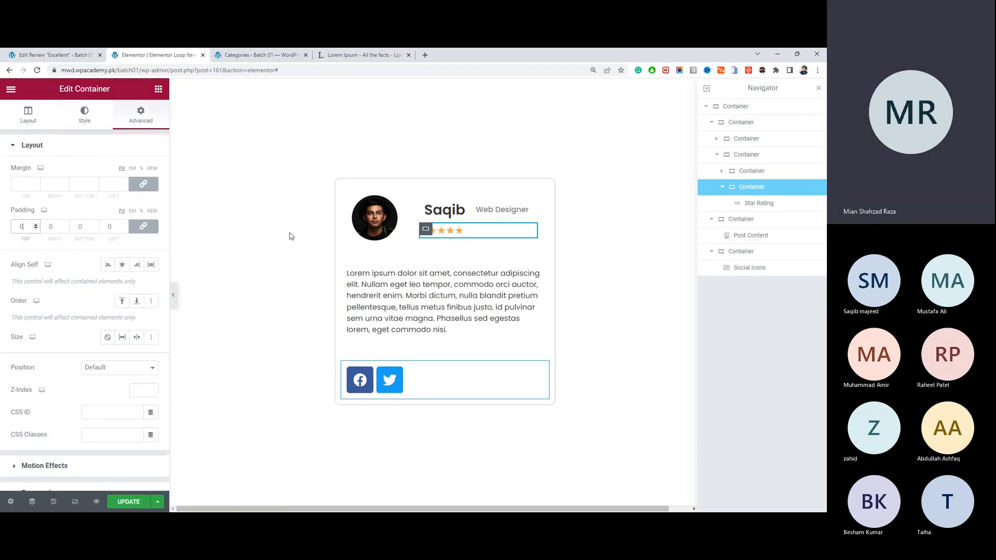
{"action": "left_click", "coordinate": [143, 226]}
{"action": "left_click", "coordinate": [109, 226]}
{"action": "type", "text": "10"}
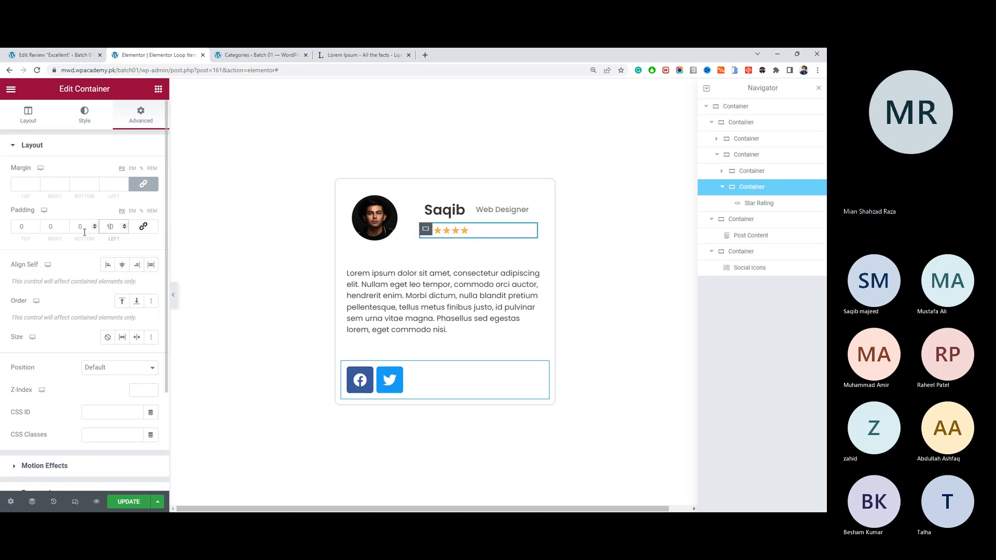
{"action": "left_click", "coordinate": [423, 291]}
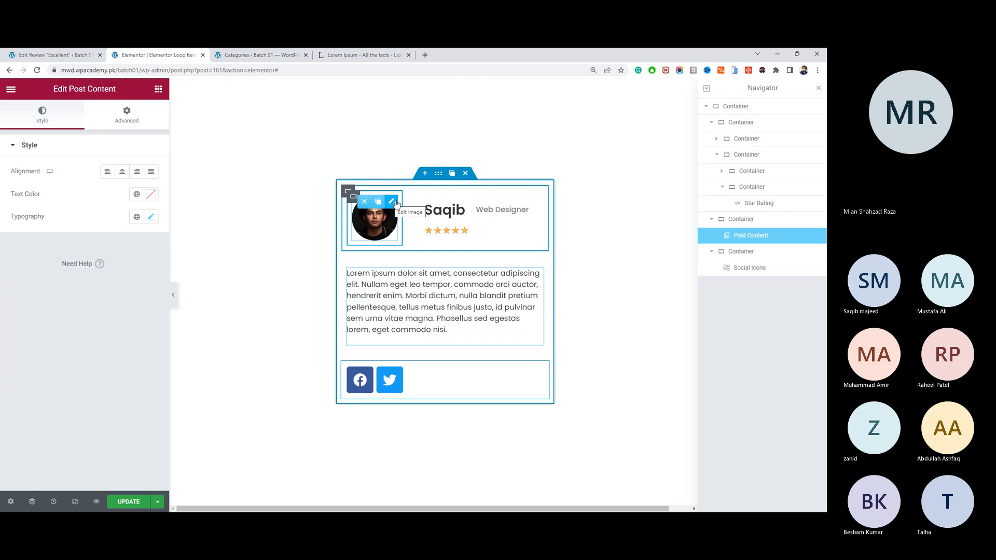
Step: Compare spacing options for the card's header container, choosing Space Between for Justify Content and Full Width for Content Width
{"action": "left_click", "coordinate": [348, 191]}
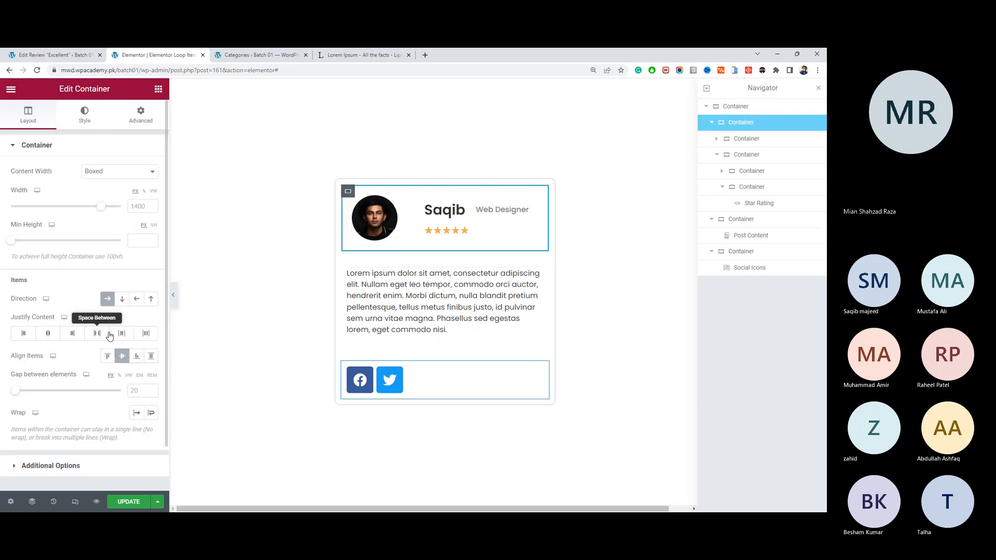
{"action": "left_click", "coordinate": [140, 335]}
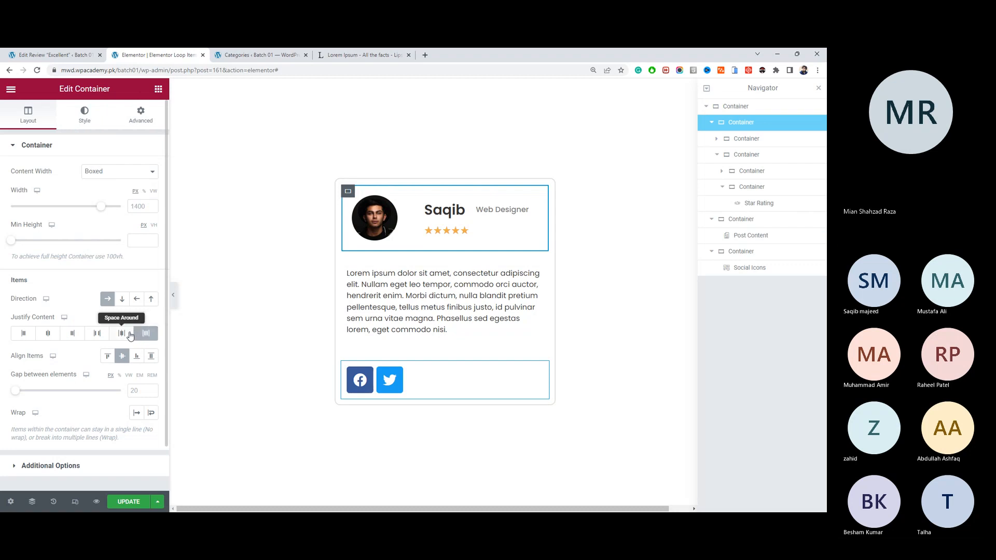
{"action": "left_click", "coordinate": [129, 335]}
{"action": "left_click", "coordinate": [97, 334]}
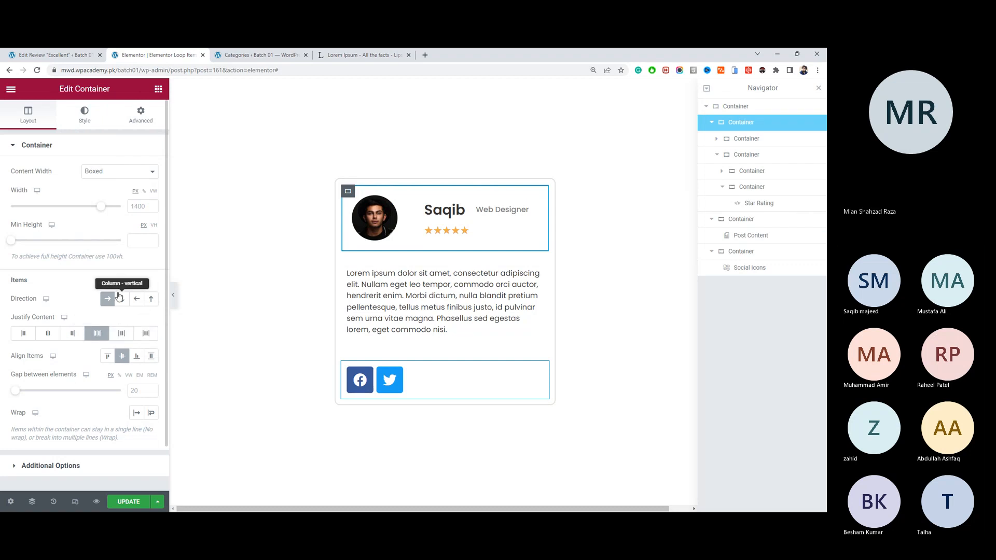
{"action": "left_click", "coordinate": [134, 173]}
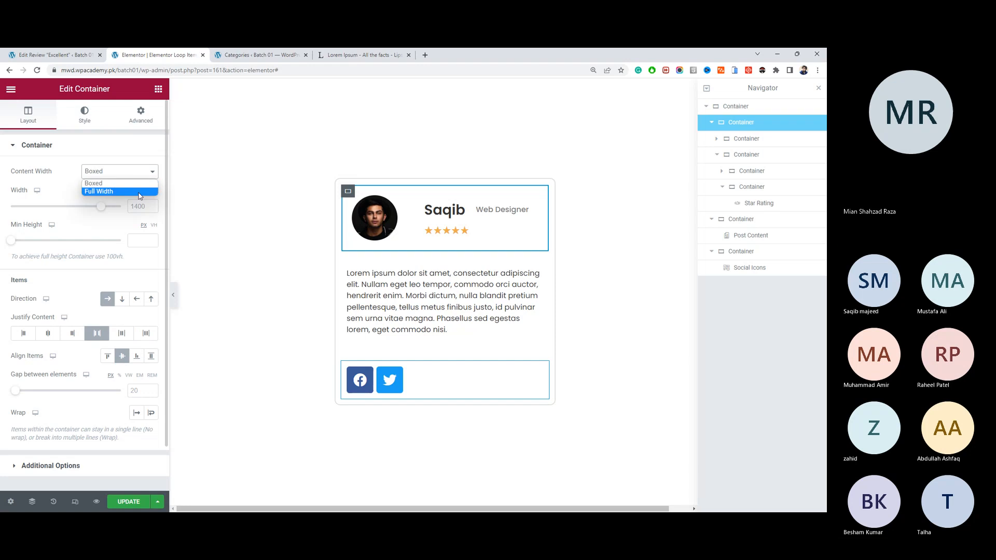
{"action": "left_click", "coordinate": [139, 192]}
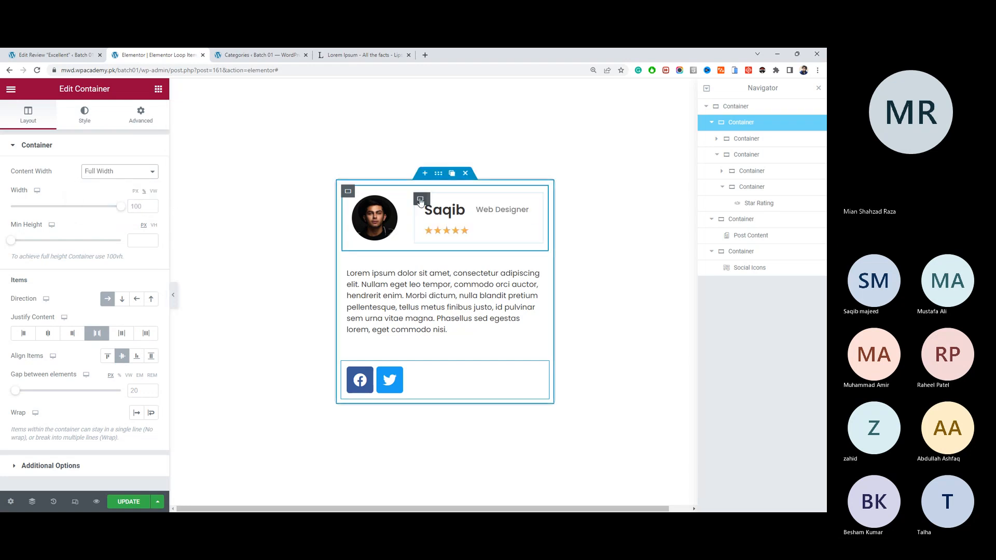
Step: Try centring the social icons in their container and set its Justify Content to Start
{"action": "left_click", "coordinate": [389, 385]}
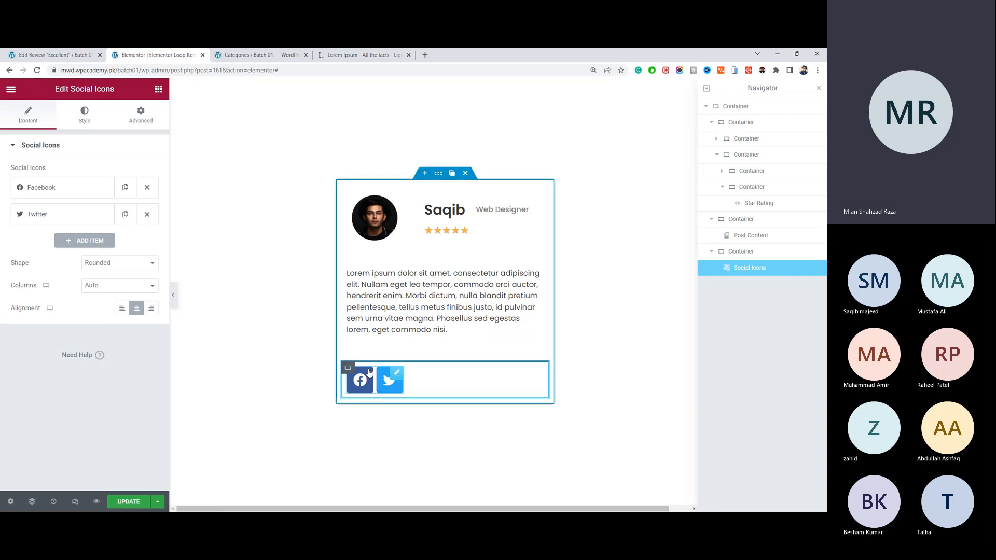
{"action": "left_click", "coordinate": [347, 367]}
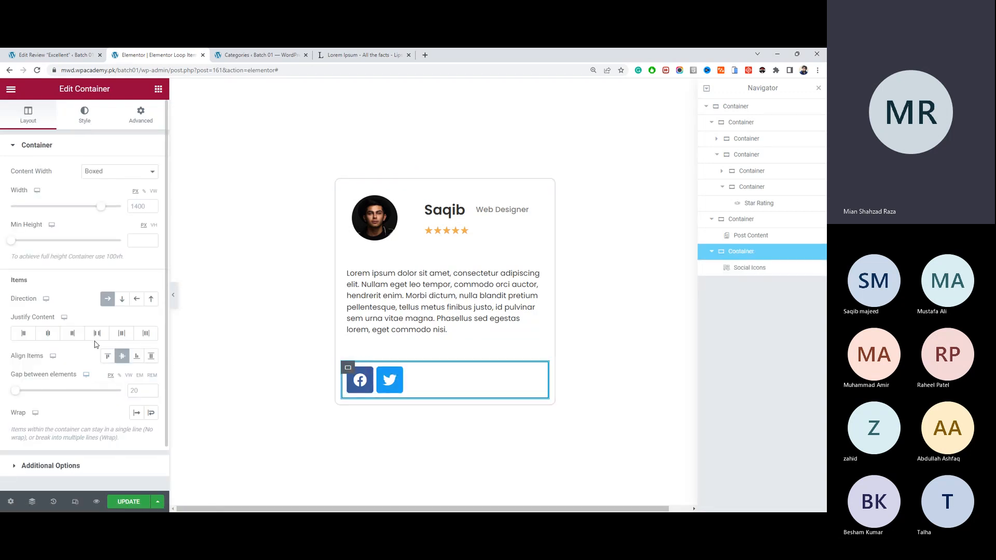
{"action": "left_click", "coordinate": [48, 333]}
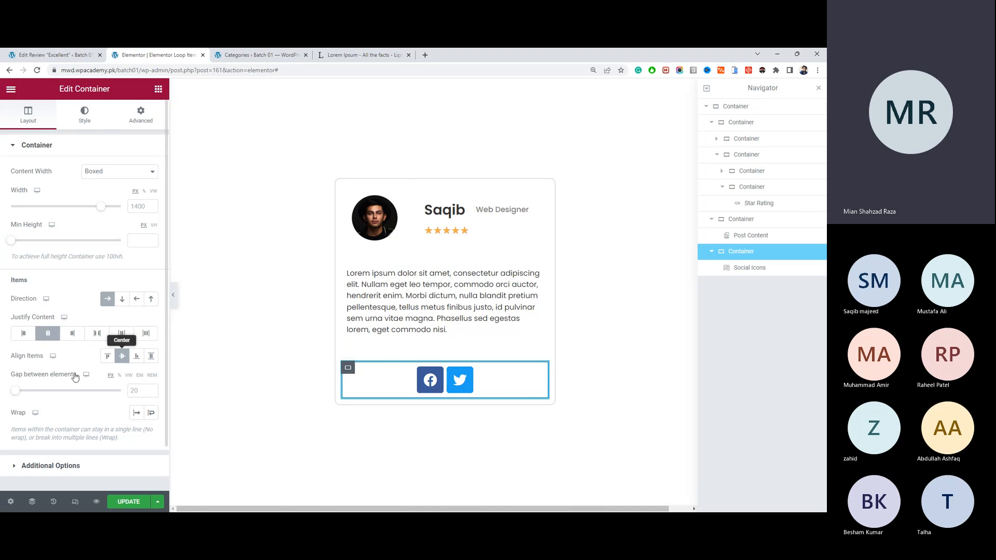
{"action": "left_click", "coordinate": [29, 335]}
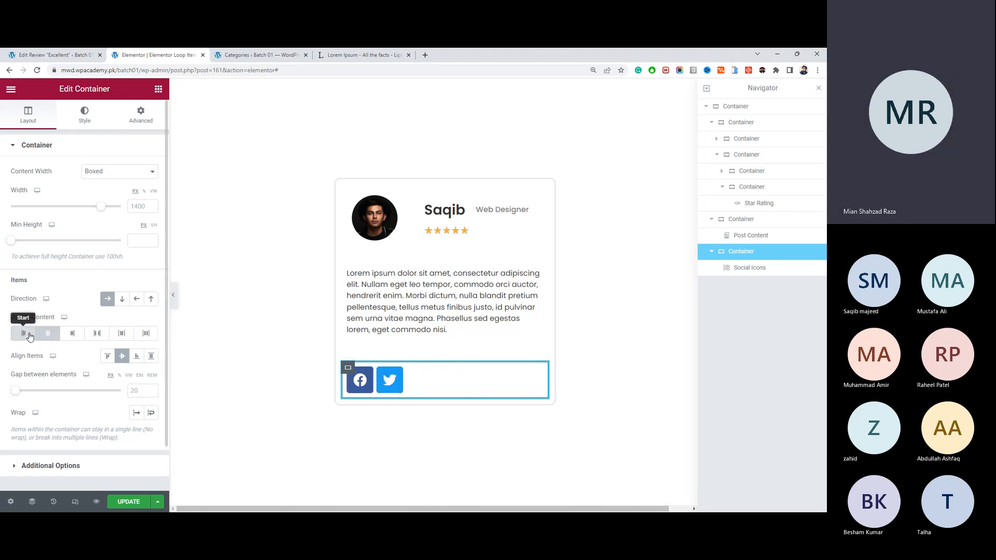
Step: Change the social icons' shape to Circle and set their icon size to 18
{"action": "left_click", "coordinate": [389, 380]}
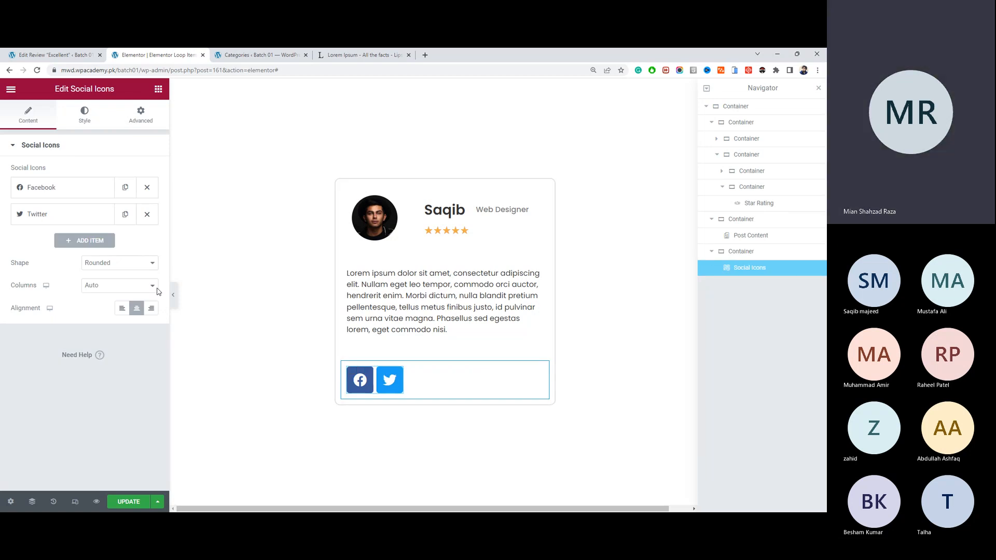
{"action": "left_click", "coordinate": [84, 115]}
{"action": "left_click", "coordinate": [38, 125]}
{"action": "left_click", "coordinate": [127, 263]}
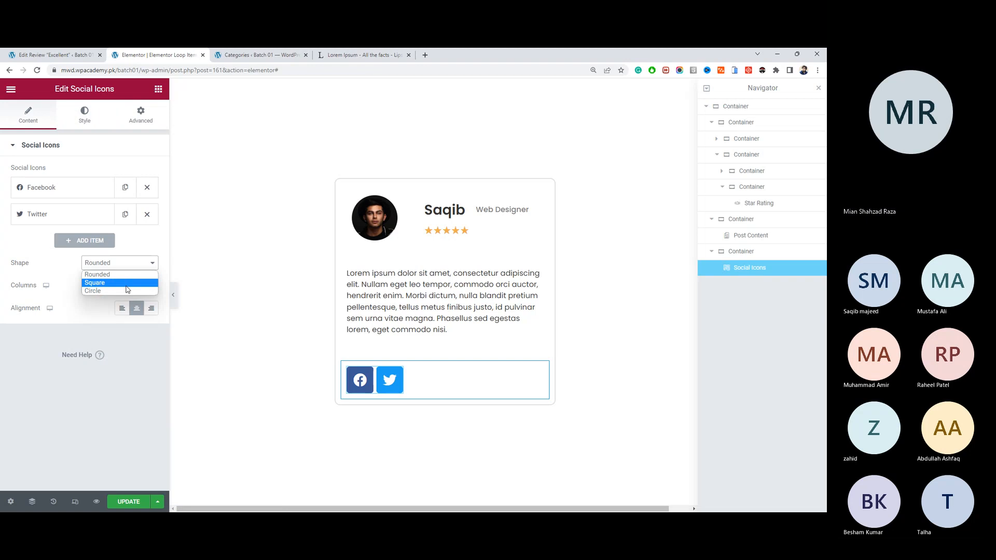
{"action": "left_click", "coordinate": [127, 291]}
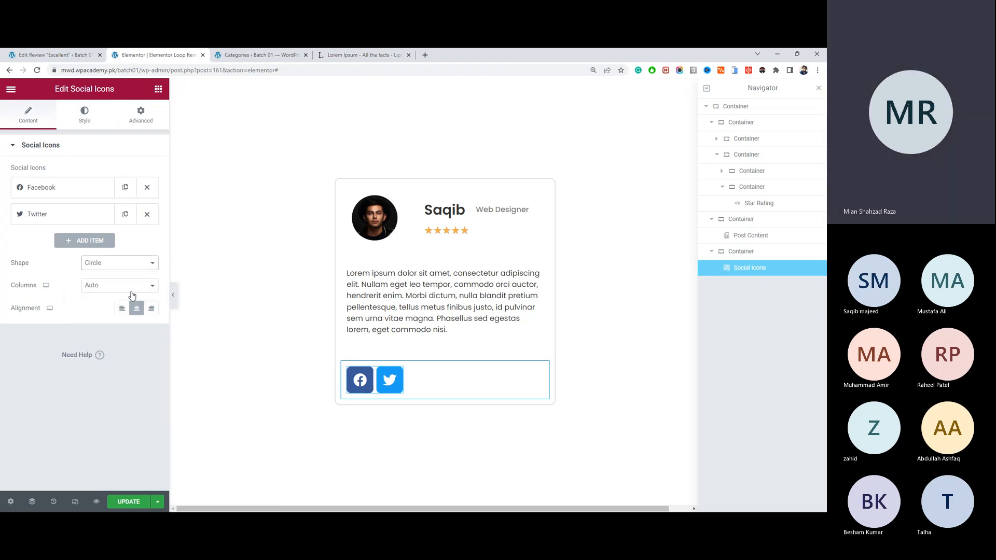
{"action": "left_click", "coordinate": [77, 122]}
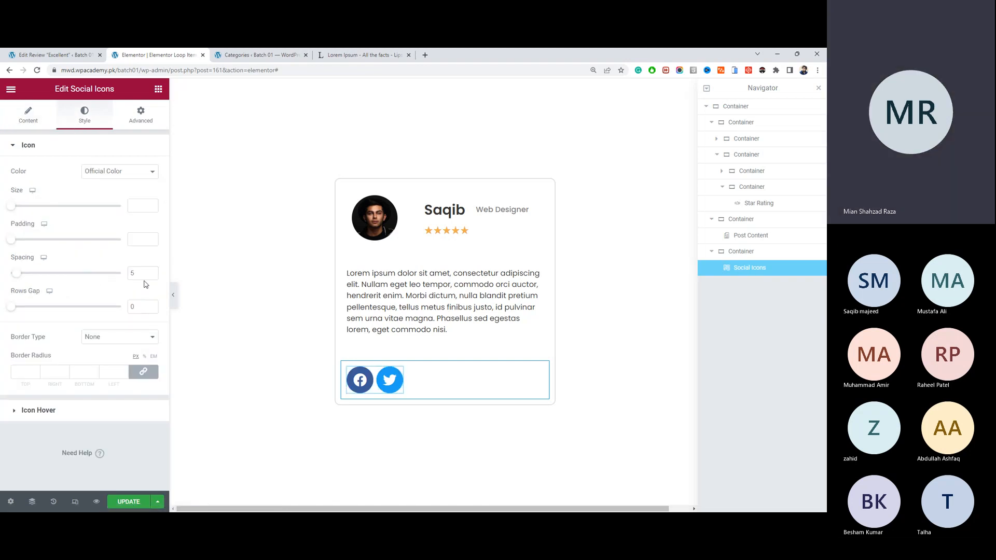
{"action": "left_click", "coordinate": [138, 204]}
{"action": "type", "text": "18"}
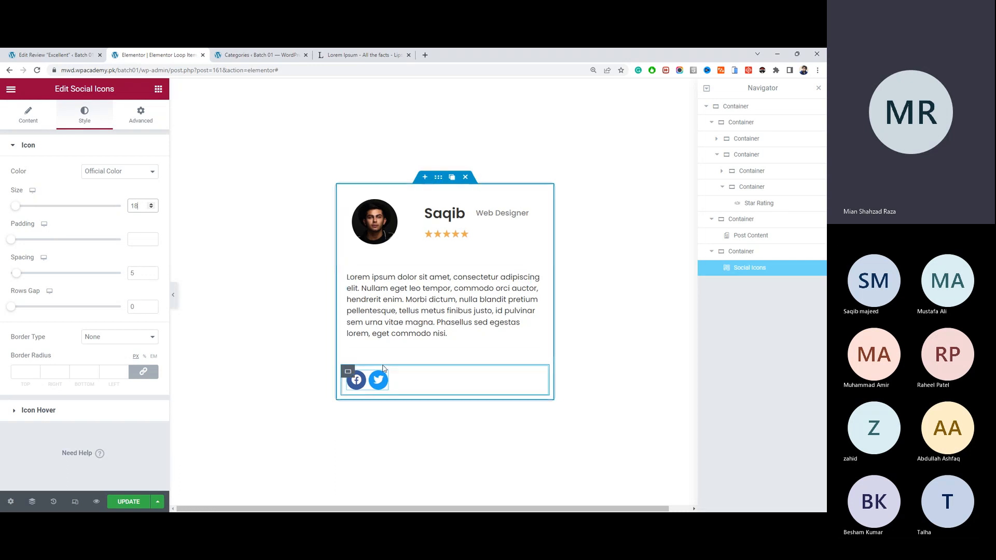
Step: Set the Post Content widget's bottom margin to -15 px with the other margins at 0
{"action": "left_click", "coordinate": [380, 322]}
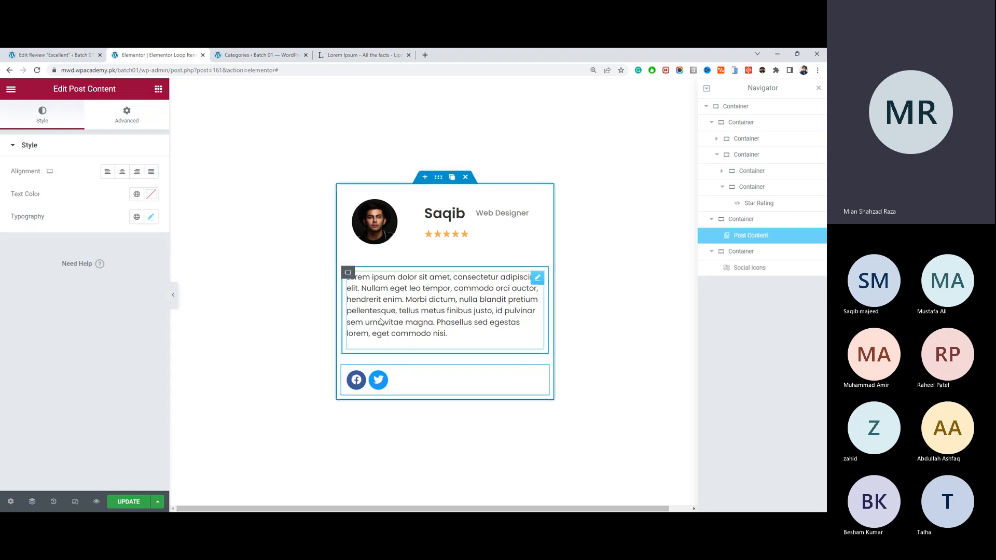
{"action": "left_click", "coordinate": [124, 120]}
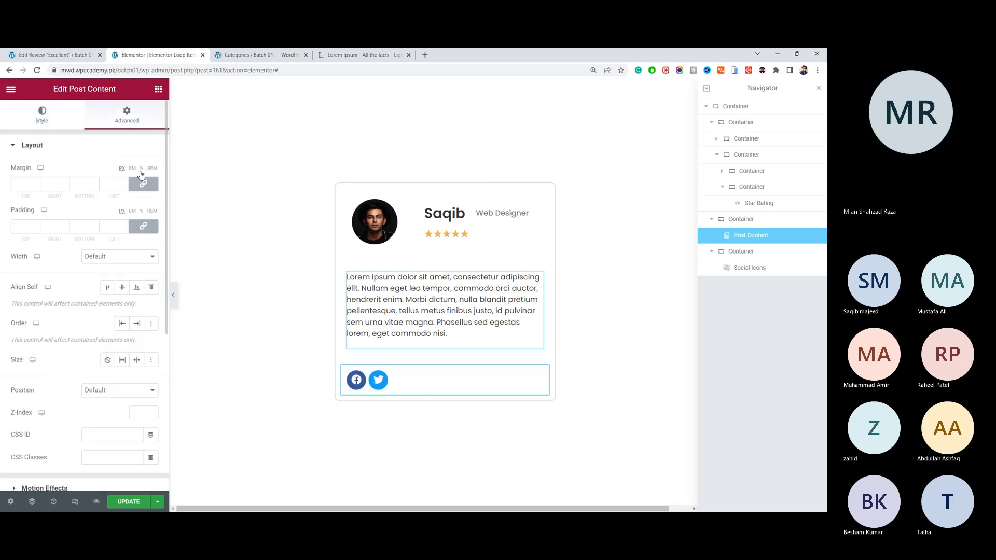
{"action": "left_click", "coordinate": [94, 187]}
{"action": "type", "text": "-15"}
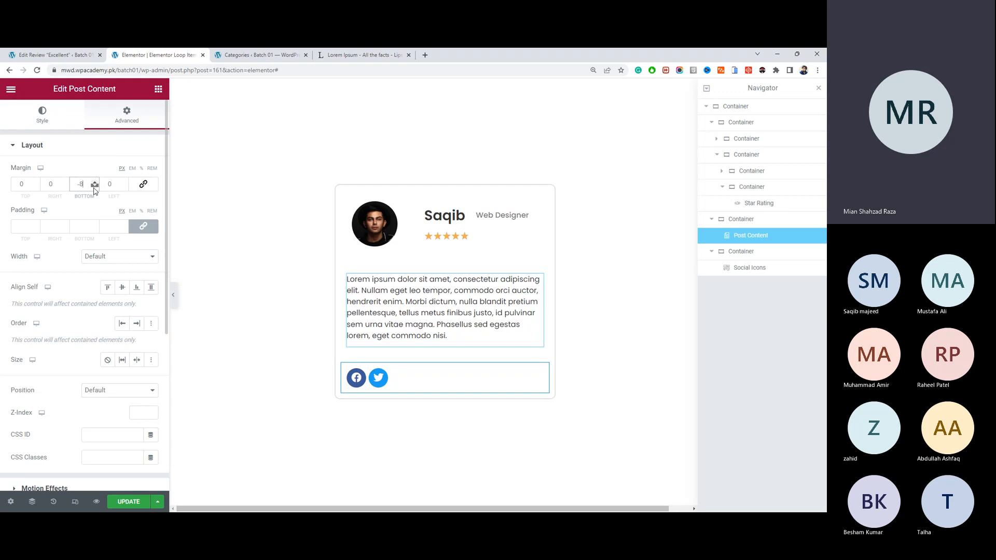
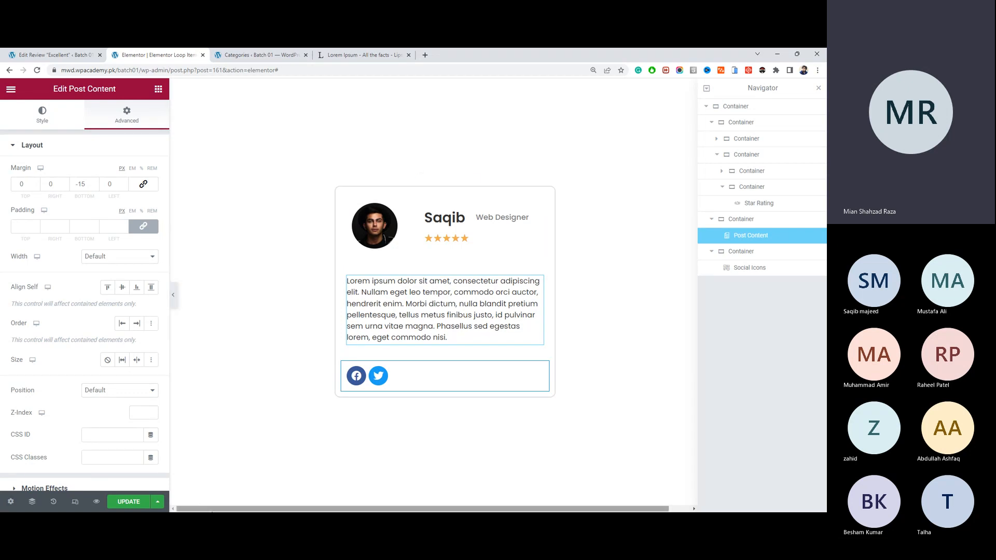
Step: Update the loop item template and open the Home page for editing with Elementor from the site's Pages list
{"action": "left_click", "coordinate": [125, 502]}
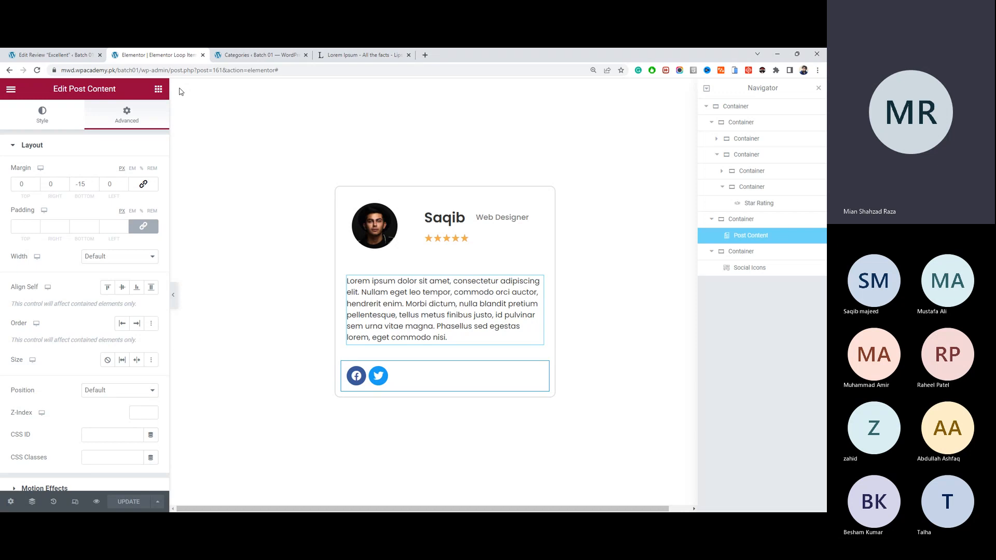
{"action": "left_click", "coordinate": [52, 54]}
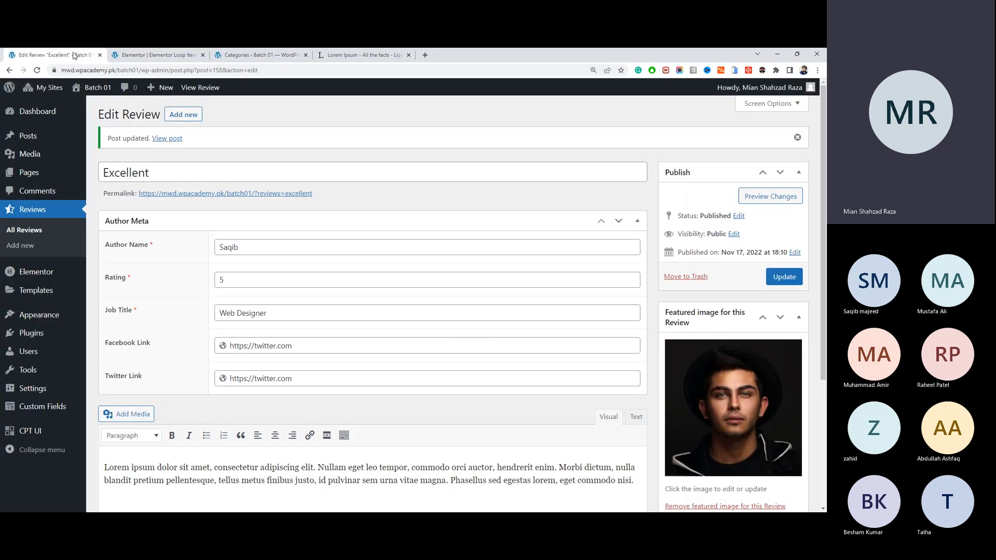
{"action": "middle_click", "coordinate": [68, 179]}
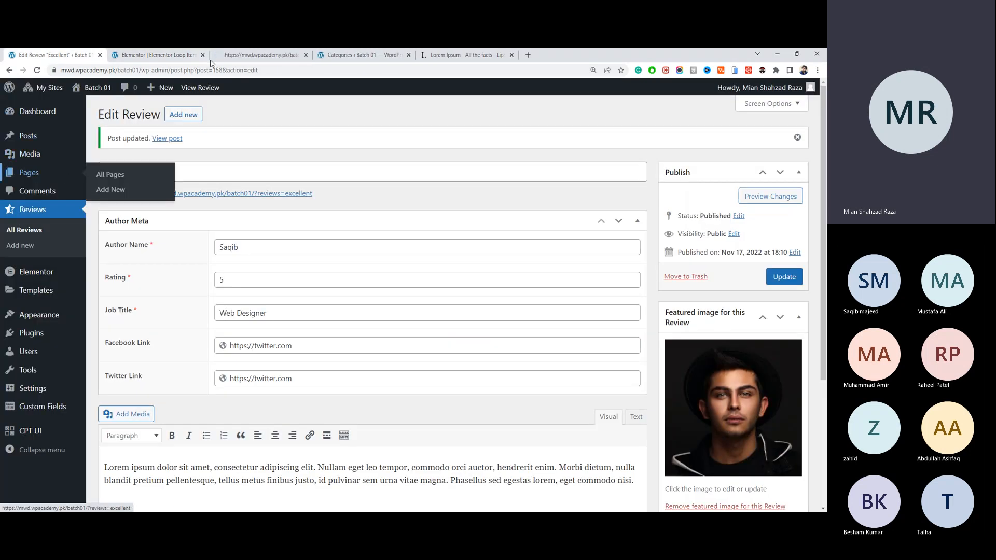
{"action": "left_click", "coordinate": [231, 56]}
{"action": "left_click_drag", "start_coordinate": [172, 65], "coordinate": [168, 61]}
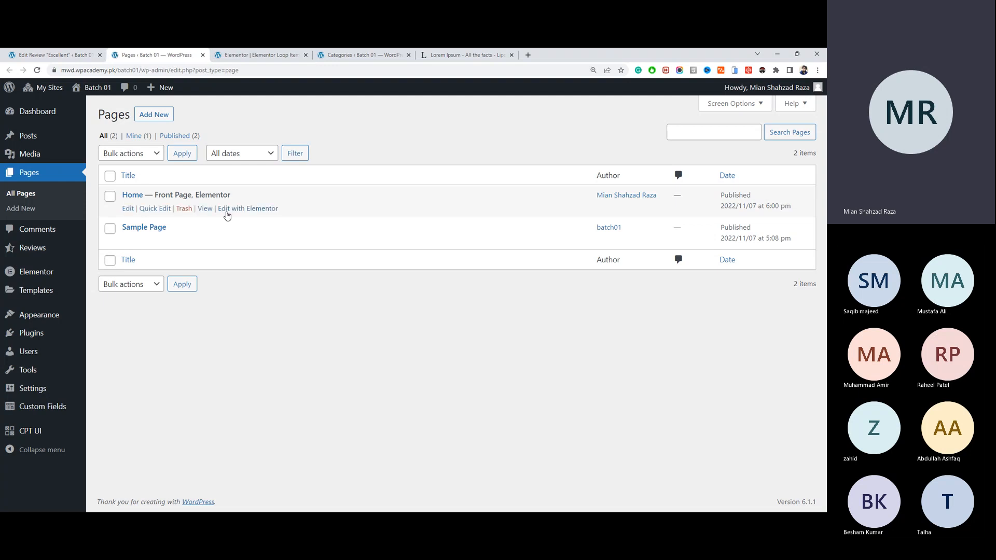
{"action": "middle_click", "coordinate": [228, 209]}
{"action": "left_click", "coordinate": [256, 55]}
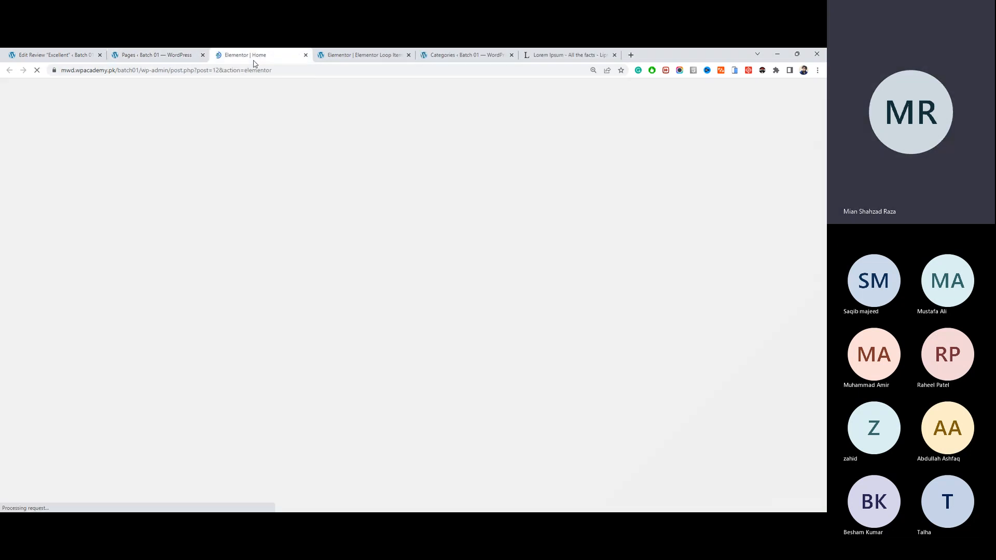
{"action": "left_click_drag", "start_coordinate": [322, 52], "coordinate": [364, 55]}
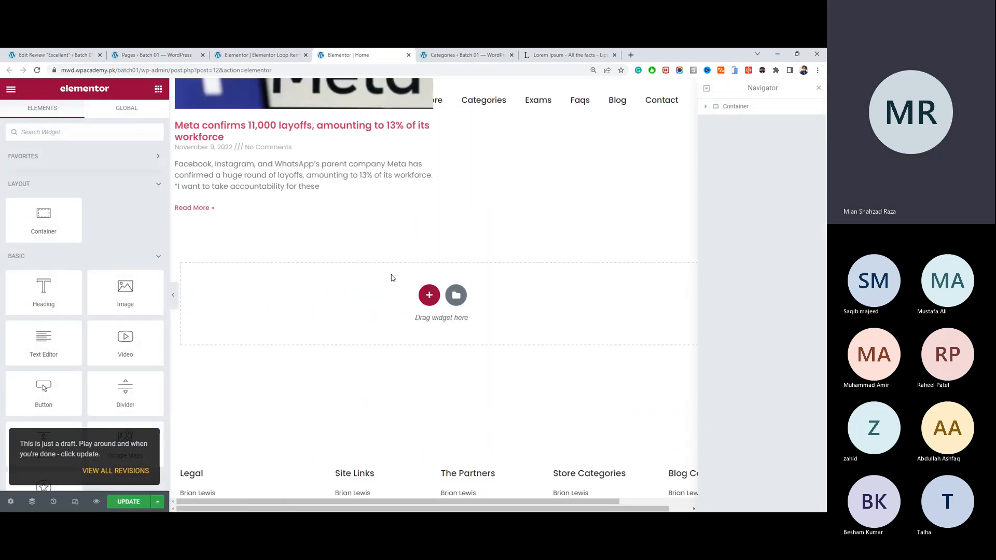
Step: Add a new single-column container below the news post section on the Home page
{"action": "scroll", "coordinate": [409, 290], "scroll_direction": "down", "scroll_amount": 6}
{"action": "scroll", "coordinate": [420, 249], "scroll_direction": "up", "scroll_amount": 2}
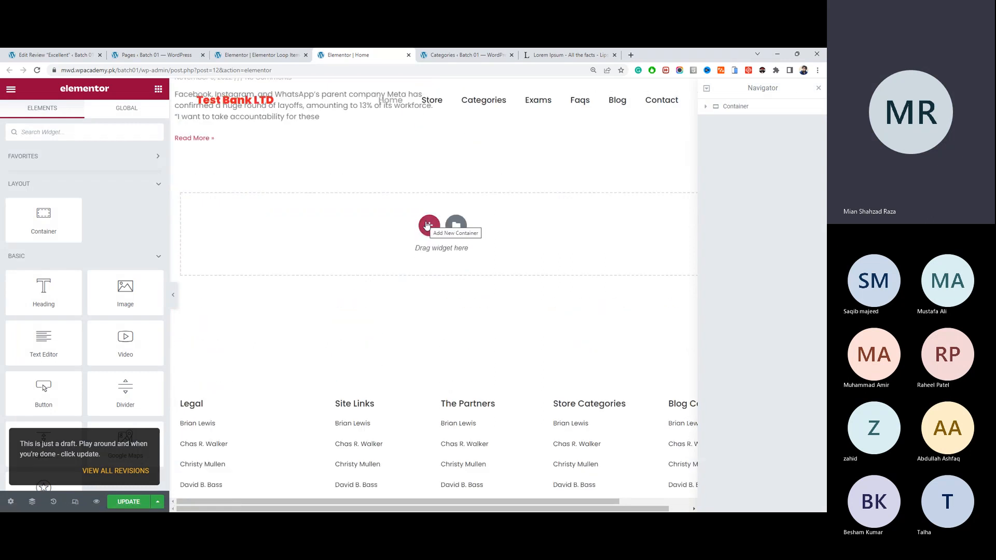
{"action": "left_click", "coordinate": [428, 226]}
{"action": "left_click", "coordinate": [283, 251]}
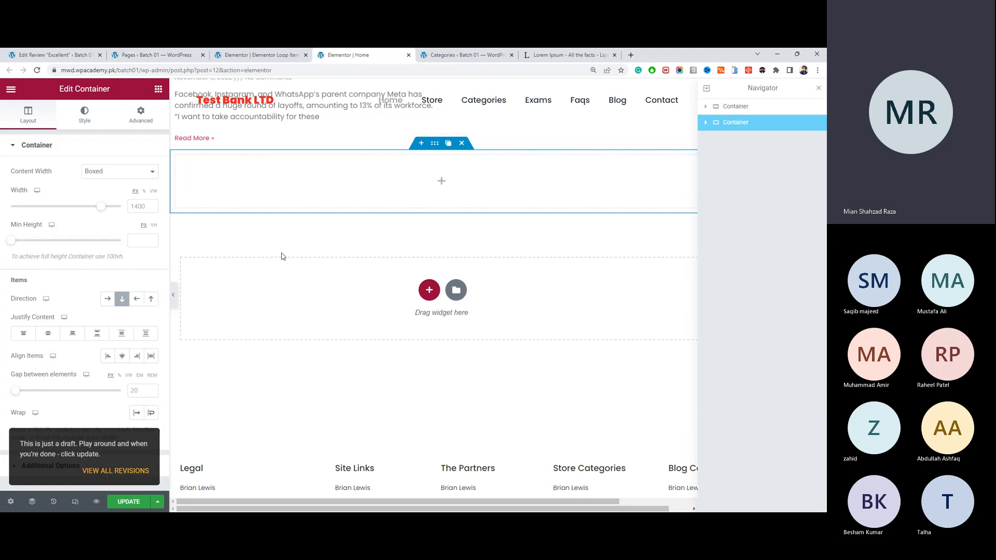
Step: Search the widgets for "posts", insert a Loop Grid into the new container and open its template chooser
{"action": "left_click", "coordinate": [158, 89]}
{"action": "scroll", "coordinate": [99, 266], "scroll_direction": "down", "scroll_amount": 10}
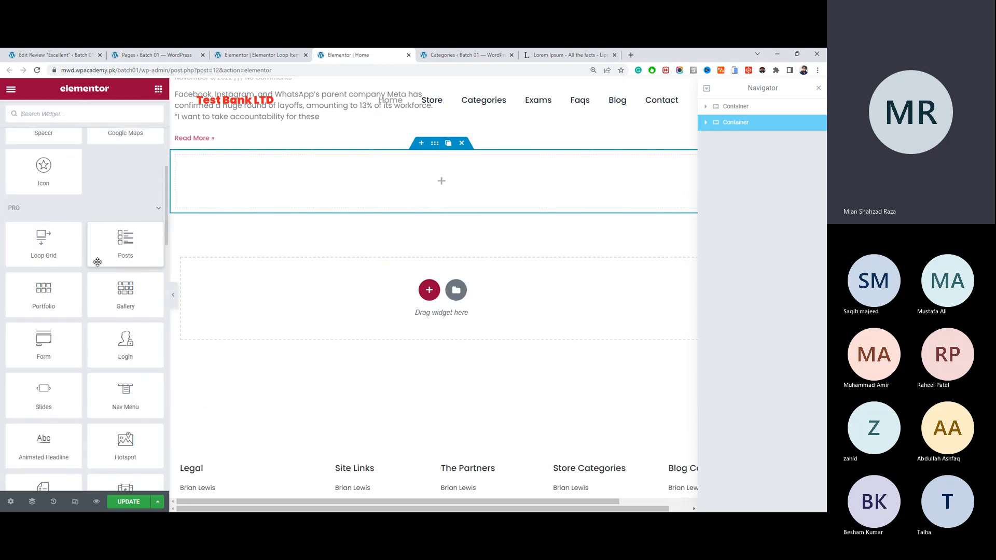
{"action": "scroll", "coordinate": [98, 262], "scroll_direction": "down", "scroll_amount": 10}
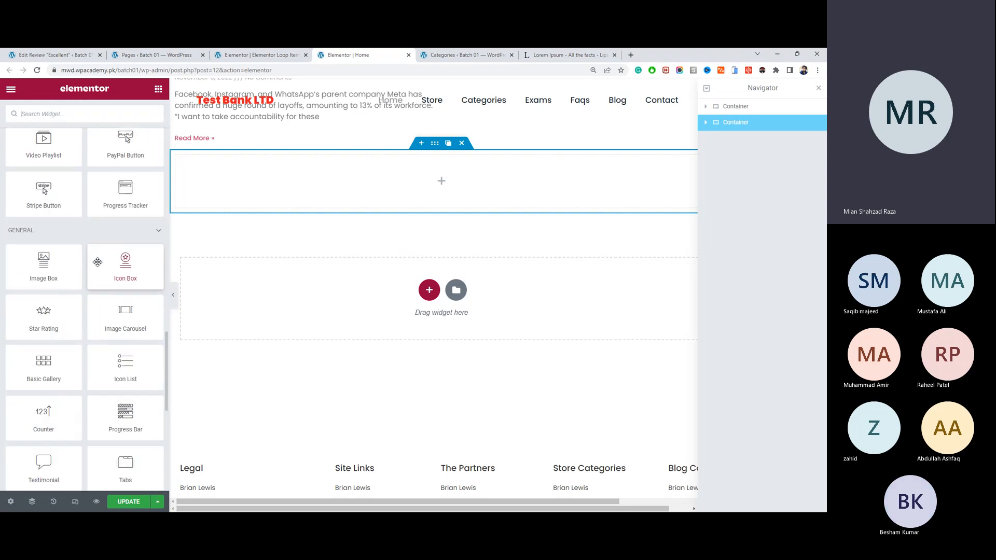
{"action": "left_click", "coordinate": [88, 121]}
{"action": "type", "text": "posts"}
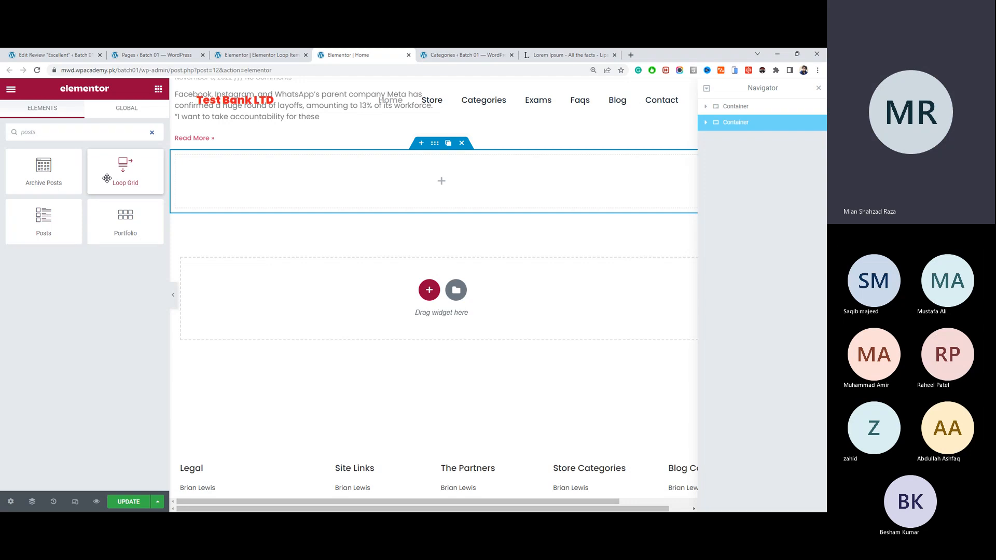
{"action": "left_click_drag", "start_coordinate": [107, 178], "coordinate": [290, 195]}
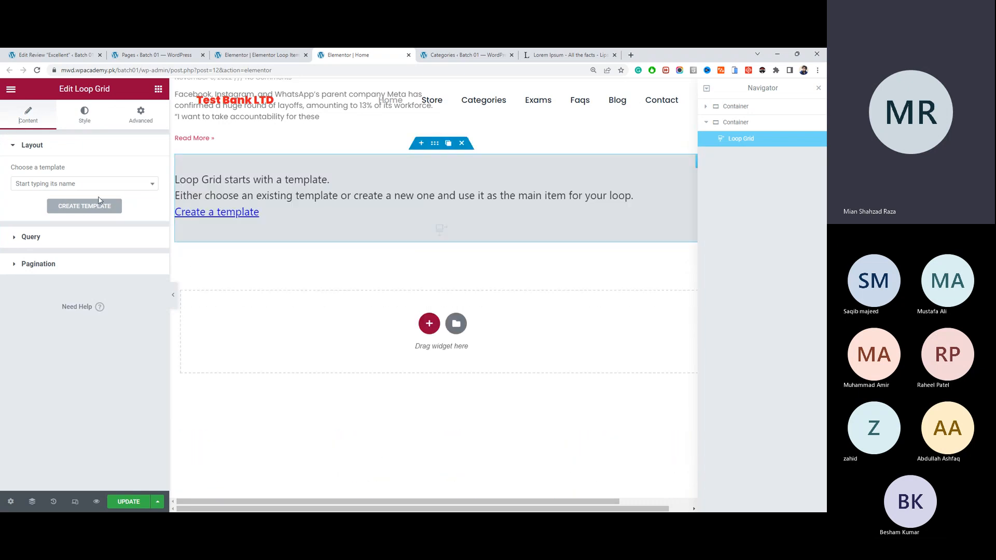
{"action": "left_click", "coordinate": [84, 184]}
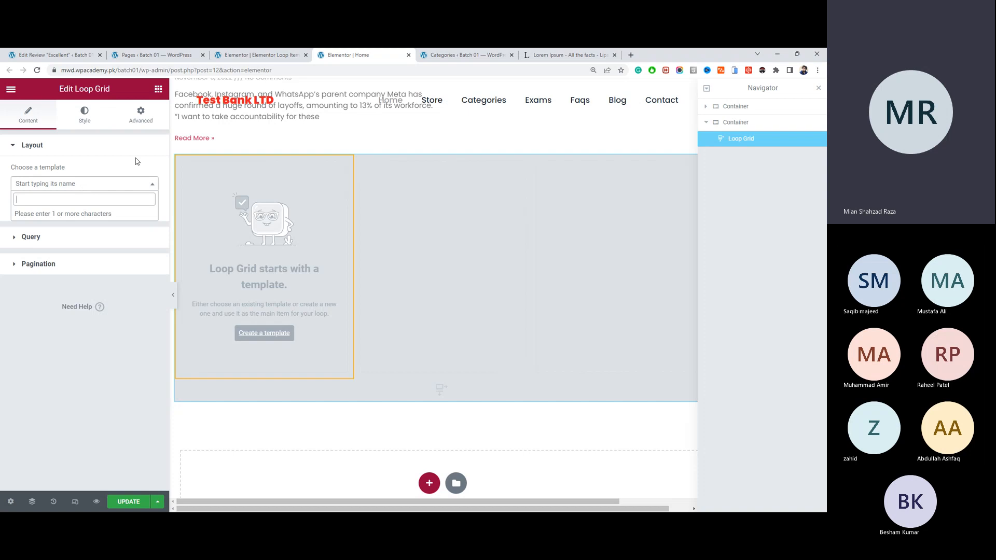
Step: Rename the loop item template as "Reviews Loop" and update it
{"action": "left_click", "coordinate": [258, 54]}
{"action": "left_click", "coordinate": [10, 501]}
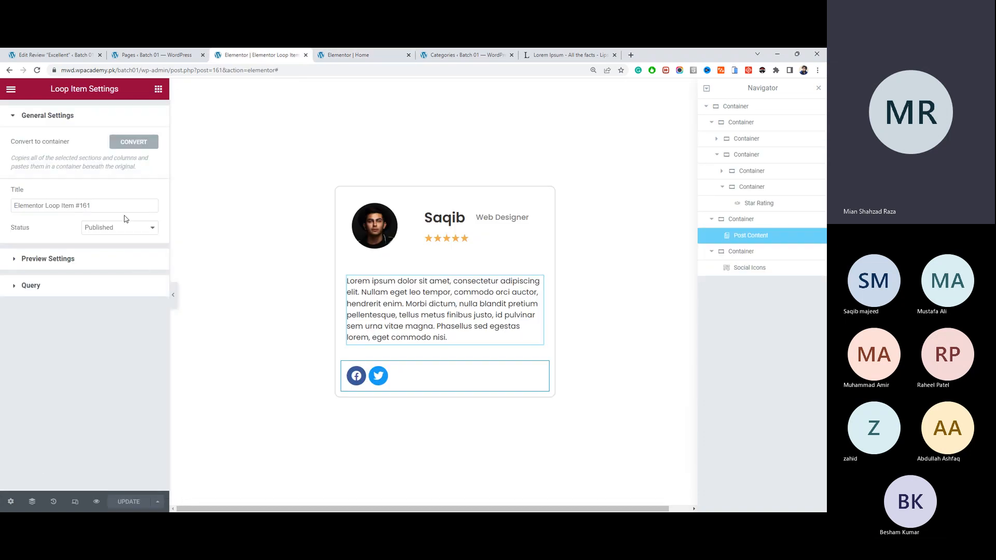
{"action": "left_click_drag", "start_coordinate": [84, 206], "coordinate": [8, 211]}
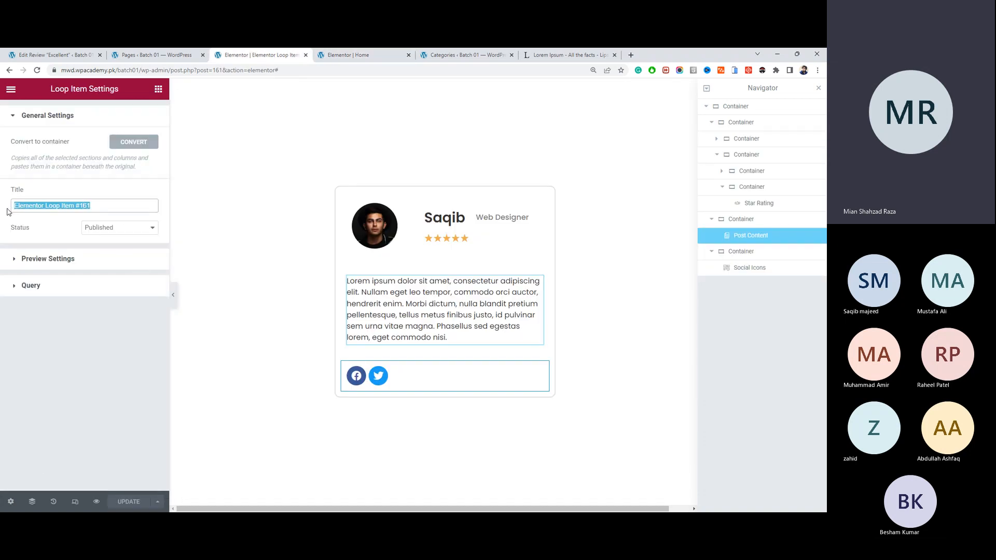
{"action": "type", "text": "Reviews"}
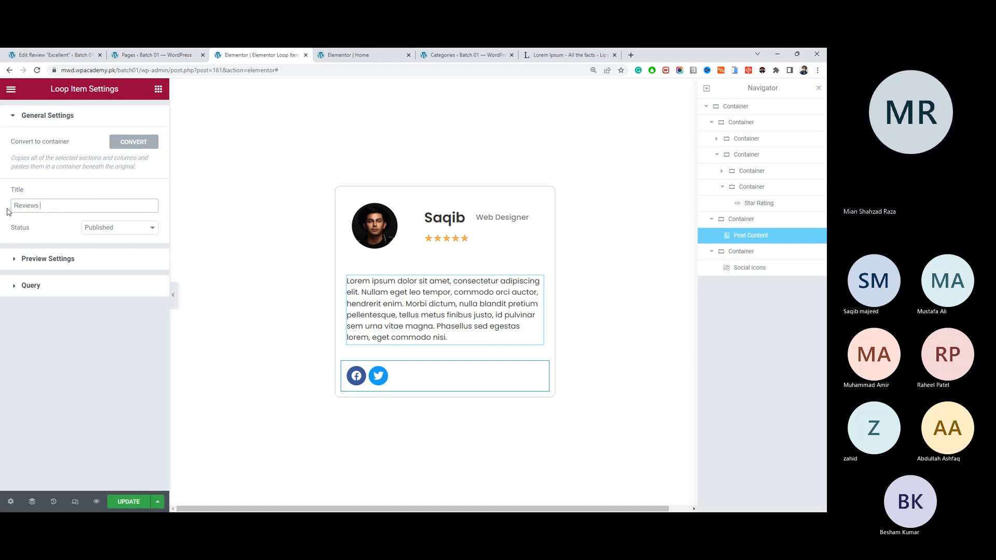
{"action": "type", "text": " Loop"}
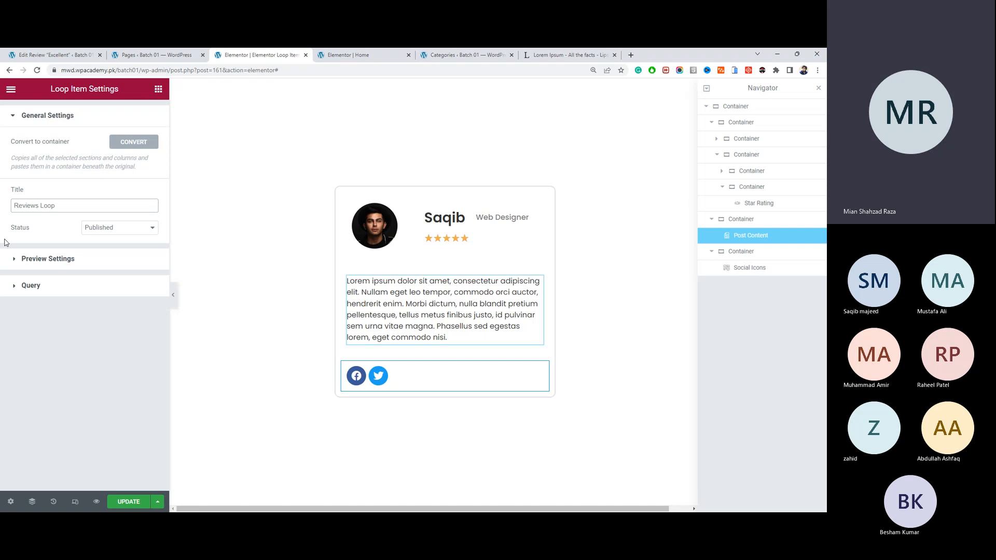
{"action": "left_click", "coordinate": [134, 502]}
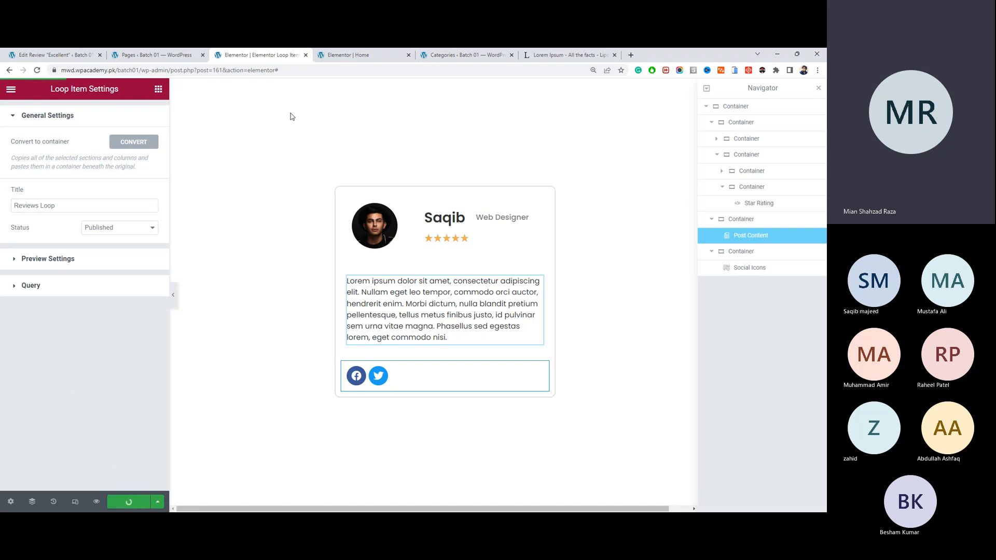
{"action": "left_click", "coordinate": [370, 128]}
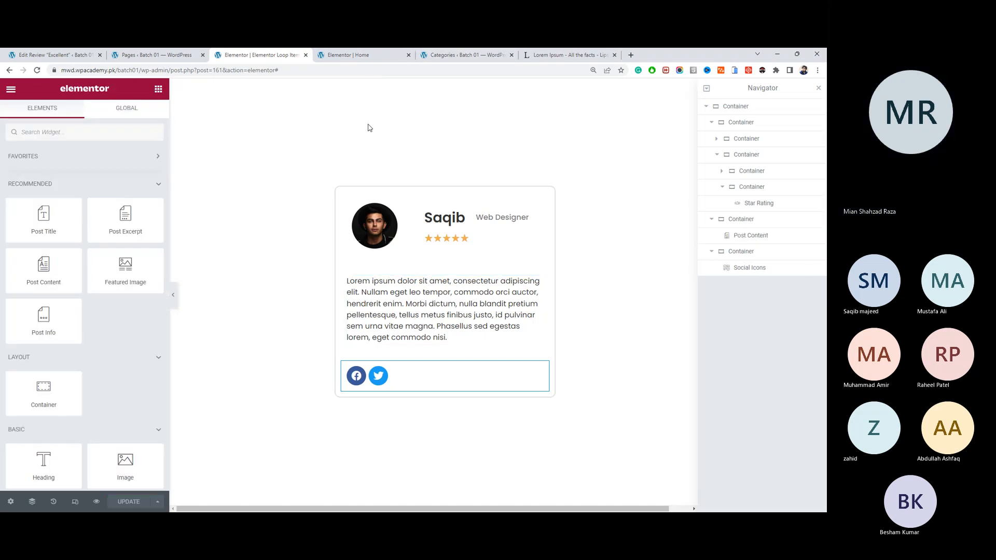
Step: Assign the Reviews Loop template to the Loop Grid on the Home page
{"action": "left_click", "coordinate": [356, 69]}
{"action": "left_click", "coordinate": [352, 55]}
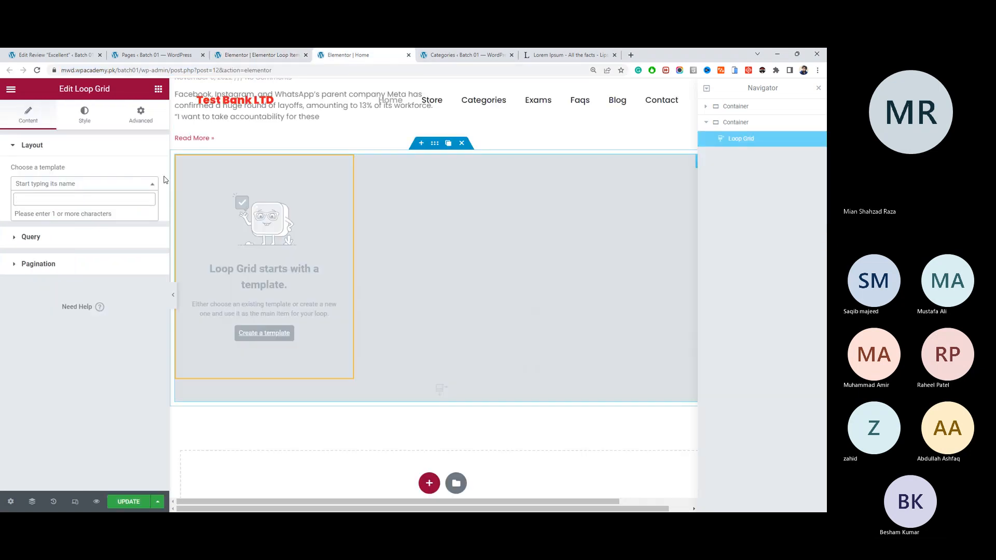
{"action": "type", "text": "rev"}
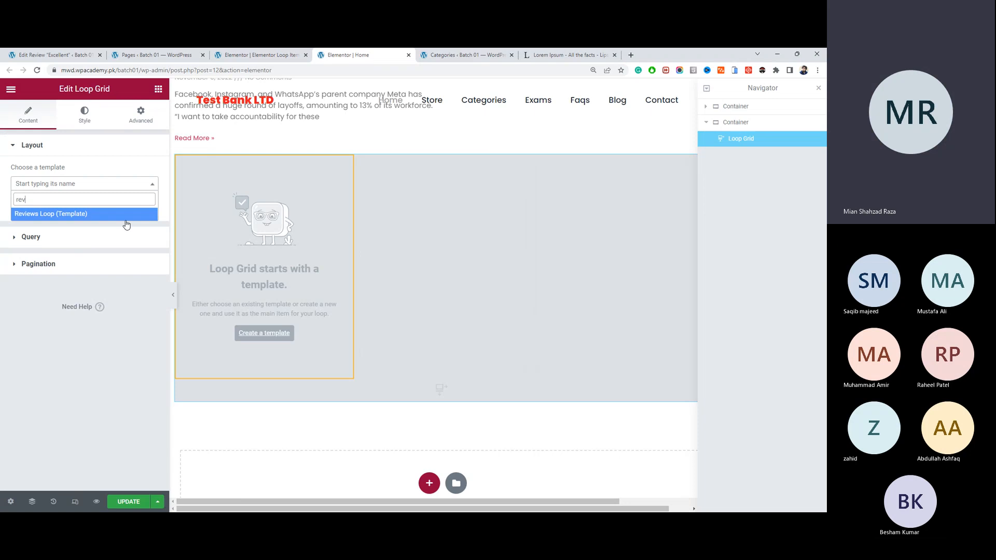
{"action": "left_click", "coordinate": [124, 216]}
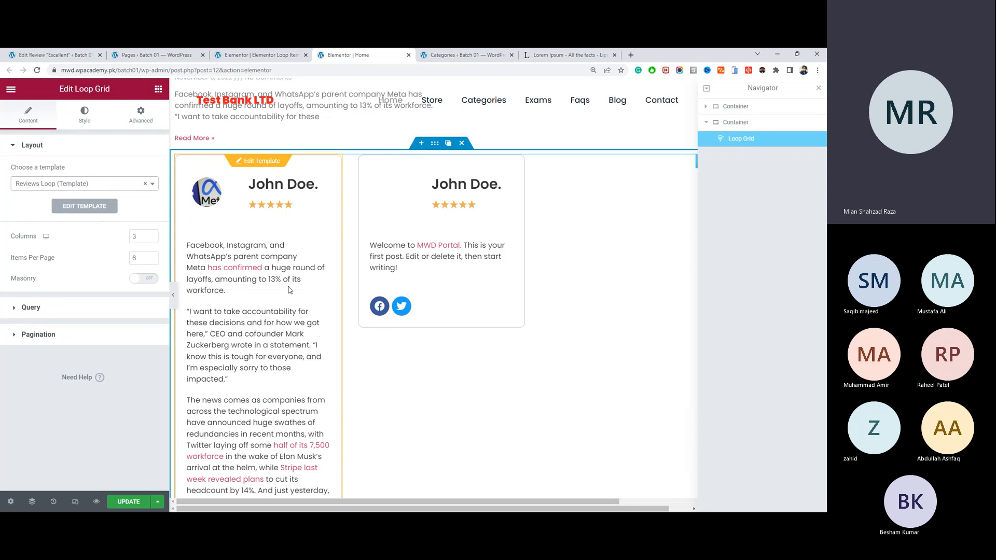
Step: Set the Loop Grid's query source to Reviews
{"action": "scroll", "coordinate": [289, 291], "scroll_direction": "down", "scroll_amount": 6}
{"action": "scroll", "coordinate": [290, 291], "scroll_direction": "up", "scroll_amount": 4}
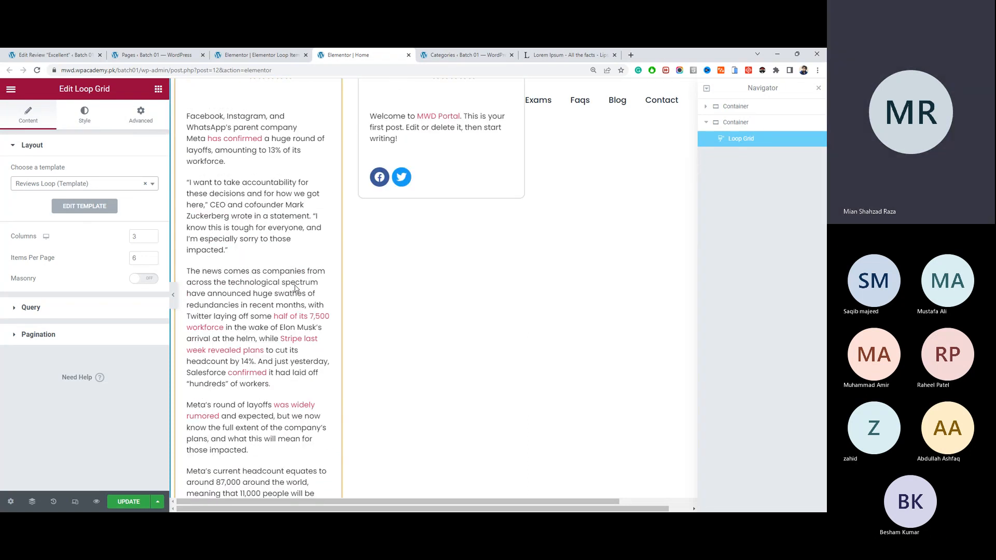
{"action": "left_click", "coordinate": [54, 314]}
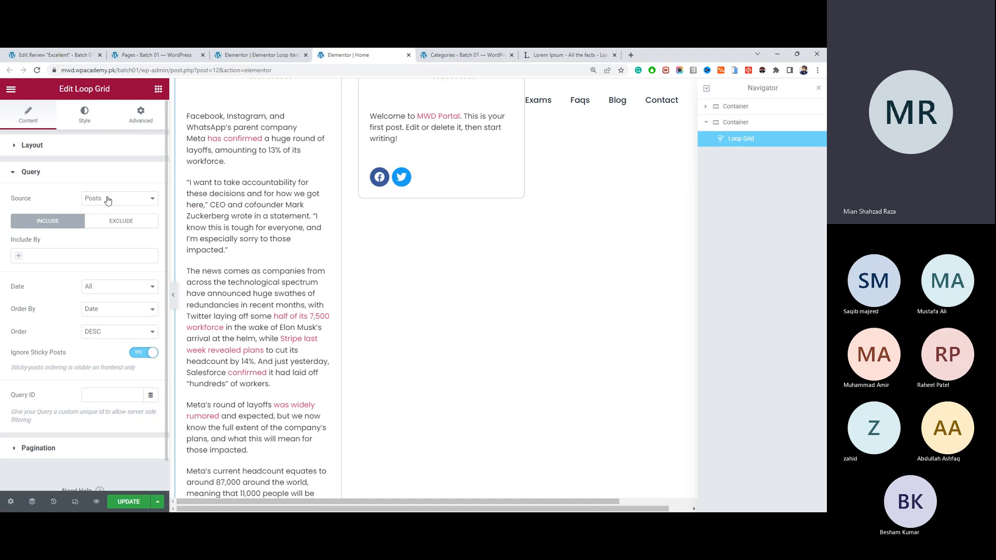
{"action": "scroll", "coordinate": [291, 248], "scroll_direction": "up", "scroll_amount": 5}
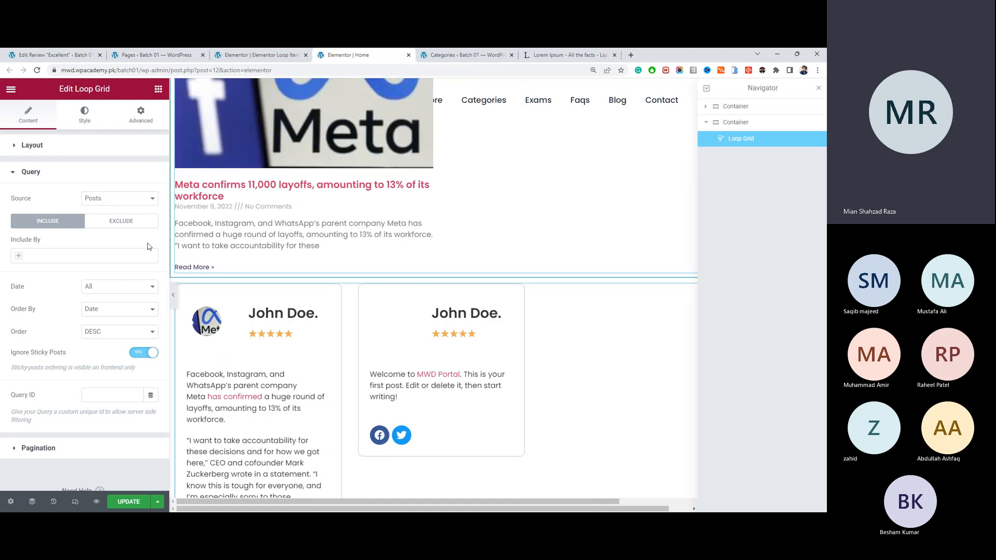
{"action": "left_click", "coordinate": [131, 206]}
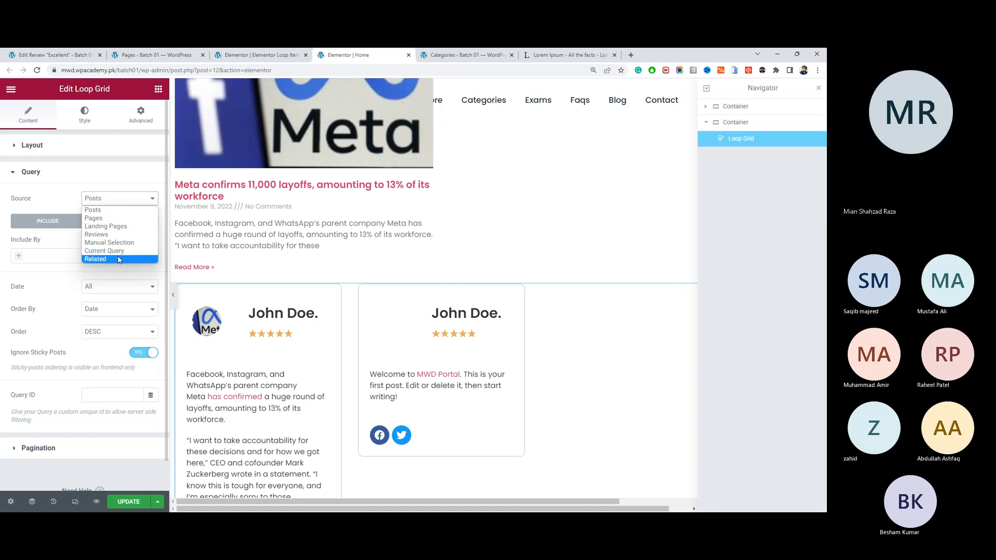
{"action": "left_click", "coordinate": [96, 234]}
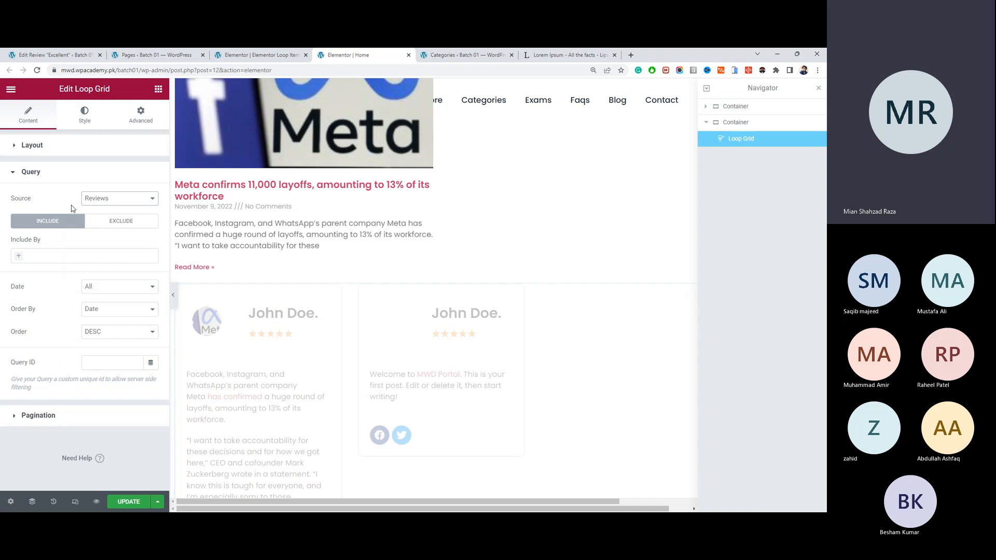
{"action": "scroll", "coordinate": [300, 310], "scroll_direction": "down", "scroll_amount": 3}
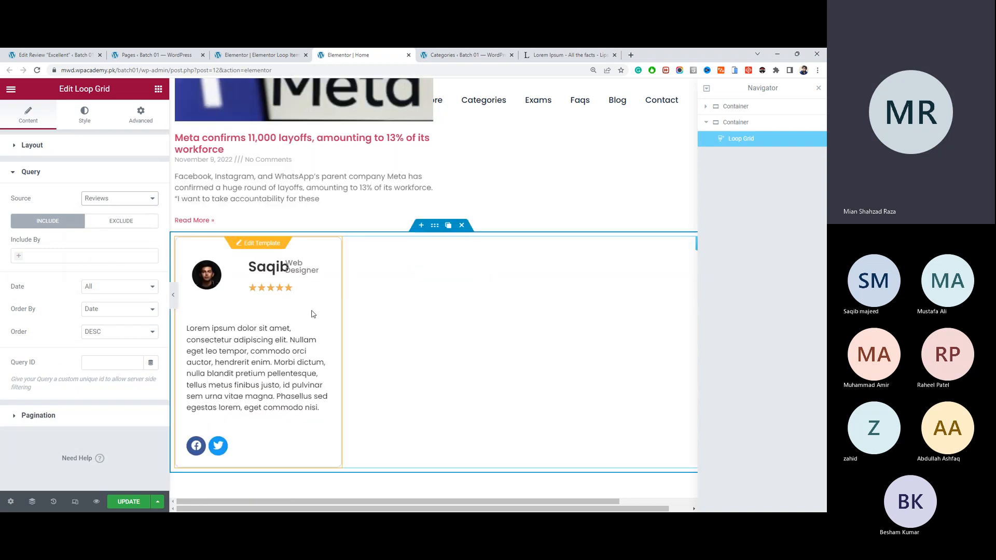
Step: Try the Loop Grid with 2 columns, and set Columns back to 3
{"action": "left_click", "coordinate": [66, 143]}
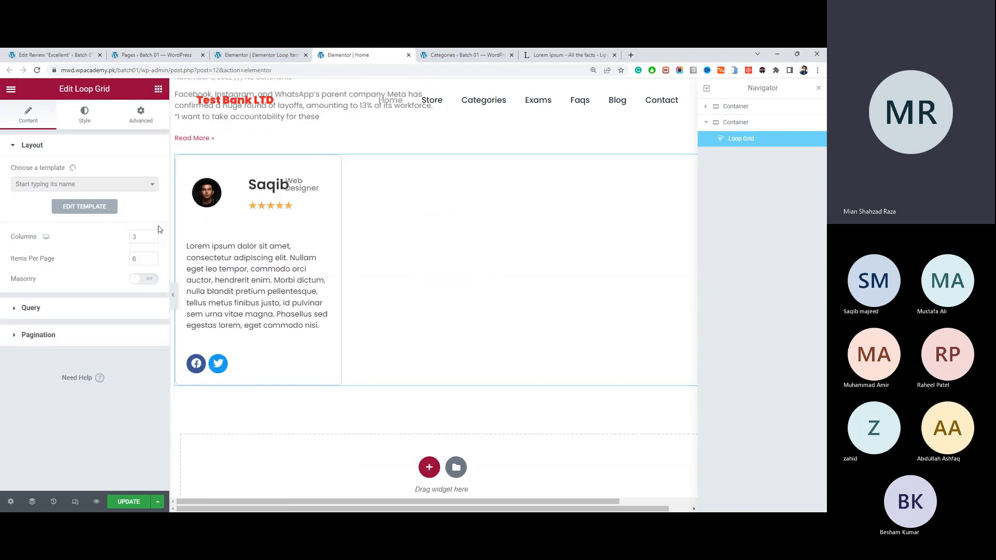
{"action": "left_click_drag", "start_coordinate": [143, 234], "coordinate": [124, 237]}
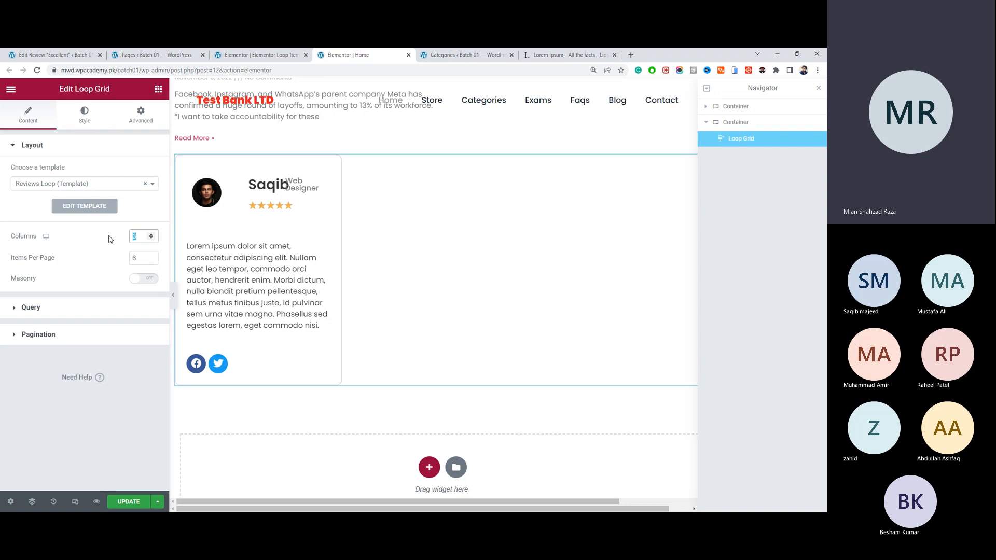
{"action": "type", "text": "2"}
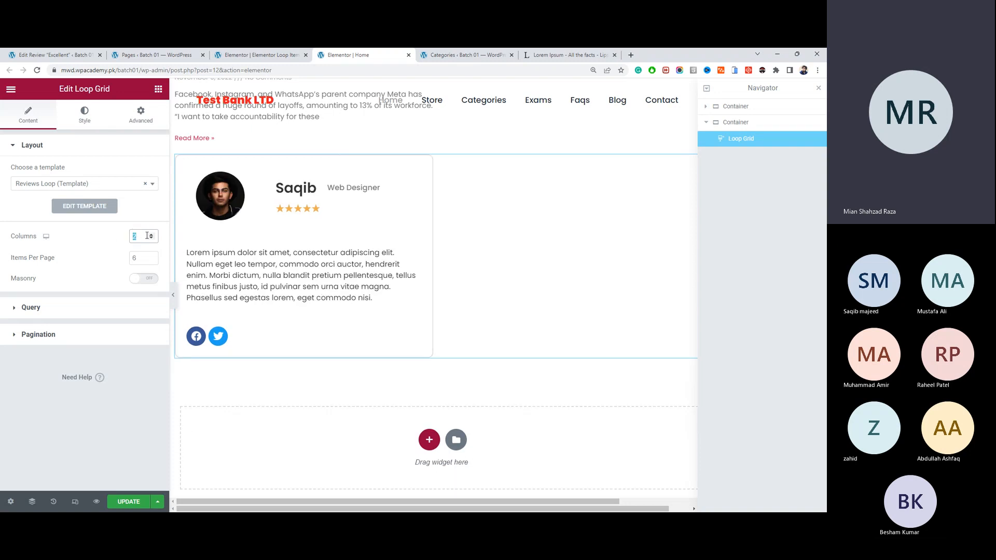
{"action": "type", "text": "3"}
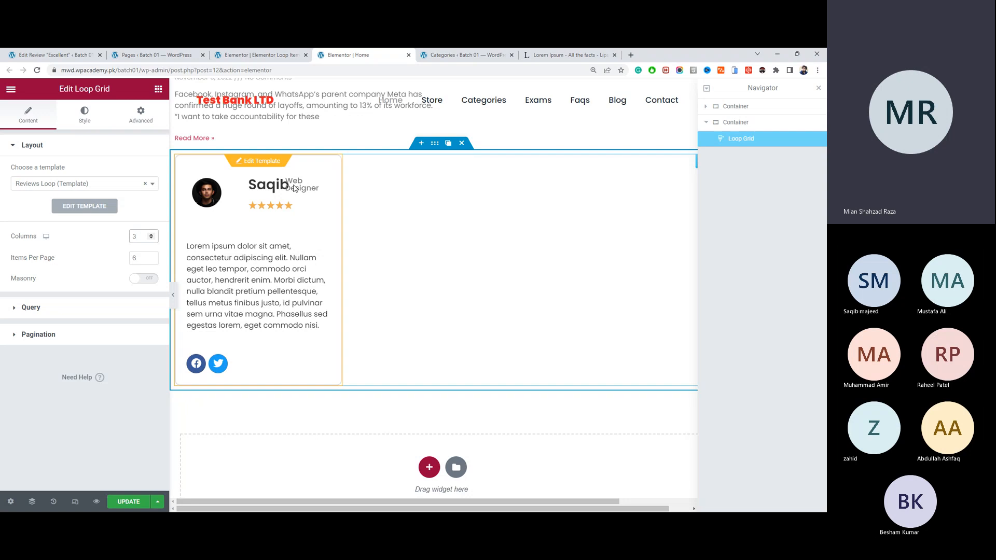
Step: Compare the review card's header in the loop item template with its three-column rendering on the Home page
{"action": "left_click", "coordinate": [239, 54]}
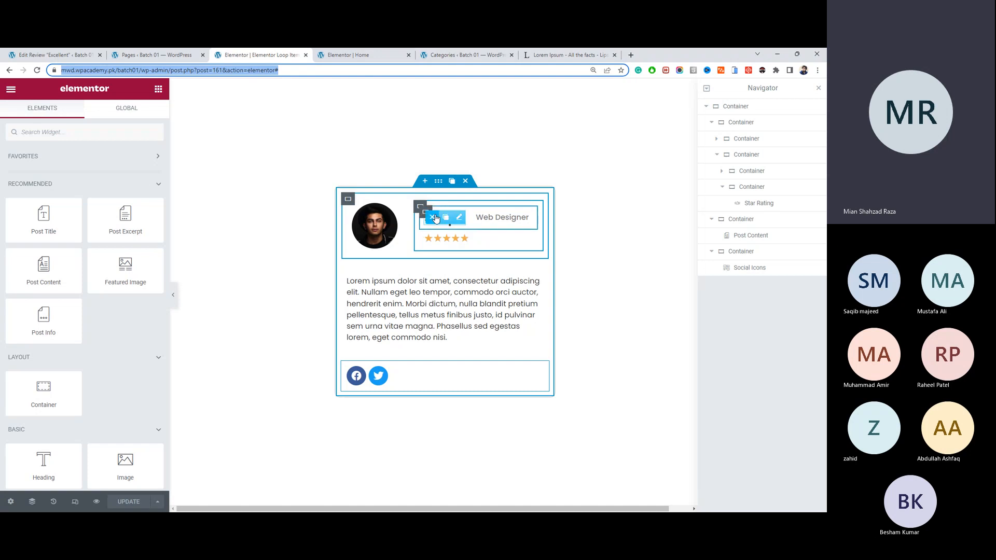
{"action": "left_click", "coordinate": [359, 55]}
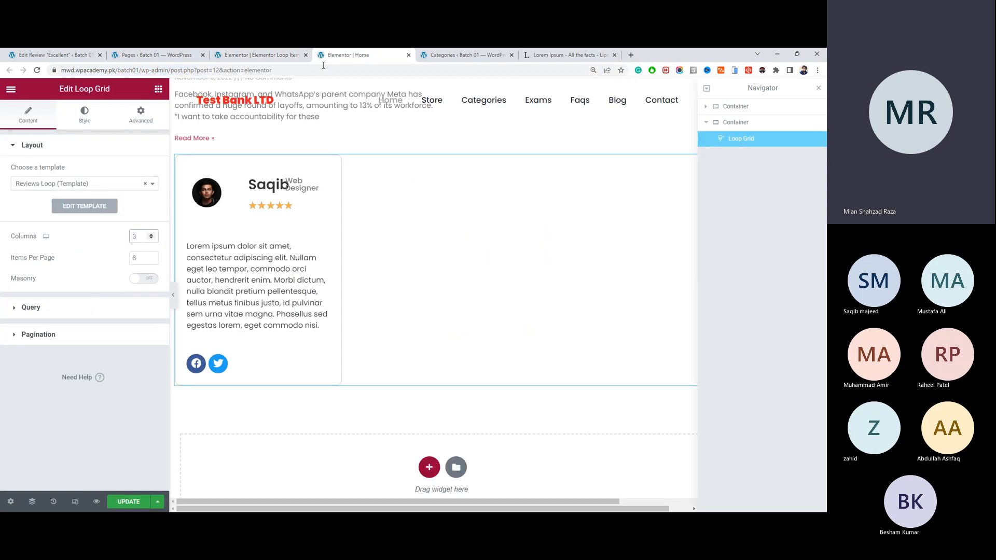
{"action": "left_click", "coordinate": [281, 59]}
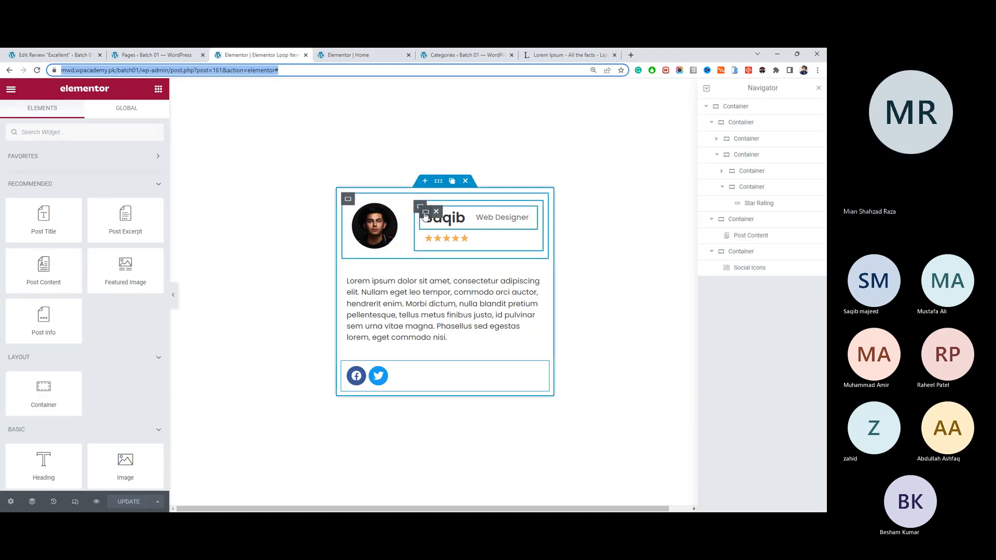
Step: Stack the name and job title vertically in the review card's header, aligned to the start with a 5 px gap
{"action": "left_click", "coordinate": [425, 214]}
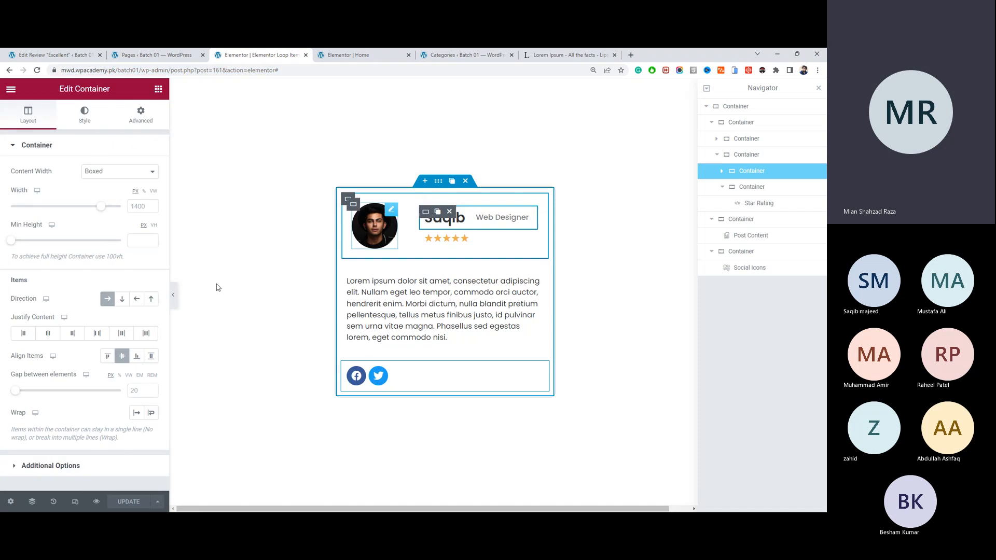
{"action": "left_click", "coordinate": [122, 299]}
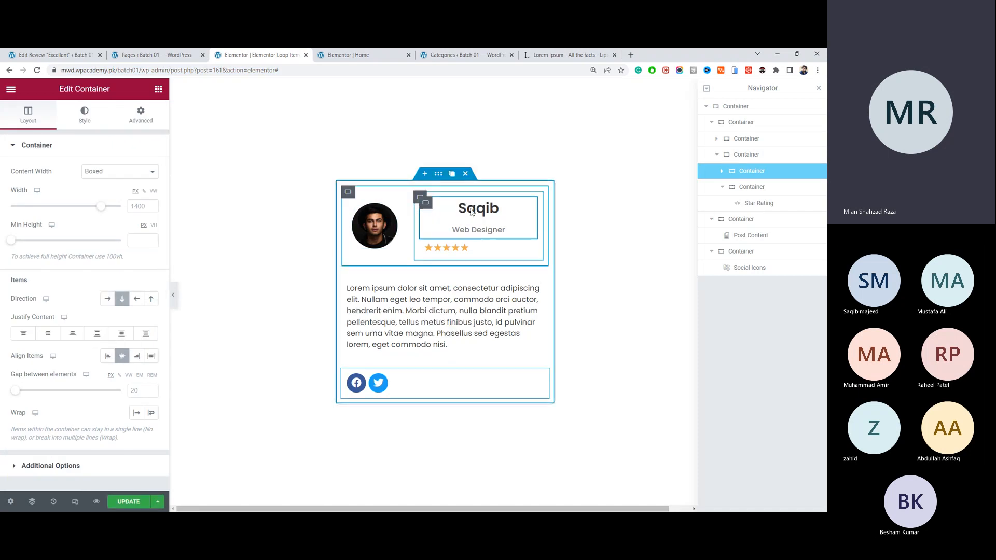
{"action": "left_click", "coordinate": [107, 356]}
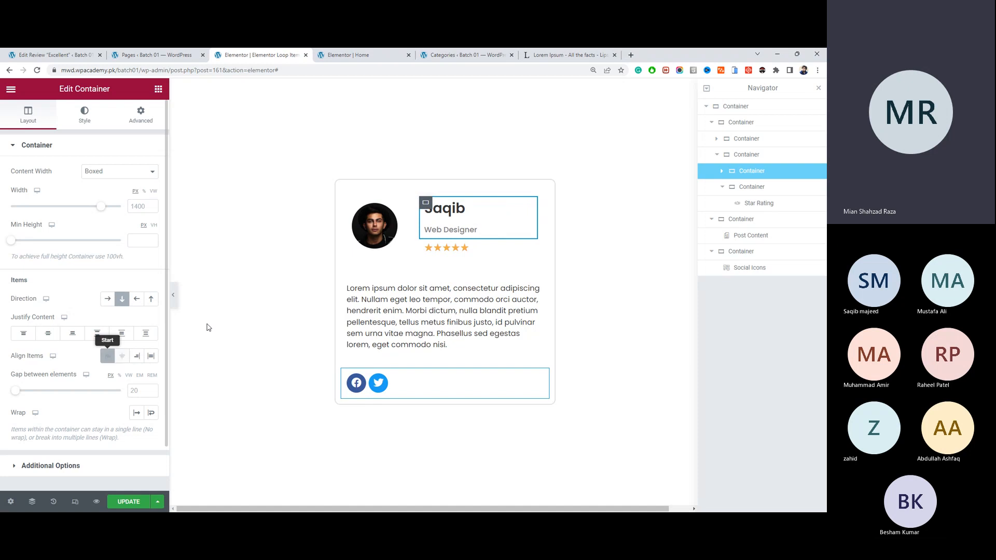
{"action": "left_click", "coordinate": [140, 394]}
{"action": "type", "text": "0"}
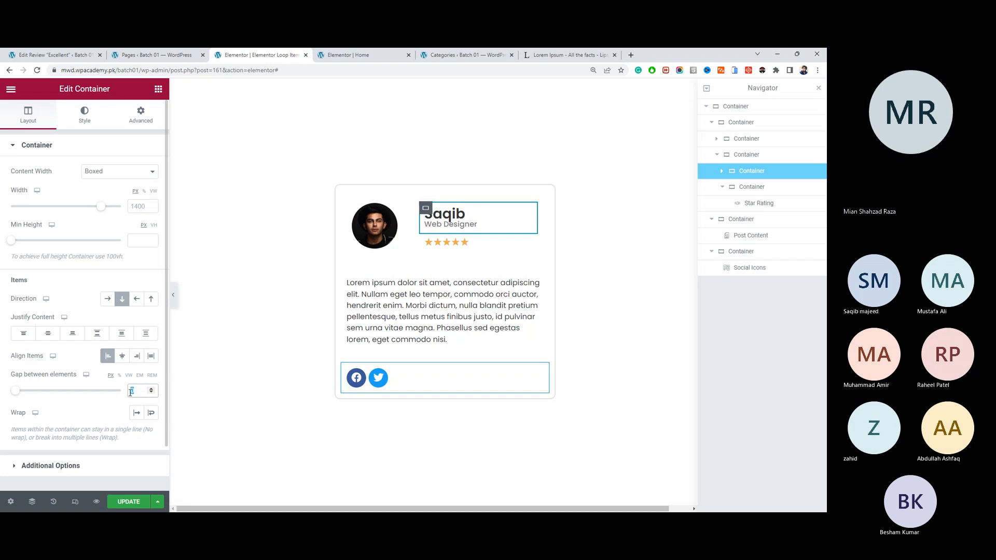
{"action": "type", "text": "5"}
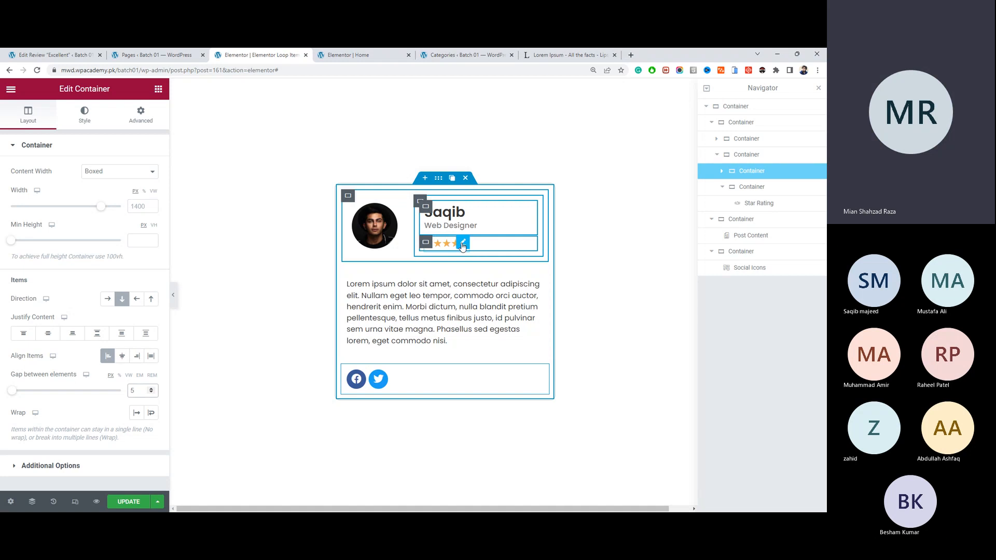
Step: Move the star rating above the post content in the same container, and set that container's direction to vertical
{"action": "left_click", "coordinate": [461, 247]}
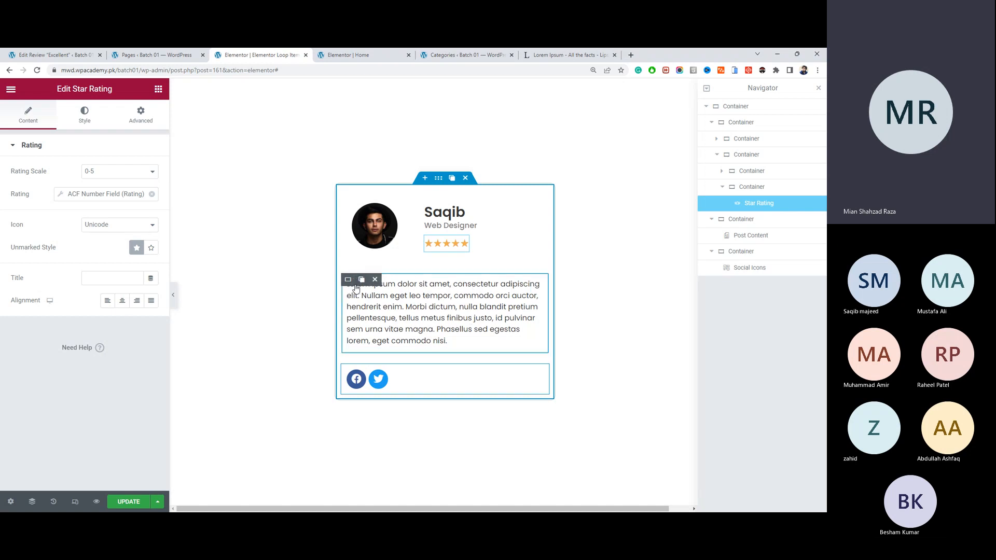
{"action": "left_click_drag", "start_coordinate": [454, 237], "coordinate": [347, 296]}
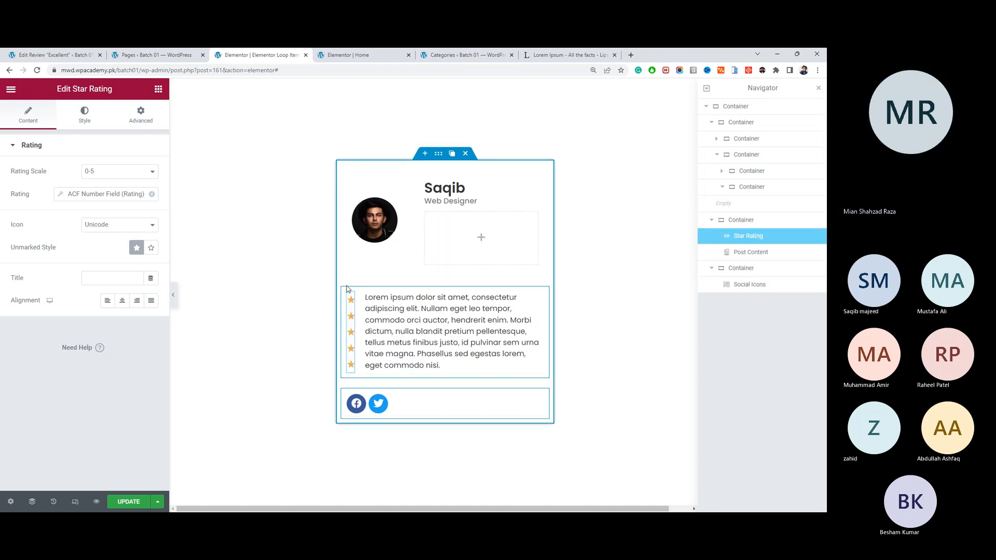
{"action": "left_click", "coordinate": [349, 293]}
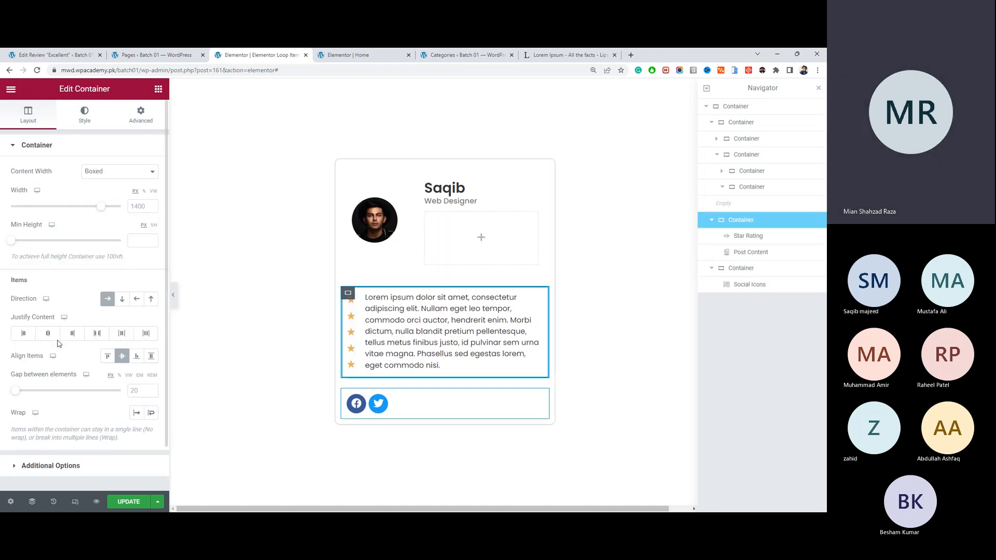
{"action": "left_click", "coordinate": [121, 300]}
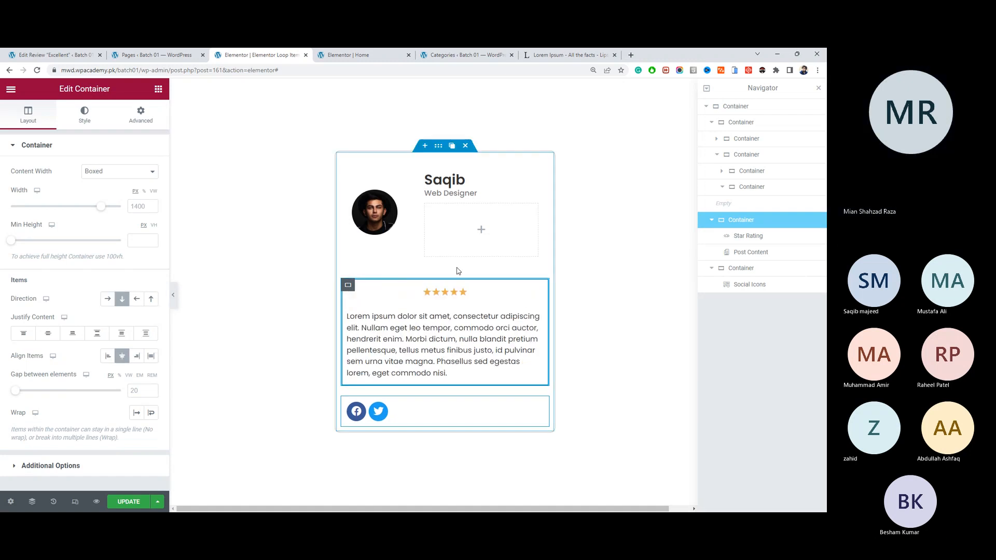
Step: Left-align the star rating, setting its container's Justify Content to Start and clearing the centred Align Items
{"action": "left_click", "coordinate": [448, 292]}
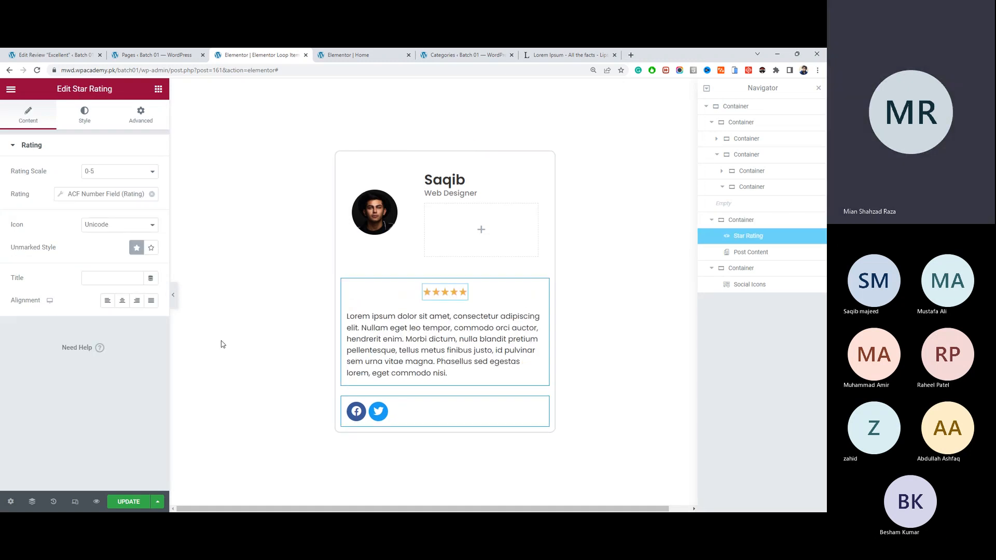
{"action": "left_click", "coordinate": [108, 301]}
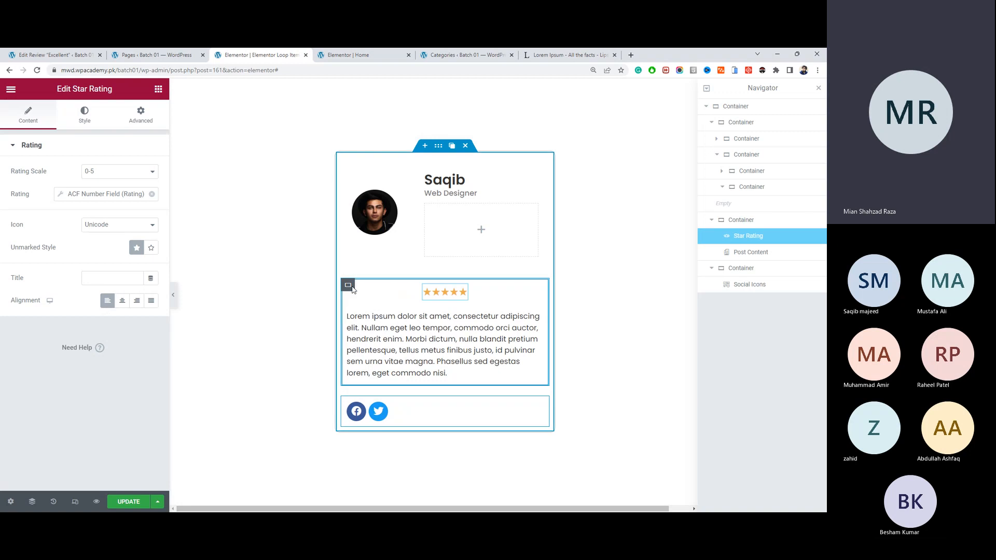
{"action": "left_click", "coordinate": [346, 288]}
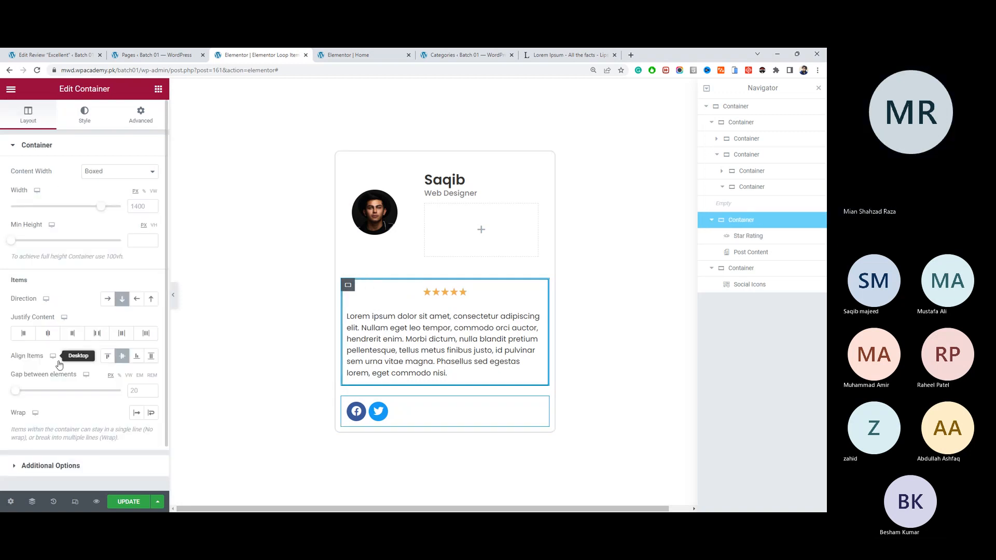
{"action": "left_click", "coordinate": [24, 335]}
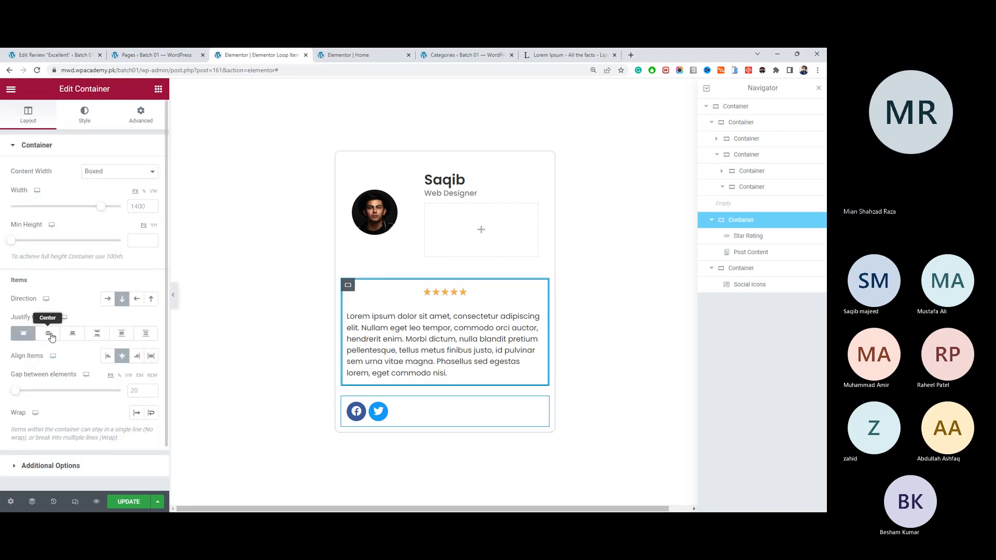
{"action": "left_click", "coordinate": [123, 358]}
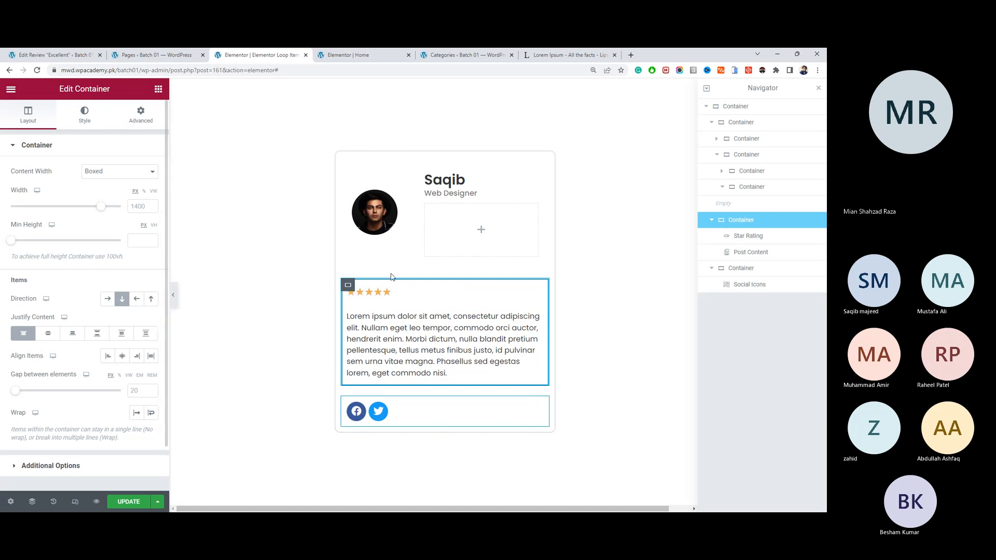
Step: Delete the empty container left under the job title and save the loop item template
{"action": "right_click", "coordinate": [434, 217]}
{"action": "left_click", "coordinate": [432, 214]}
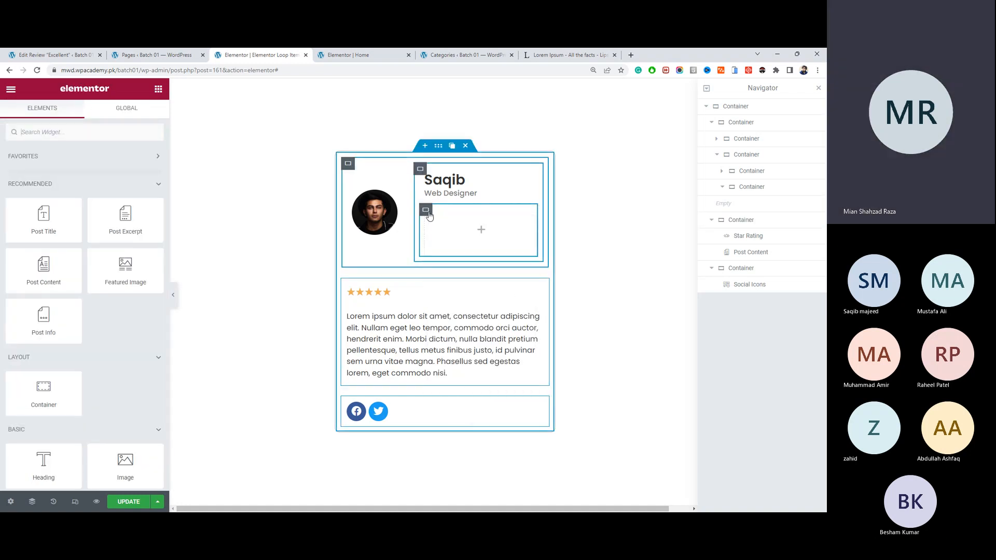
{"action": "left_click", "coordinate": [450, 210]}
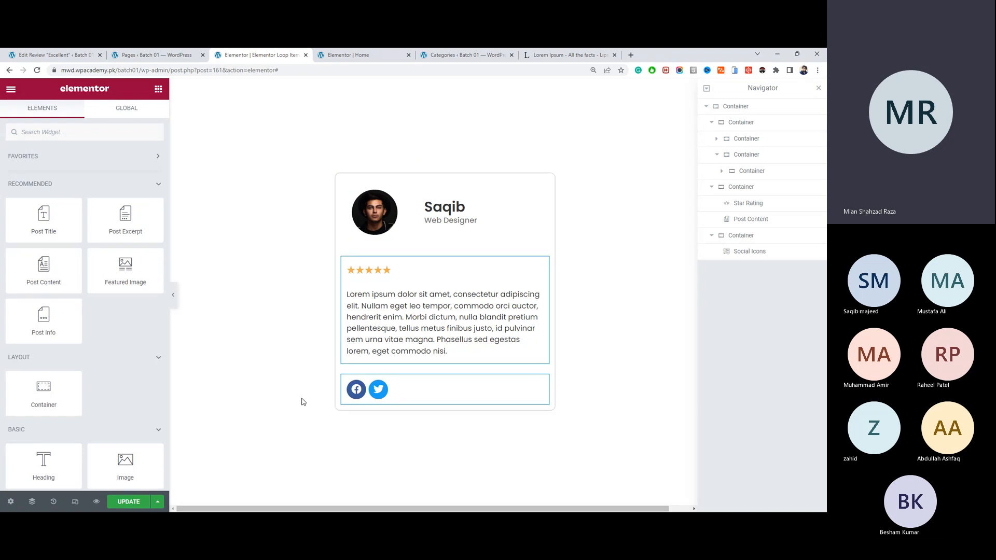
{"action": "key", "text": "ctrl+s"}
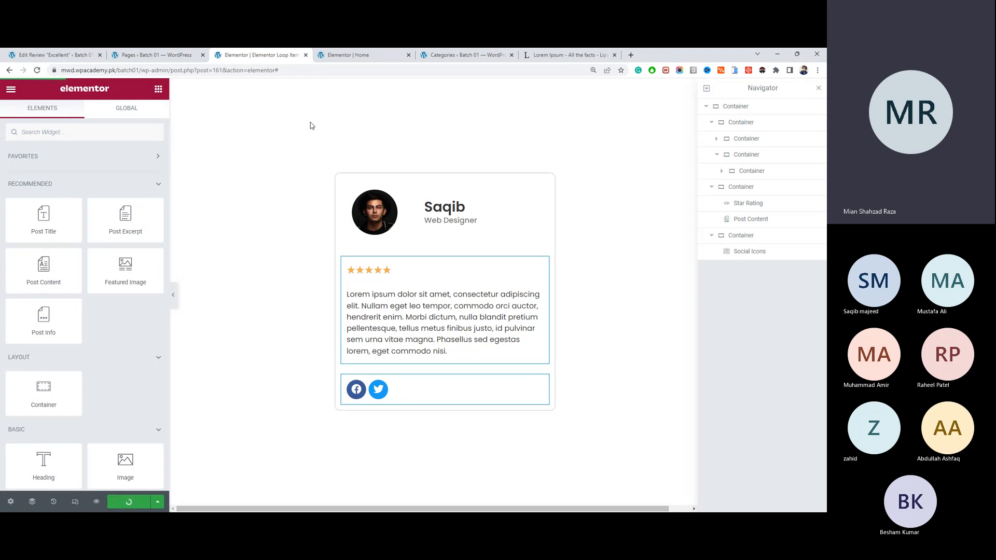
Step: Reload the Home page editor and check how the restyled review card renders in the Loop Grid
{"action": "left_click", "coordinate": [381, 55]}
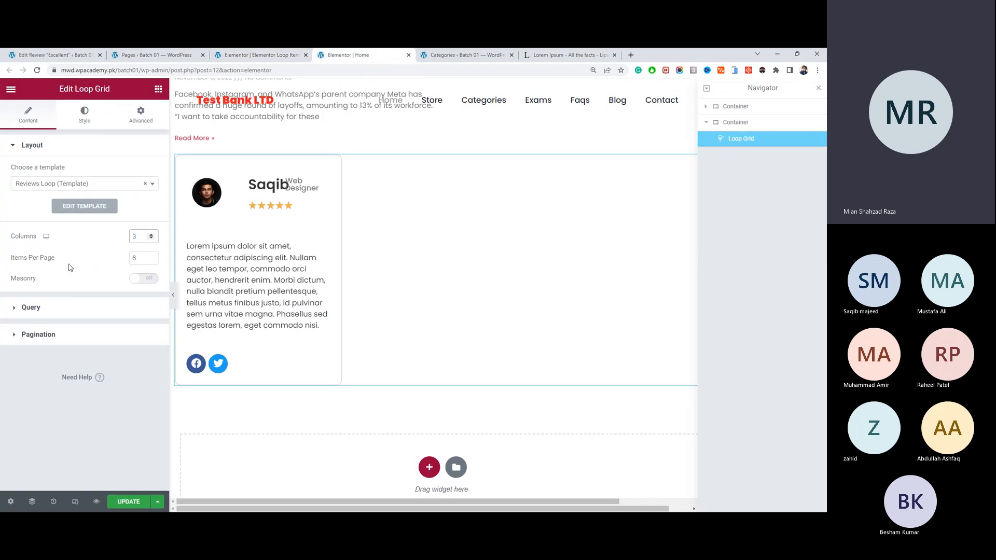
{"action": "left_click", "coordinate": [37, 70]}
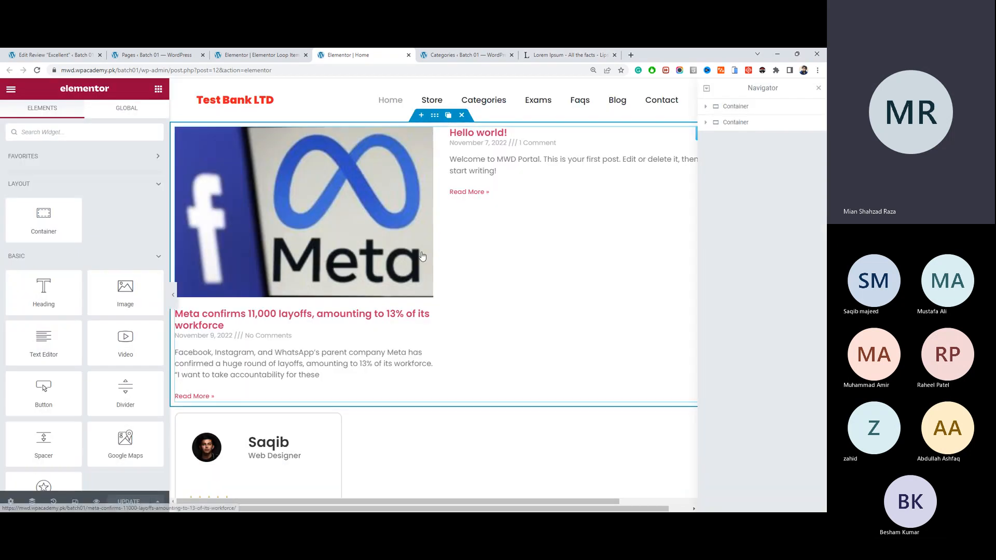
{"action": "scroll", "coordinate": [423, 257], "scroll_direction": "down", "scroll_amount": 6}
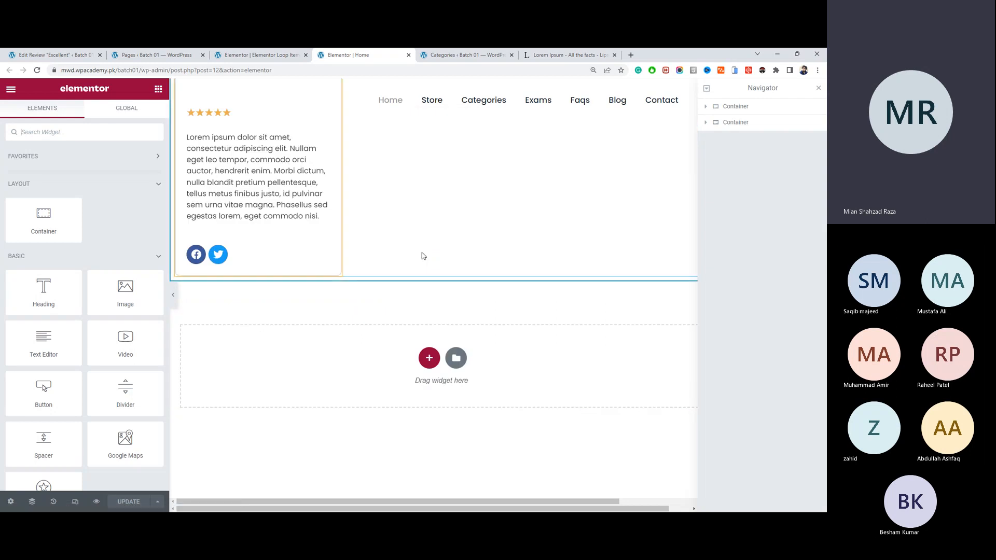
{"action": "scroll", "coordinate": [274, 254], "scroll_direction": "up", "scroll_amount": 5}
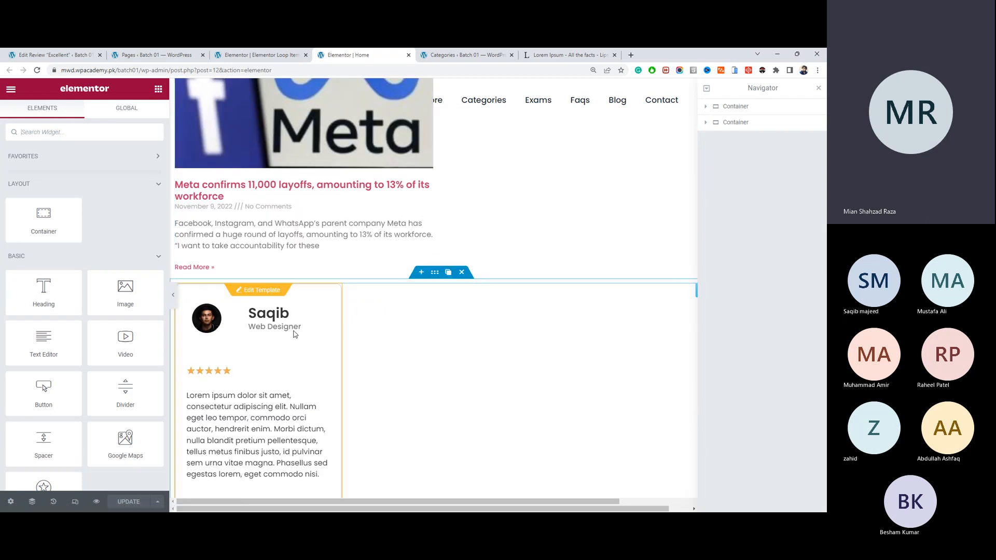
{"action": "left_click", "coordinate": [302, 297]}
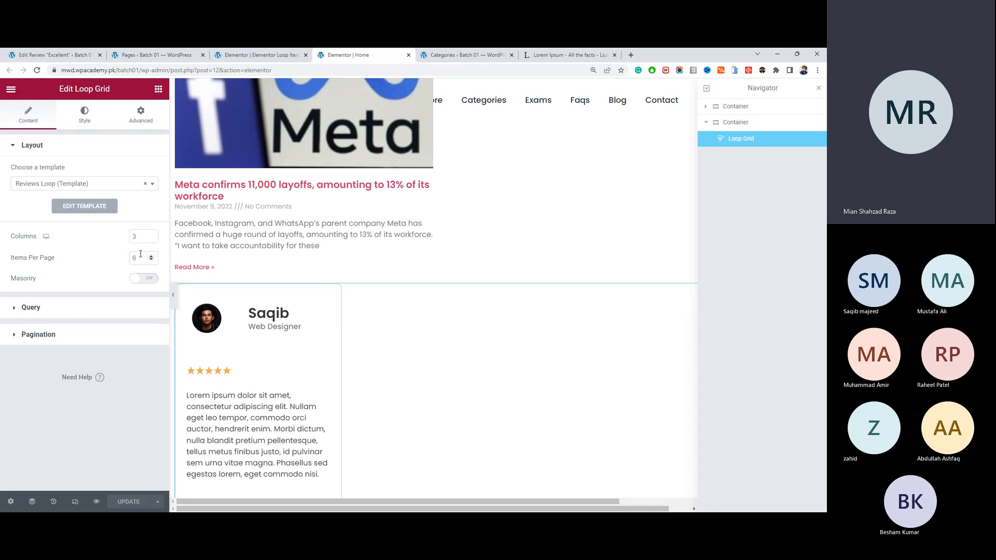
{"action": "scroll", "coordinate": [343, 304], "scroll_direction": "down", "scroll_amount": 7}
{"action": "scroll", "coordinate": [311, 299], "scroll_direction": "up", "scroll_amount": 7}
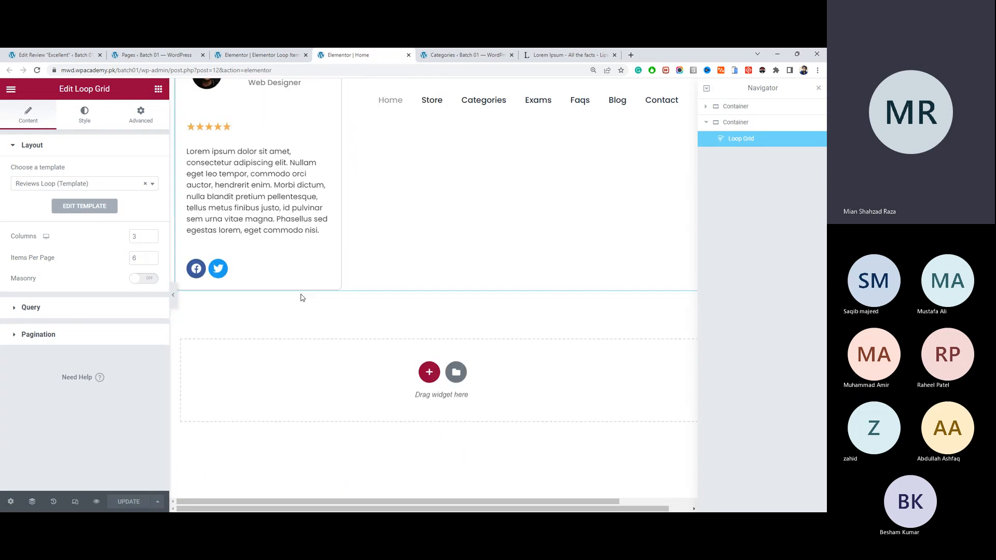
{"action": "scroll", "coordinate": [226, 300], "scroll_direction": "down", "scroll_amount": 5}
{"action": "scroll", "coordinate": [226, 300], "scroll_direction": "up", "scroll_amount": 3}
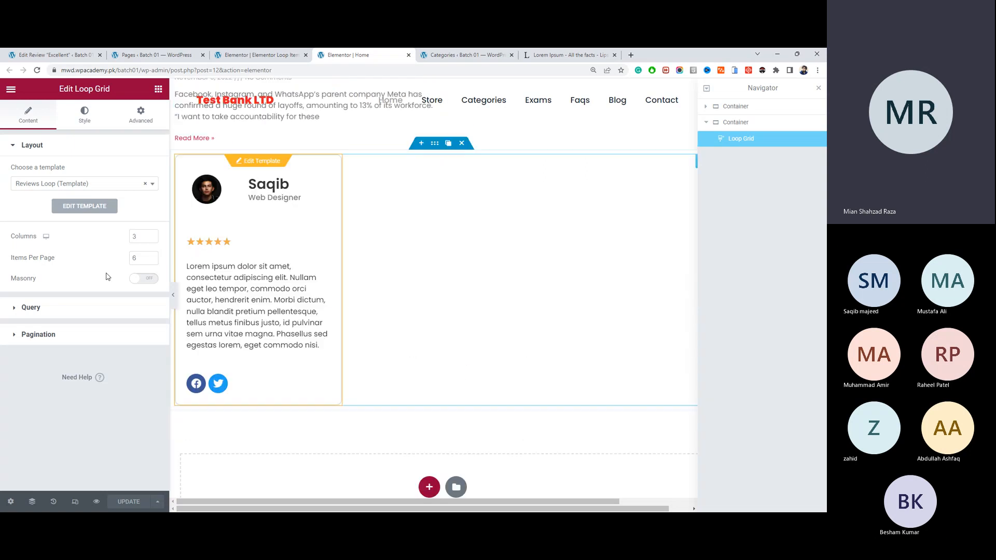
Step: Review the Loop Grid's template, query and pagination options
{"action": "left_click", "coordinate": [112, 186]}
{"action": "left_click", "coordinate": [111, 186]}
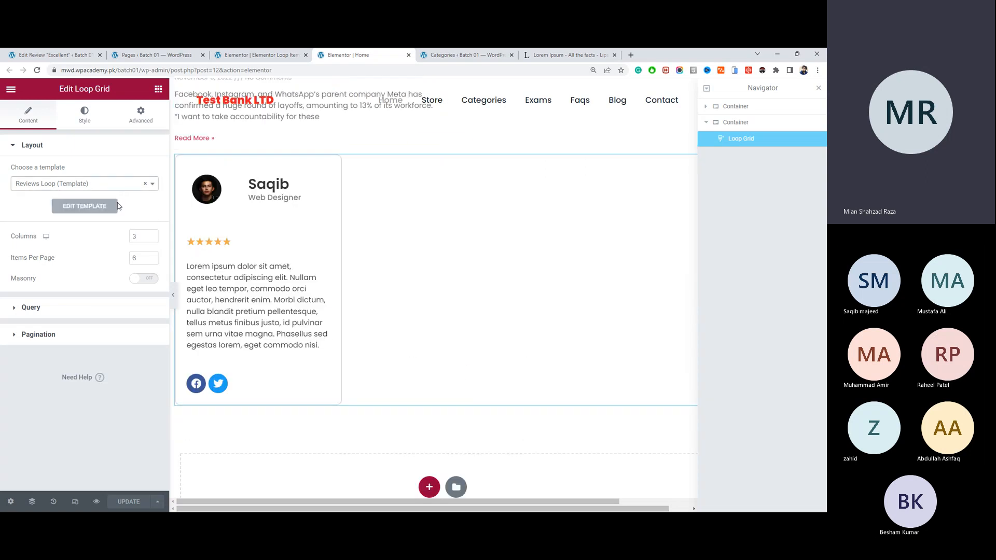
{"action": "left_click", "coordinate": [116, 309]}
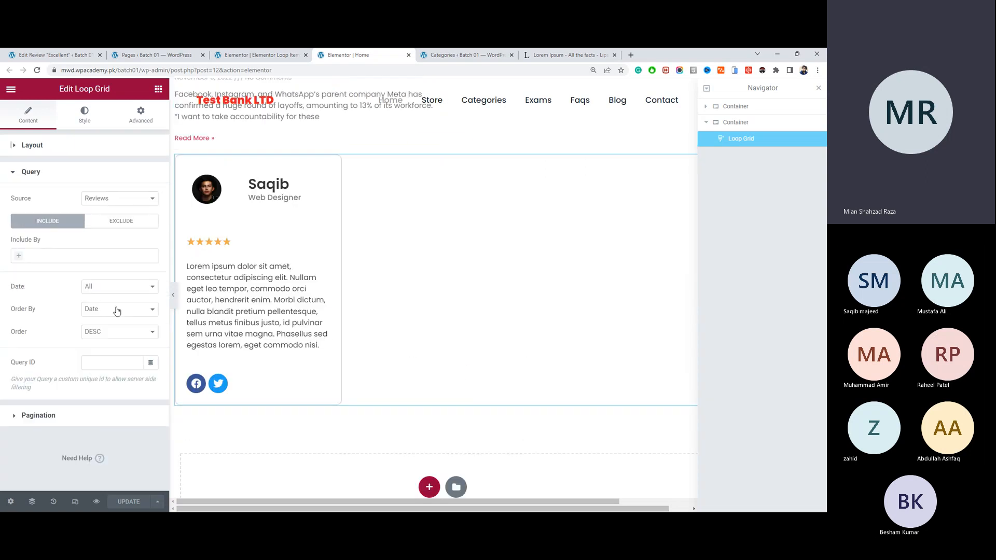
{"action": "left_click", "coordinate": [125, 411]}
{"action": "left_click", "coordinate": [126, 223]}
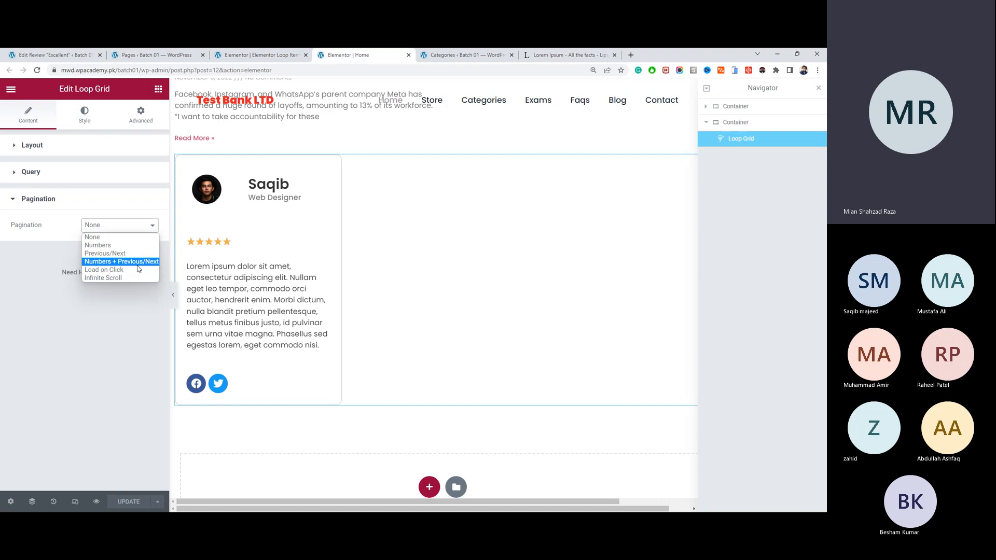
{"action": "left_click", "coordinate": [79, 148]}
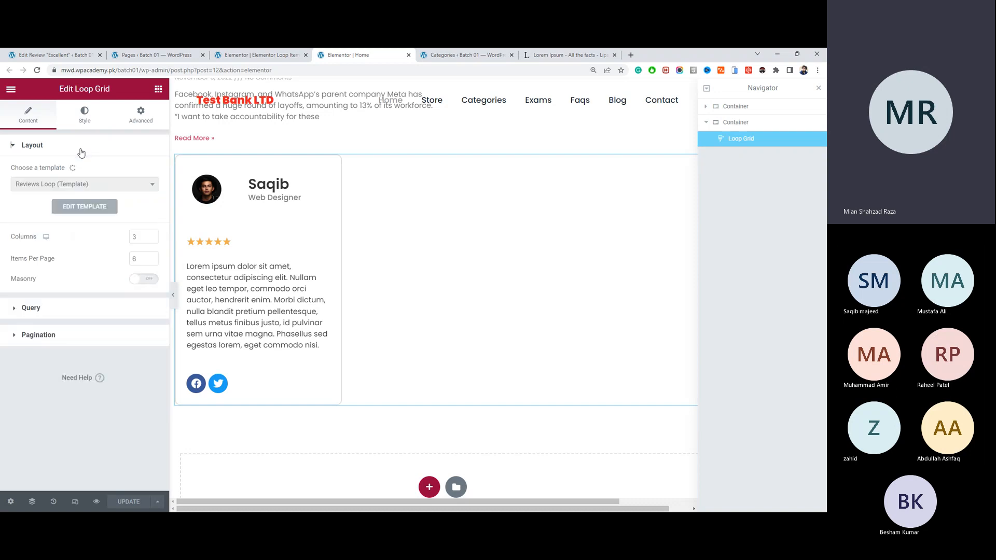
Step: Try a Testimonial Carousel widget below the Loop Grid on the Home page
{"action": "left_click", "coordinate": [159, 89]}
{"action": "type", "text": "car"}
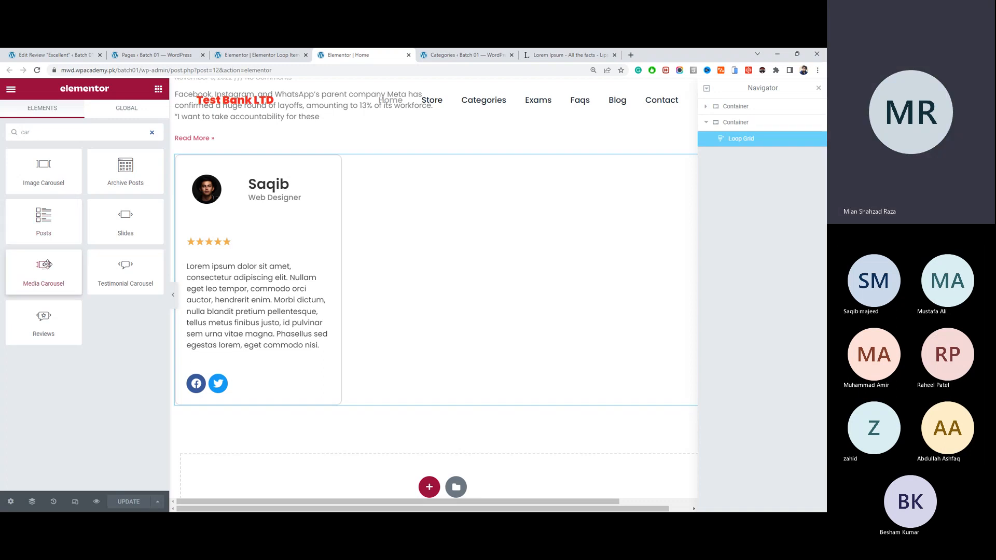
{"action": "left_click_drag", "start_coordinate": [126, 267], "coordinate": [414, 407]}
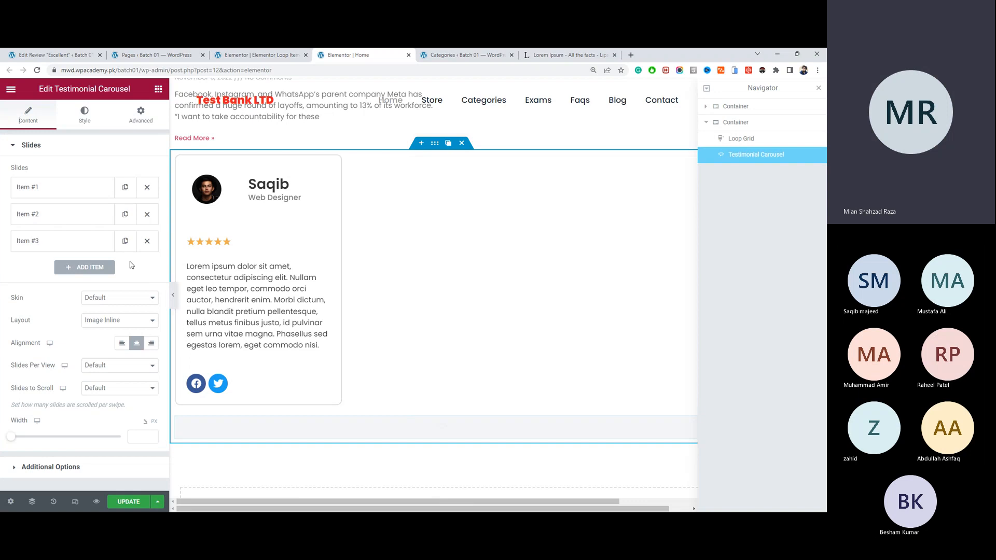
Step: Try the Testimonial Carousel with one default slide and one blank slide, and delete the widget
{"action": "left_click", "coordinate": [148, 195]}
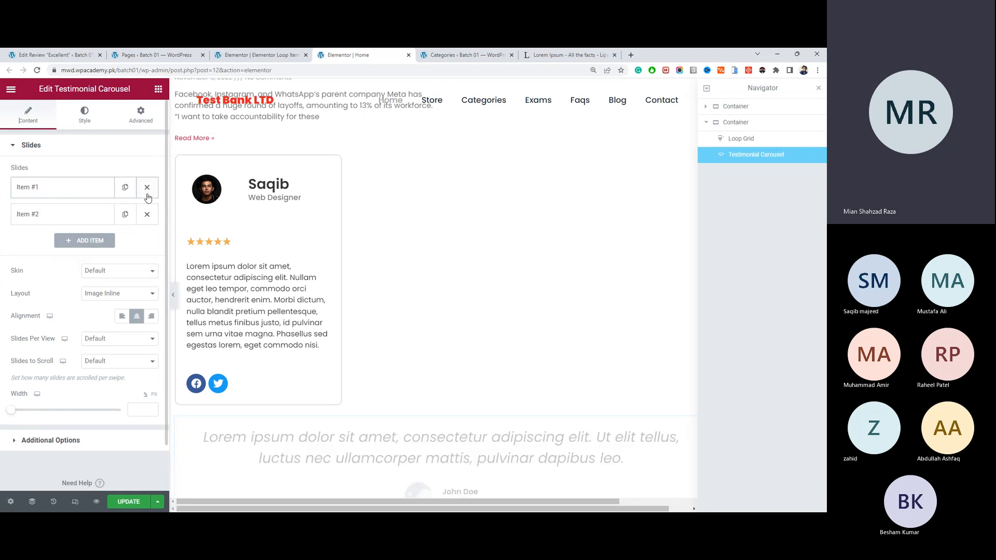
{"action": "left_click", "coordinate": [147, 196]}
{"action": "left_click", "coordinate": [147, 193]}
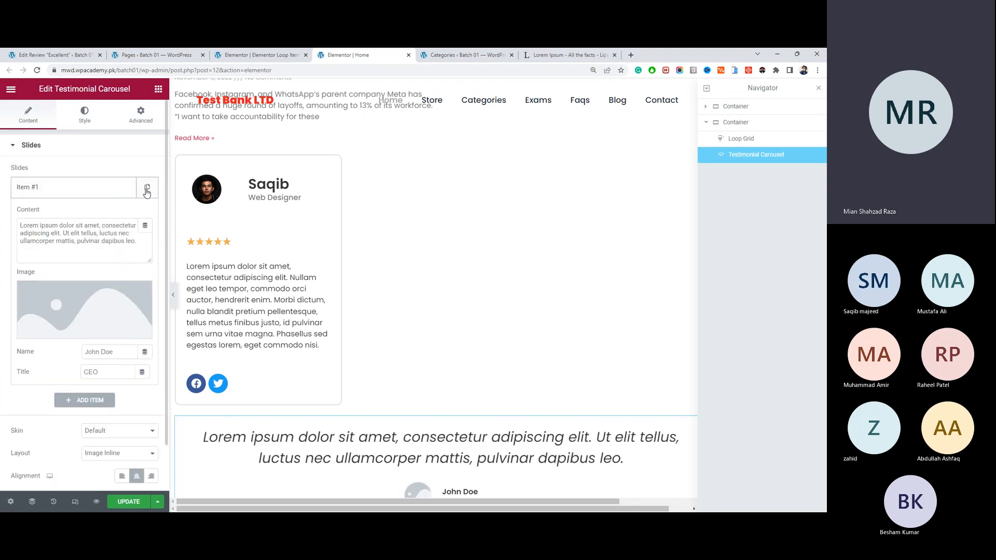
{"action": "left_click", "coordinate": [146, 192]}
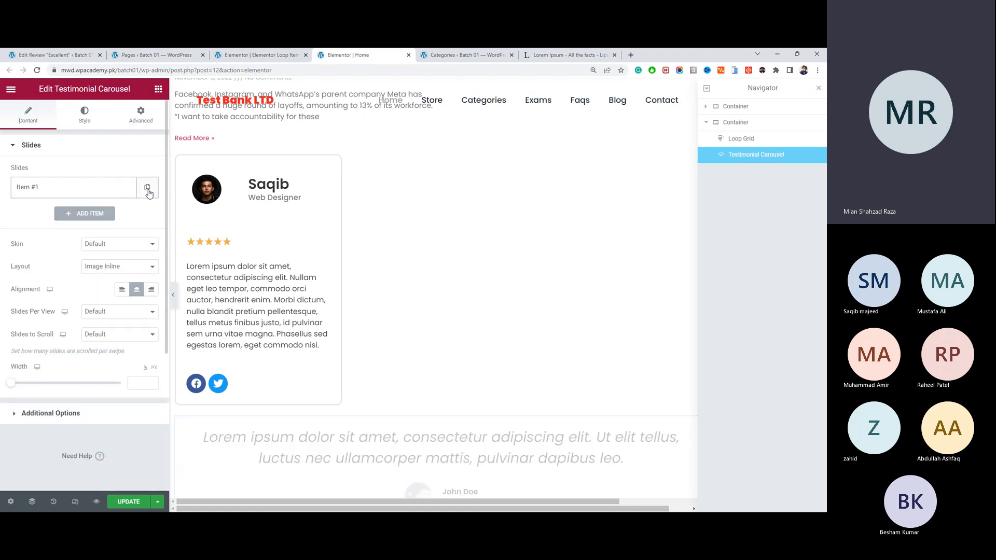
{"action": "left_click", "coordinate": [101, 219]}
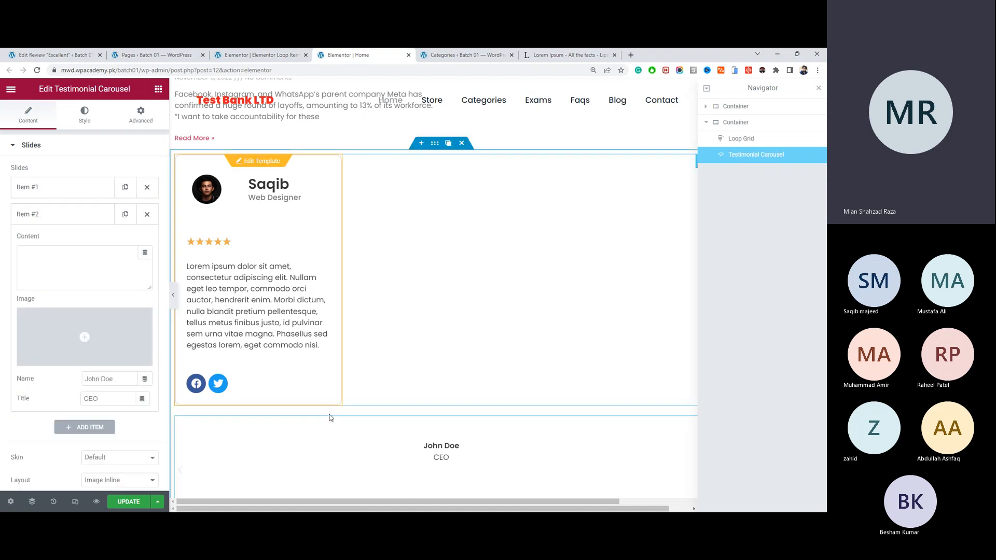
{"action": "right_click", "coordinate": [323, 429]}
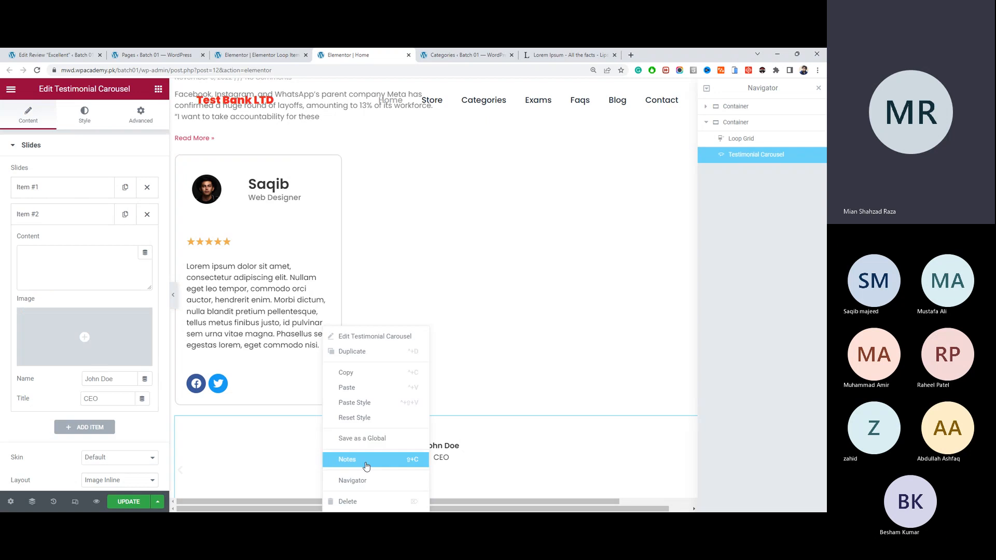
{"action": "left_click", "coordinate": [378, 502]}
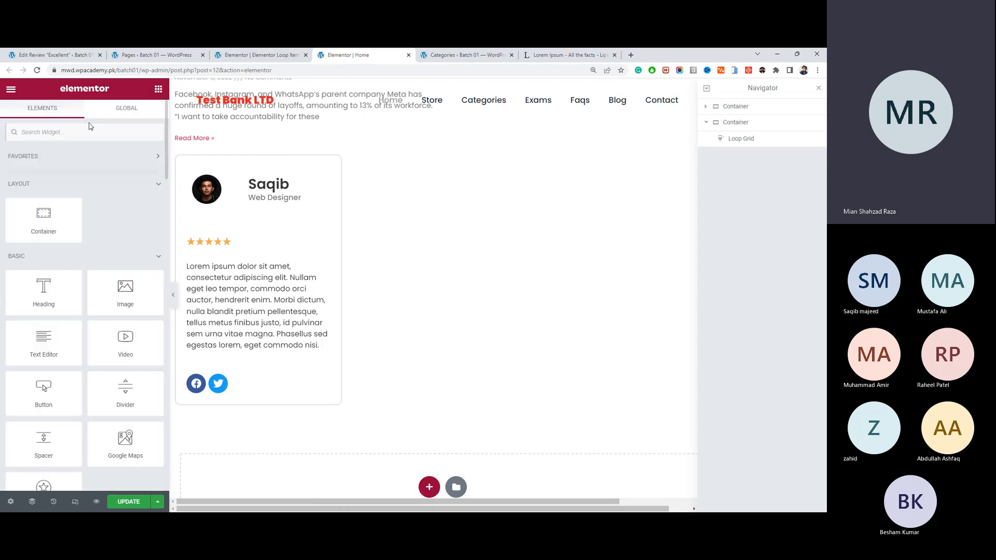
Step: Find the Media Carousel widget by searching "car", add it below the review loop grid, and inspect its skin options
{"action": "type", "text": "x"}
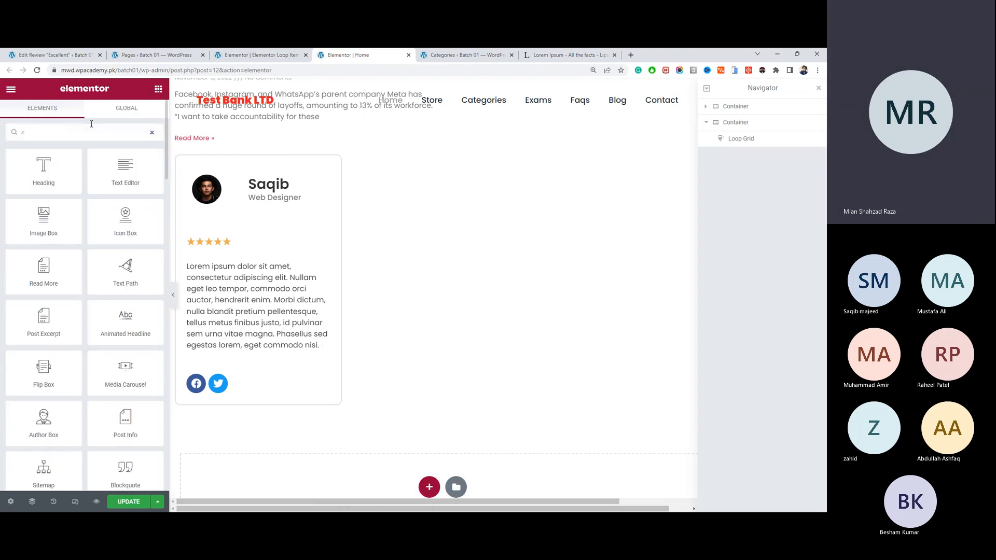
{"action": "key", "text": "BackSpace"}
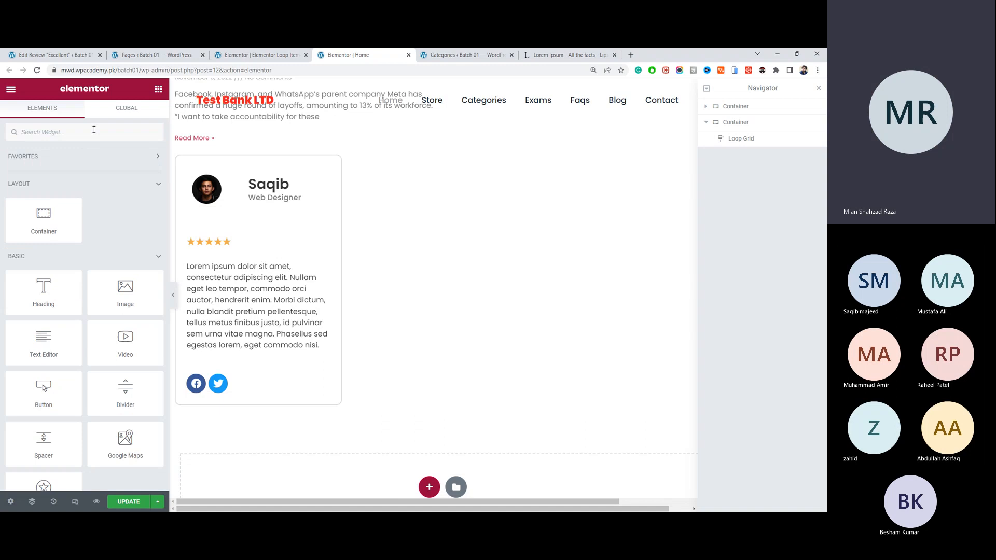
{"action": "left_click", "coordinate": [66, 131]}
{"action": "type", "text": "car"}
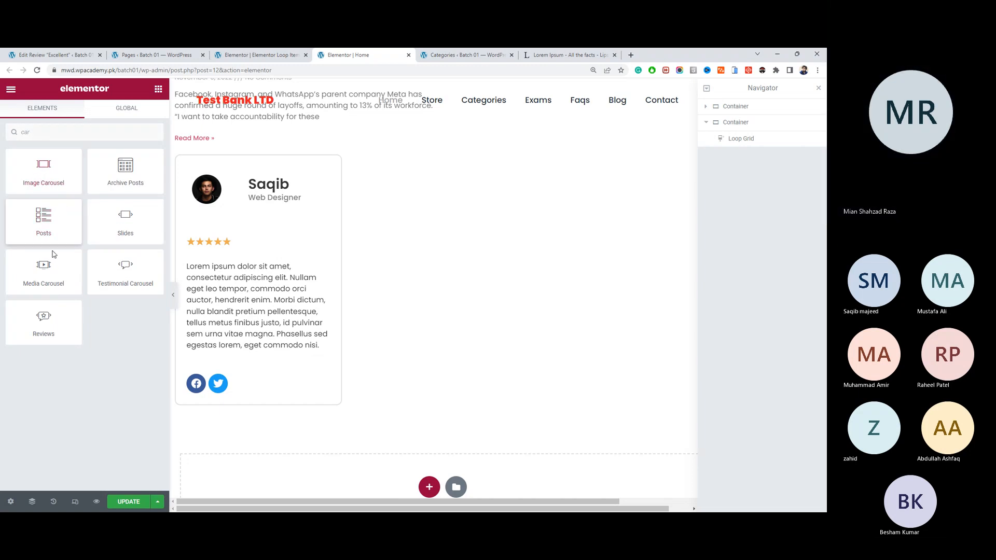
{"action": "left_click_drag", "start_coordinate": [49, 280], "coordinate": [396, 471]}
{"action": "left_click", "coordinate": [131, 172]}
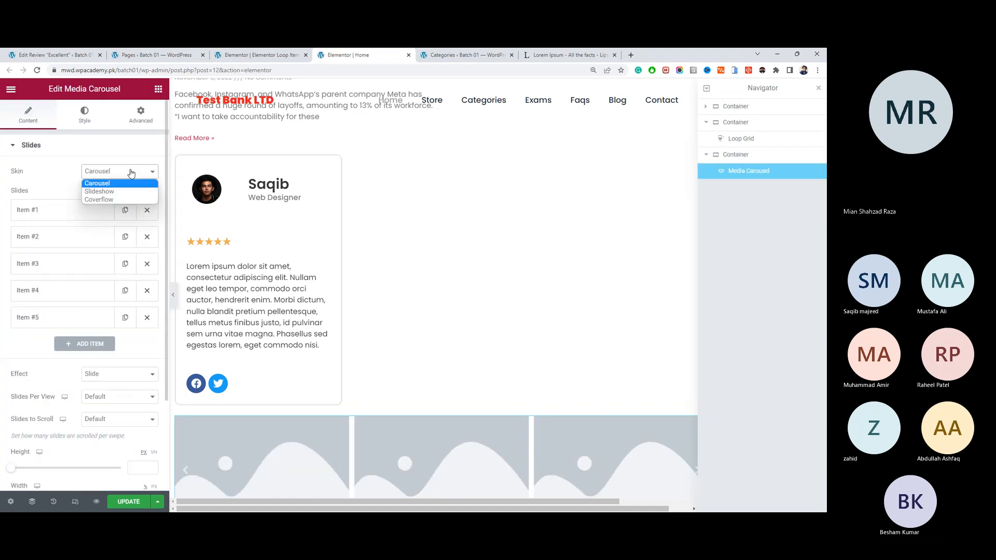
{"action": "left_click", "coordinate": [130, 174]}
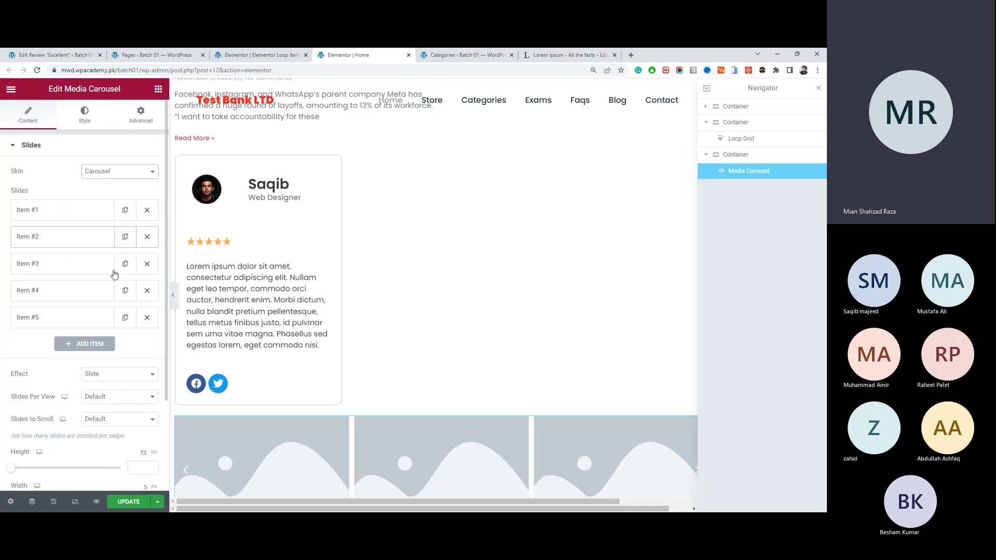
Step: Remove three slides from the media carousel, leaving only two items
{"action": "left_click", "coordinate": [146, 212]}
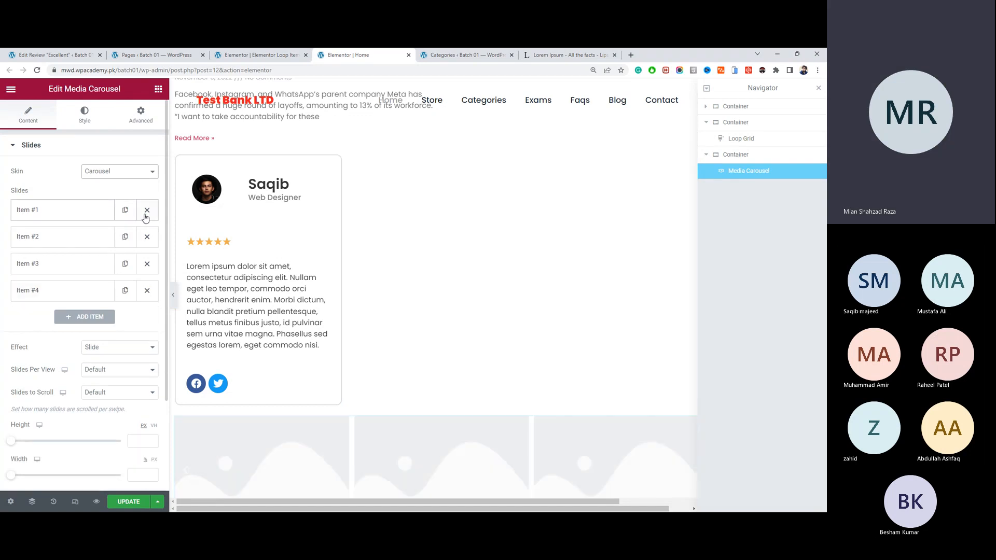
{"action": "left_click", "coordinate": [146, 212]}
{"action": "left_click", "coordinate": [145, 212]}
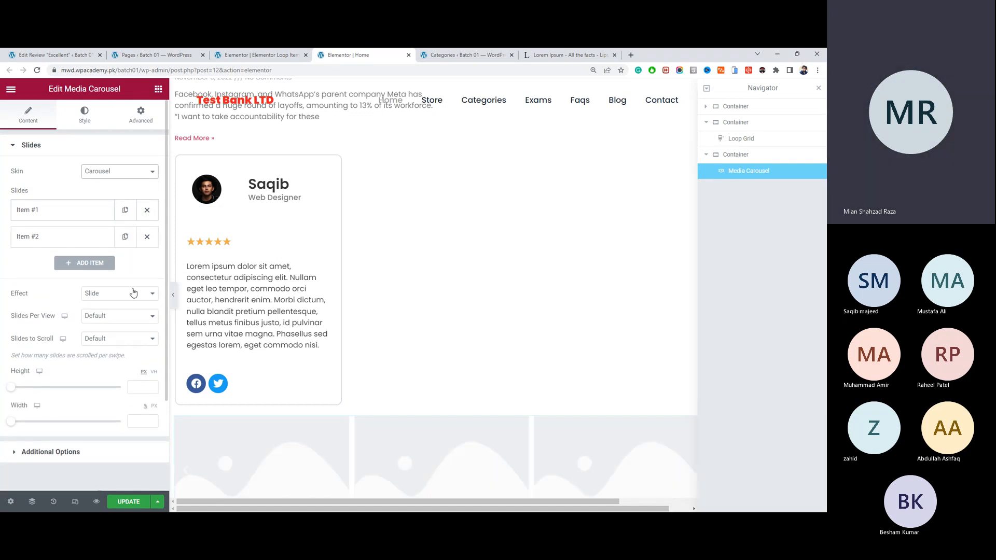
{"action": "scroll", "coordinate": [359, 406], "scroll_direction": "down", "scroll_amount": 5}
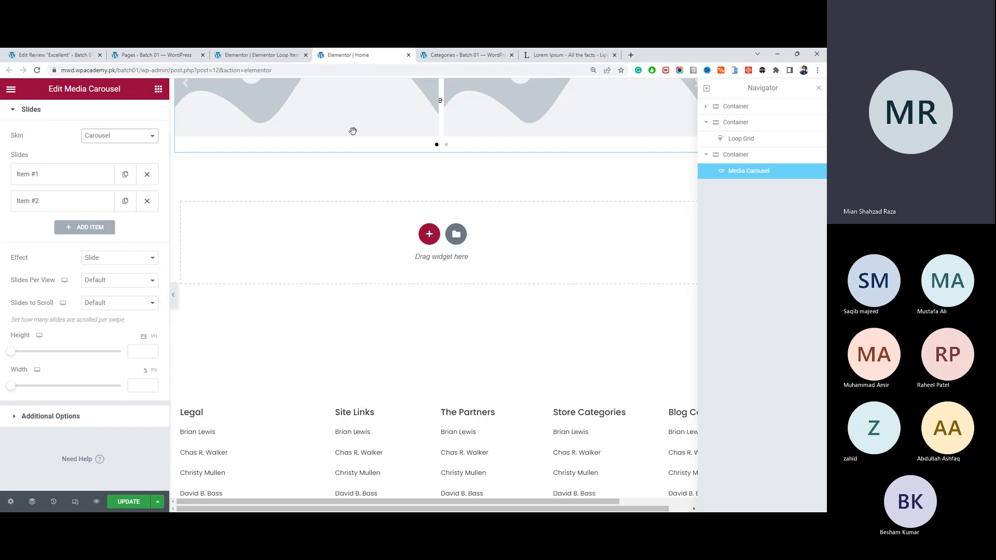
Step: Delete the Media Carousel widget from the container below the loop grid
{"action": "right_click", "coordinate": [372, 139]}
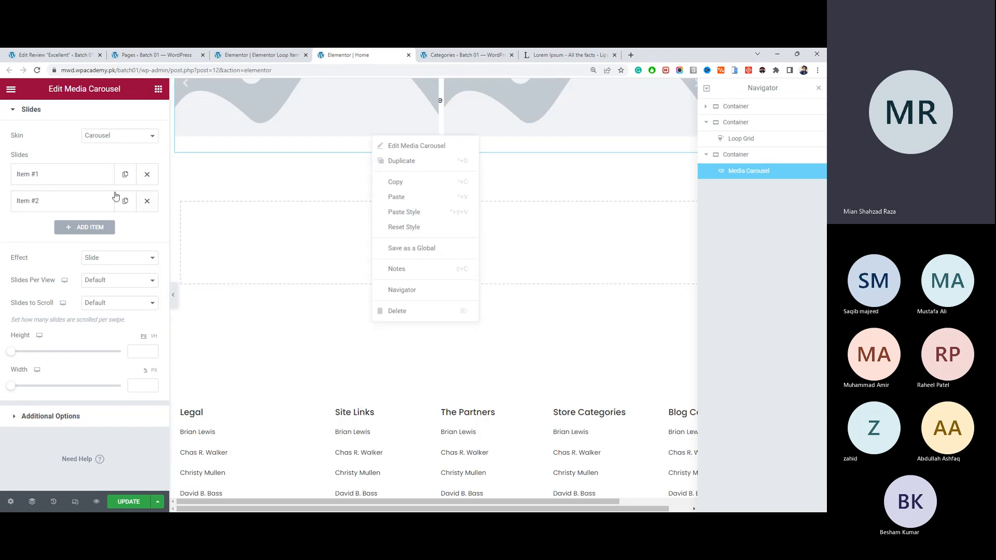
{"action": "left_click", "coordinate": [108, 136]}
{"action": "left_click", "coordinate": [70, 139]}
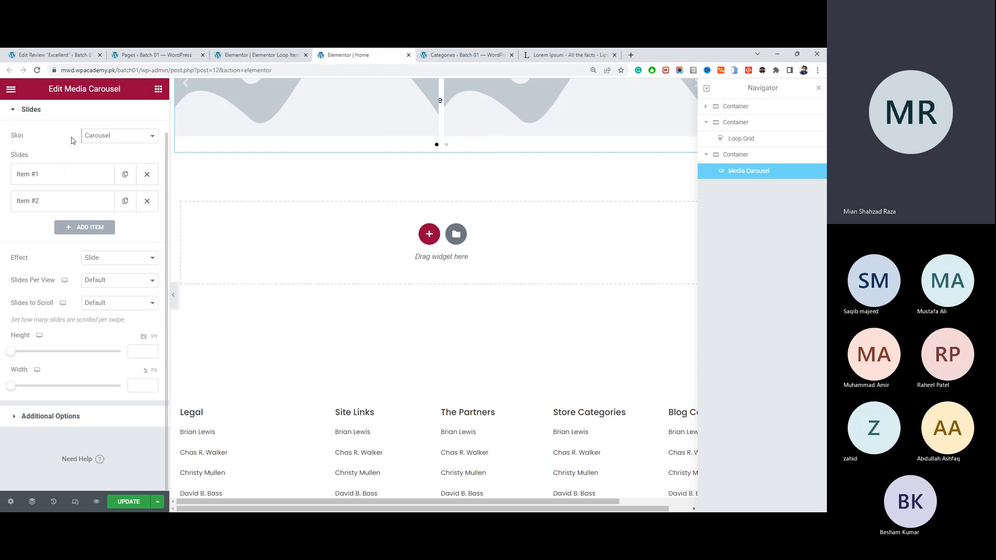
{"action": "right_click", "coordinate": [395, 111]}
{"action": "left_click", "coordinate": [455, 285]}
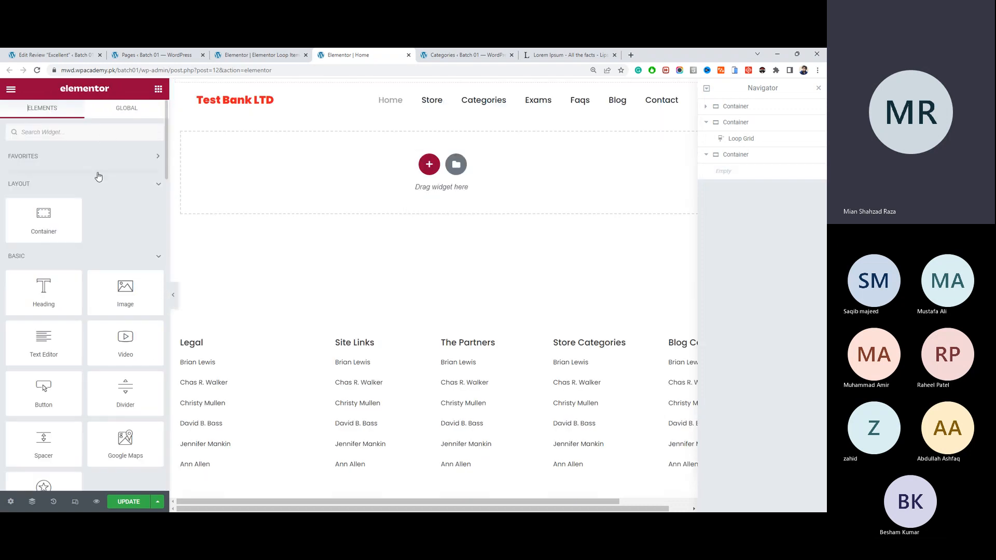
Step: Find the Posts widget by searching "posts", add it in a new container below the empty one, and inspect its skin options
{"action": "type", "text": "posts"}
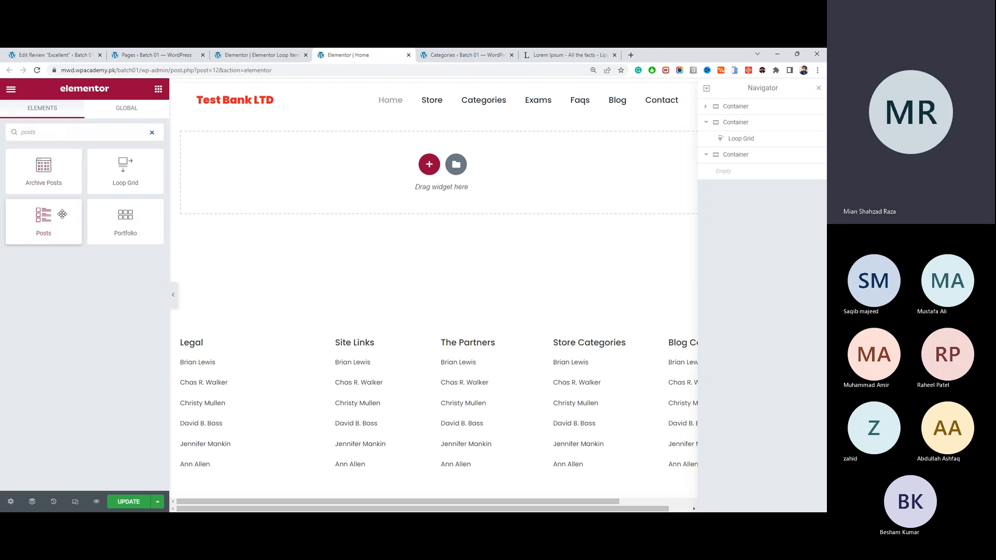
{"action": "left_click_drag", "start_coordinate": [62, 213], "coordinate": [322, 173]}
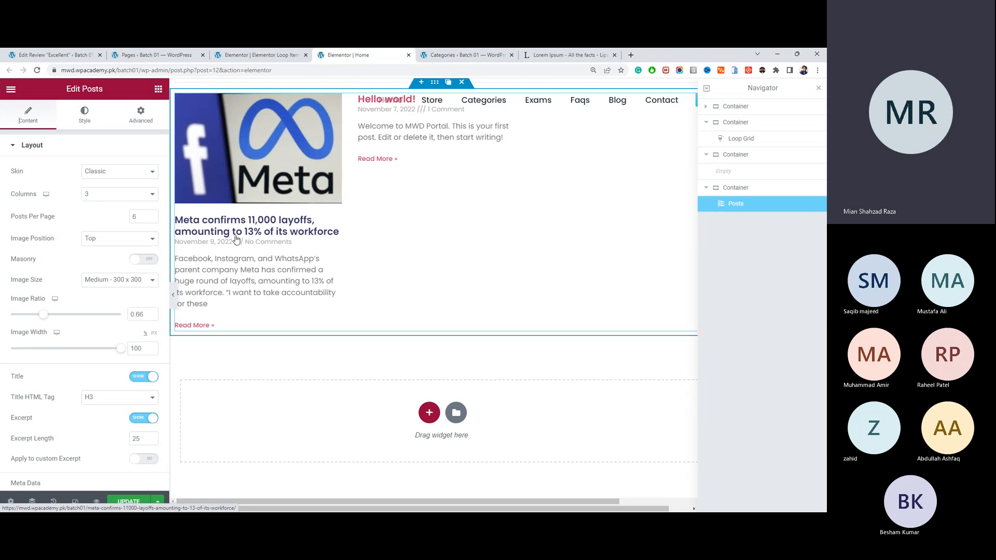
{"action": "double_click", "coordinate": [110, 174]}
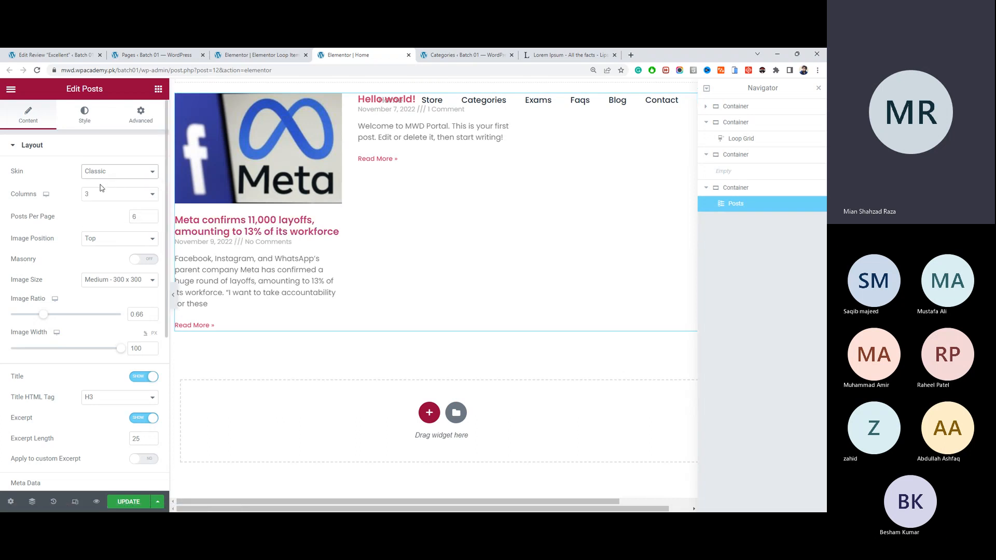
{"action": "left_click", "coordinate": [110, 176]}
{"action": "left_click", "coordinate": [65, 183]}
{"action": "left_click", "coordinate": [95, 178]}
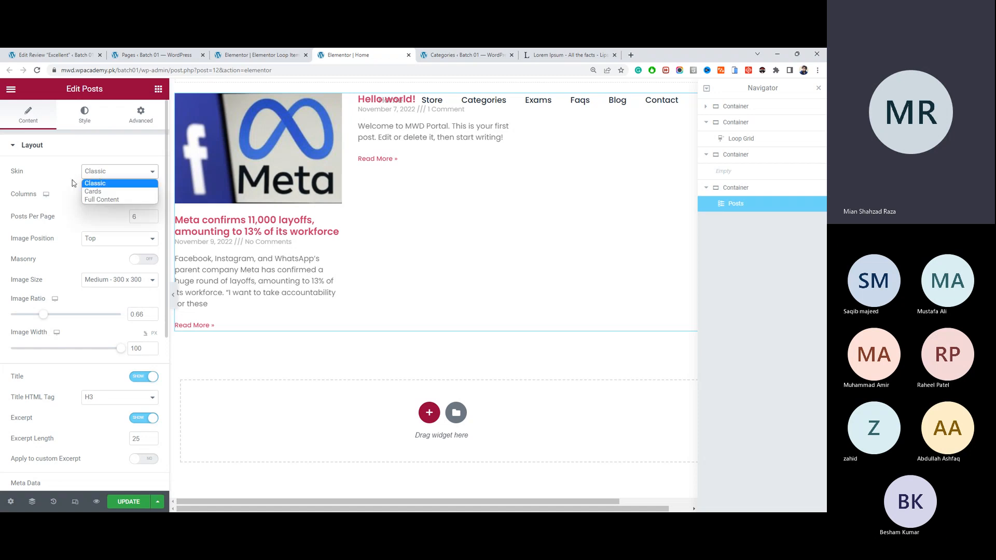
{"action": "left_click", "coordinate": [73, 183]}
Step: Delete the container holding the new Posts widget and the empty container under the review card
{"action": "scroll", "coordinate": [438, 311], "scroll_direction": "up", "scroll_amount": 5}
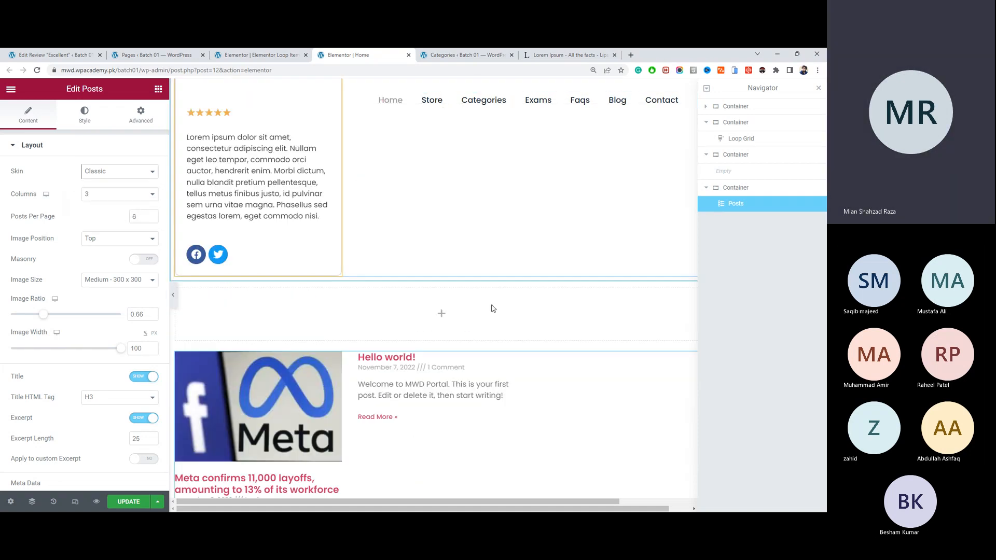
{"action": "right_click", "coordinate": [507, 391]}
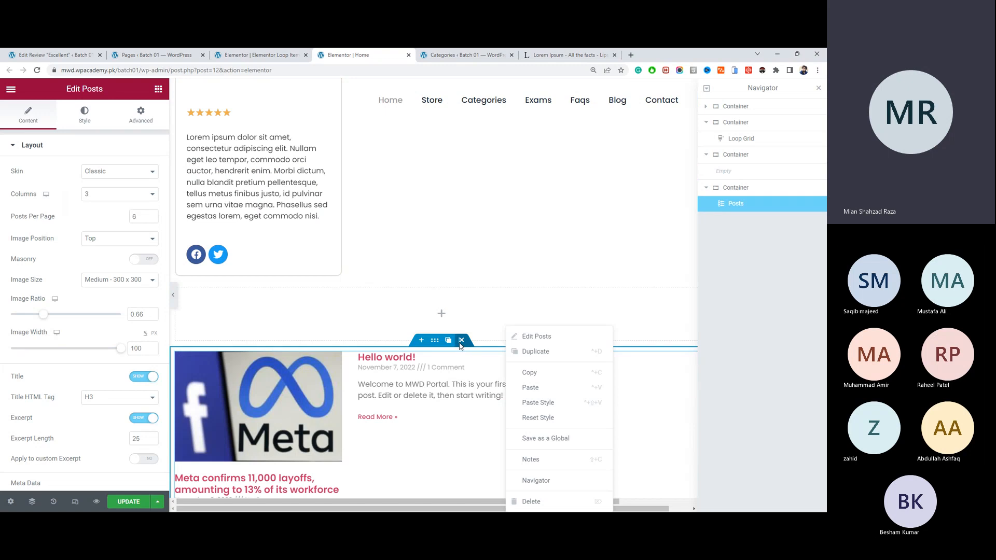
{"action": "left_click", "coordinate": [461, 340]}
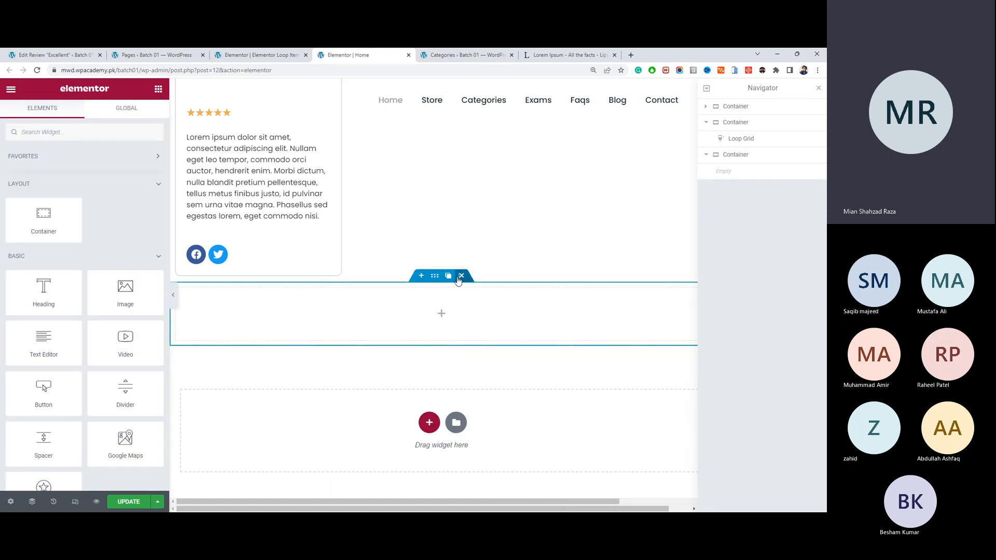
{"action": "left_click", "coordinate": [460, 277]}
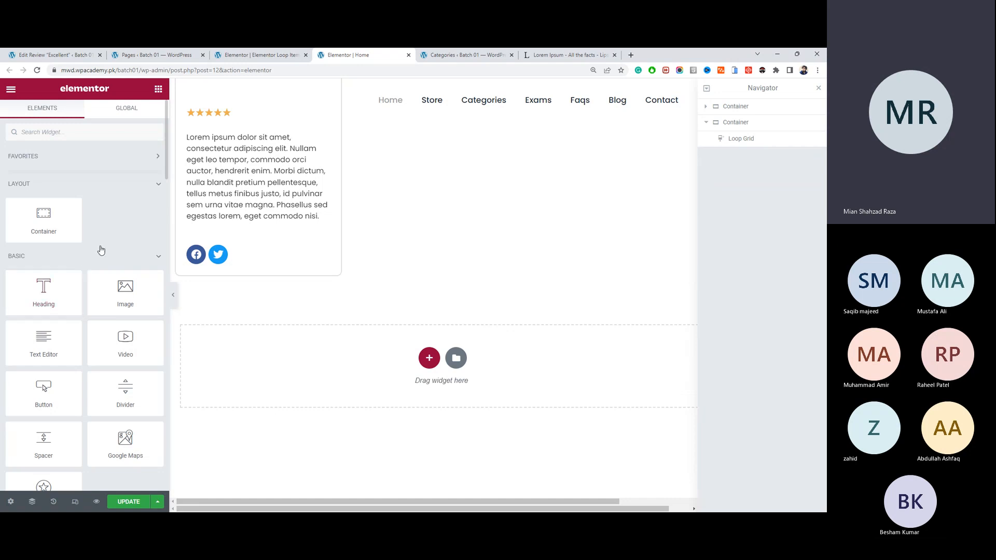
Step: Check the remaining blog posts and review card on the Home page, and save the page update
{"action": "scroll", "coordinate": [285, 186], "scroll_direction": "up", "scroll_amount": 8}
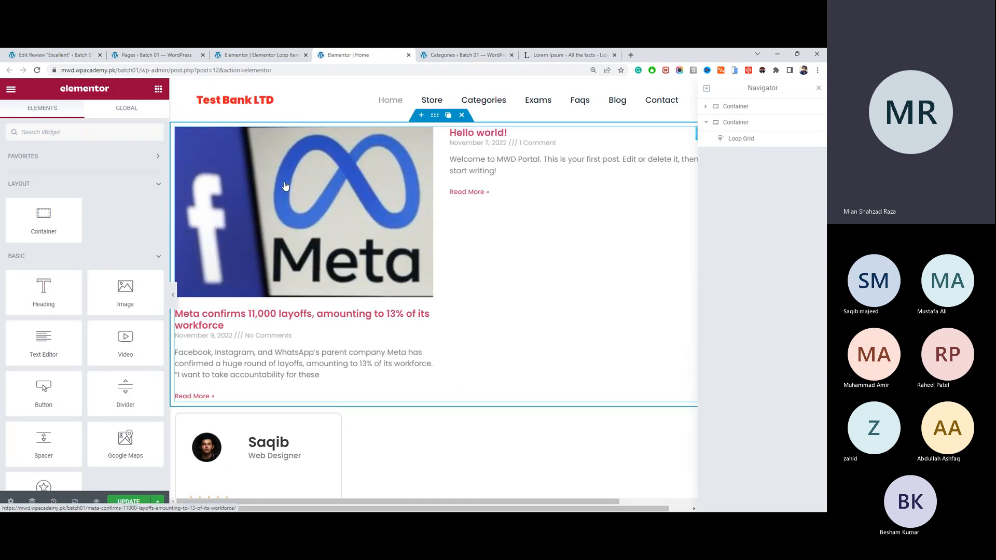
{"action": "scroll", "coordinate": [341, 192], "scroll_direction": "down", "scroll_amount": 5}
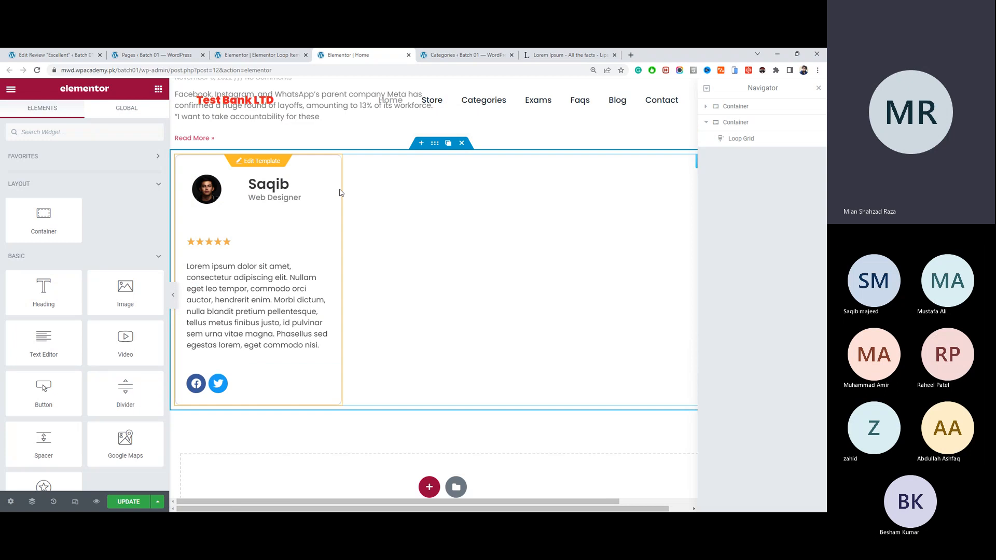
{"action": "left_click", "coordinate": [136, 502]}
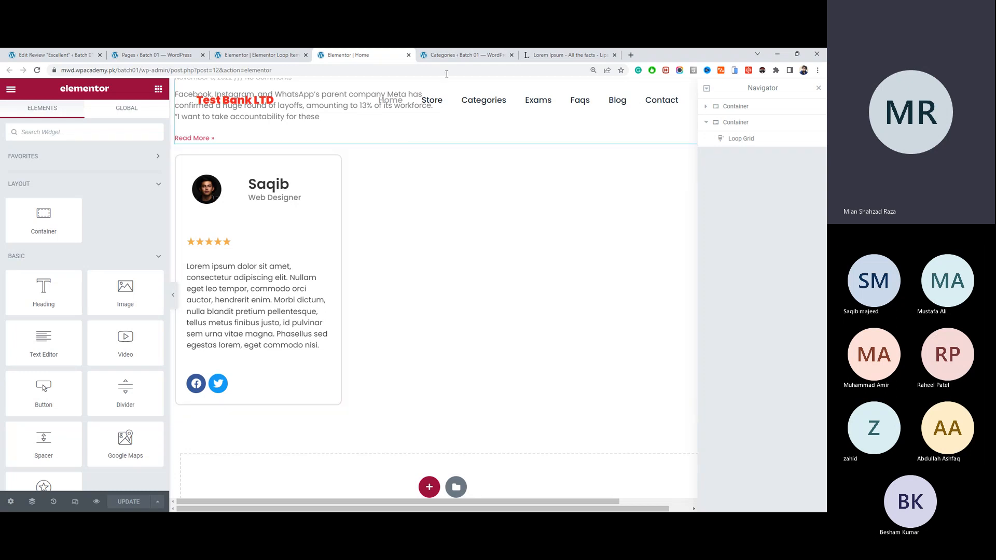
Step: Go to the Elementor Loop Item template editor and close its browser tab
{"action": "left_click", "coordinate": [456, 58]}
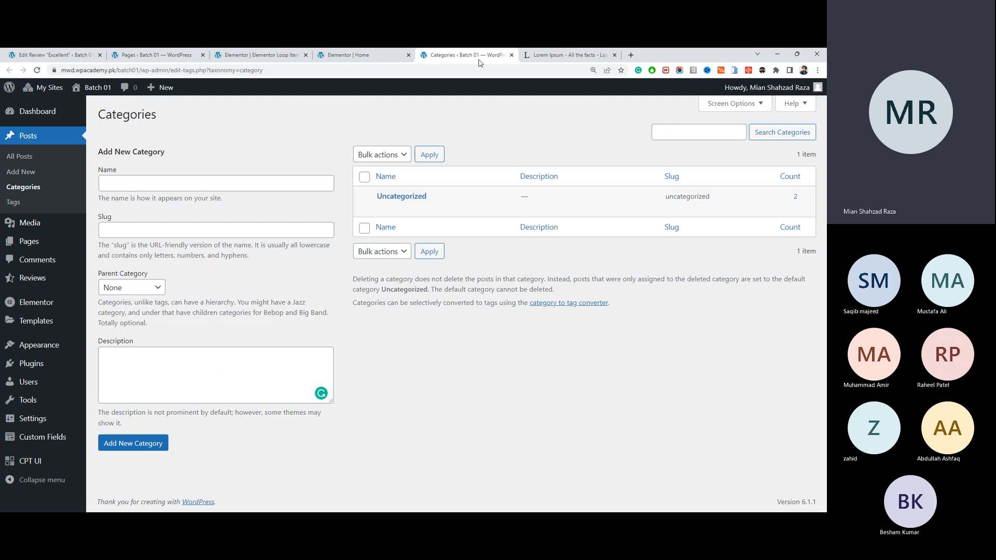
{"action": "left_click", "coordinate": [337, 56]}
{"action": "left_click", "coordinate": [278, 59]}
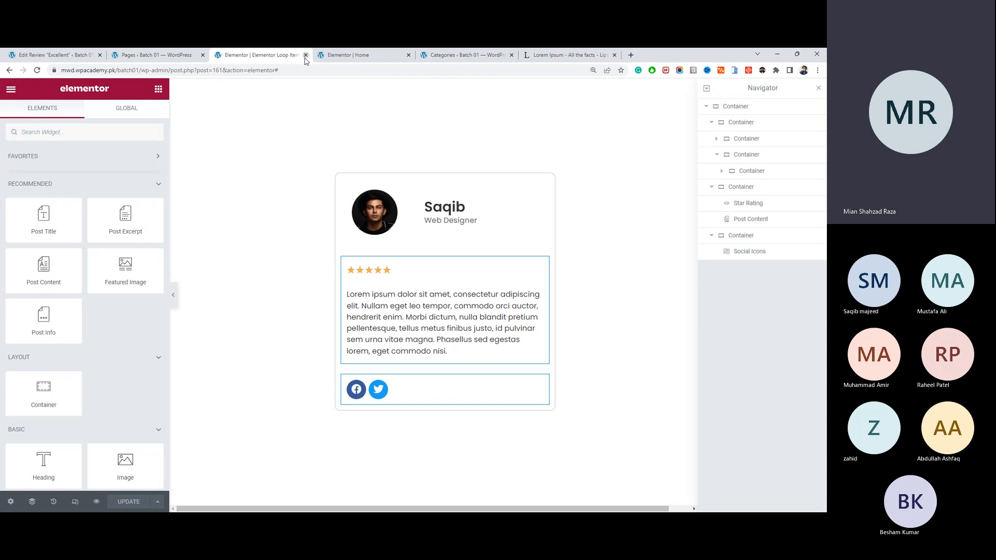
{"action": "left_click", "coordinate": [306, 55]}
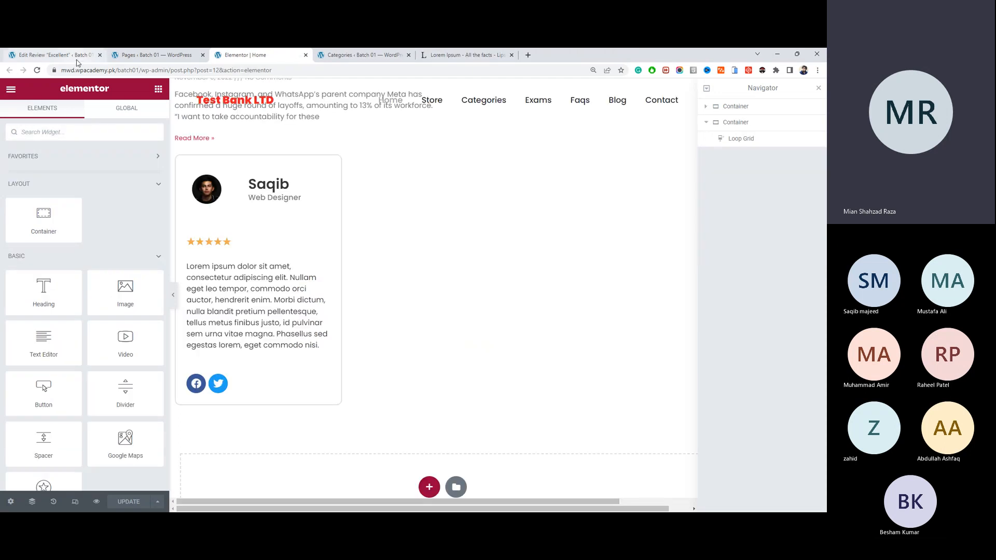
Step: Look over the "Excellent" review's edit screen, the CPT UI options and the Pages list, and return to the Home page editor
{"action": "left_click", "coordinate": [52, 55]}
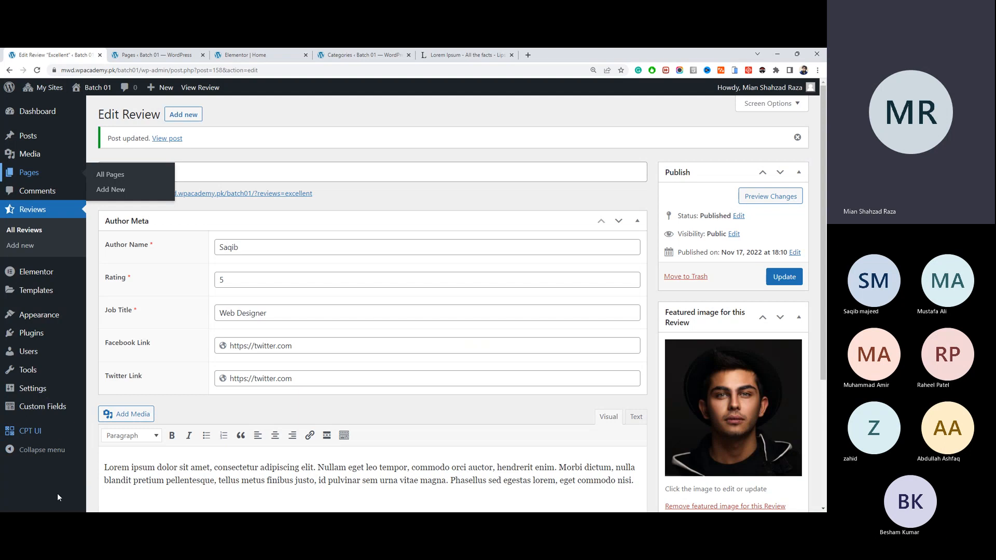
{"action": "mouse_move", "coordinate": [53, 431]}
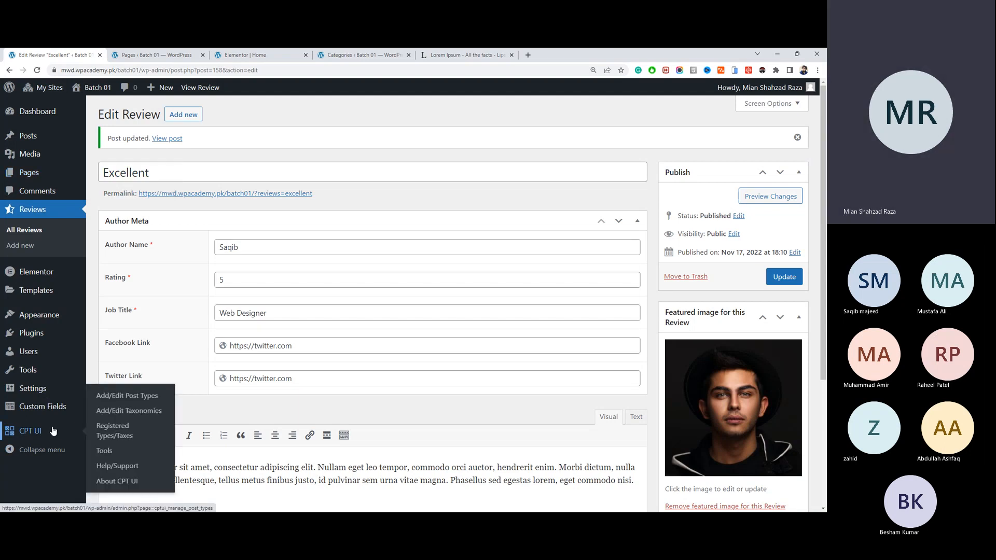
{"action": "mouse_move", "coordinate": [60, 408]}
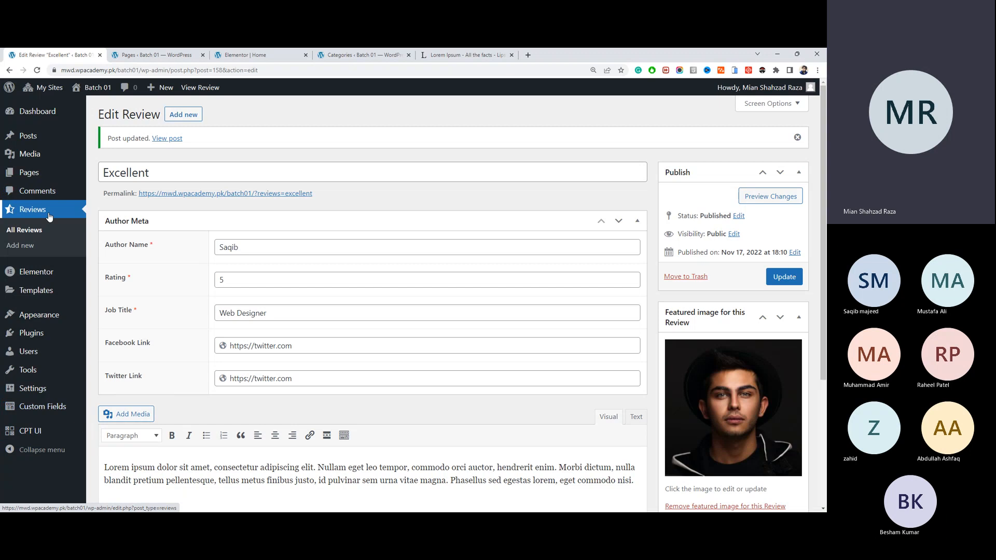
{"action": "left_click", "coordinate": [270, 56]}
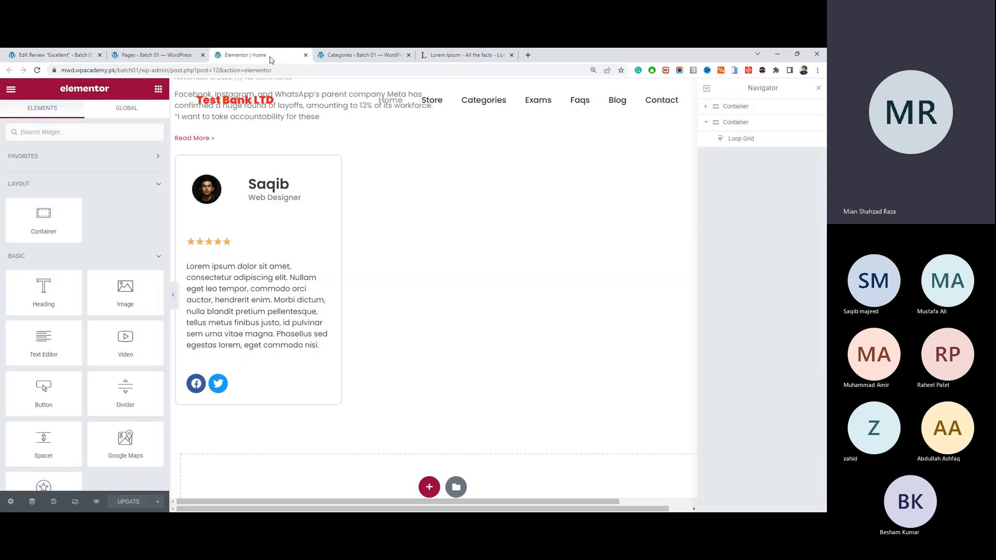
{"action": "left_click", "coordinate": [156, 55]}
{"action": "left_click", "coordinate": [72, 54]}
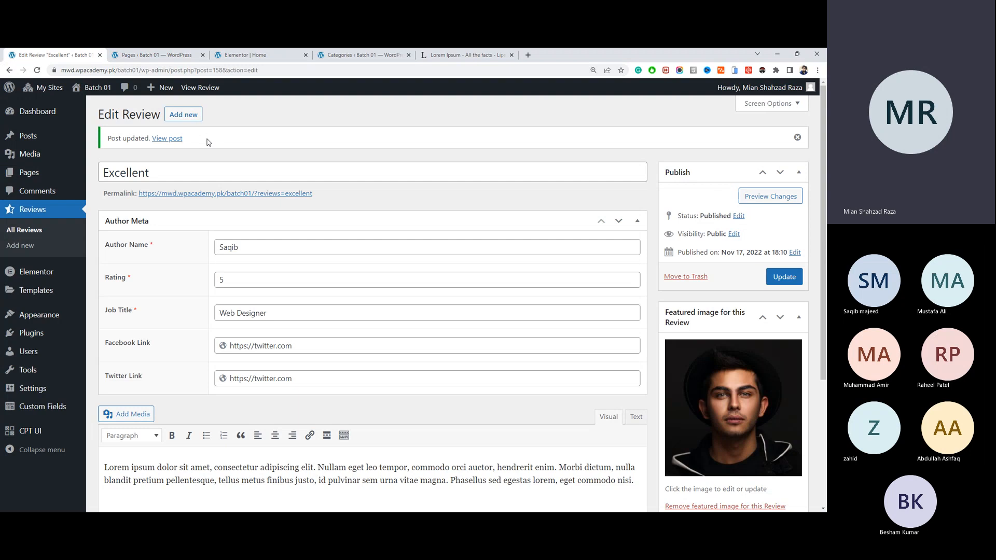
{"action": "left_click", "coordinate": [335, 56]}
{"action": "left_click", "coordinate": [262, 56]}
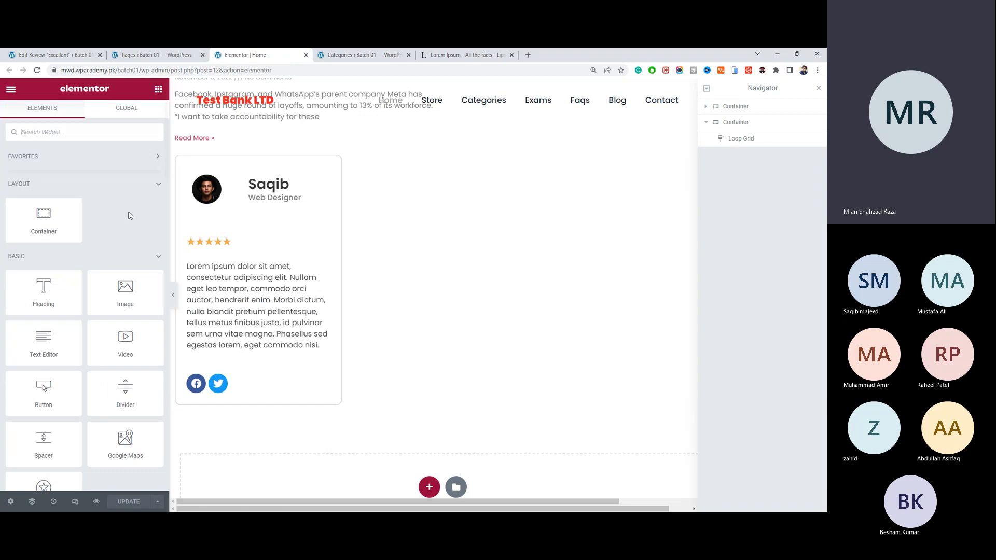
{"action": "left_click", "coordinate": [156, 55]}
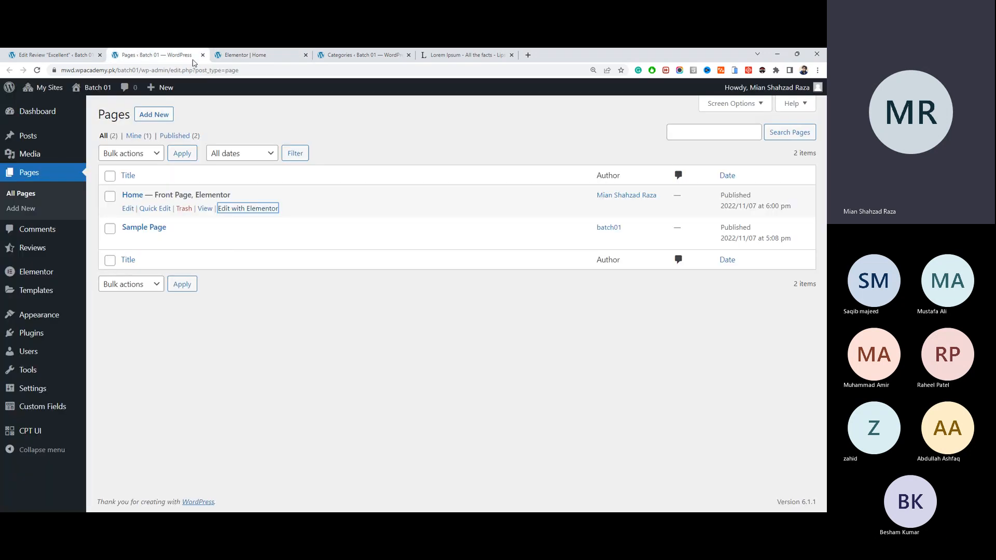
{"action": "left_click", "coordinate": [227, 57]}
Step: Delete the blog posts container above the review card on the Home page and save the page update
{"action": "scroll", "coordinate": [201, 258], "scroll_direction": "up", "scroll_amount": 5}
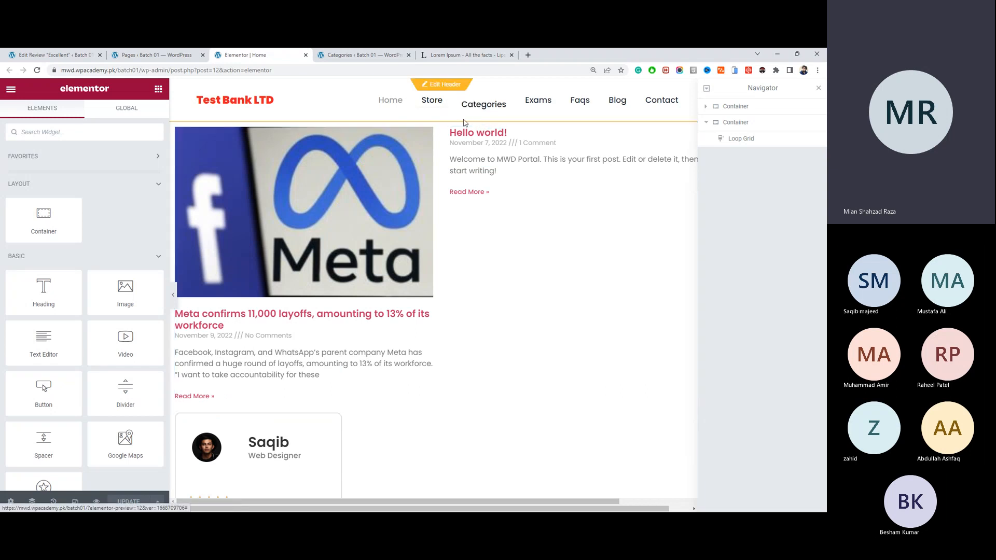
{"action": "left_click", "coordinate": [461, 115]}
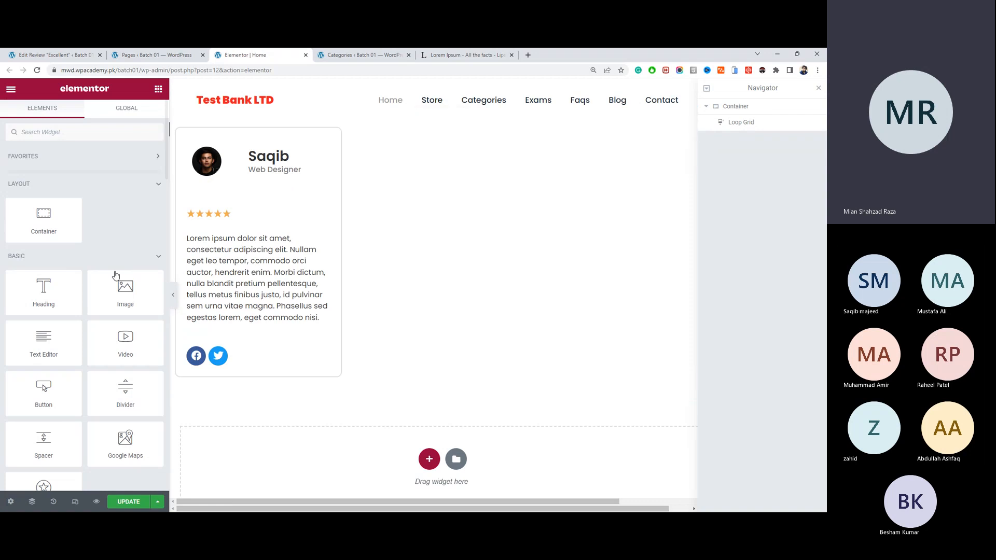
{"action": "left_click", "coordinate": [136, 501]}
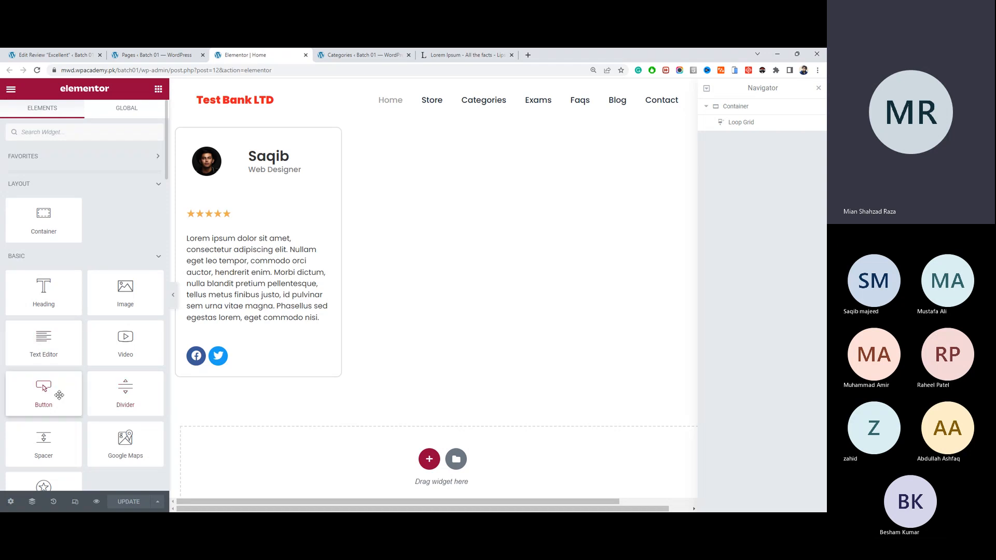
Step: Add an Image widget below the review card and set its dynamic source to ACF Image Field
{"action": "left_click_drag", "start_coordinate": [122, 288], "coordinate": [367, 445]}
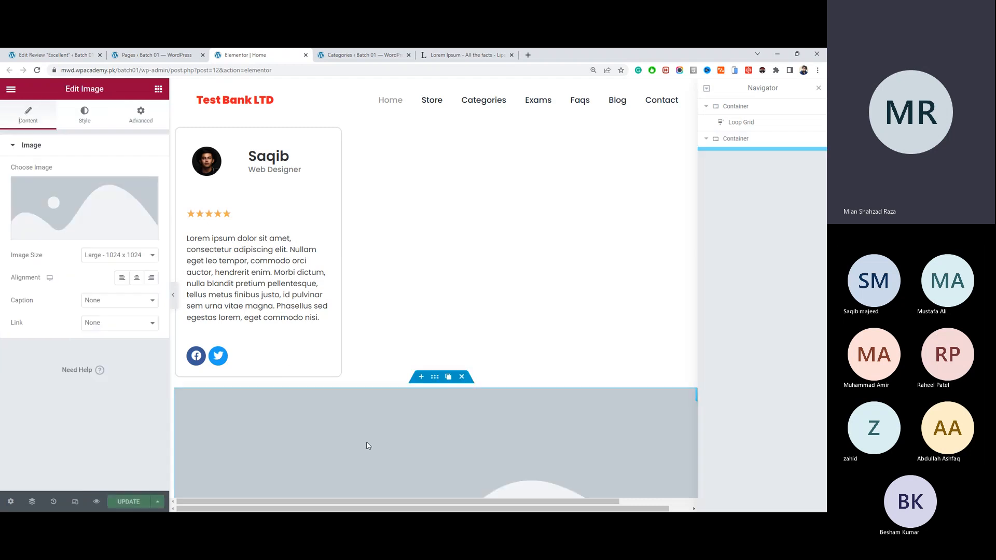
{"action": "mouse_move", "coordinate": [136, 217]}
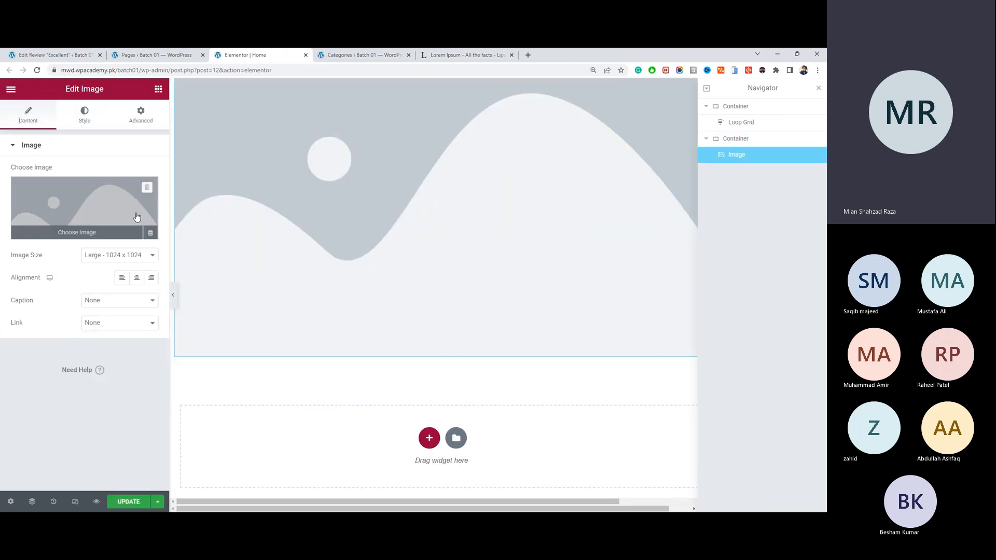
{"action": "left_click", "coordinate": [150, 234]}
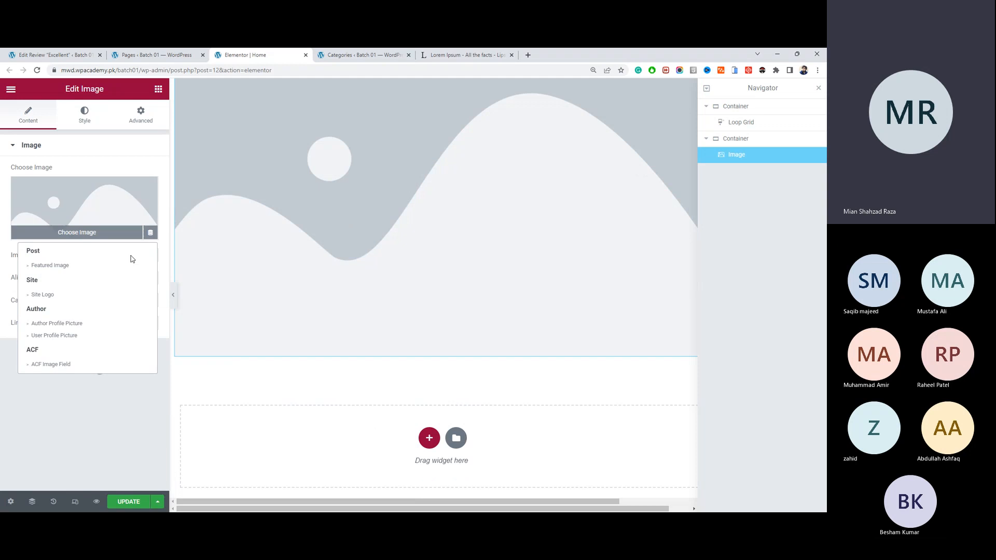
{"action": "left_click", "coordinate": [98, 366]}
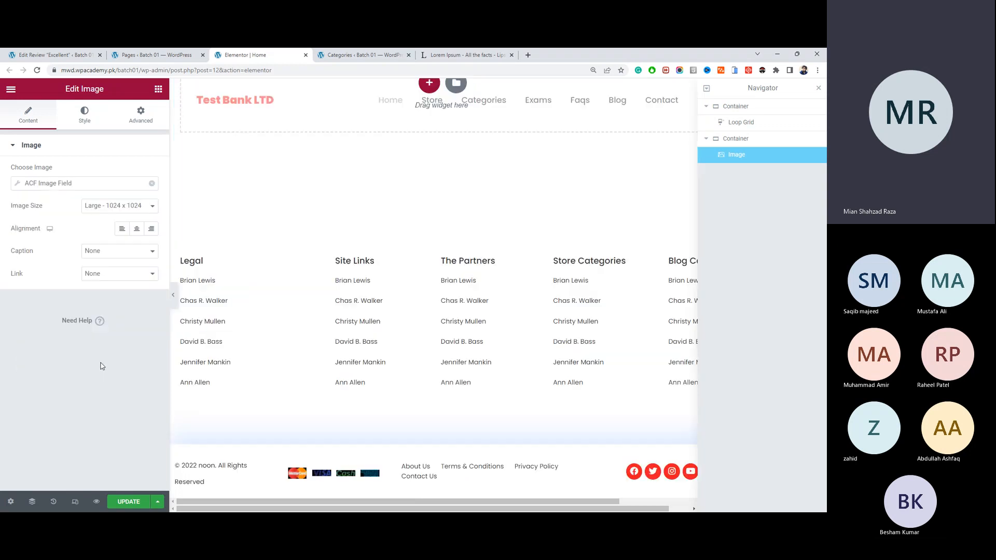
Step: Remove the ACF Image Field source from the image and delete the image's container
{"action": "left_click", "coordinate": [125, 185]}
{"action": "left_click", "coordinate": [136, 188]}
{"action": "left_click", "coordinate": [152, 184]}
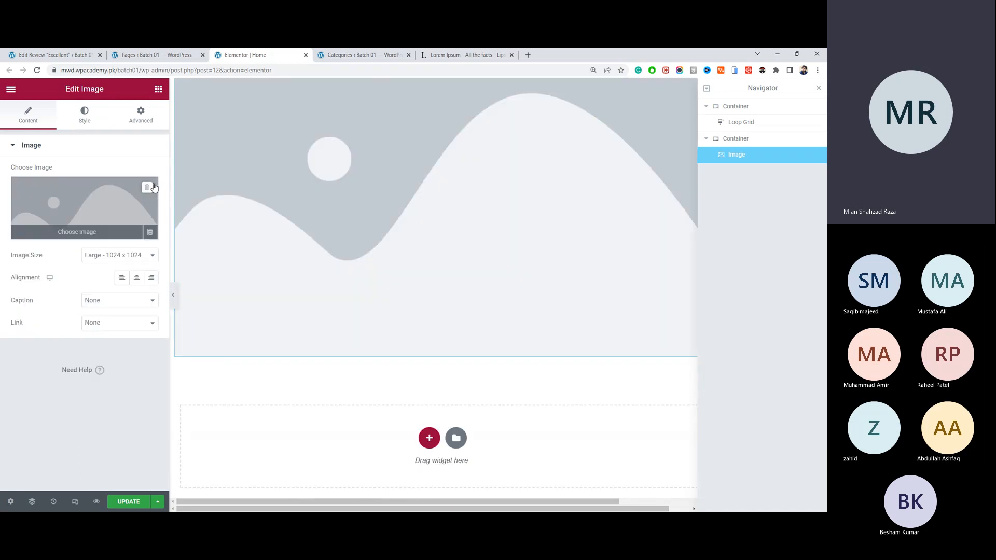
{"action": "scroll", "coordinate": [481, 307], "scroll_direction": "up", "scroll_amount": 3}
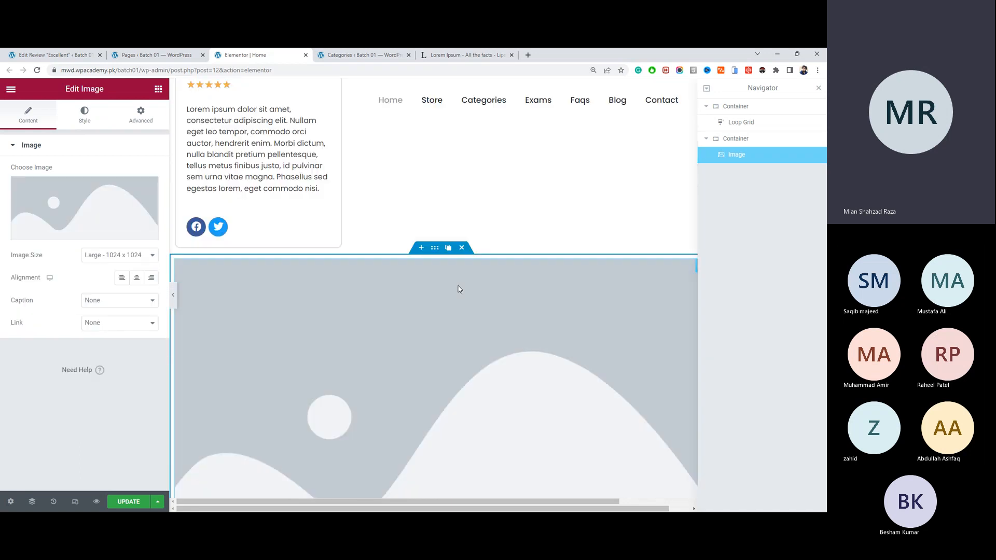
{"action": "left_click", "coordinate": [462, 250]}
{"action": "scroll", "coordinate": [392, 322], "scroll_direction": "up", "scroll_amount": 3}
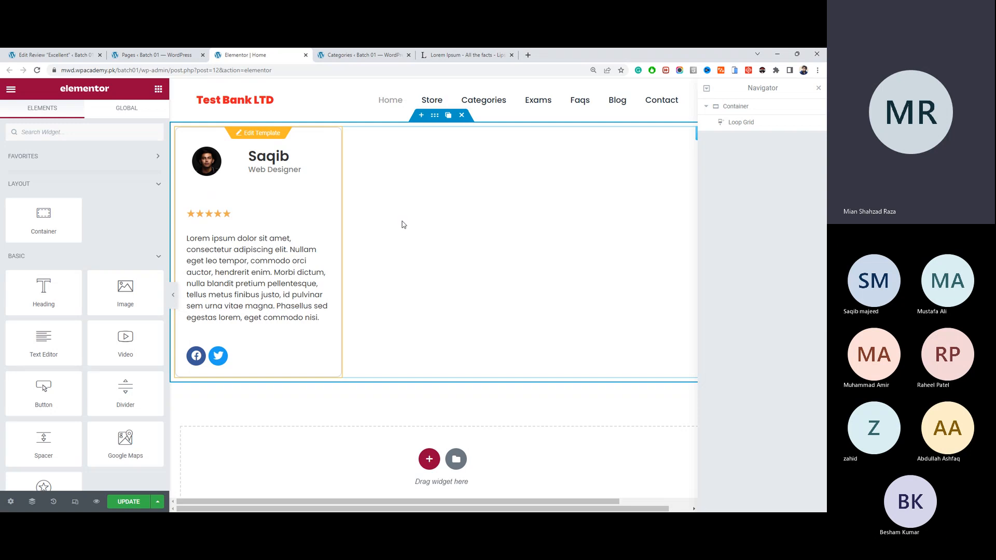
Step: Look over the "Excellent" review's edit screen and the post Categories page, and save the Home page update
{"action": "left_click", "coordinate": [52, 55]}
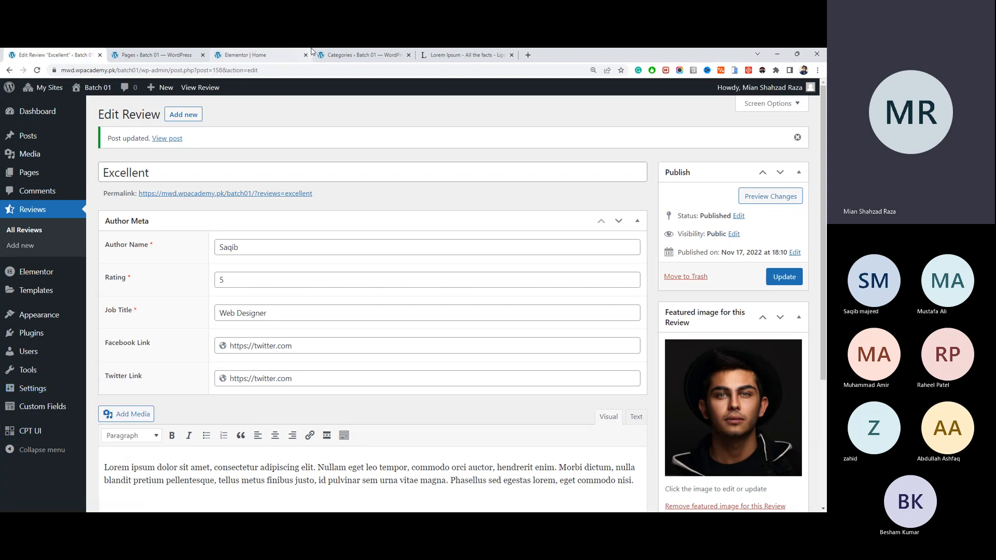
{"action": "left_click", "coordinate": [366, 57]}
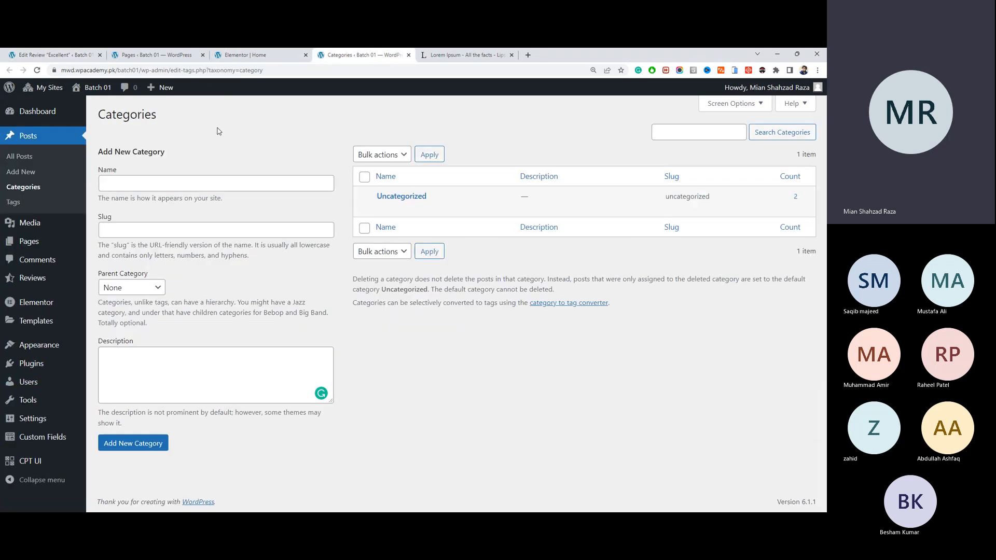
{"action": "left_click", "coordinate": [242, 57]}
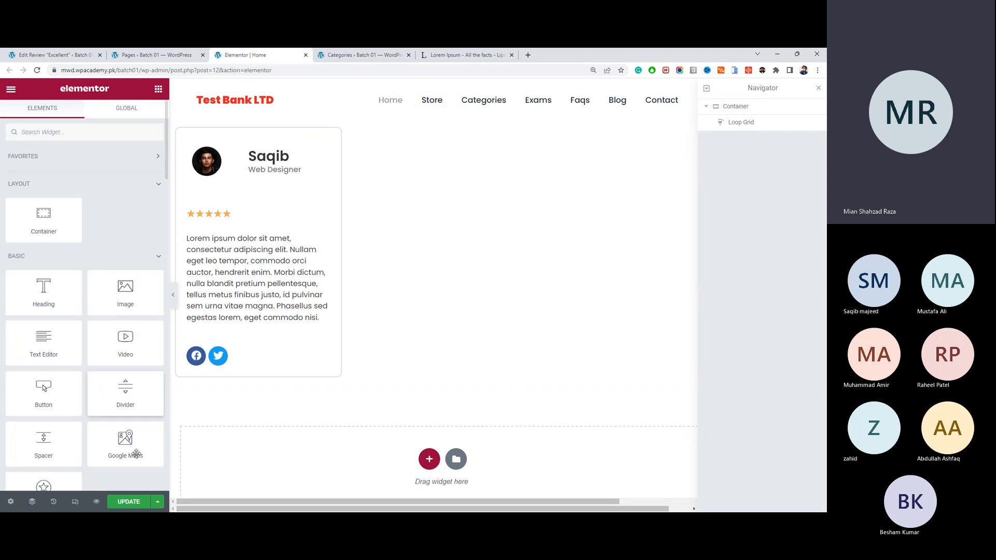
{"action": "left_click", "coordinate": [128, 501]}
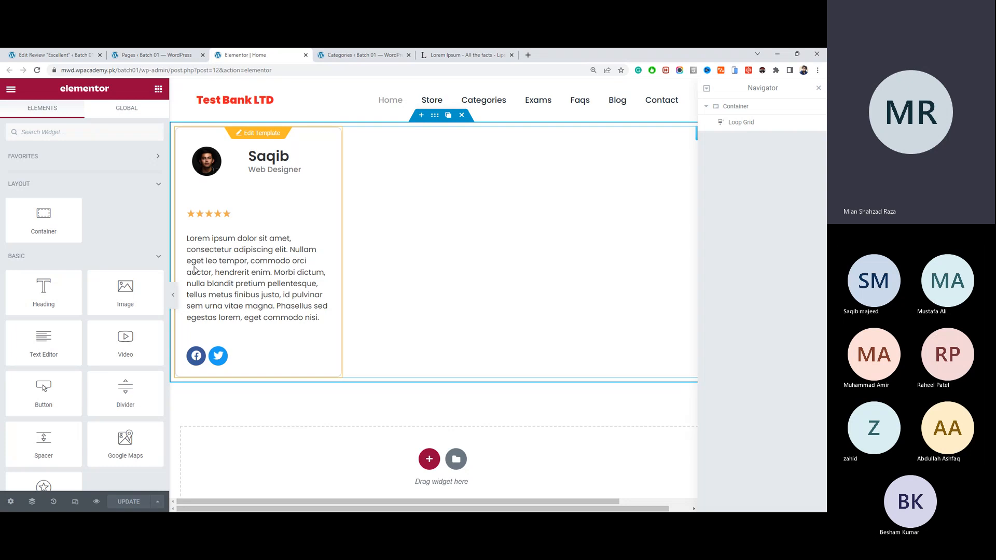
Step: Search the widgets for "post", add a Posts widget below the review card, and set its skin to Cards
{"action": "left_click", "coordinate": [138, 130]}
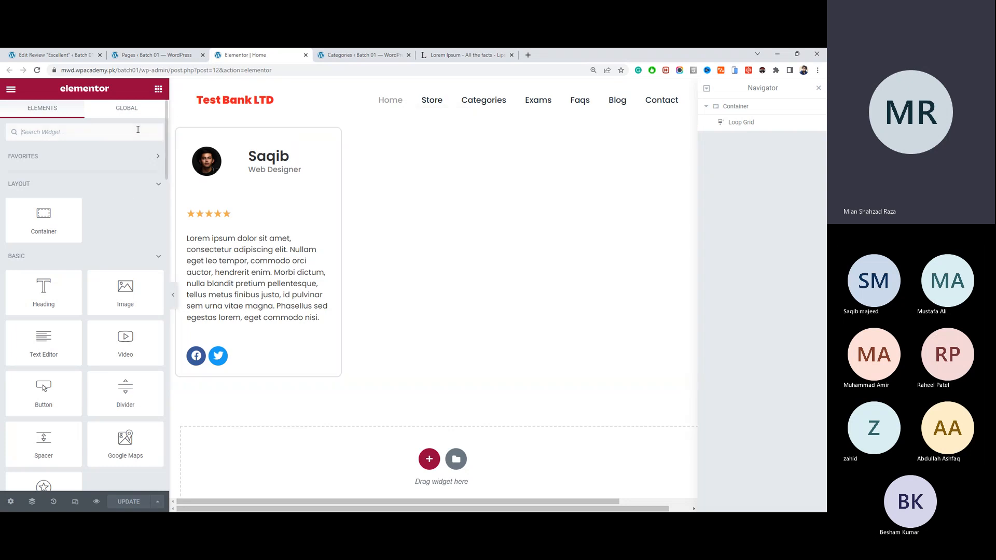
{"action": "type", "text": "po"}
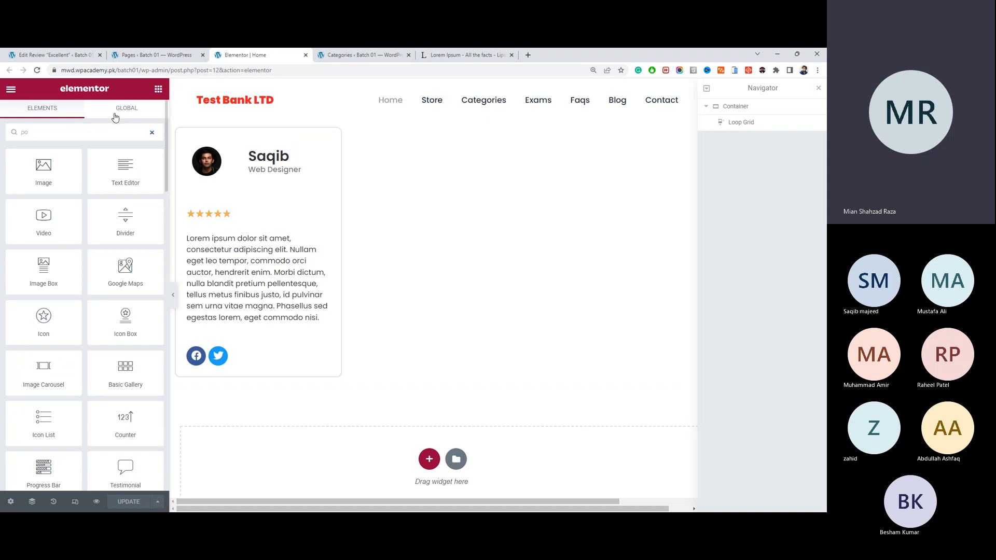
{"action": "type", "text": "st"}
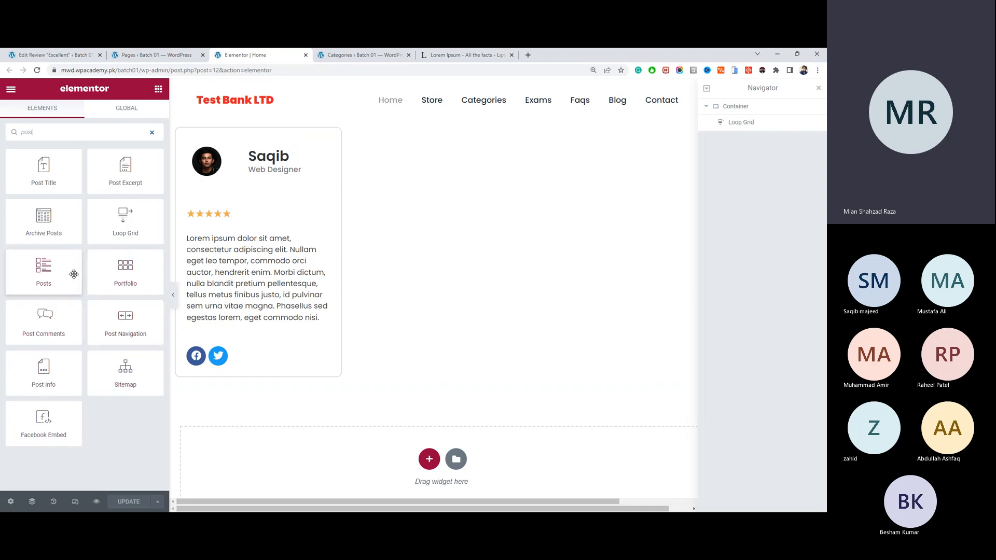
{"action": "left_click_drag", "start_coordinate": [73, 269], "coordinate": [328, 463]}
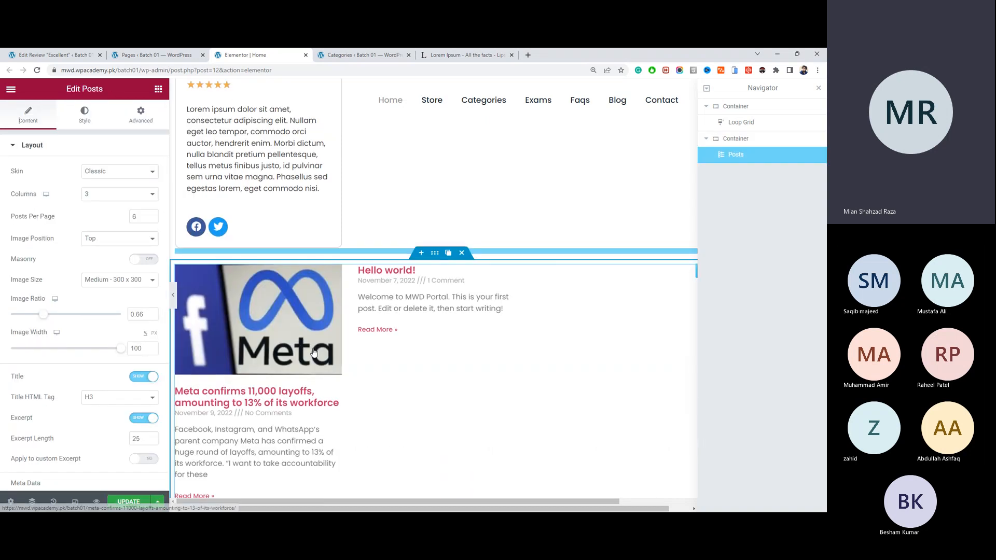
{"action": "left_click", "coordinate": [96, 171]}
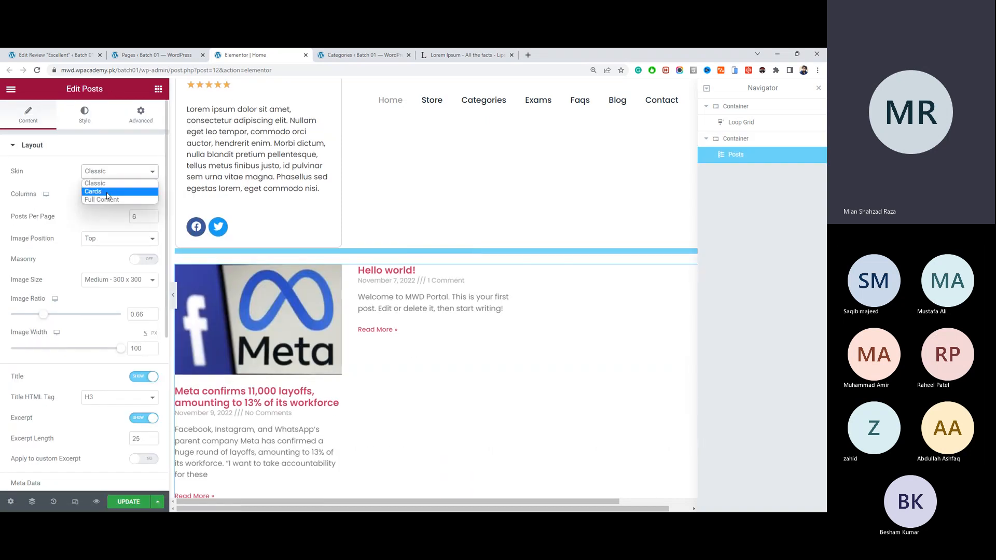
{"action": "left_click", "coordinate": [104, 189]}
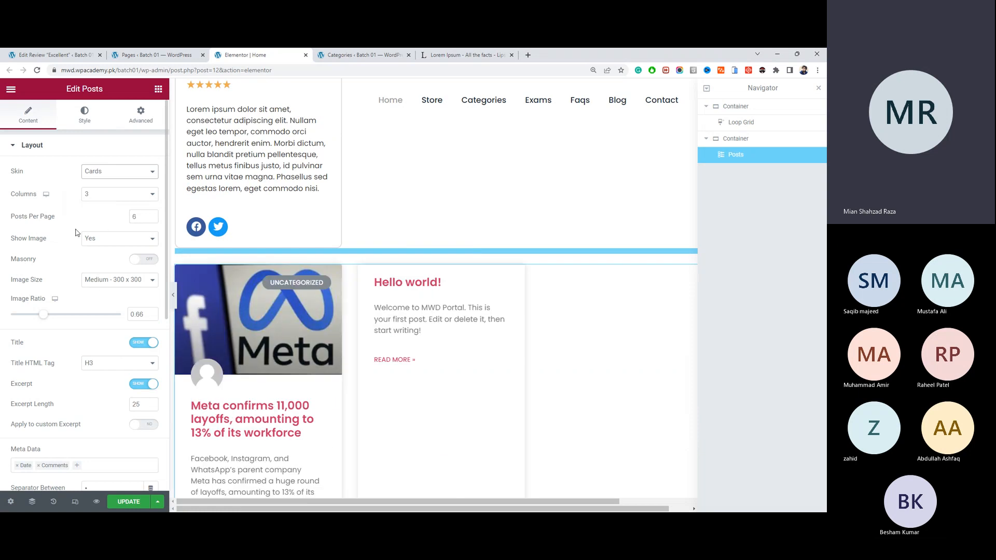
Step: Set the Posts widget's query source to Reviews
{"action": "scroll", "coordinate": [83, 384], "scroll_direction": "down", "scroll_amount": 5}
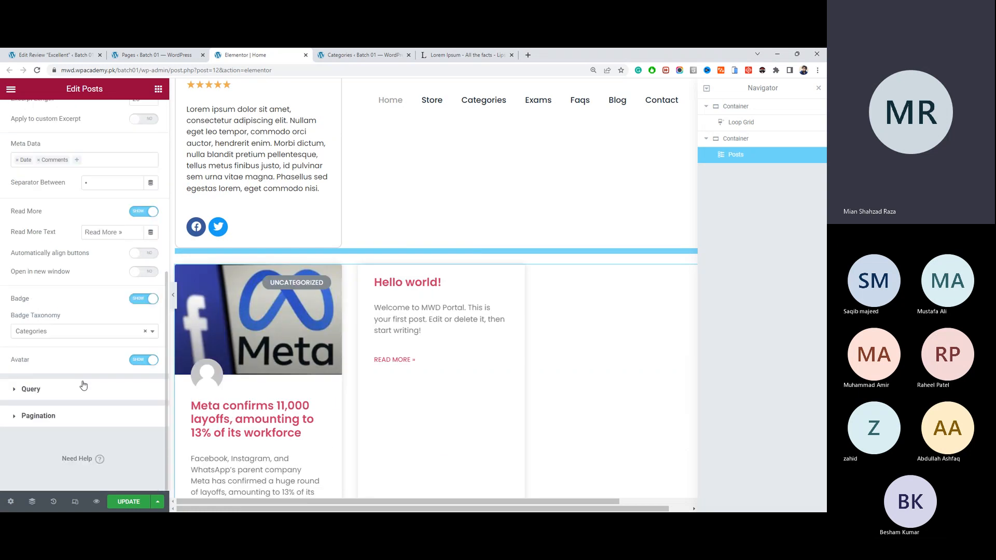
{"action": "left_click", "coordinate": [83, 385]}
{"action": "left_click", "coordinate": [111, 178]}
{"action": "left_click", "coordinate": [119, 200]}
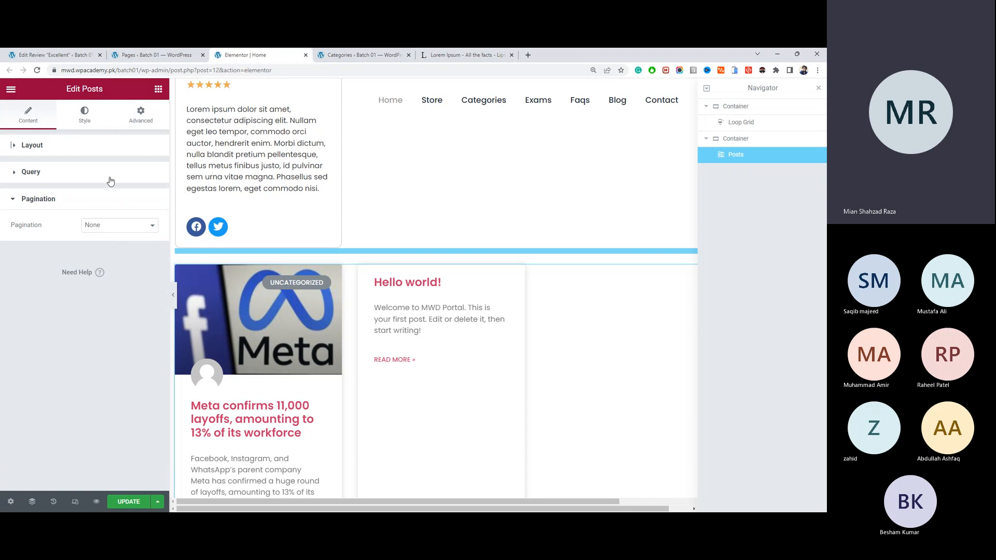
{"action": "left_click", "coordinate": [110, 179]}
{"action": "left_click", "coordinate": [125, 200]}
{"action": "left_click", "coordinate": [127, 241]}
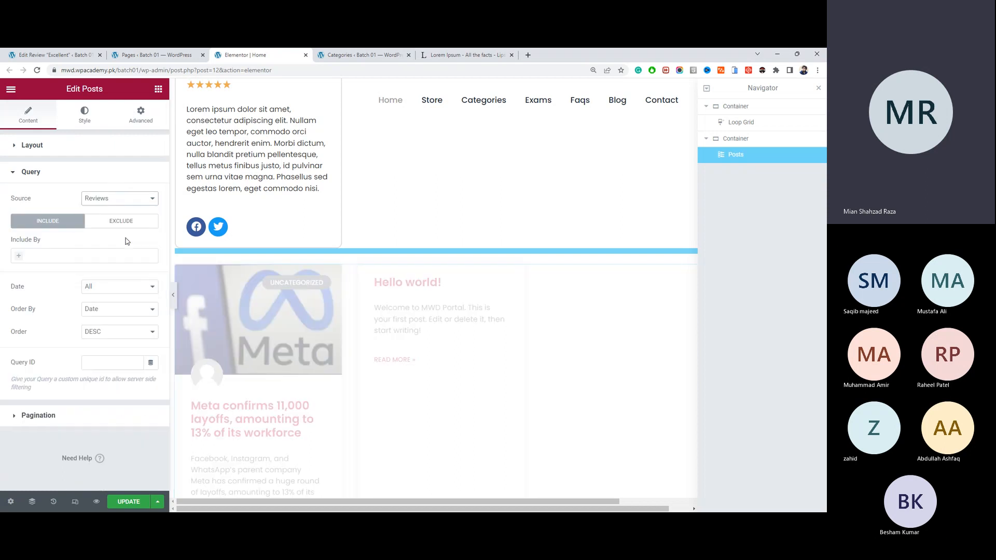
{"action": "scroll", "coordinate": [307, 342], "scroll_direction": "down", "scroll_amount": 3}
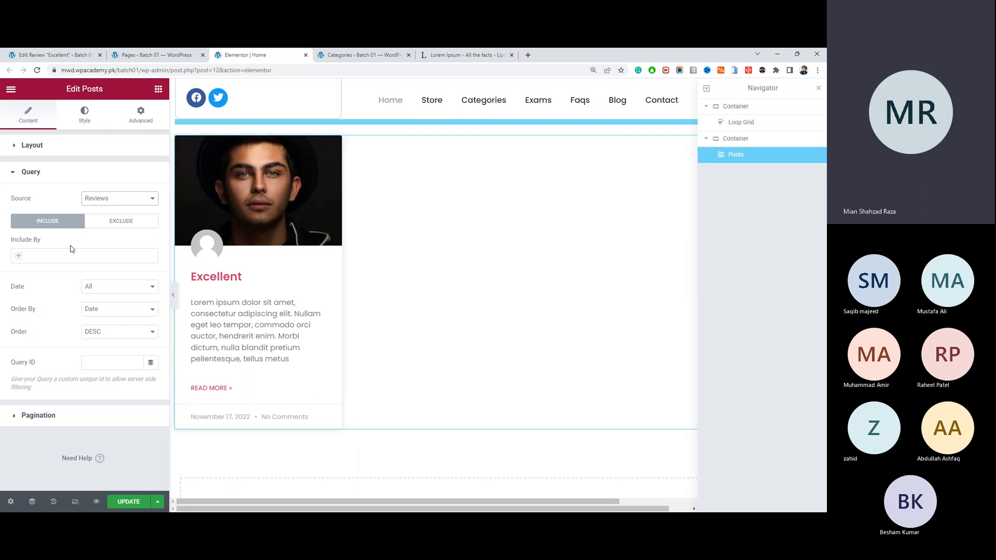
Step: Examine the Posts widget's layout options, including the available metadata choices, for custom fields to display
{"action": "left_click", "coordinate": [76, 148]}
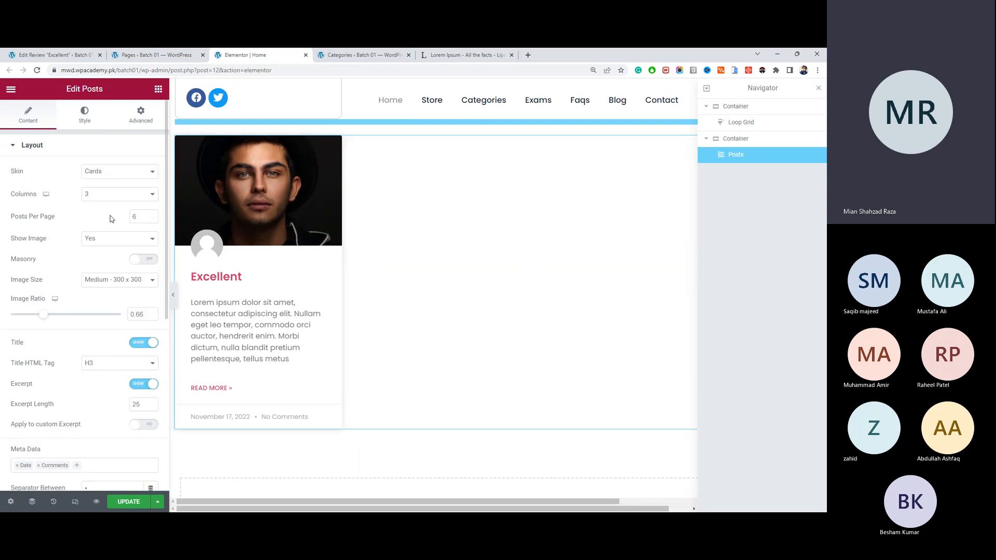
{"action": "scroll", "coordinate": [122, 332], "scroll_direction": "down", "scroll_amount": 3}
{"action": "scroll", "coordinate": [122, 332], "scroll_direction": "down", "scroll_amount": 3}
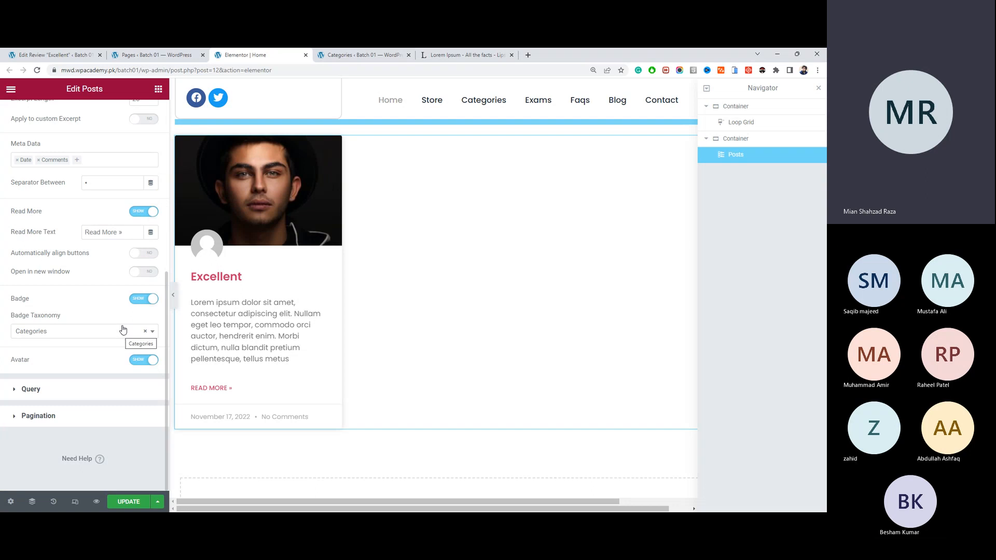
{"action": "left_click", "coordinate": [107, 163]}
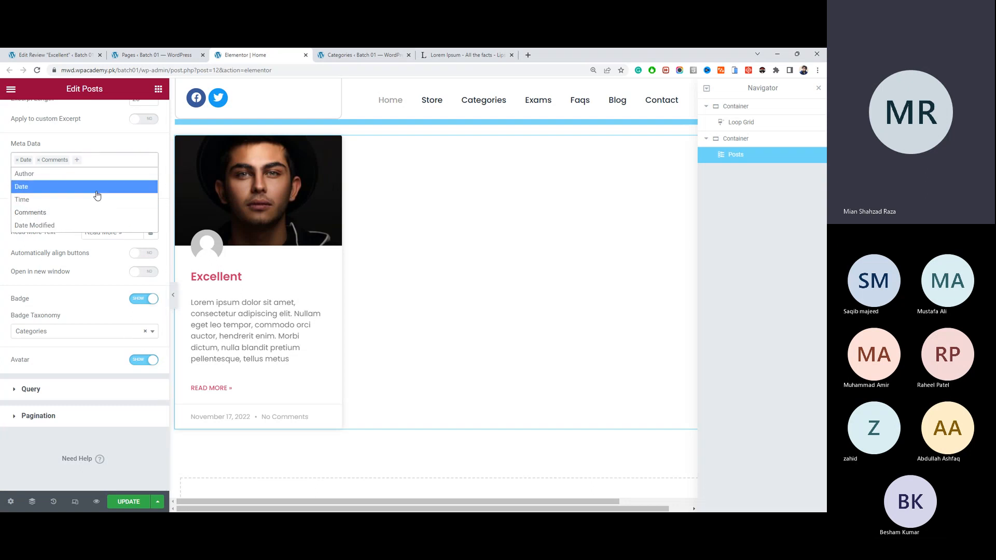
{"action": "left_click", "coordinate": [102, 284]}
{"action": "scroll", "coordinate": [101, 285], "scroll_direction": "up", "scroll_amount": 3}
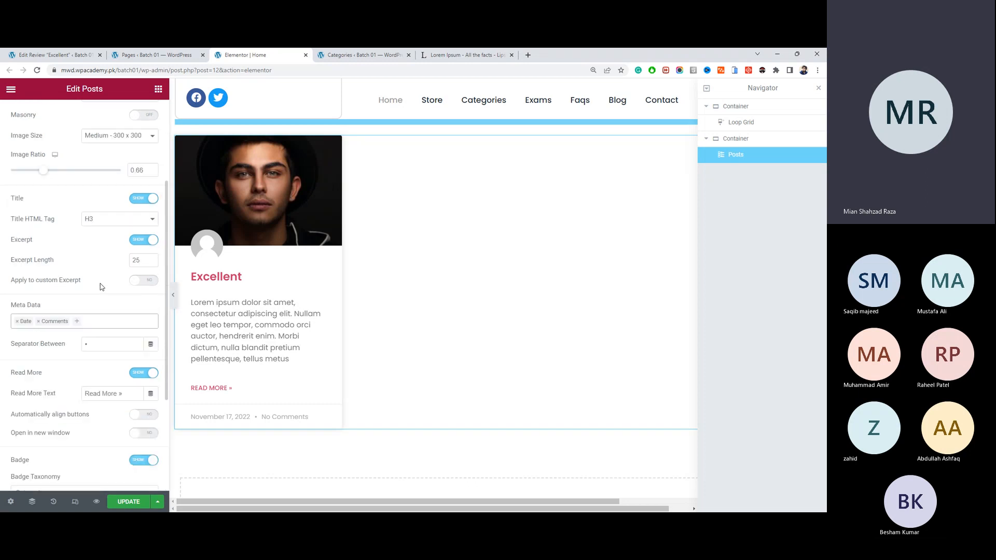
{"action": "scroll", "coordinate": [126, 259], "scroll_direction": "down", "scroll_amount": 3}
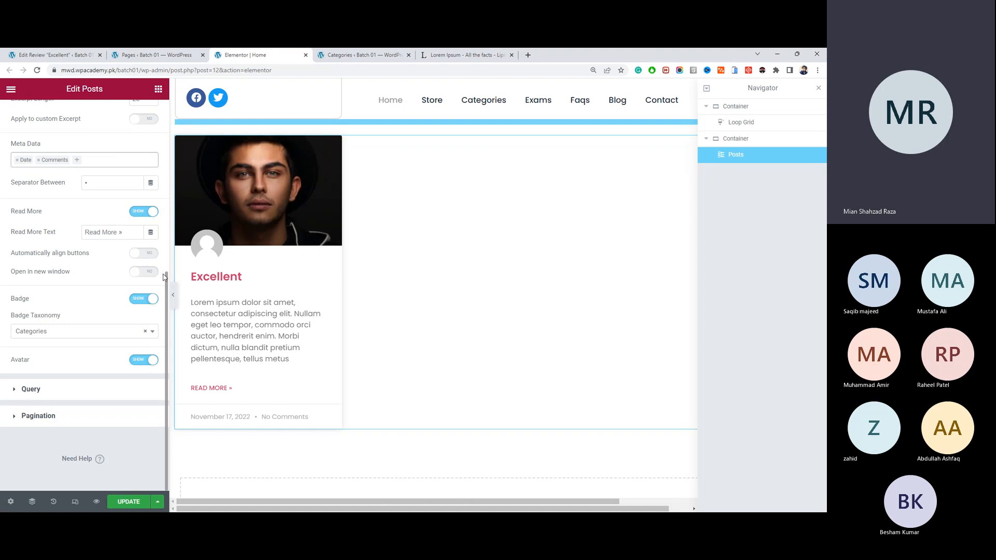
Step: Delete the container holding the Posts widget and save the Home page update
{"action": "mouse_move", "coordinate": [475, 134]}
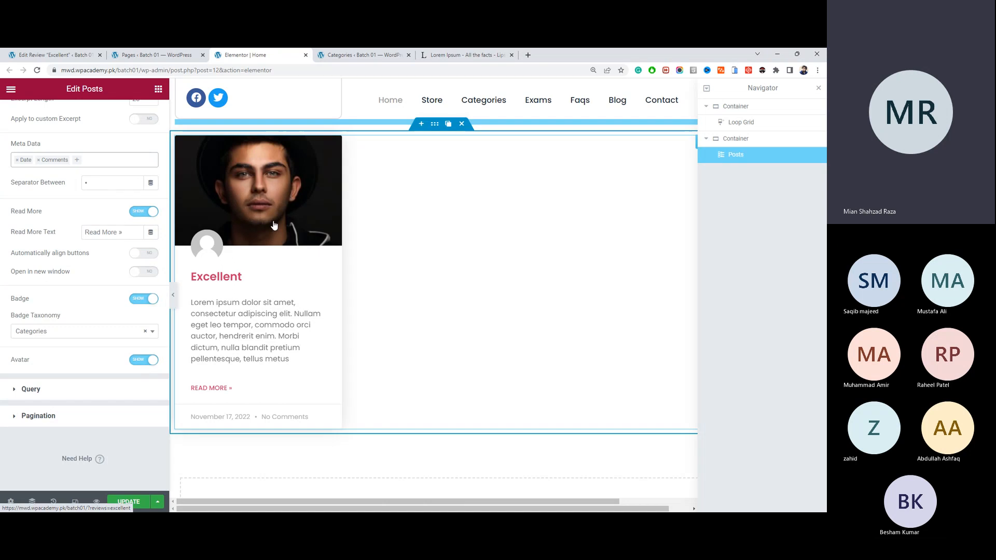
{"action": "left_click", "coordinate": [461, 124]}
{"action": "left_click", "coordinate": [147, 506]}
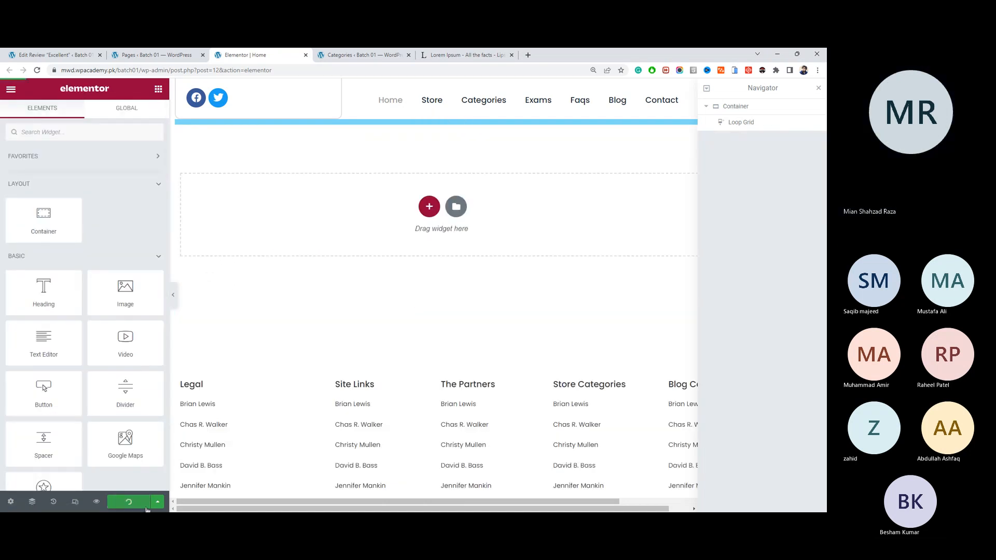
Step: Look over the "Excellent" review's edit screen, and open the WP Academy YouTube channel's video list in a new browser tab
{"action": "left_click", "coordinate": [57, 54]}
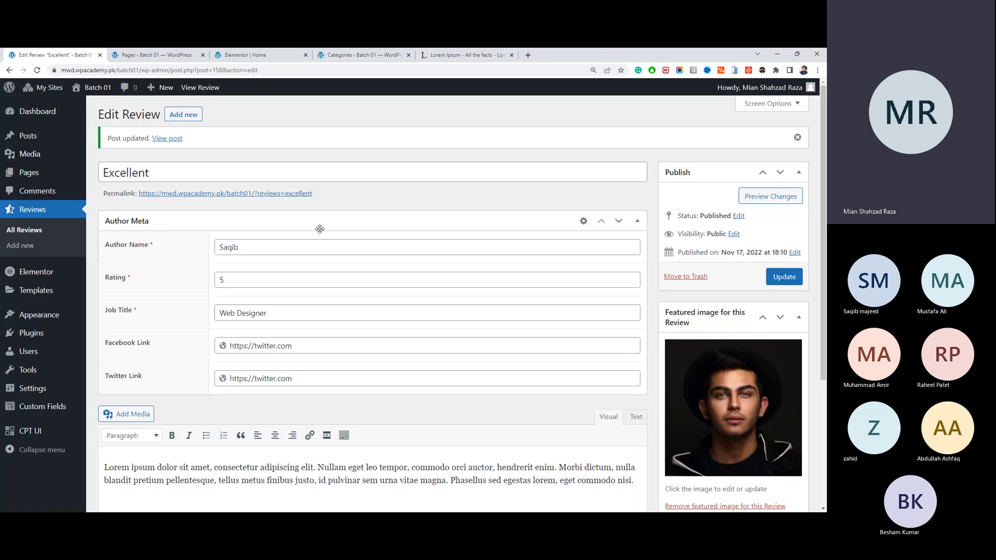
{"action": "left_click", "coordinate": [325, 250]}
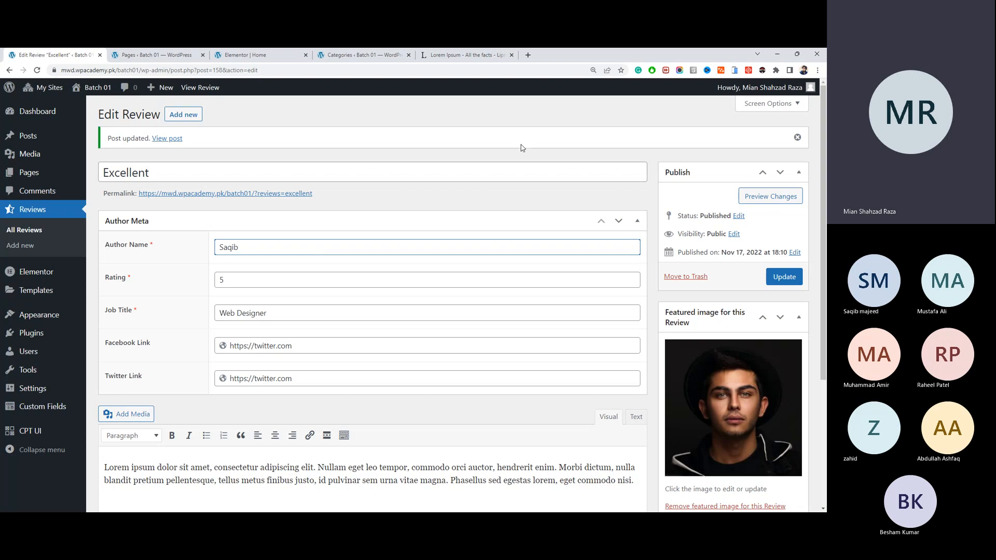
{"action": "left_click", "coordinate": [529, 55]}
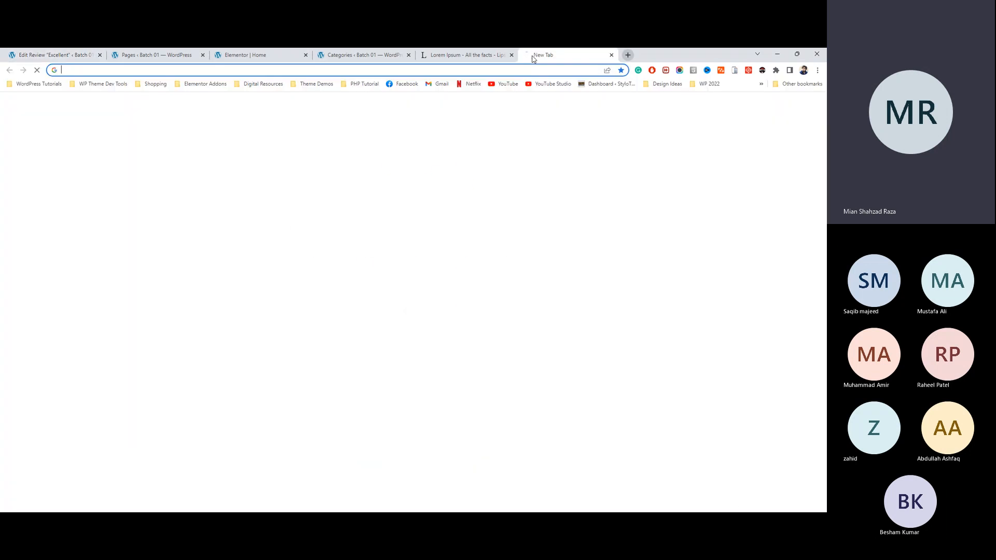
{"action": "left_click", "coordinate": [506, 87]}
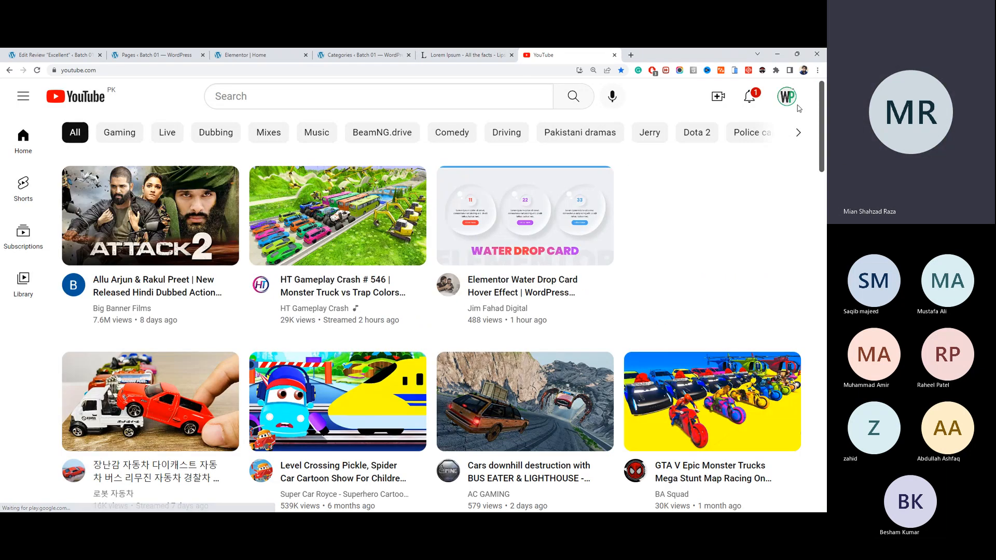
{"action": "left_click", "coordinate": [785, 103]}
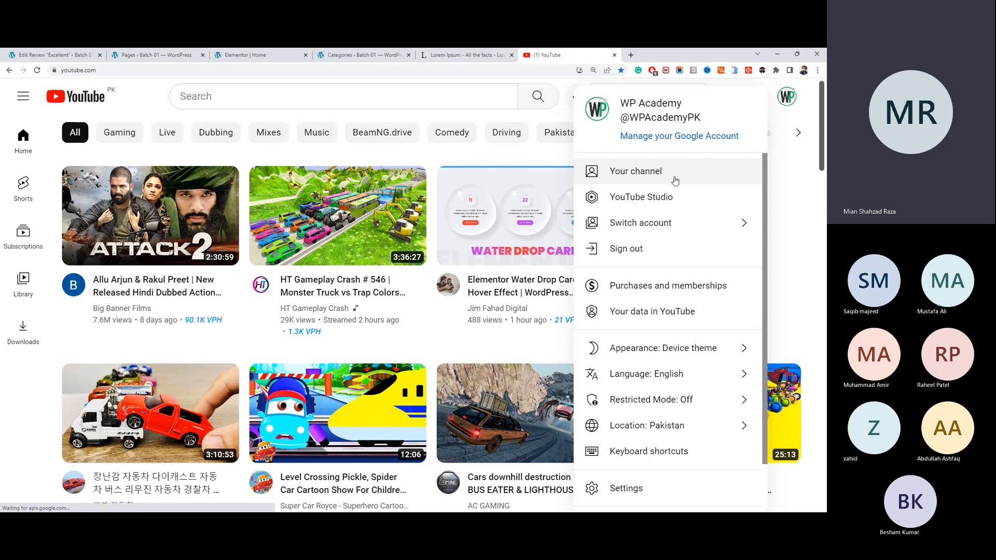
{"action": "left_click", "coordinate": [674, 178]}
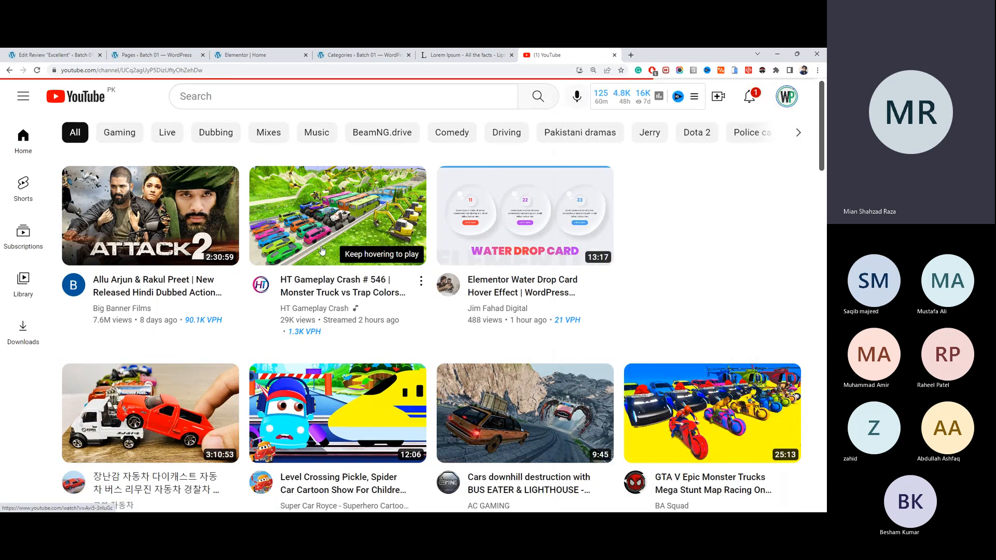
{"action": "left_click", "coordinate": [206, 335]}
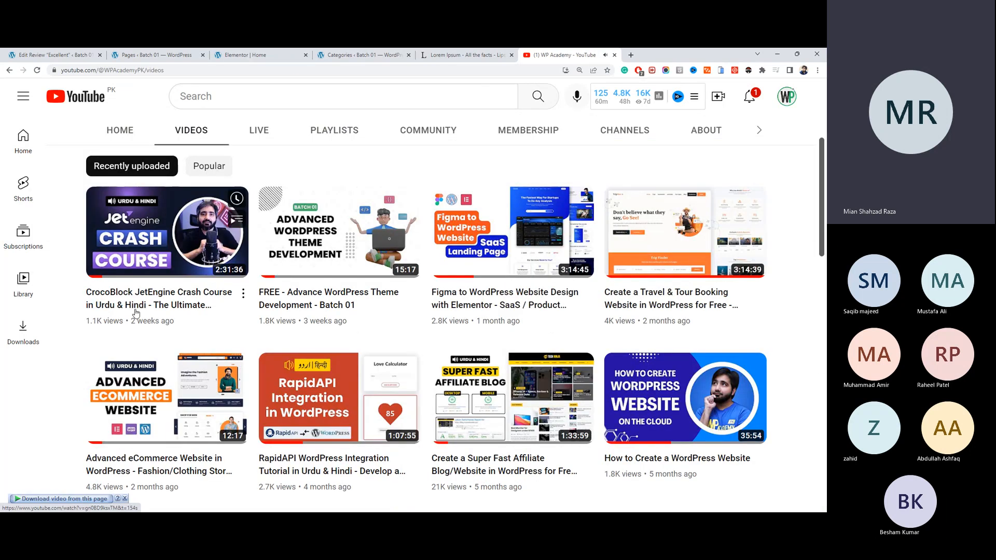
Step: Look through the WP Academy channel's recently uploaded videos and return to the "Excellent" review's edit screen
{"action": "scroll", "coordinate": [134, 295], "scroll_direction": "up", "scroll_amount": 5}
{"action": "scroll", "coordinate": [135, 295], "scroll_direction": "down", "scroll_amount": 6}
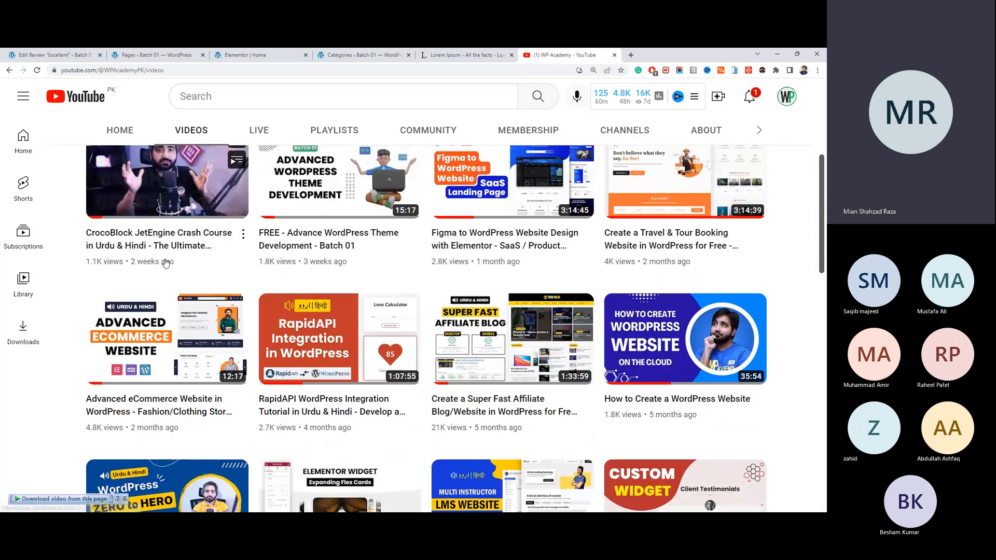
{"action": "scroll", "coordinate": [171, 252], "scroll_direction": "up", "scroll_amount": 3}
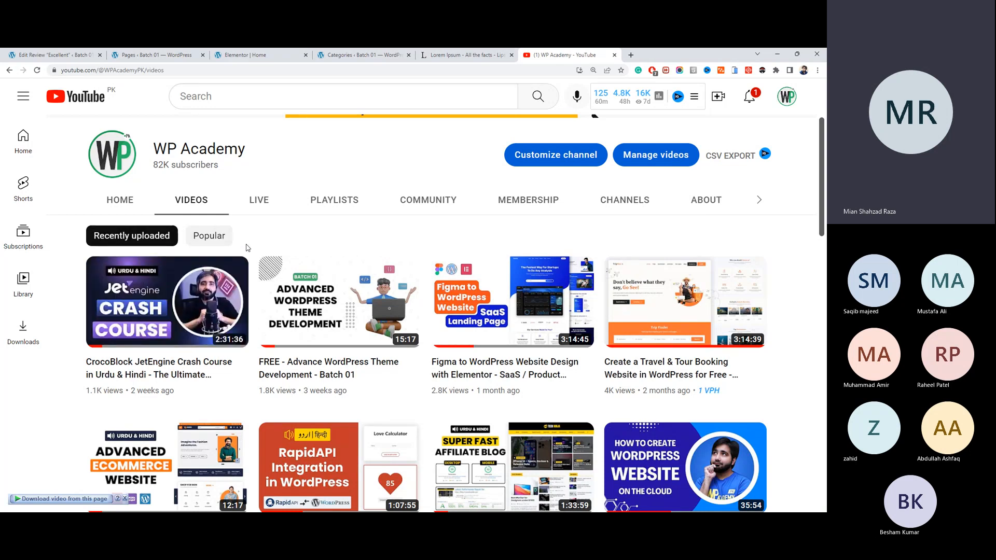
{"action": "left_click", "coordinate": [74, 54]}
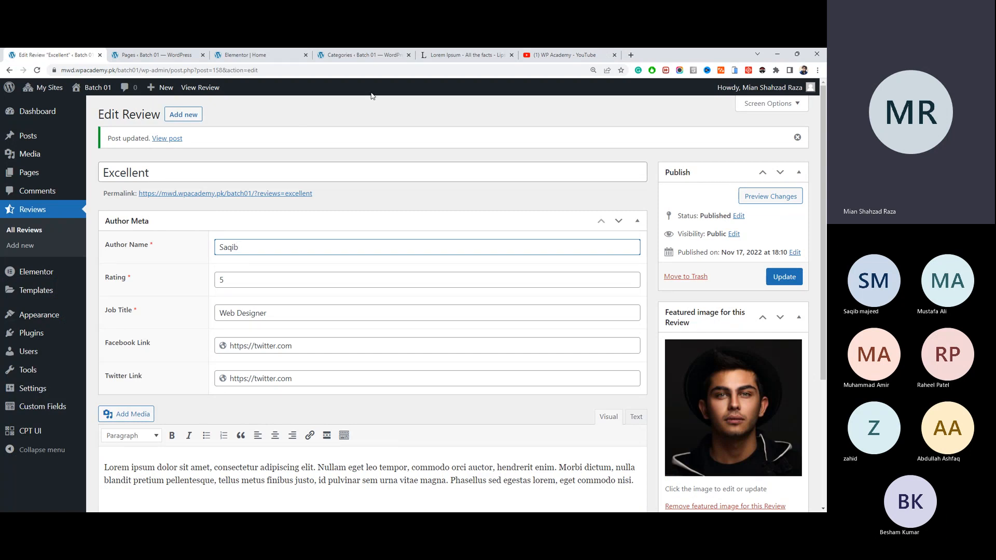
{"action": "left_click", "coordinate": [545, 59]}
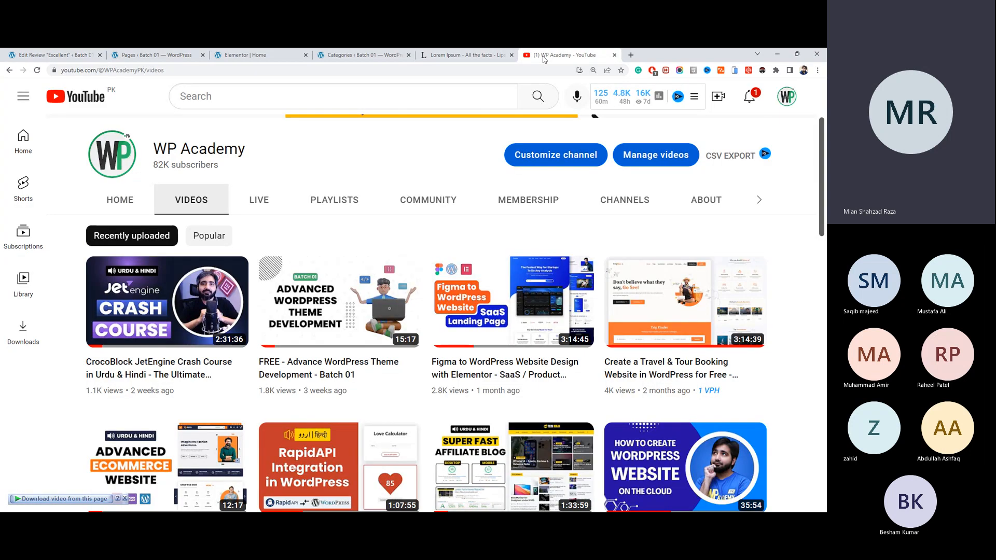
{"action": "left_click", "coordinate": [134, 55]}
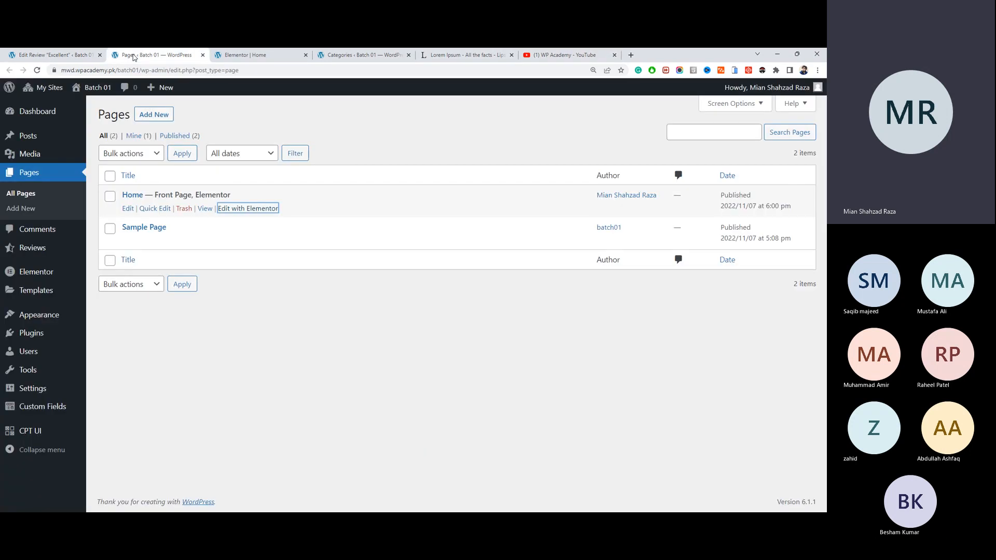
{"action": "left_click", "coordinate": [53, 54]}
{"action": "left_click", "coordinate": [220, 177]}
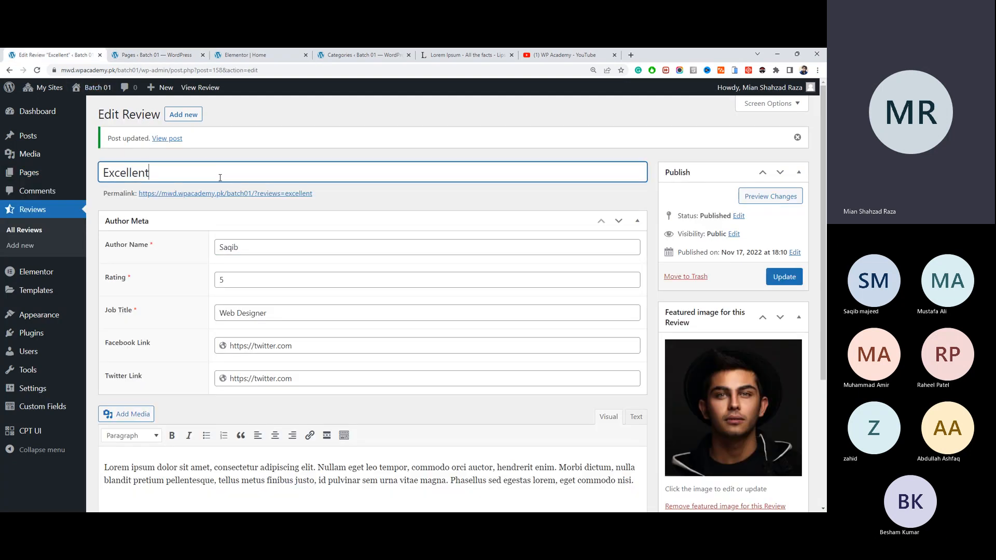
{"action": "left_click", "coordinate": [543, 62]}
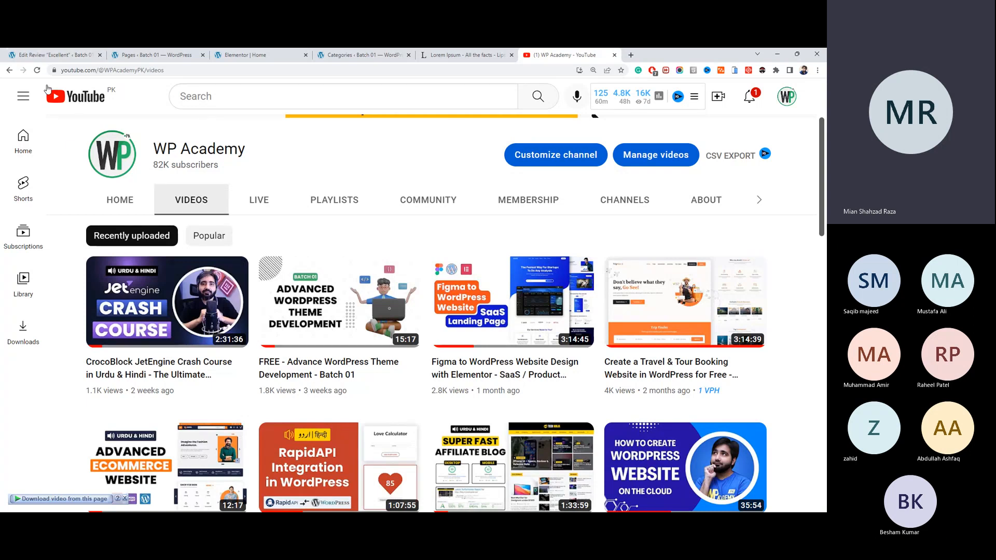
{"action": "left_click", "coordinate": [51, 57]}
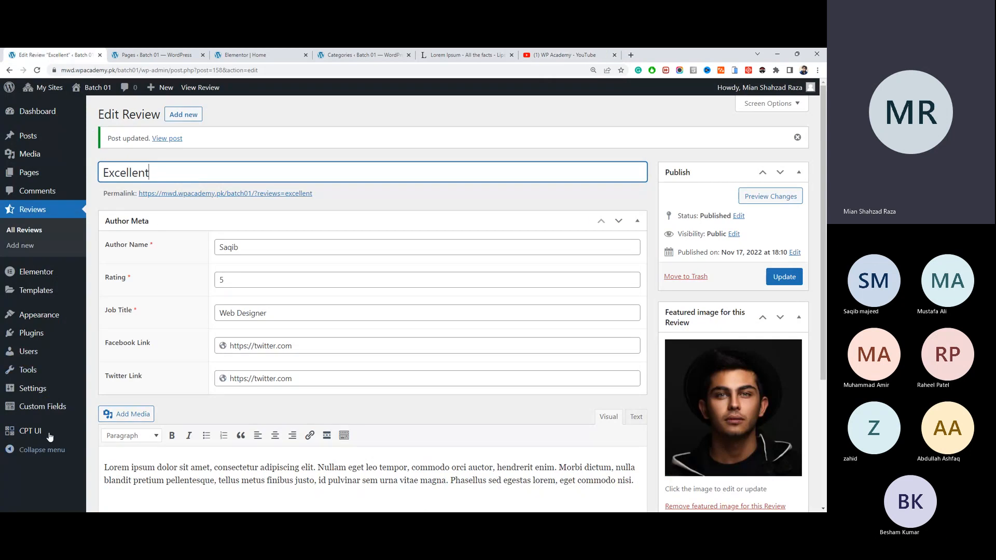
Step: Examine the Custom Fields options and the Facebook Link field in the "Excellent" review's author meta
{"action": "mouse_move", "coordinate": [50, 438]}
{"action": "mouse_move", "coordinate": [49, 415]}
{"action": "mouse_move", "coordinate": [52, 412]}
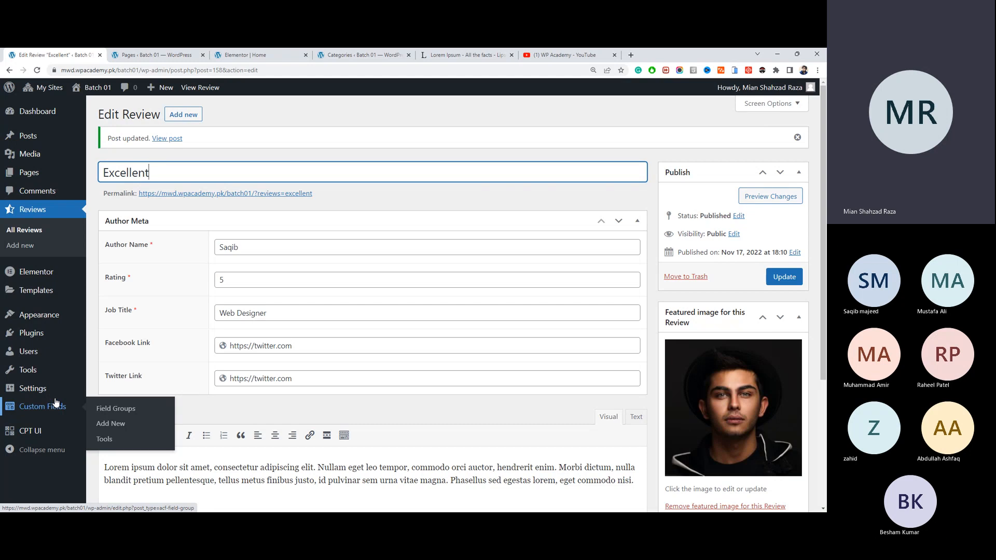
{"action": "mouse_move", "coordinate": [71, 272]}
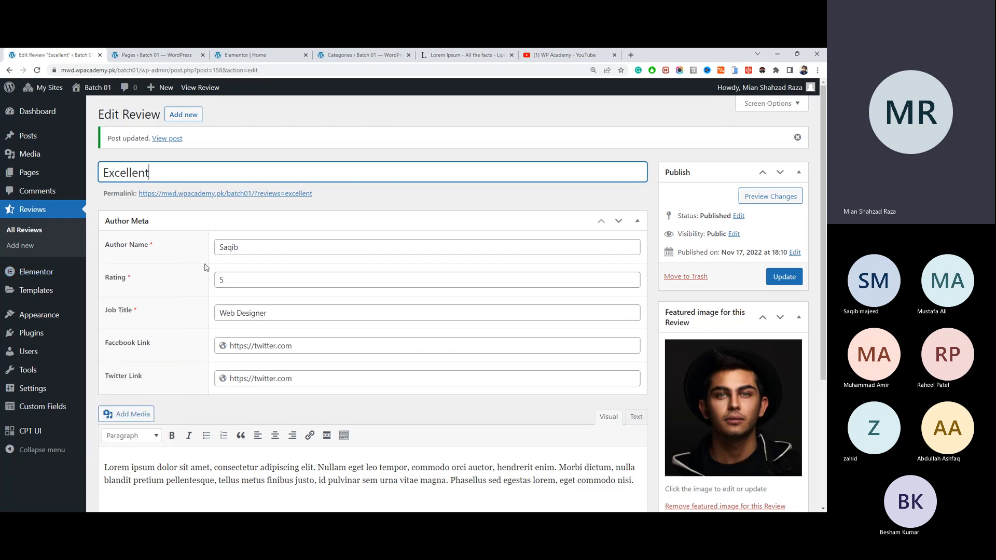
{"action": "left_click_drag", "start_coordinate": [326, 350], "coordinate": [183, 337]}
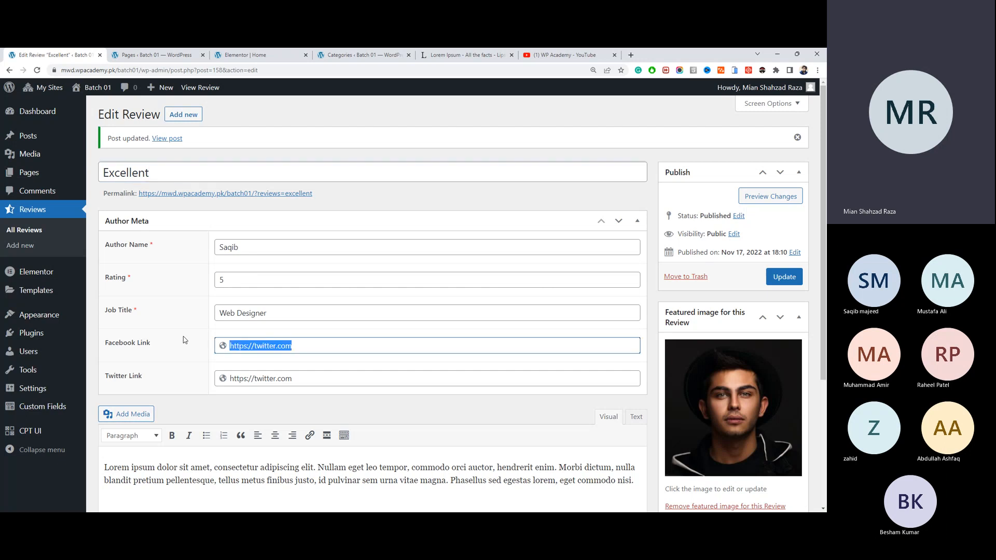
{"action": "left_click", "coordinate": [193, 338]}
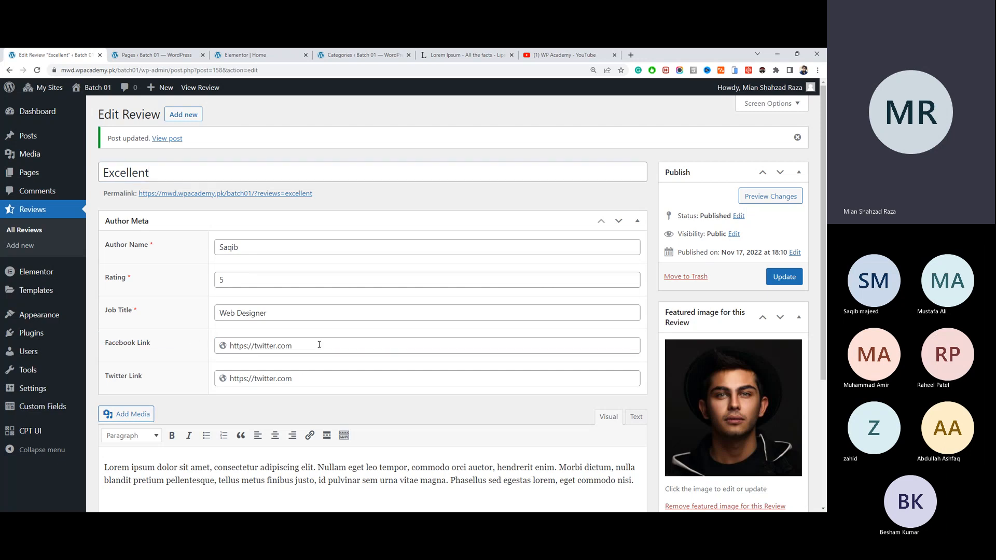
{"action": "left_click_drag", "start_coordinate": [294, 346], "coordinate": [185, 335]}
{"action": "left_click", "coordinate": [194, 353]}
Step: Add a Button widget below the loop grid on the Home page and link it dynamically to an ACF URL Field
{"action": "left_click", "coordinate": [244, 55]}
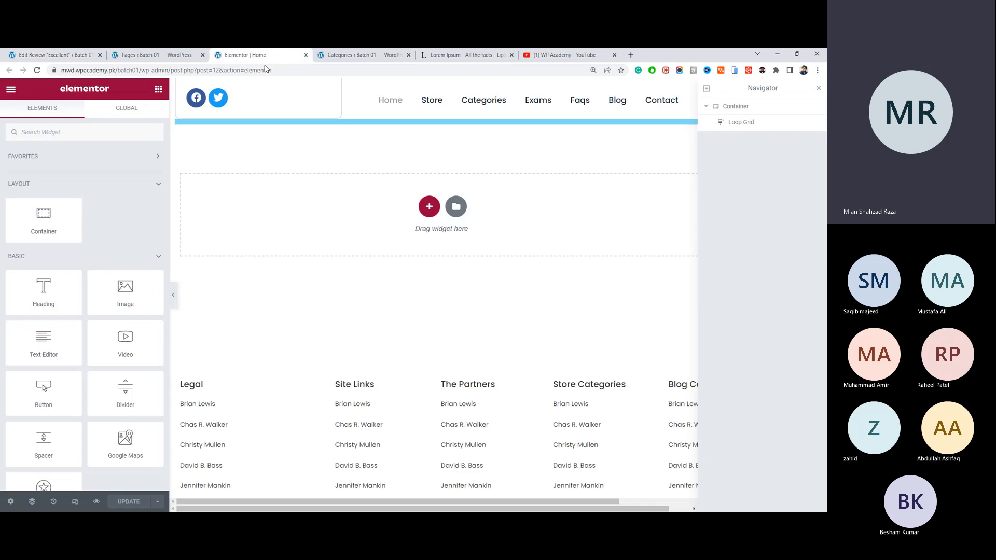
{"action": "left_click_drag", "start_coordinate": [68, 390], "coordinate": [368, 191]}
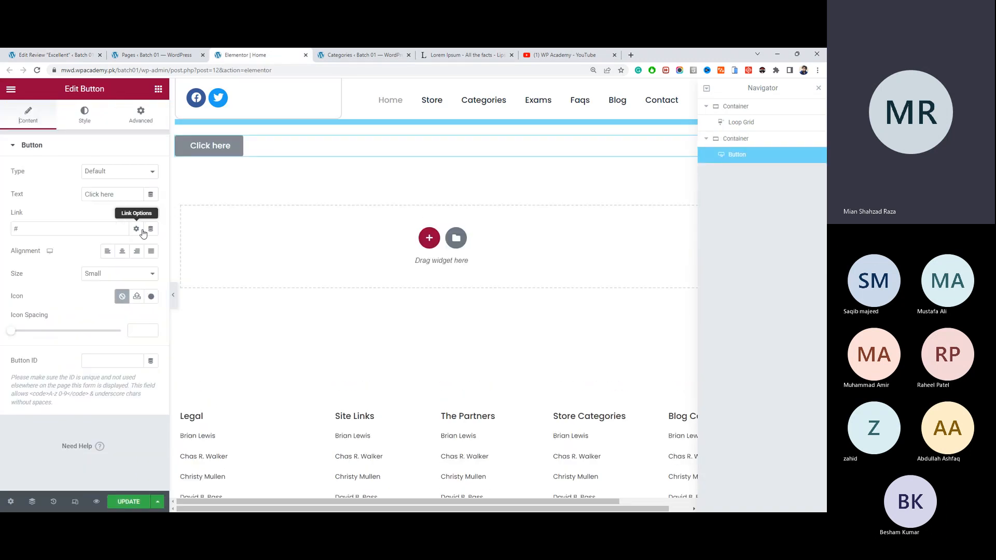
{"action": "left_click", "coordinate": [150, 229]}
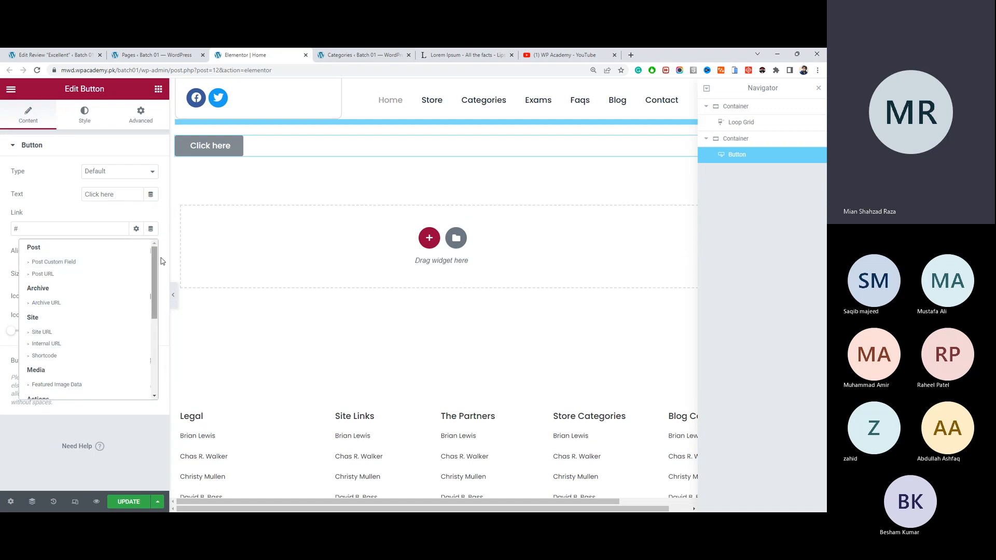
{"action": "scroll", "coordinate": [100, 353], "scroll_direction": "down", "scroll_amount": 5}
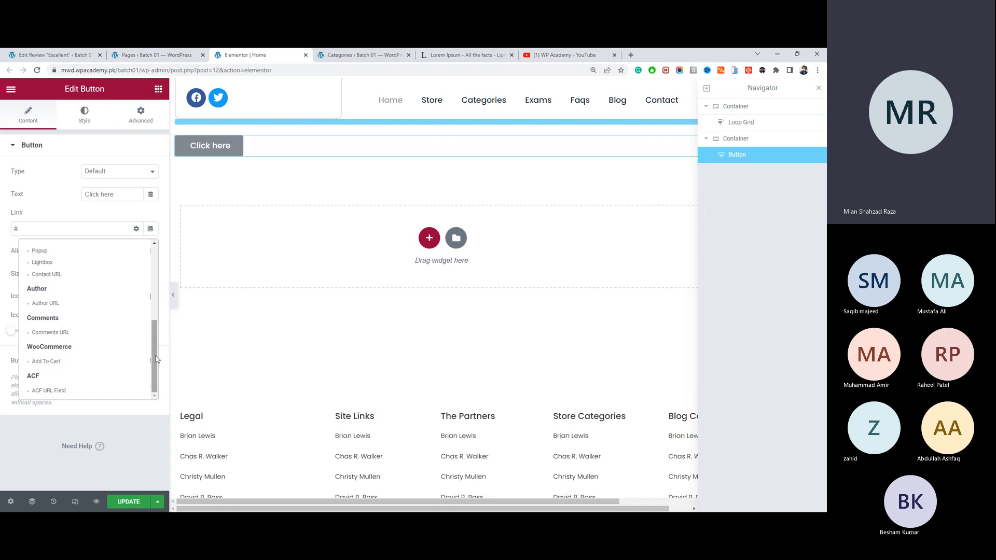
{"action": "left_click", "coordinate": [57, 396]}
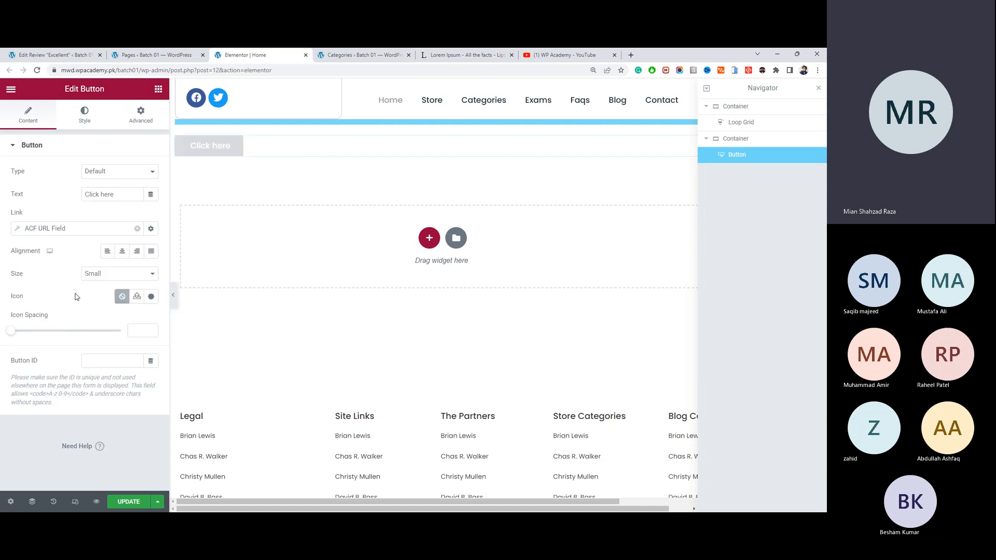
Step: Inspect the field keys offered for the button's ACF URL link, and the button's text setting
{"action": "left_click", "coordinate": [100, 284]}
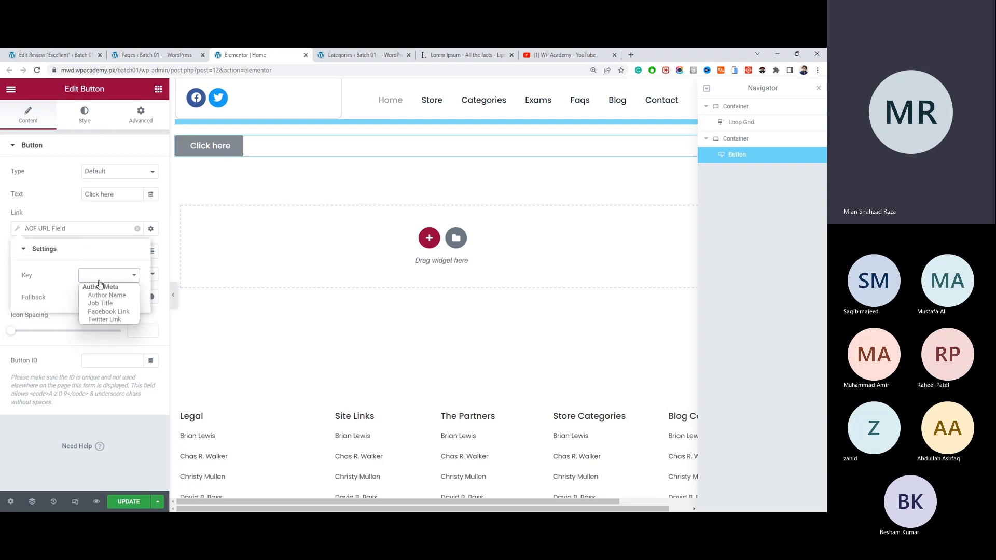
{"action": "left_click", "coordinate": [269, 193]}
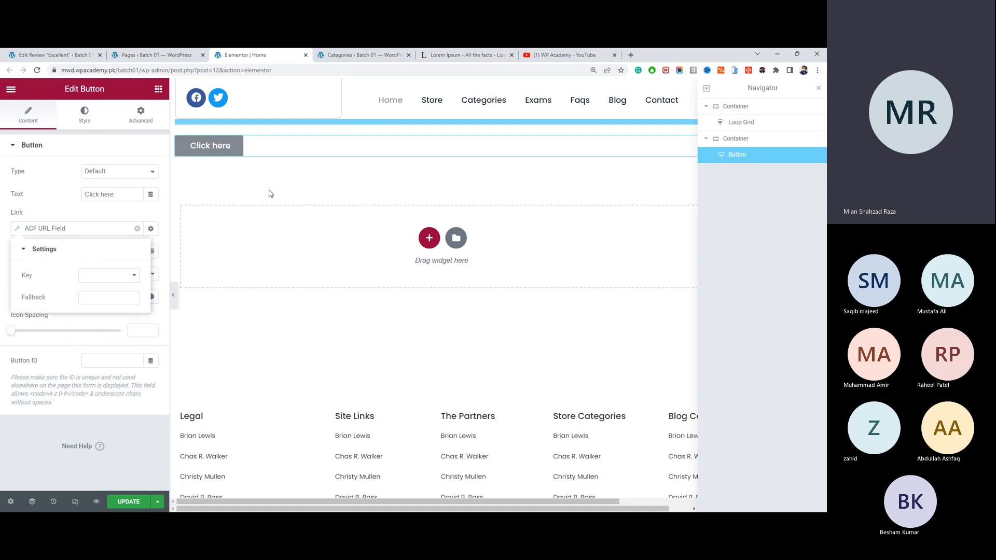
{"action": "left_click", "coordinate": [124, 195]}
{"action": "left_click_drag", "start_coordinate": [124, 195], "coordinate": [64, 187]}
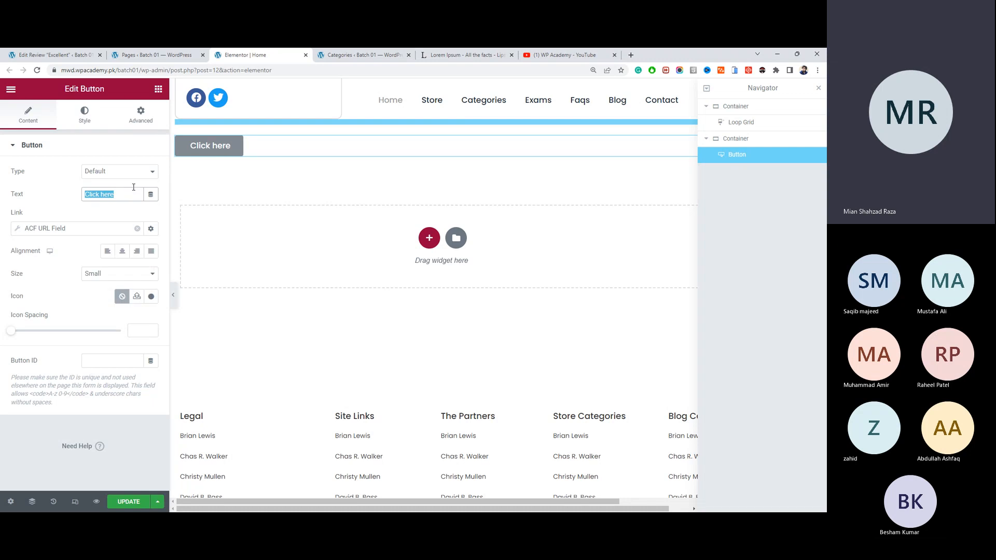
Step: Delete the container holding the button and save the Home page update
{"action": "mouse_move", "coordinate": [254, 158]}
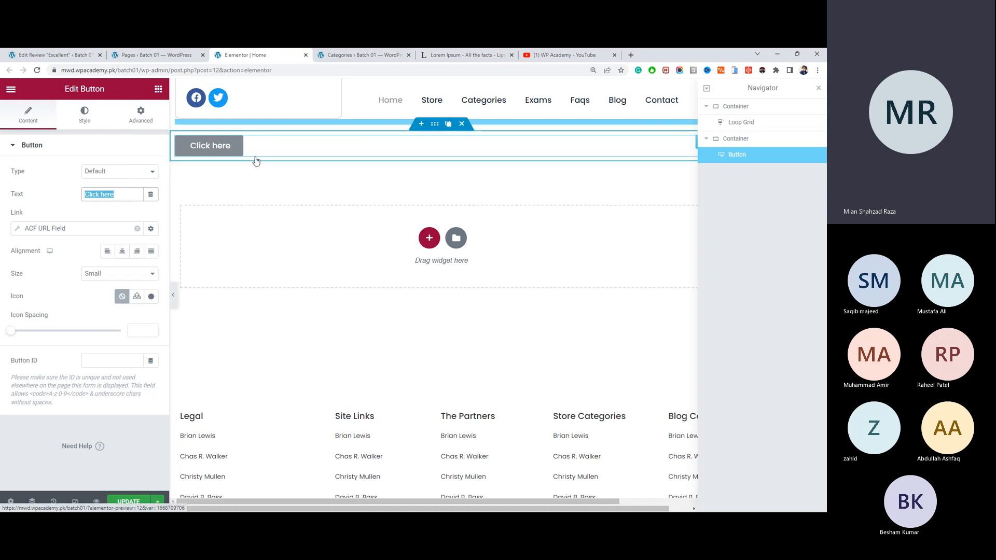
{"action": "left_click", "coordinate": [461, 124]}
{"action": "scroll", "coordinate": [334, 234], "scroll_direction": "up", "scroll_amount": 2}
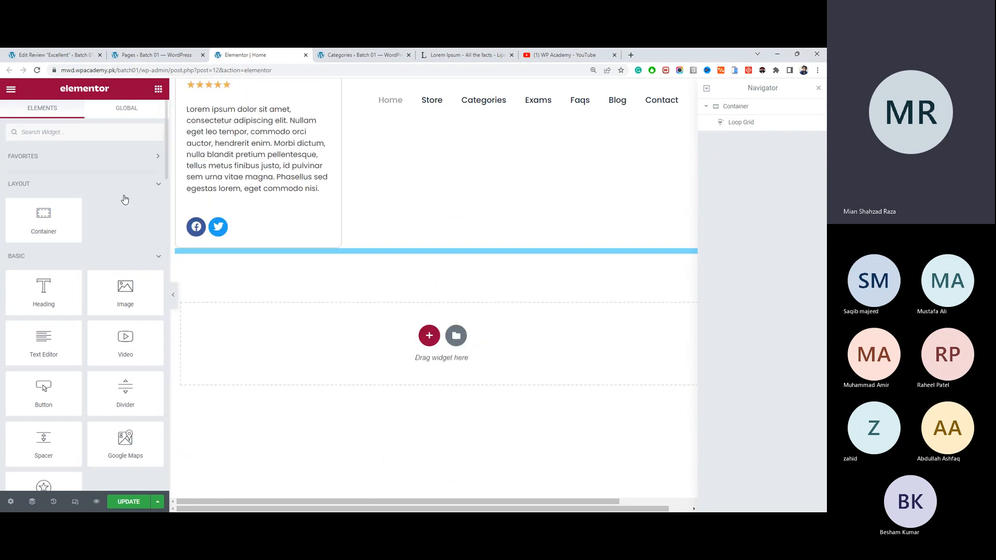
{"action": "left_click", "coordinate": [129, 502]}
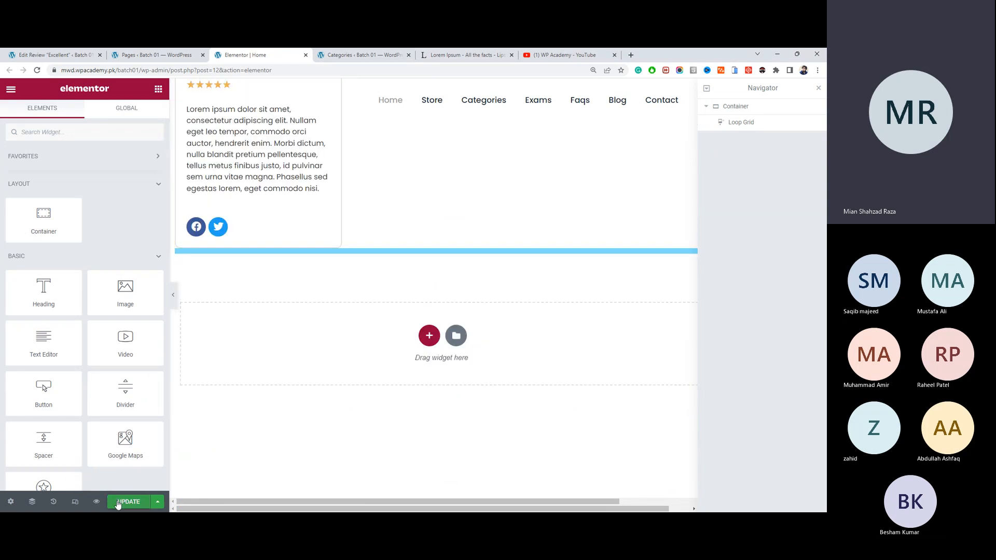
Step: Look over the "Excellent" review's edit screen and compare it with the review card in the Home page's loop grid
{"action": "left_click", "coordinate": [84, 55]}
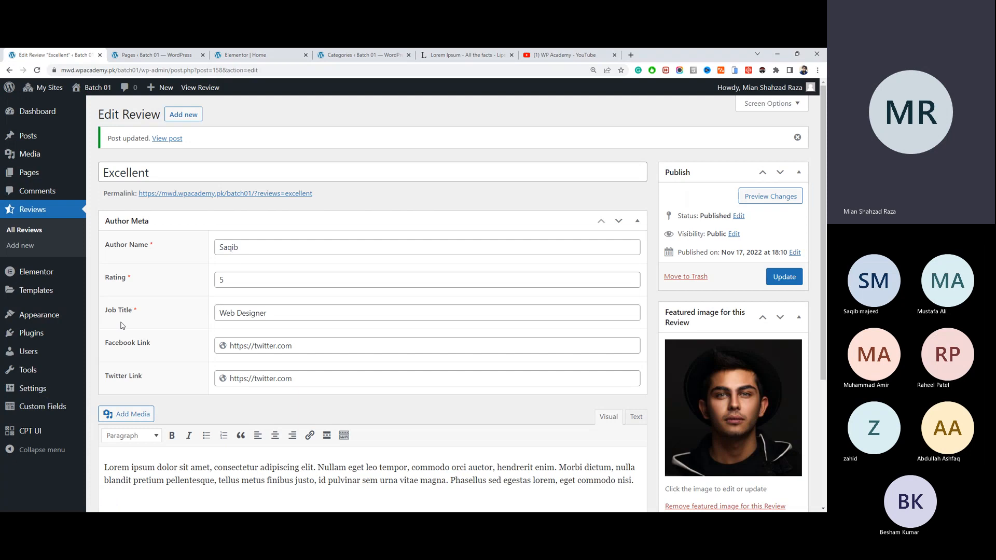
{"action": "mouse_move", "coordinate": [44, 317]}
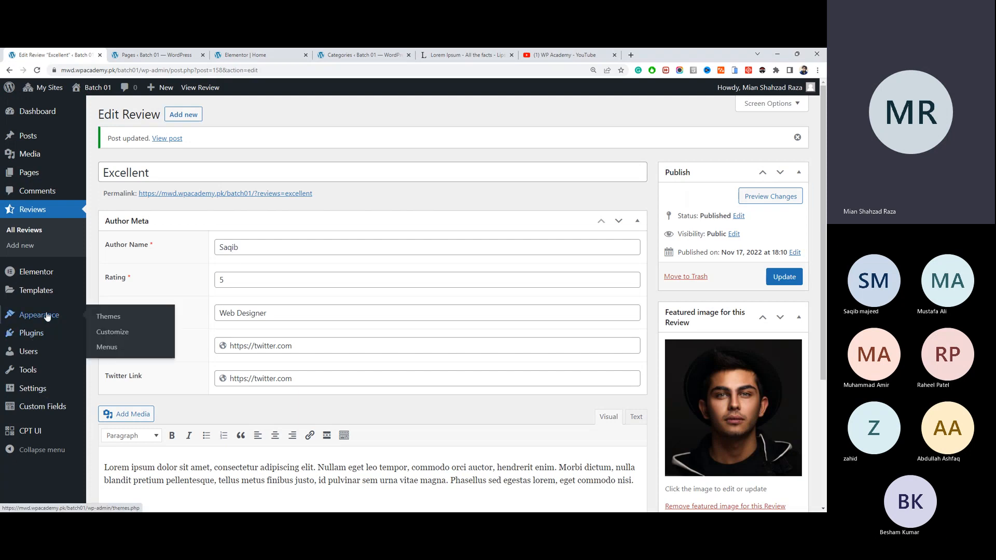
{"action": "left_click", "coordinate": [327, 178]}
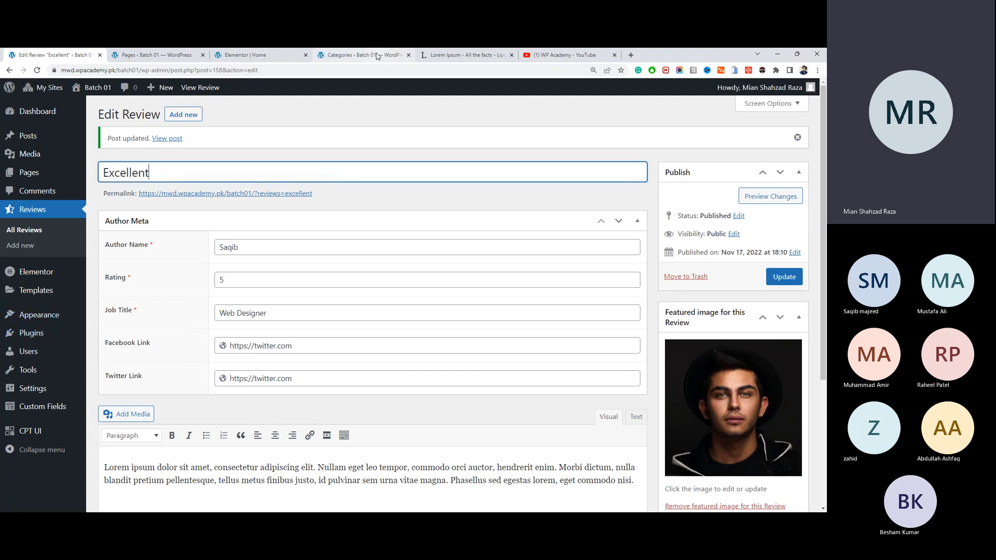
{"action": "left_click", "coordinate": [361, 55]}
{"action": "left_click", "coordinate": [303, 60]}
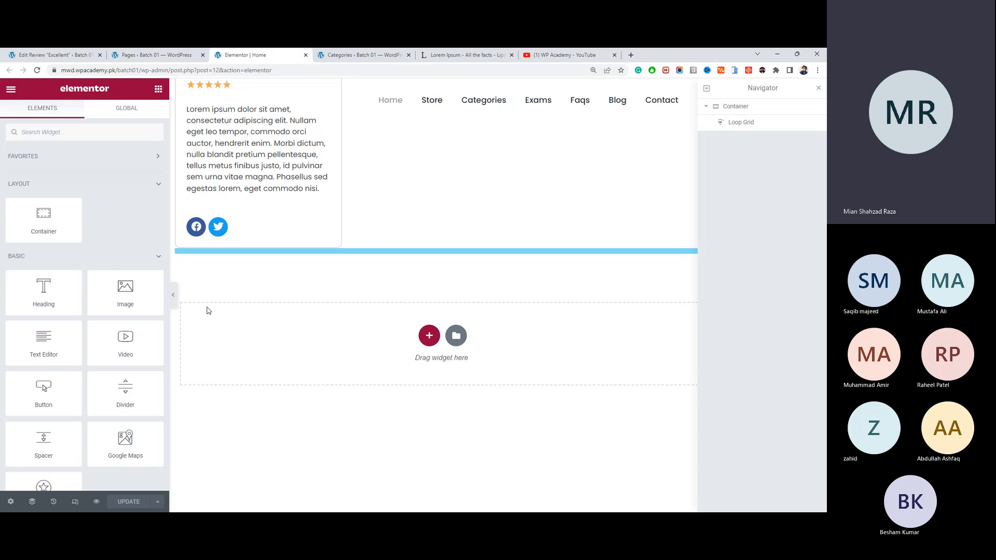
{"action": "scroll", "coordinate": [335, 309], "scroll_direction": "up", "scroll_amount": 3}
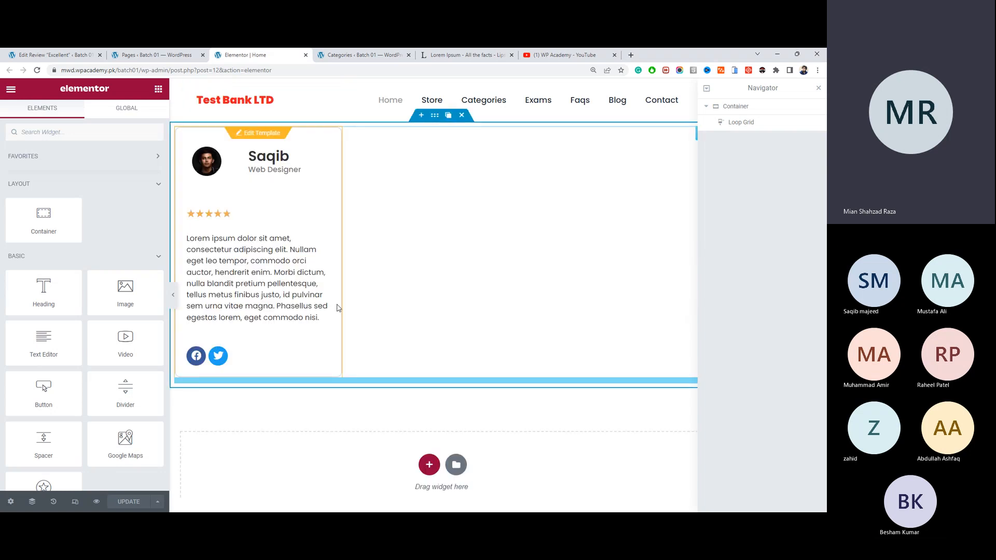
Step: Close the Lorem Ipsum browser tab and bring up the post Categories screen
{"action": "left_click", "coordinate": [478, 55]}
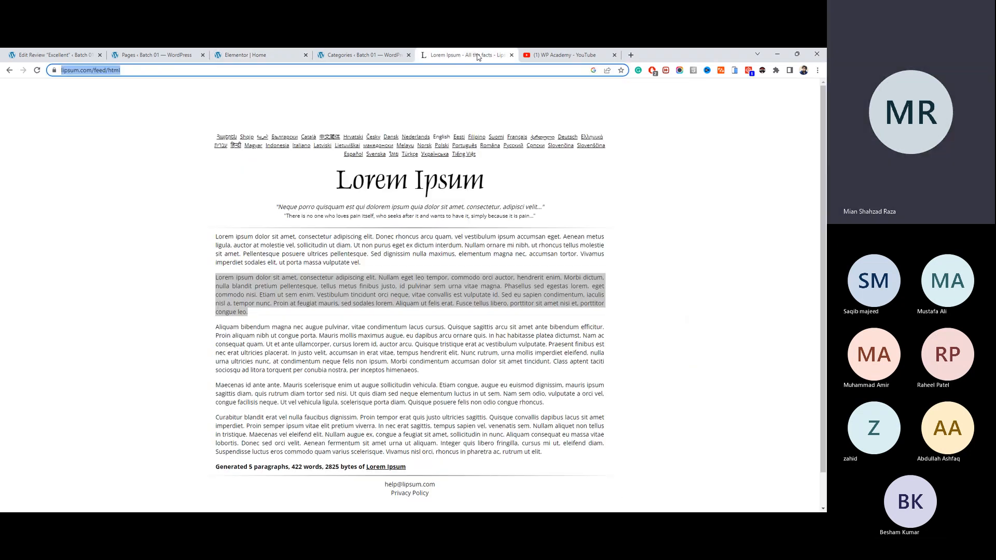
{"action": "left_click", "coordinate": [512, 55]}
{"action": "left_click", "coordinate": [382, 55]}
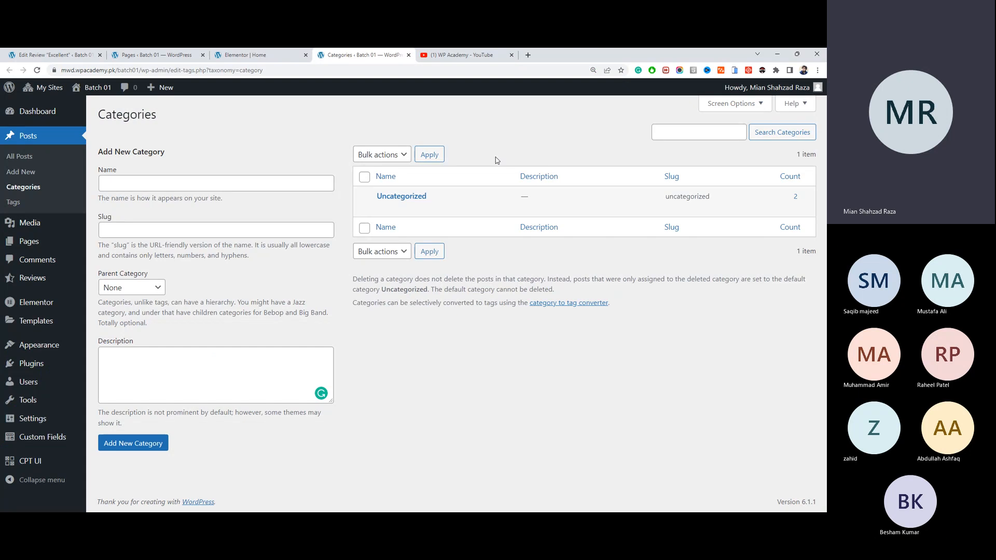
Step: Open a blank browser tab, glance at the WordPress Pages list and return to the blank tab
{"action": "left_click", "coordinate": [527, 55]}
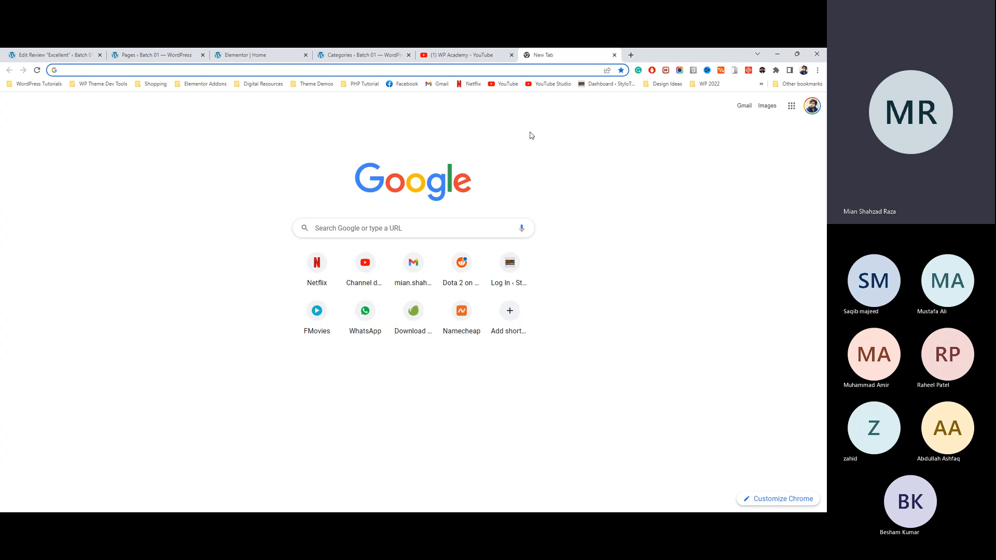
{"action": "left_click", "coordinate": [513, 70]}
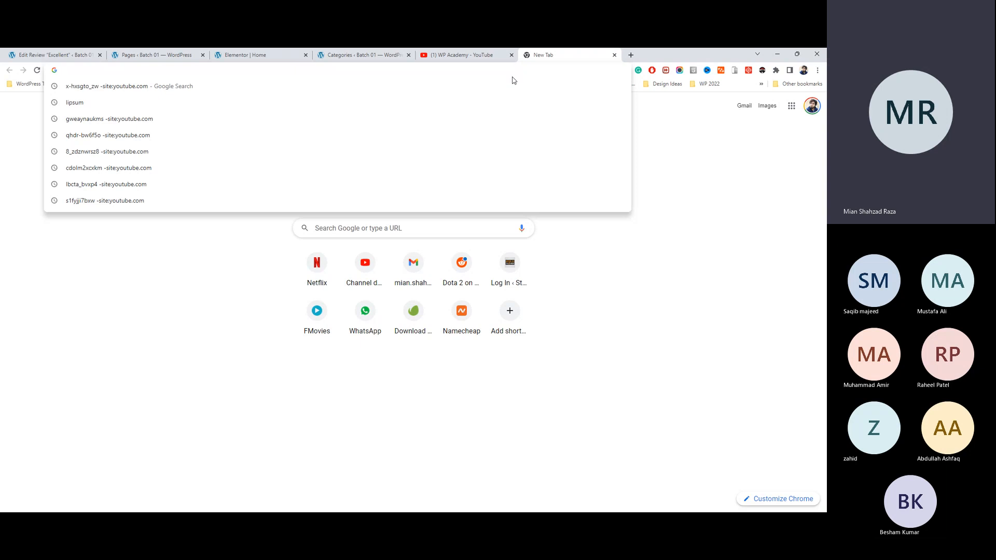
{"action": "left_click", "coordinate": [651, 162]}
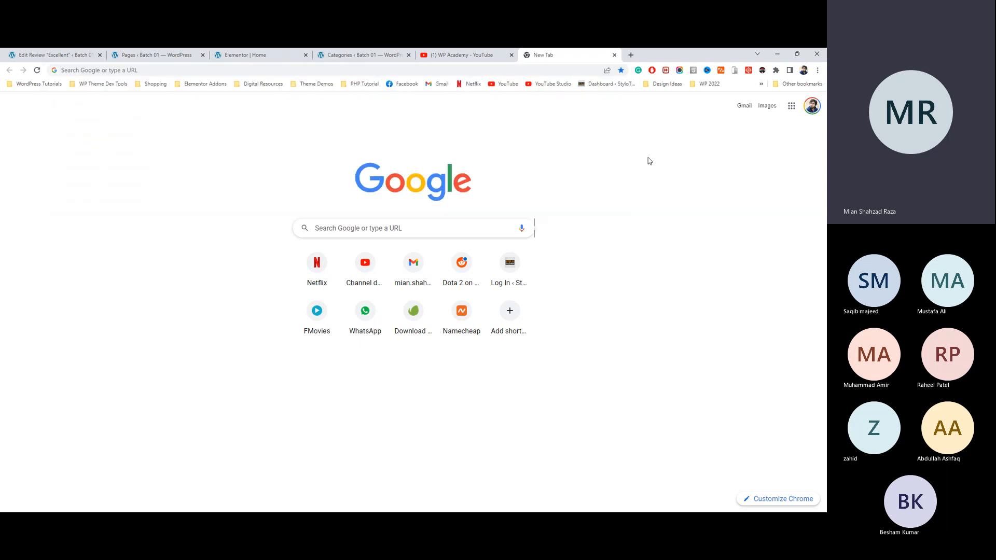
{"action": "left_click", "coordinate": [171, 55]}
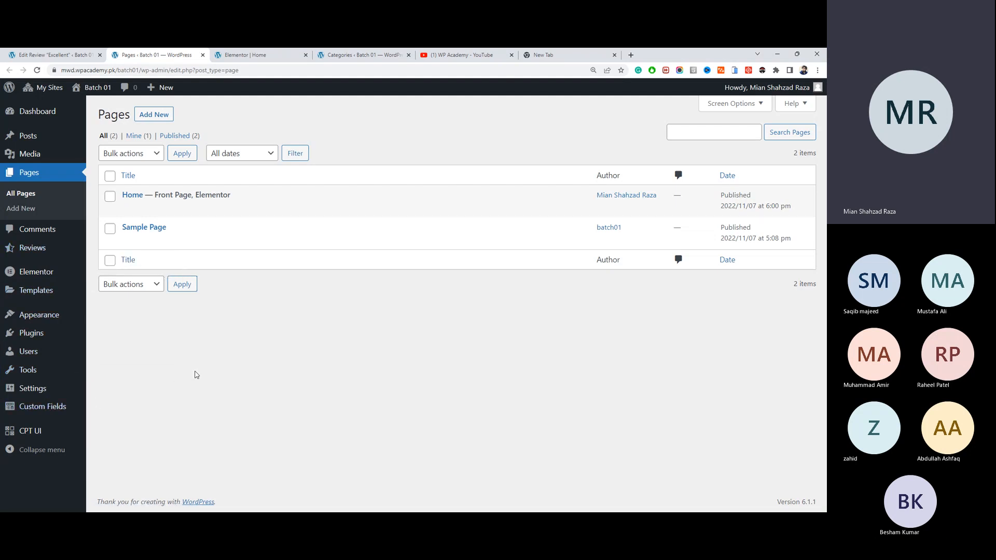
{"action": "left_click", "coordinate": [566, 55]}
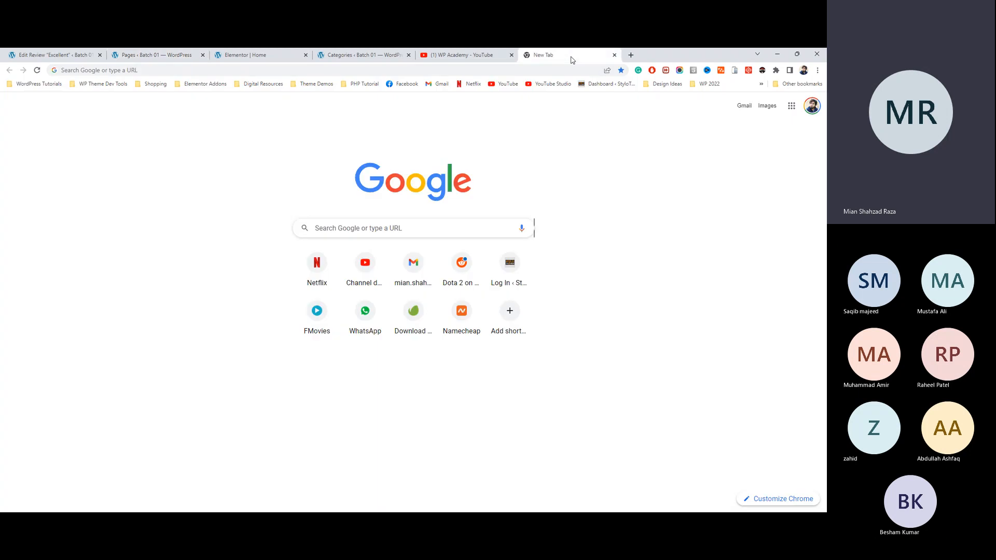
Step: Return to the "Excellent" review's edit screen and close the blank browser tab
{"action": "left_click", "coordinate": [149, 55]}
{"action": "left_click", "coordinate": [80, 59]}
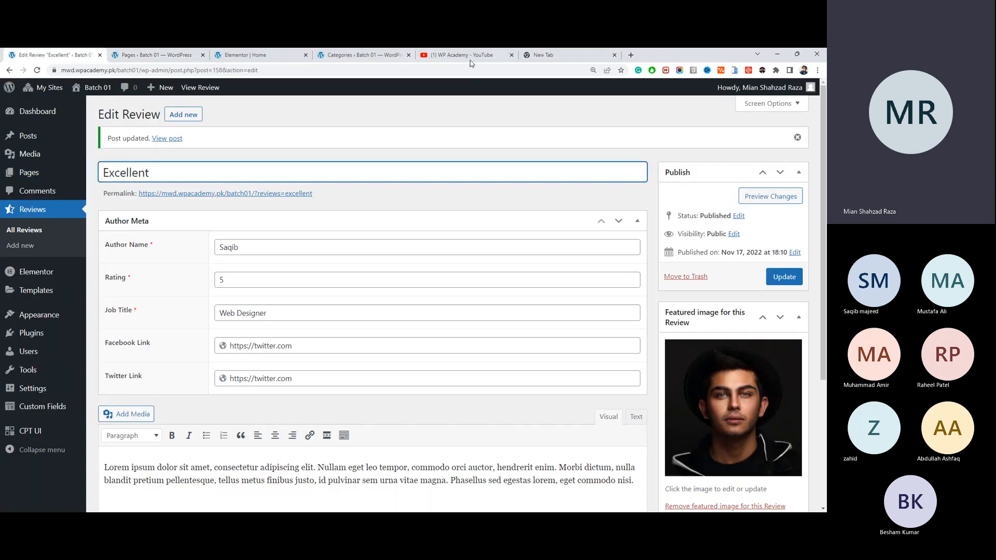
{"action": "middle_click", "coordinate": [554, 61]}
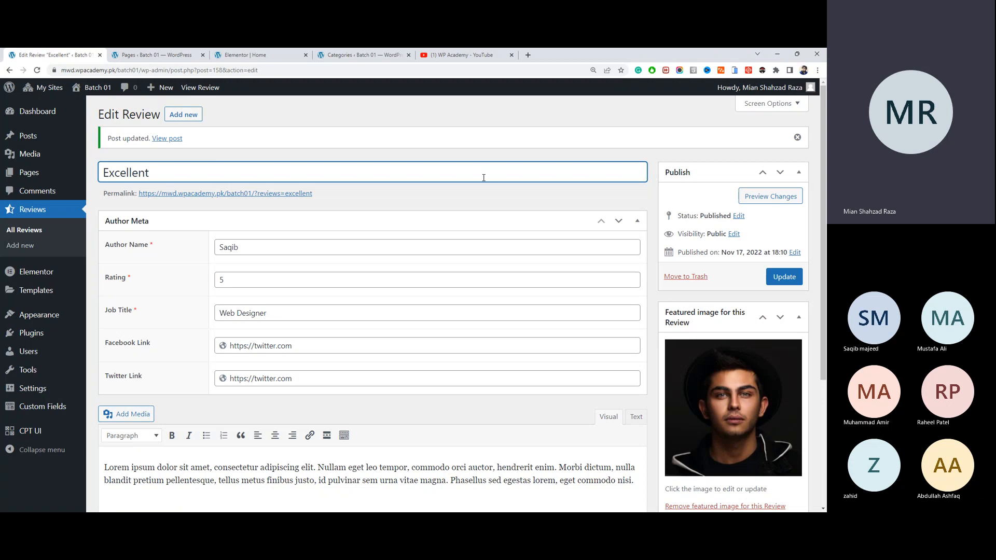
{"action": "left_click", "coordinate": [502, 149]}
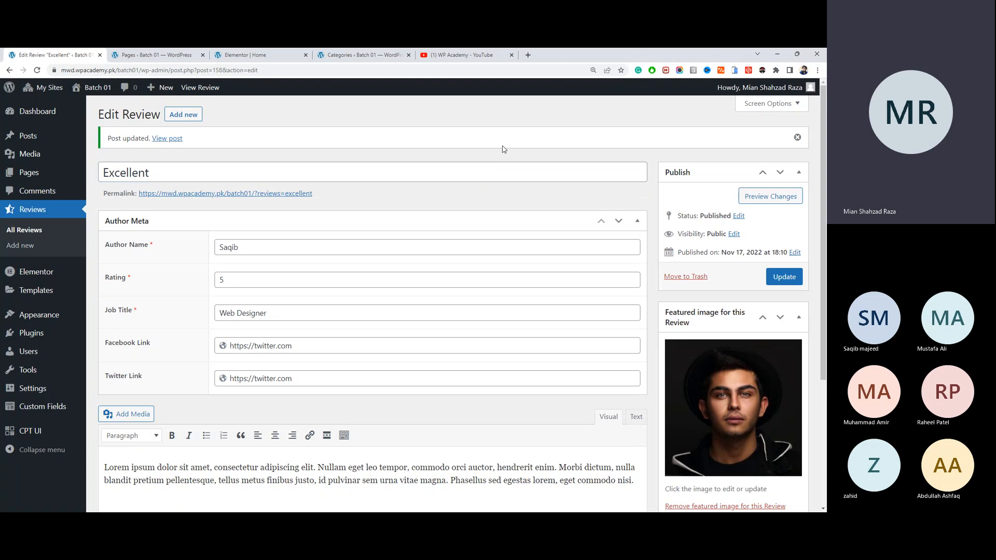
{"action": "left_click", "coordinate": [537, 173]}
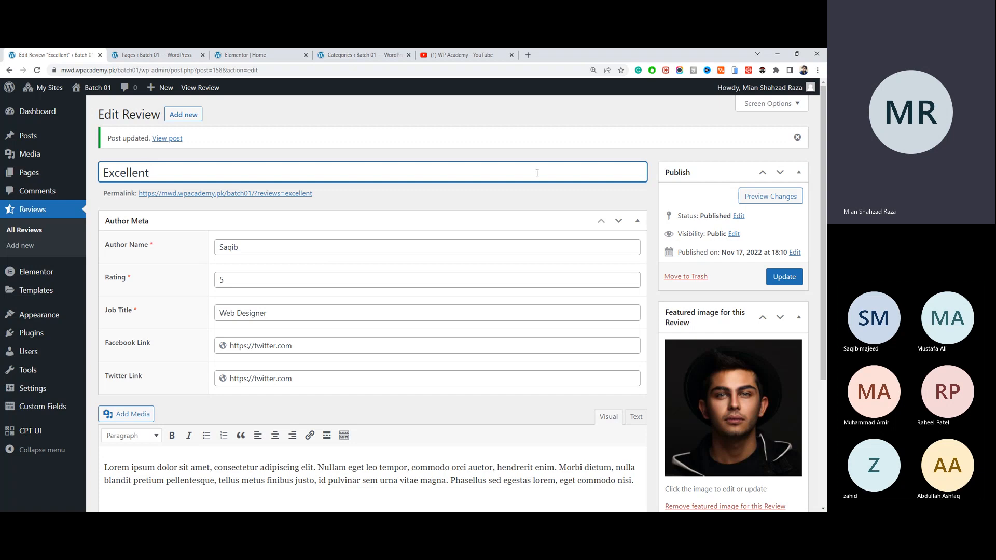
{"action": "left_click", "coordinate": [534, 131]}
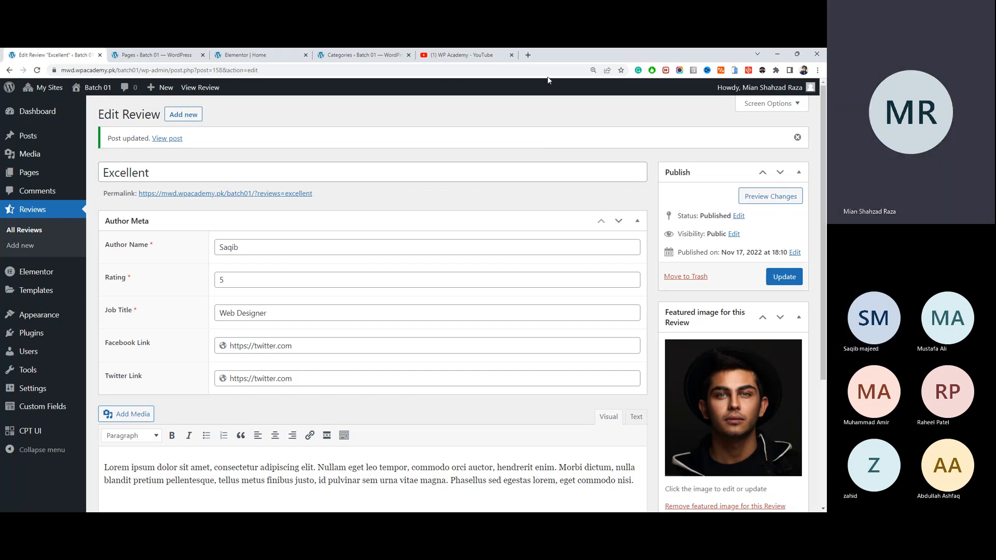
Step: Search Google for "acf" in a new browser tab and open the Advanced Custom Fields website
{"action": "left_click", "coordinate": [529, 54]}
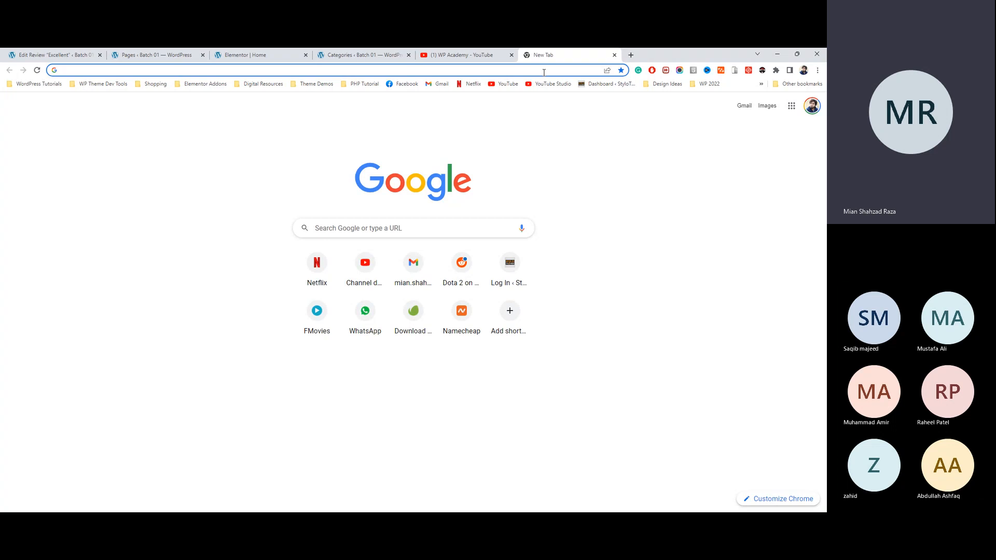
{"action": "type", "text": "acf"}
{"action": "key", "text": "Return"}
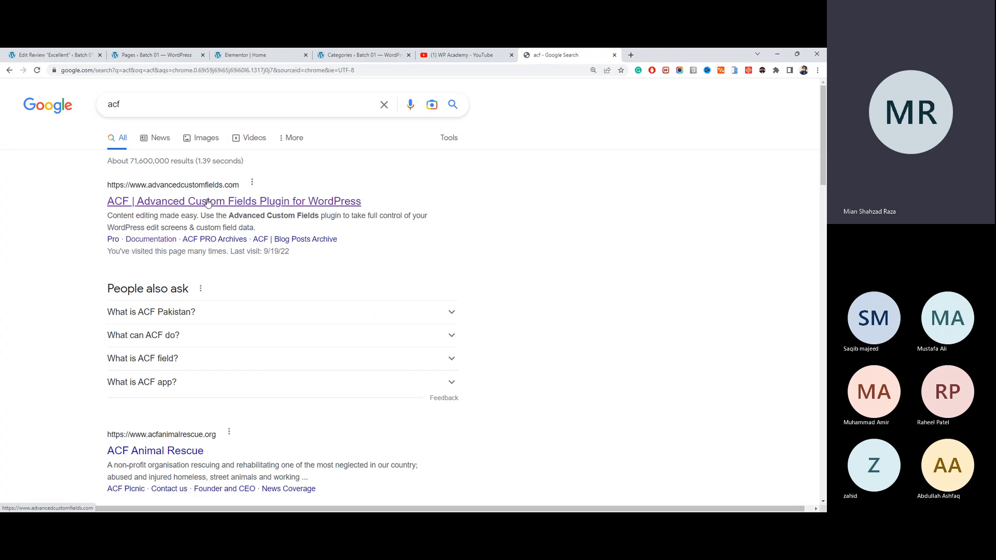
{"action": "left_click", "coordinate": [208, 202]}
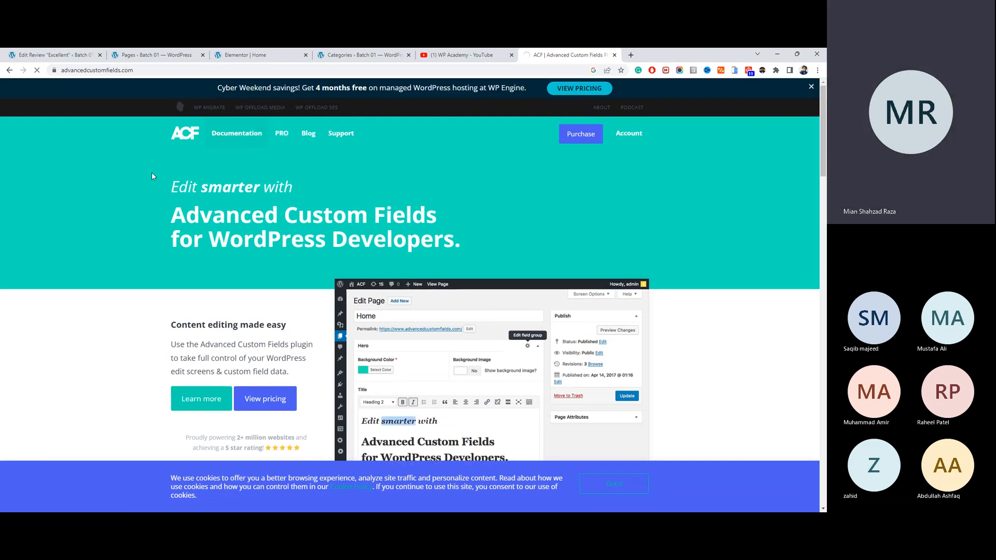
Step: Look through the ACF documentation page, examining its article categories, field types and function reference
{"action": "scroll", "coordinate": [152, 174], "scroll_direction": "down", "scroll_amount": 5}
{"action": "scroll", "coordinate": [155, 192], "scroll_direction": "up", "scroll_amount": 3}
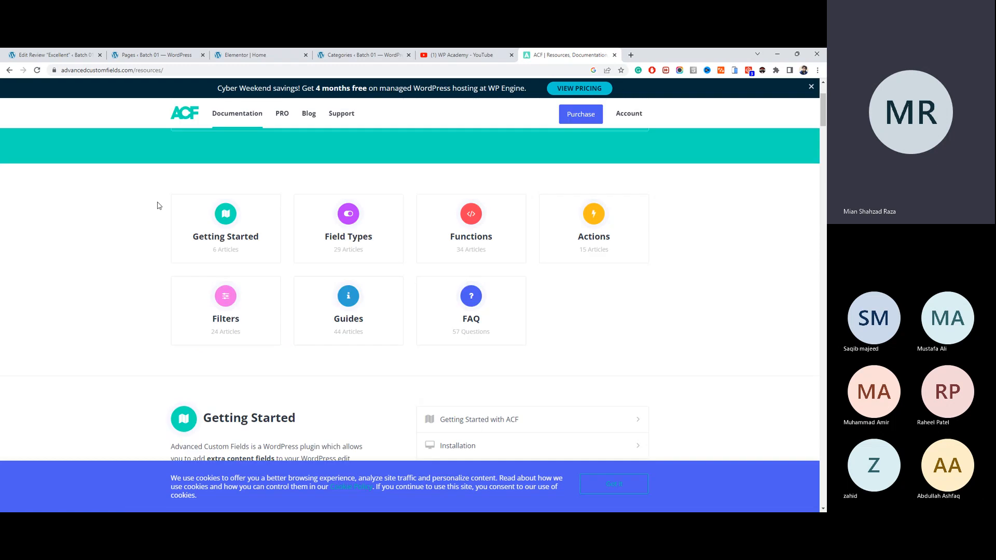
{"action": "scroll", "coordinate": [161, 210], "scroll_direction": "down", "scroll_amount": 1}
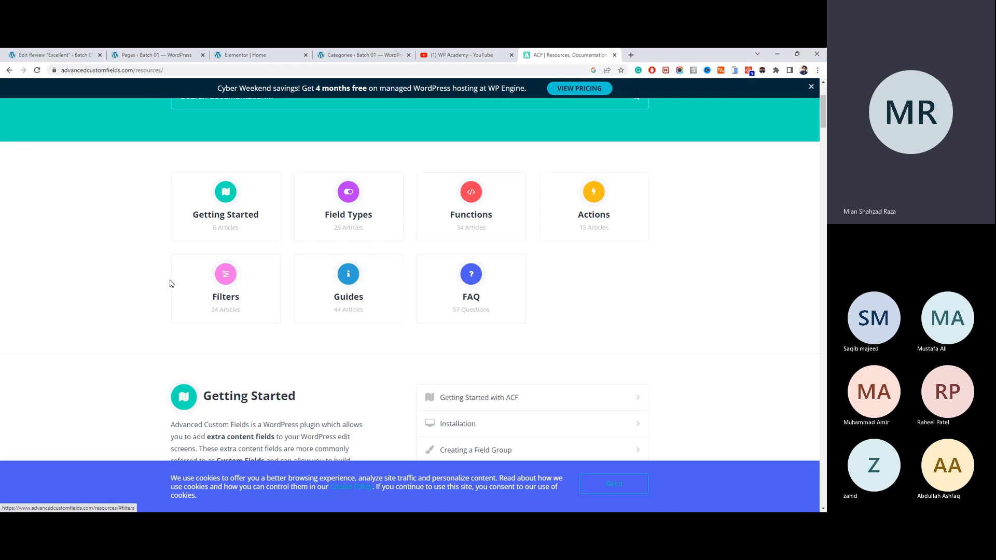
{"action": "scroll", "coordinate": [147, 253], "scroll_direction": "down", "scroll_amount": 10}
{"action": "scroll", "coordinate": [147, 253], "scroll_direction": "up", "scroll_amount": 1}
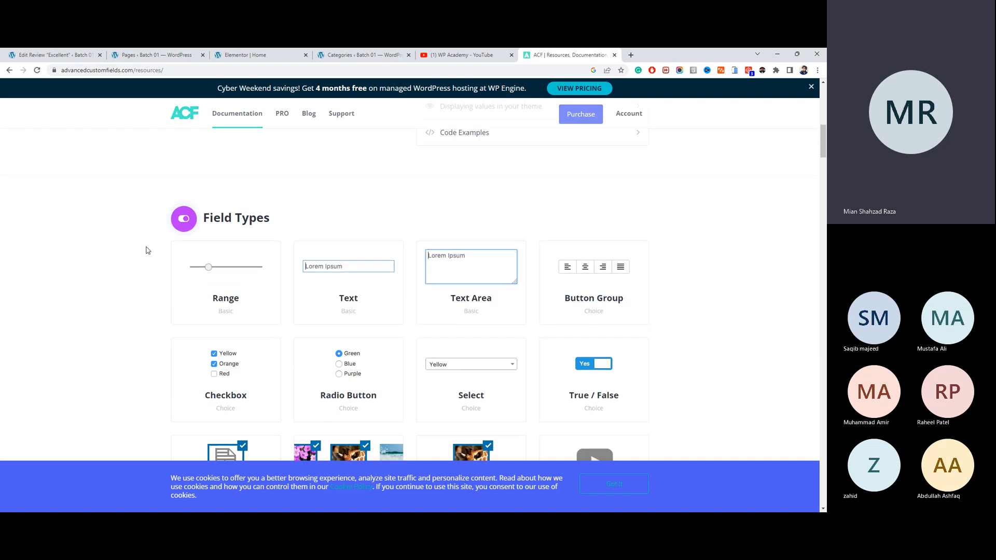
{"action": "scroll", "coordinate": [146, 252], "scroll_direction": "down", "scroll_amount": 2}
{"action": "scroll", "coordinate": [146, 251], "scroll_direction": "down", "scroll_amount": 15}
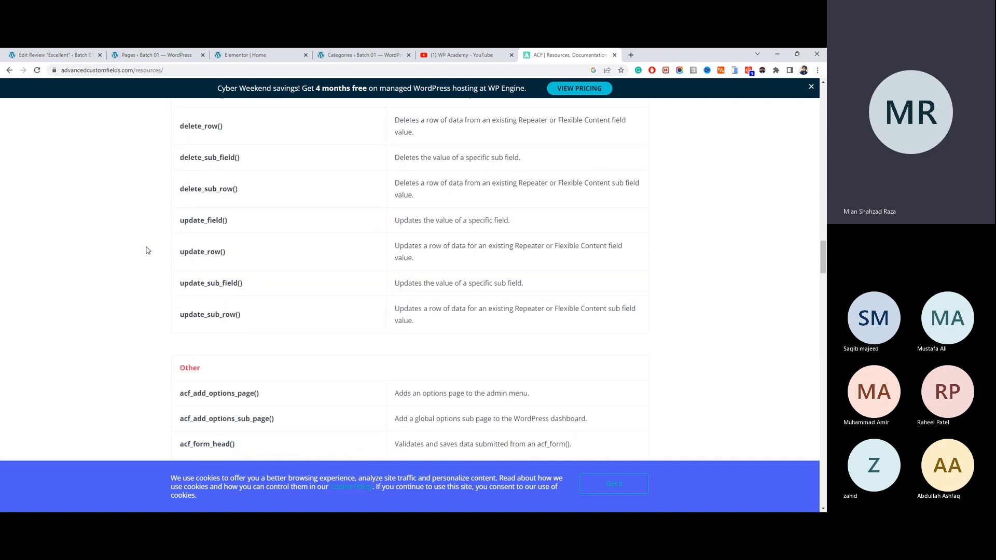
{"action": "scroll", "coordinate": [146, 250], "scroll_direction": "down", "scroll_amount": 4}
{"action": "scroll", "coordinate": [143, 245], "scroll_direction": "up", "scroll_amount": 20}
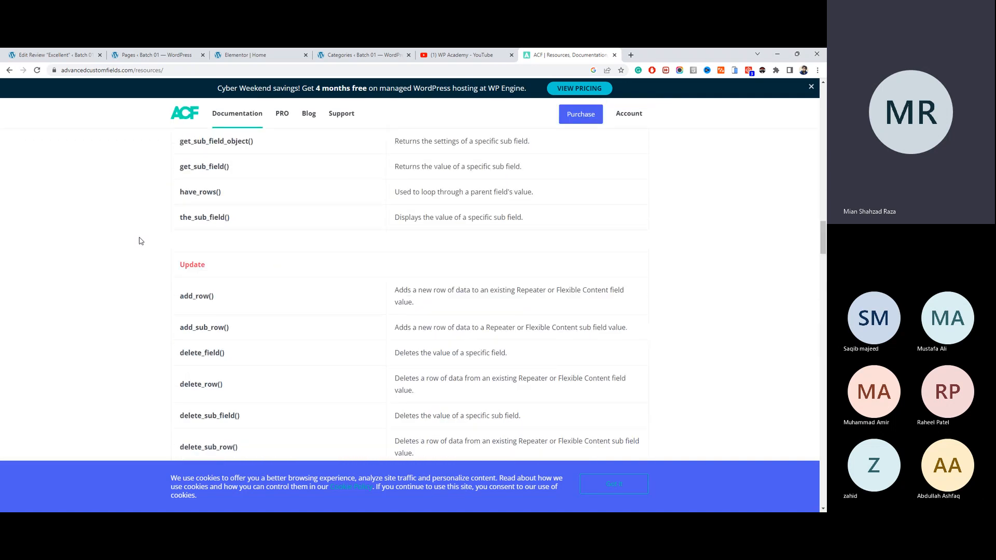
{"action": "scroll", "coordinate": [140, 240], "scroll_direction": "up", "scroll_amount": 5}
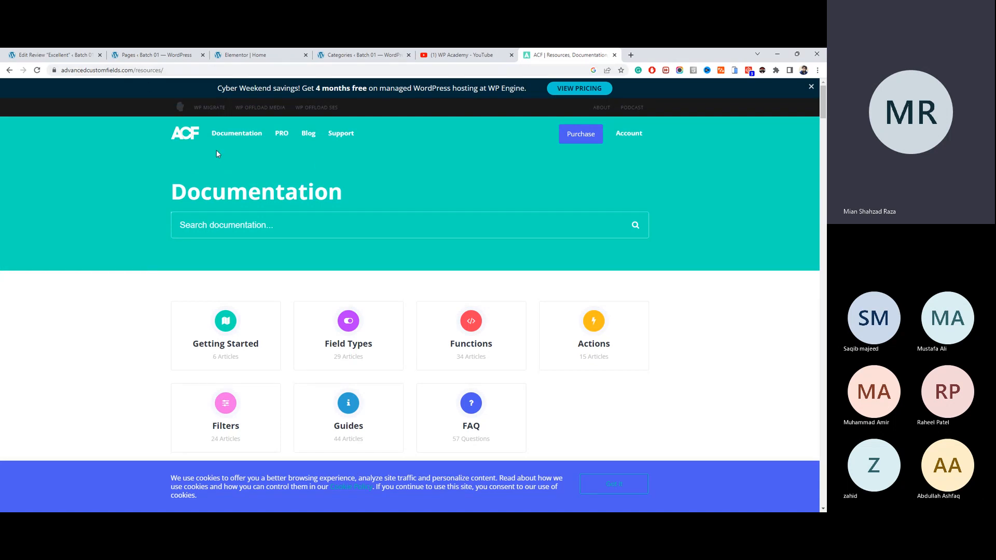
{"action": "left_click", "coordinate": [155, 55]}
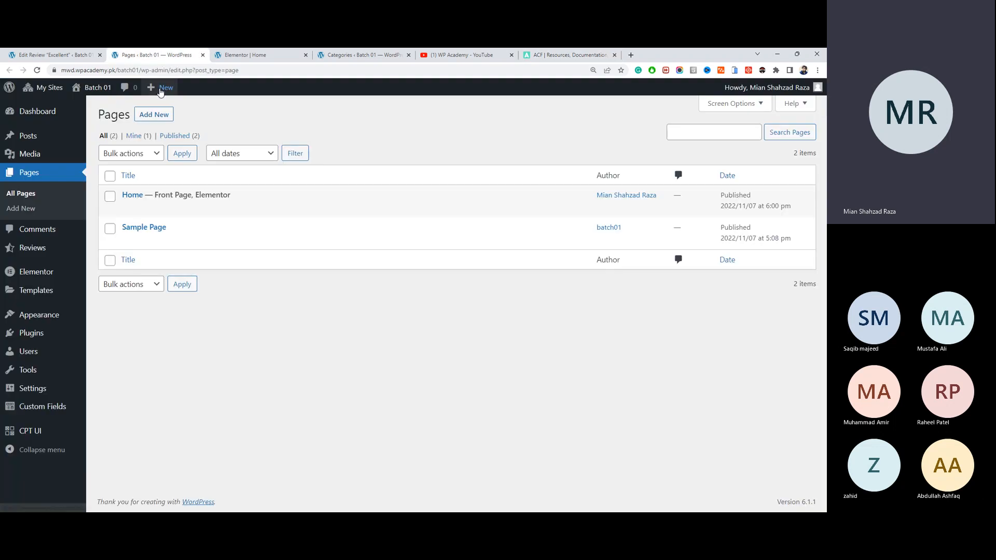
{"action": "left_click", "coordinate": [52, 55]}
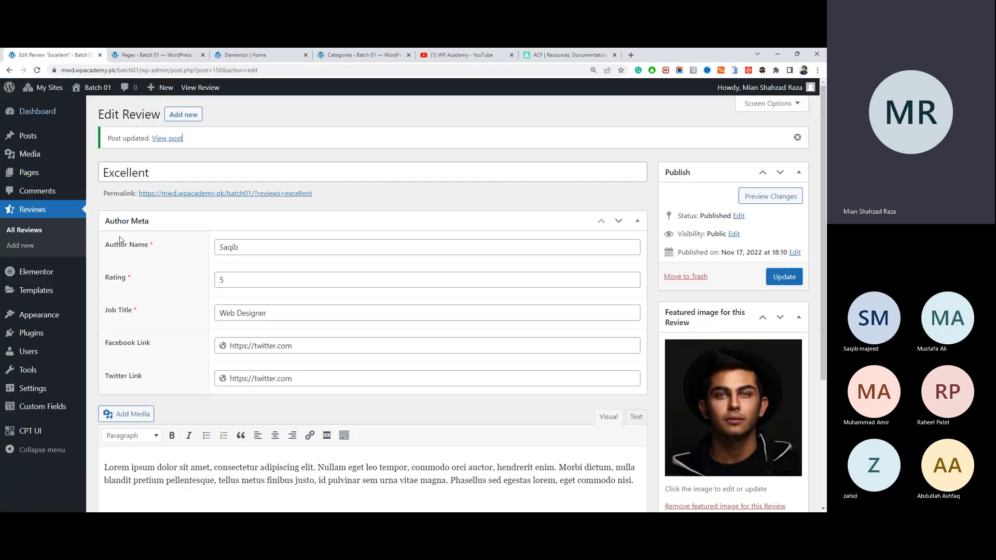
{"action": "left_click", "coordinate": [182, 59]}
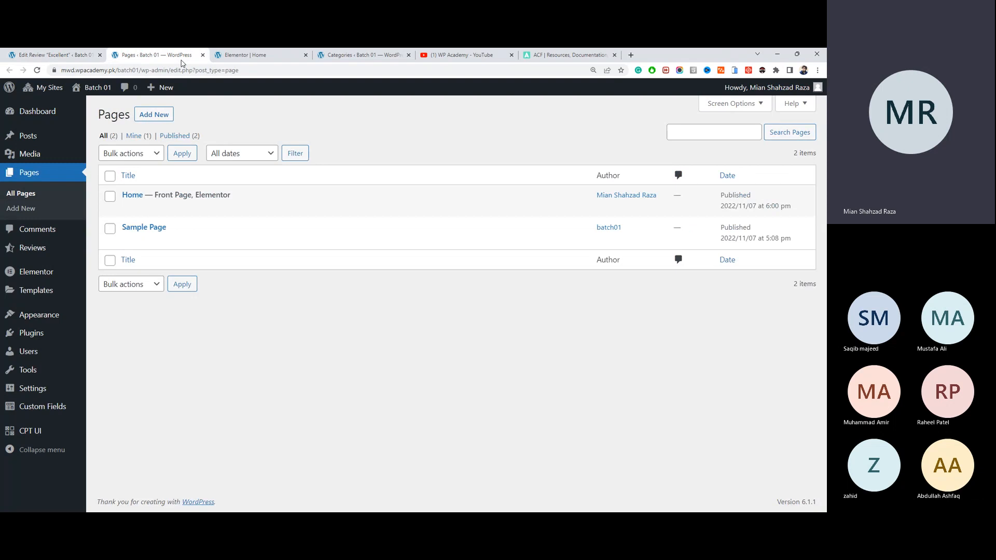
{"action": "left_click", "coordinate": [94, 60]}
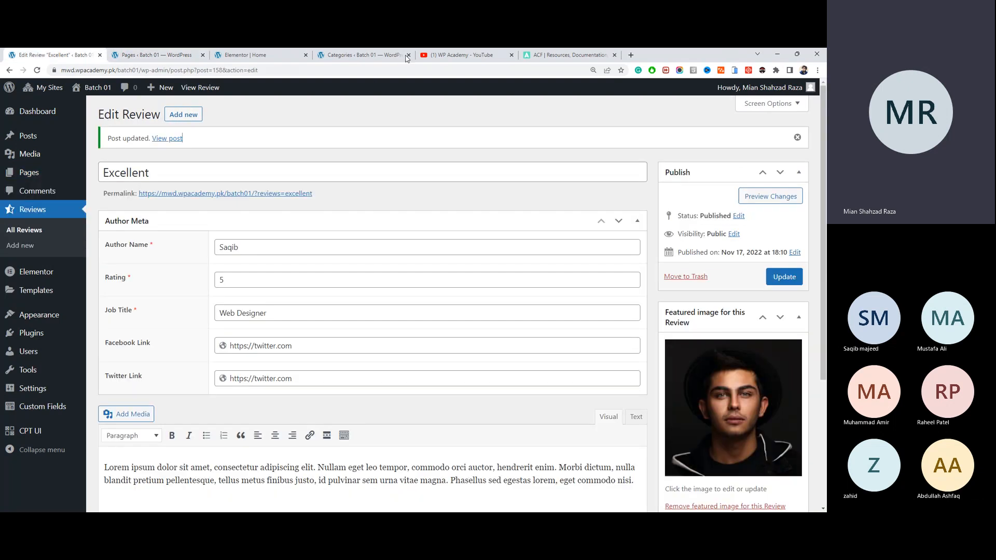
Step: Switch to YouTube and search for "acf tutorial wordpress"
{"action": "mouse_move", "coordinate": [457, 61]}
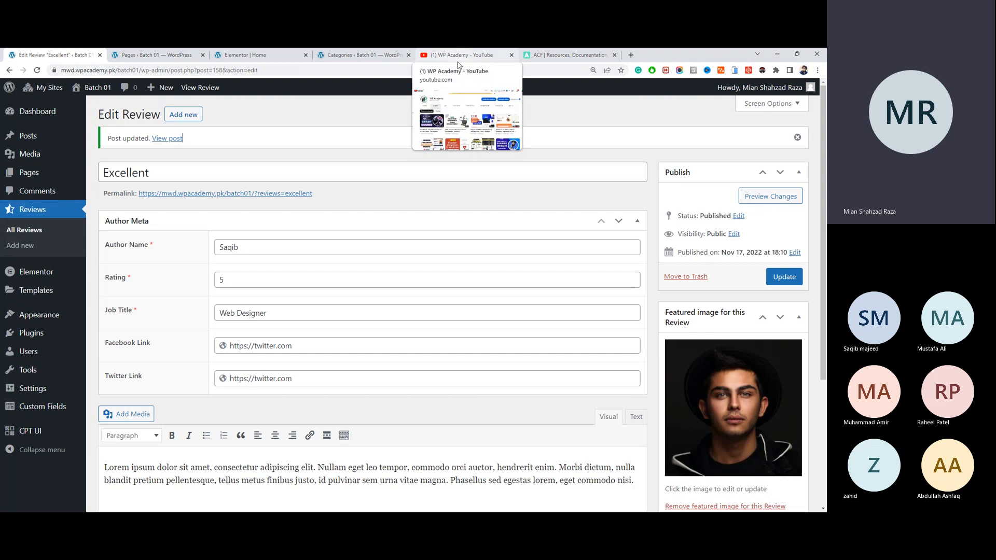
{"action": "left_click", "coordinate": [458, 61]}
{"action": "left_click", "coordinate": [364, 93]}
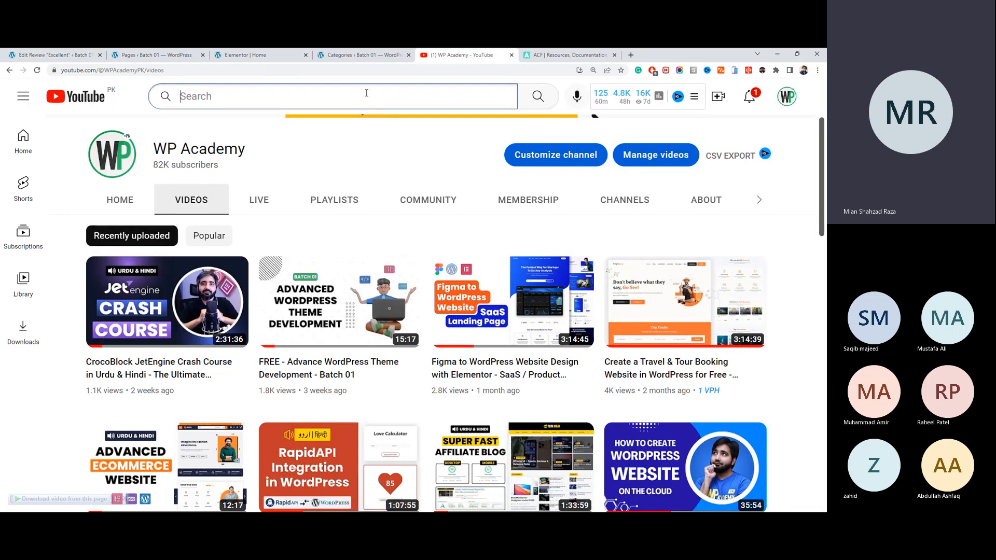
{"action": "type", "text": "acF"}
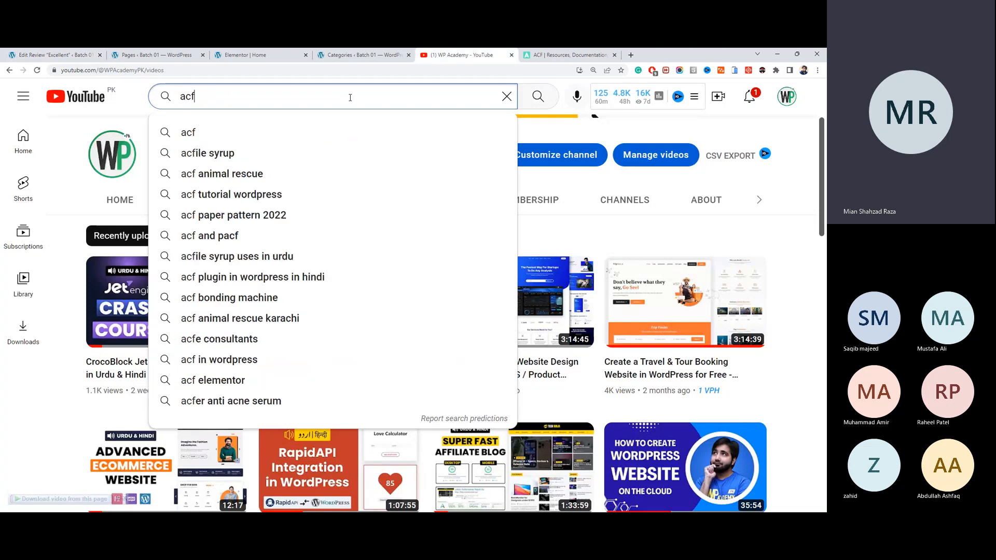
{"action": "type", "text": " tut"}
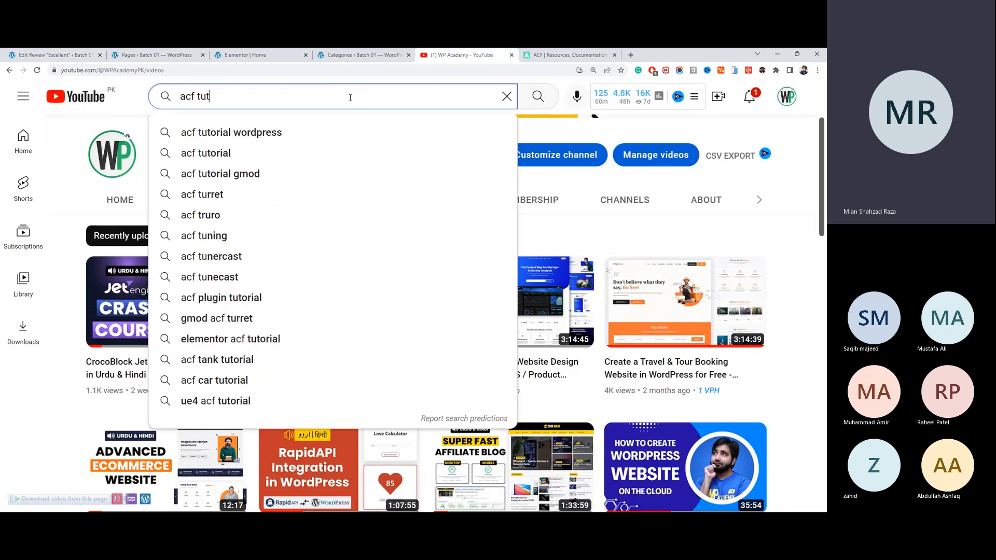
{"action": "key", "text": "Down"}
{"action": "key", "text": "Return"}
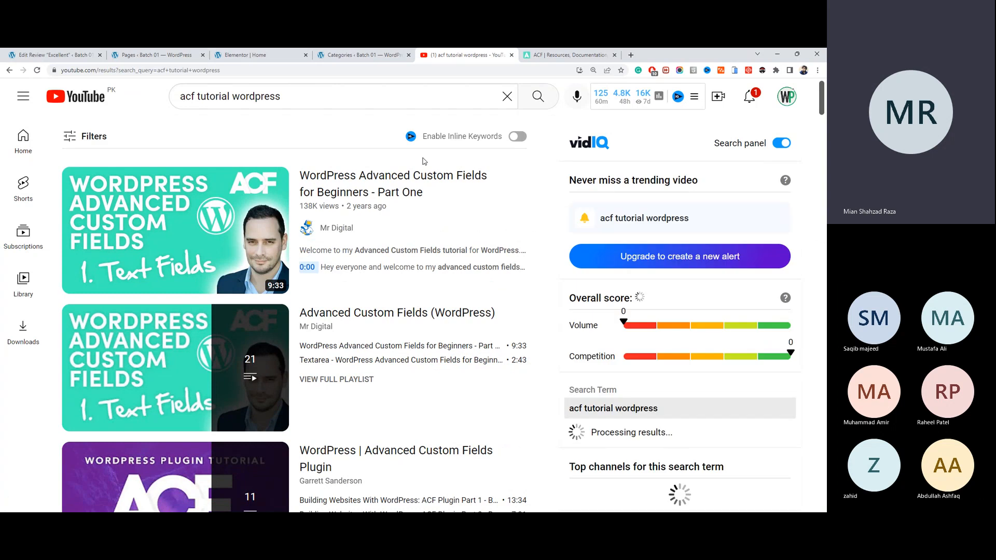
Step: Open WPTuts' full "Advanced Custom Fields (ACF) Tutorials" playlist from the results and play its first video muted from about 9:02
{"action": "scroll", "coordinate": [425, 189], "scroll_direction": "down", "scroll_amount": 5}
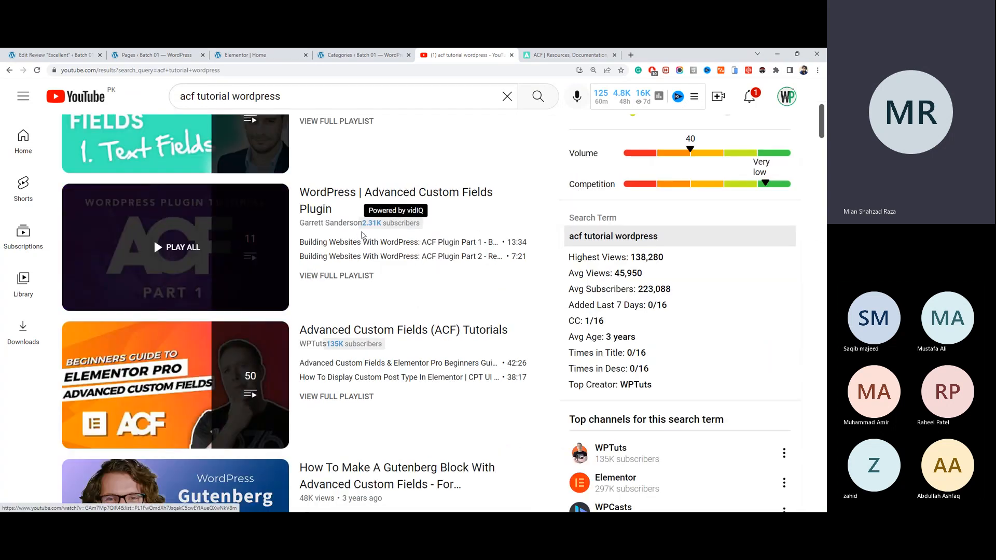
{"action": "scroll", "coordinate": [231, 284], "scroll_direction": "down", "scroll_amount": 5}
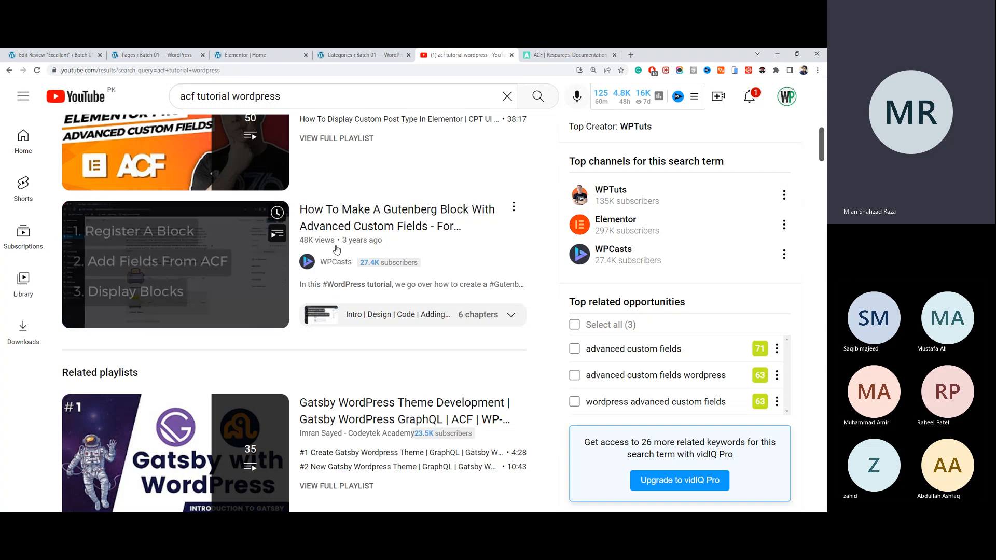
{"action": "scroll", "coordinate": [236, 310], "scroll_direction": "up", "scroll_amount": 15}
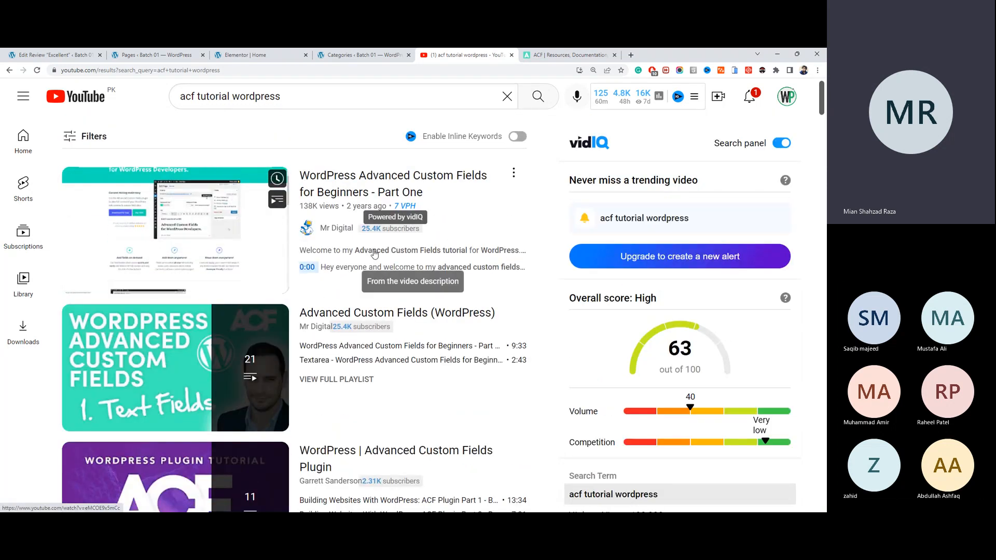
{"action": "scroll", "coordinate": [342, 268], "scroll_direction": "down", "scroll_amount": 8}
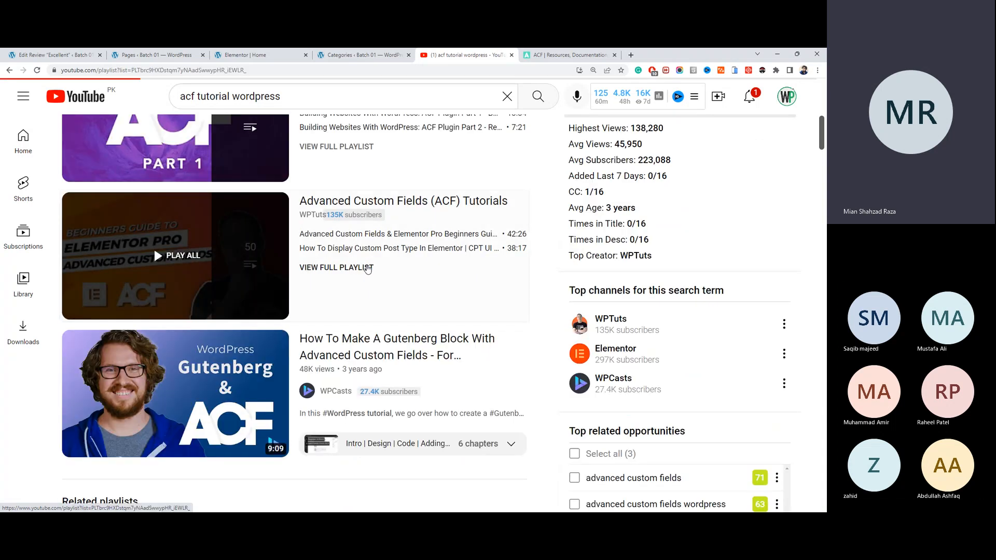
{"action": "left_click", "coordinate": [342, 266]}
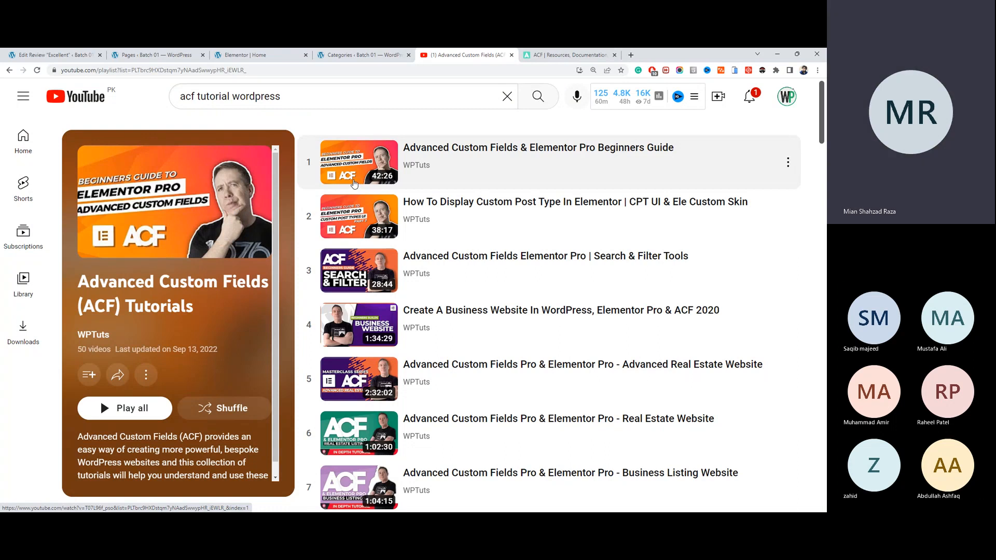
{"action": "left_click", "coordinate": [354, 182]}
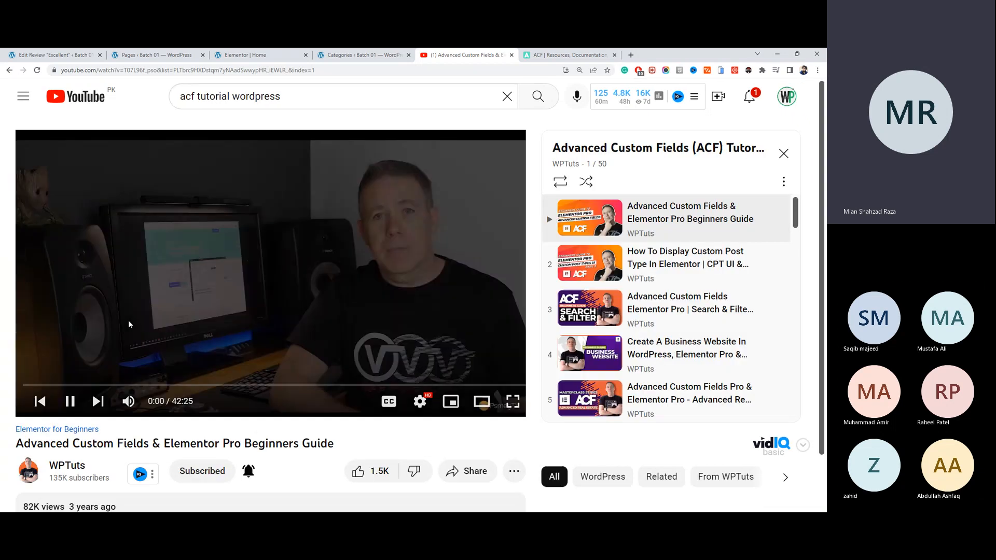
{"action": "left_click", "coordinate": [127, 385]}
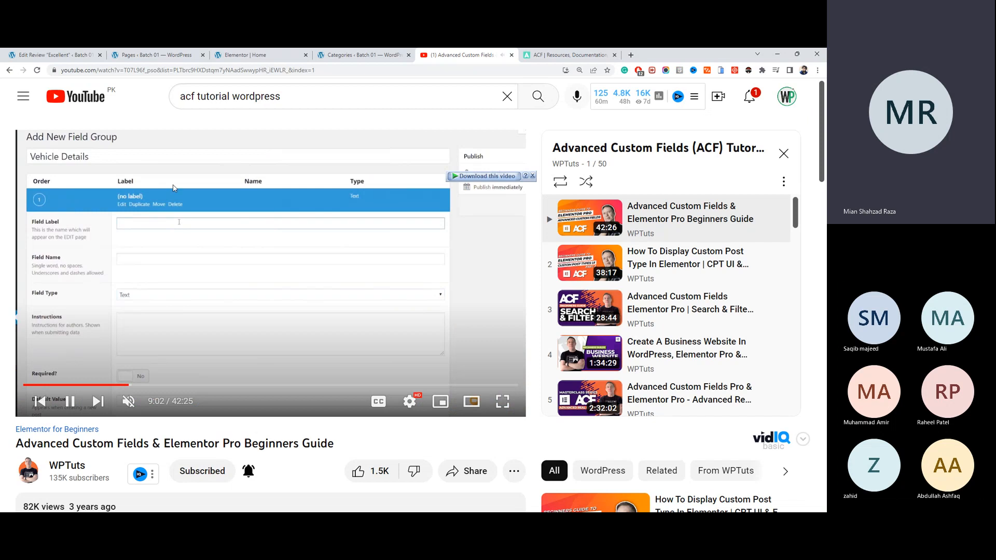
Step: Open the ACF Field Groups list in WordPress and compare it with the field group setup in the YouTube video
{"action": "left_click", "coordinate": [52, 54]}
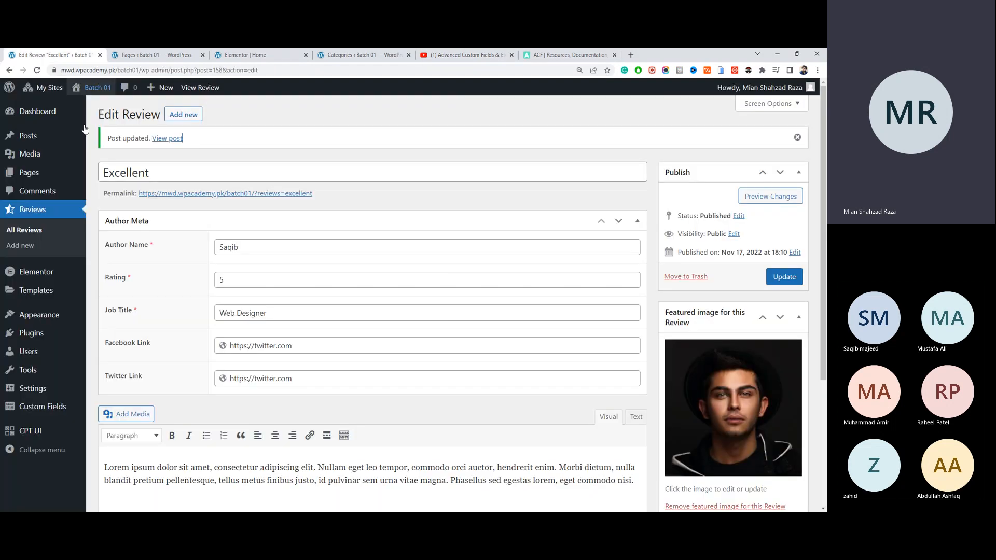
{"action": "mouse_move", "coordinate": [81, 404]}
{"action": "left_click", "coordinate": [115, 408]}
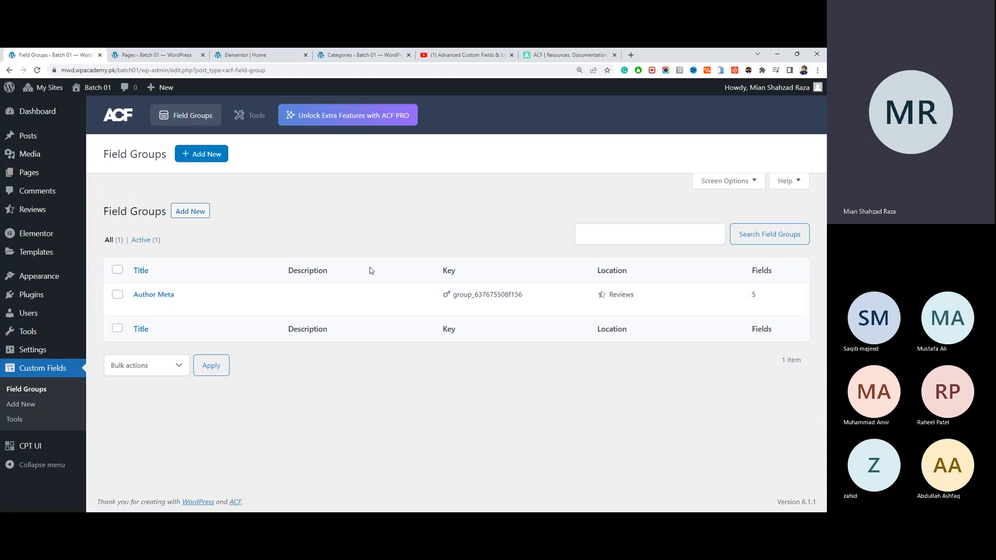
{"action": "left_click", "coordinate": [464, 54]}
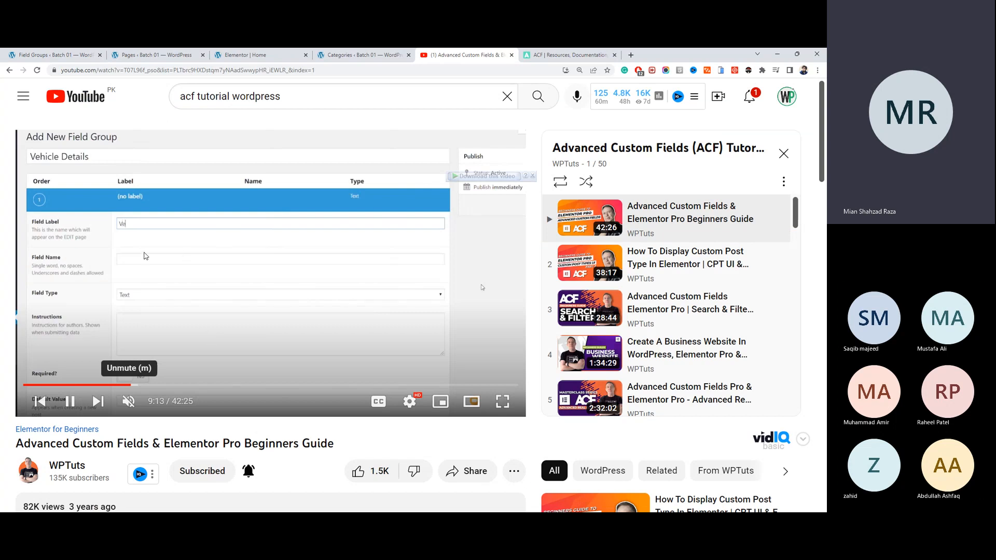
{"action": "key", "text": "ctrl+1"}
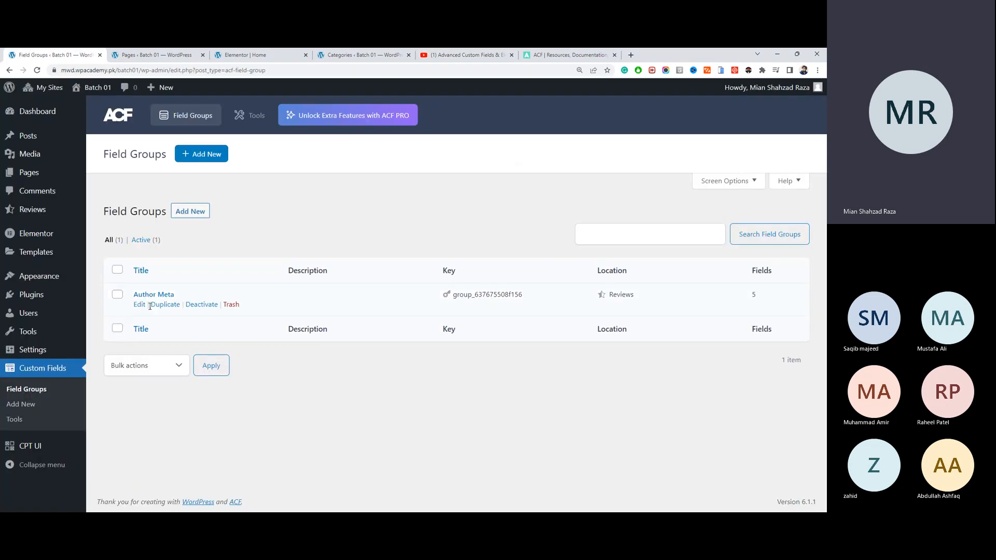
{"action": "left_click", "coordinate": [503, 56]}
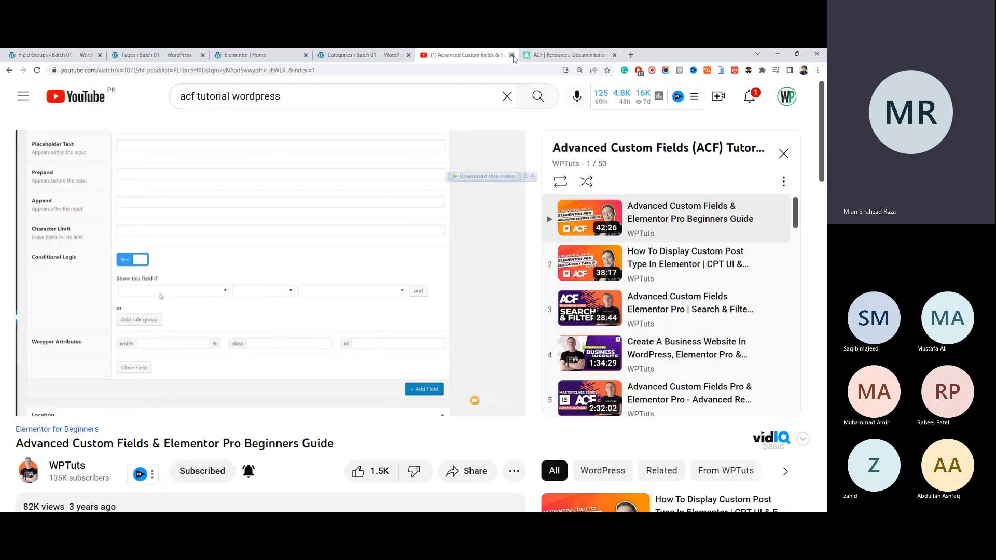
Step: Close the YouTube video and look through the Getting Started and Guides sections of the ACF documentation
{"action": "left_click", "coordinate": [512, 55]}
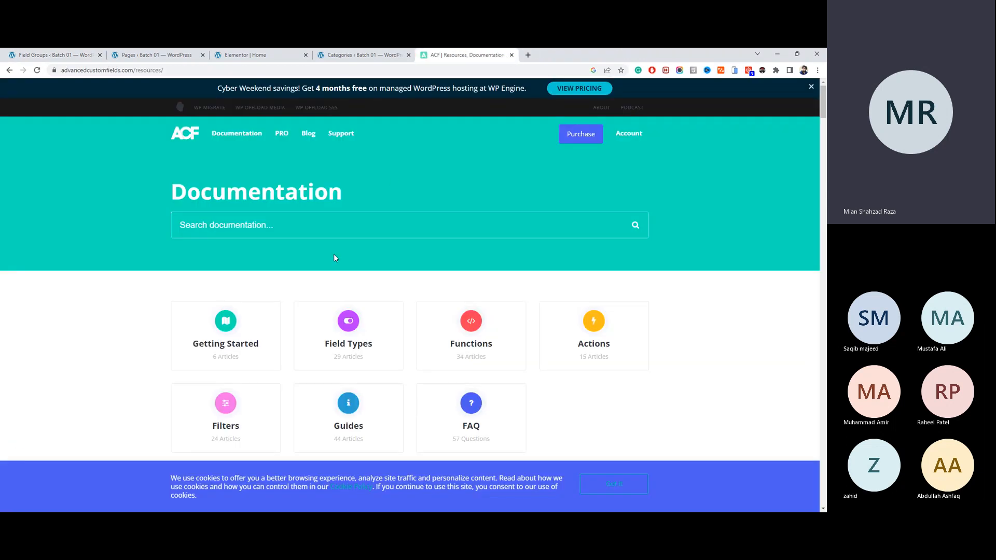
{"action": "left_click", "coordinate": [240, 340]}
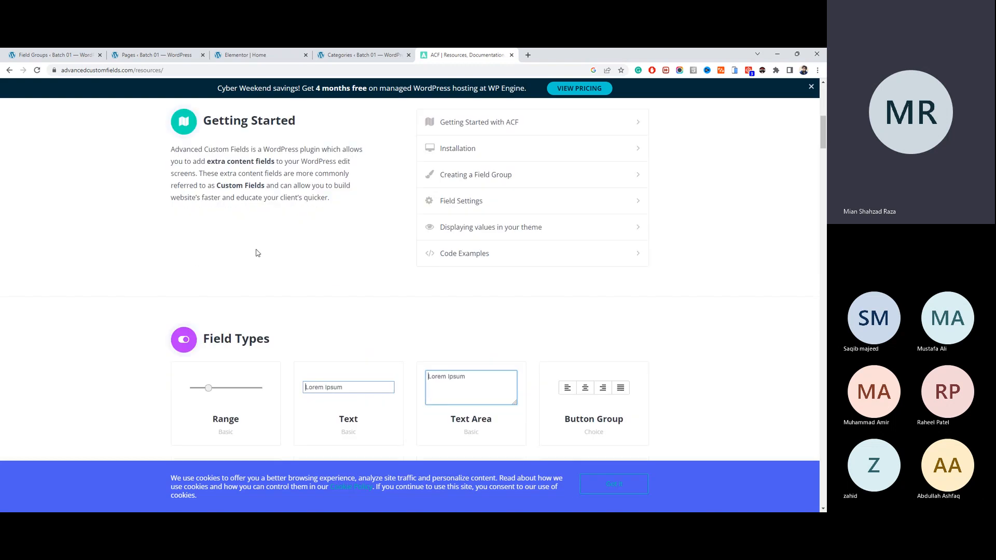
{"action": "scroll", "coordinate": [327, 241], "scroll_direction": "up", "scroll_amount": 3}
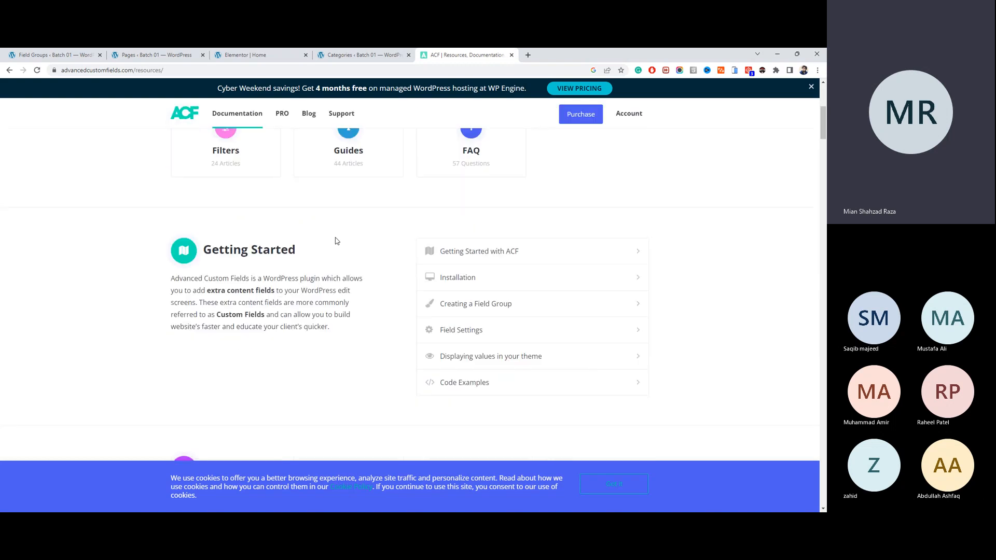
{"action": "left_click", "coordinate": [333, 178]}
{"action": "scroll", "coordinate": [333, 190], "scroll_direction": "up", "scroll_amount": 2}
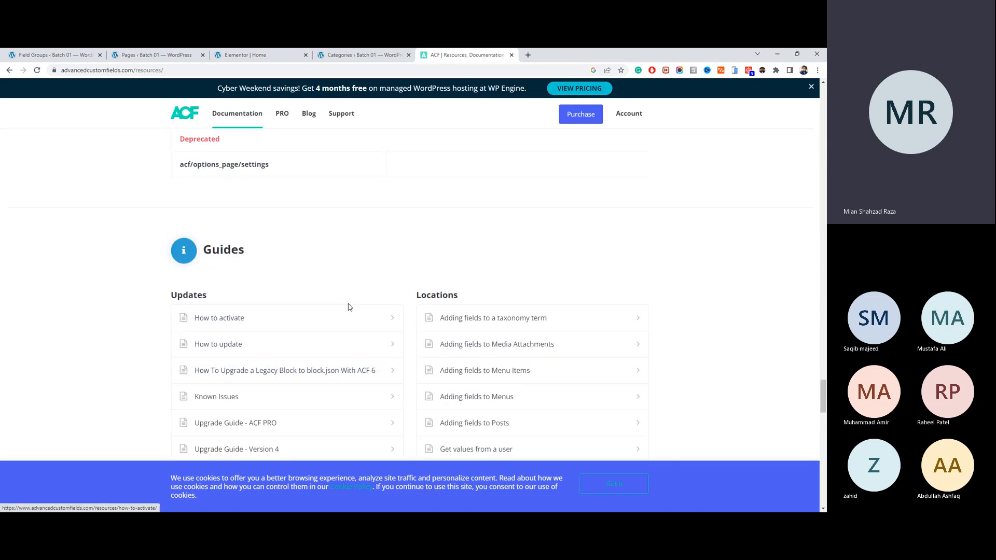
{"action": "scroll", "coordinate": [311, 259], "scroll_direction": "up", "scroll_amount": 15}
{"action": "scroll", "coordinate": [280, 224], "scroll_direction": "up", "scroll_amount": 10}
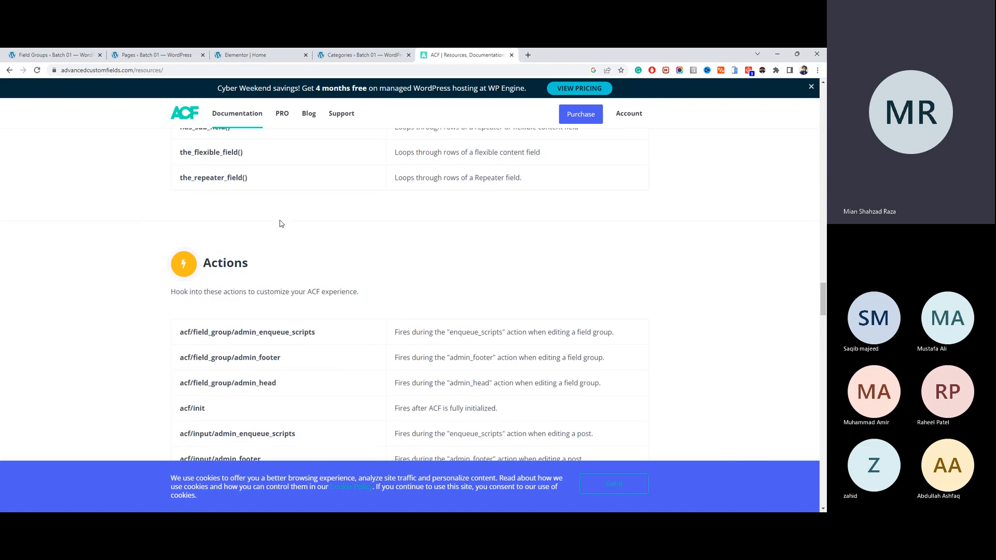
{"action": "scroll", "coordinate": [281, 223], "scroll_direction": "up", "scroll_amount": 20}
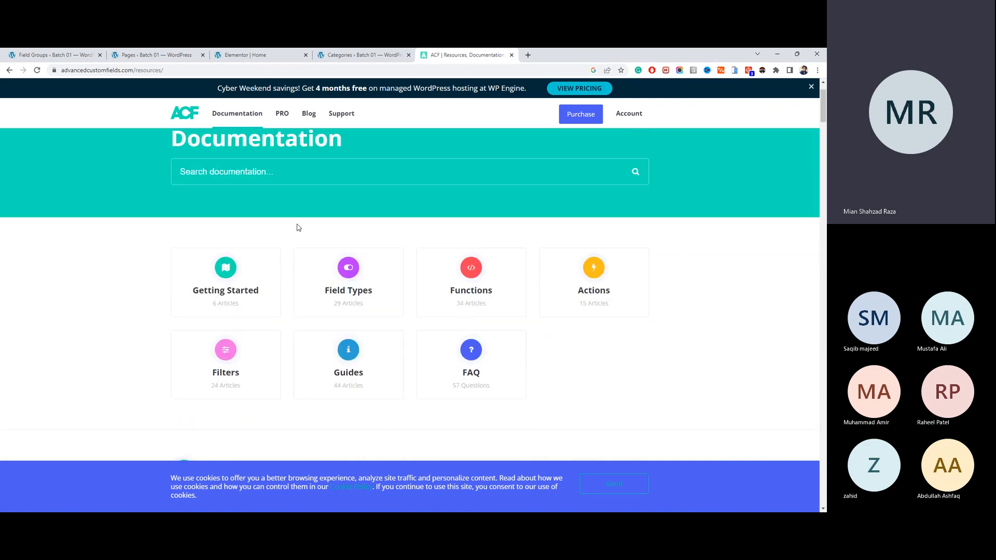
Step: Read the Text article under Field Types for its screenshots, settings and template usage, and return to the documentation overview
{"action": "left_click", "coordinate": [343, 286]}
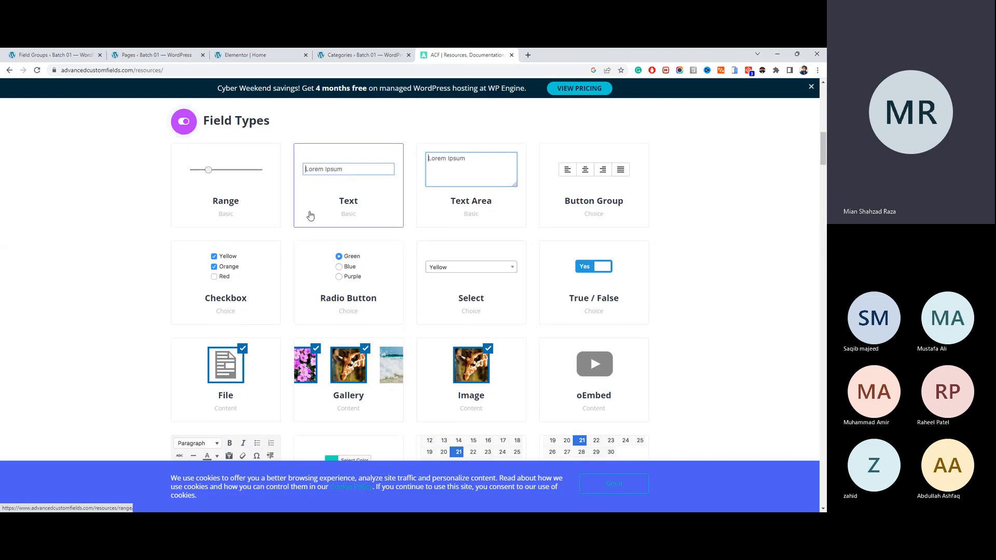
{"action": "left_click", "coordinate": [350, 213]}
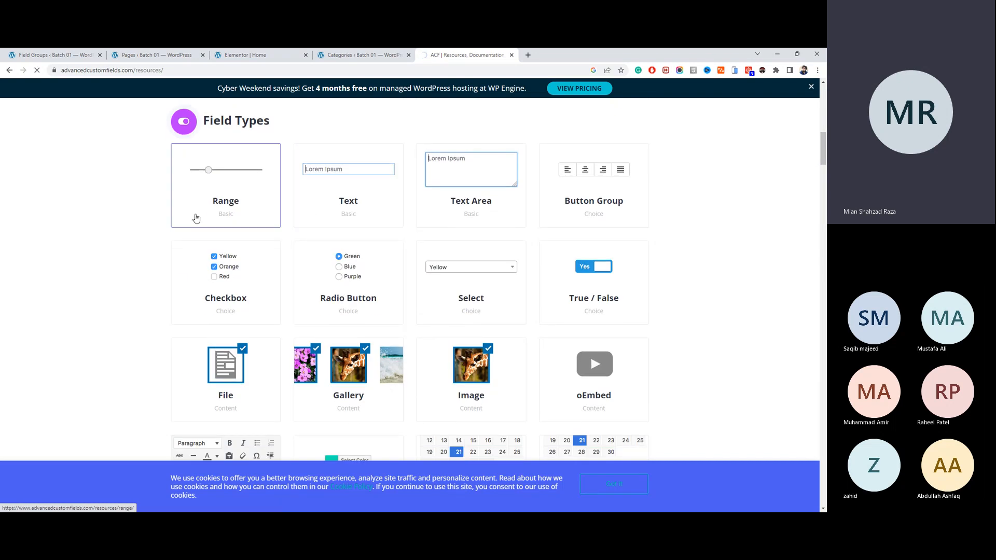
{"action": "scroll", "coordinate": [147, 285], "scroll_direction": "down", "scroll_amount": 5}
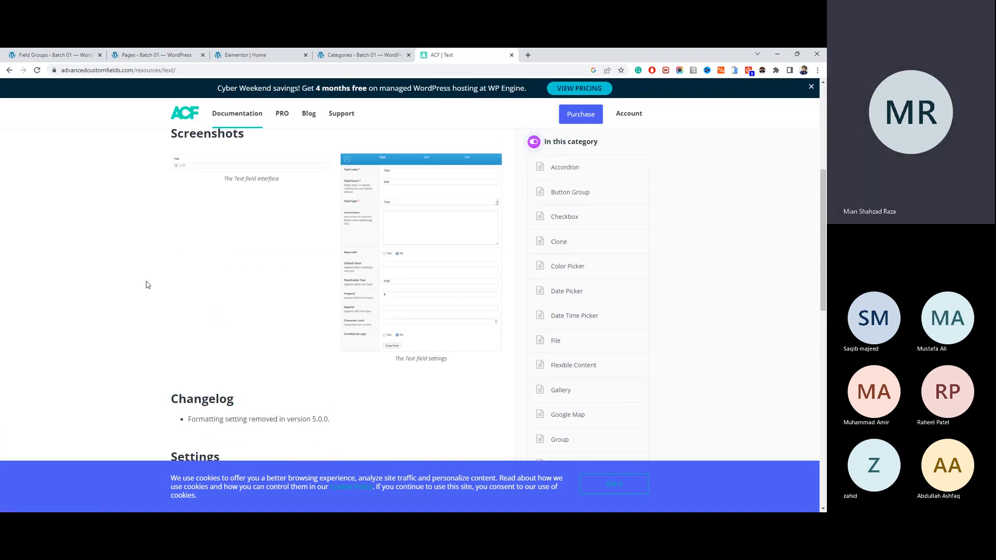
{"action": "scroll", "coordinate": [147, 284], "scroll_direction": "down", "scroll_amount": 3}
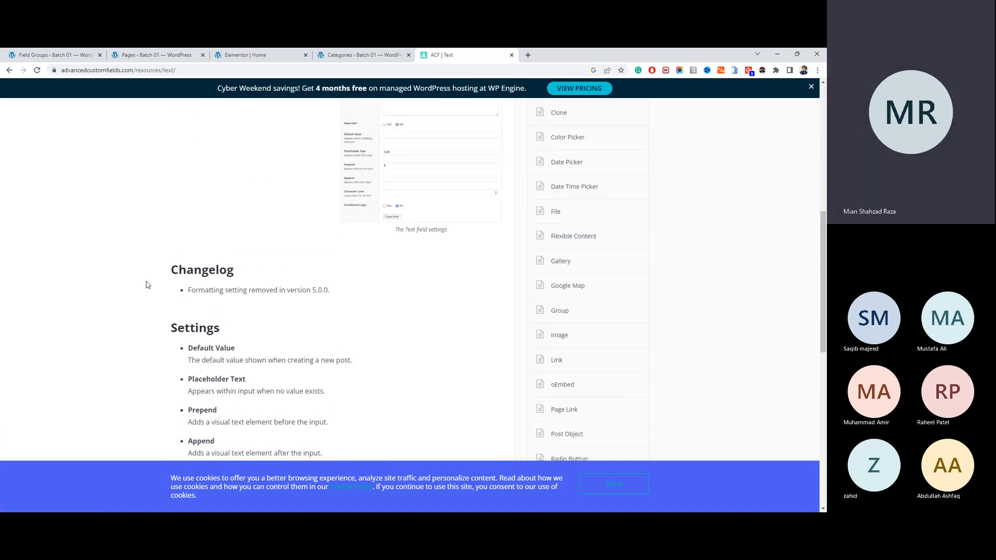
{"action": "scroll", "coordinate": [147, 285], "scroll_direction": "up", "scroll_amount": 5}
{"action": "scroll", "coordinate": [147, 285], "scroll_direction": "down", "scroll_amount": 10}
{"action": "scroll", "coordinate": [164, 285], "scroll_direction": "down", "scroll_amount": 3}
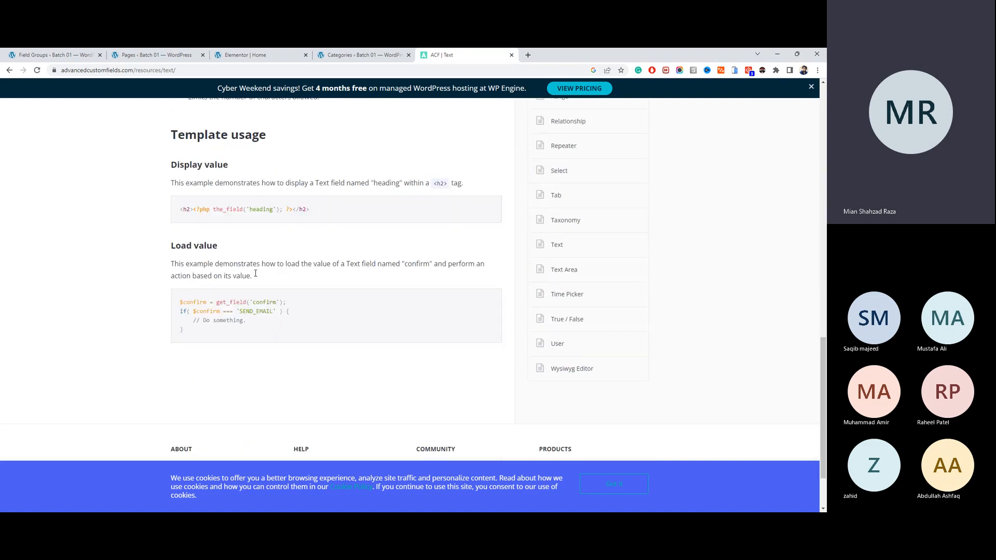
{"action": "scroll", "coordinate": [255, 273], "scroll_direction": "up", "scroll_amount": 15}
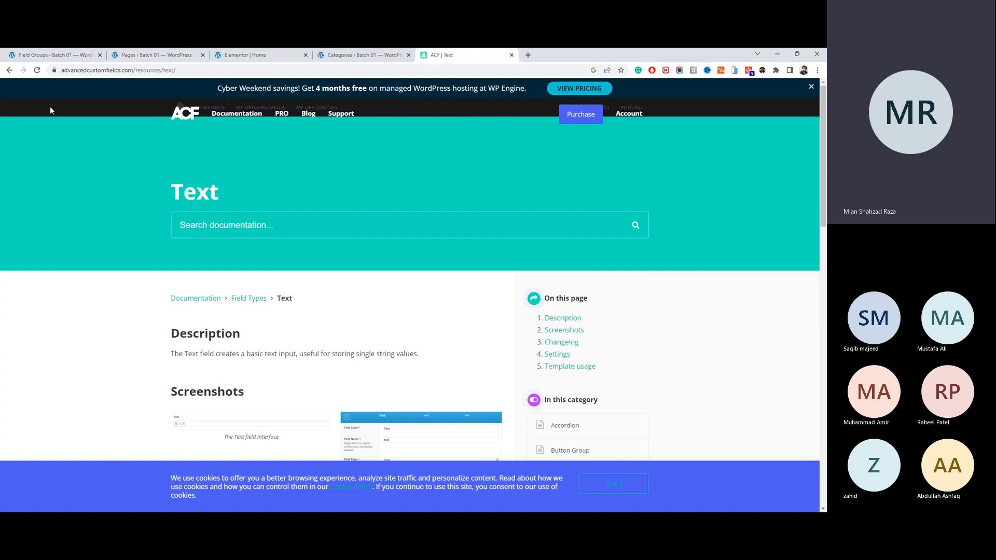
{"action": "left_click", "coordinate": [9, 70]}
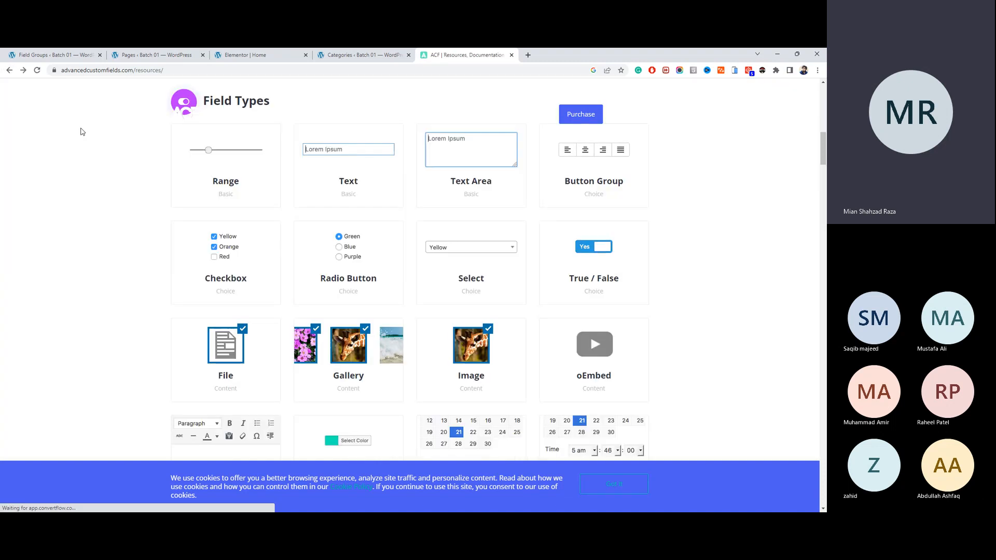
Step: Examine the Author Meta entry in WordPress's ACF Field Groups list alongside the ACF documentation
{"action": "left_click", "coordinate": [52, 54]}
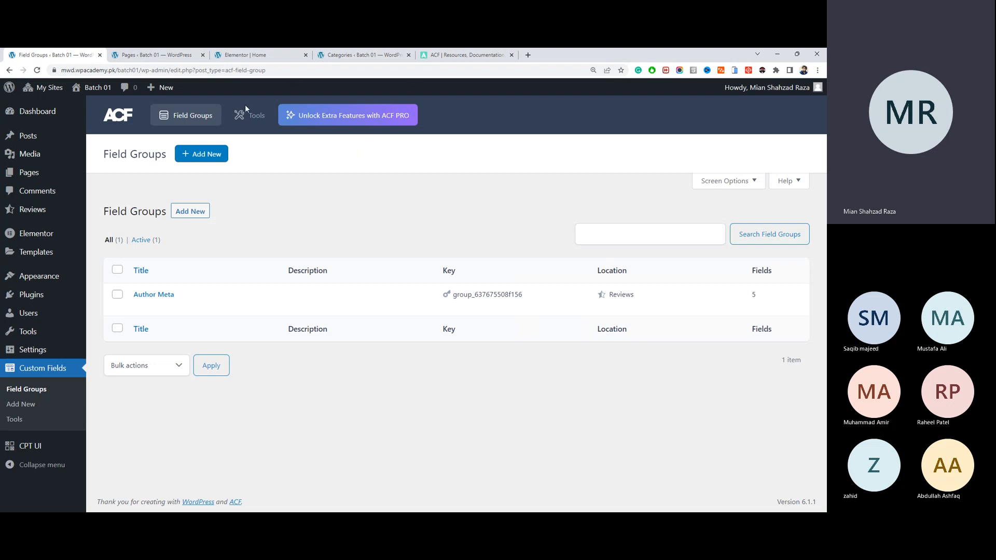
{"action": "left_click", "coordinate": [430, 54]}
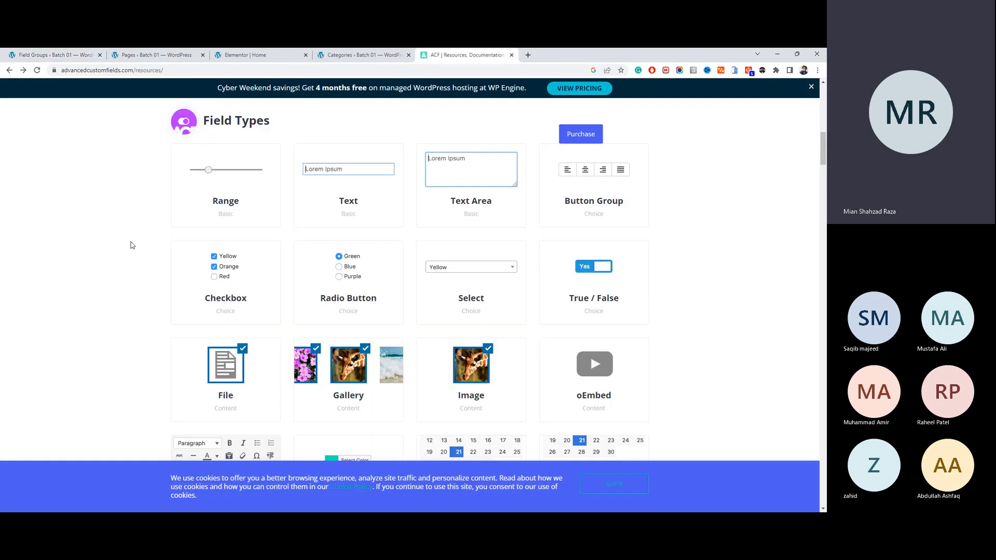
{"action": "scroll", "coordinate": [132, 245], "scroll_direction": "up", "scroll_amount": 10}
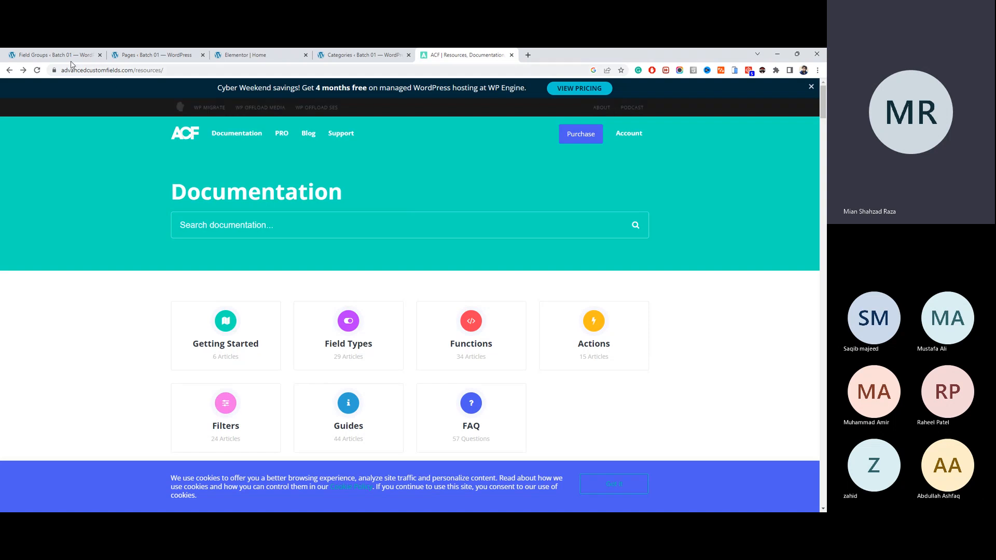
{"action": "left_click", "coordinate": [52, 55]}
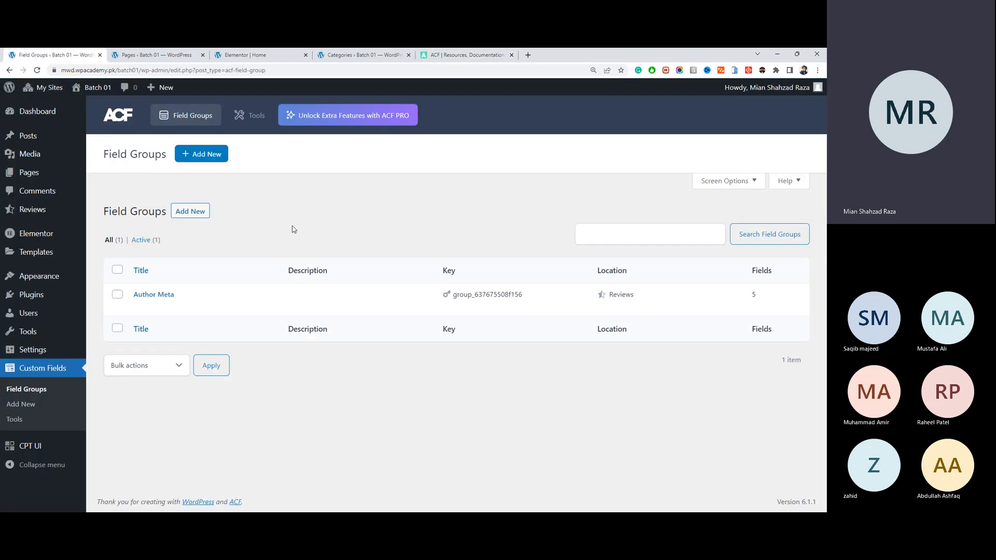
{"action": "left_click_drag", "start_coordinate": [284, 308], "coordinate": [233, 259]}
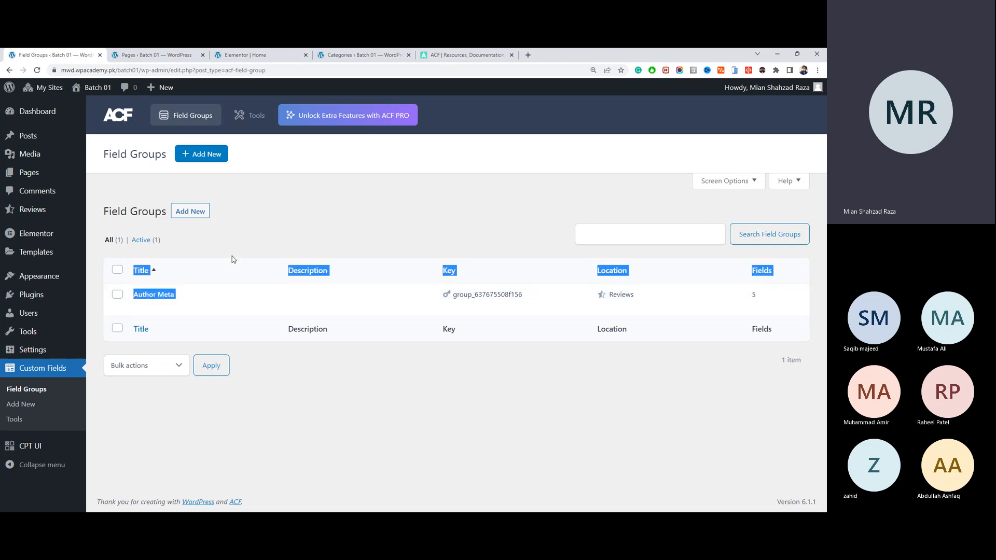
{"action": "left_click", "coordinate": [269, 229]}
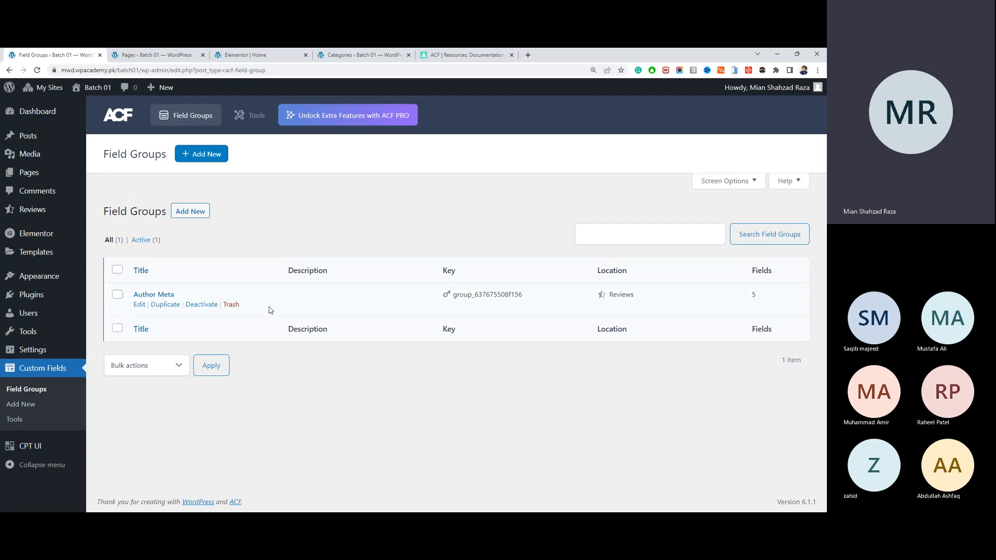
{"action": "mouse_move", "coordinate": [61, 449]}
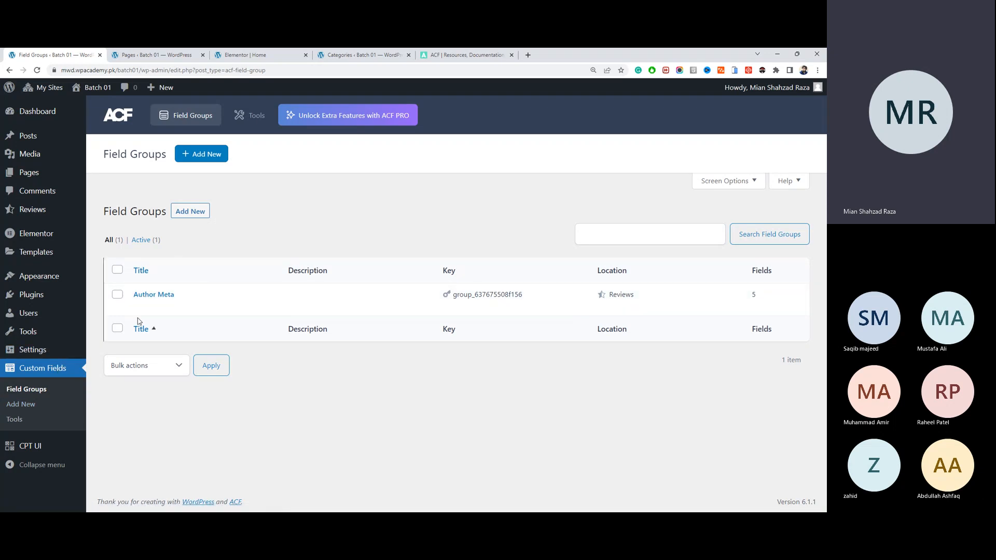
{"action": "mouse_move", "coordinate": [149, 318]}
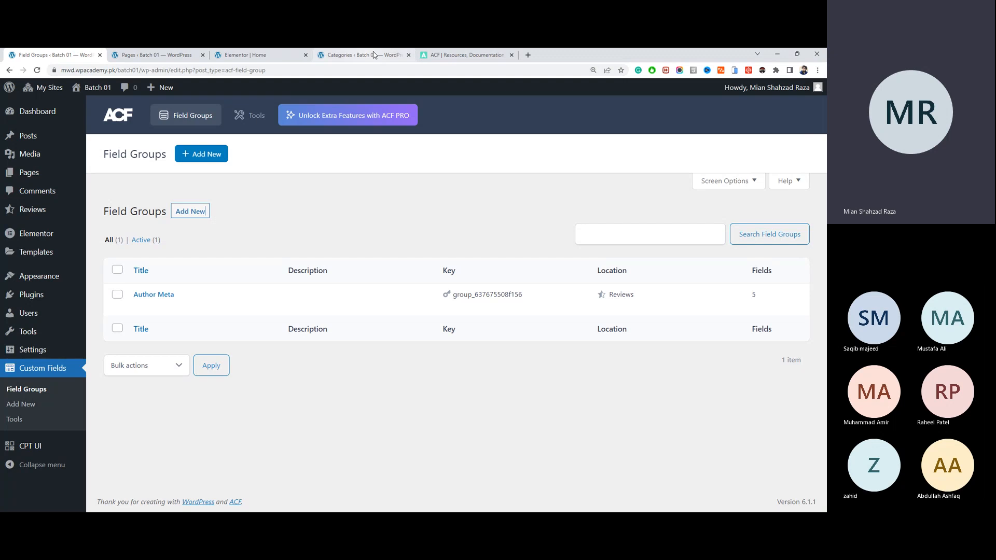
{"action": "left_click", "coordinate": [464, 55]}
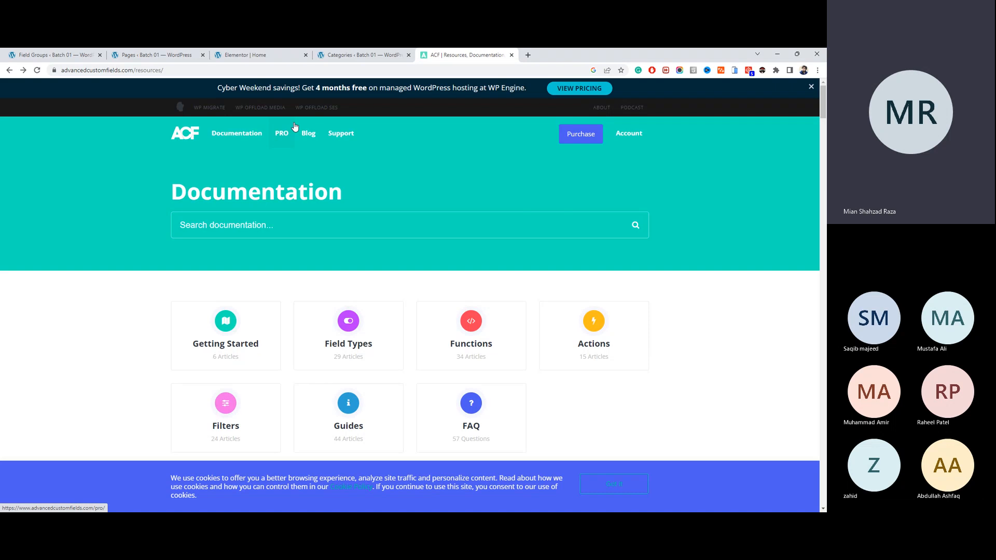
{"action": "left_click", "coordinate": [74, 56]}
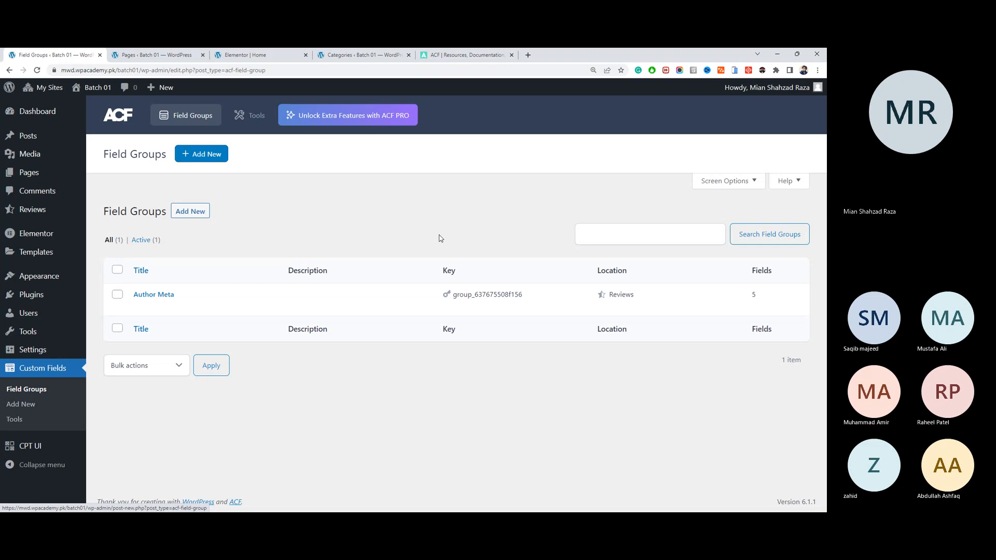
{"action": "double_click", "coordinate": [511, 295]}
{"action": "left_click", "coordinate": [473, 206]}
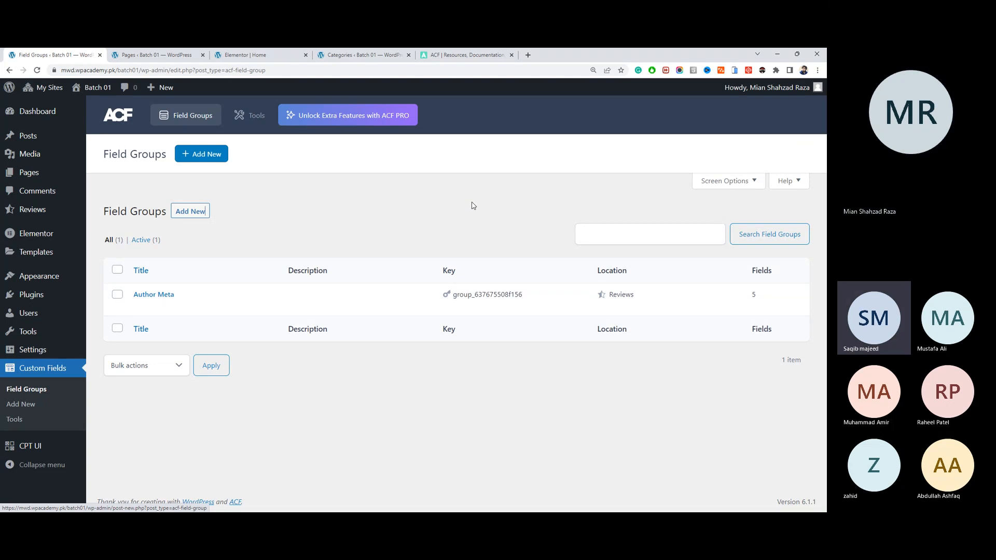
{"action": "left_click", "coordinate": [638, 240]}
{"action": "left_click", "coordinate": [514, 236]}
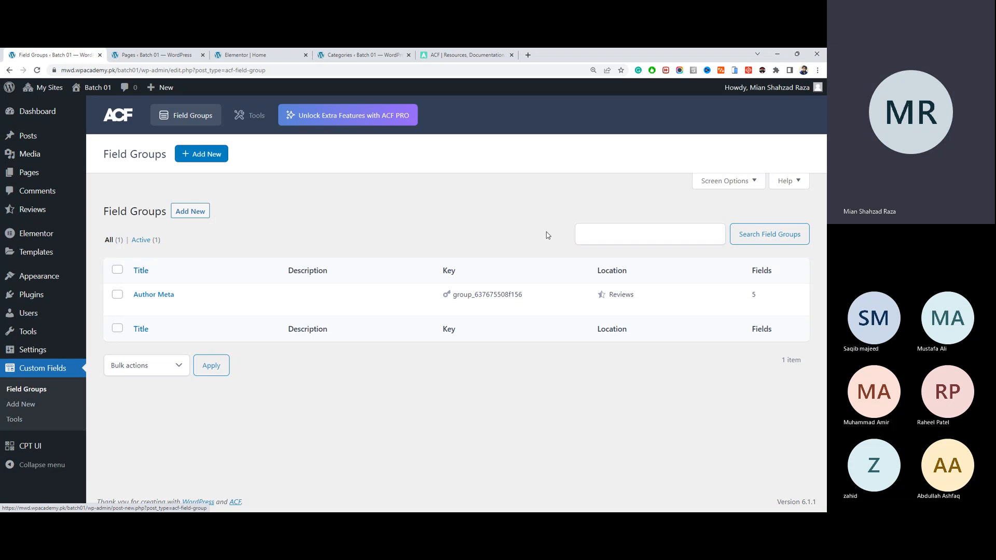
{"action": "left_click", "coordinate": [590, 235]}
{"action": "left_click", "coordinate": [438, 237]}
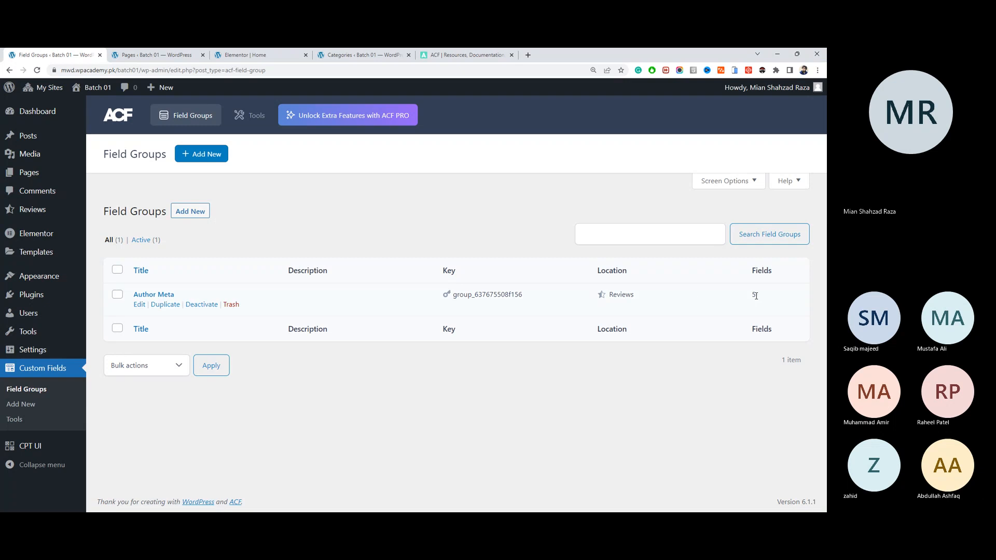
{"action": "left_click_drag", "start_coordinate": [765, 298], "coordinate": [751, 293]}
Step: Open the "Excellent" review for editing, set its Rating to 4 and update the review
{"action": "left_click", "coordinate": [139, 305]}
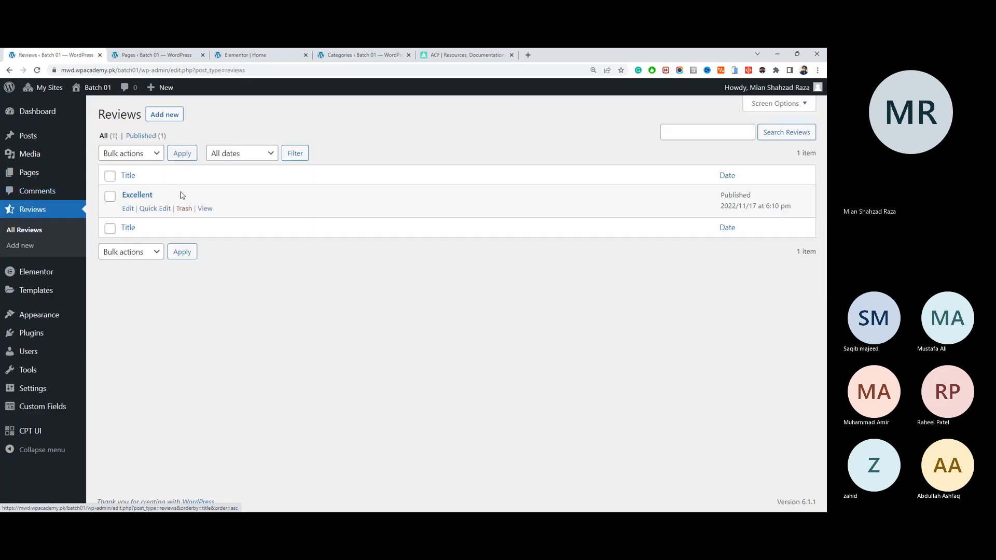
{"action": "left_click", "coordinate": [129, 208]}
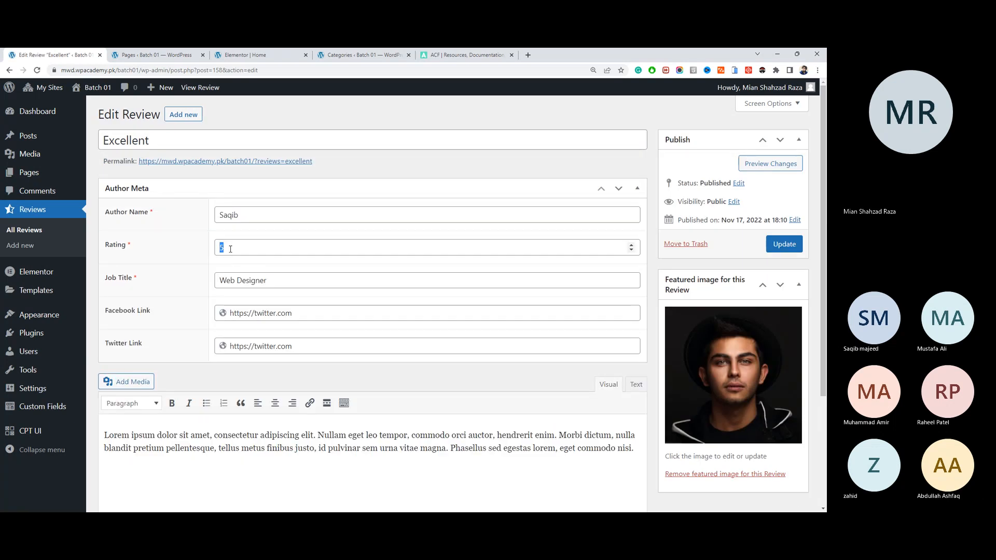
{"action": "double_click", "coordinate": [232, 249]}
{"action": "type", "text": "4"}
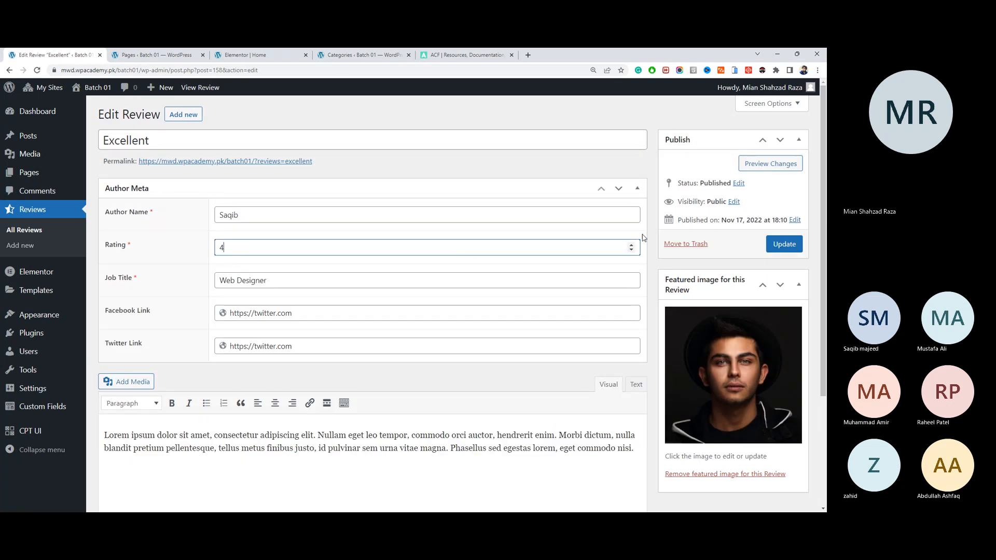
{"action": "left_click", "coordinate": [766, 244]}
Step: Reload the Home page in the Elementor editor to check the review card's star rating, and select its Loop Grid
{"action": "left_click", "coordinate": [244, 55]}
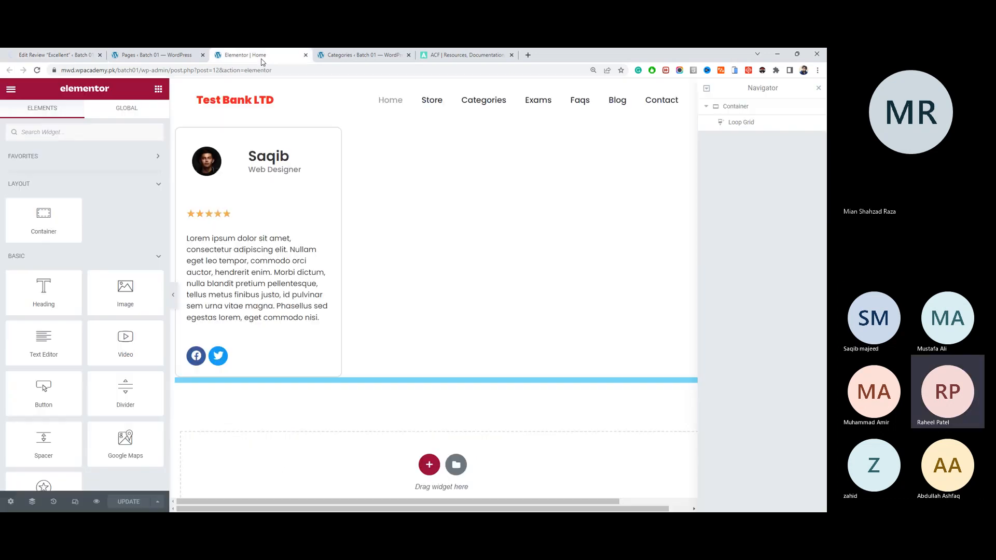
{"action": "left_click", "coordinate": [37, 70]}
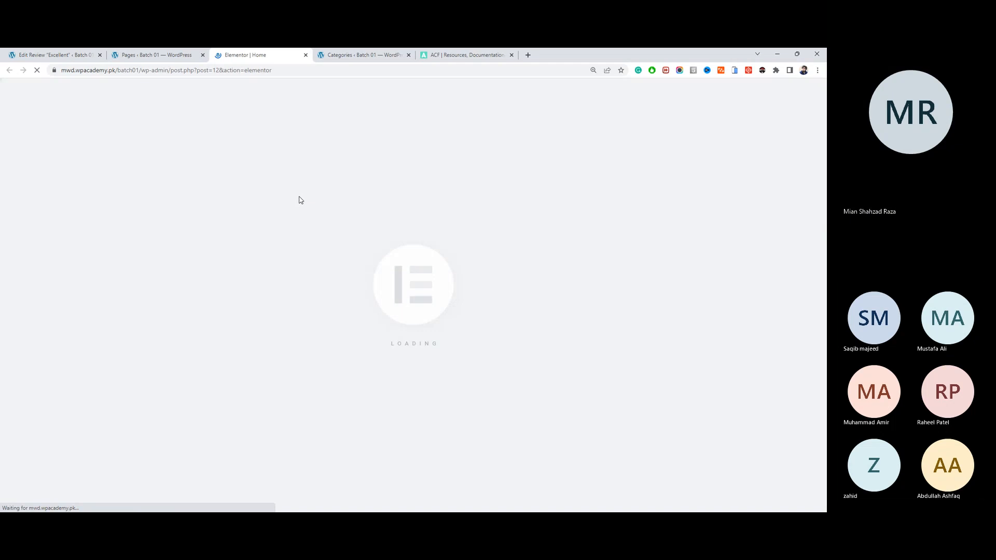
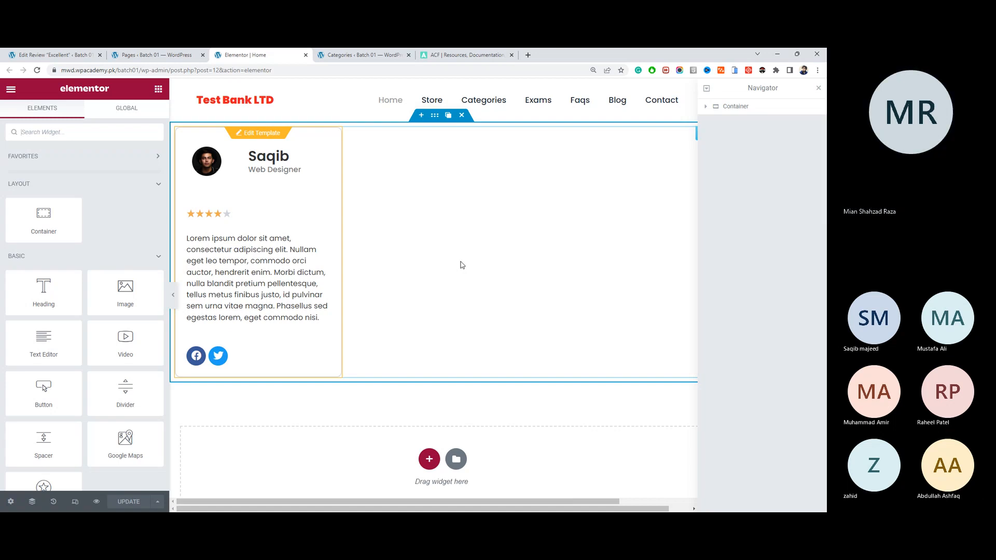
{"action": "left_click", "coordinate": [458, 55]}
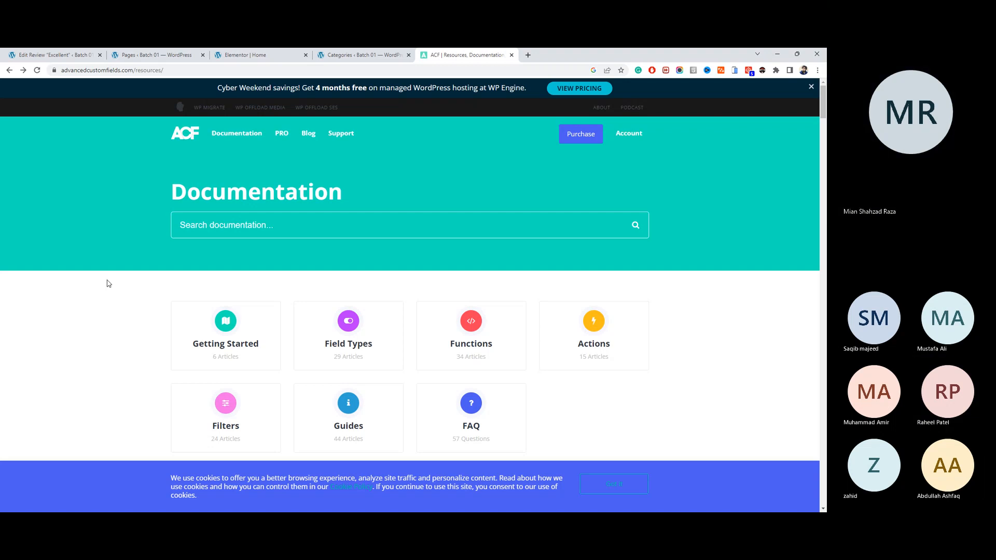
{"action": "left_click", "coordinate": [173, 53]}
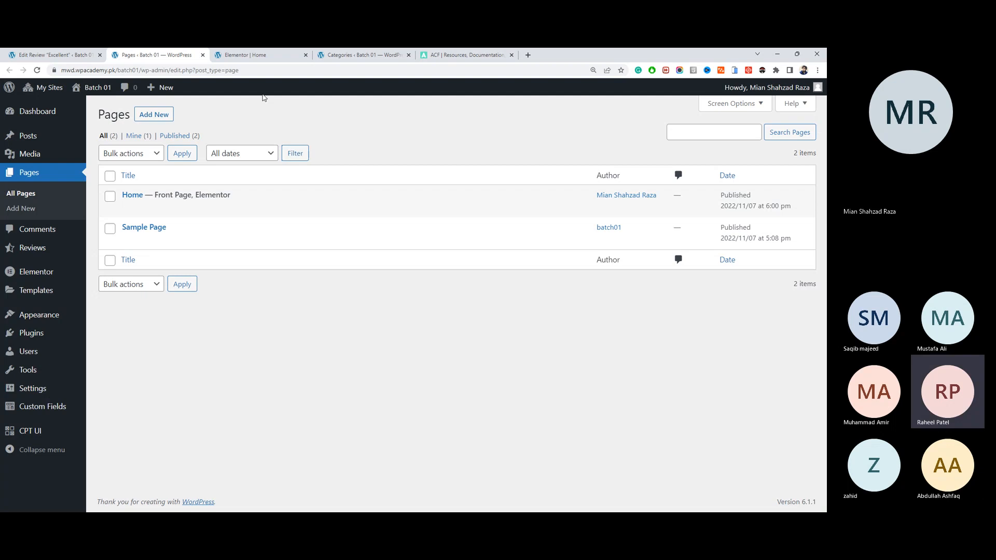
{"action": "left_click", "coordinate": [248, 55]}
{"action": "left_click", "coordinate": [410, 173]}
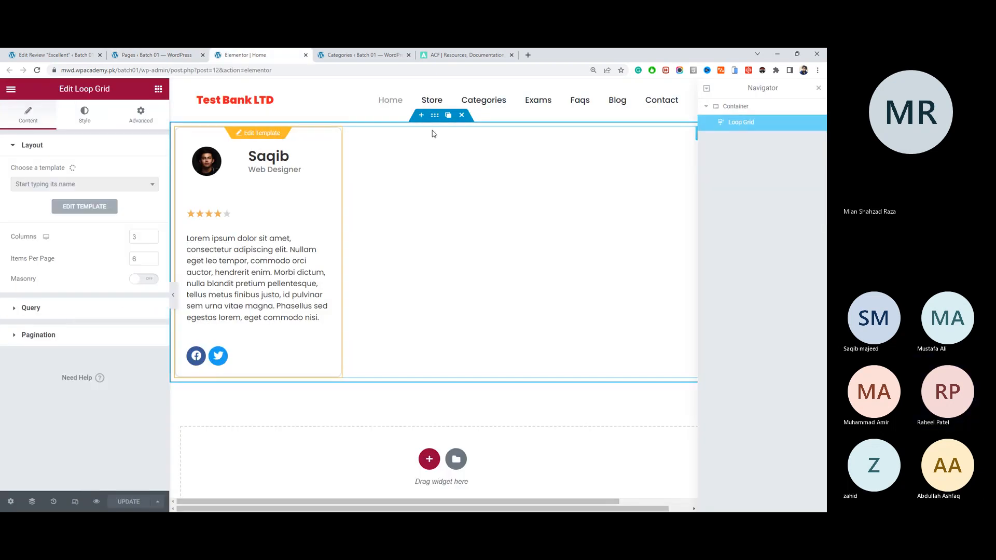
Step: Close the Elementor editor of the Home page and the ACF documentation page
{"action": "left_click", "coordinate": [435, 126]}
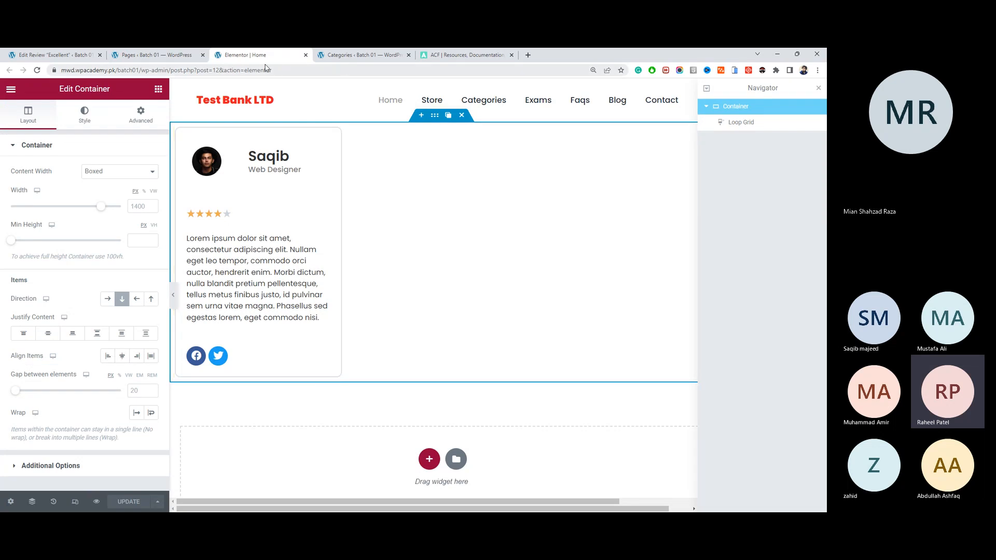
{"action": "left_click", "coordinate": [305, 55]}
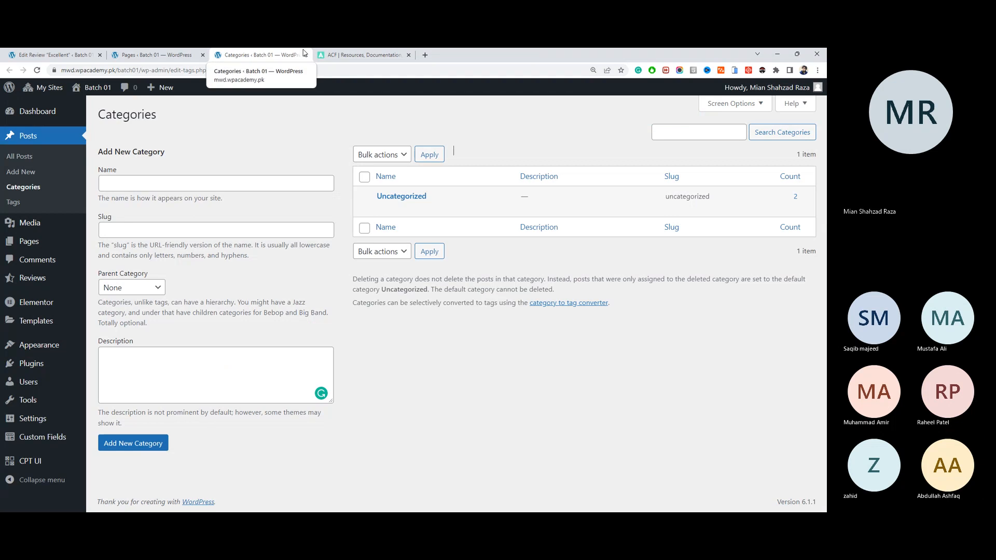
{"action": "left_click", "coordinate": [363, 55]}
{"action": "left_click", "coordinate": [408, 55]}
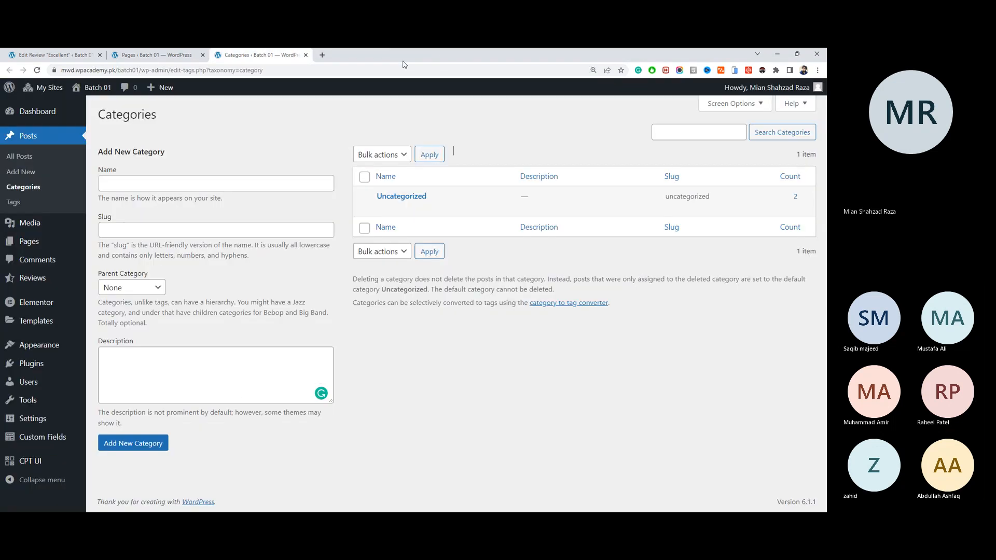
Step: Return to the "Excellent" review, dismiss its update notice and open the WordPress Dashboard
{"action": "left_click", "coordinate": [54, 55]}
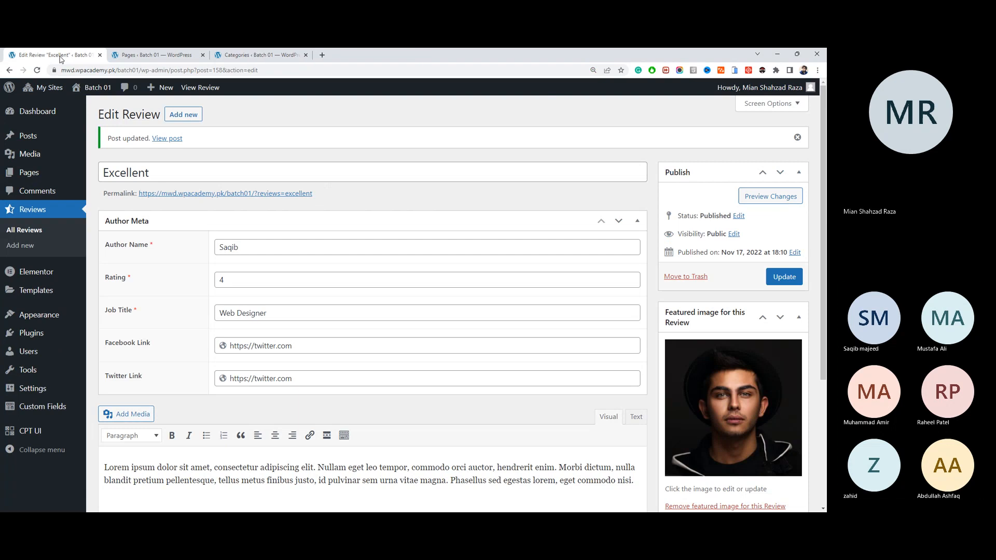
{"action": "left_click", "coordinate": [798, 137]}
{"action": "left_click", "coordinate": [36, 111]}
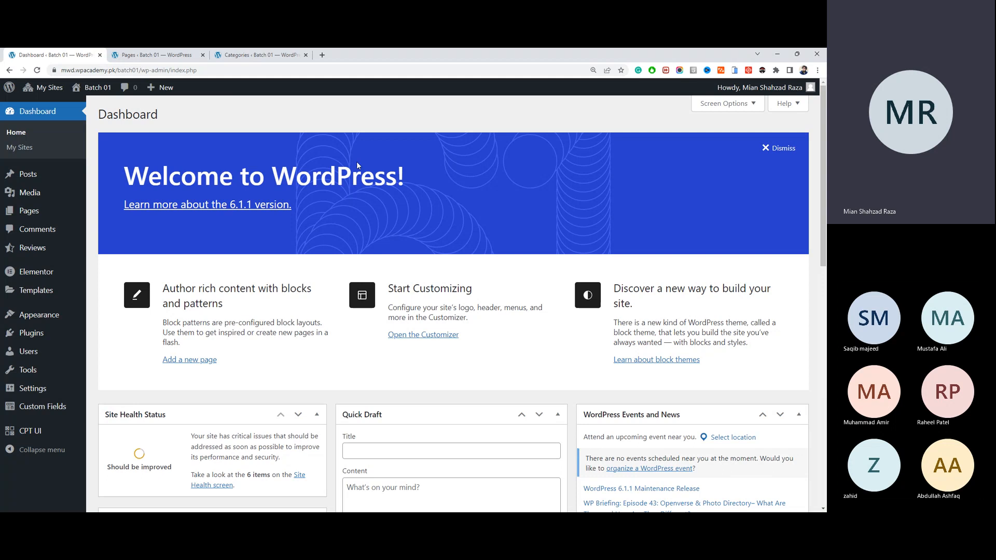
{"action": "left_click_drag", "start_coordinate": [403, 177], "coordinate": [116, 164]}
{"action": "left_click", "coordinate": [179, 157]}
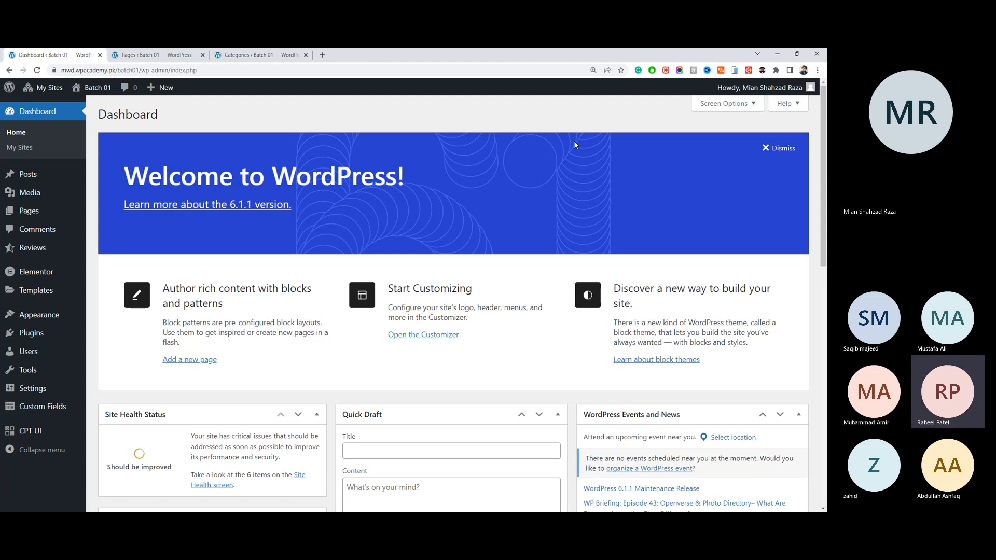
{"action": "left_click", "coordinate": [634, 114]}
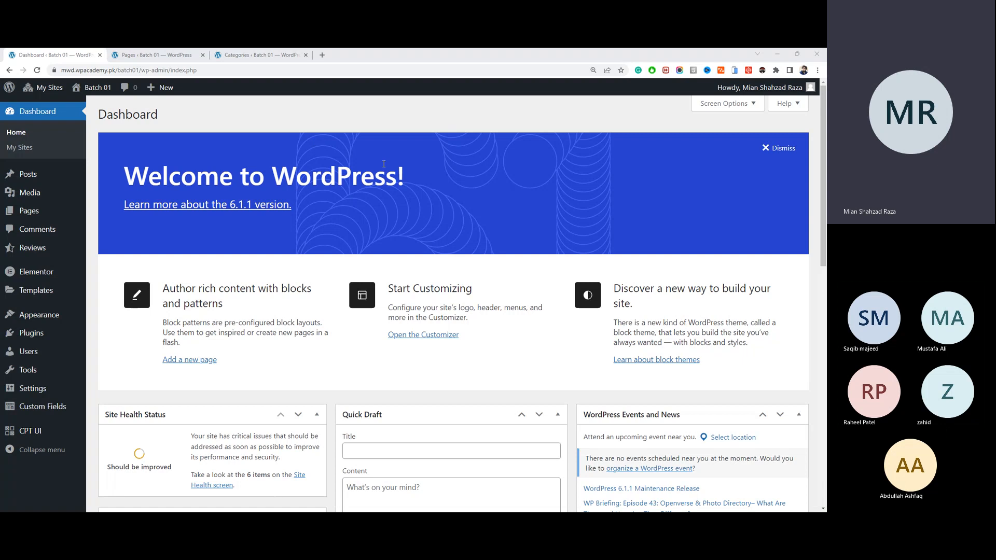
{"action": "left_click_drag", "start_coordinate": [412, 175], "coordinate": [124, 179]}
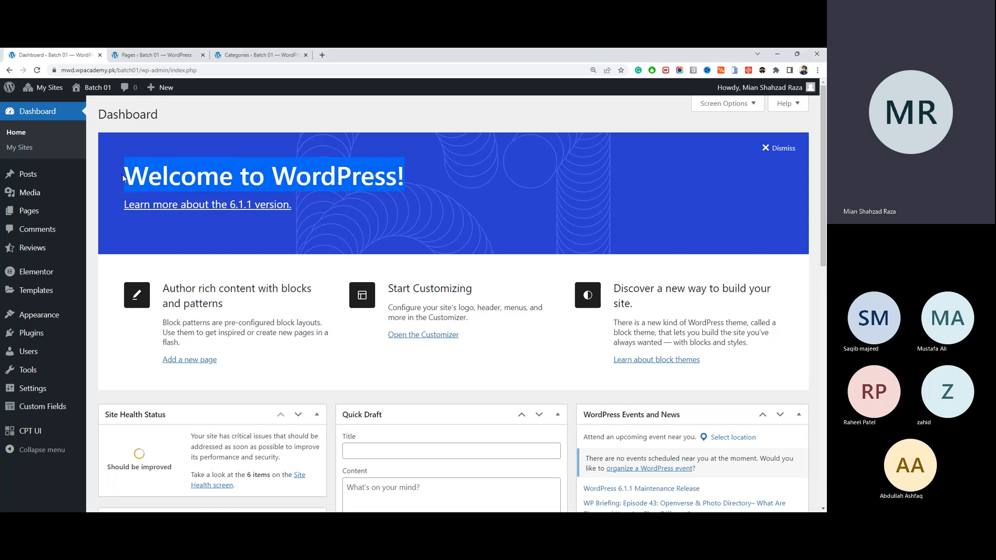
{"action": "left_click", "coordinate": [210, 167]}
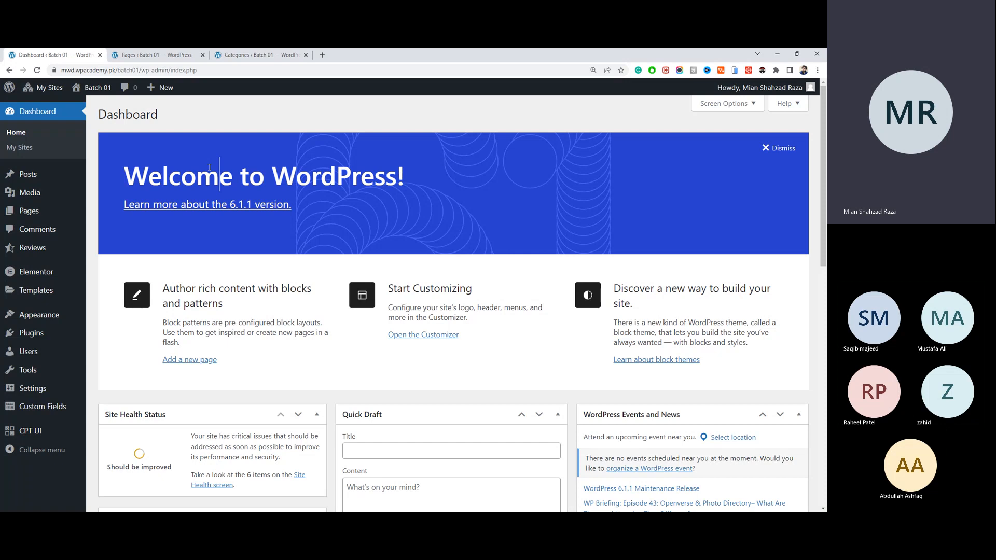
{"action": "left_click_drag", "start_coordinate": [231, 167], "coordinate": [120, 172]}
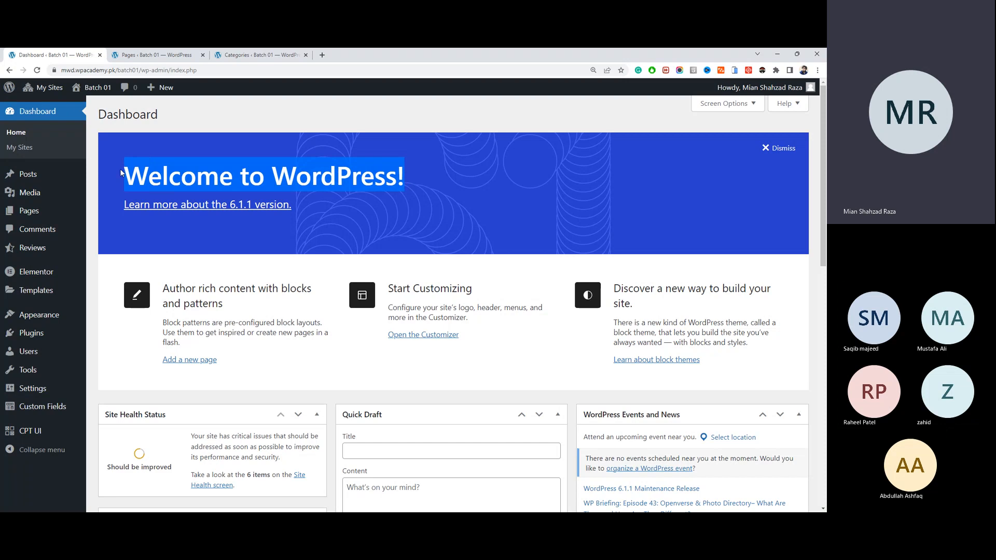
{"action": "left_click", "coordinate": [120, 152]}
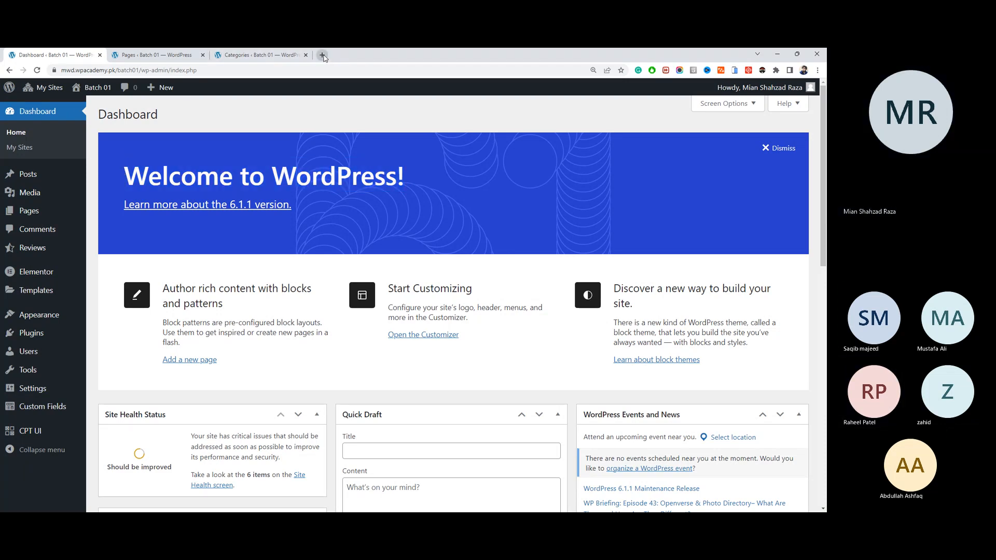
{"action": "left_click_drag", "start_coordinate": [410, 177], "coordinate": [125, 186]}
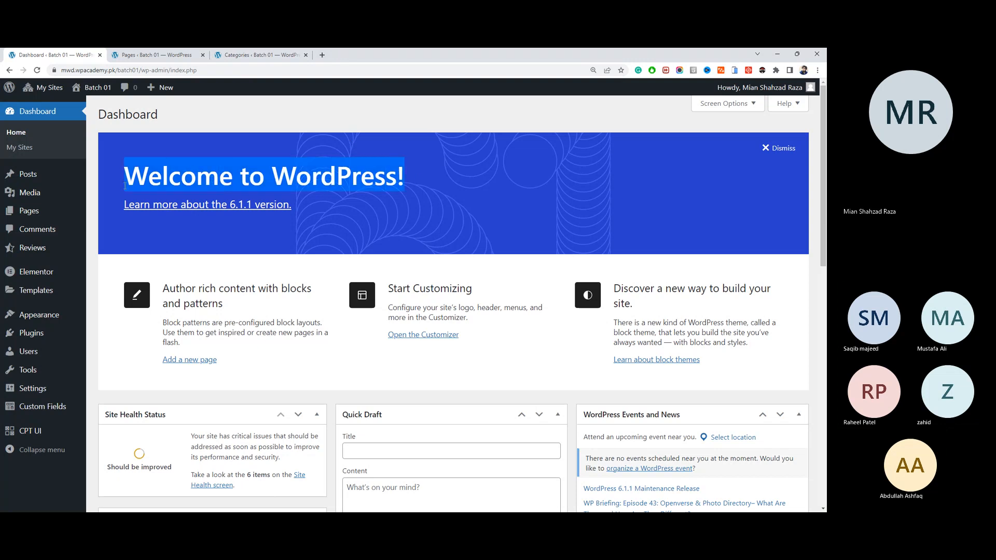
{"action": "left_click", "coordinate": [136, 186]}
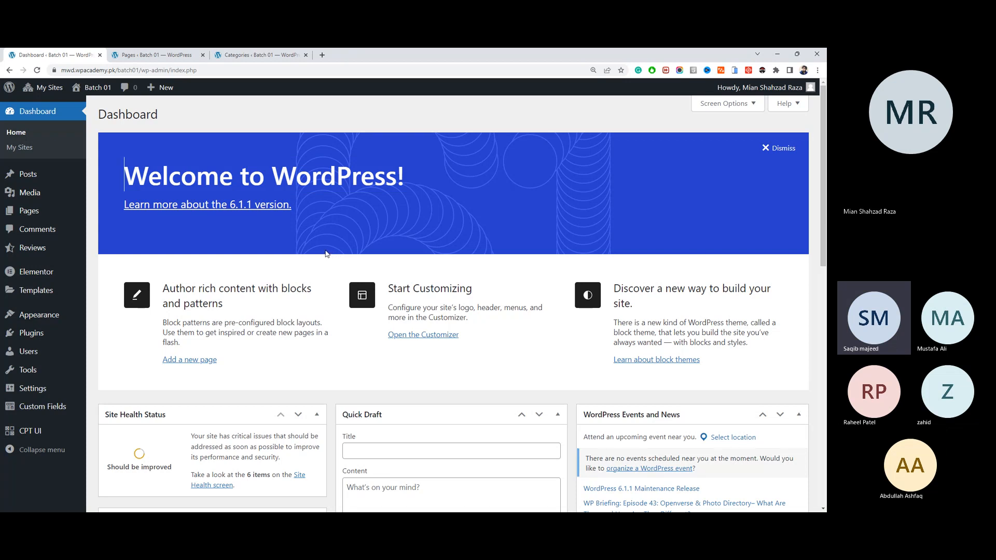
{"action": "triple_click", "coordinate": [129, 176]}
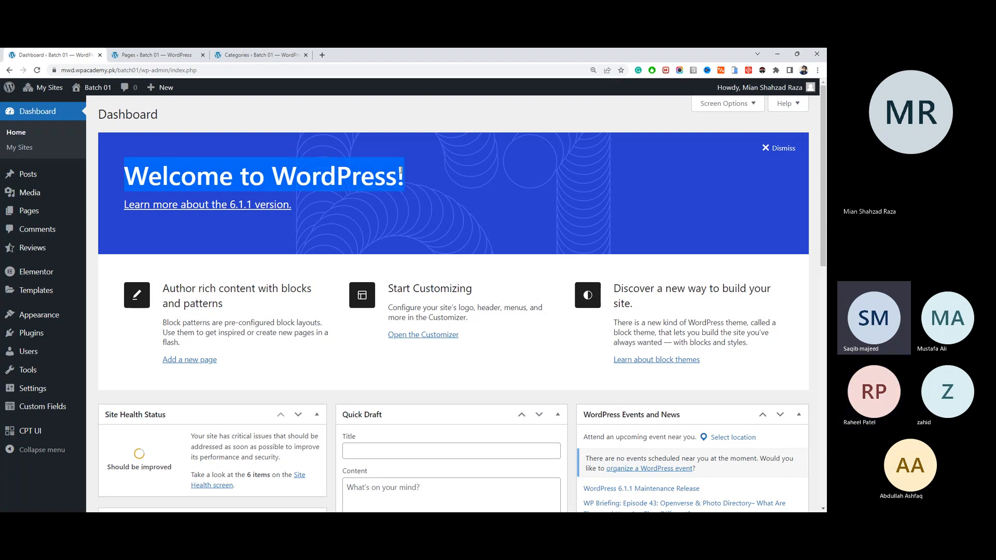
{"action": "left_click_drag", "start_coordinate": [401, 172], "coordinate": [125, 175]}
{"action": "left_click", "coordinate": [267, 159]}
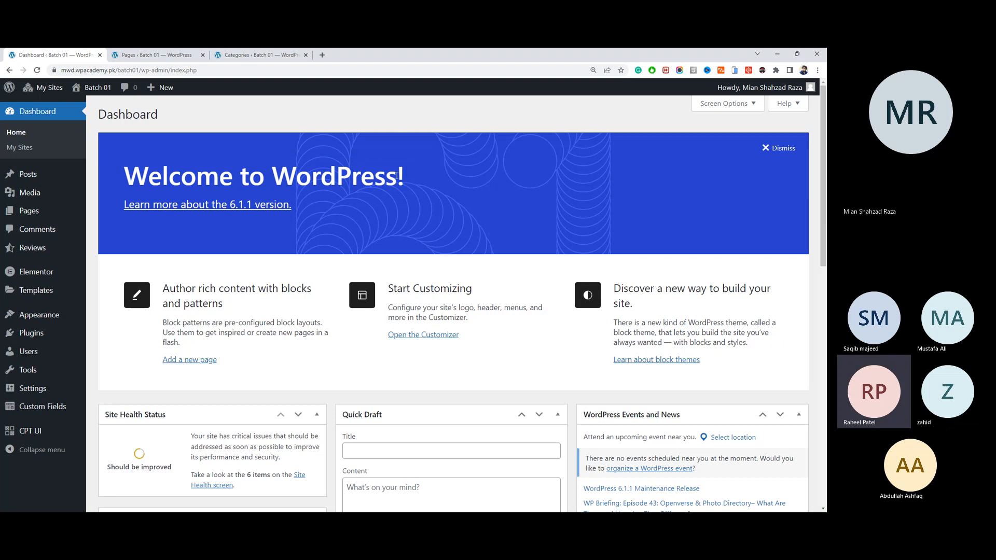
{"action": "left_click_drag", "start_coordinate": [403, 174], "coordinate": [135, 172]}
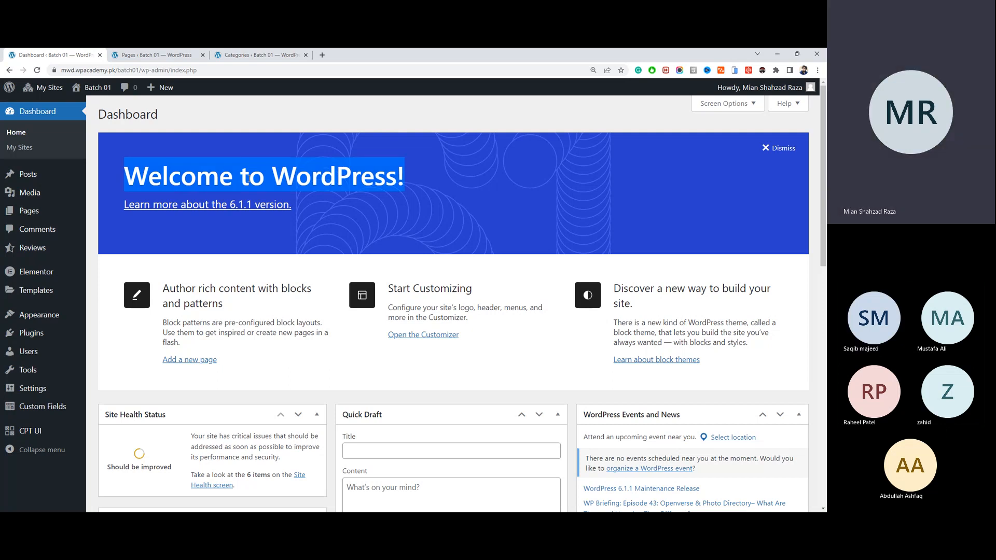
{"action": "triple_click", "coordinate": [303, 179]}
{"action": "left_click_drag", "start_coordinate": [475, 182], "coordinate": [125, 170]}
{"action": "triple_click", "coordinate": [122, 170]}
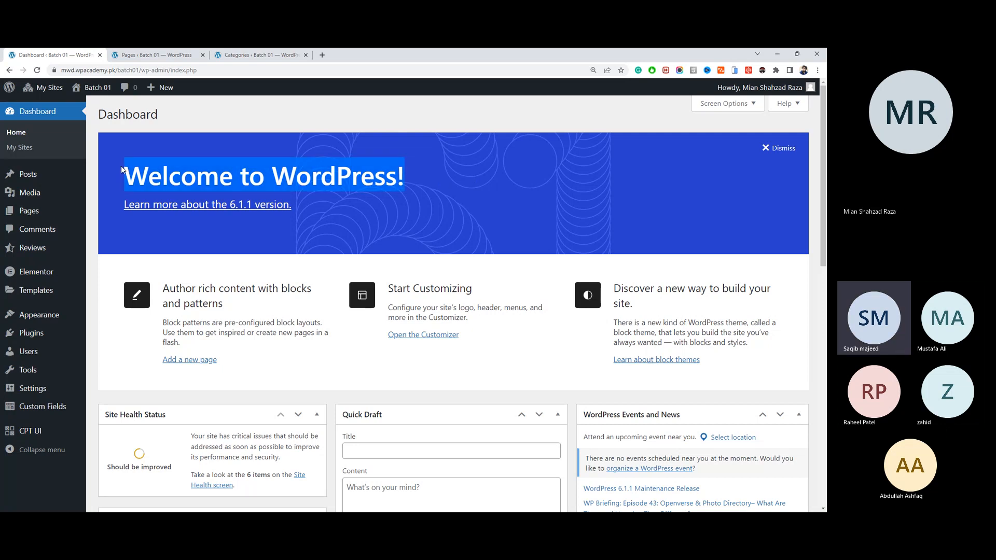
{"action": "triple_click", "coordinate": [328, 176]}
{"action": "mouse_move", "coordinate": [272, 177]}
{"action": "left_mouse_down"}
{"action": "mouse_move", "coordinate": [410, 176]}
{"action": "mouse_move", "coordinate": [273, 172]}
{"action": "left_mouse_up"}
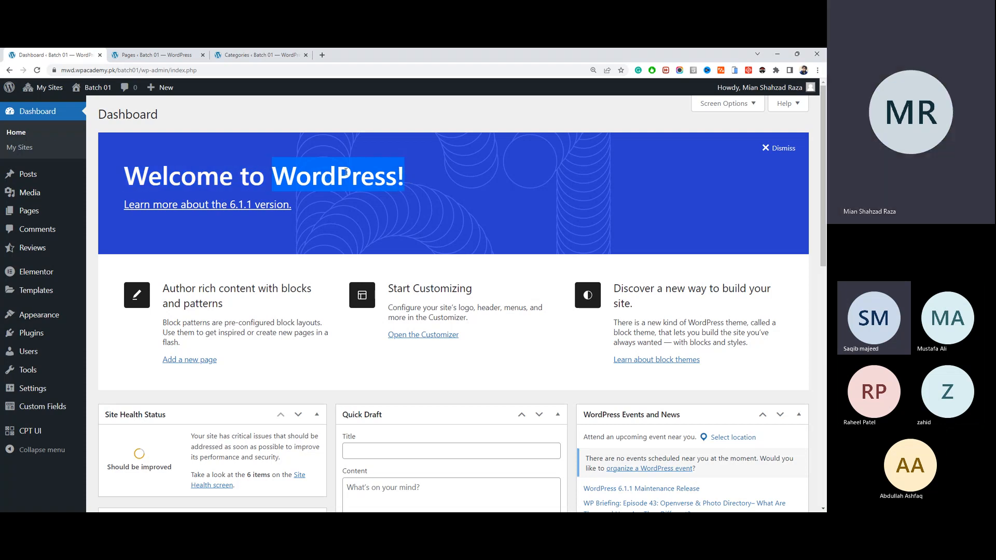
{"action": "left_click", "coordinate": [188, 178]}
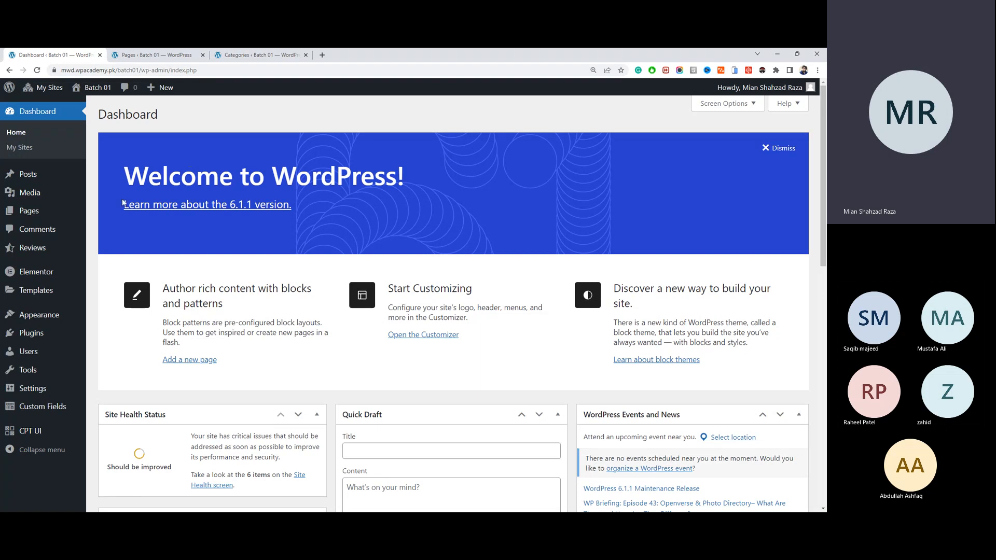
{"action": "mouse_move", "coordinate": [67, 403]}
{"action": "left_click_drag", "start_coordinate": [232, 176], "coordinate": [110, 184]}
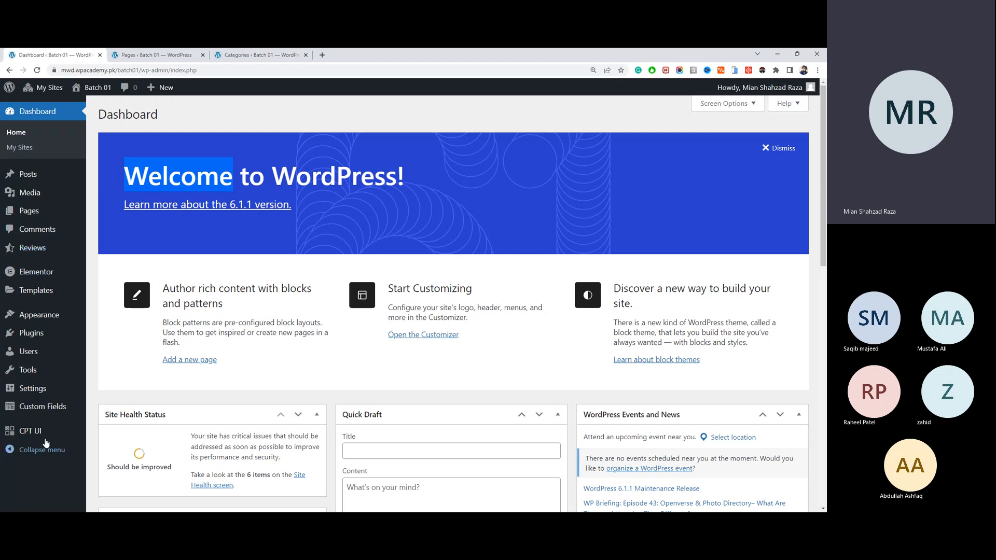
{"action": "left_click", "coordinate": [284, 155]}
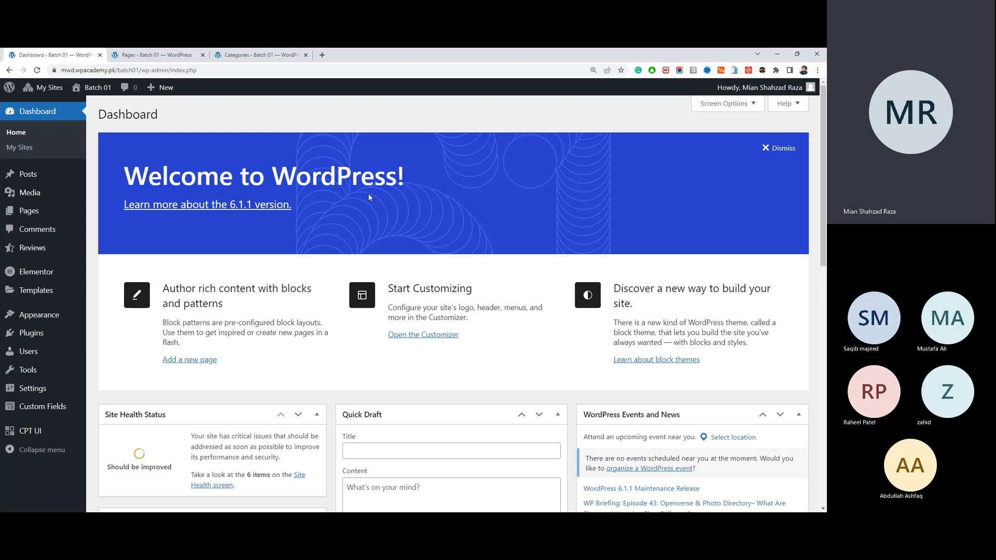
{"action": "left_click_drag", "start_coordinate": [408, 176], "coordinate": [117, 171]}
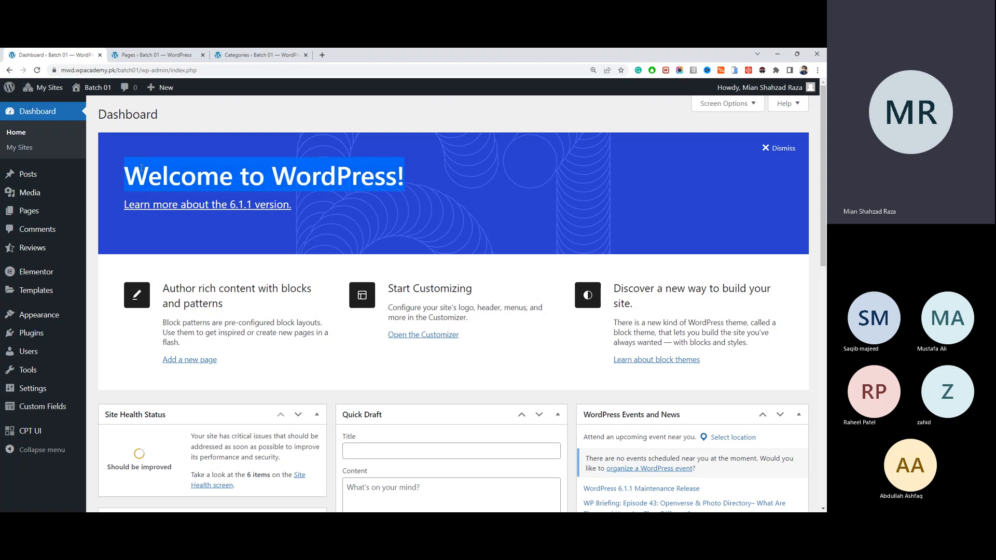
{"action": "triple_click", "coordinate": [181, 177]}
{"action": "left_click", "coordinate": [148, 164]}
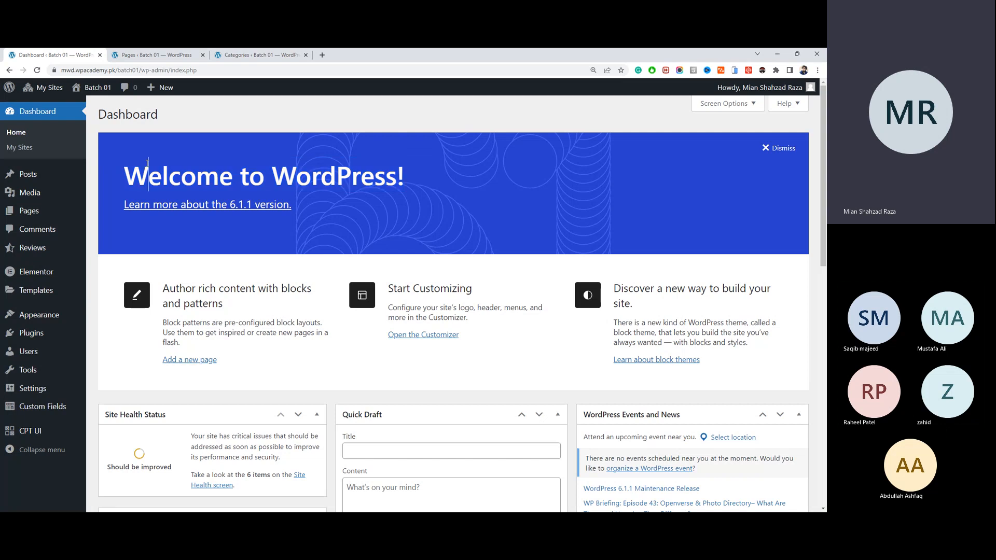
{"action": "left_click_drag", "start_coordinate": [147, 163], "coordinate": [133, 163]}
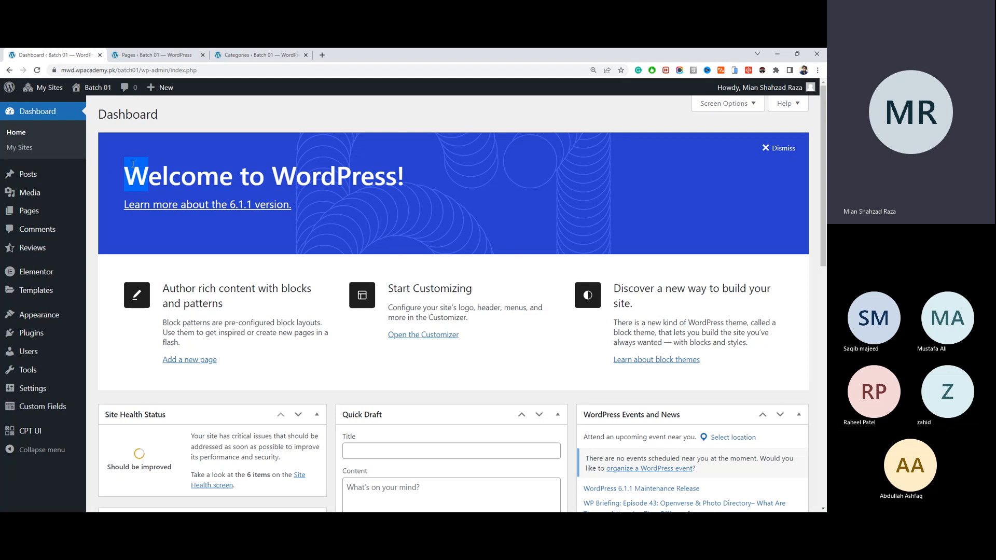
{"action": "left_click", "coordinate": [154, 170]}
{"action": "left_click_drag", "start_coordinate": [149, 171], "coordinate": [105, 179]}
{"action": "left_click", "coordinate": [272, 171]}
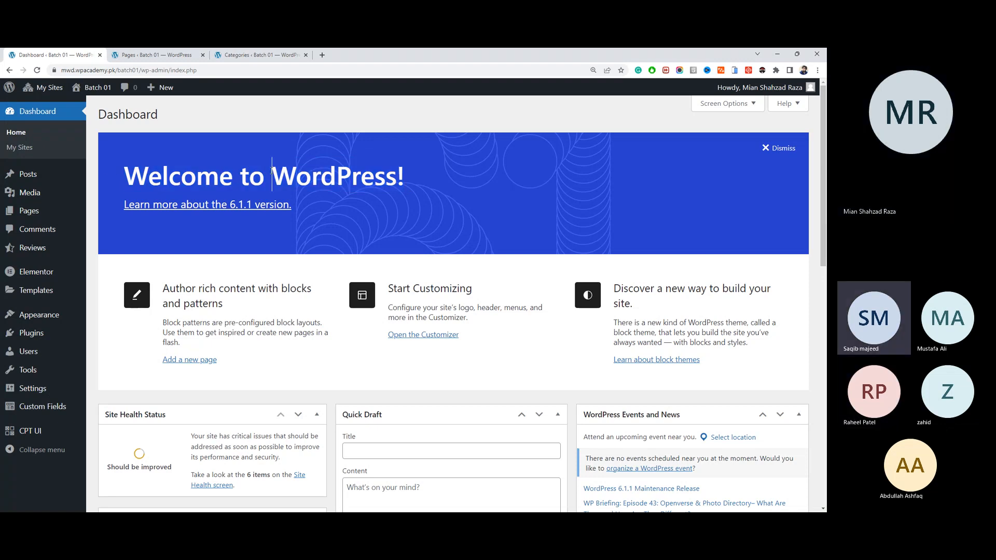
{"action": "double_click", "coordinate": [272, 171]}
{"action": "triple_click", "coordinate": [272, 171]}
{"action": "triple_click", "coordinate": [331, 170]}
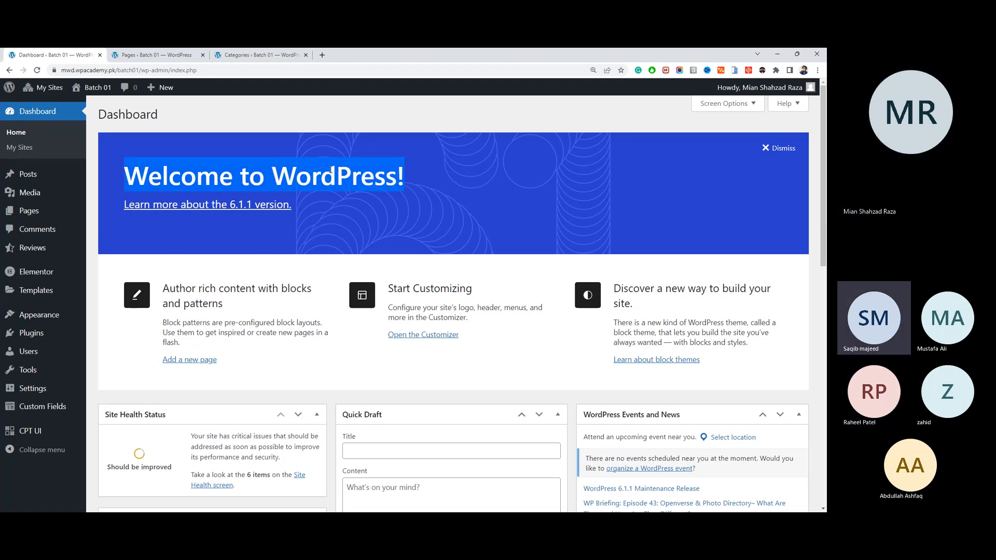
{"action": "triple_click", "coordinate": [335, 170]}
{"action": "triple_click", "coordinate": [333, 170]}
{"action": "double_click", "coordinate": [332, 169]}
{"action": "left_click", "coordinate": [332, 169]}
{"action": "double_click", "coordinate": [332, 169]}
{"action": "left_click", "coordinate": [332, 169]}
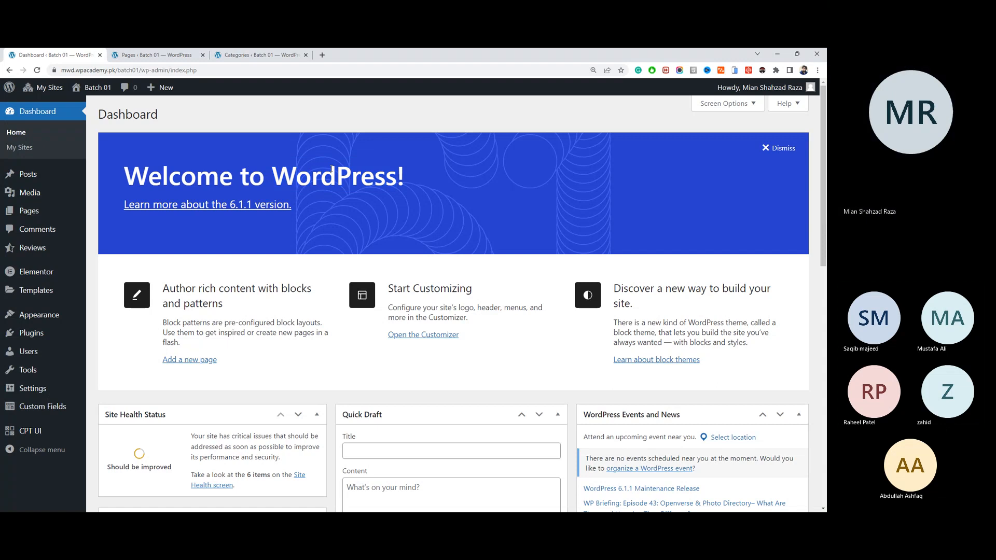
{"action": "triple_click", "coordinate": [332, 169]}
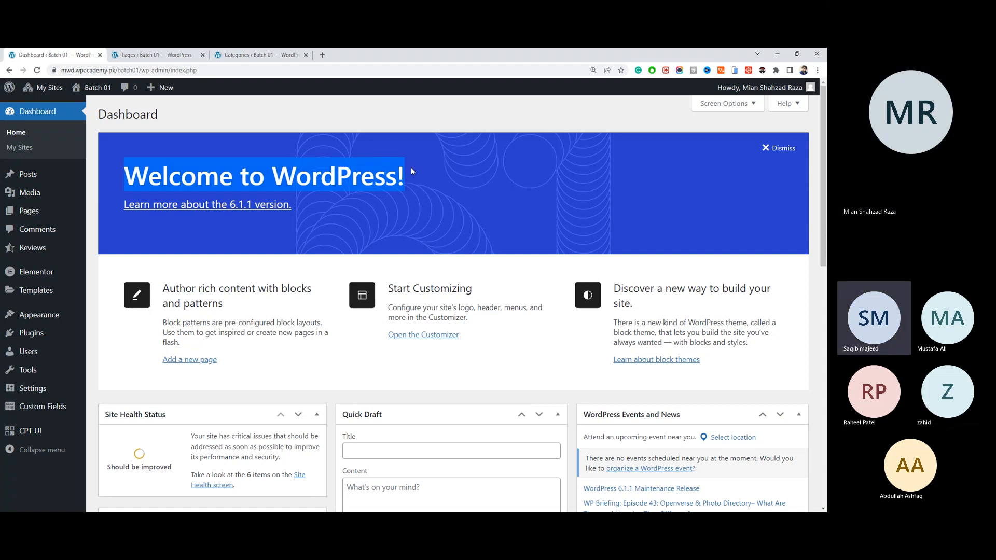
{"action": "left_click_drag", "start_coordinate": [409, 169], "coordinate": [123, 174]}
{"action": "double_click", "coordinate": [128, 175]}
{"action": "double_click", "coordinate": [355, 172]}
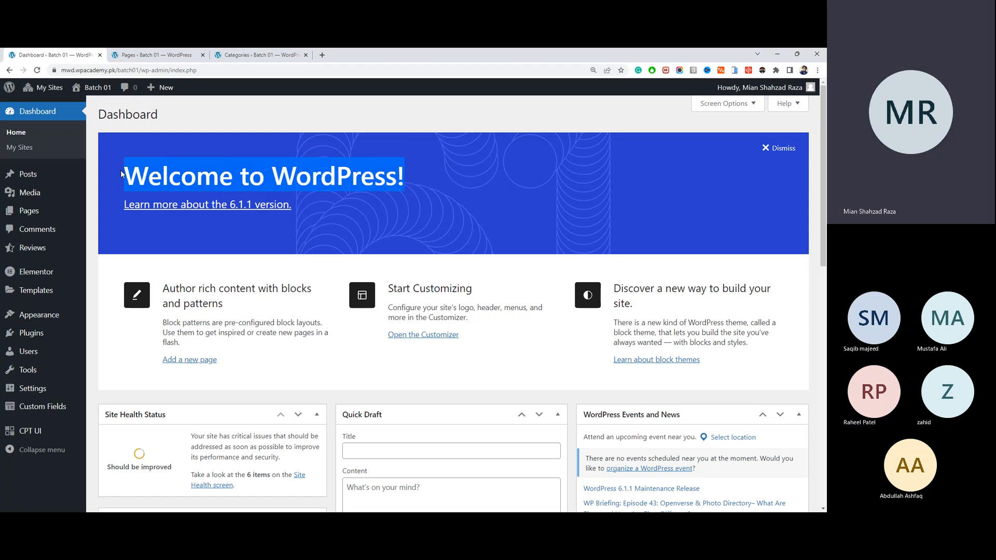
{"action": "left_click", "coordinate": [148, 168]}
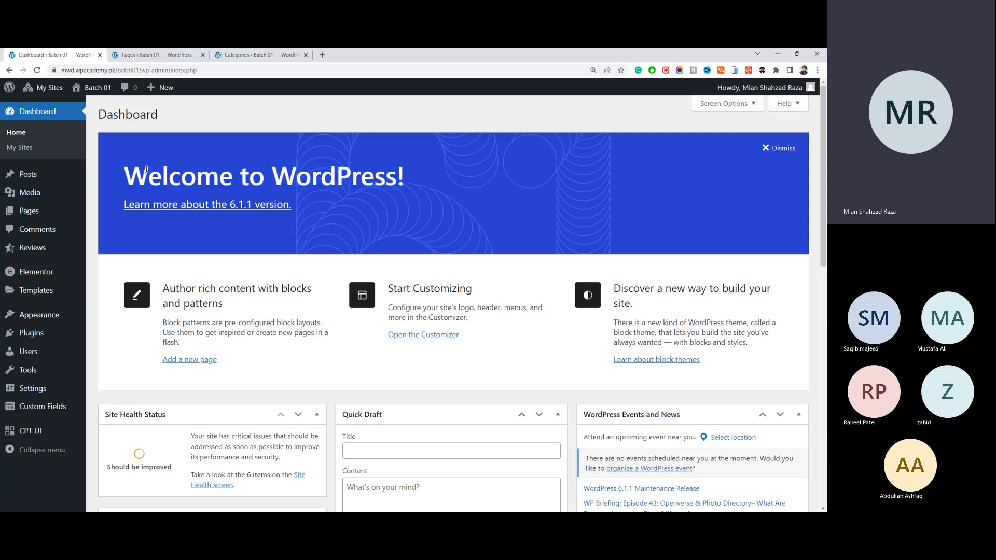
{"action": "left_click_drag", "start_coordinate": [410, 171], "coordinate": [128, 167]}
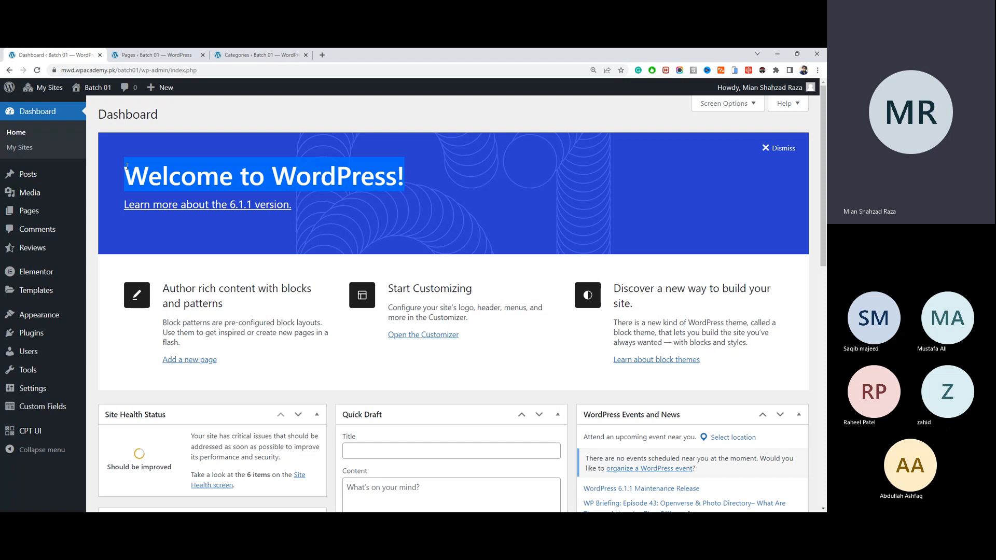
{"action": "left_click", "coordinate": [127, 167]}
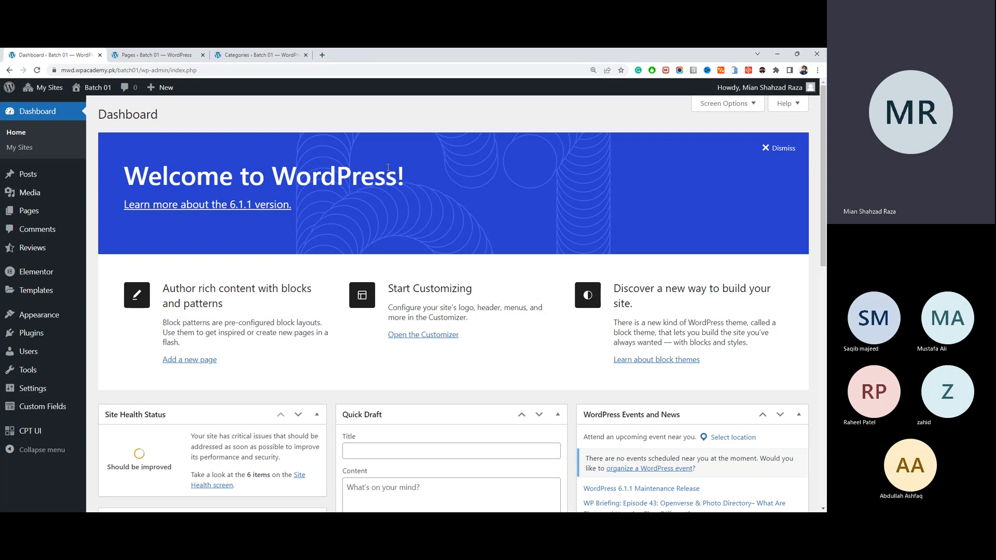
{"action": "left_click_drag", "start_coordinate": [412, 169], "coordinate": [124, 170]}
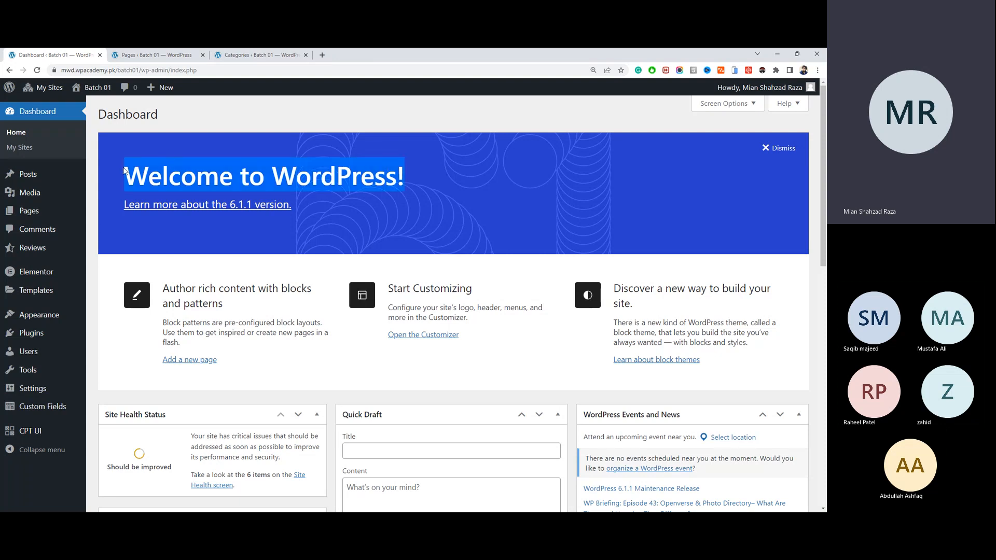
{"action": "left_click", "coordinate": [188, 178]}
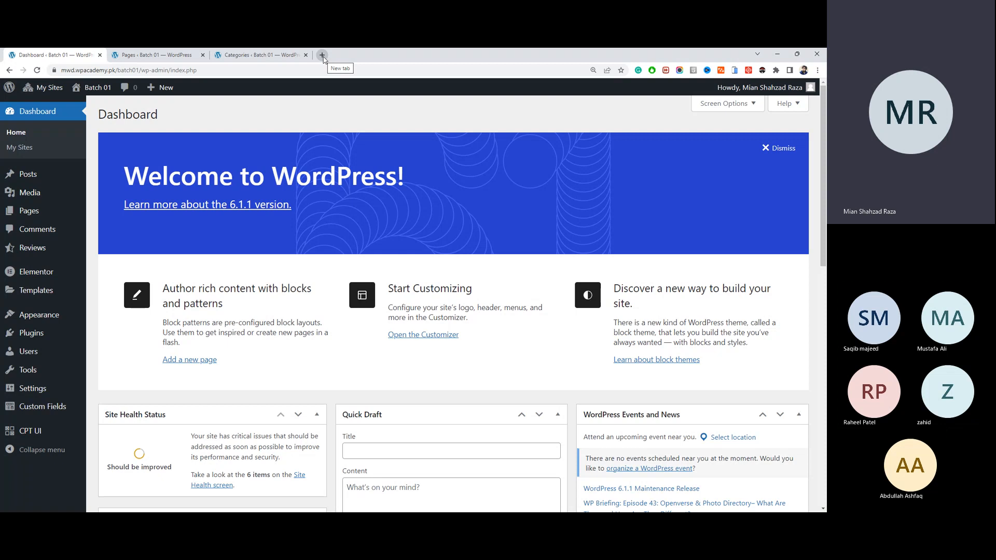
{"action": "triple_click", "coordinate": [134, 166]}
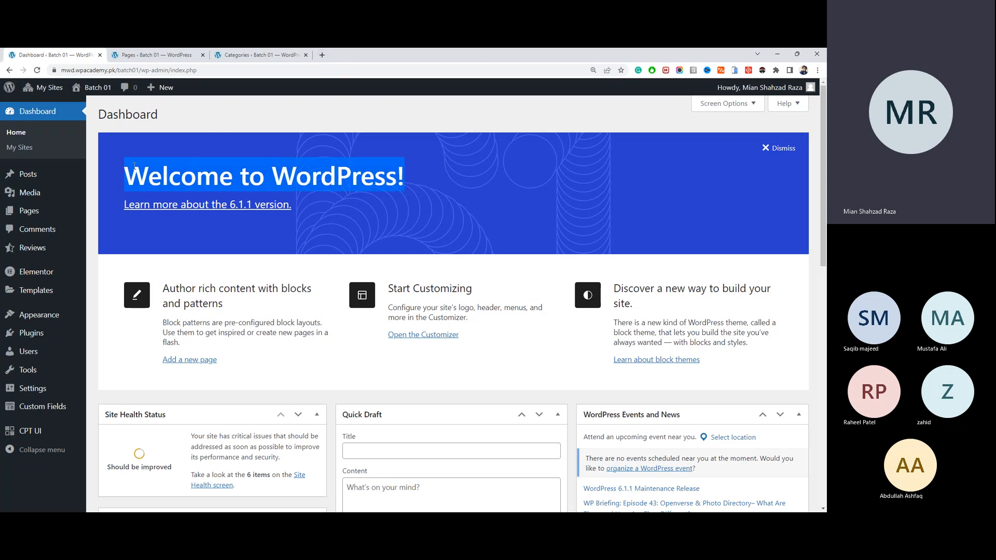
{"action": "left_click", "coordinate": [127, 167]}
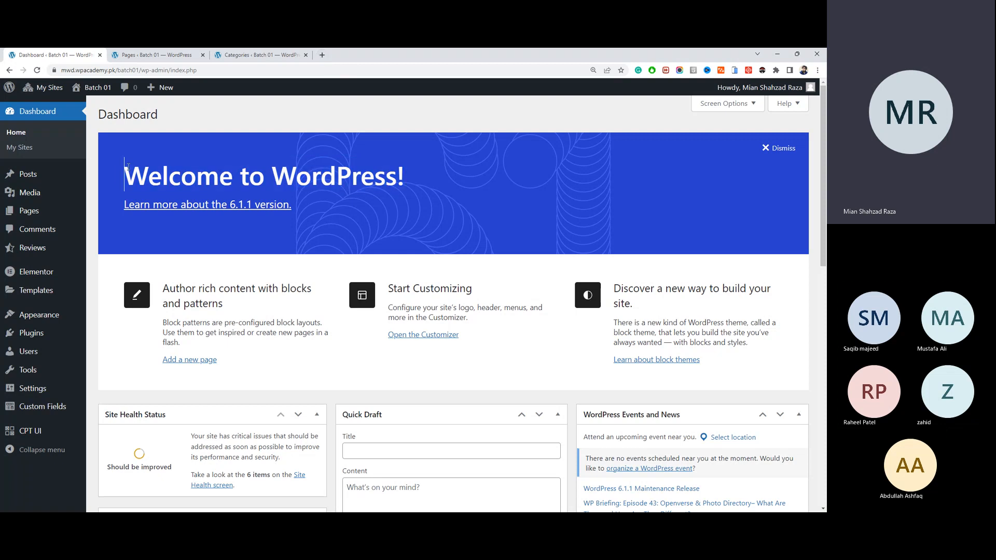
{"action": "left_click_drag", "start_coordinate": [127, 167], "coordinate": [427, 184]}
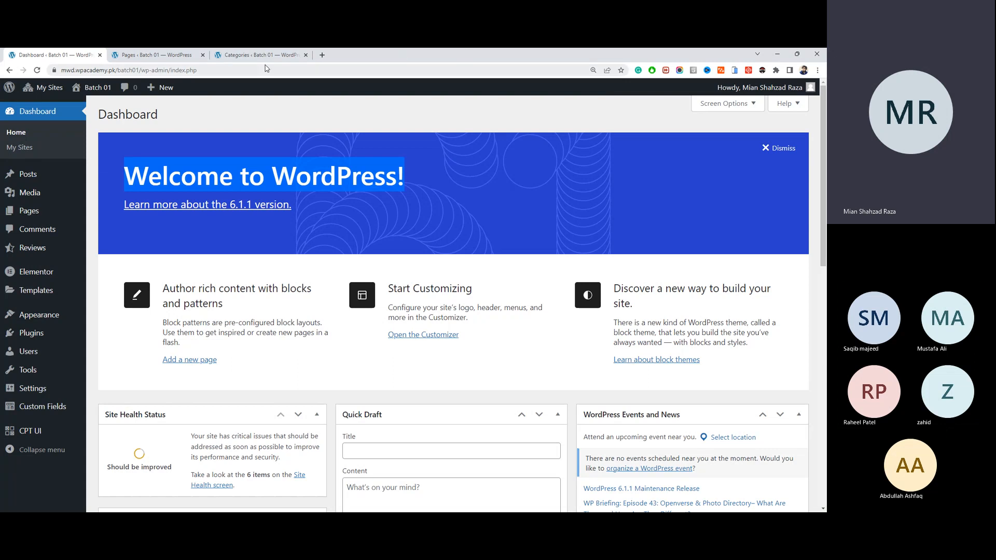
Step: Open a blank browser page and switch to the post Categories page
{"action": "left_click", "coordinate": [321, 55]}
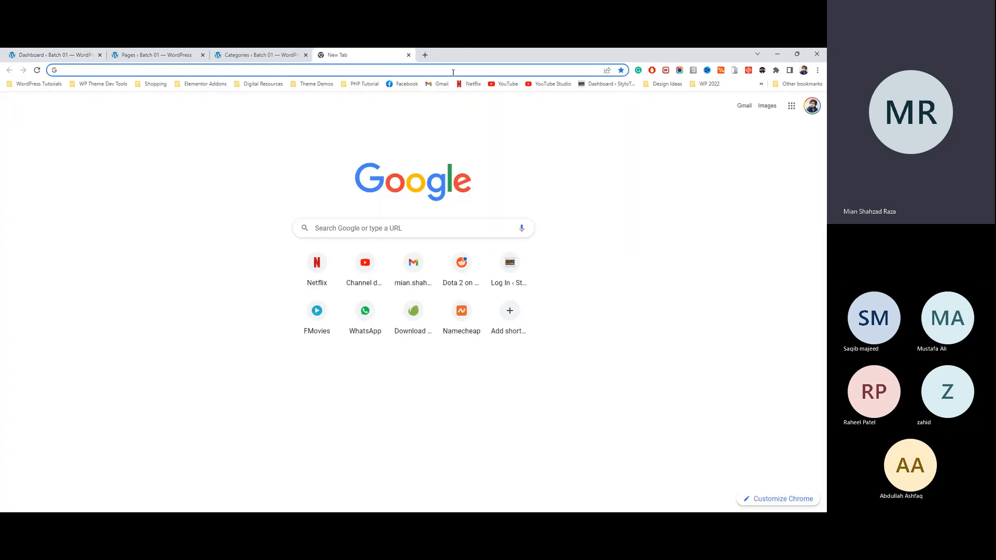
{"action": "left_click", "coordinate": [282, 57]}
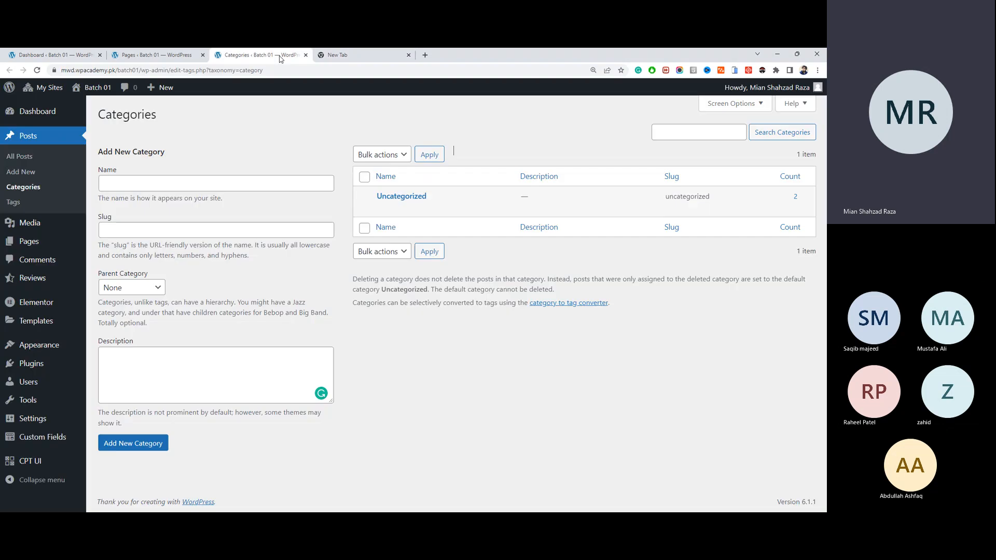
{"action": "left_click", "coordinate": [351, 58]}
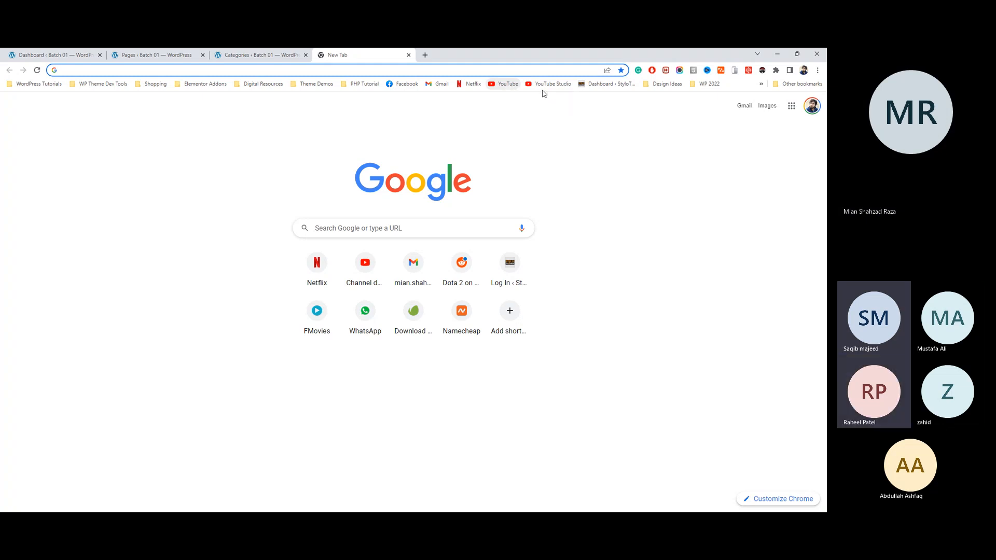
{"action": "left_click", "coordinate": [441, 70]}
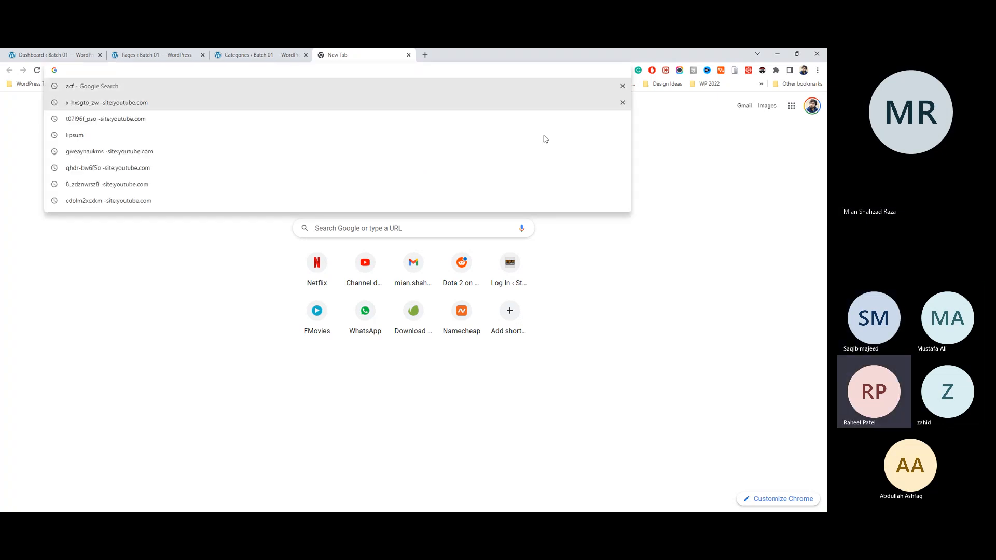
{"action": "left_click", "coordinate": [602, 208]}
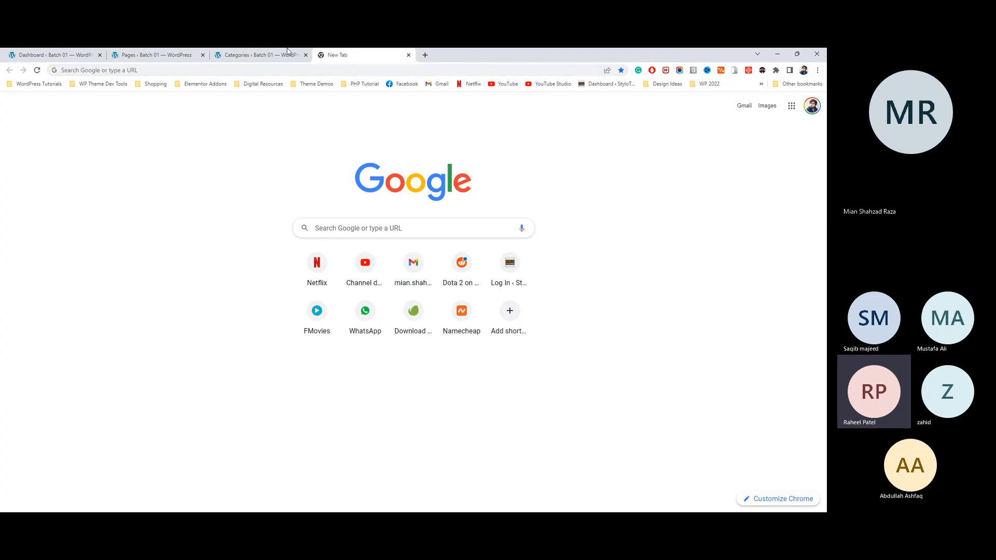
{"action": "left_click", "coordinate": [259, 55]}
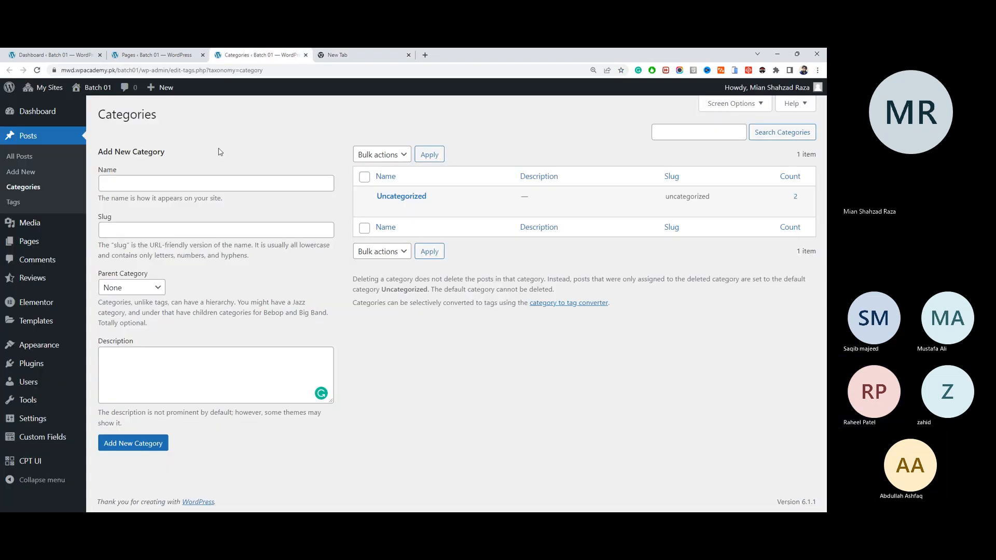
{"action": "left_click_drag", "start_coordinate": [218, 151], "coordinate": [89, 145]}
{"action": "left_click", "coordinate": [130, 144]}
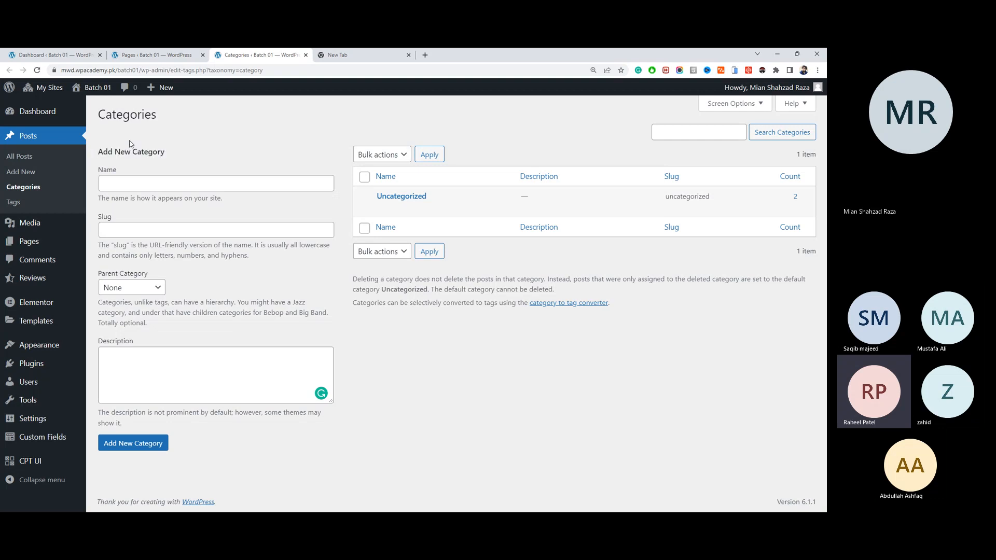
{"action": "triple_click", "coordinate": [130, 144]}
{"action": "left_click", "coordinate": [210, 179]}
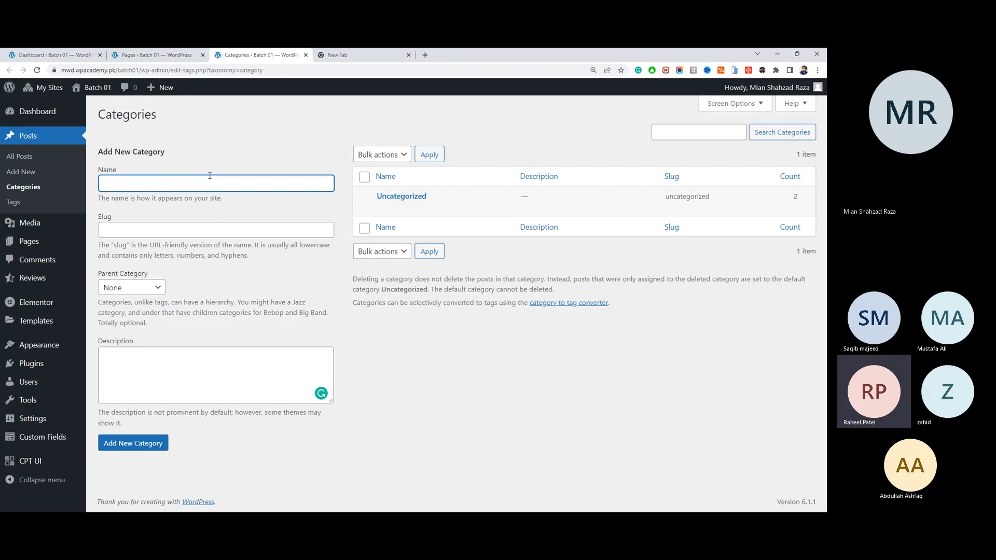
{"action": "left_click", "coordinate": [226, 229]}
{"action": "left_click", "coordinate": [171, 363]}
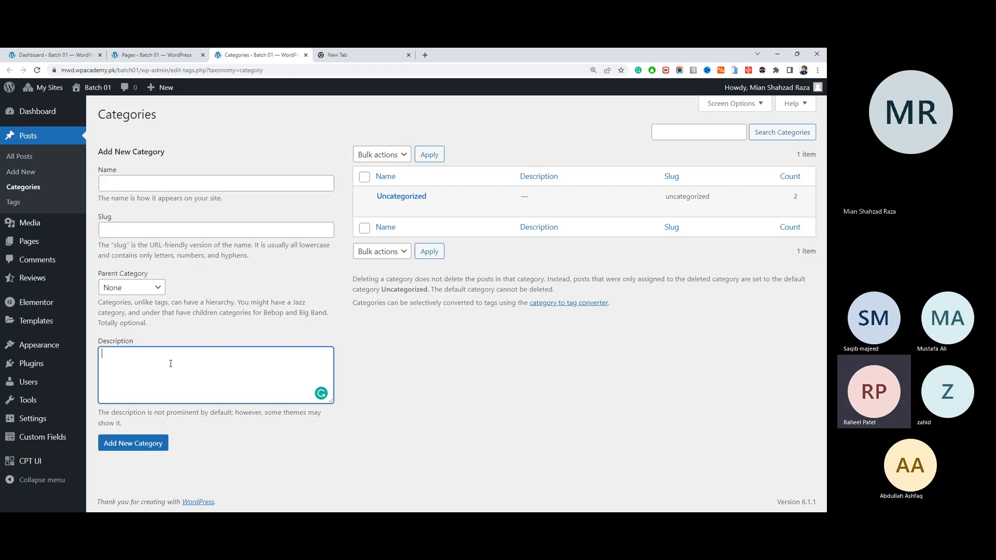
{"action": "left_click", "coordinate": [179, 182]}
{"action": "left_click", "coordinate": [180, 230]}
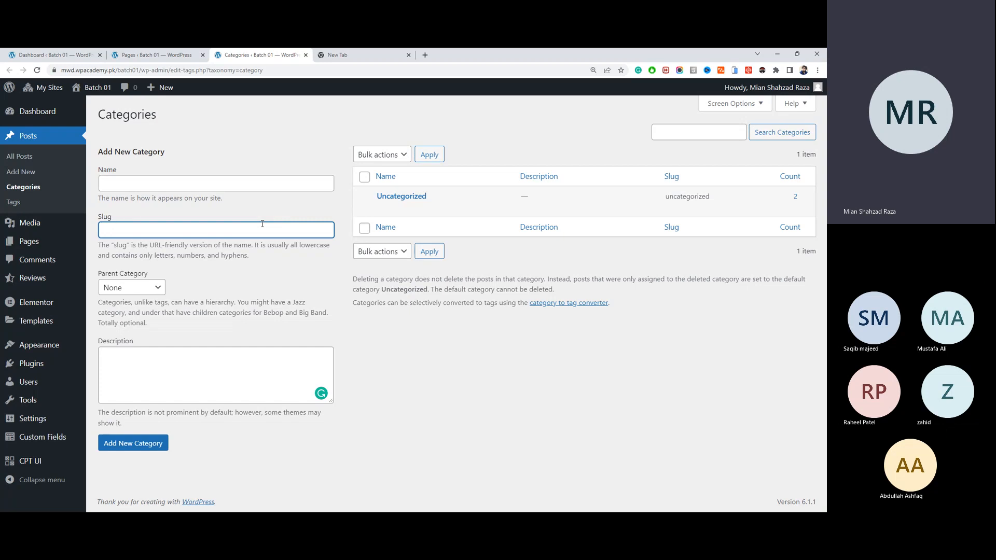
{"action": "left_click", "coordinate": [281, 181]}
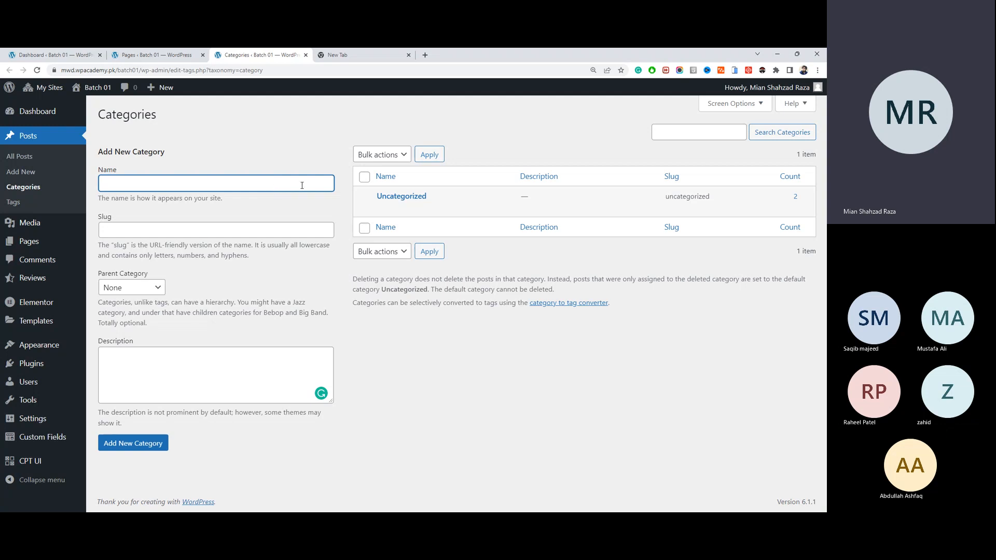
{"action": "left_click", "coordinate": [284, 201]}
{"action": "left_click", "coordinate": [263, 230]}
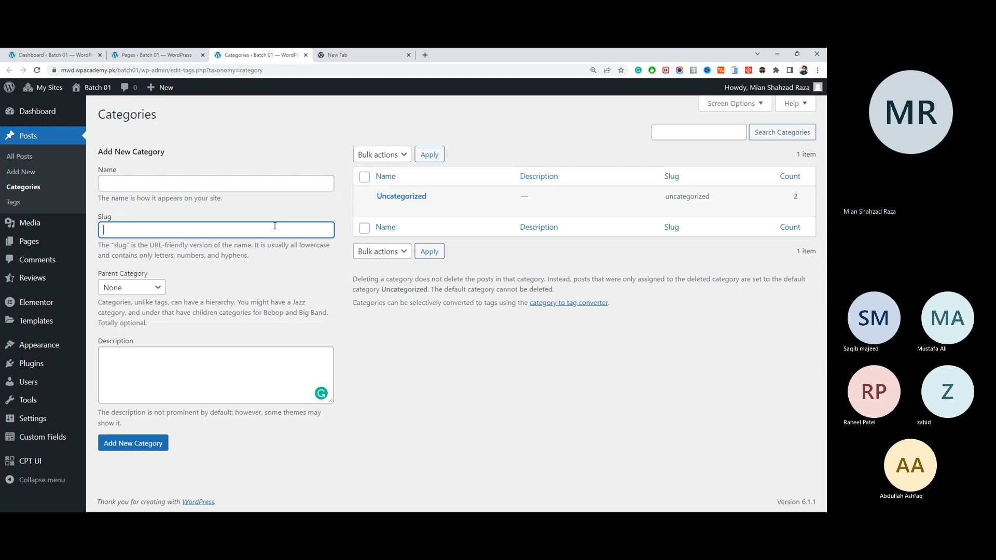
{"action": "left_click", "coordinate": [149, 182]}
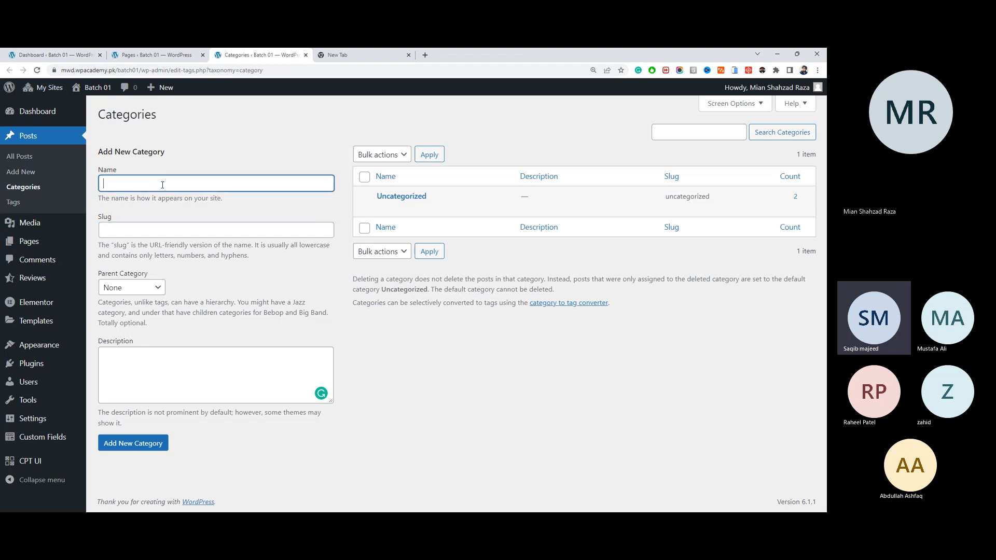
{"action": "left_click", "coordinate": [185, 223]}
{"action": "left_click", "coordinate": [191, 306]}
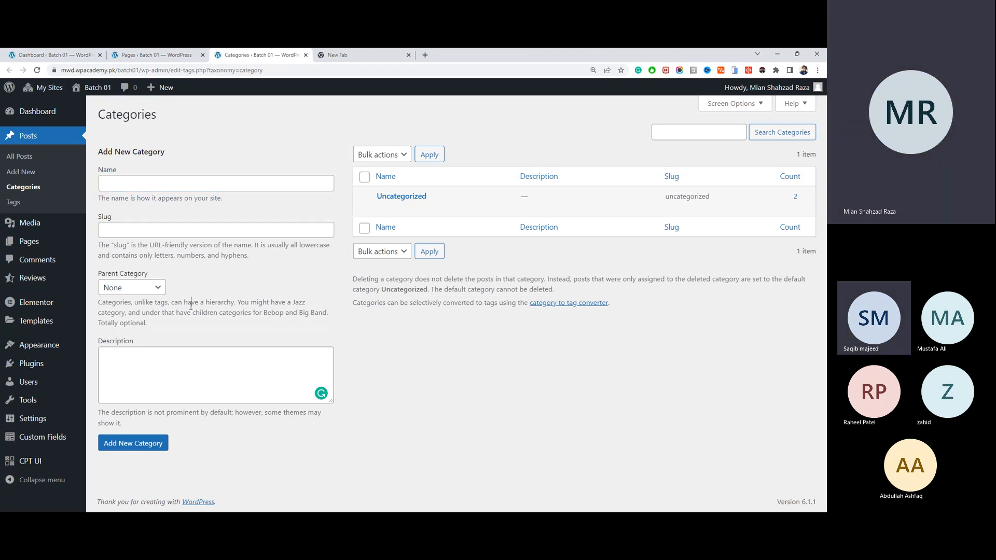
{"action": "left_click_drag", "start_coordinate": [174, 323], "coordinate": [103, 302]}
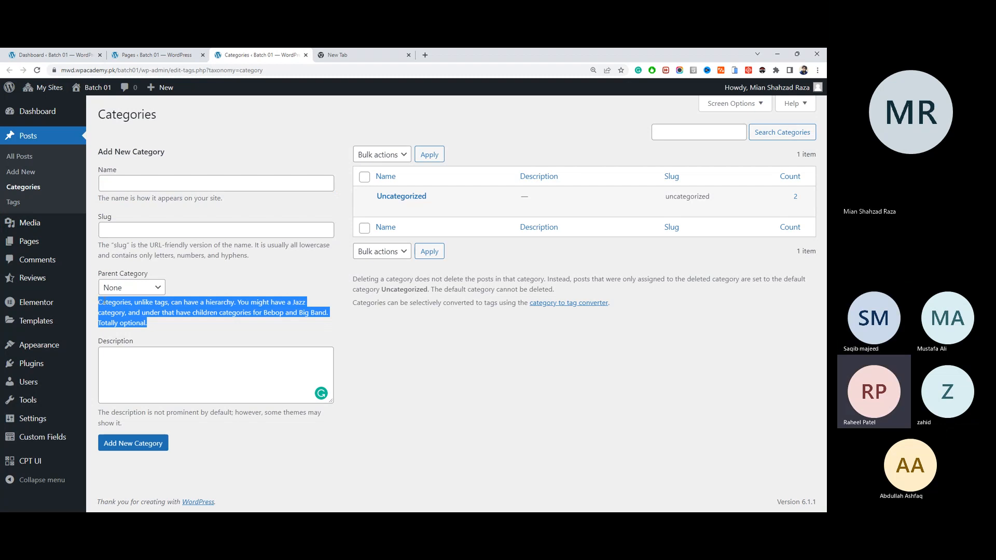
{"action": "double_click", "coordinate": [103, 301]}
{"action": "left_click", "coordinate": [189, 243]}
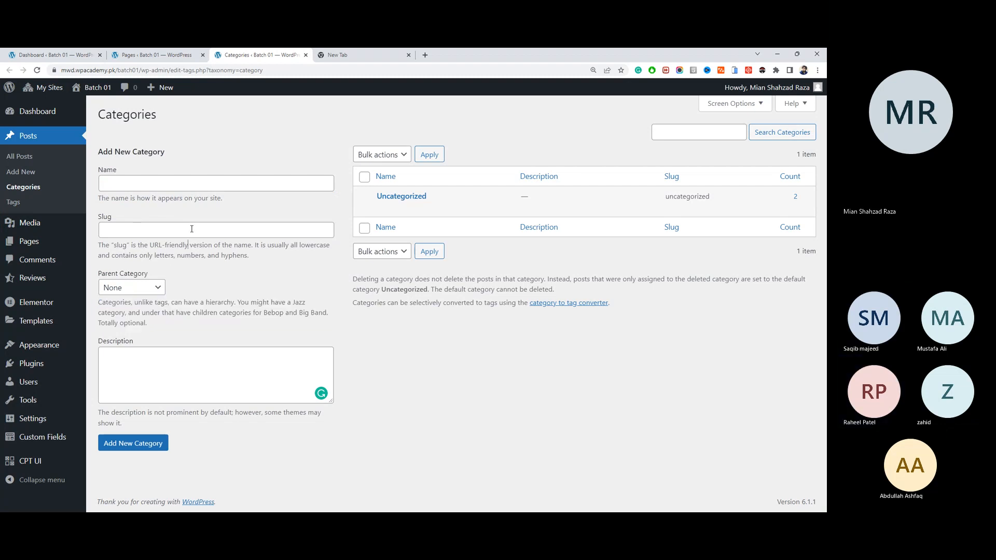
{"action": "left_click", "coordinate": [191, 229]}
{"action": "left_click", "coordinate": [213, 184]}
{"action": "left_click", "coordinate": [248, 228]}
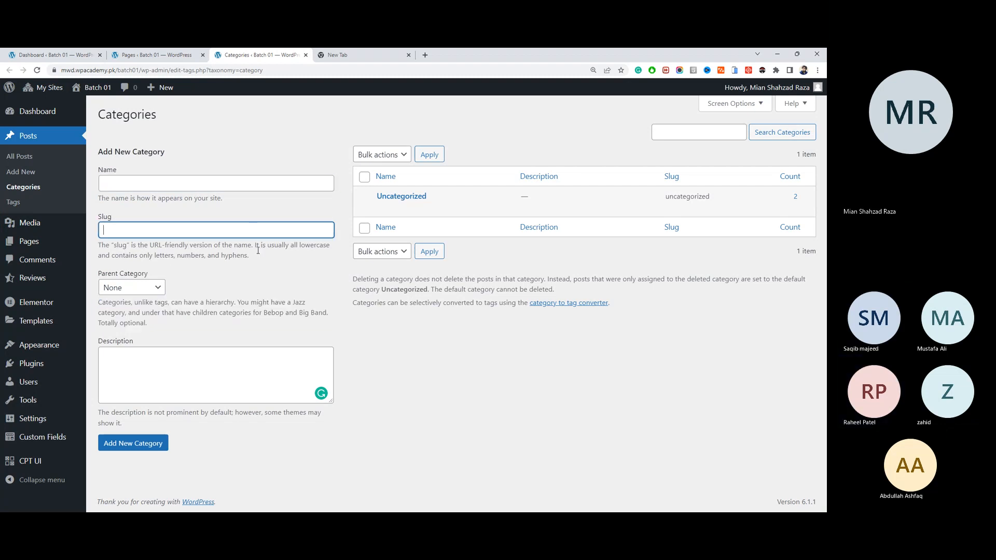
{"action": "left_click_drag", "start_coordinate": [261, 275], "coordinate": [293, 339]}
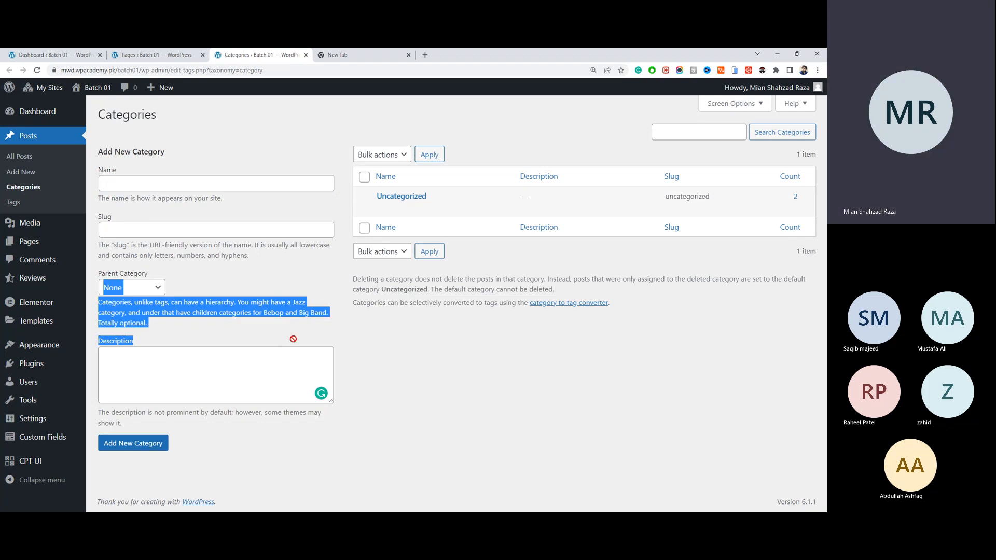
{"action": "left_click", "coordinate": [306, 324]}
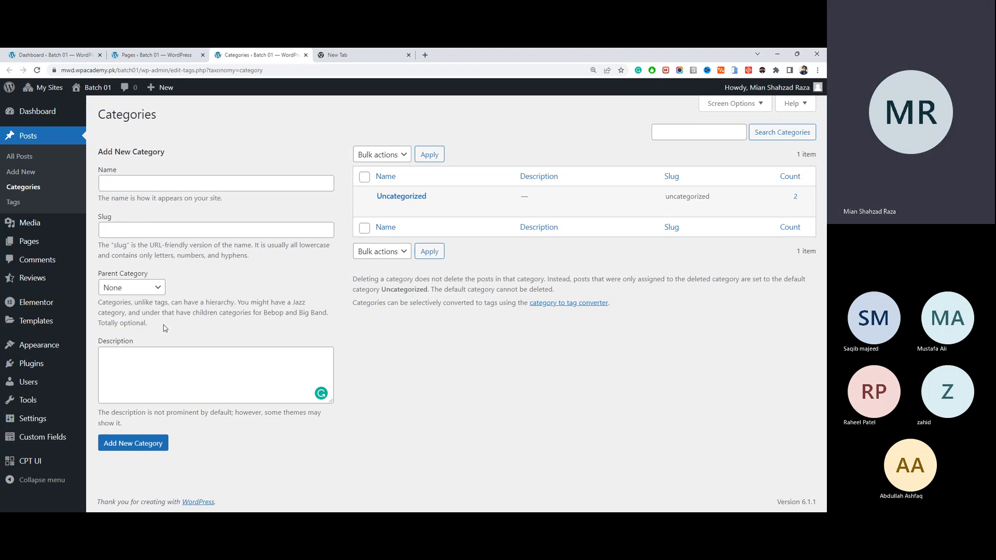
{"action": "left_click_drag", "start_coordinate": [148, 324], "coordinate": [96, 305]}
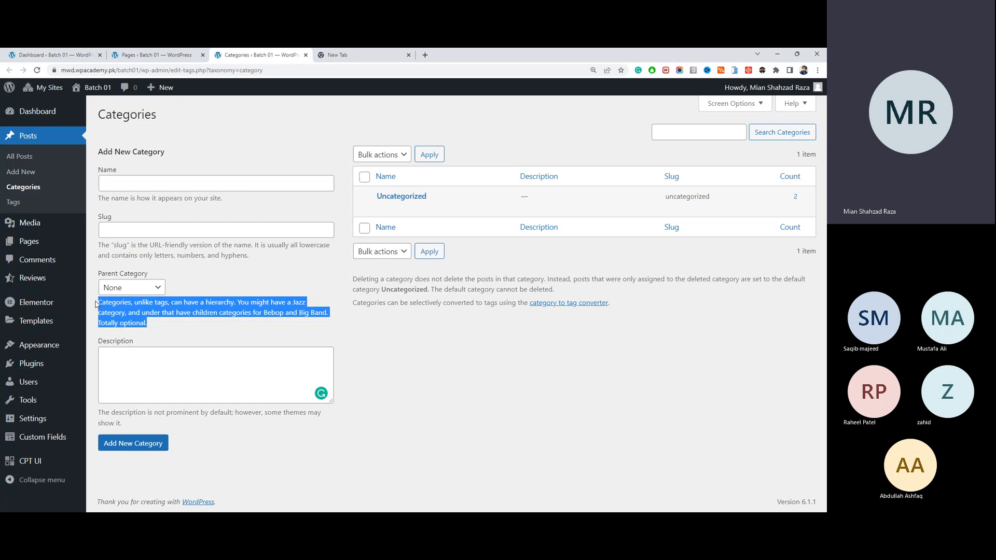
{"action": "left_click", "coordinate": [153, 316]}
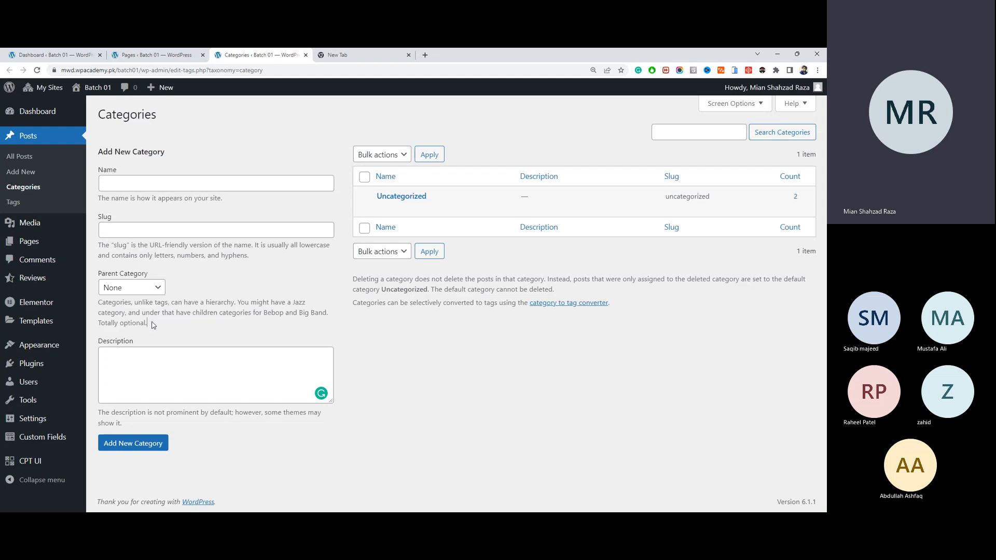
{"action": "left_click_drag", "start_coordinate": [151, 324], "coordinate": [98, 303]}
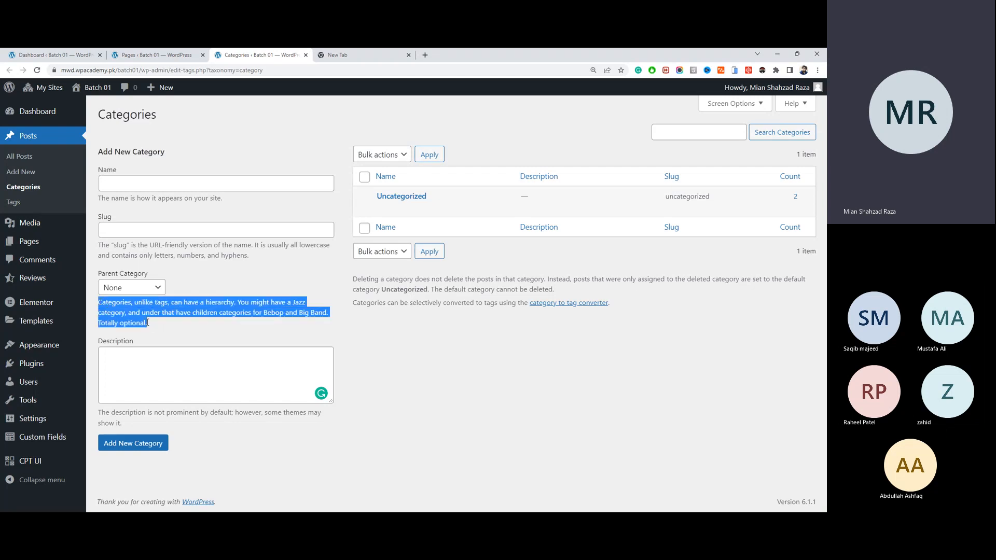
{"action": "left_click", "coordinate": [148, 323]}
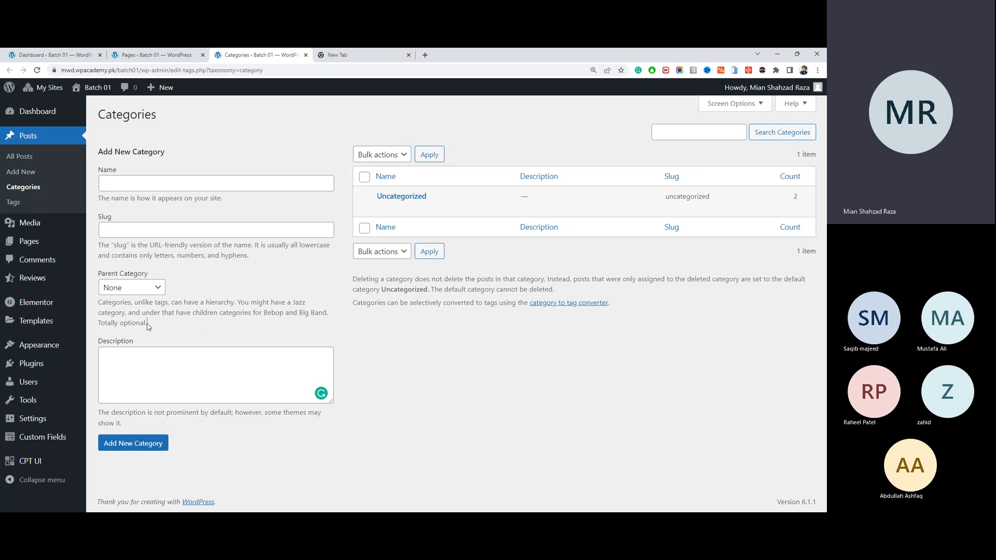
{"action": "left_click_drag", "start_coordinate": [148, 324], "coordinate": [99, 302]}
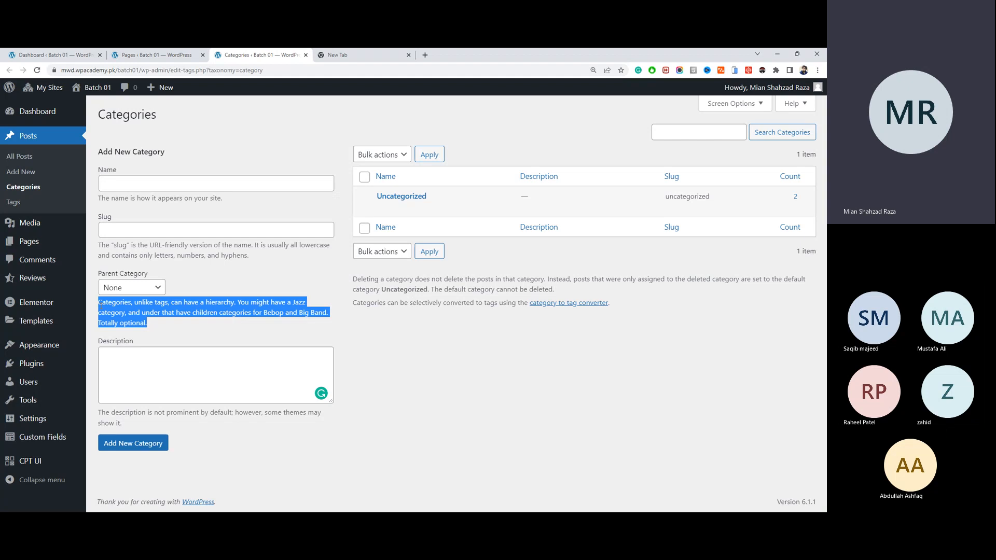
{"action": "left_click", "coordinate": [182, 322]}
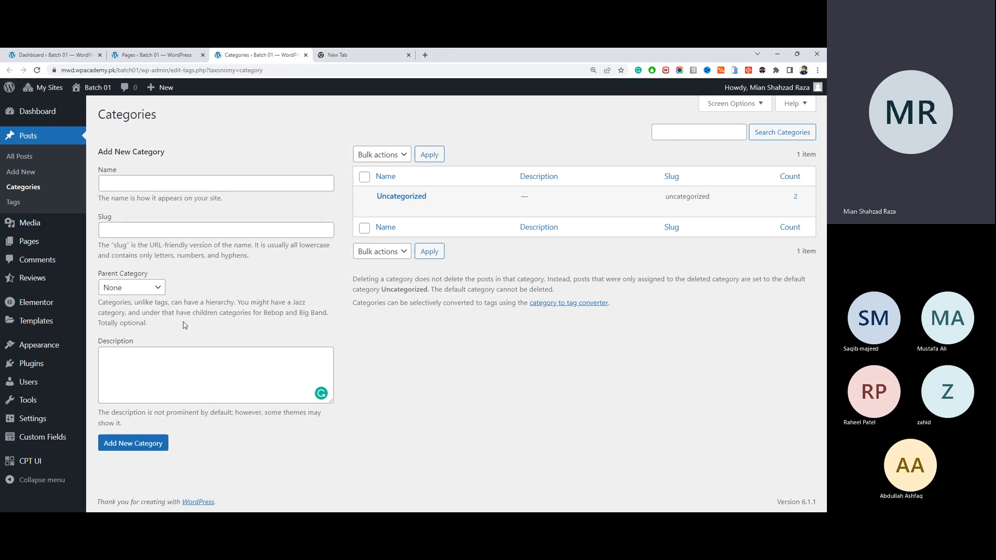
{"action": "left_click_drag", "start_coordinate": [182, 324], "coordinate": [100, 303]}
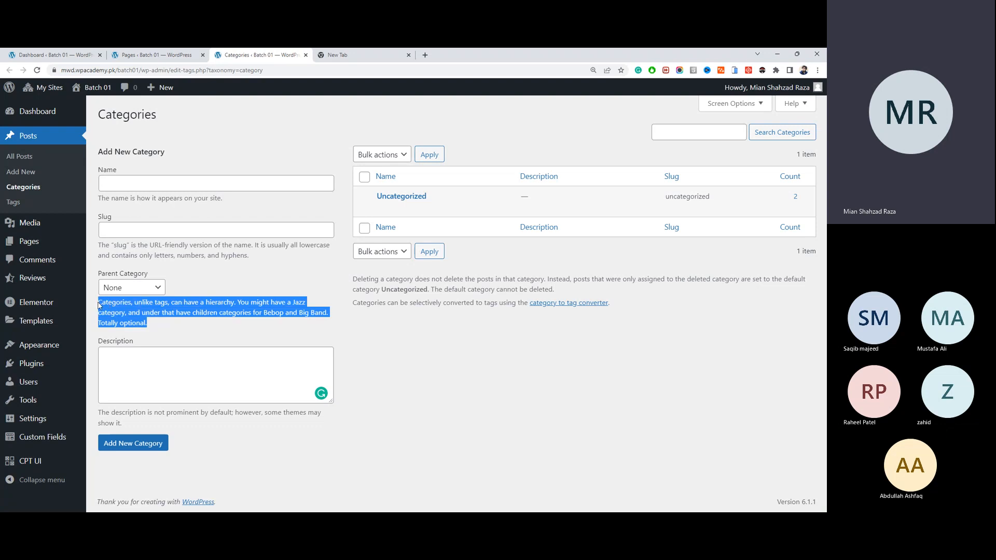
{"action": "left_click", "coordinate": [166, 325]}
{"action": "left_click_drag", "start_coordinate": [149, 323], "coordinate": [99, 300]}
{"action": "left_click", "coordinate": [182, 325]}
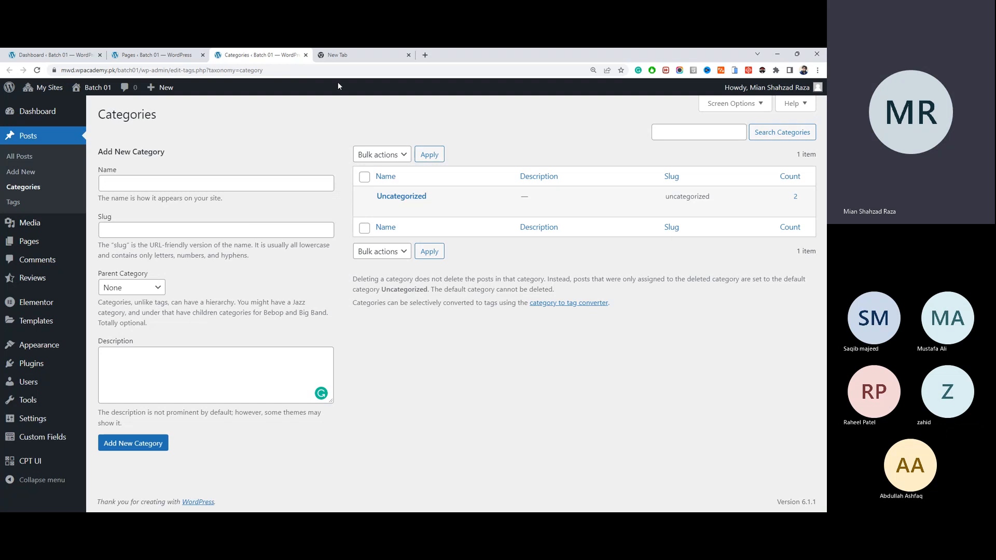
{"action": "left_click", "coordinate": [351, 52]}
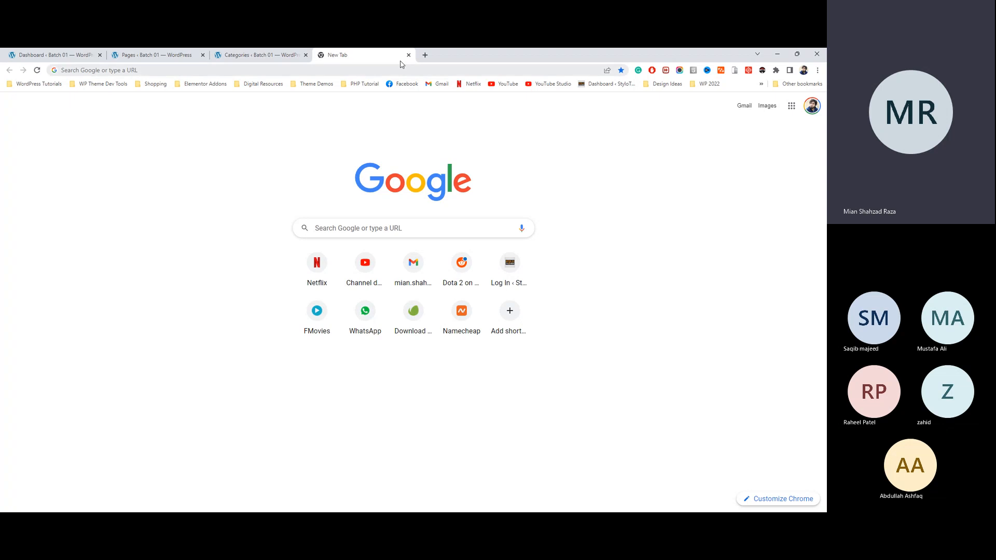
{"action": "left_click", "coordinate": [271, 53]}
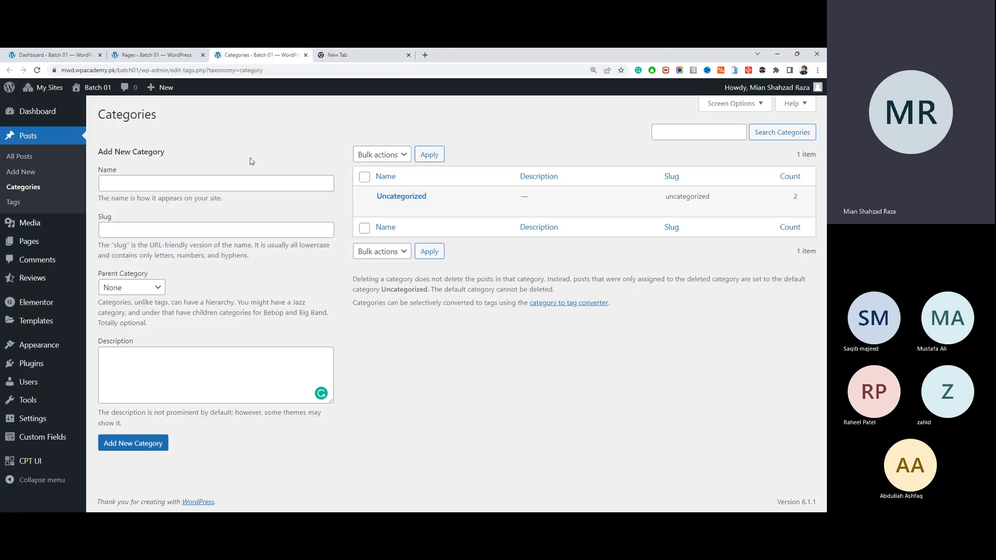
{"action": "left_click", "coordinate": [269, 186]}
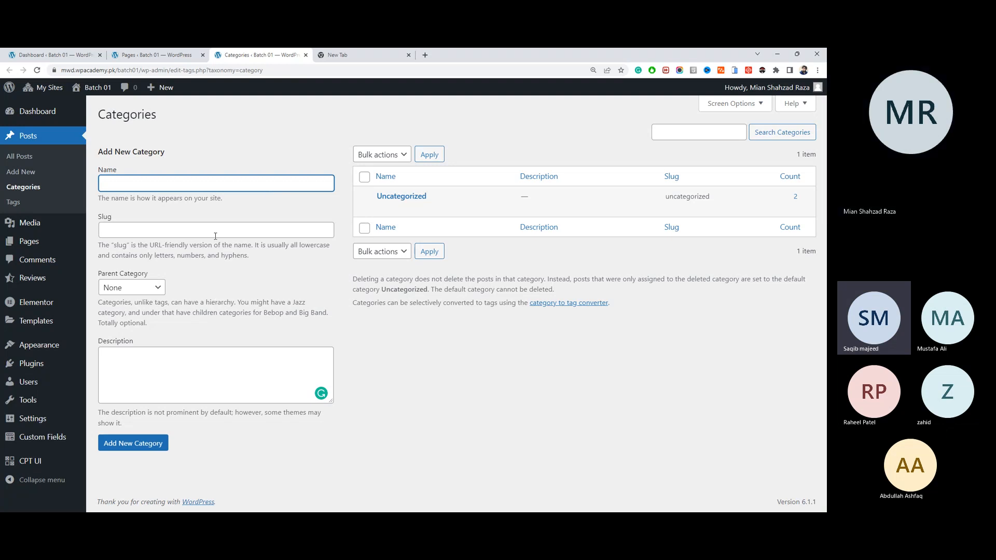
{"action": "key", "text": "Tab"}
{"action": "mouse_move", "coordinate": [44, 461]}
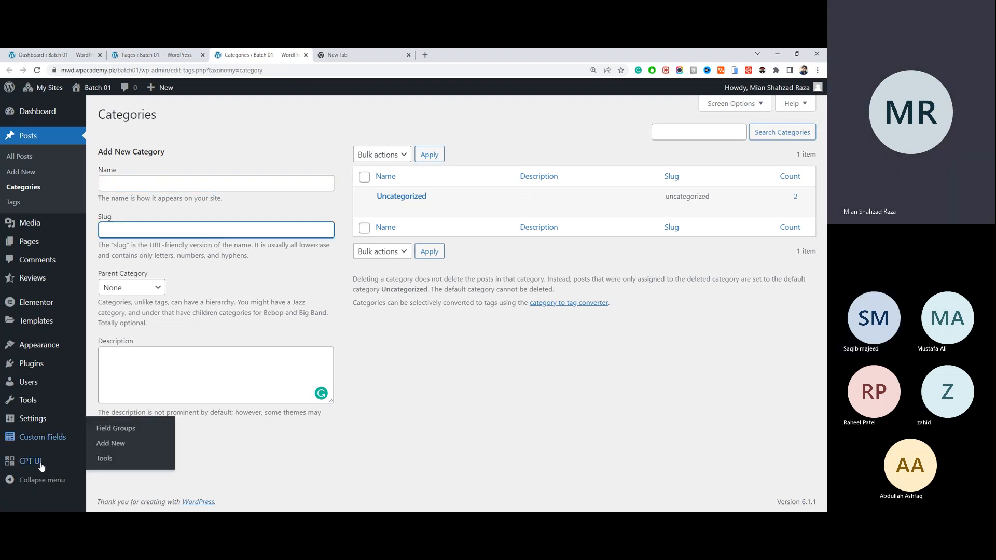
{"action": "mouse_move", "coordinate": [59, 437]}
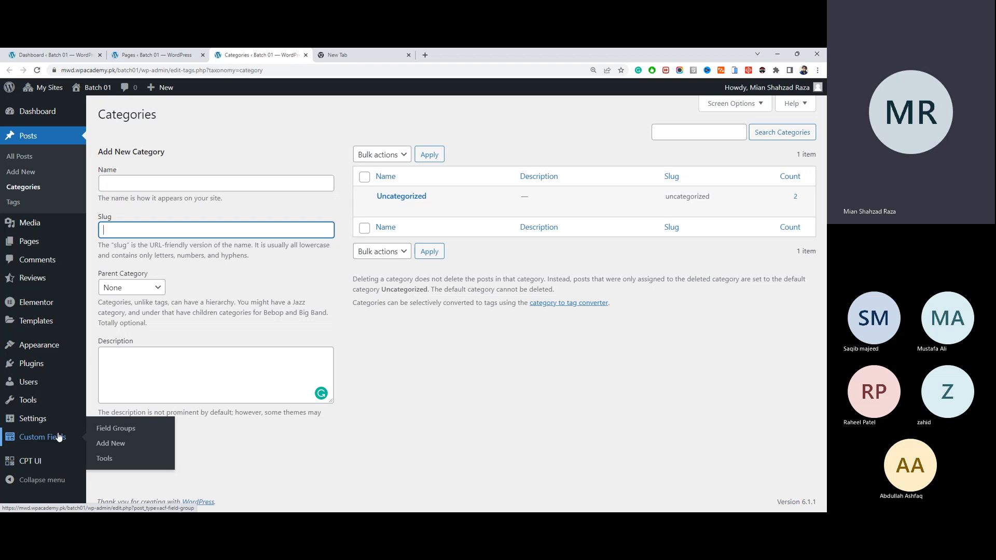
{"action": "left_click", "coordinate": [224, 183]}
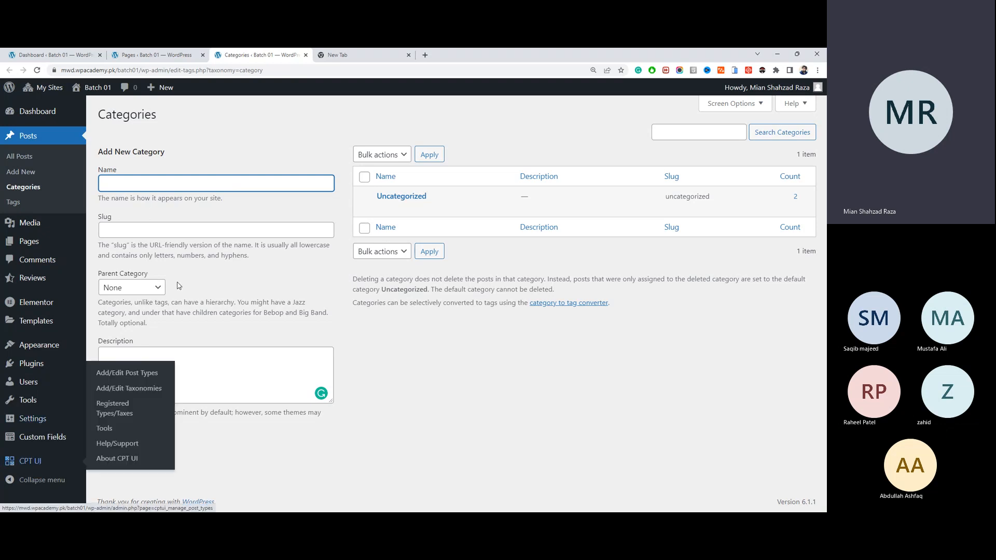
{"action": "left_click", "coordinate": [235, 233]}
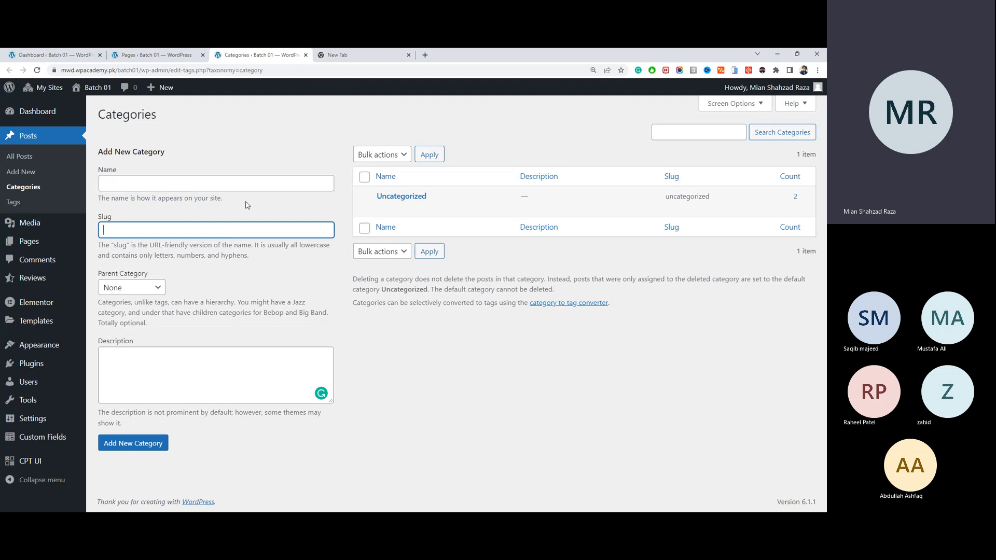
{"action": "left_click", "coordinate": [251, 184]}
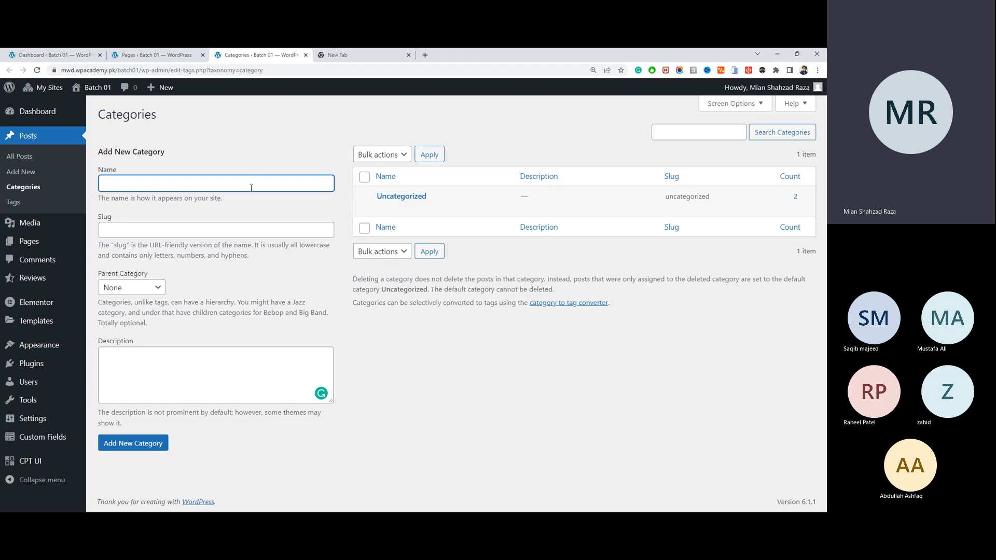
Step: Switch to the blank browser page and load crocoblock.com/plugins/jetengine/
{"action": "left_click", "coordinate": [384, 58]}
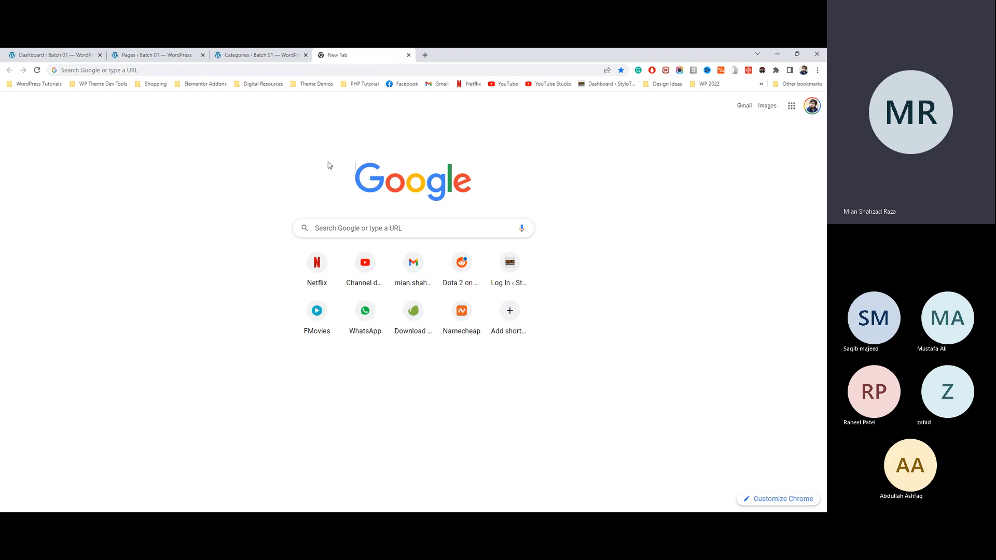
{"action": "left_click", "coordinate": [385, 74]}
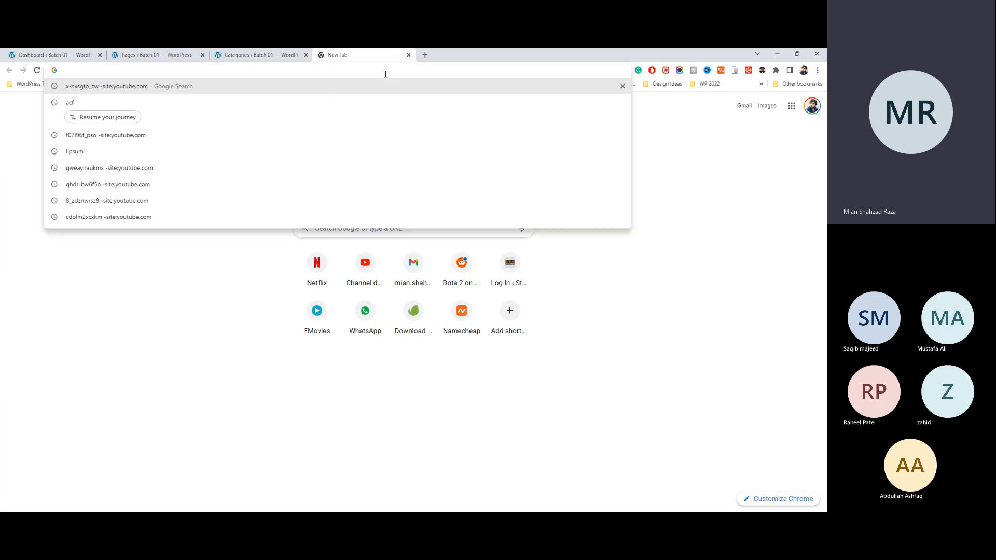
{"action": "type", "text": "cr"}
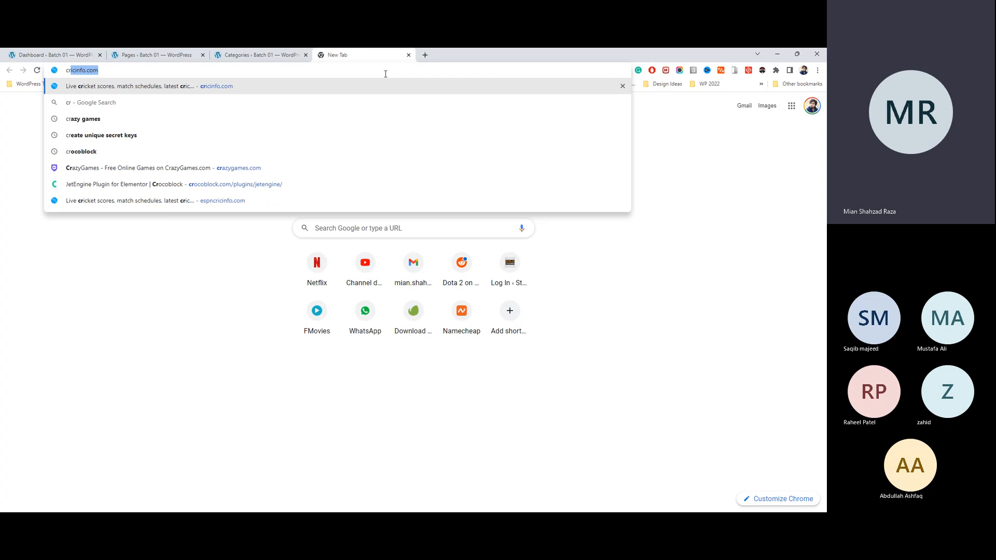
{"action": "type", "text": "ocoblock.com/plugins/jetengine/"}
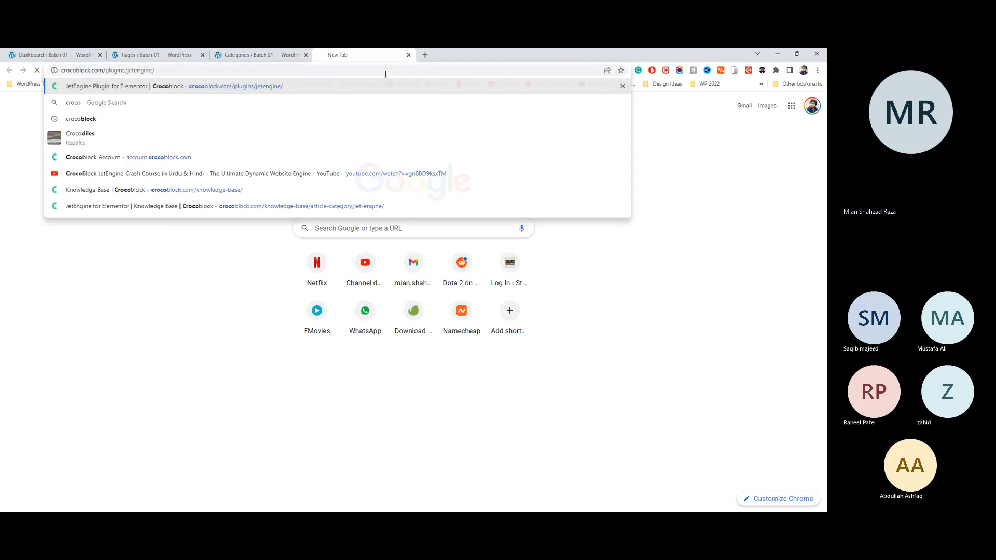
{"action": "key", "text": "Return"}
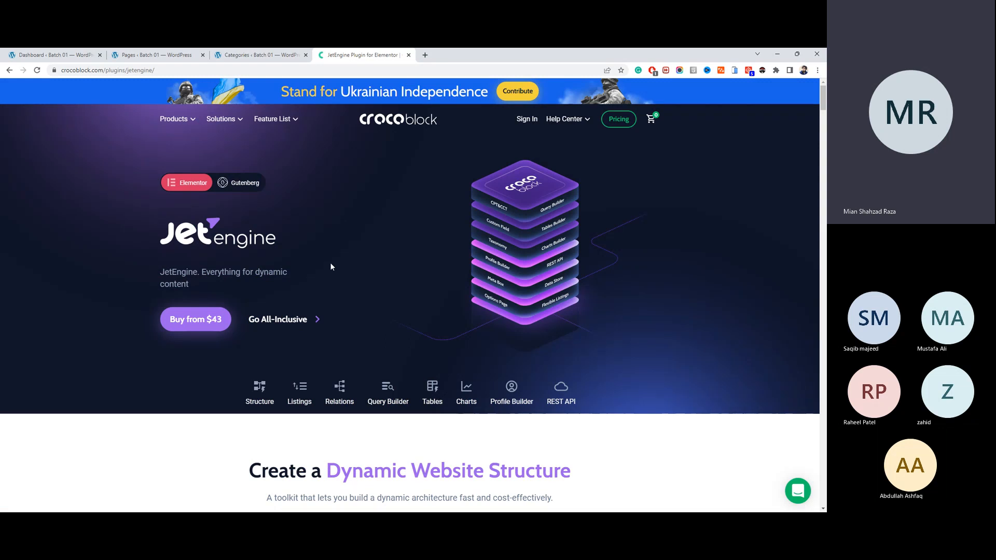
Step: Look through the JetEngine page's features, from the dynamic website structure cards down to Dynamic visibility
{"action": "scroll", "coordinate": [329, 263], "scroll_direction": "down", "scroll_amount": 10}
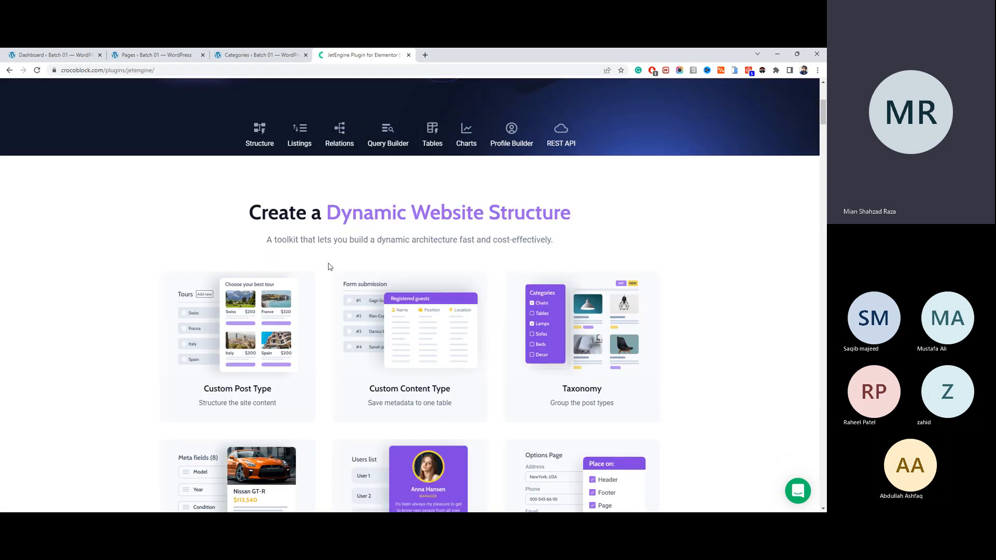
{"action": "scroll", "coordinate": [329, 266], "scroll_direction": "up", "scroll_amount": 8}
{"action": "scroll", "coordinate": [329, 265], "scroll_direction": "down", "scroll_amount": 5}
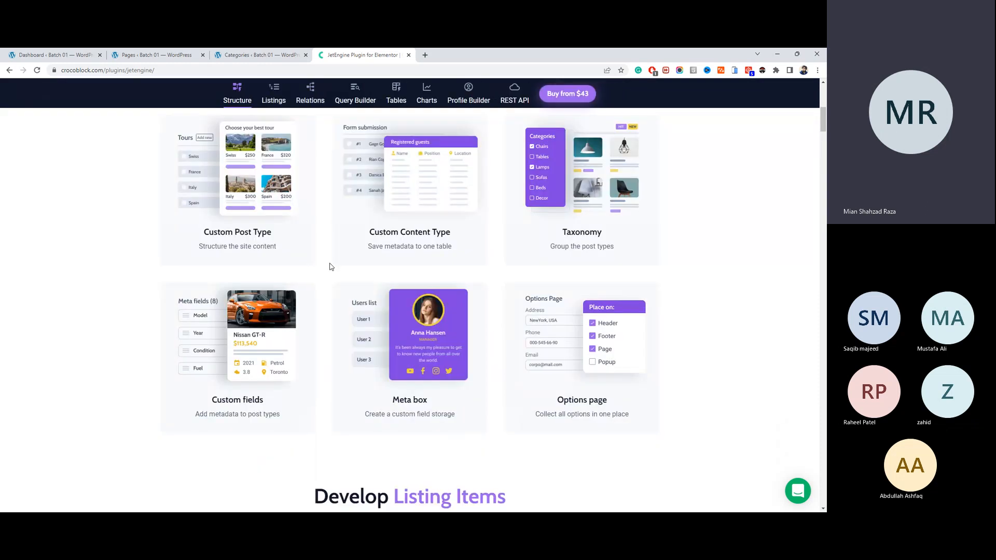
{"action": "scroll", "coordinate": [330, 265], "scroll_direction": "down", "scroll_amount": 5}
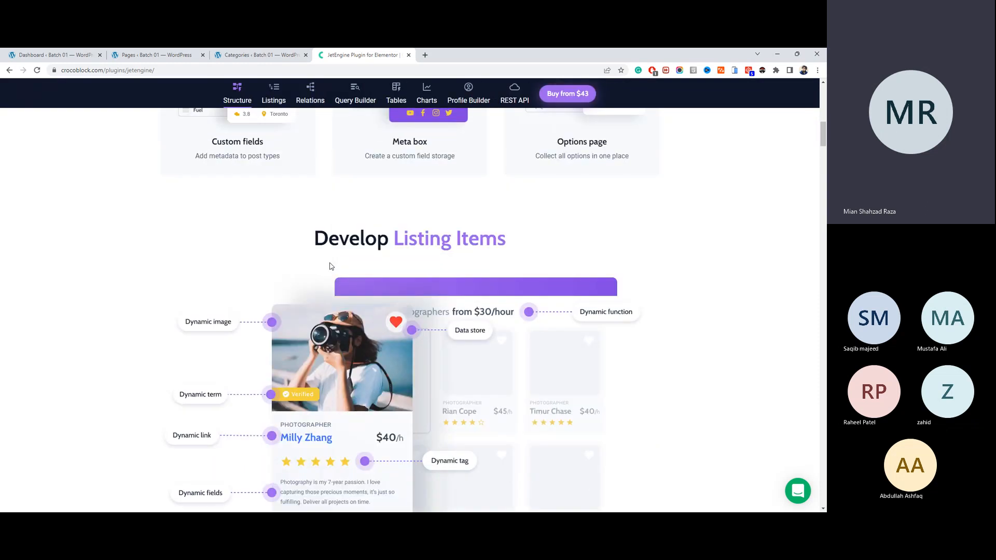
{"action": "scroll", "coordinate": [331, 266], "scroll_direction": "down", "scroll_amount": 3}
{"action": "scroll", "coordinate": [338, 262], "scroll_direction": "up", "scroll_amount": 12}
{"action": "scroll", "coordinate": [342, 259], "scroll_direction": "down", "scroll_amount": 10}
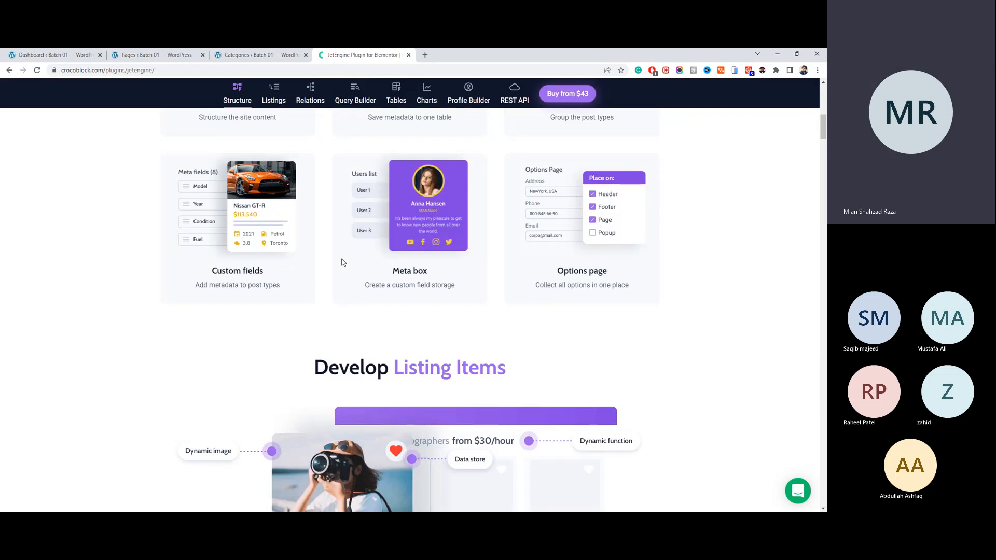
{"action": "scroll", "coordinate": [342, 262], "scroll_direction": "up", "scroll_amount": 10}
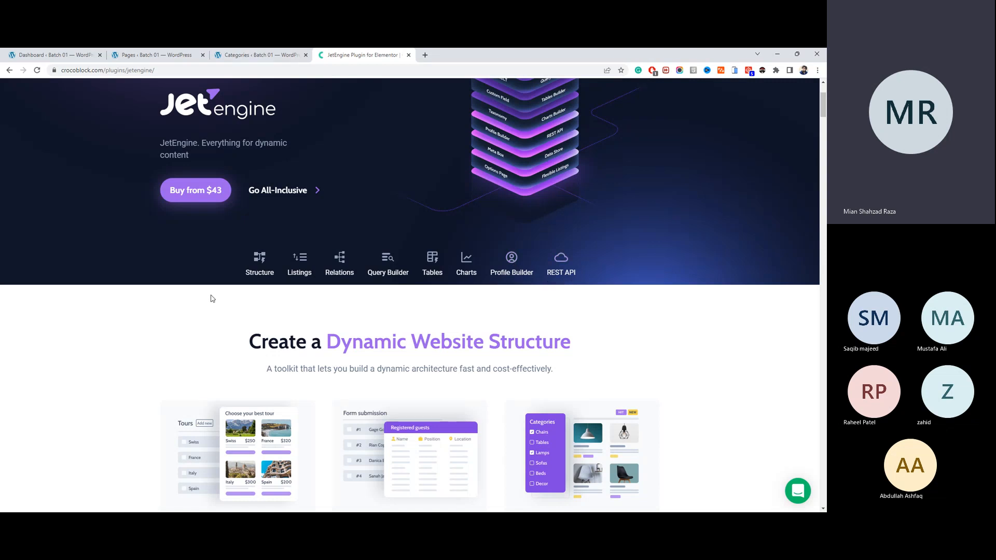
{"action": "scroll", "coordinate": [236, 285], "scroll_direction": "down", "scroll_amount": 20}
{"action": "scroll", "coordinate": [236, 286], "scroll_direction": "down", "scroll_amount": 7}
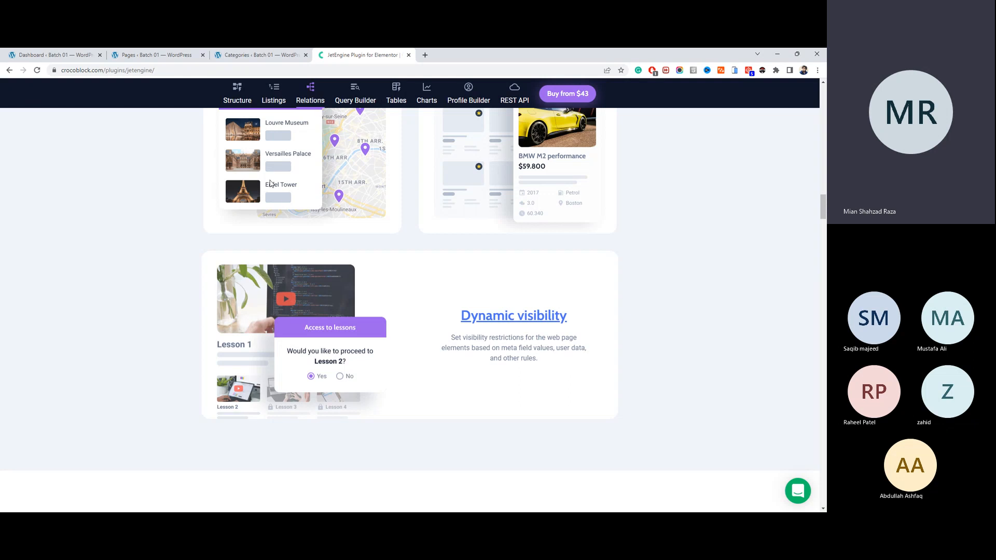
Step: Return to the post Categories page and view the CPT UI, Pages and Settings submenus of the WordPress admin
{"action": "left_click", "coordinate": [255, 53]}
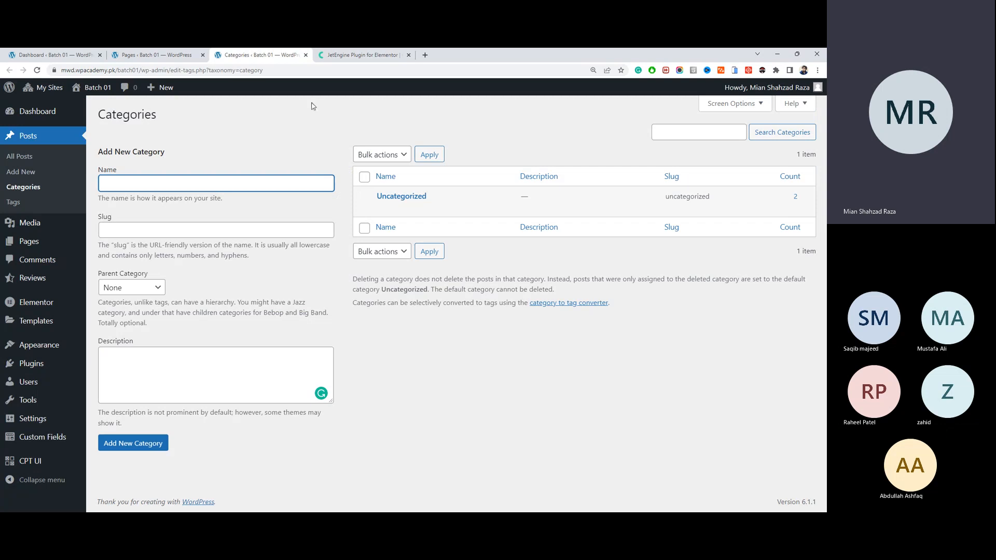
{"action": "left_click", "coordinate": [364, 100]}
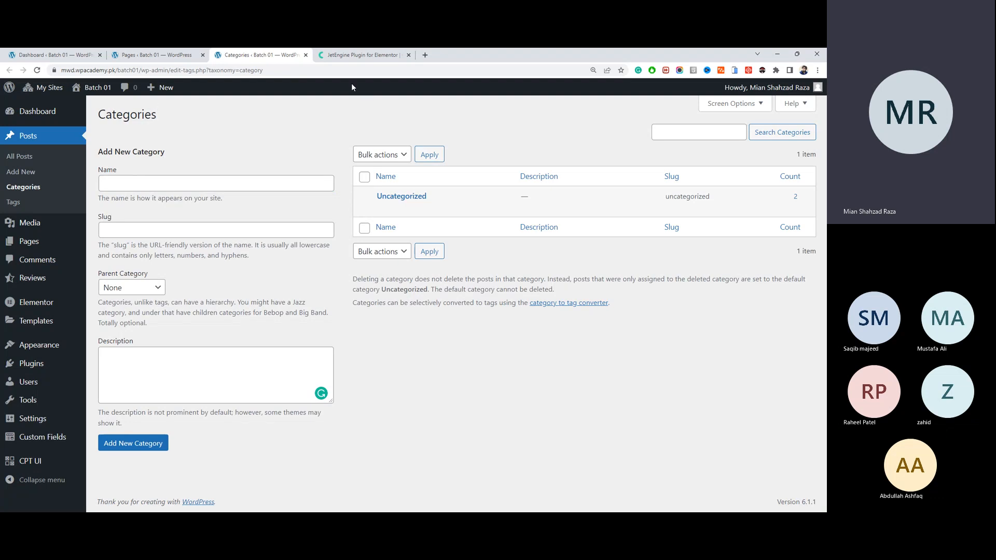
{"action": "left_click", "coordinate": [355, 54]}
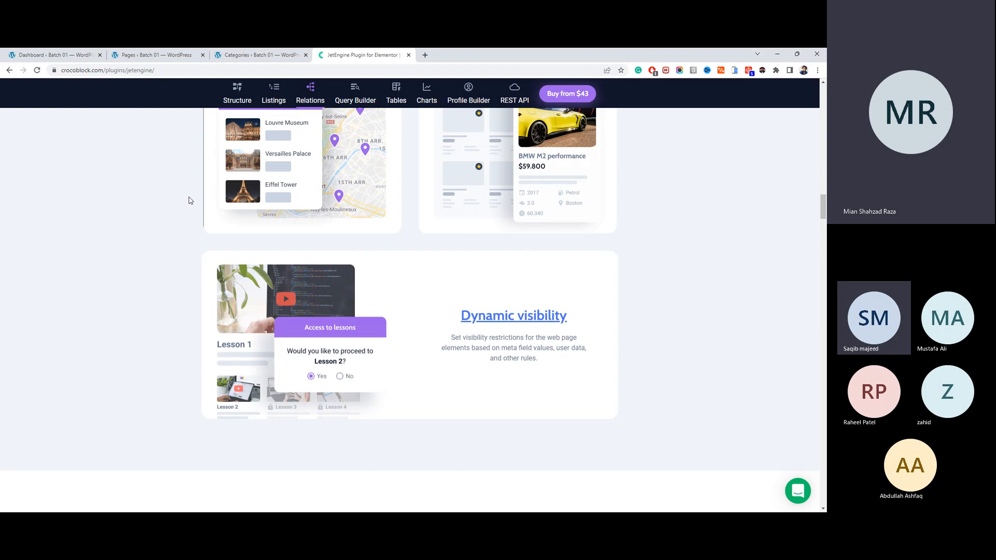
{"action": "left_click", "coordinate": [260, 54]}
{"action": "mouse_move", "coordinate": [52, 462]}
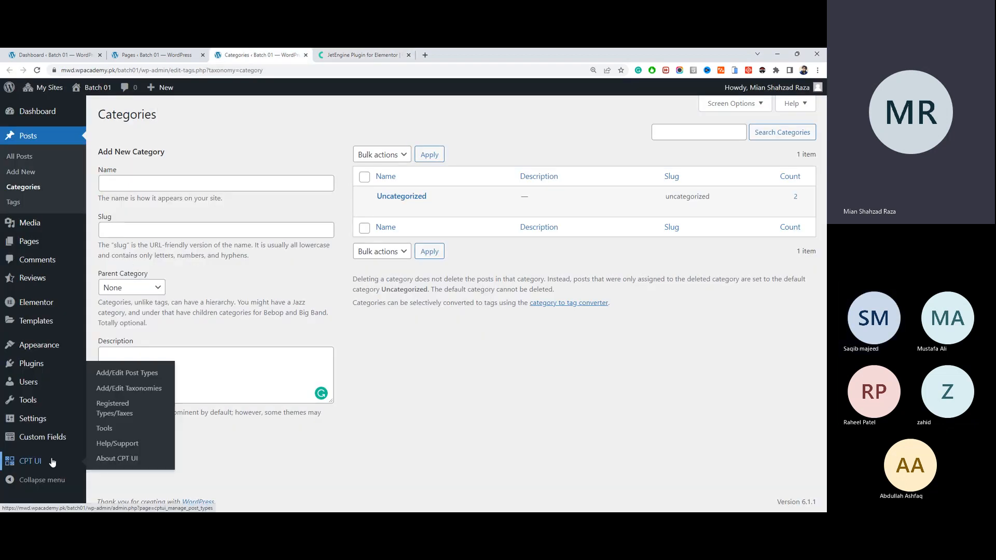
{"action": "left_click", "coordinate": [202, 181]}
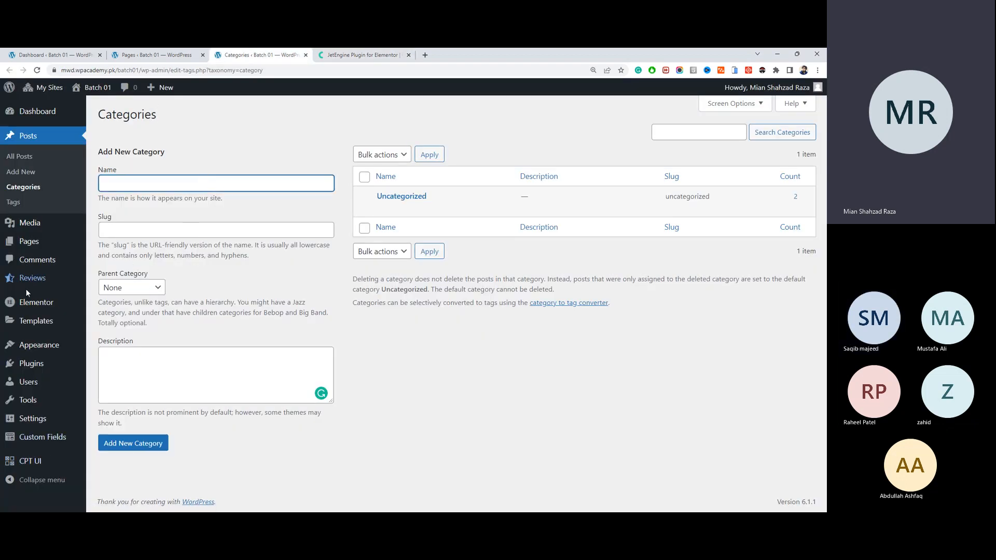
{"action": "mouse_move", "coordinate": [43, 291]}
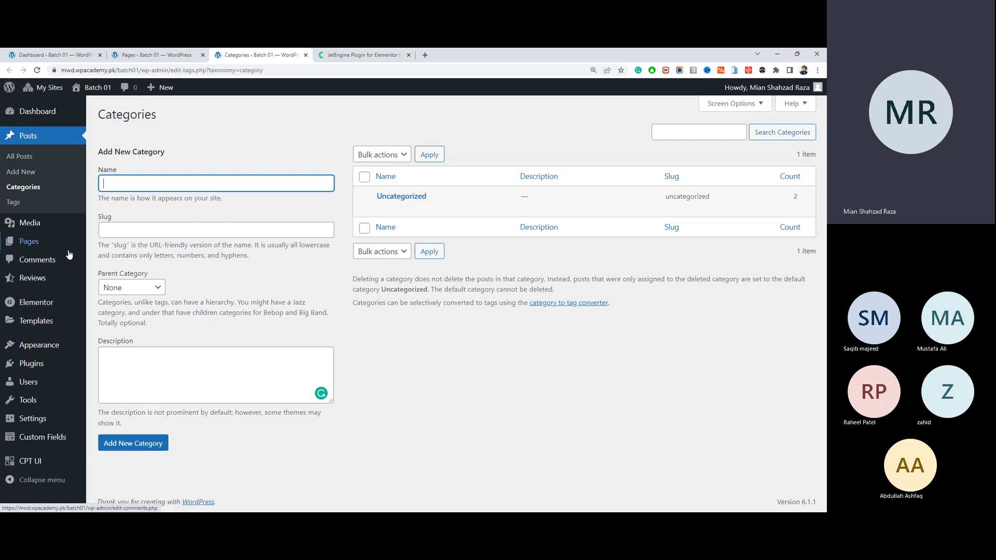
{"action": "mouse_move", "coordinate": [75, 239]}
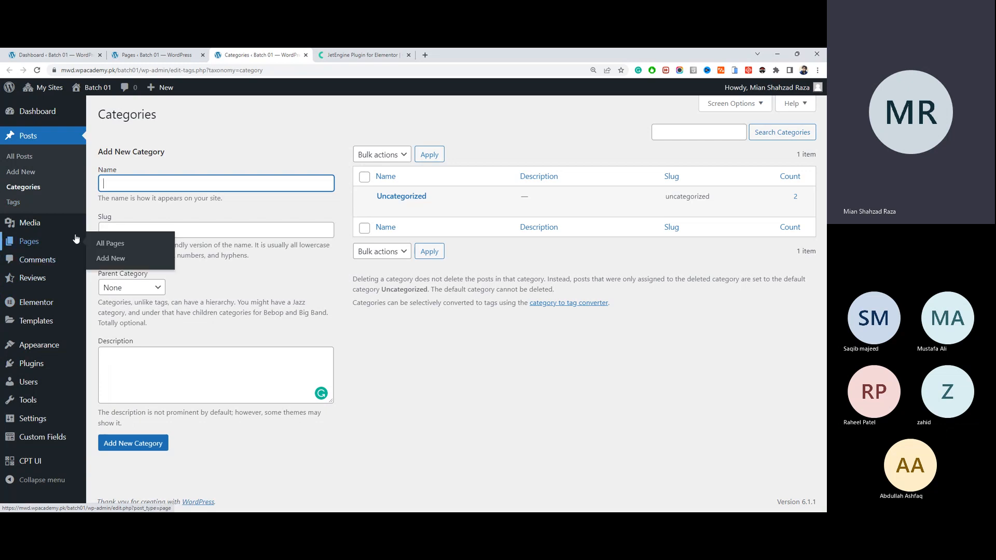
{"action": "mouse_move", "coordinate": [42, 422]}
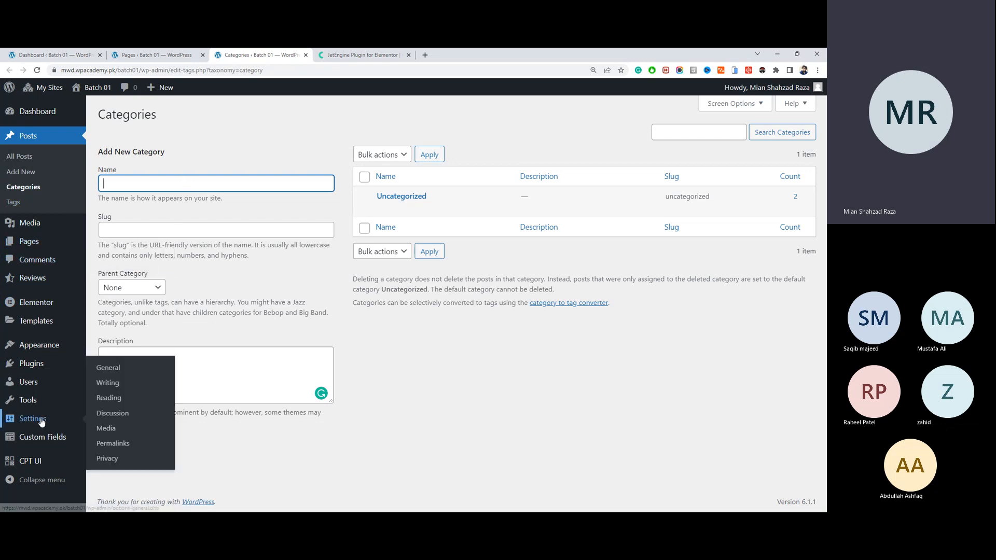
Step: Go back to the JetEngine page and review its listing grid layouts and structure features up to the page header
{"action": "left_click", "coordinate": [366, 58]}
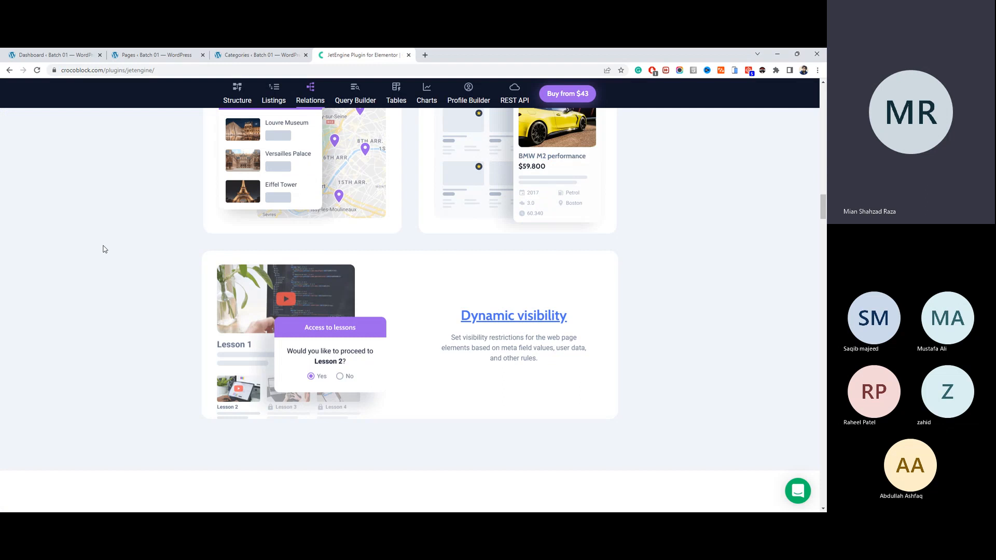
{"action": "scroll", "coordinate": [26, 210], "scroll_direction": "up", "scroll_amount": 1}
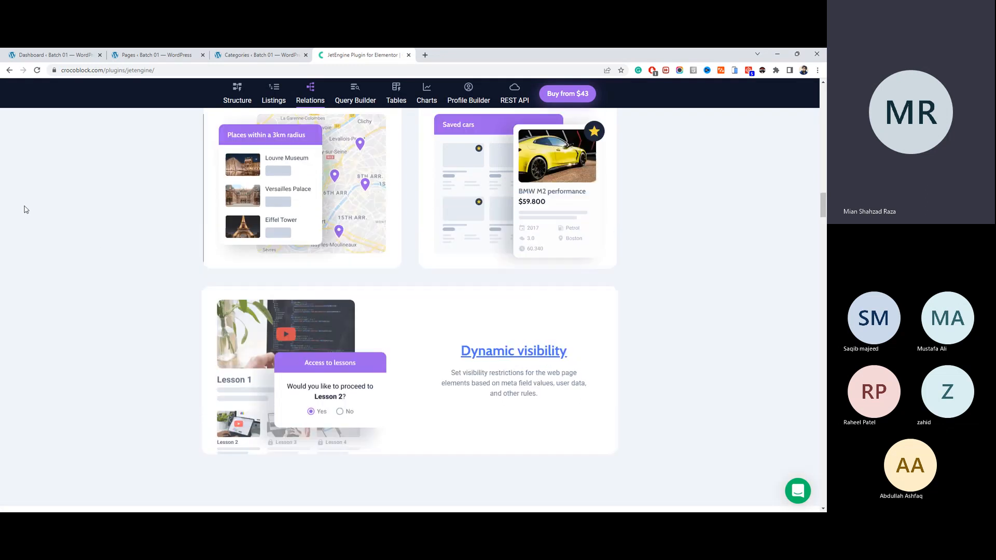
{"action": "scroll", "coordinate": [26, 210], "scroll_direction": "up", "scroll_amount": 10}
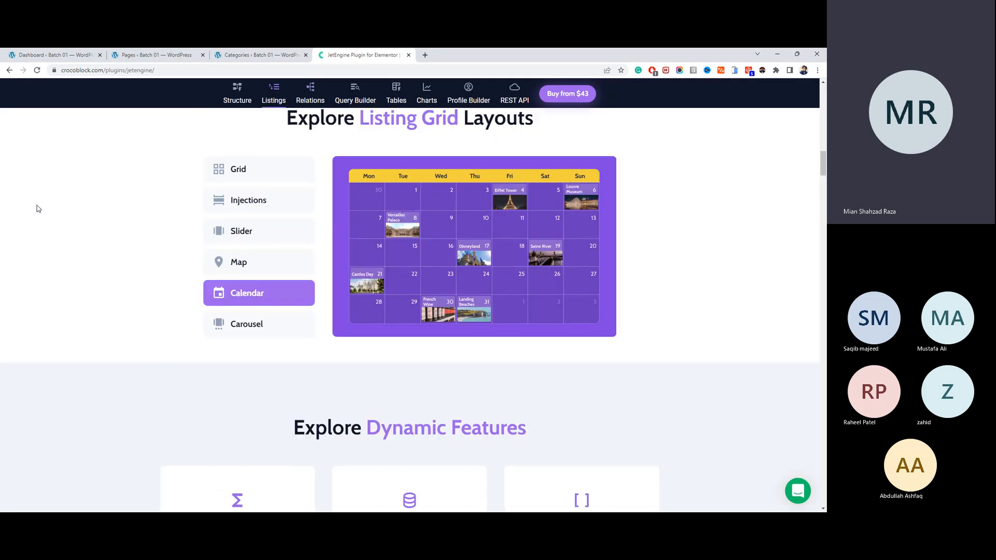
{"action": "scroll", "coordinate": [39, 207], "scroll_direction": "up", "scroll_amount": 10}
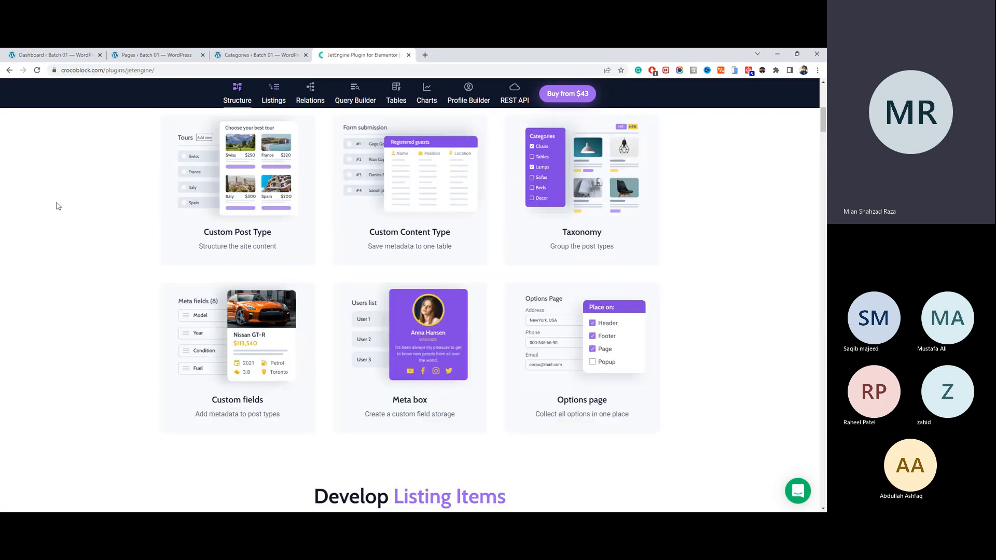
{"action": "scroll", "coordinate": [58, 203], "scroll_direction": "up", "scroll_amount": 5}
Step: Compare the Custom Fields and Pages submenus on the Categories page with the introduction of the JetEngine page
{"action": "left_click", "coordinate": [254, 54]}
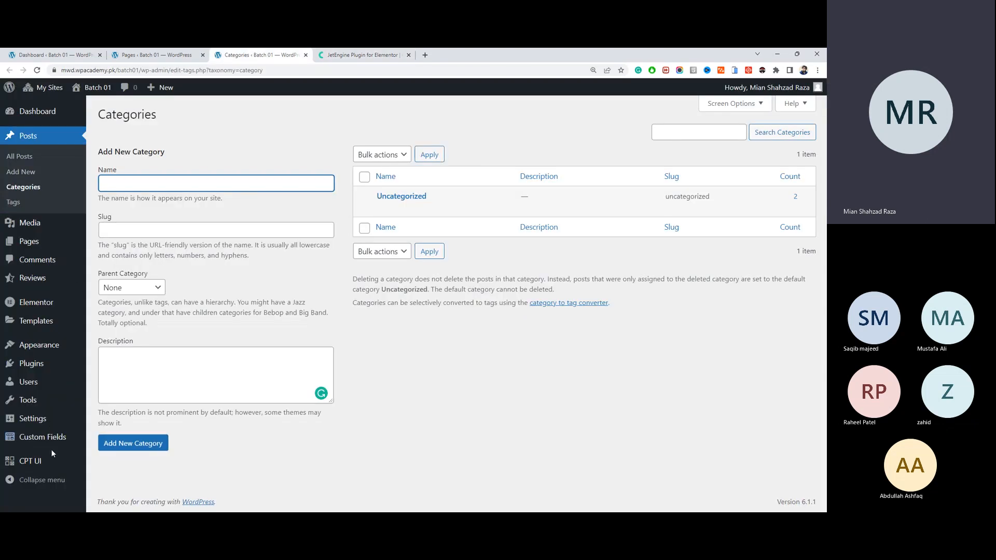
{"action": "mouse_move", "coordinate": [63, 445]}
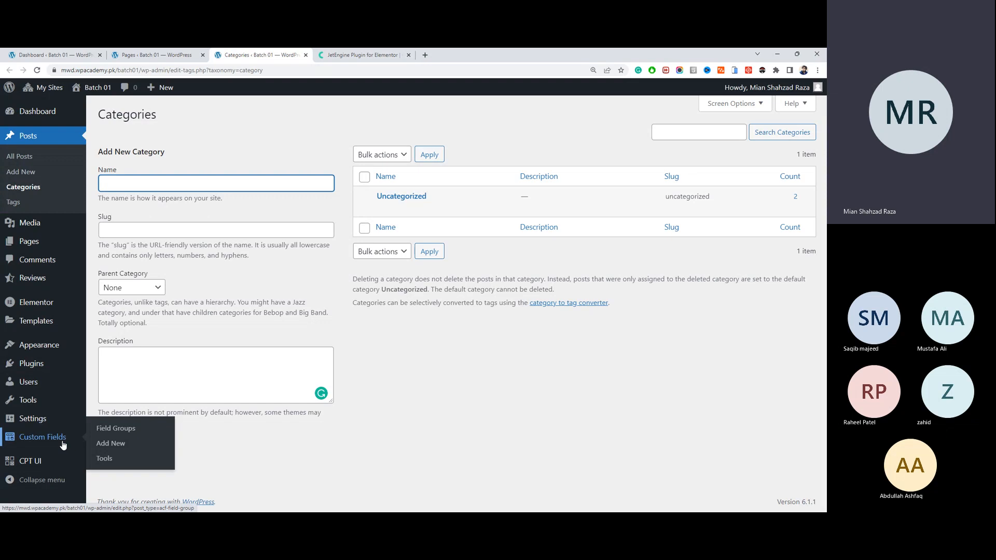
{"action": "left_click", "coordinate": [329, 57]}
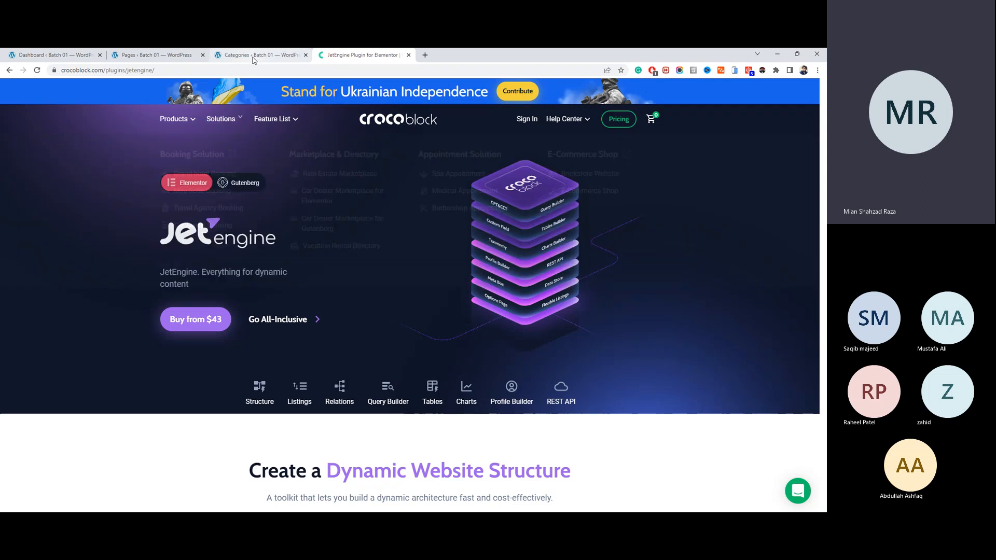
{"action": "left_click", "coordinate": [256, 55]}
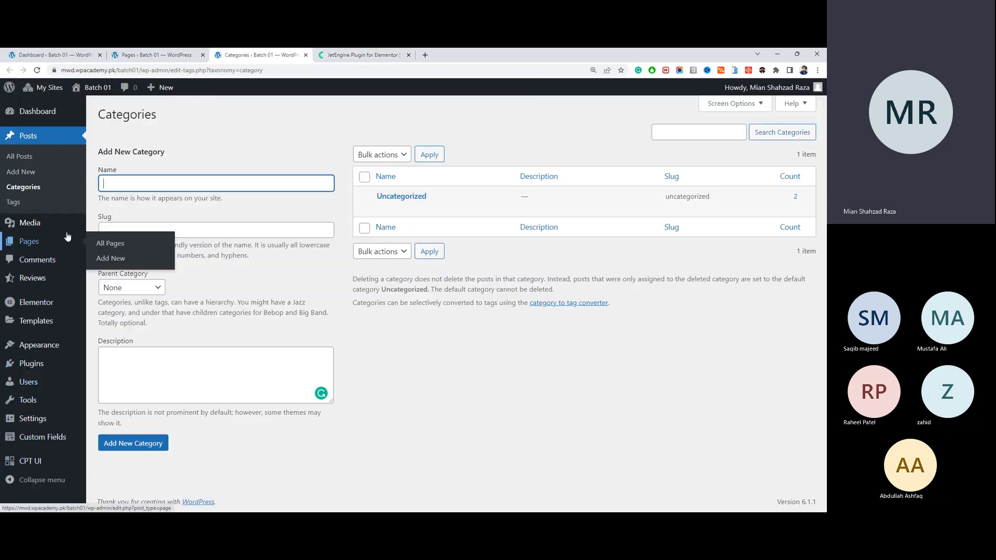
{"action": "left_click", "coordinate": [330, 55]}
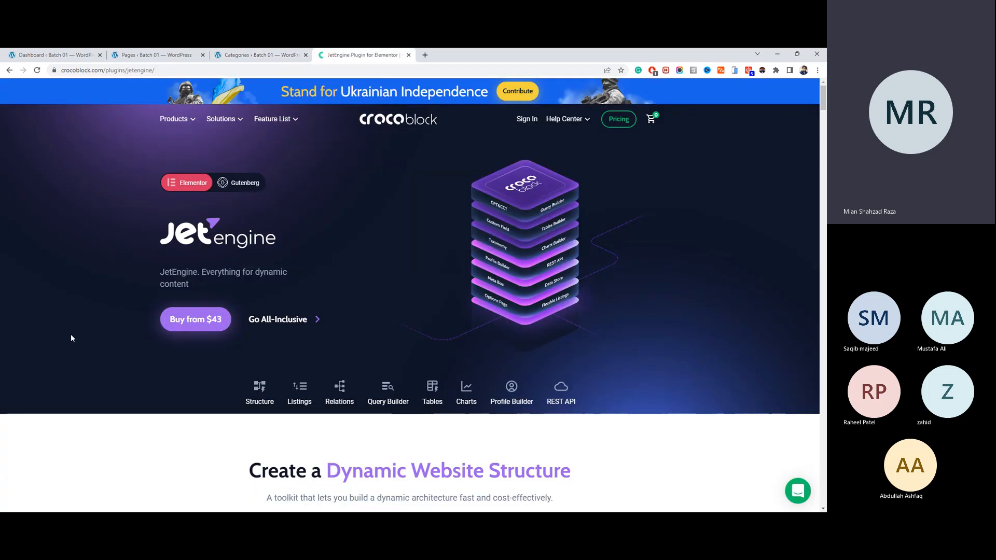
{"action": "scroll", "coordinate": [71, 337], "scroll_direction": "down", "scroll_amount": 2}
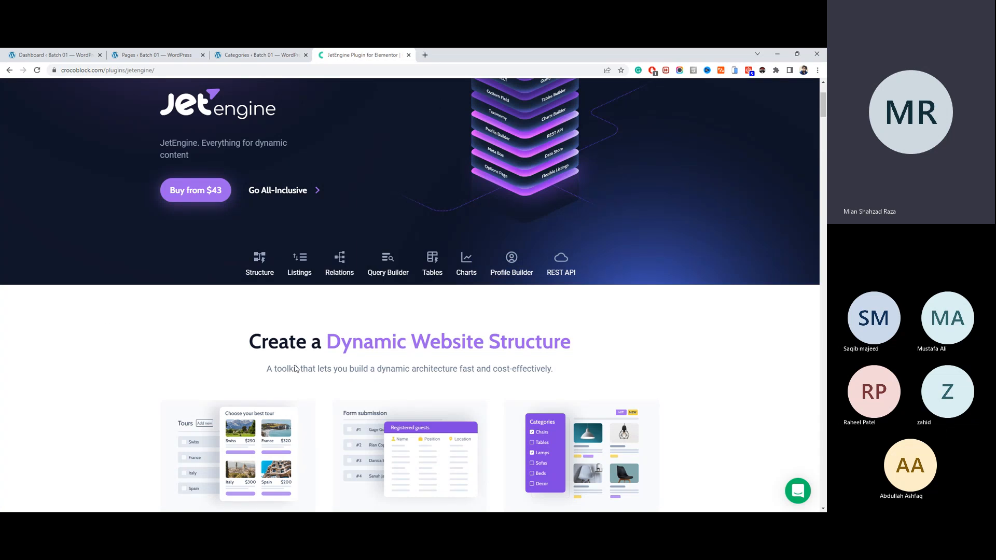
Step: Search Google for "toolset" on a new browser page
{"action": "key", "text": "ctrl+t"}
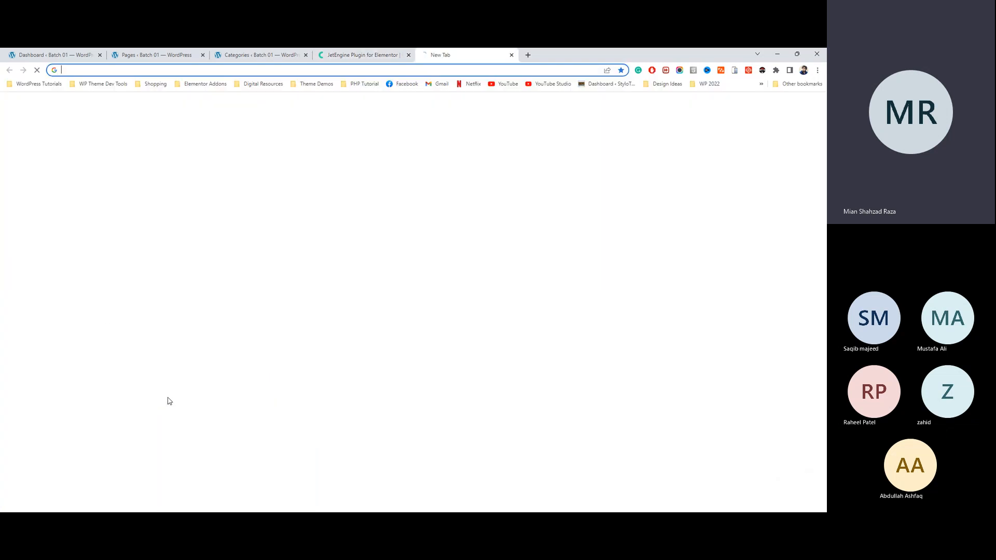
{"action": "type", "text": "toolx"}
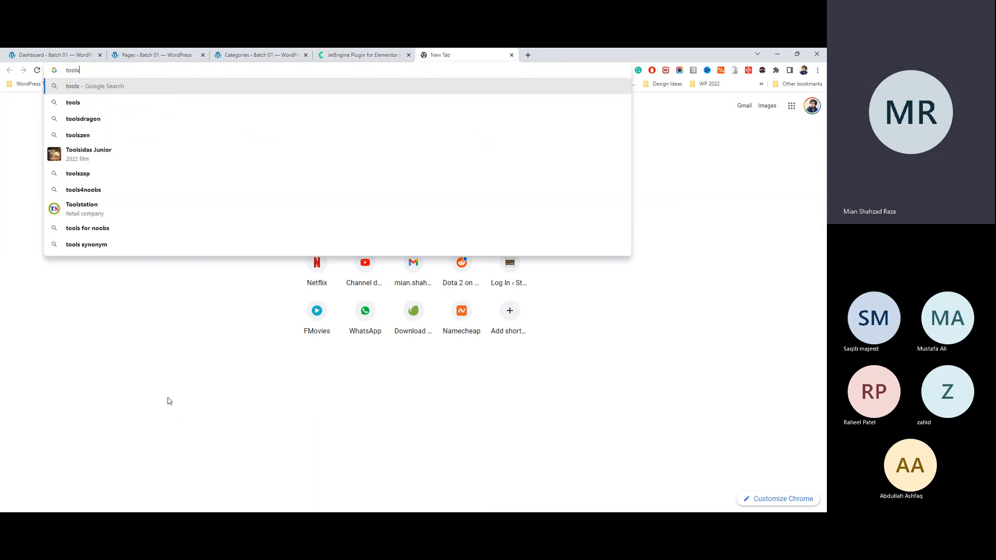
{"action": "key", "text": "BackSpace"}
{"action": "type", "text": "set"}
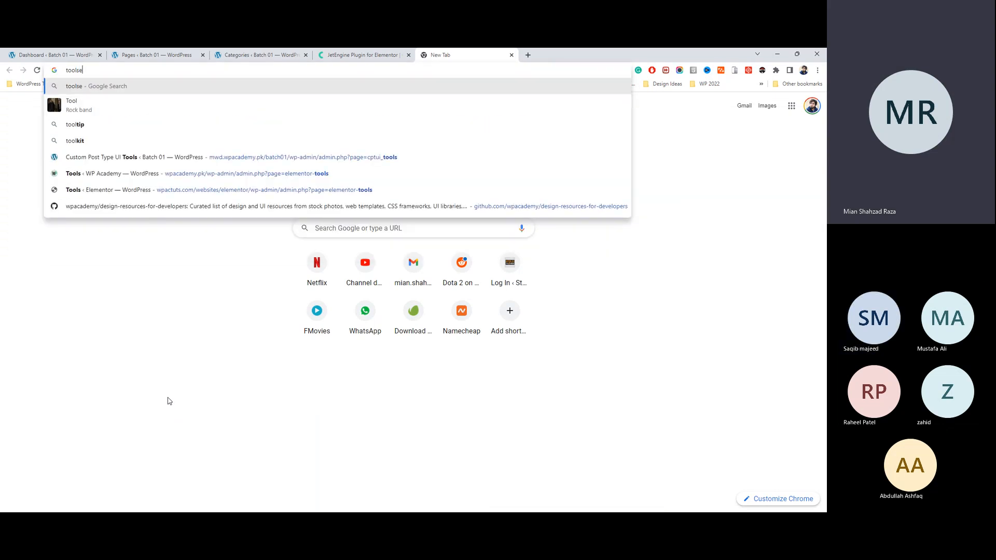
{"action": "key", "text": "Return"}
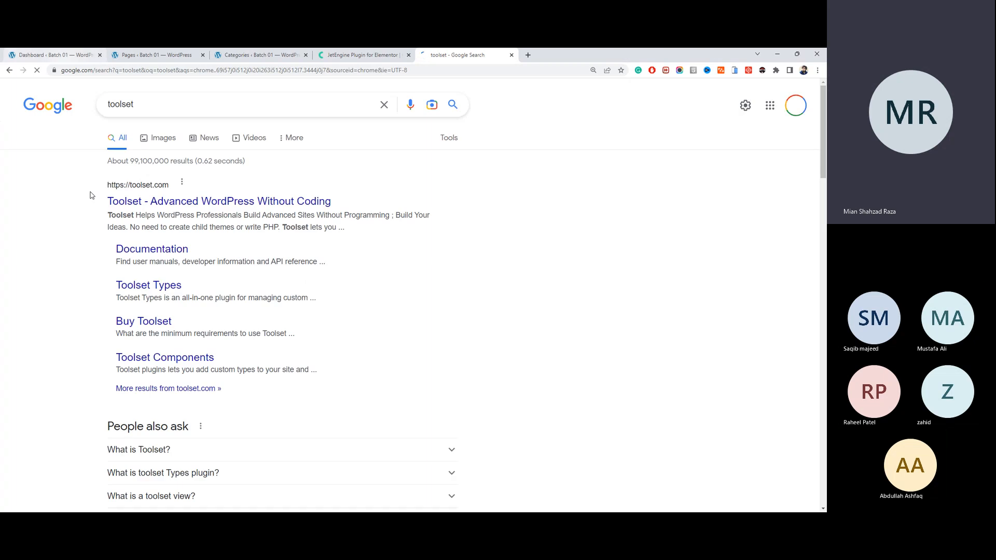
Step: Open the Toolset website from the search results and compare its header with the introduction of the JetEngine page
{"action": "left_click", "coordinate": [156, 202]}
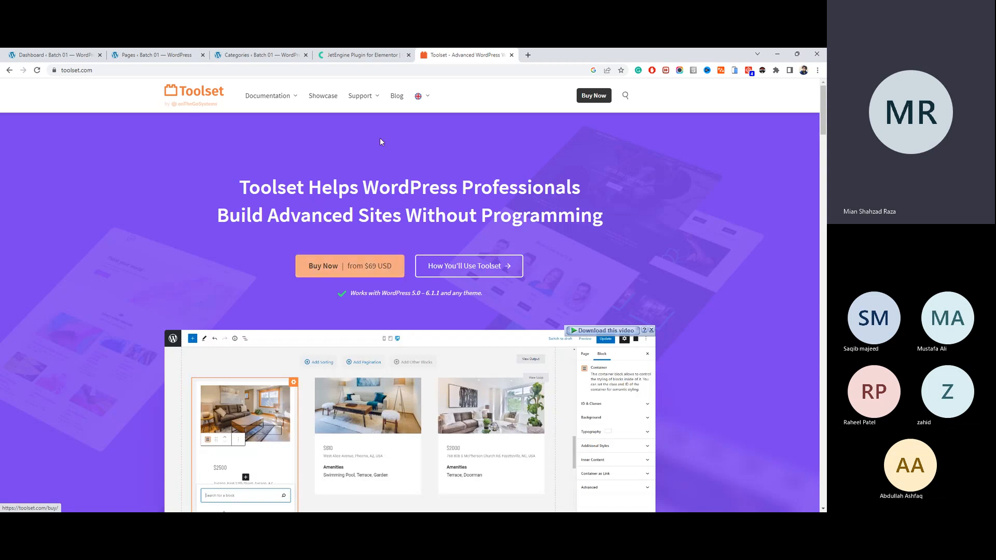
{"action": "left_click", "coordinate": [363, 55]}
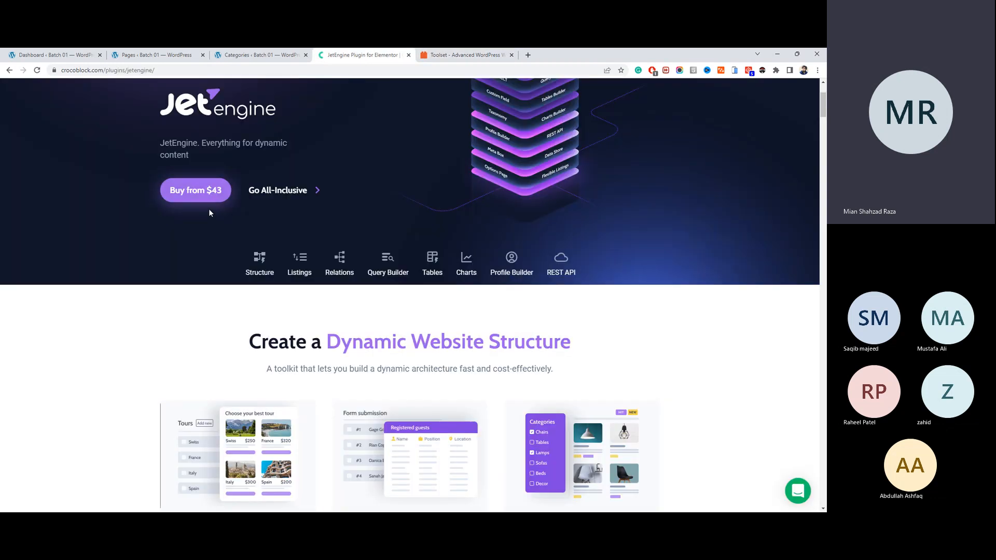
{"action": "left_click", "coordinate": [439, 58]}
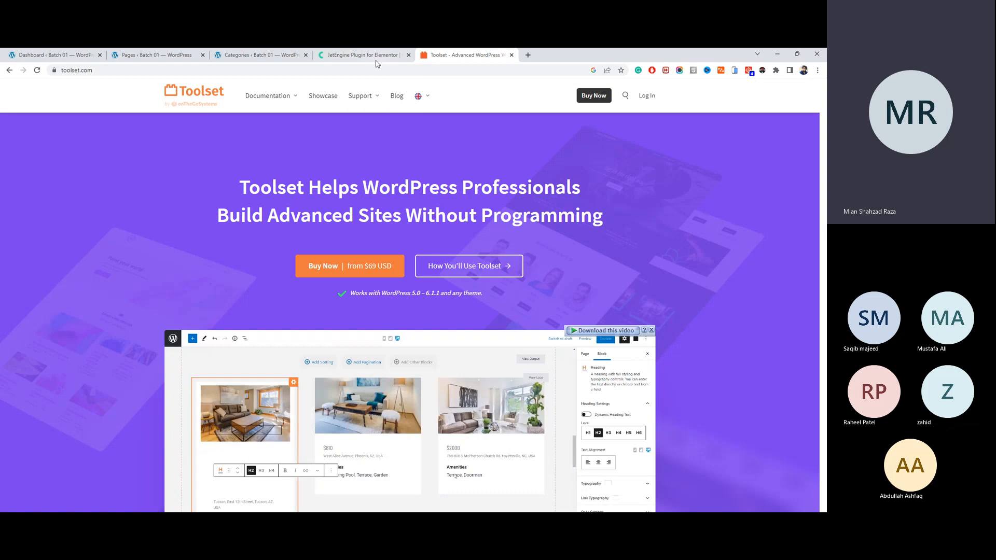
{"action": "left_click", "coordinate": [363, 55]}
{"action": "left_click", "coordinate": [457, 55]}
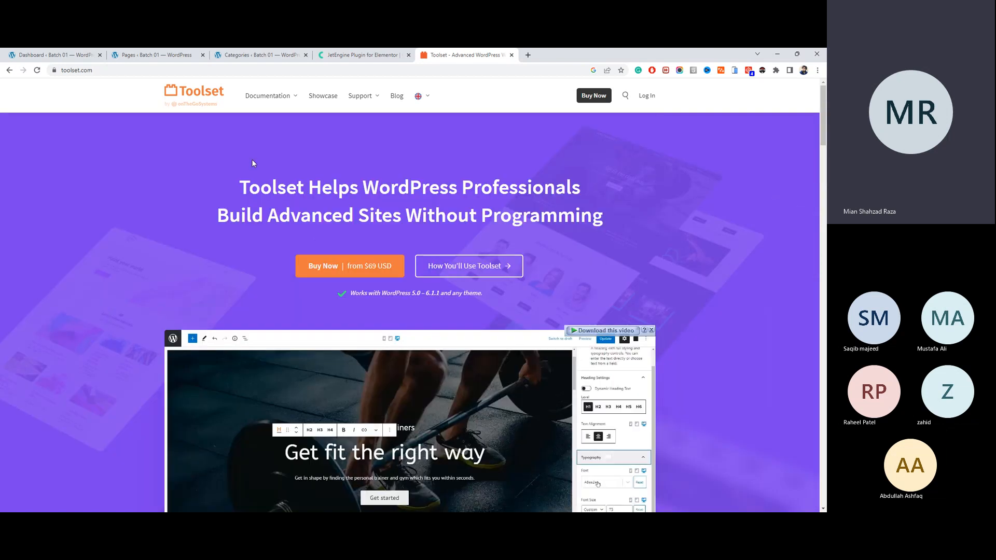
Step: Review the introduction of the Toolset home page and take a brief look at its How You'll Use Toolset page
{"action": "scroll", "coordinate": [252, 164], "scroll_direction": "down", "scroll_amount": 4}
{"action": "scroll", "coordinate": [252, 164], "scroll_direction": "up", "scroll_amount": 4}
{"action": "scroll", "coordinate": [270, 259], "scroll_direction": "down", "scroll_amount": 4}
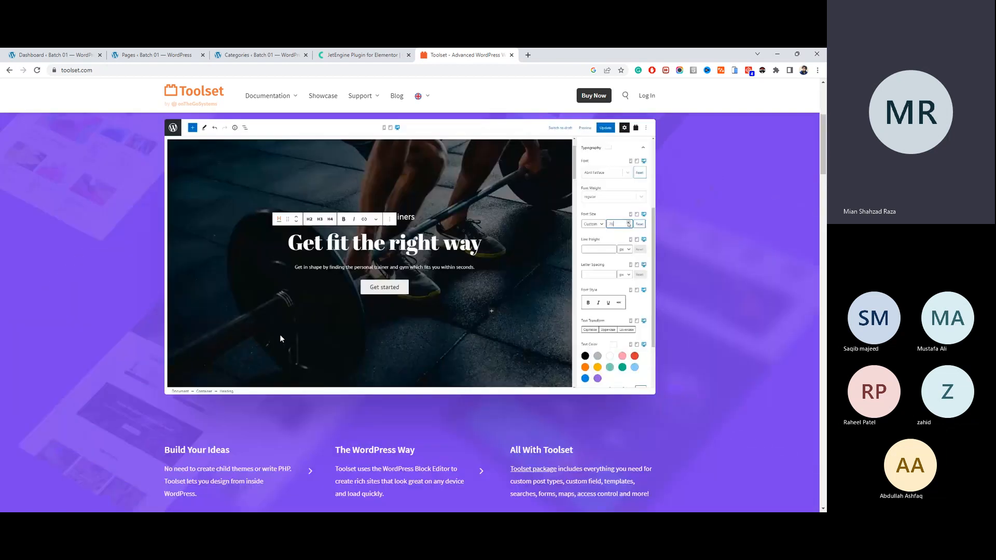
{"action": "scroll", "coordinate": [313, 234], "scroll_direction": "up", "scroll_amount": 4}
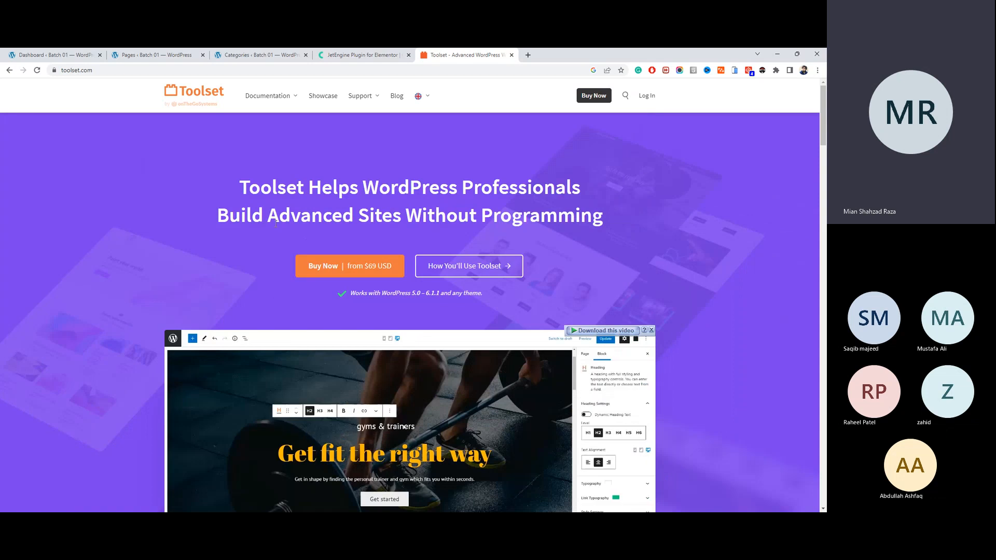
{"action": "scroll", "coordinate": [164, 248], "scroll_direction": "down", "scroll_amount": 7}
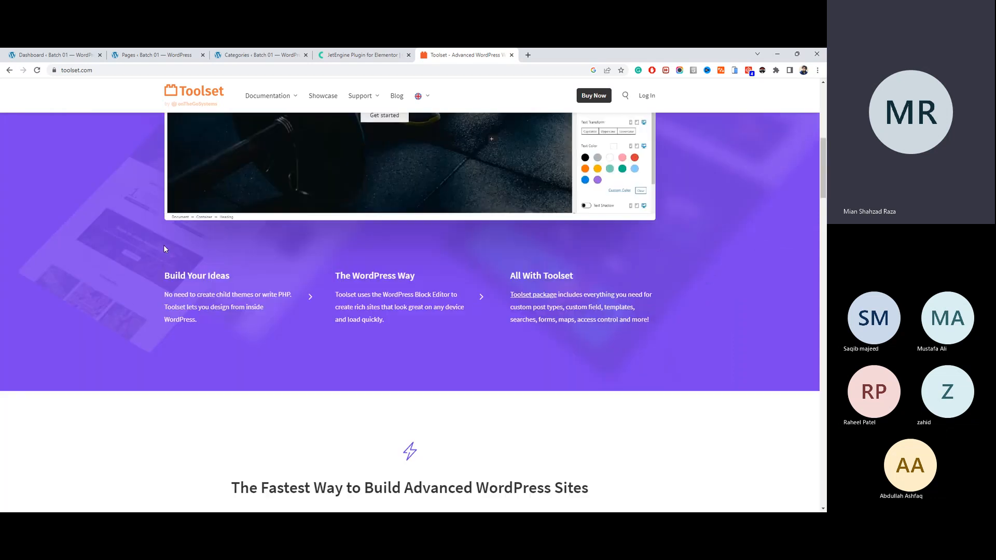
{"action": "scroll", "coordinate": [164, 248], "scroll_direction": "up", "scroll_amount": 7}
{"action": "mouse_move", "coordinate": [279, 95]}
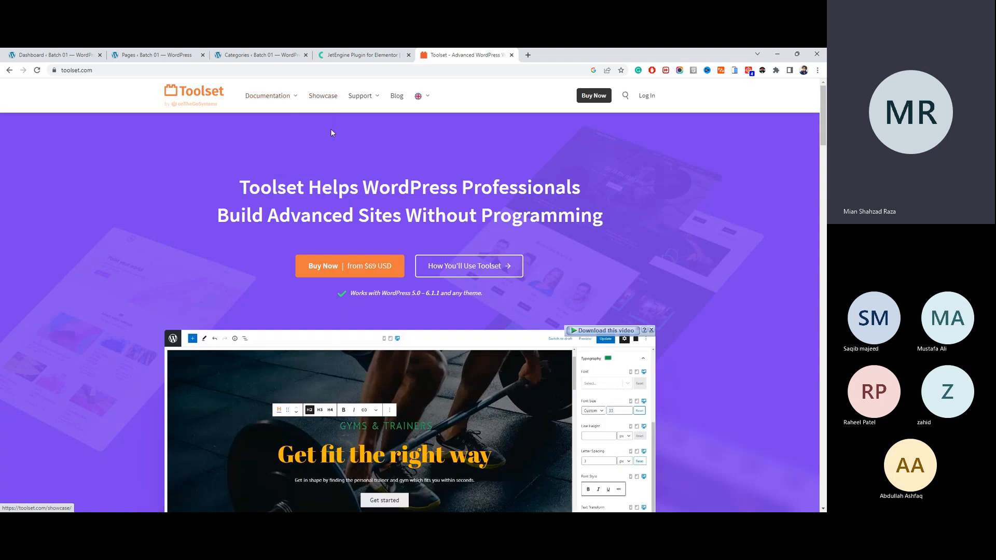
{"action": "scroll", "coordinate": [223, 261], "scroll_direction": "down", "scroll_amount": 7}
{"action": "scroll", "coordinate": [222, 261], "scroll_direction": "up", "scroll_amount": 7}
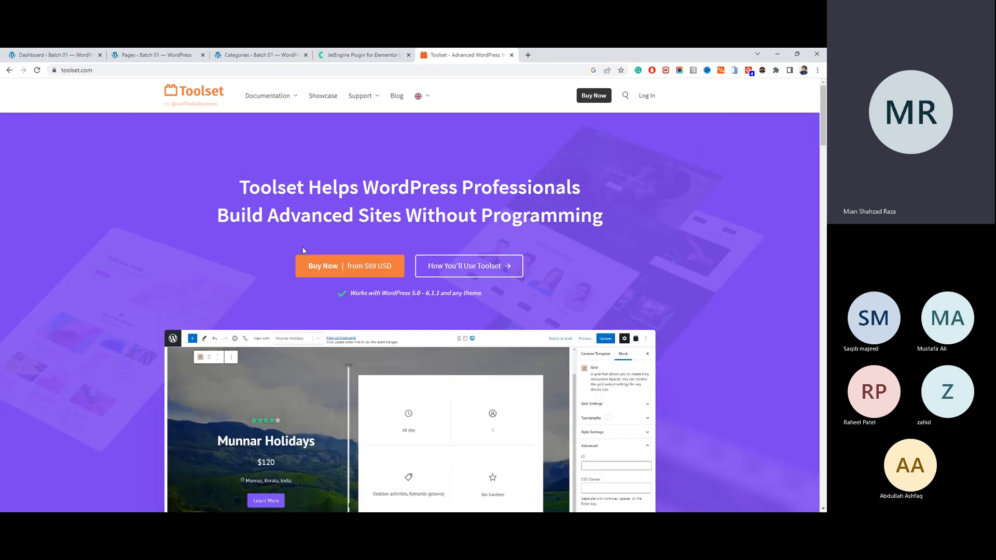
{"action": "left_click", "coordinate": [457, 267]}
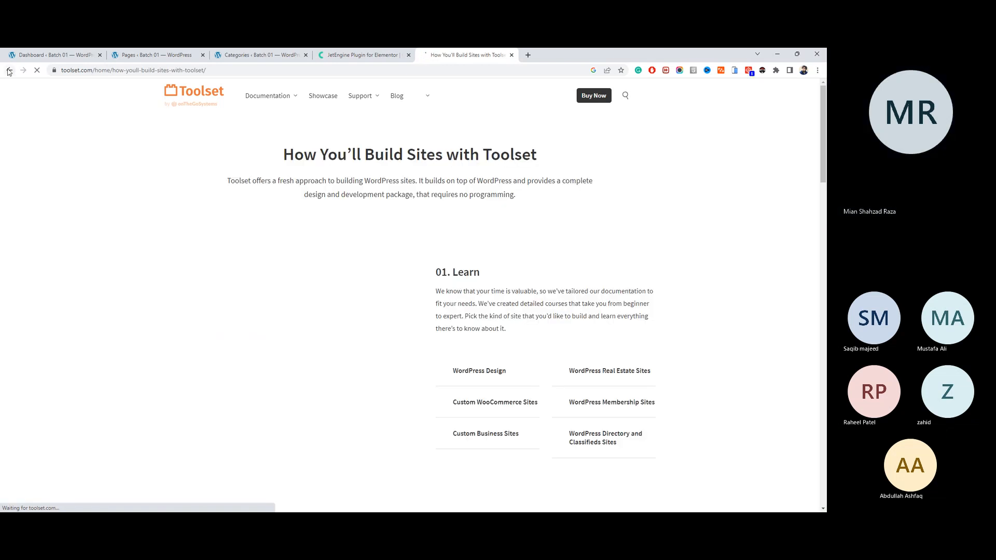
{"action": "left_click", "coordinate": [10, 70]}
Step: Examine the Toolset home page's feature sections, from custom post types and grids to forms, searches, maps and multilingual support
{"action": "scroll", "coordinate": [130, 218], "scroll_direction": "down", "scroll_amount": 10}
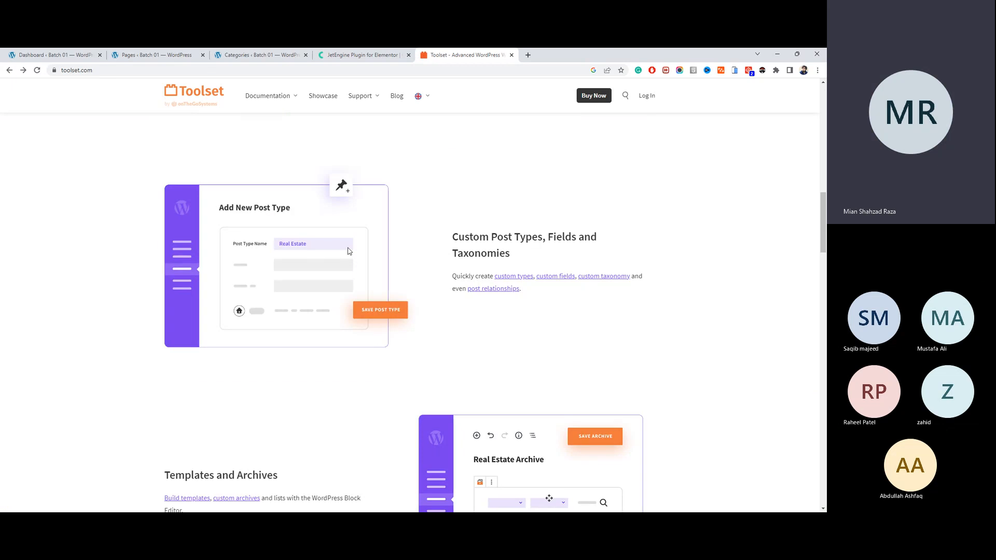
{"action": "scroll", "coordinate": [349, 251], "scroll_direction": "down", "scroll_amount": 5}
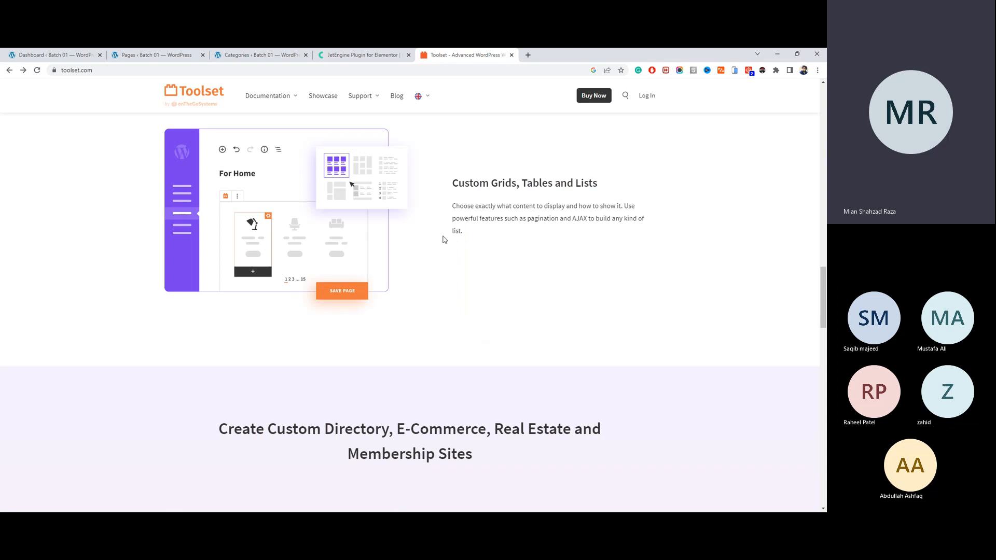
{"action": "scroll", "coordinate": [477, 238], "scroll_direction": "down", "scroll_amount": 8}
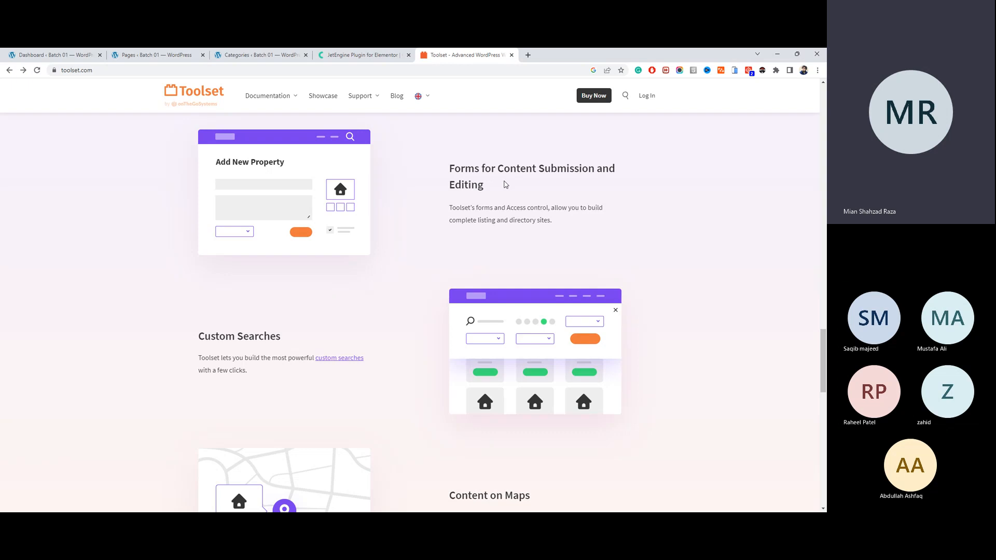
{"action": "scroll", "coordinate": [504, 186], "scroll_direction": "down", "scroll_amount": 3}
{"action": "scroll", "coordinate": [415, 291], "scroll_direction": "down", "scroll_amount": 2}
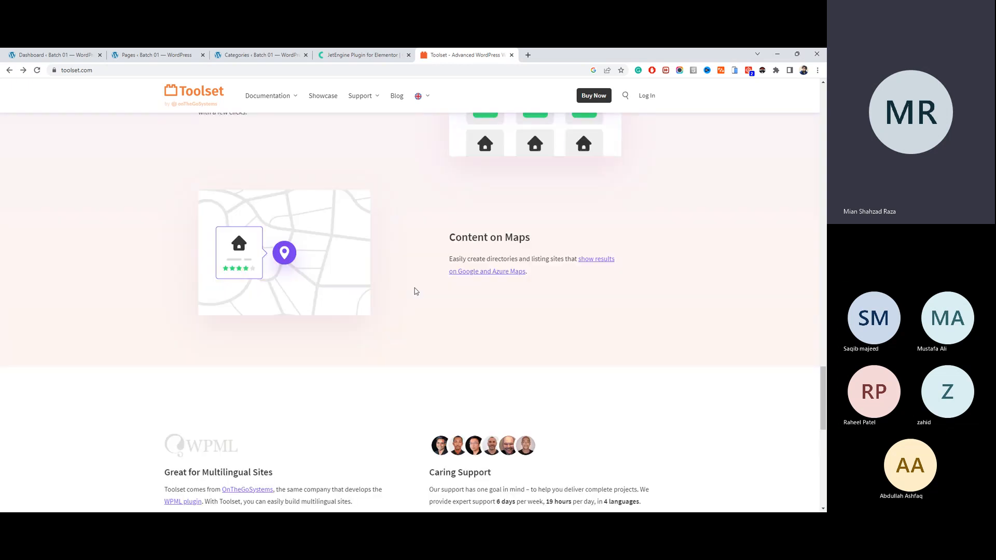
{"action": "scroll", "coordinate": [415, 291], "scroll_direction": "down", "scroll_amount": 3}
{"action": "scroll", "coordinate": [414, 291], "scroll_direction": "up", "scroll_amount": 7}
{"action": "scroll", "coordinate": [415, 291], "scroll_direction": "down", "scroll_amount": 8}
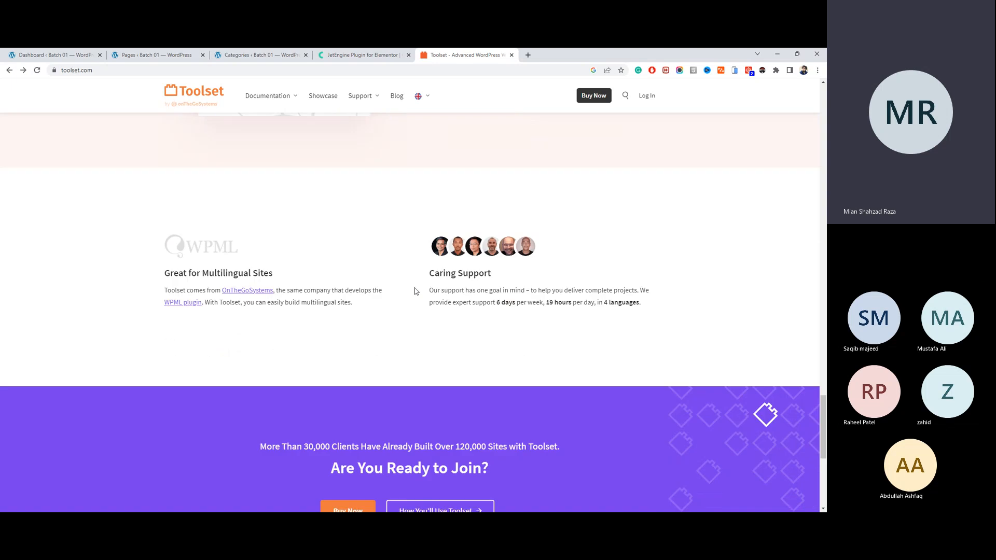
{"action": "scroll", "coordinate": [414, 291], "scroll_direction": "down", "scroll_amount": 5}
{"action": "scroll", "coordinate": [414, 289], "scroll_direction": "up", "scroll_amount": 20}
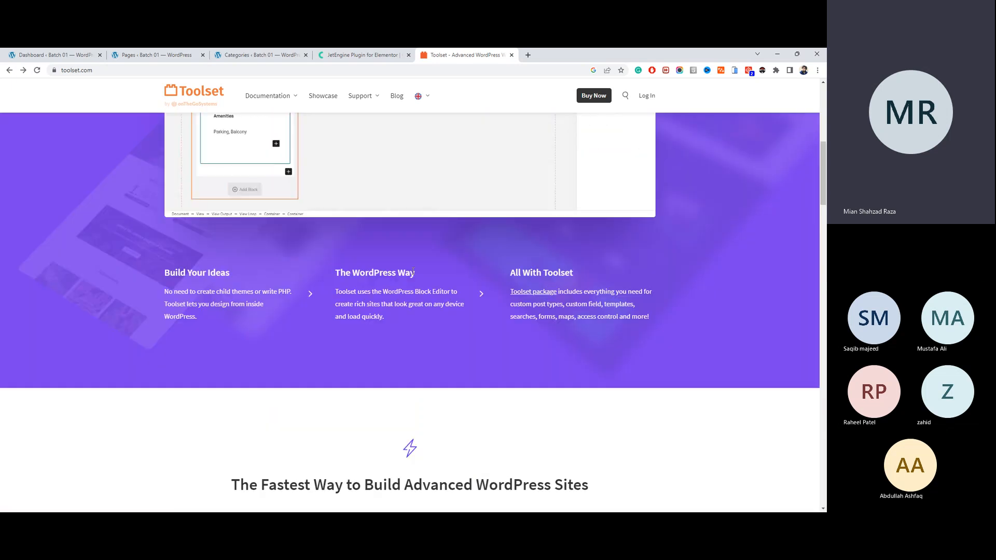
{"action": "scroll", "coordinate": [413, 271], "scroll_direction": "up", "scroll_amount": 9}
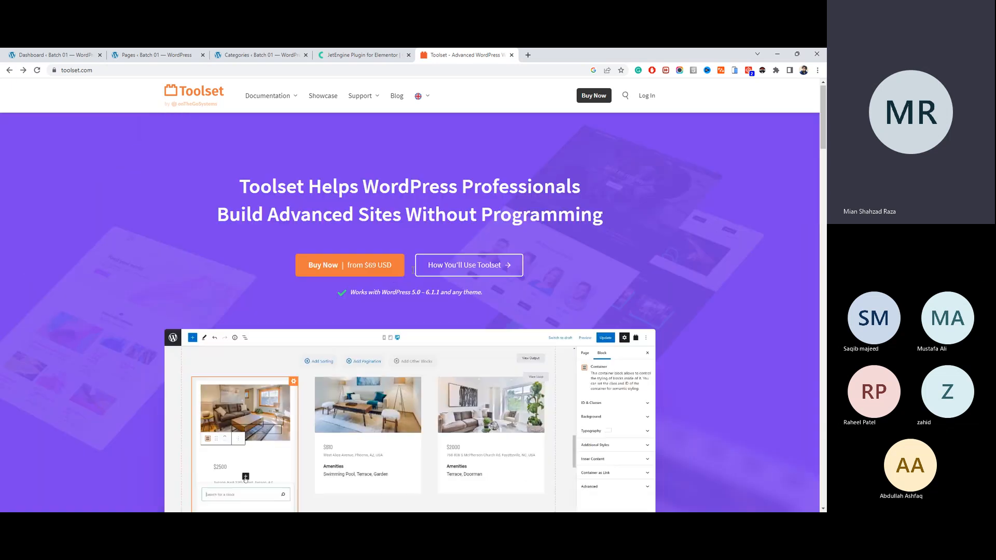
Step: Compare the Toolset home page with the JetEngine page and view the Crocoblock product list
{"action": "left_click", "coordinate": [401, 57]}
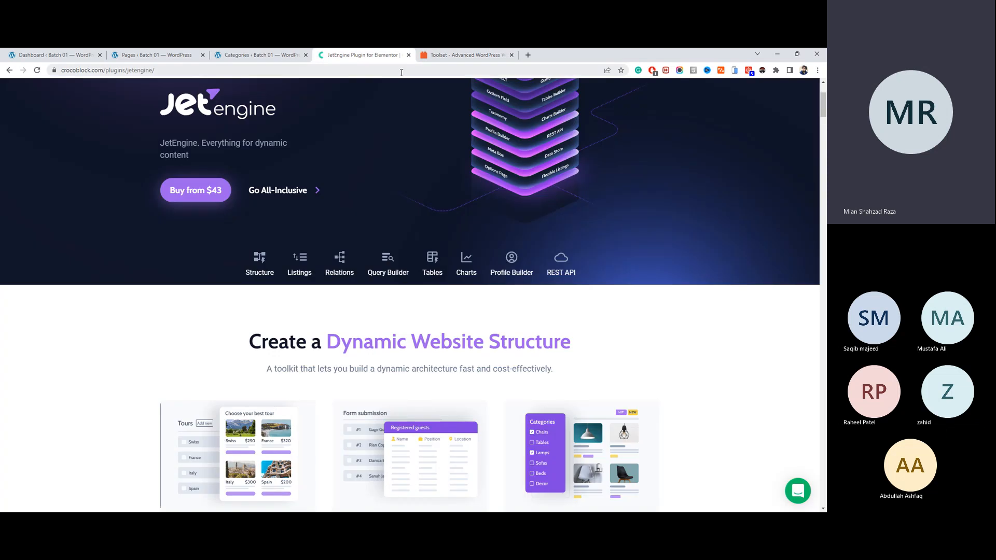
{"action": "left_click", "coordinate": [447, 56]}
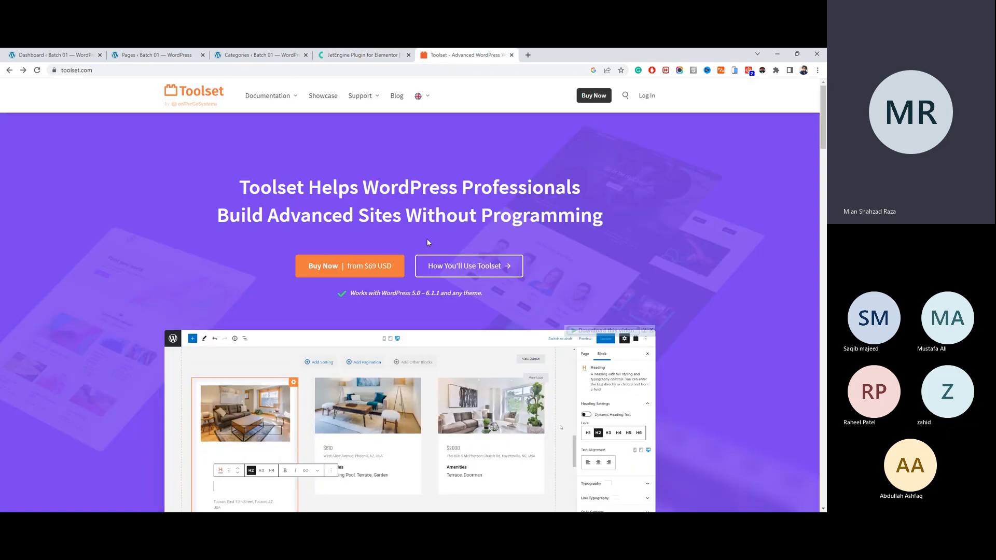
{"action": "left_click", "coordinate": [364, 55]}
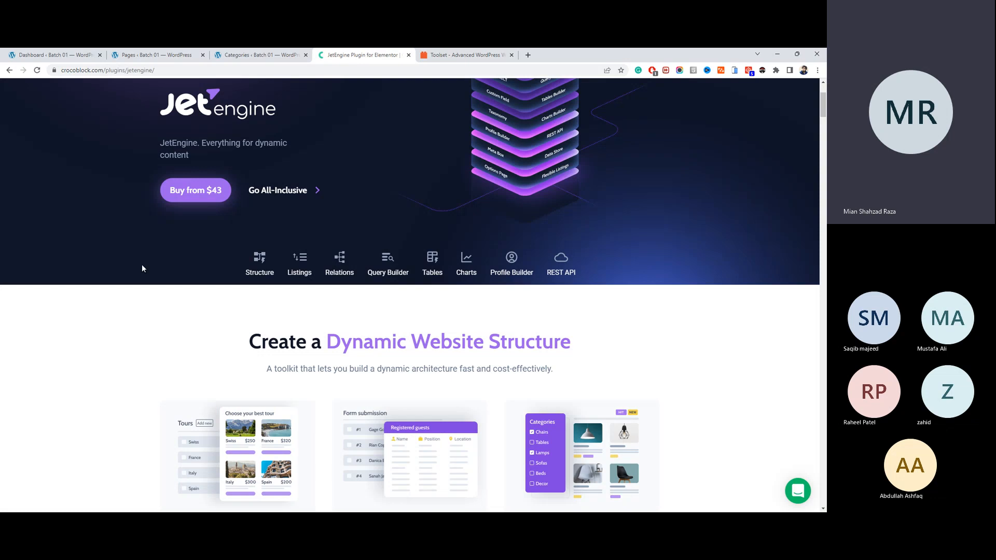
{"action": "scroll", "coordinate": [130, 268], "scroll_direction": "up", "scroll_amount": 3}
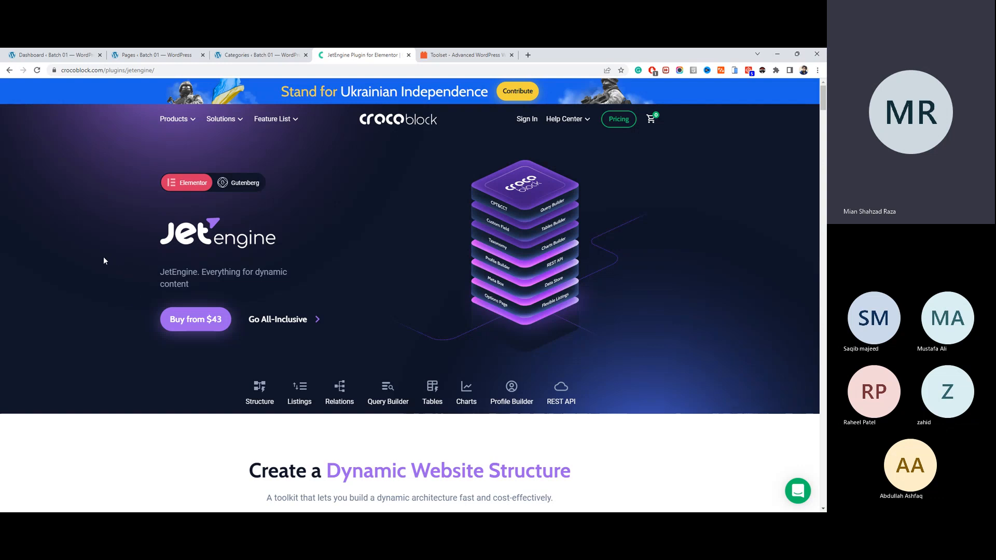
{"action": "mouse_move", "coordinate": [174, 118]}
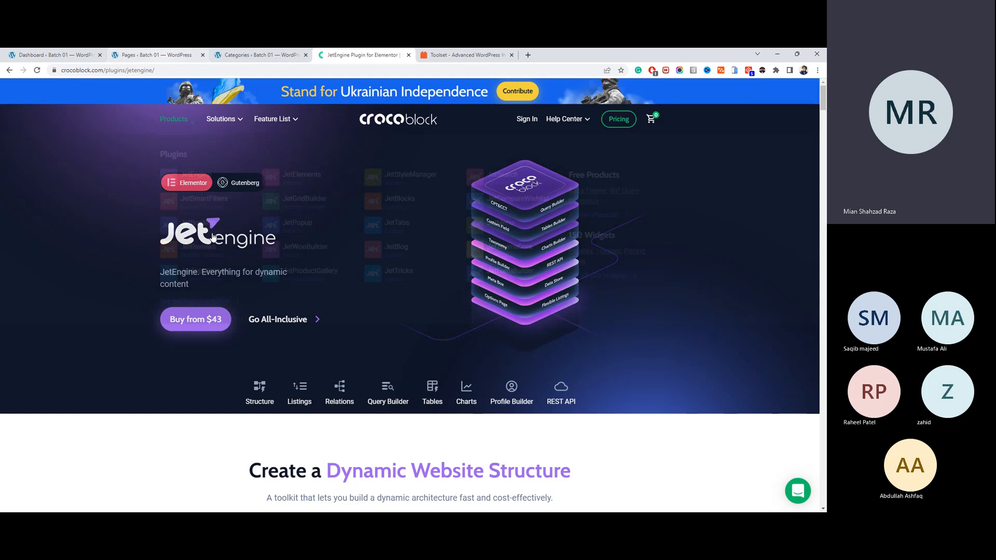
Step: View the Custom Fields submenu on the WordPress Categories page and return to the JetEngine page
{"action": "left_click", "coordinate": [233, 53]}
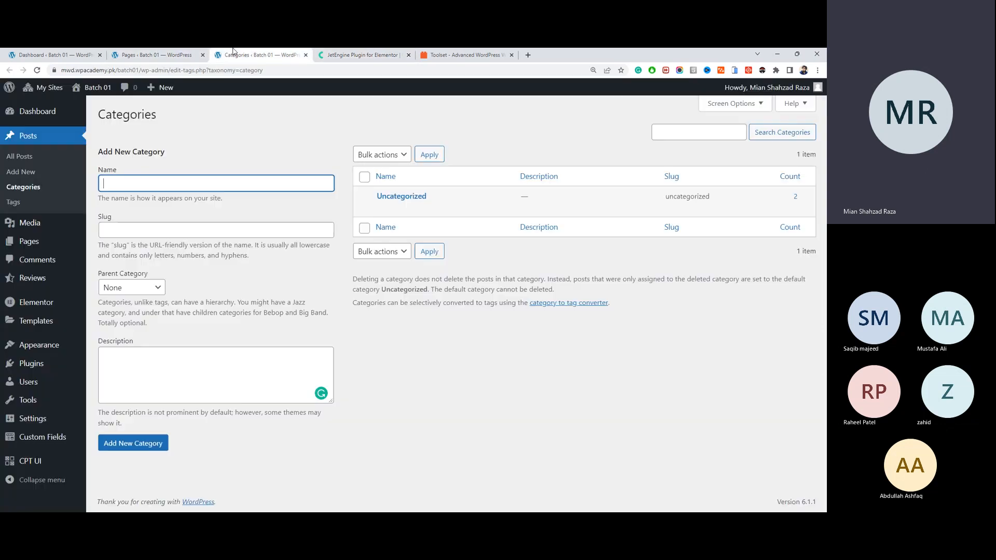
{"action": "mouse_move", "coordinate": [42, 444]}
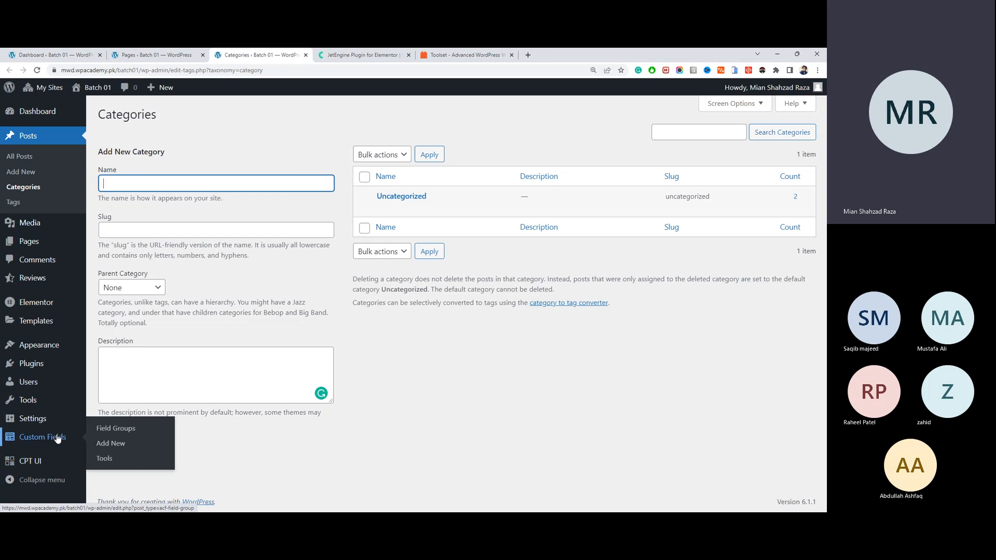
{"action": "left_click", "coordinate": [363, 54]}
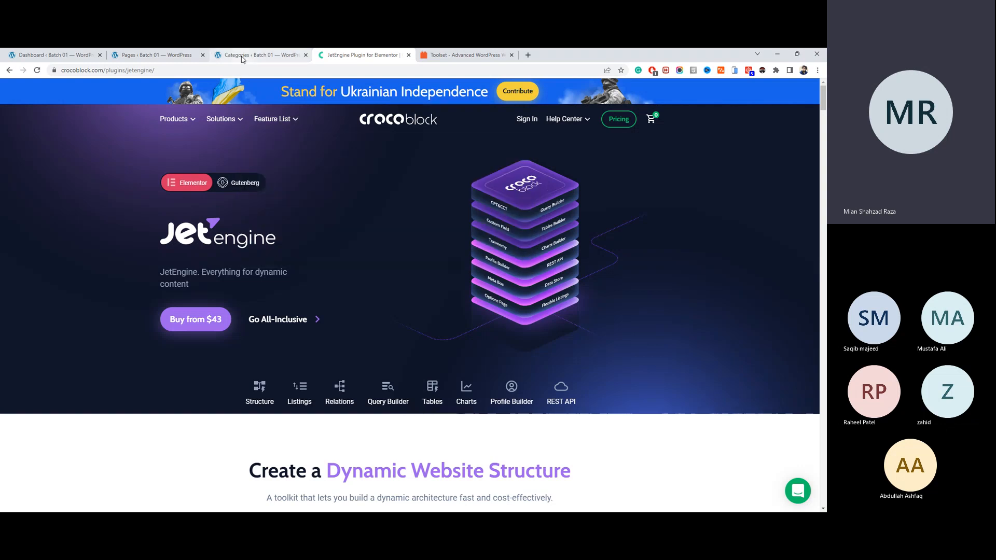
Step: Look up "acf" on a new browser page, open the ACF PRO pricing and highlight the Personal plan's current price
{"action": "left_click", "coordinate": [528, 55]}
{"action": "type", "text": "acf"}
{"action": "key", "text": "Return"}
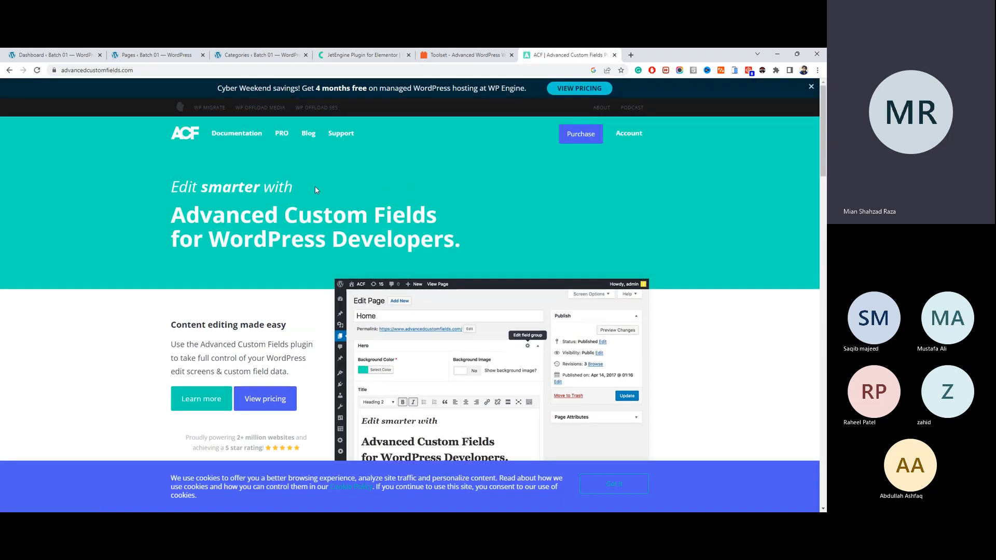
{"action": "left_click", "coordinate": [592, 144]}
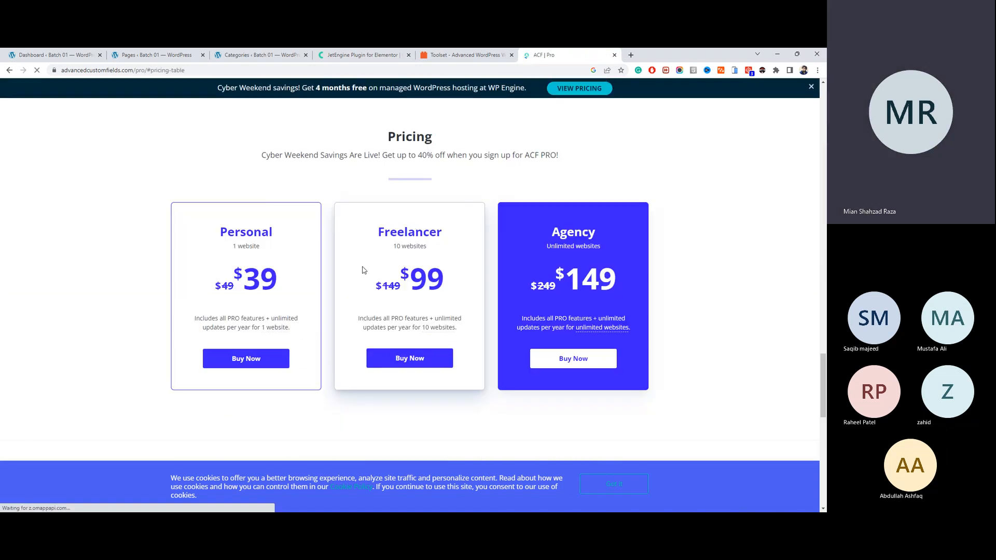
{"action": "left_click_drag", "start_coordinate": [279, 284], "coordinate": [238, 275]}
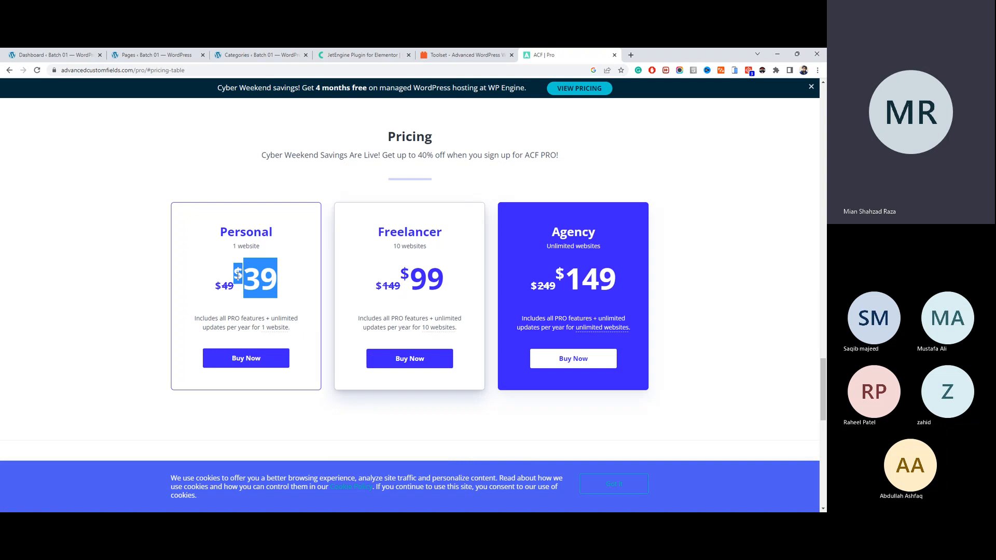
Step: Check the JetEngine page against the ACF PRO pricing and highlight the Cyber Weekend savings line
{"action": "left_click", "coordinate": [365, 56]}
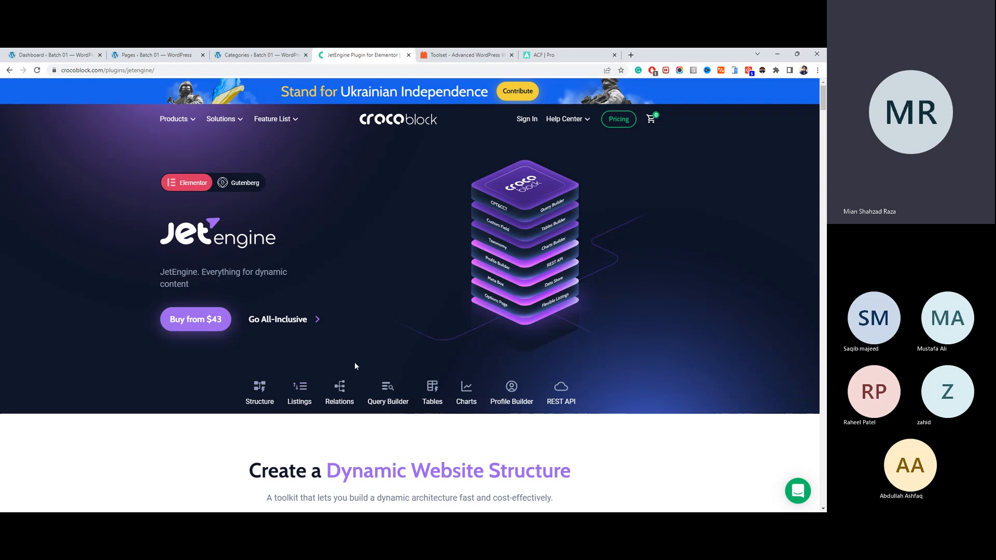
{"action": "left_click", "coordinate": [548, 57]}
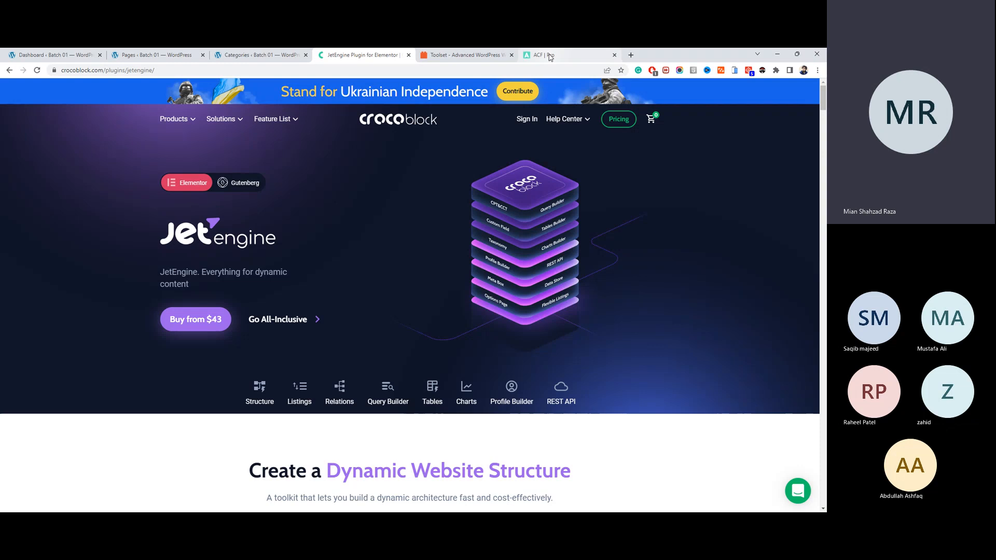
{"action": "left_click", "coordinate": [407, 159]}
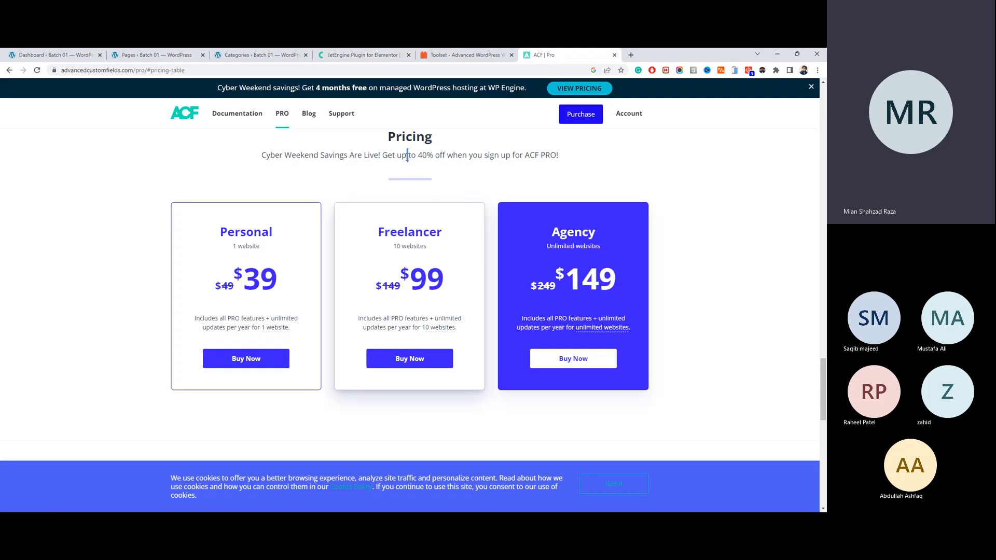
{"action": "triple_click", "coordinate": [407, 156]}
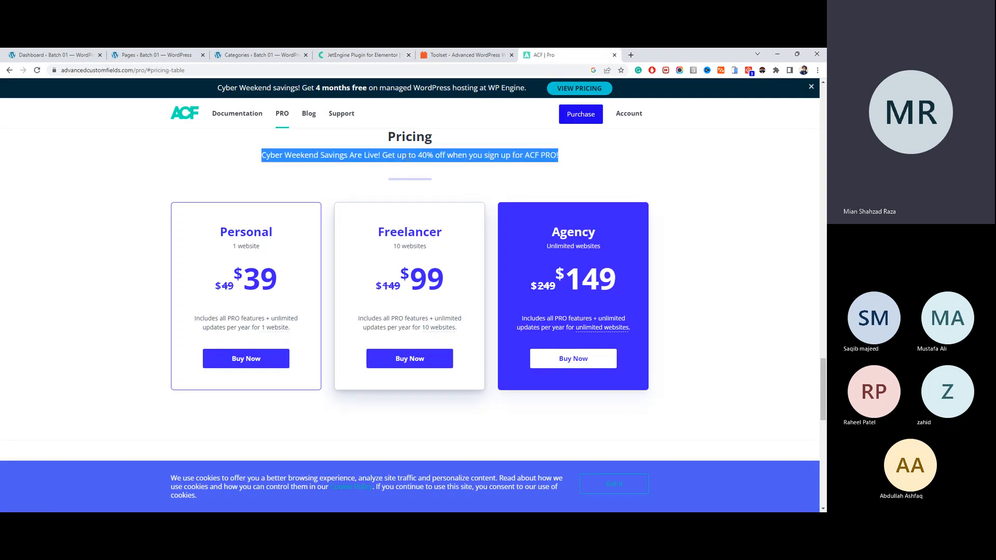
Step: Accept the ACF site's cookie notice and review the ACF v6 feature list before returning to the JetEngine page
{"action": "left_click", "coordinate": [614, 484]}
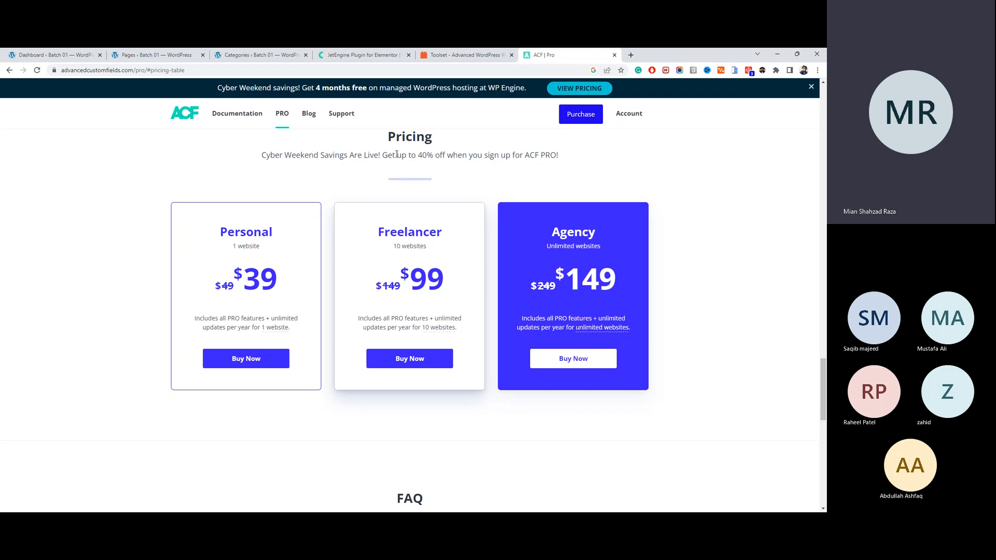
{"action": "scroll", "coordinate": [457, 165], "scroll_direction": "up", "scroll_amount": 7}
{"action": "scroll", "coordinate": [400, 157], "scroll_direction": "up", "scroll_amount": 3}
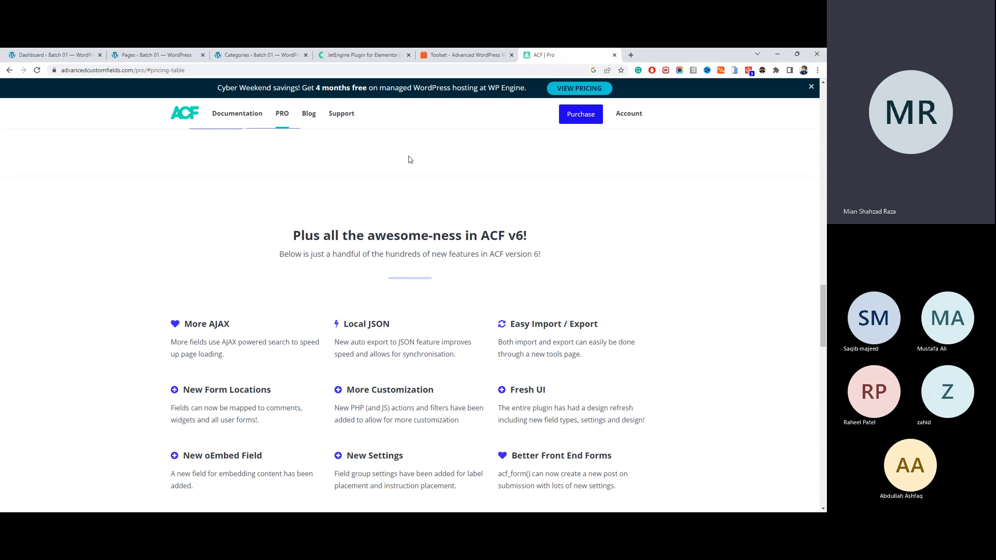
{"action": "left_click", "coordinate": [395, 55]}
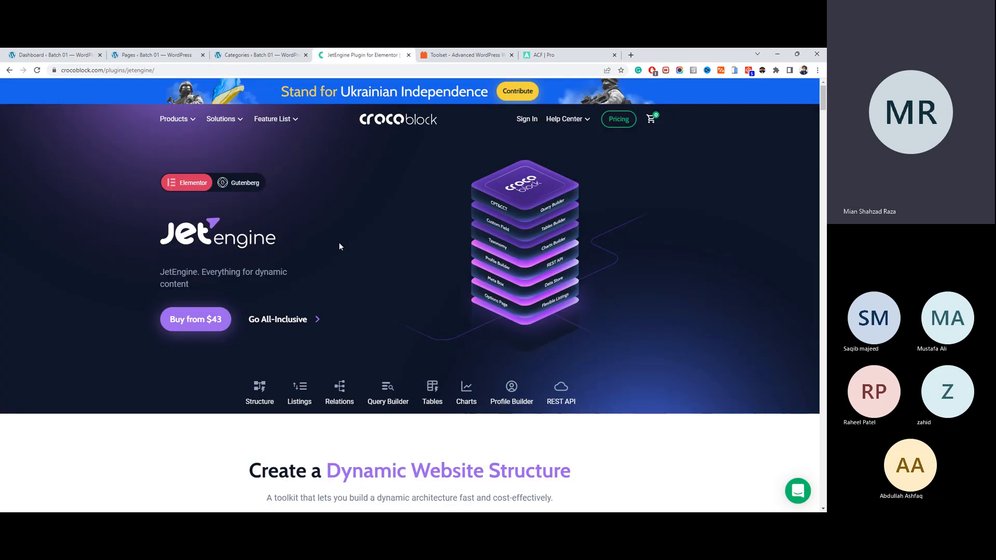
Step: Return to the ACF PRO page and highlight the "Plus all the awesome-ness in ACF v6!" heading with its subtitle
{"action": "left_click", "coordinate": [545, 55]}
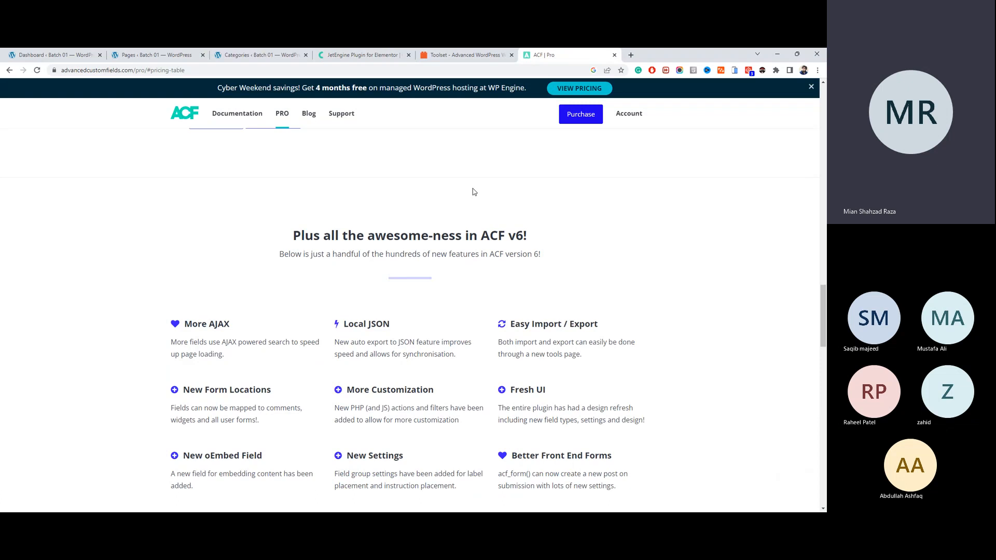
{"action": "scroll", "coordinate": [472, 188], "scroll_direction": "down", "scroll_amount": 3}
{"action": "scroll", "coordinate": [491, 186], "scroll_direction": "up", "scroll_amount": 3}
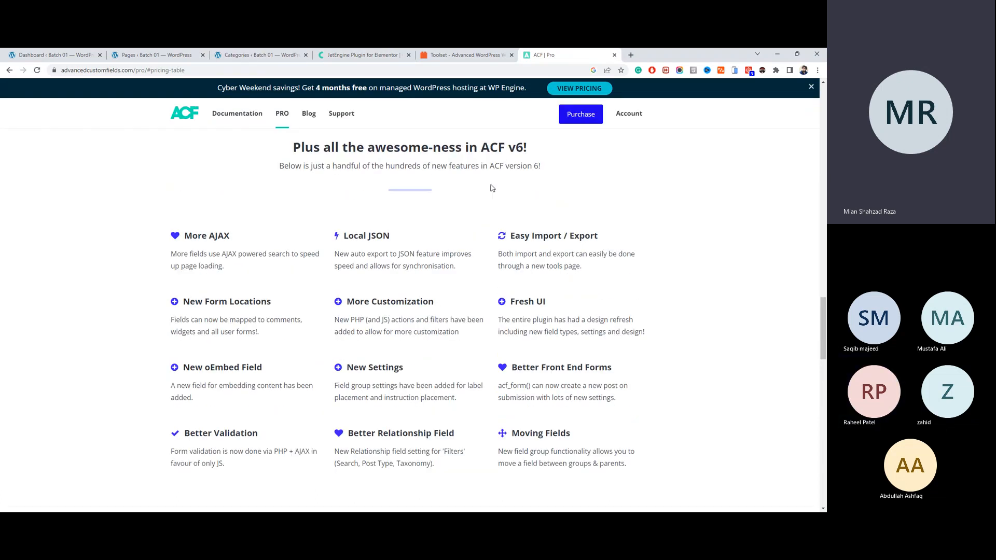
{"action": "left_click_drag", "start_coordinate": [560, 263], "coordinate": [293, 232]}
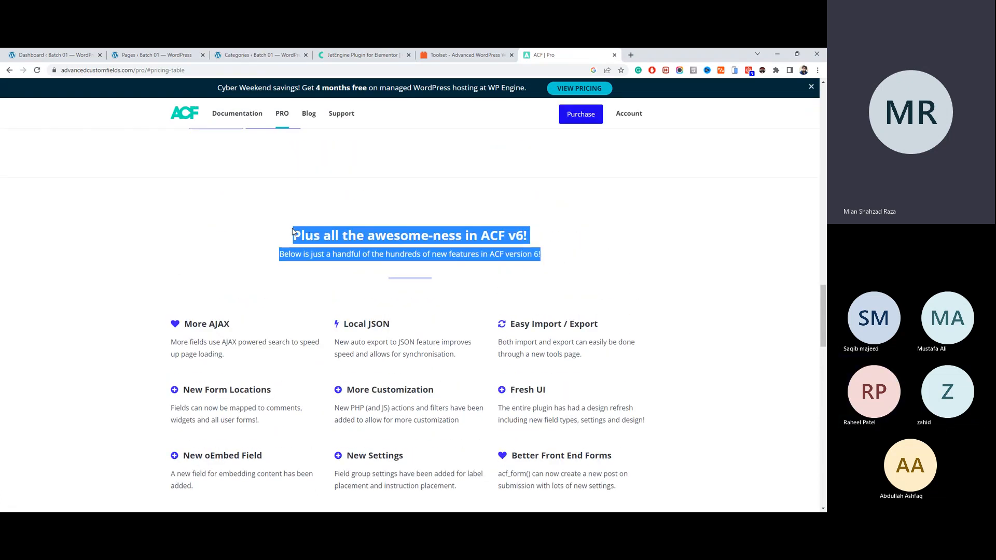
{"action": "scroll", "coordinate": [378, 230], "scroll_direction": "up", "scroll_amount": 3}
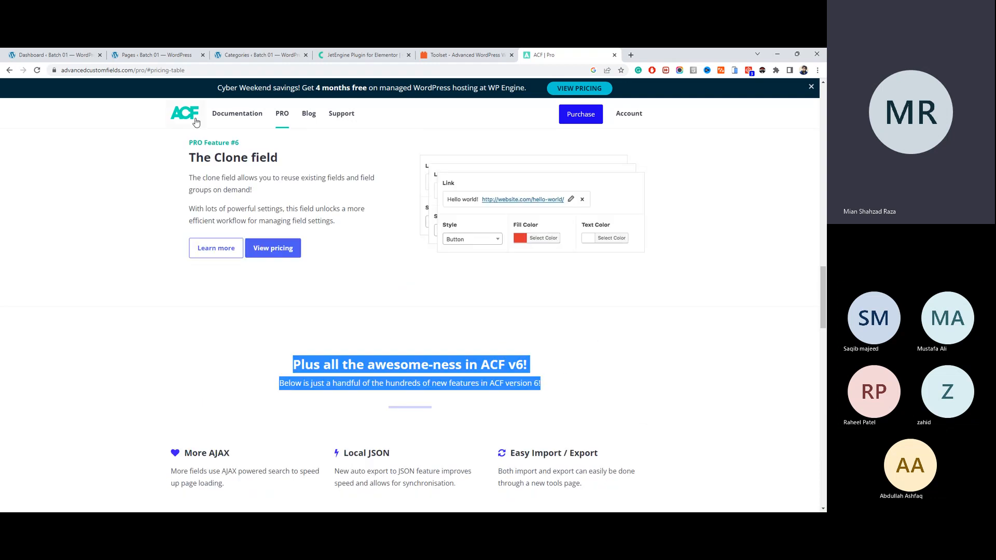
Step: Review the JetEngine page's feature sections and its Custom and All-Inclusive subscription offers
{"action": "left_click", "coordinate": [343, 55]}
{"action": "scroll", "coordinate": [362, 303], "scroll_direction": "down", "scroll_amount": 10}
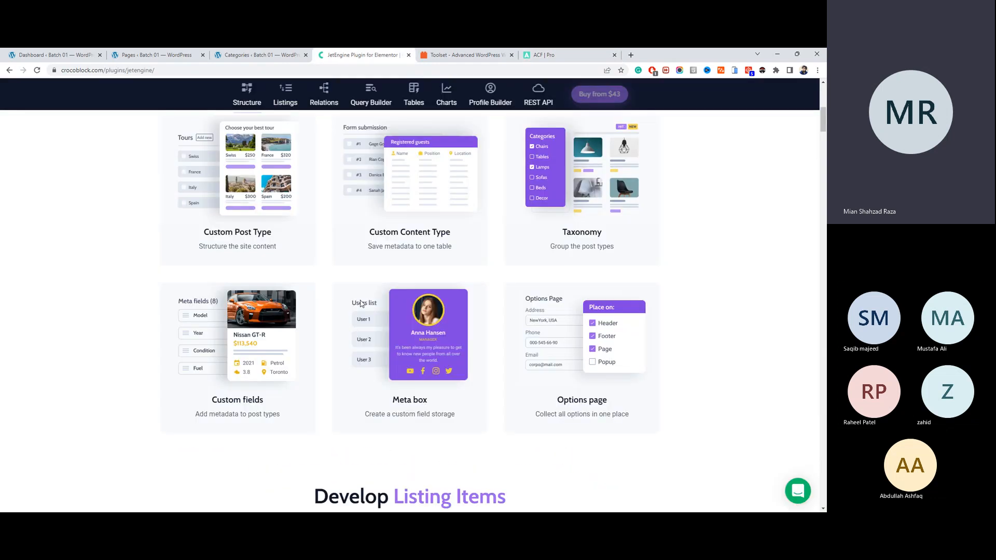
{"action": "scroll", "coordinate": [362, 304], "scroll_direction": "down", "scroll_amount": 20}
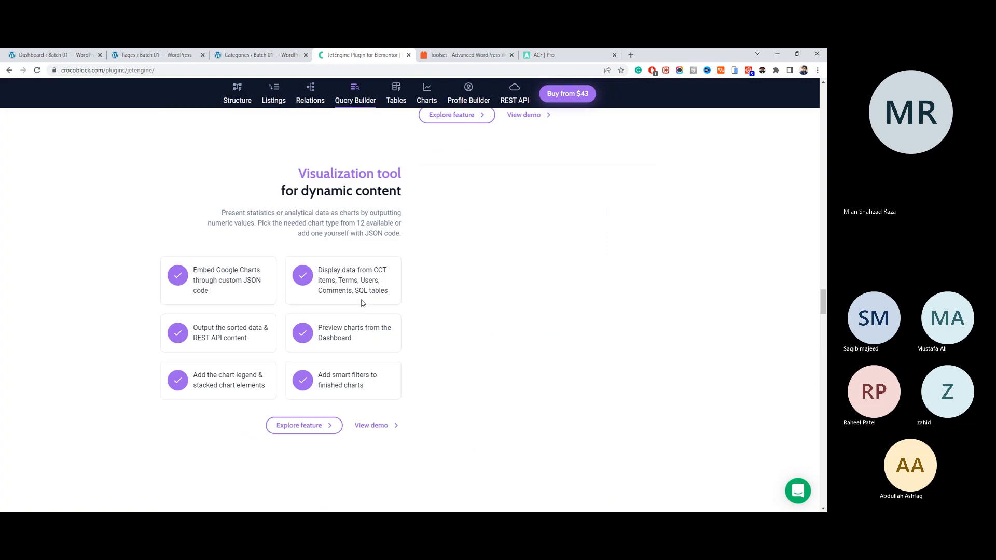
{"action": "left_click_drag", "start_coordinate": [823, 302], "coordinate": [805, 491]}
{"action": "scroll", "coordinate": [804, 481], "scroll_direction": "up", "scroll_amount": 10}
{"action": "scroll", "coordinate": [804, 464], "scroll_direction": "down", "scroll_amount": 2}
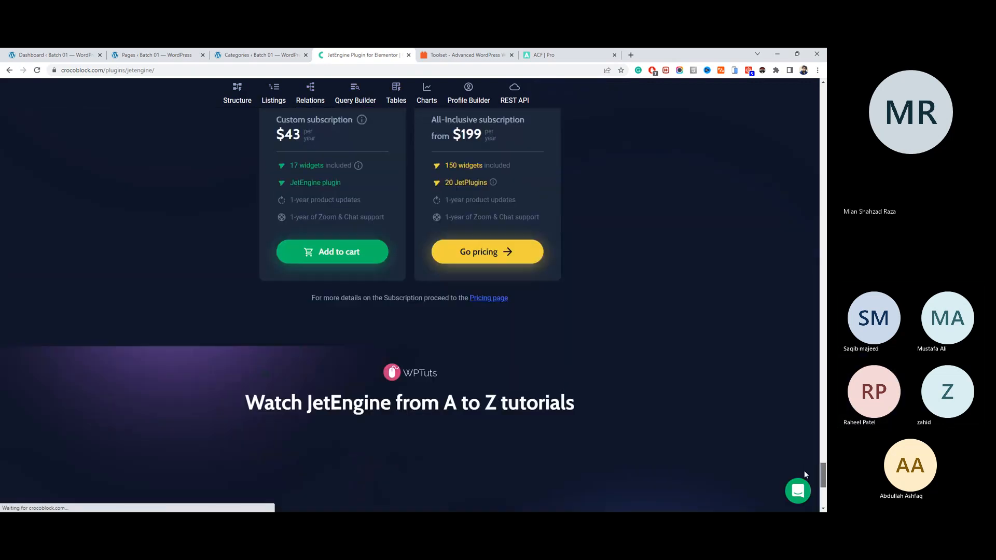
{"action": "scroll", "coordinate": [804, 471], "scroll_direction": "down", "scroll_amount": 3}
Step: Find the "Benefit by Seamless Integration" section on the JetEngine page and highlight its heading and plugin compatibility text
{"action": "scroll", "coordinate": [808, 441], "scroll_direction": "up", "scroll_amount": 15}
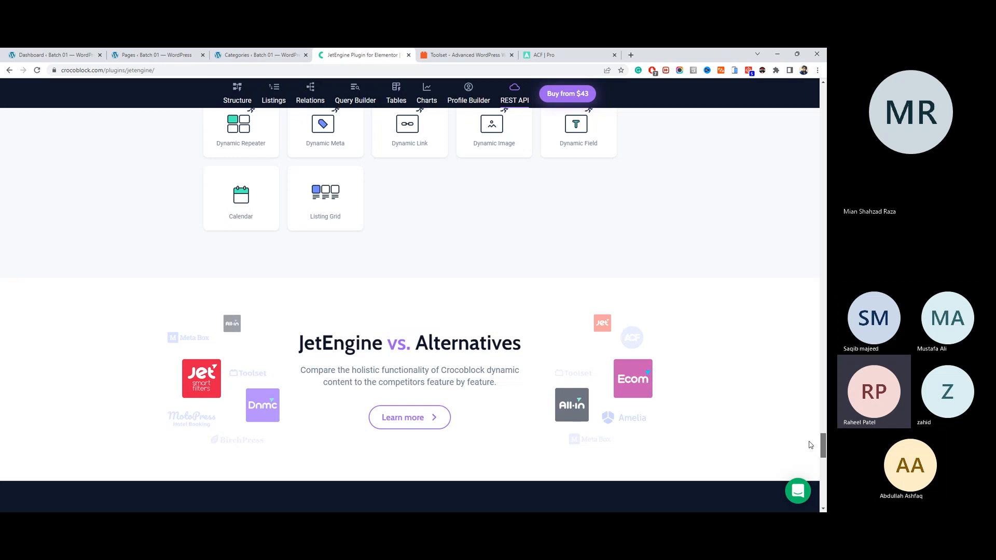
{"action": "scroll", "coordinate": [811, 446], "scroll_direction": "up", "scroll_amount": 7}
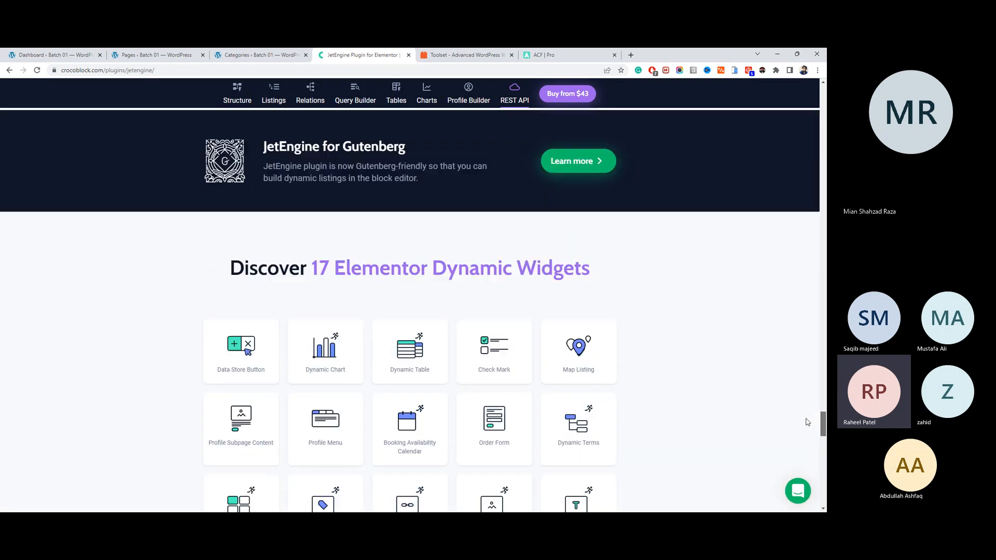
{"action": "scroll", "coordinate": [807, 420], "scroll_direction": "up", "scroll_amount": 2}
{"action": "scroll", "coordinate": [805, 410], "scroll_direction": "up", "scroll_amount": 3}
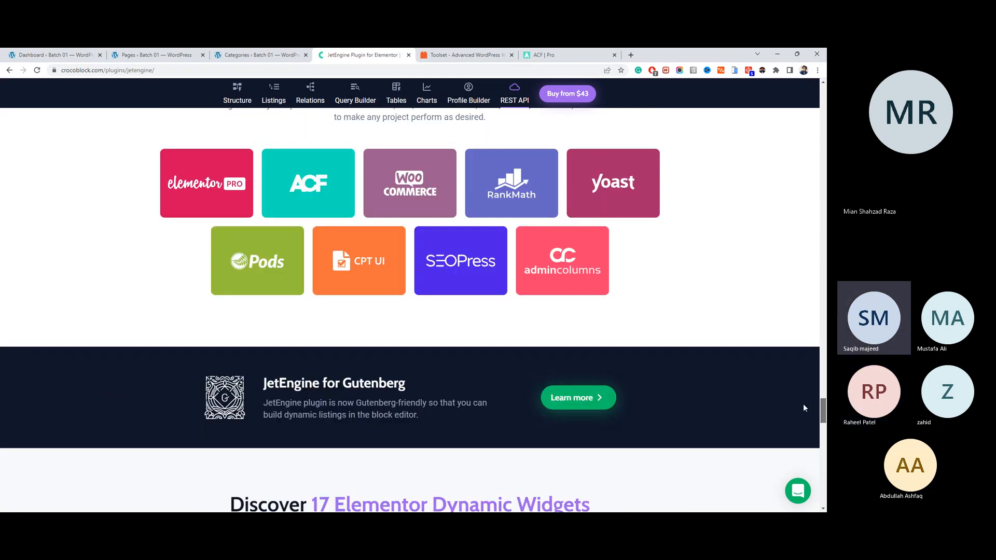
{"action": "scroll", "coordinate": [803, 409], "scroll_direction": "up", "scroll_amount": 3}
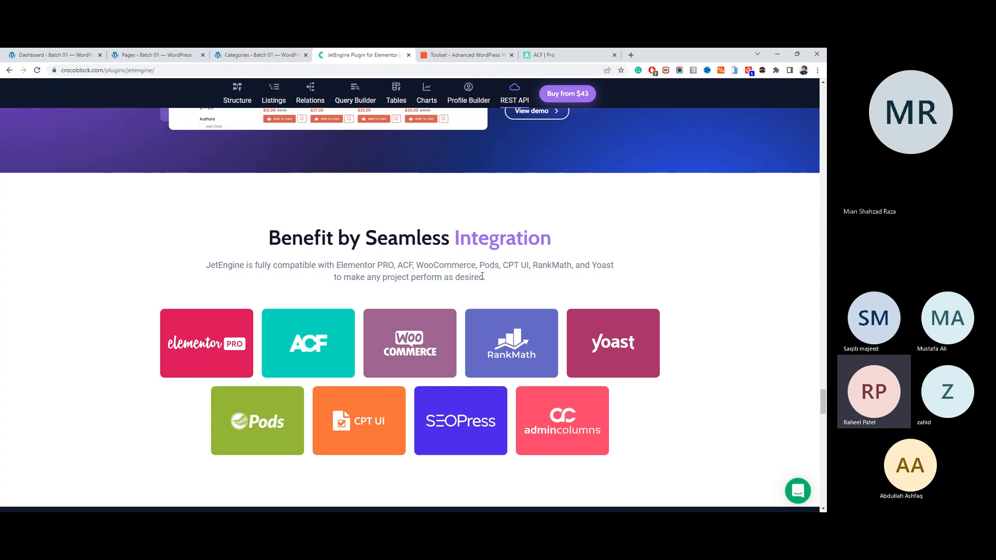
{"action": "left_click_drag", "start_coordinate": [487, 278], "coordinate": [247, 238]}
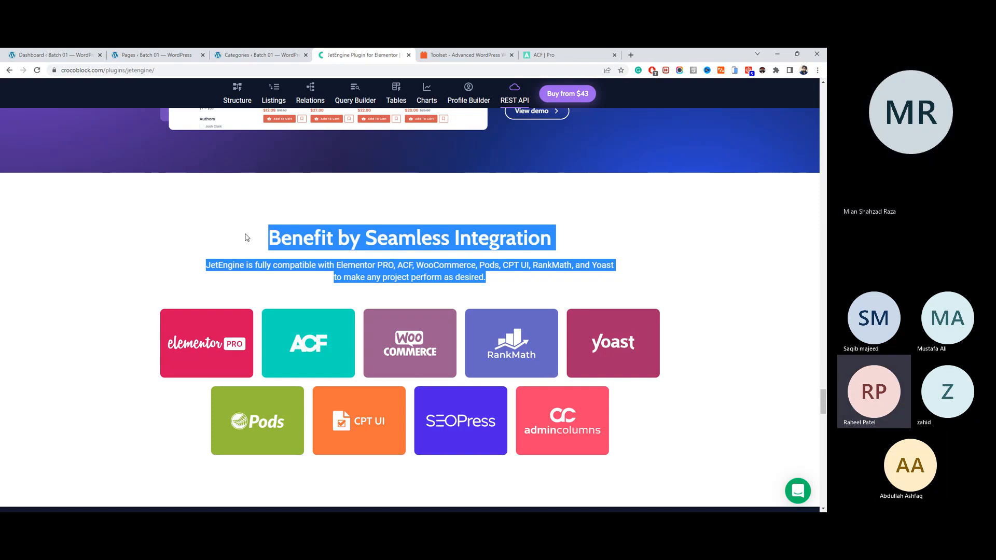
{"action": "triple_click", "coordinate": [318, 248]}
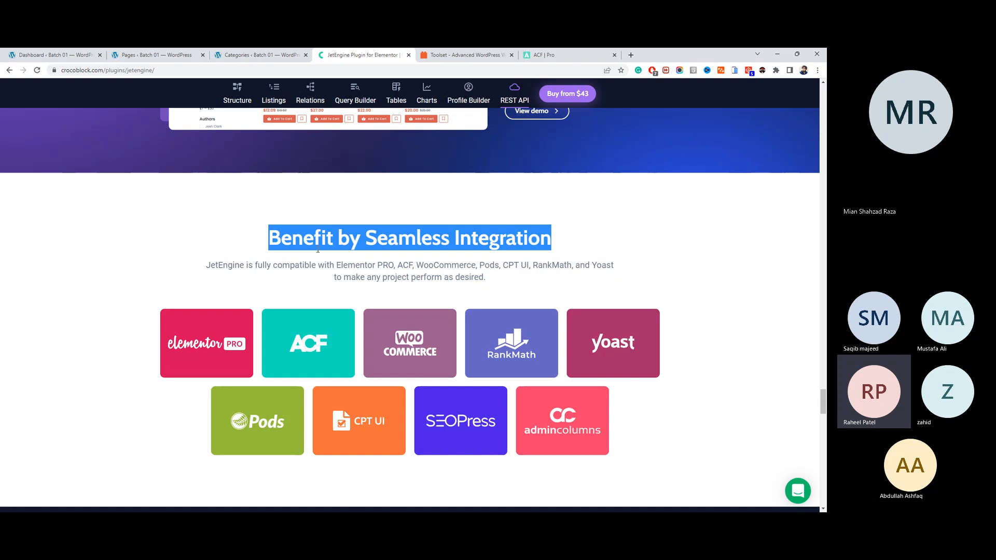
{"action": "triple_click", "coordinate": [348, 262]}
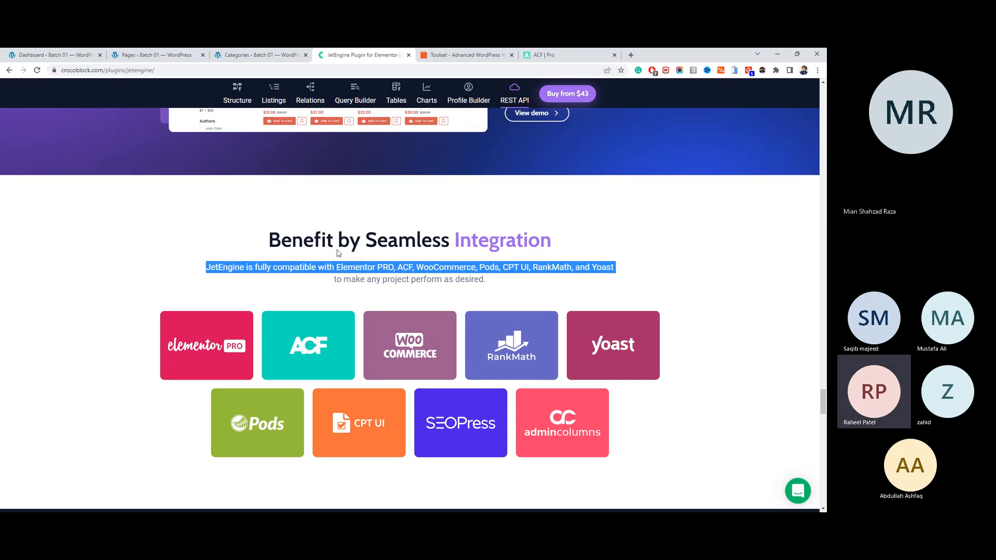
Step: Go back to the start of the JetEngine page and view the Help Center options
{"action": "scroll", "coordinate": [343, 257], "scroll_direction": "up", "scroll_amount": 15}
{"action": "scroll", "coordinate": [337, 251], "scroll_direction": "up", "scroll_amount": 15}
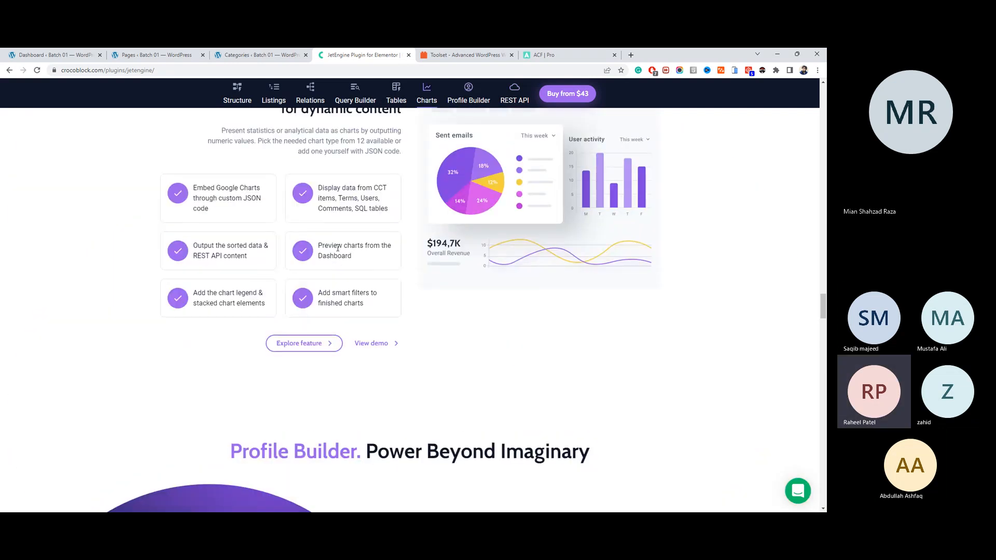
{"action": "scroll", "coordinate": [341, 249], "scroll_direction": "up", "scroll_amount": 5}
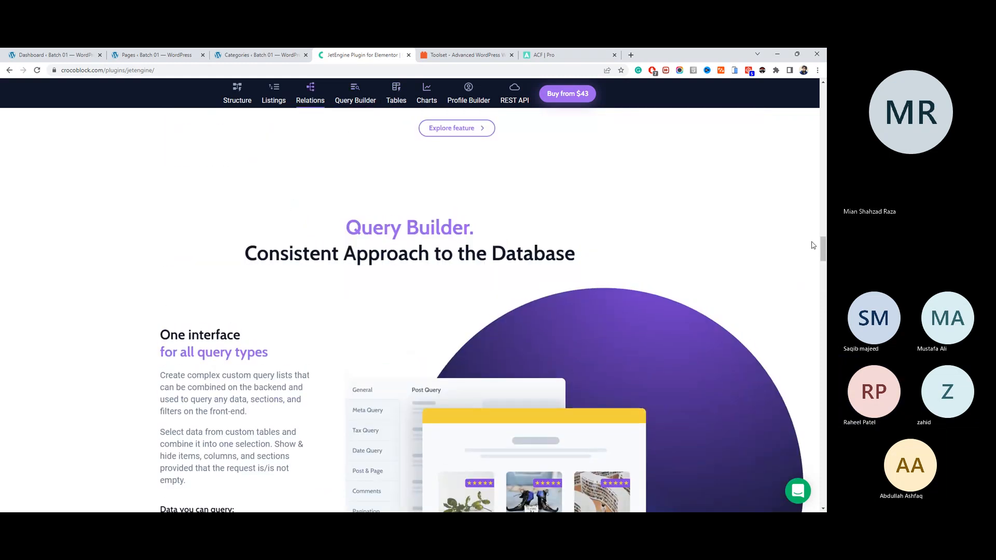
{"action": "left_click_drag", "start_coordinate": [823, 249], "coordinate": [824, 78]}
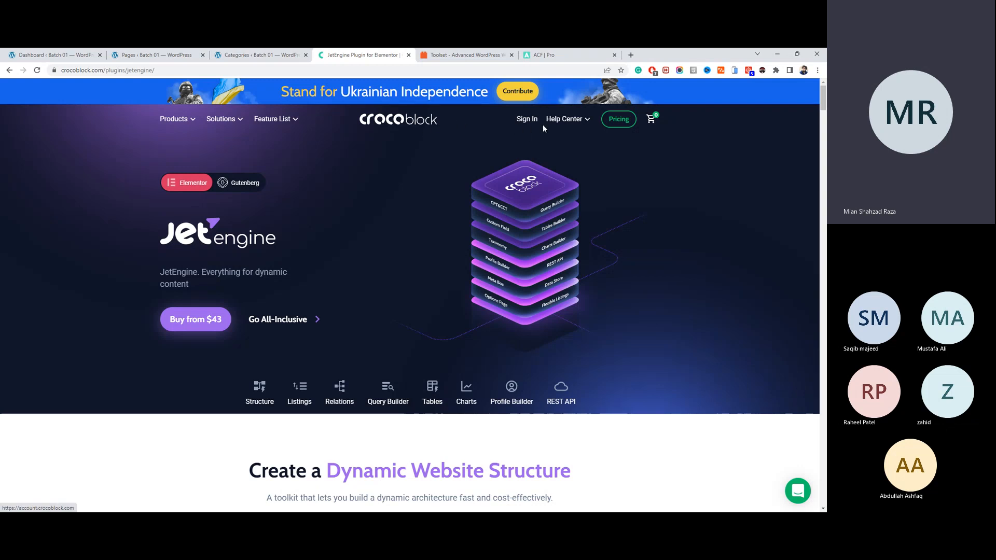
{"action": "mouse_move", "coordinate": [559, 130]}
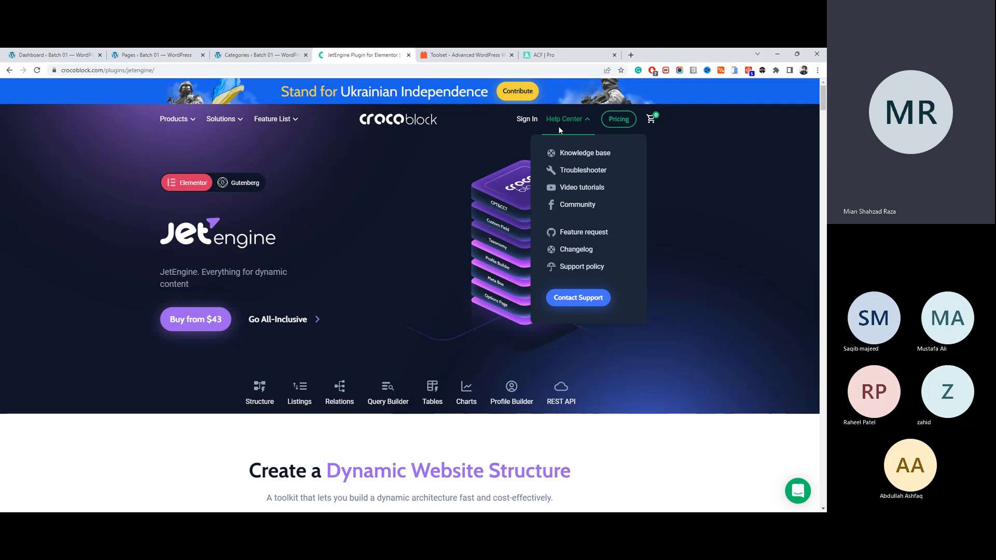
{"action": "mouse_move", "coordinate": [174, 119]}
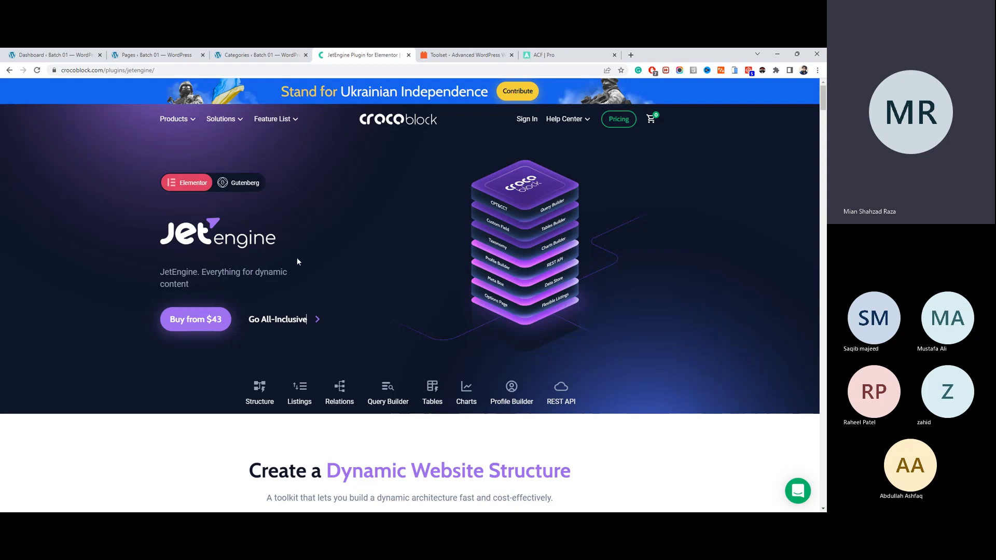
Step: Open Crocoblock's All-Inclusive pricing, highlight that plan's yearly price and review the JetPlugins it includes
{"action": "left_click", "coordinate": [279, 320]}
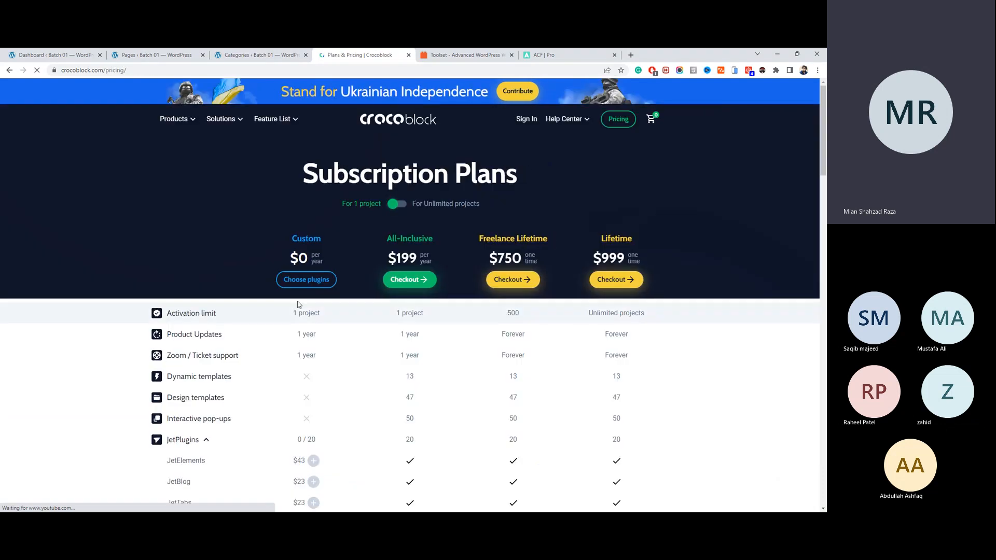
{"action": "left_click_drag", "start_coordinate": [423, 262], "coordinate": [378, 261]}
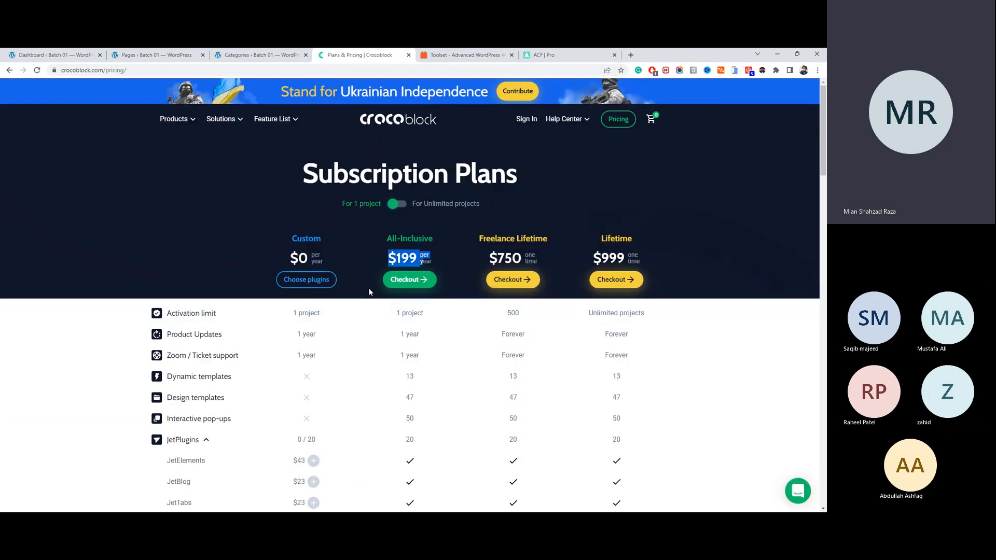
{"action": "scroll", "coordinate": [365, 308], "scroll_direction": "down", "scroll_amount": 13}
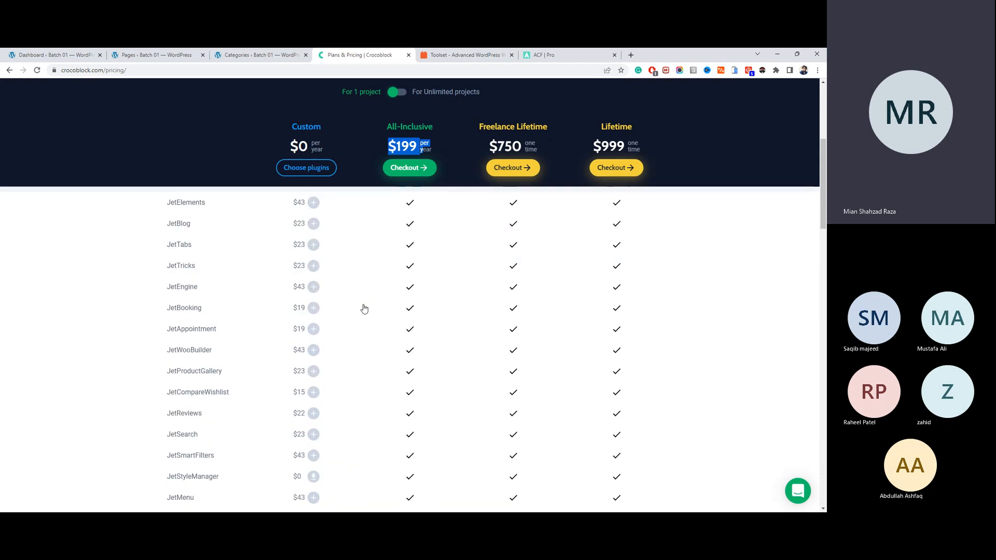
{"action": "scroll", "coordinate": [365, 308], "scroll_direction": "up", "scroll_amount": 10}
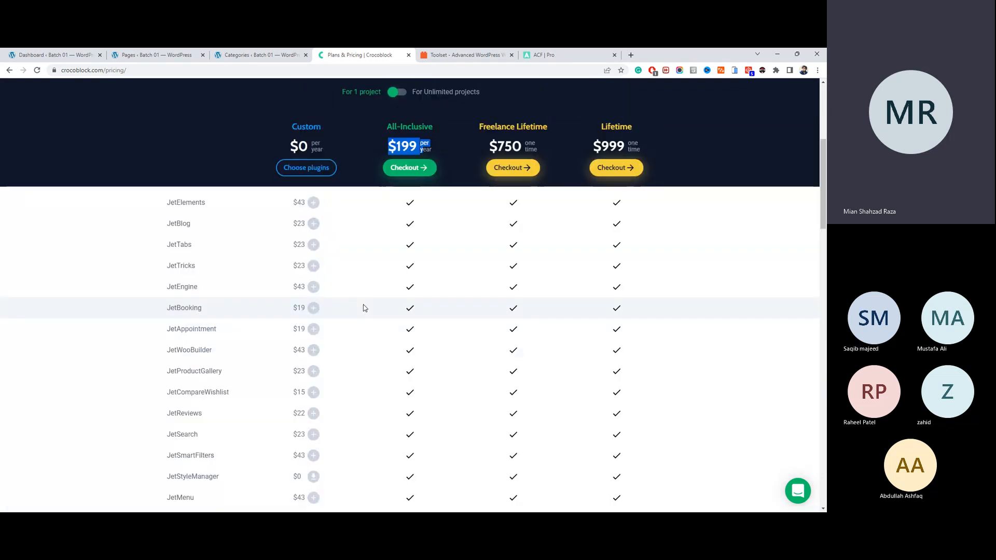
{"action": "scroll", "coordinate": [364, 308], "scroll_direction": "up", "scroll_amount": 5}
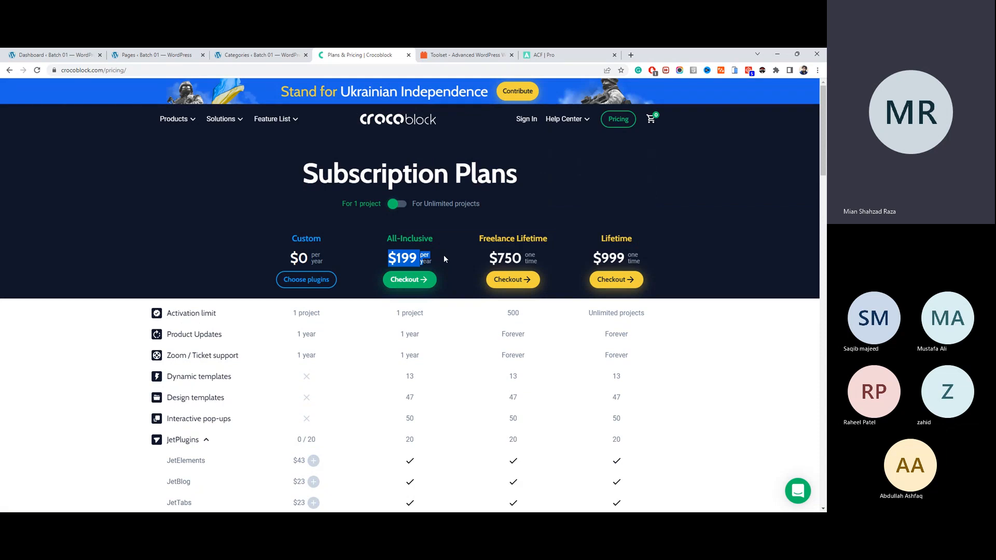
Step: Compare the All-Inclusive price for unlimited projects with the price for 1 project, highlighting each, and leave 1 project selected
{"action": "left_click", "coordinate": [401, 218]}
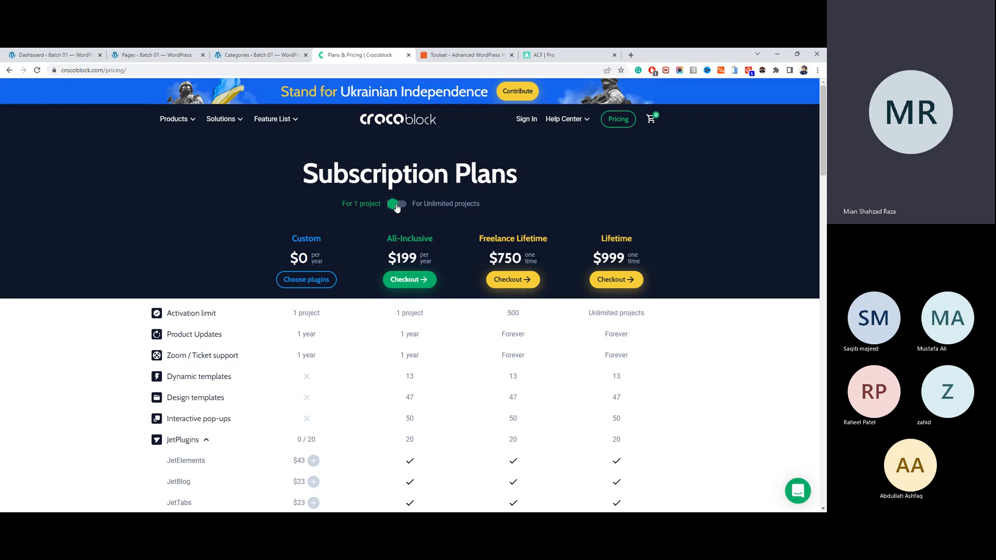
{"action": "left_click", "coordinate": [397, 207]}
{"action": "left_click", "coordinate": [394, 208]}
{"action": "left_click", "coordinate": [402, 208]}
{"action": "double_click", "coordinate": [392, 257]}
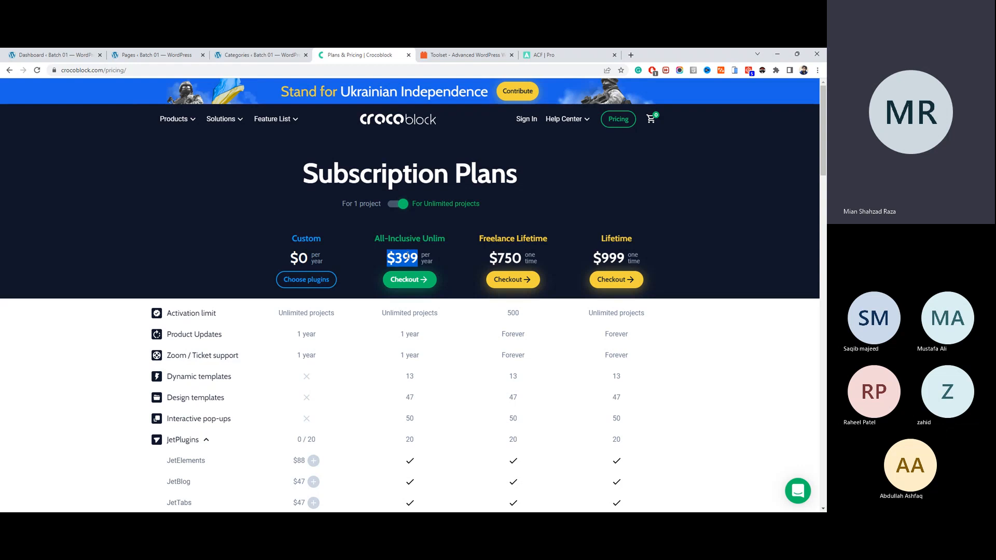
{"action": "left_click", "coordinate": [425, 257]}
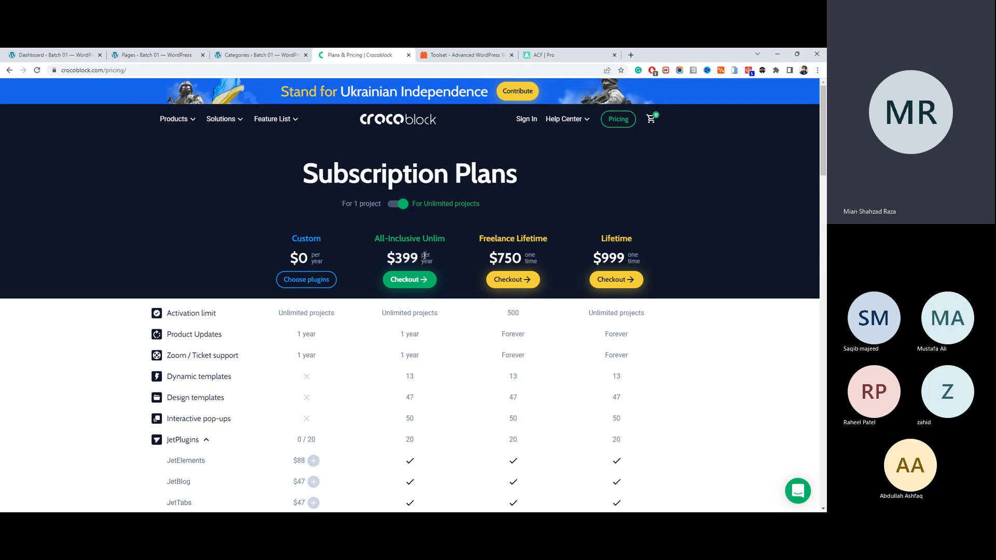
{"action": "left_click_drag", "start_coordinate": [425, 256], "coordinate": [391, 261]}
{"action": "left_click", "coordinate": [426, 261]}
{"action": "left_click", "coordinate": [396, 206]}
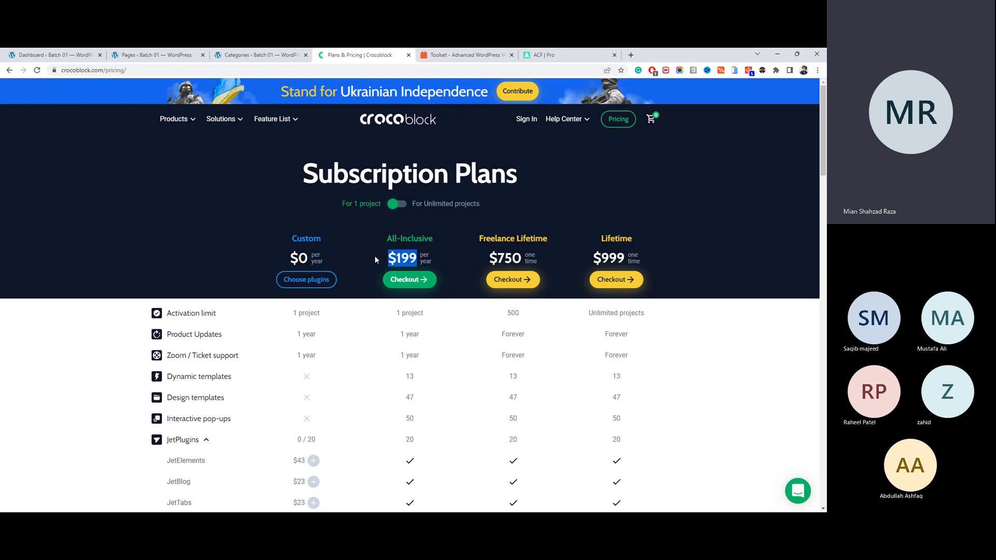
{"action": "left_click", "coordinate": [433, 239]}
Step: Check the WordPress Categories page, and back on the Crocoblock pricing highlight the All-Inclusive plan's name and price
{"action": "left_click", "coordinate": [231, 57]}
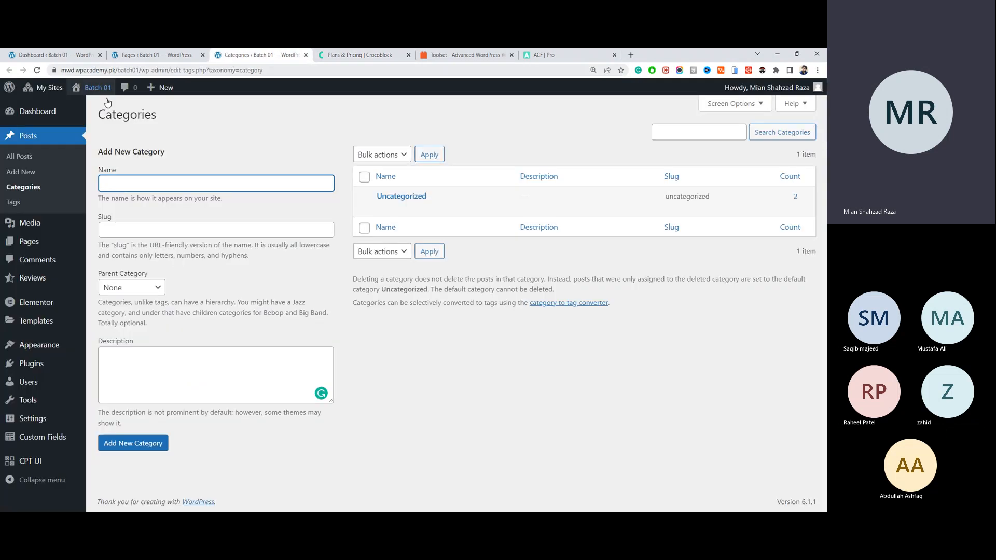
{"action": "left_click", "coordinate": [359, 56]}
{"action": "left_click_drag", "start_coordinate": [433, 263], "coordinate": [369, 252]}
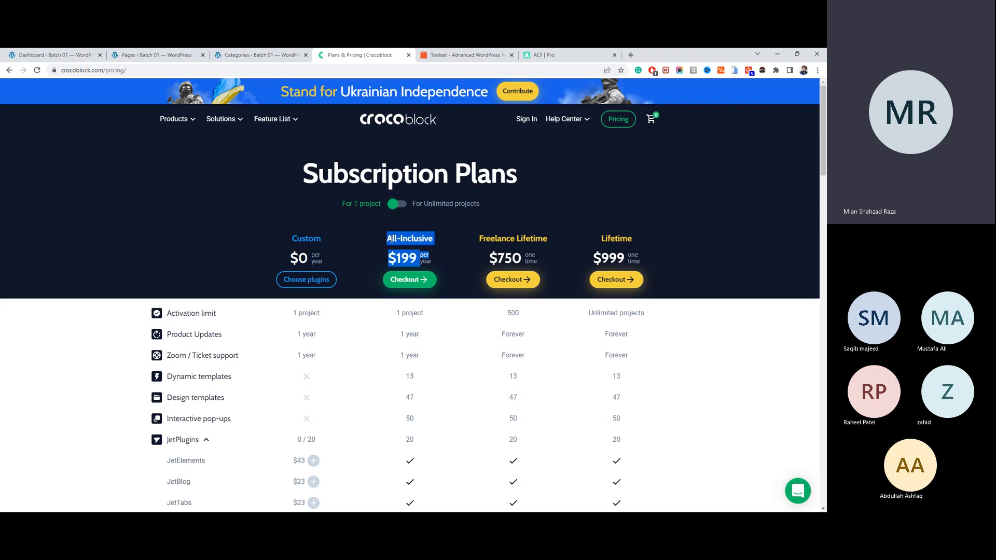
Step: Review the JetPlugins price list for the plans and highlight the "Subscription Plans" heading
{"action": "scroll", "coordinate": [209, 230], "scroll_direction": "down", "scroll_amount": 5}
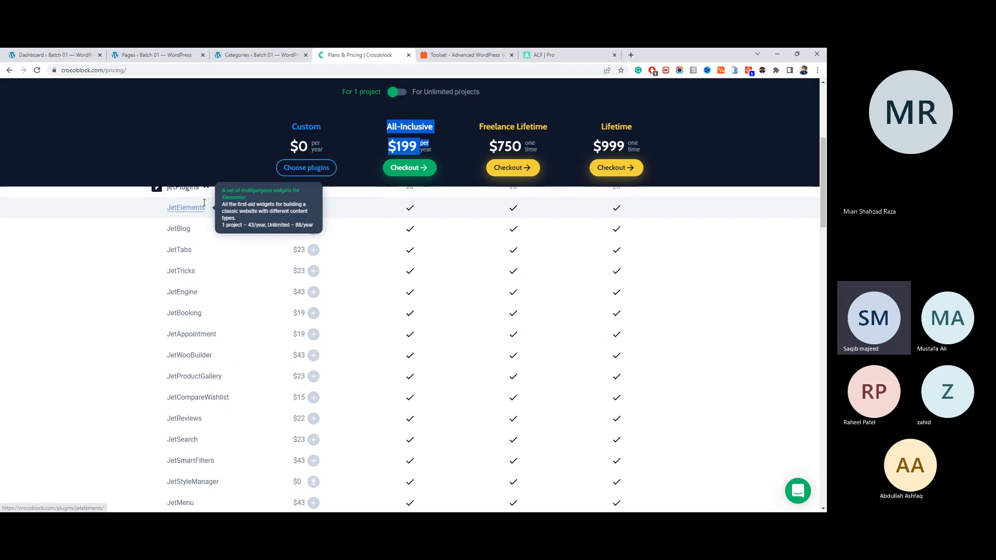
{"action": "scroll", "coordinate": [325, 207], "scroll_direction": "up", "scroll_amount": 5}
{"action": "left_click", "coordinate": [390, 183]}
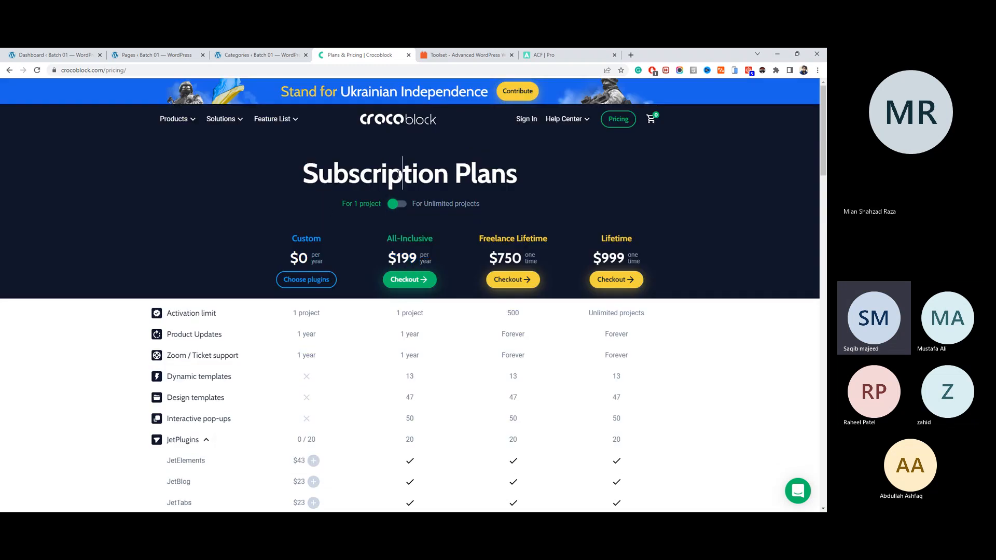
{"action": "triple_click", "coordinate": [398, 174]}
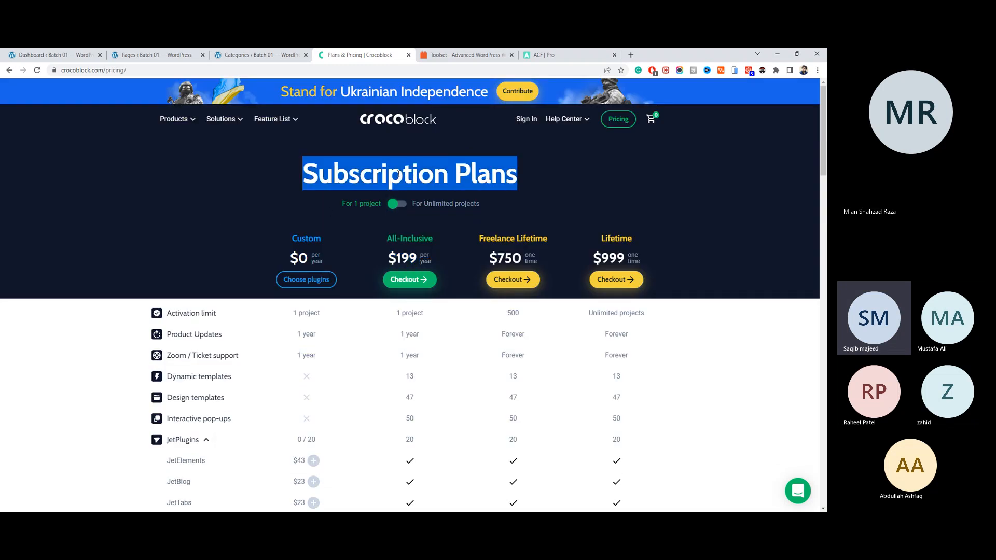